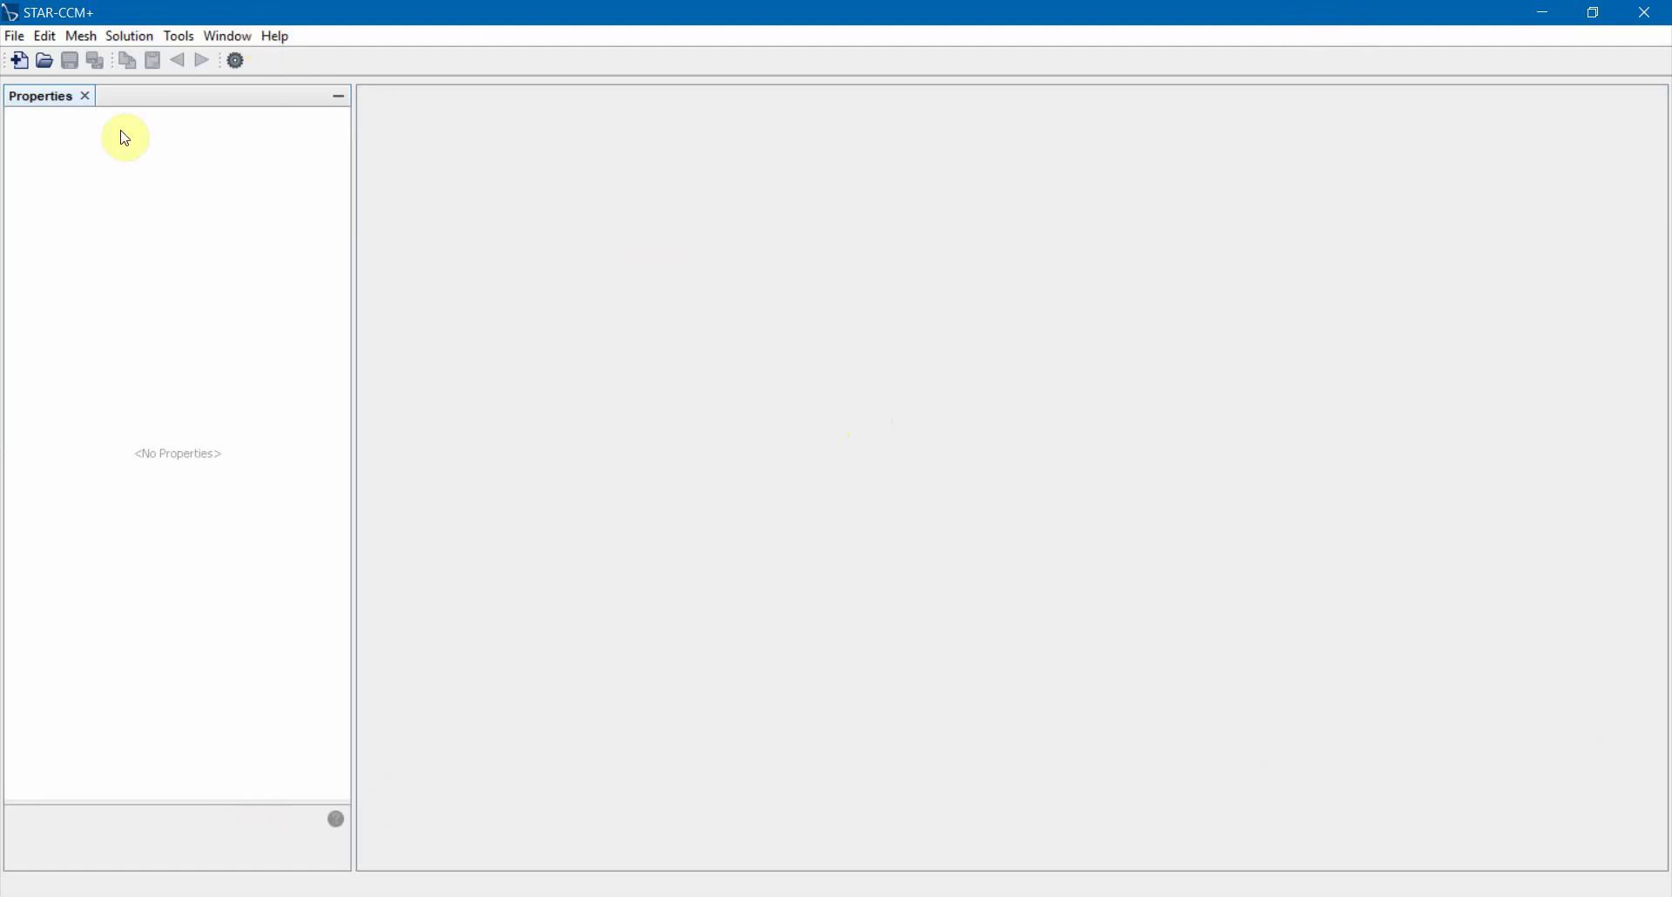
Start loading a simulation file with the process option Parallel on Local Host
left_click(19, 61)
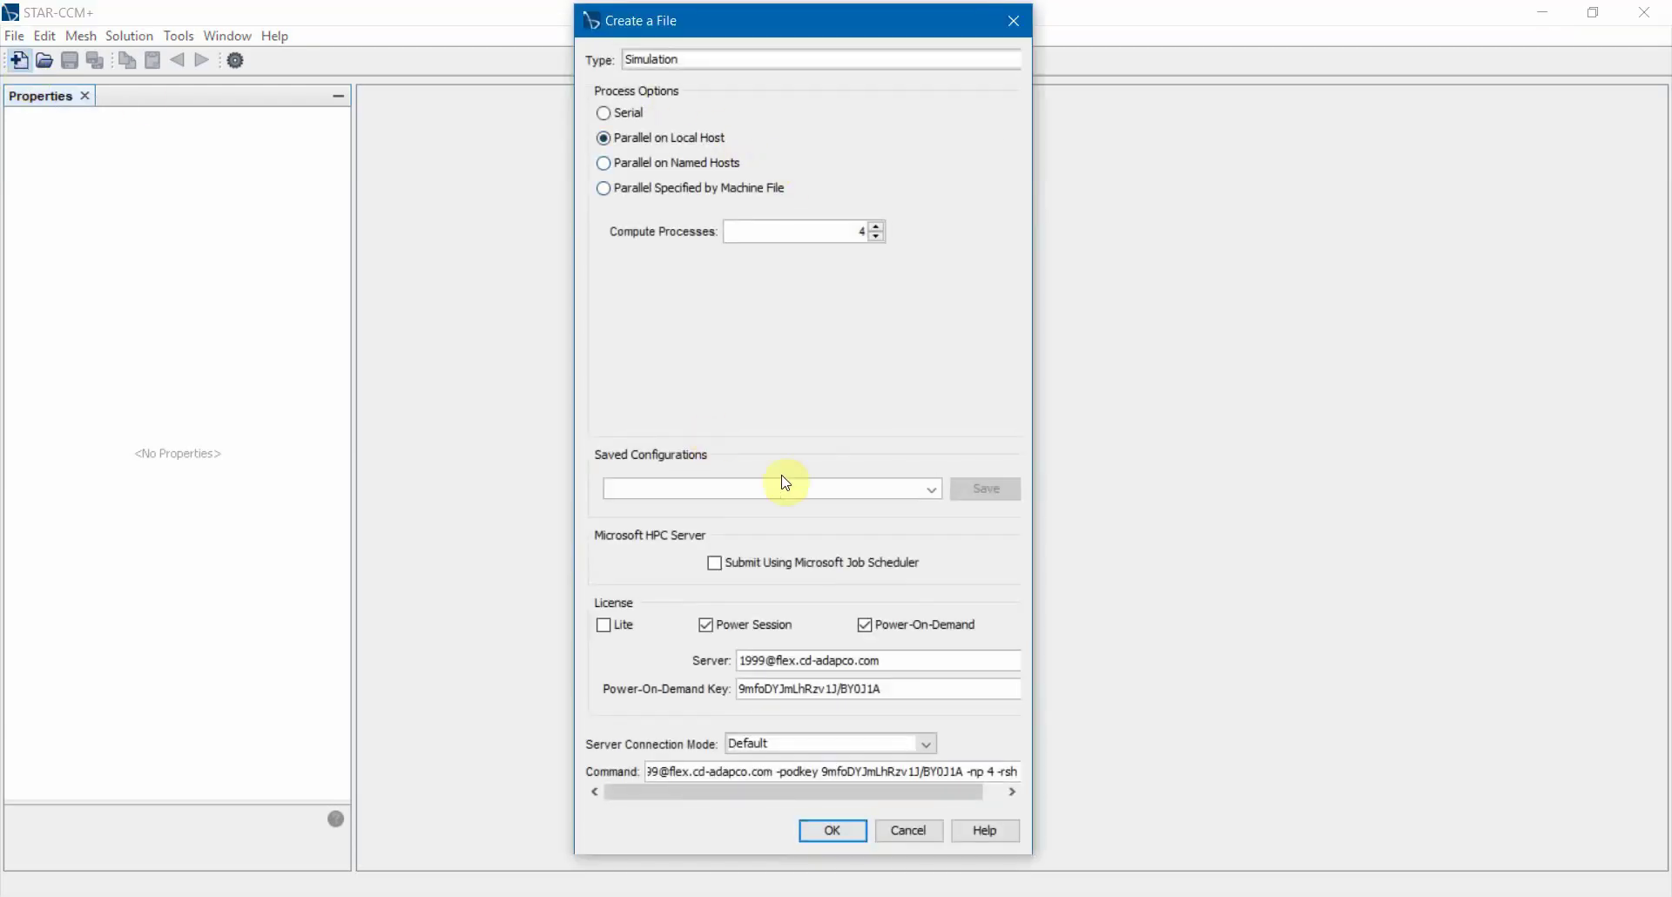
left_click(907, 830)
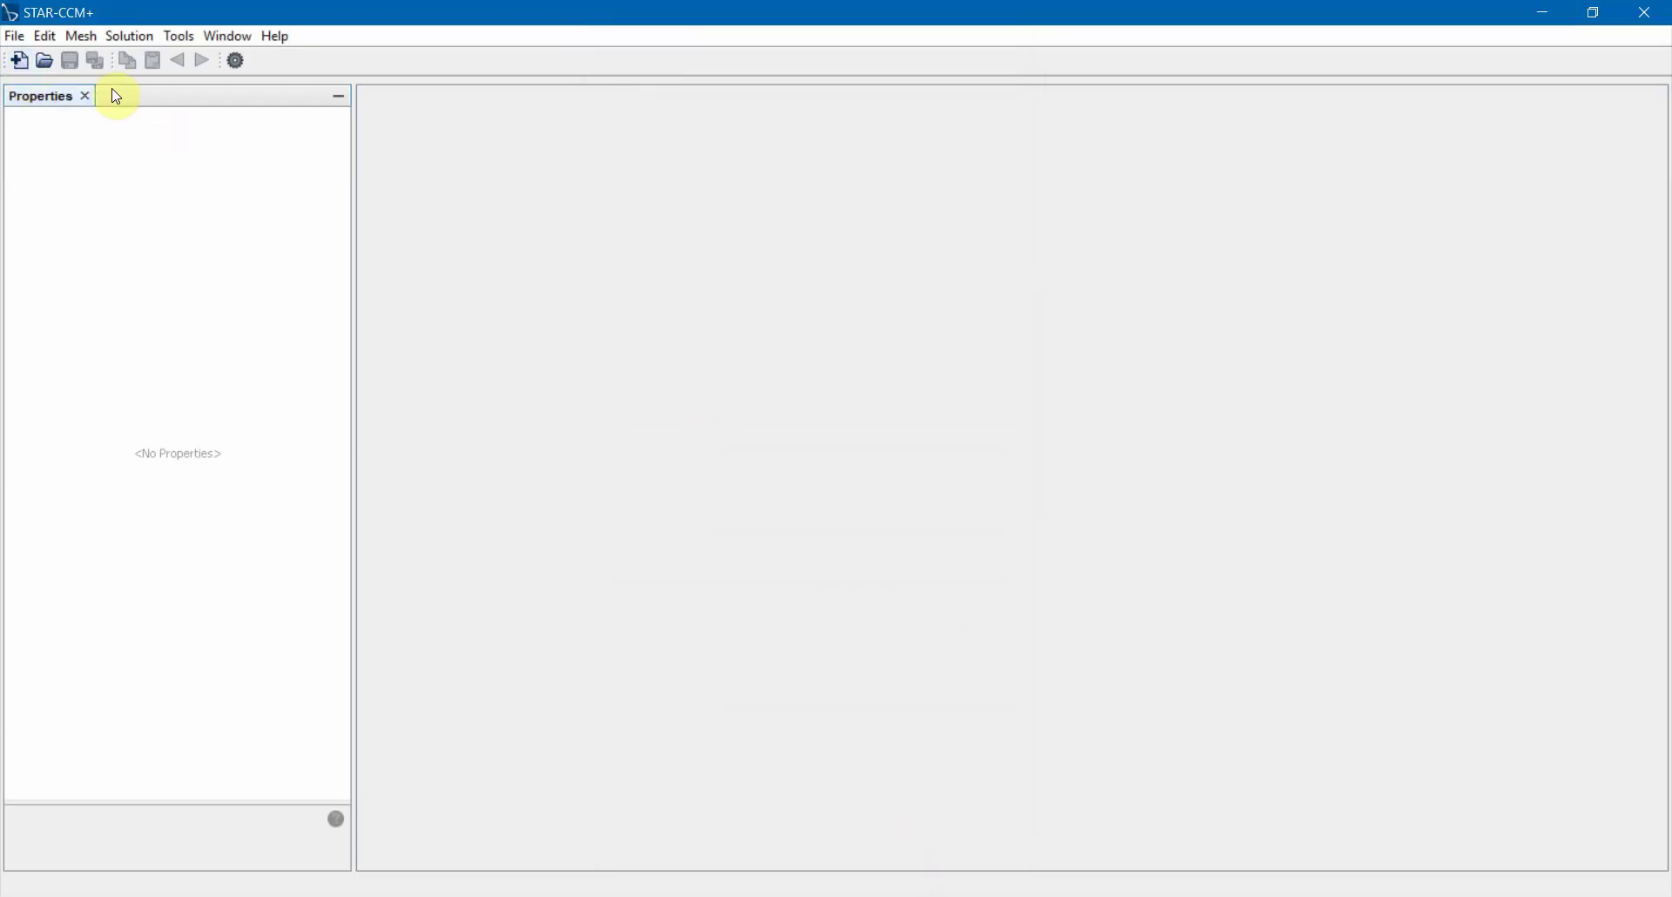
left_click(44, 60)
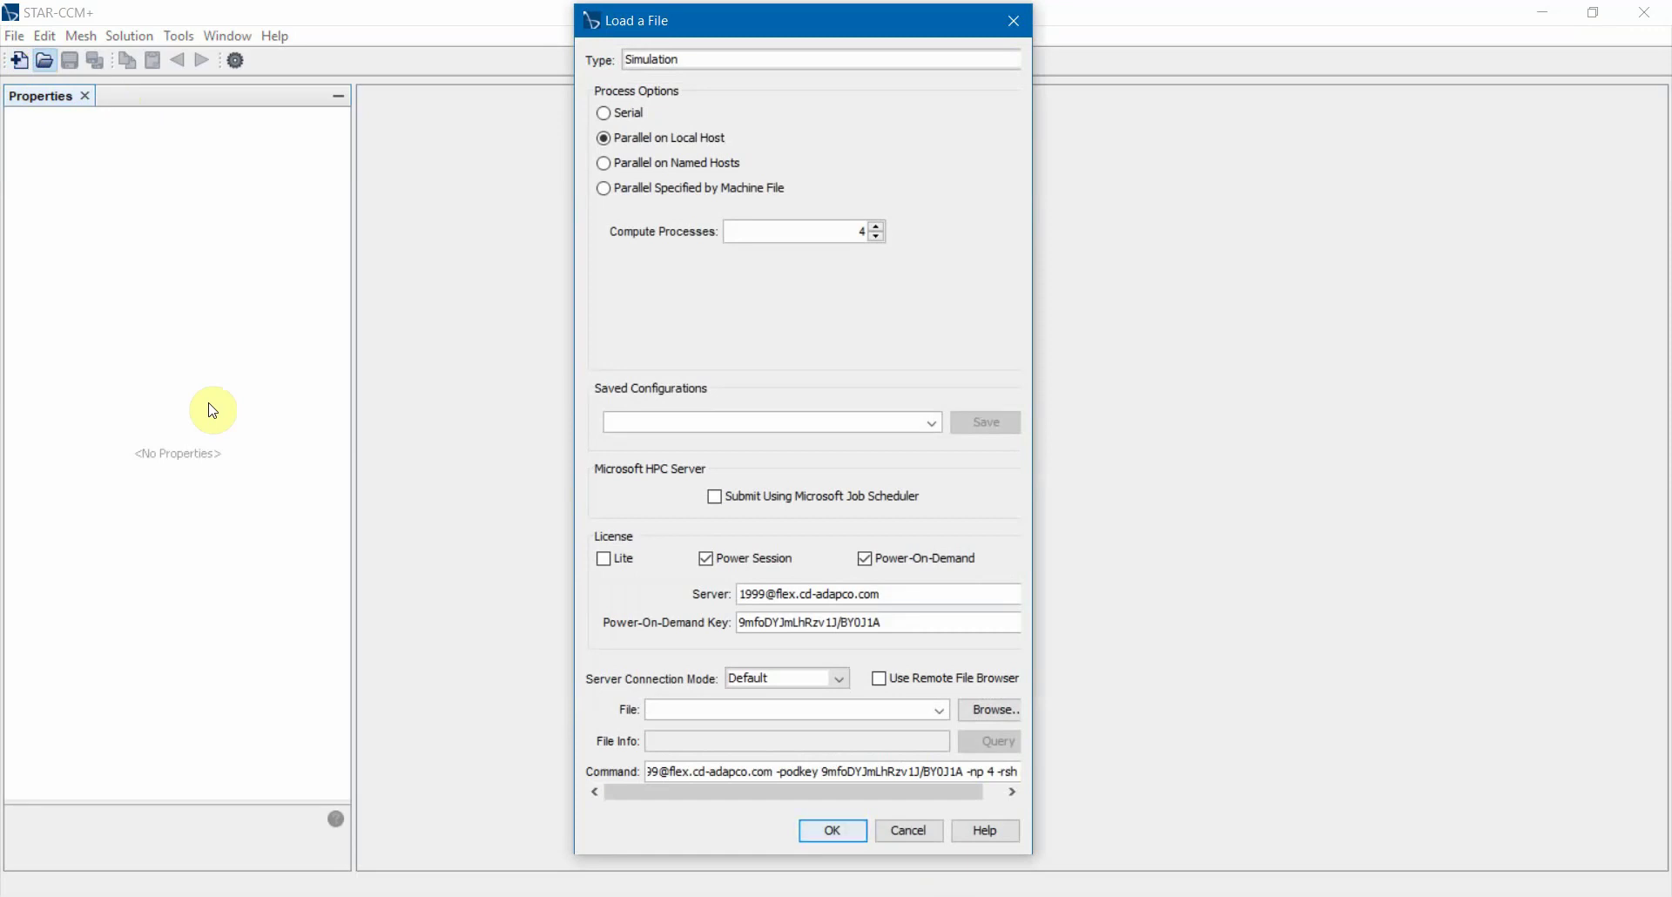
left_click(629, 113)
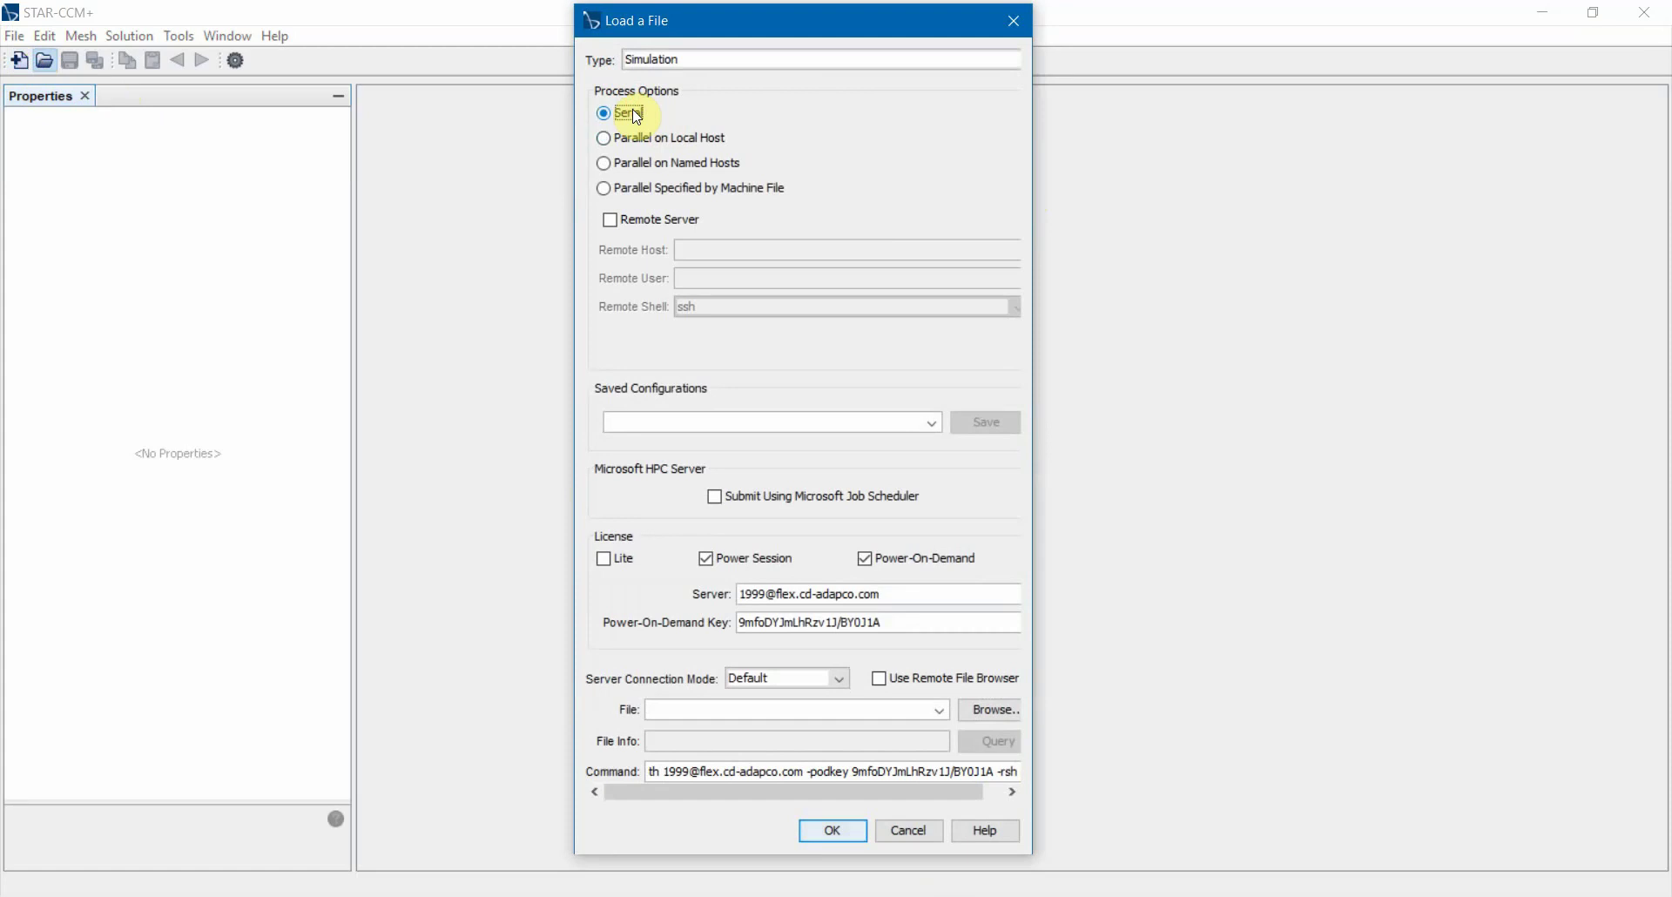
left_click(668, 138)
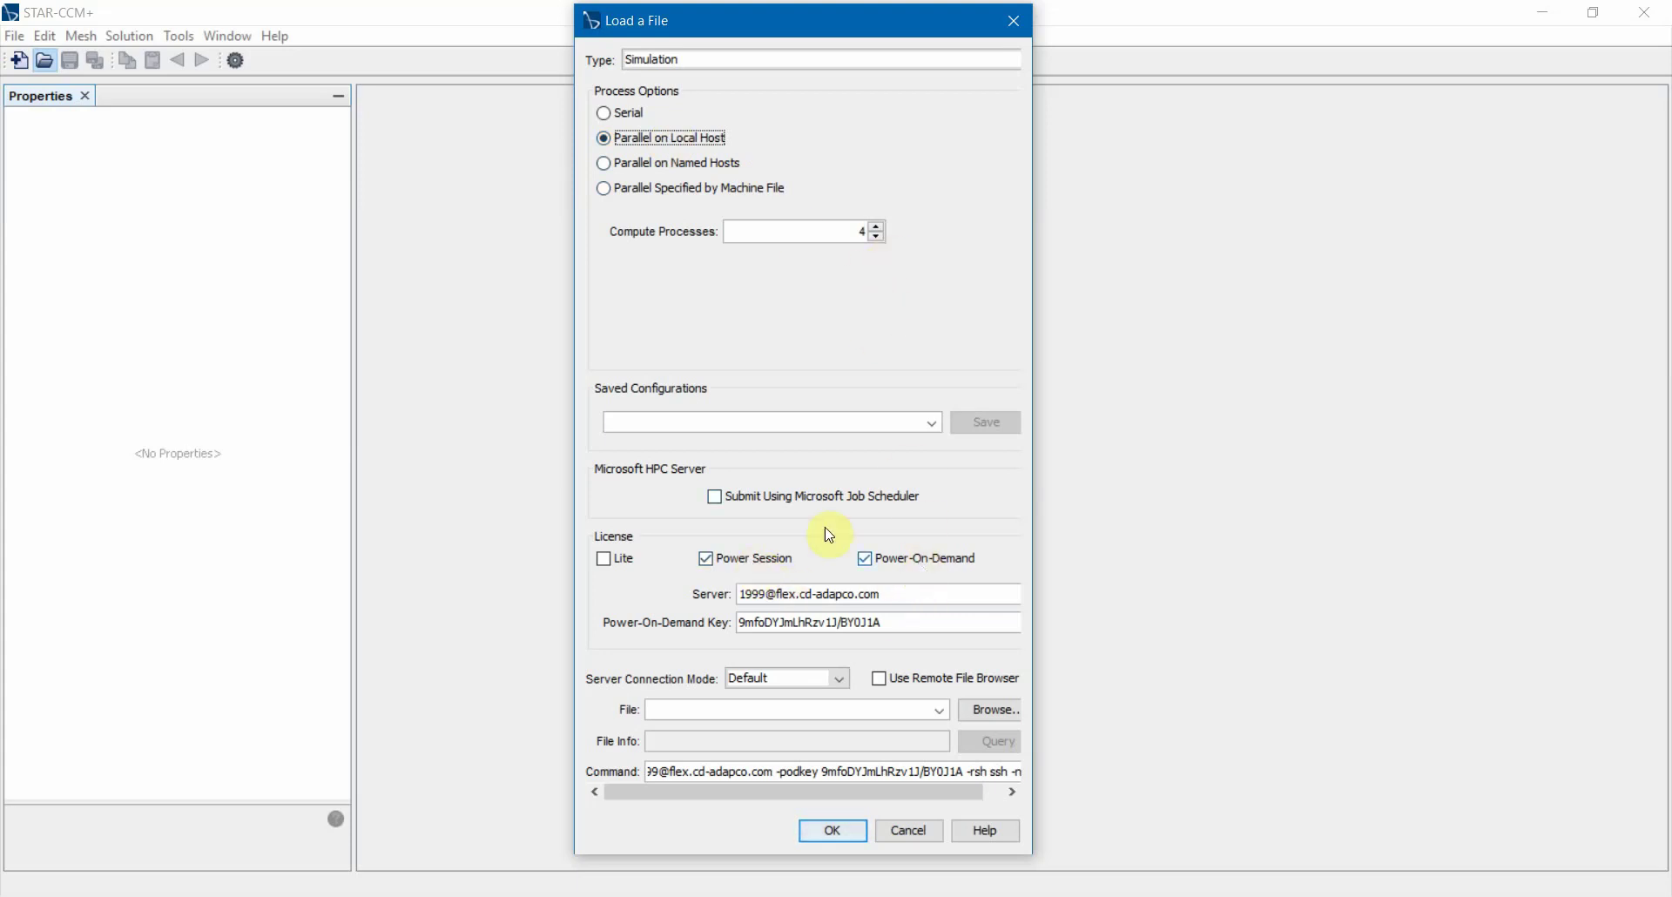
left_click_drag(766, 594, 697, 617)
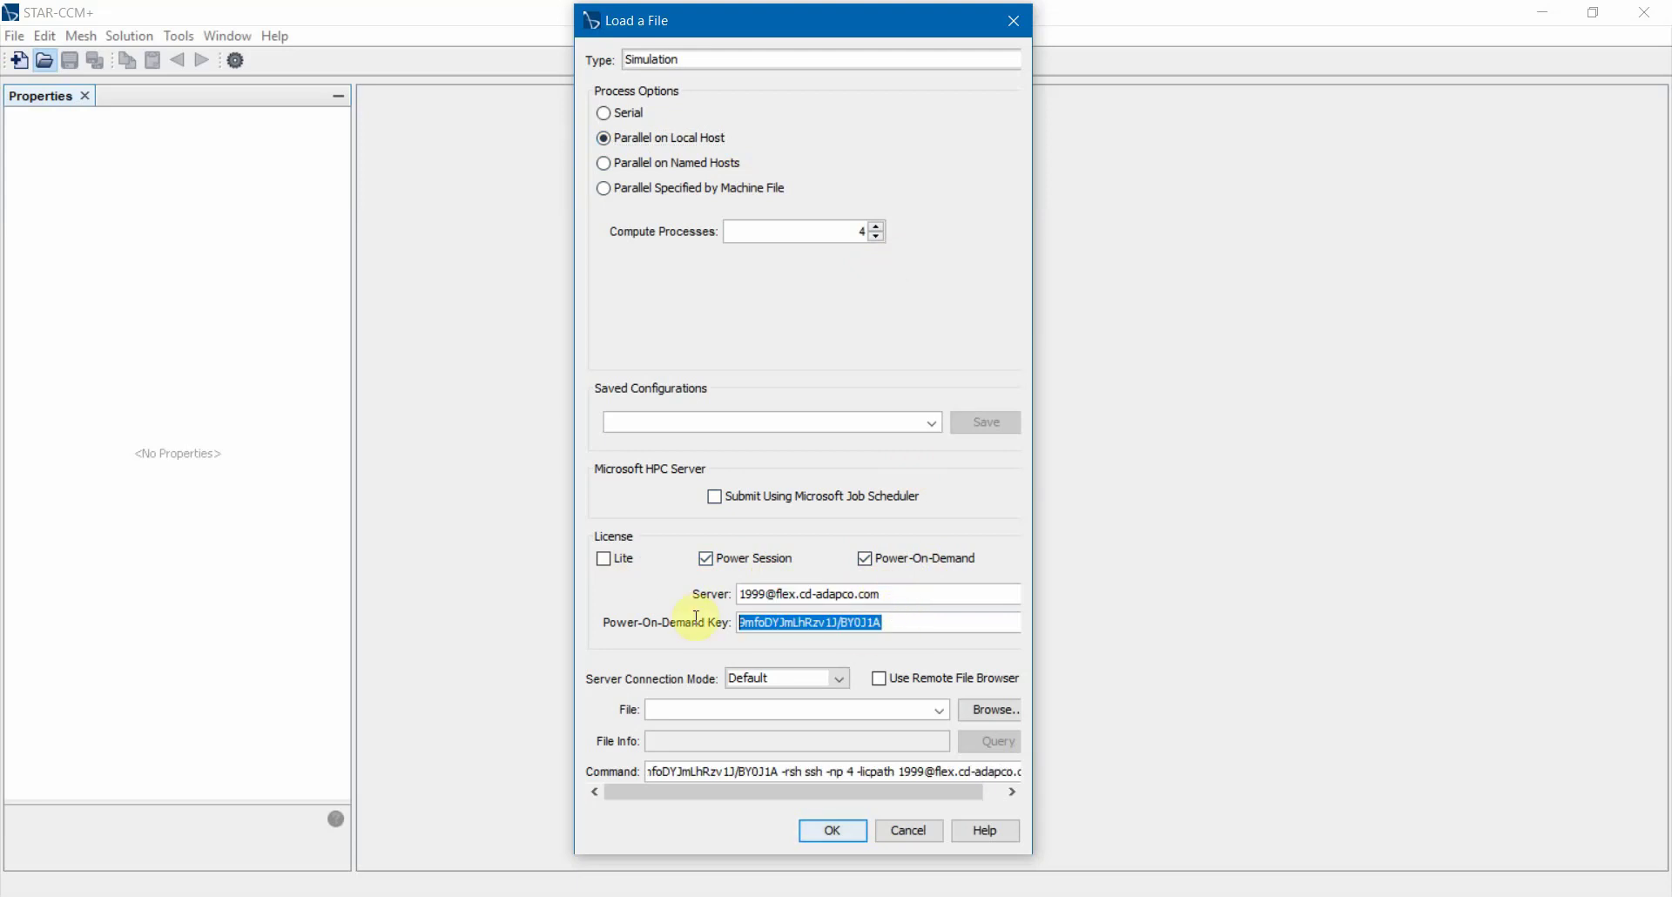
left_click(797, 625)
left_click_drag(797, 625, 855, 619)
left_click(854, 619)
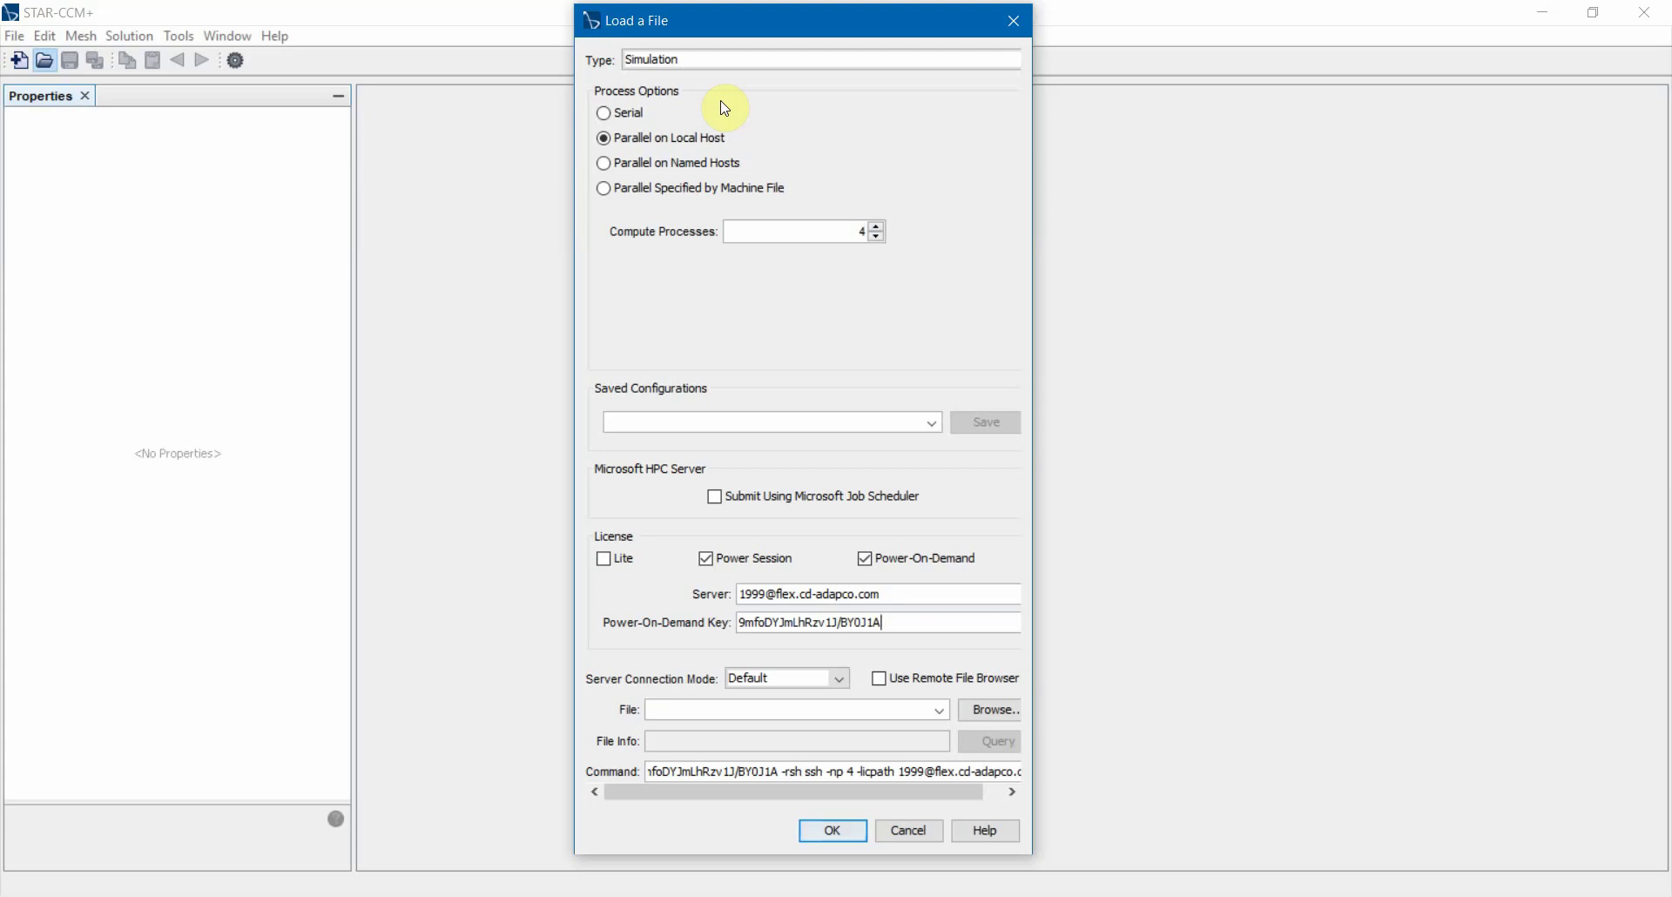
Choose SDM19-Aero-Sim-11-1.sim from the SDM19 CFD folder and load it
left_click(1010, 710)
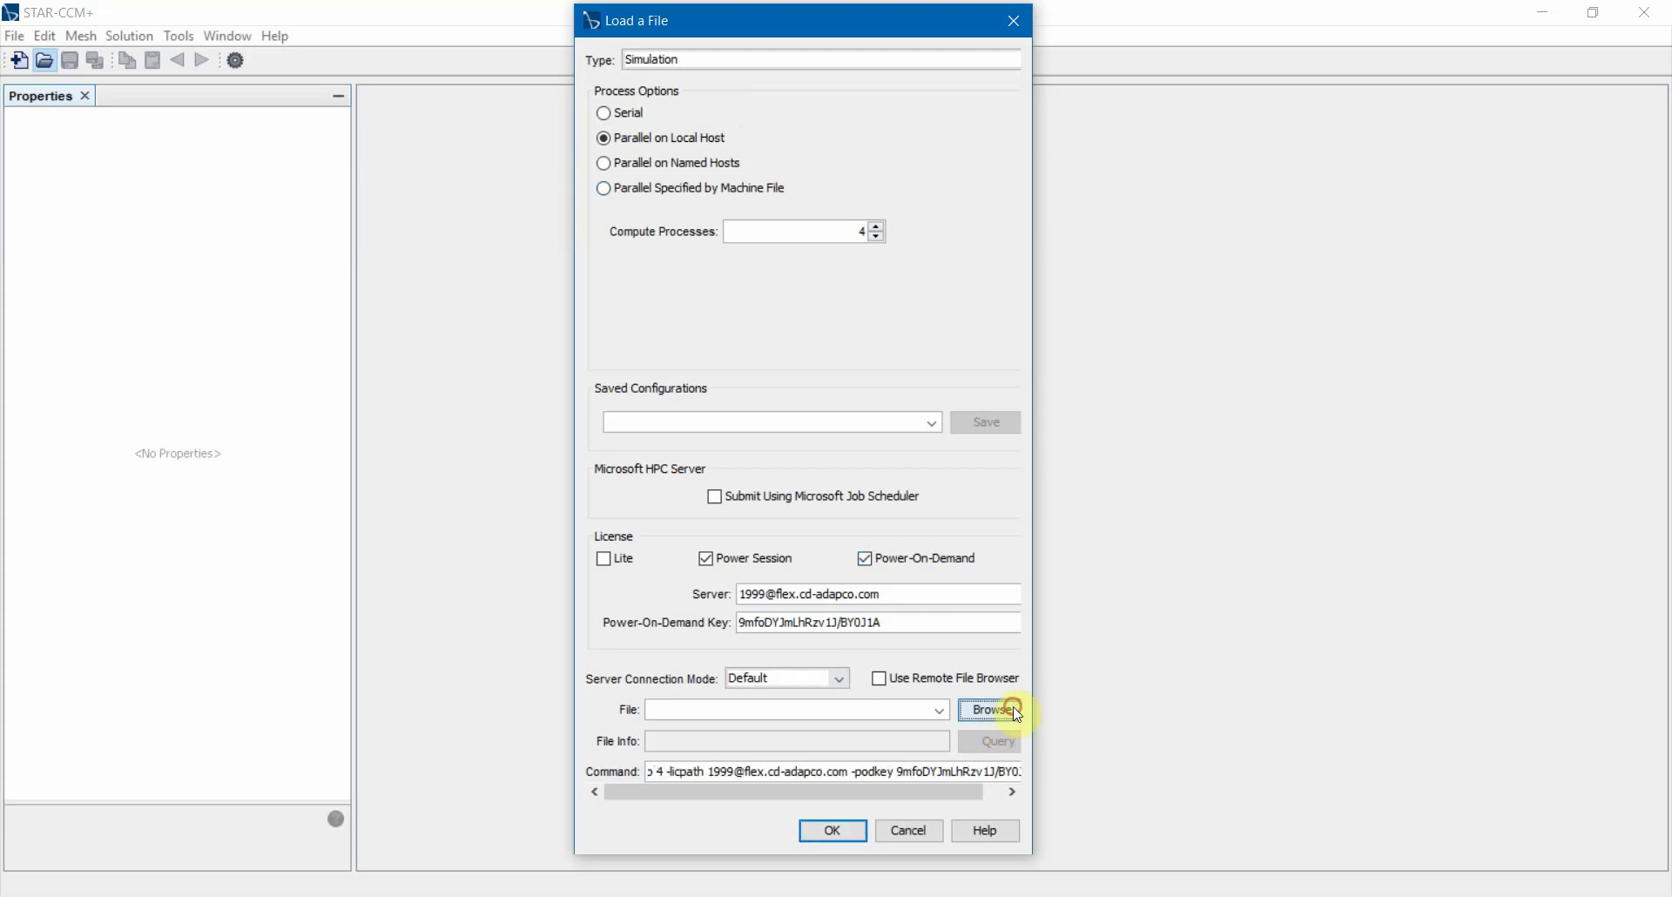
double_click(740, 401)
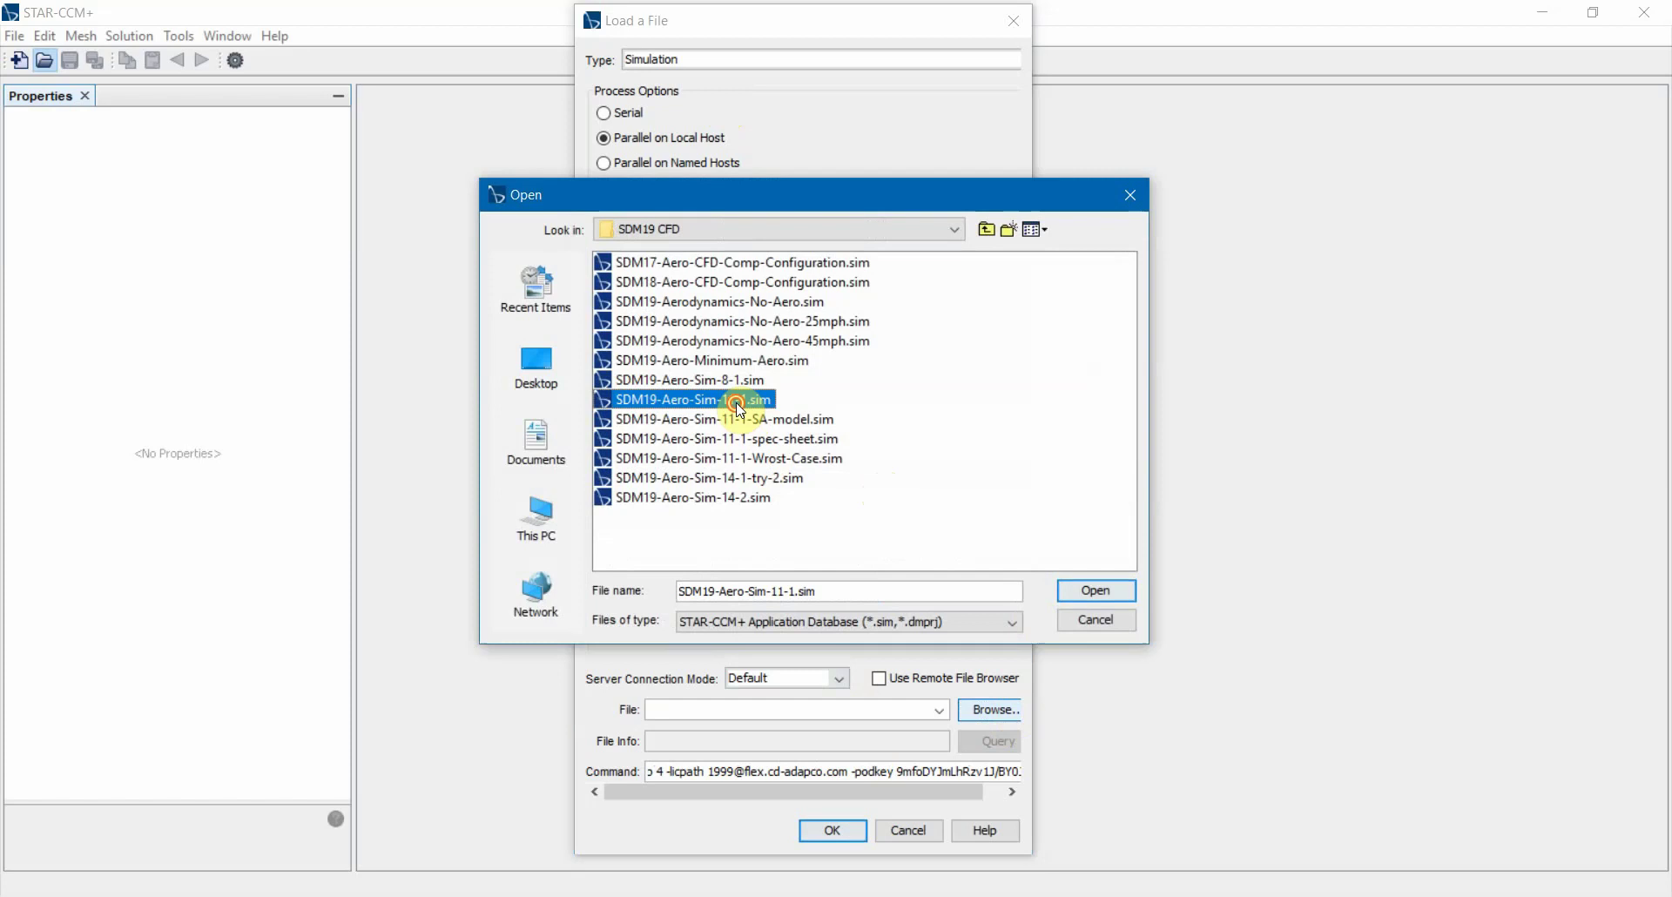
left_click(837, 829)
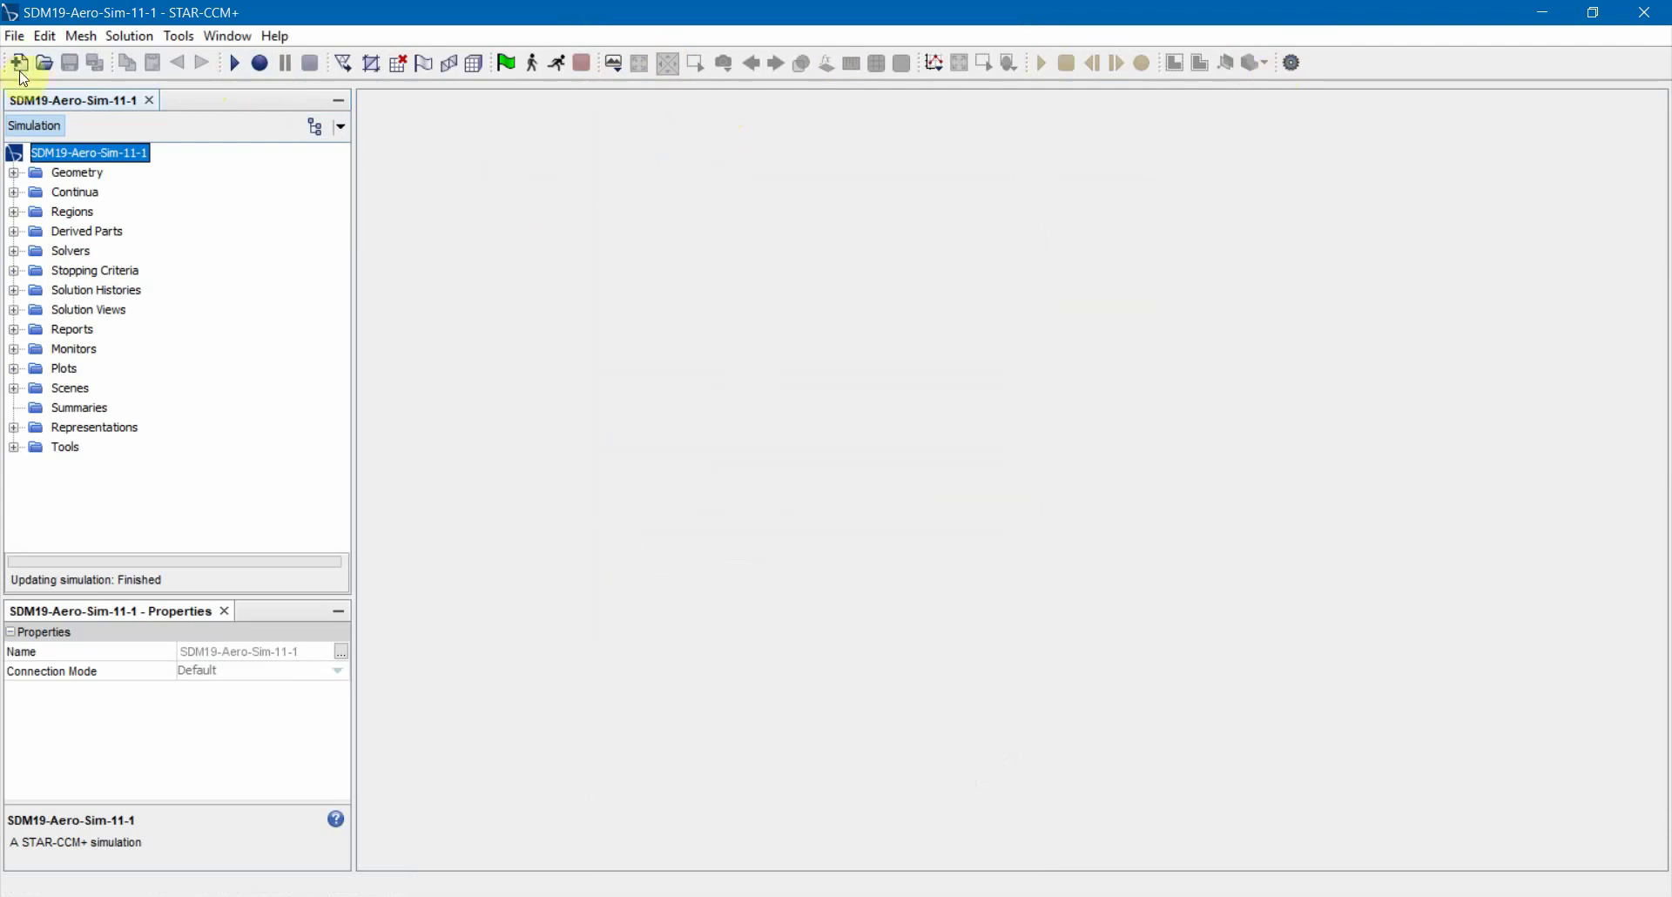
left_click(58, 37)
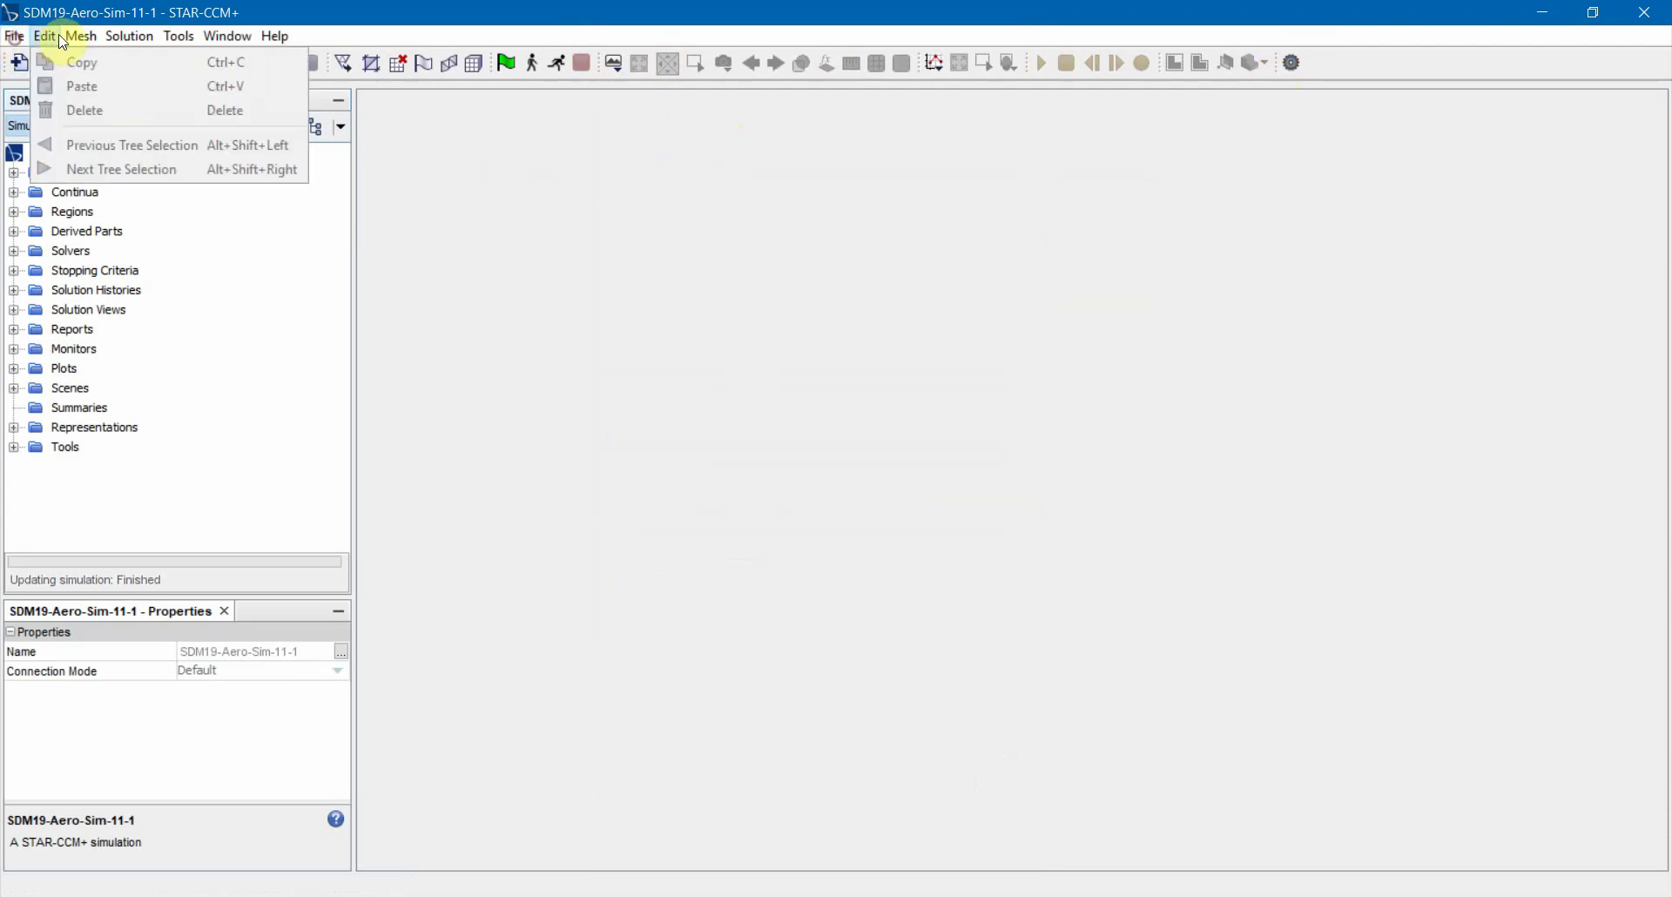
left_click(218, 36)
left_click(122, 36)
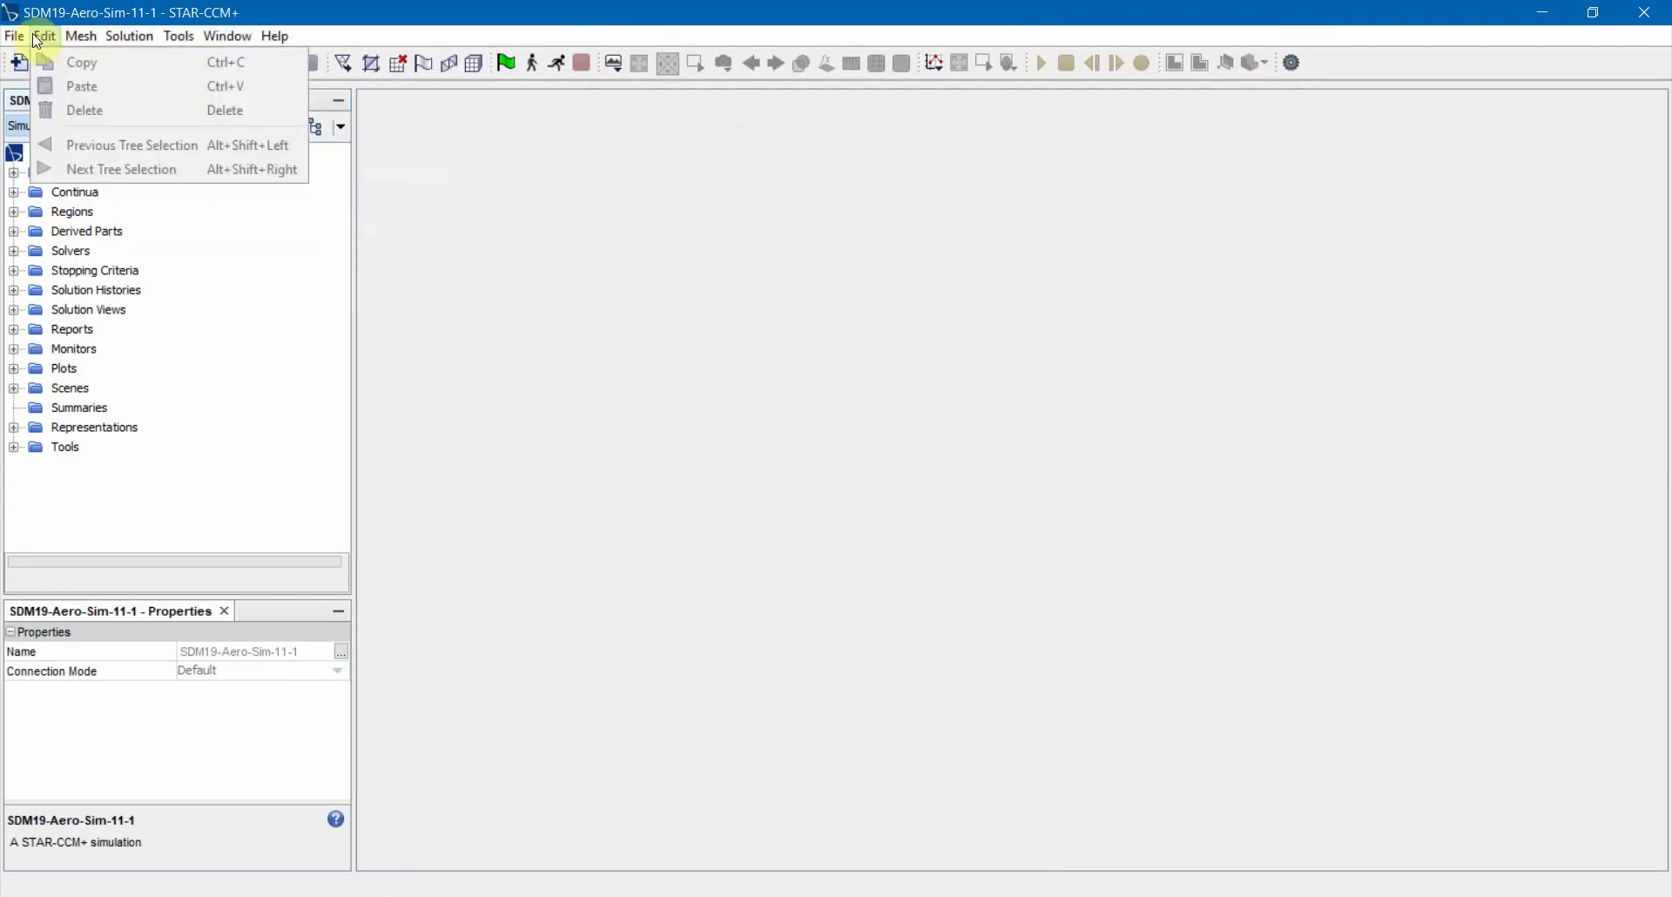
left_click(218, 10)
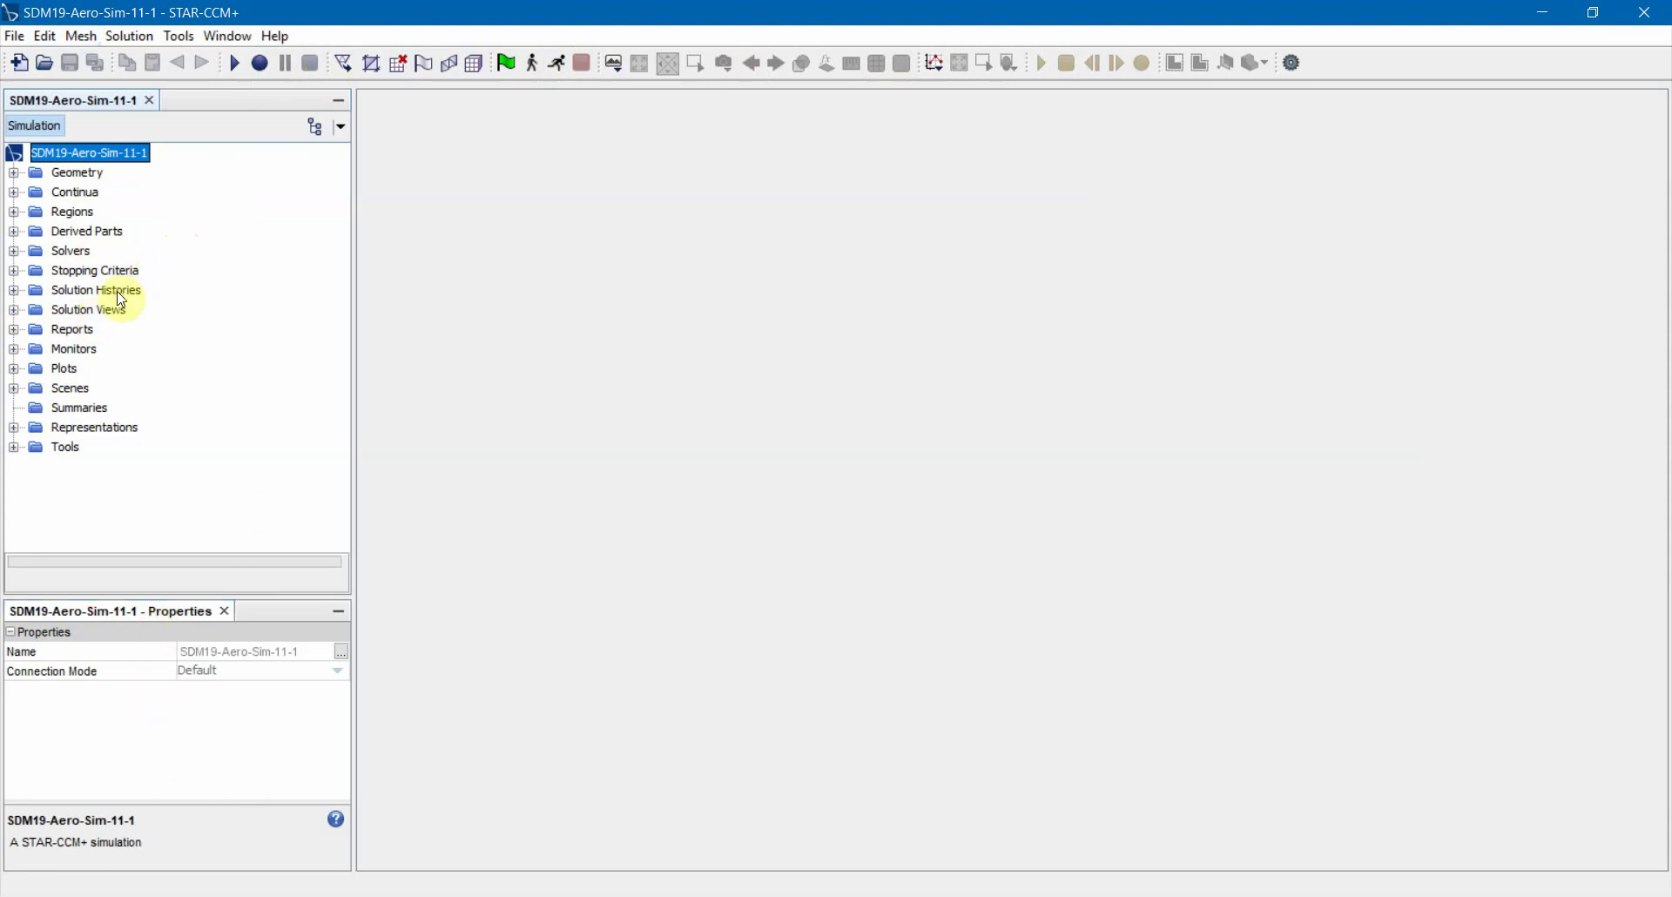
Look at the properties of the Continua, Regions, Stopping Criteria, Solvers and Geometry nodes in the simulation tree
left_click(75, 192)
left_click(73, 214)
left_click(84, 271)
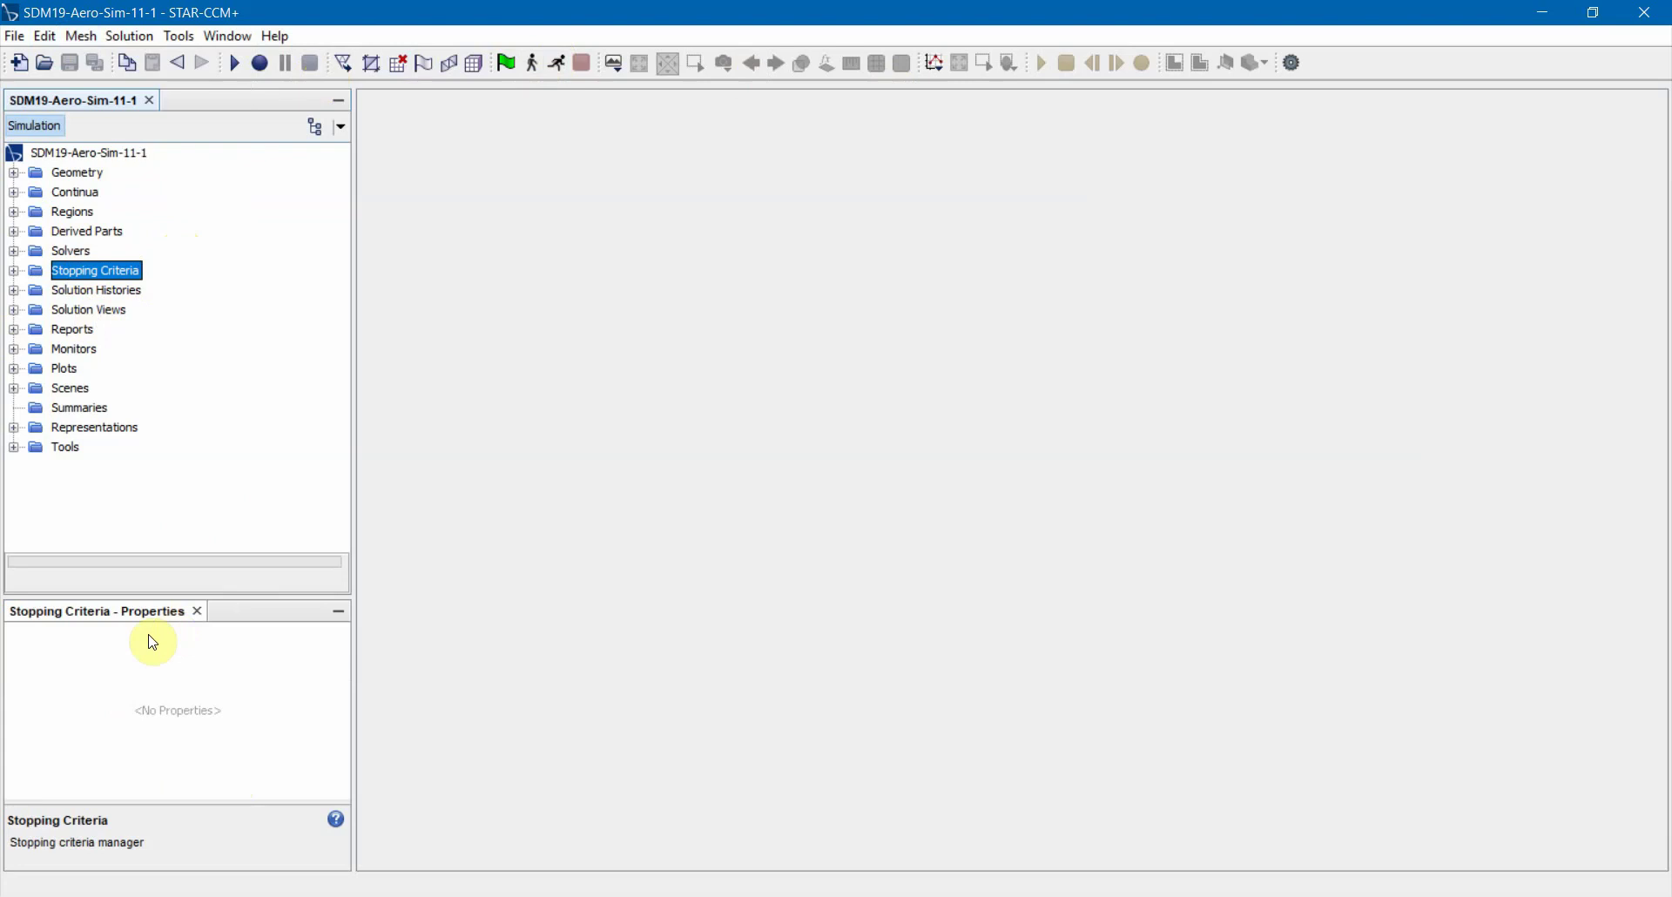
key("Up")
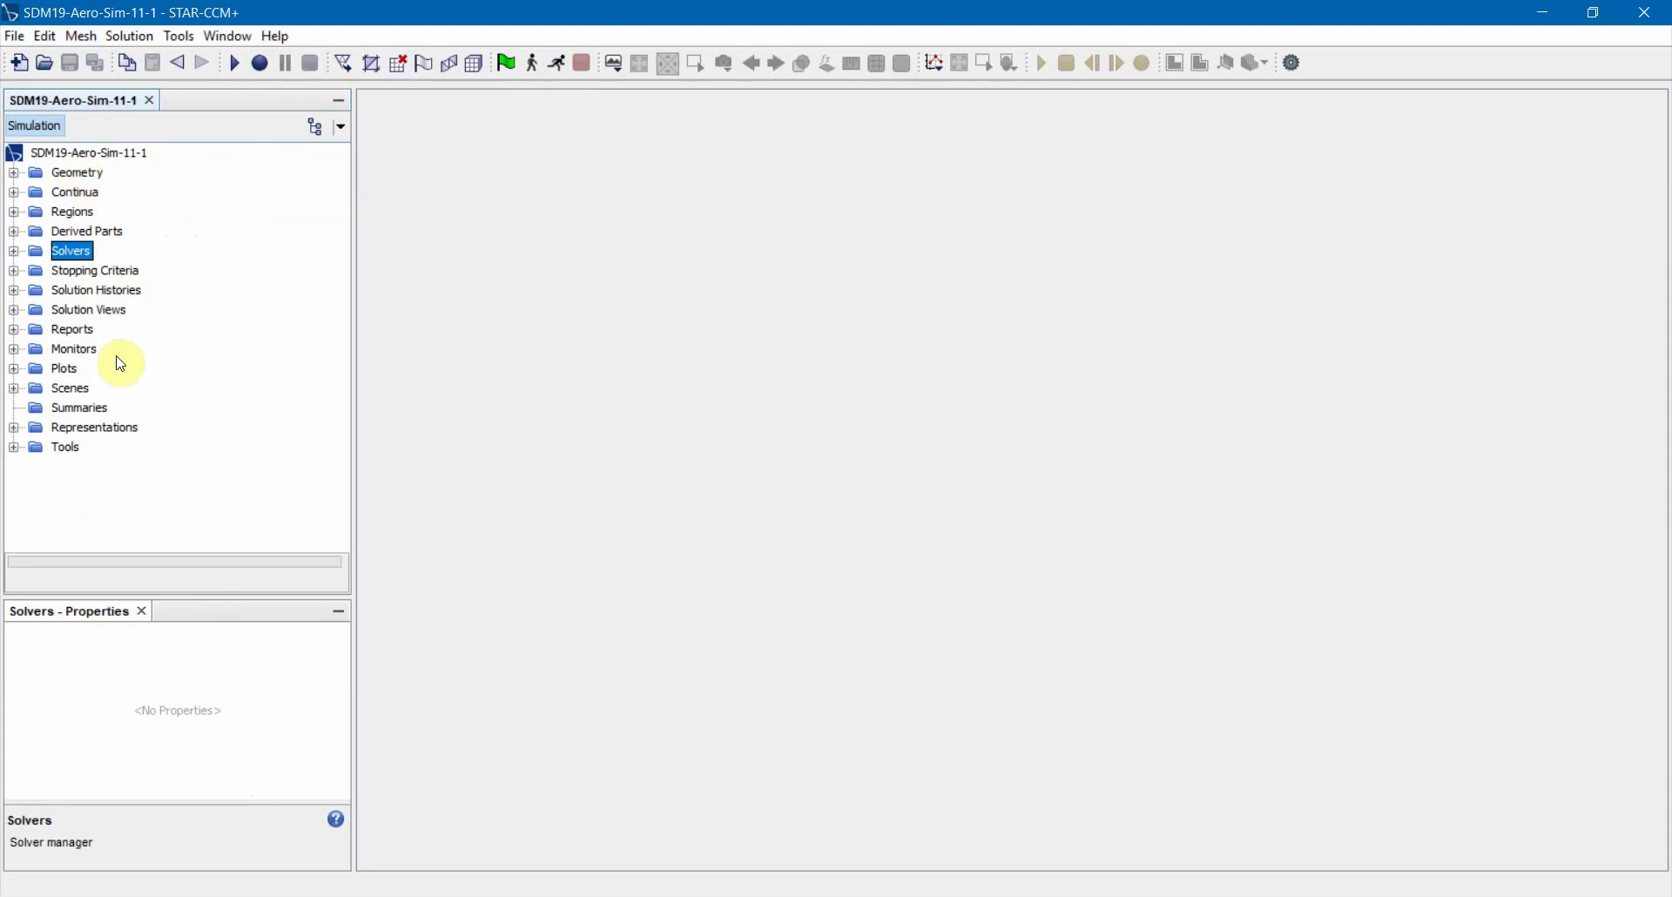
left_click(85, 176)
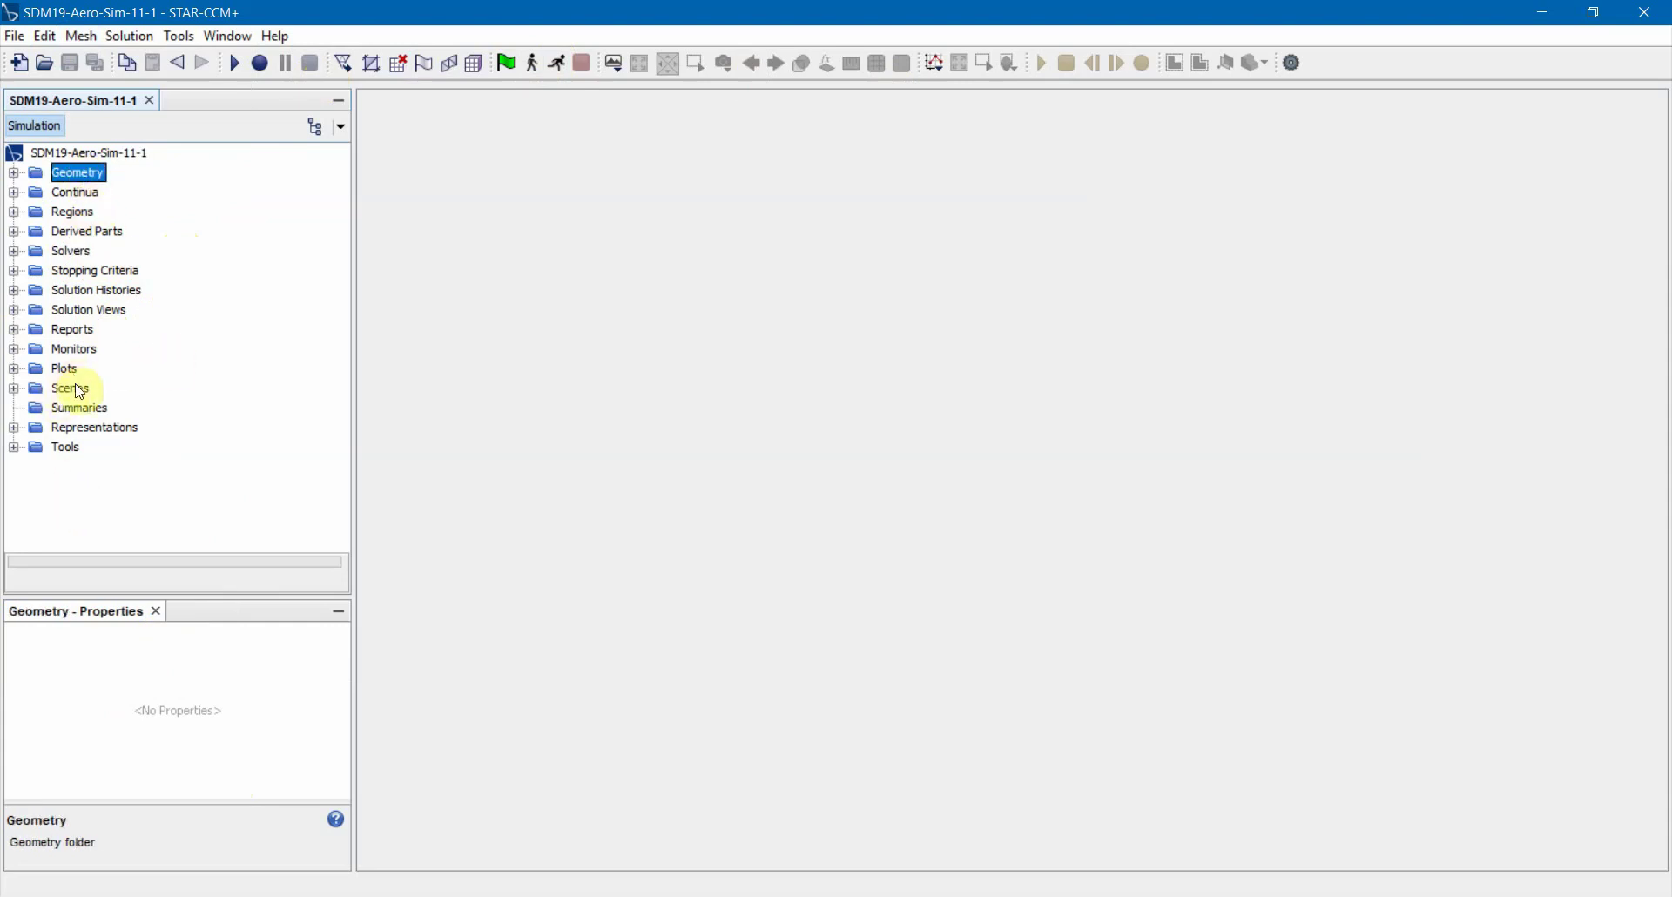
List the simulation's scenes and open Geometry Scene 1
left_click(13, 387)
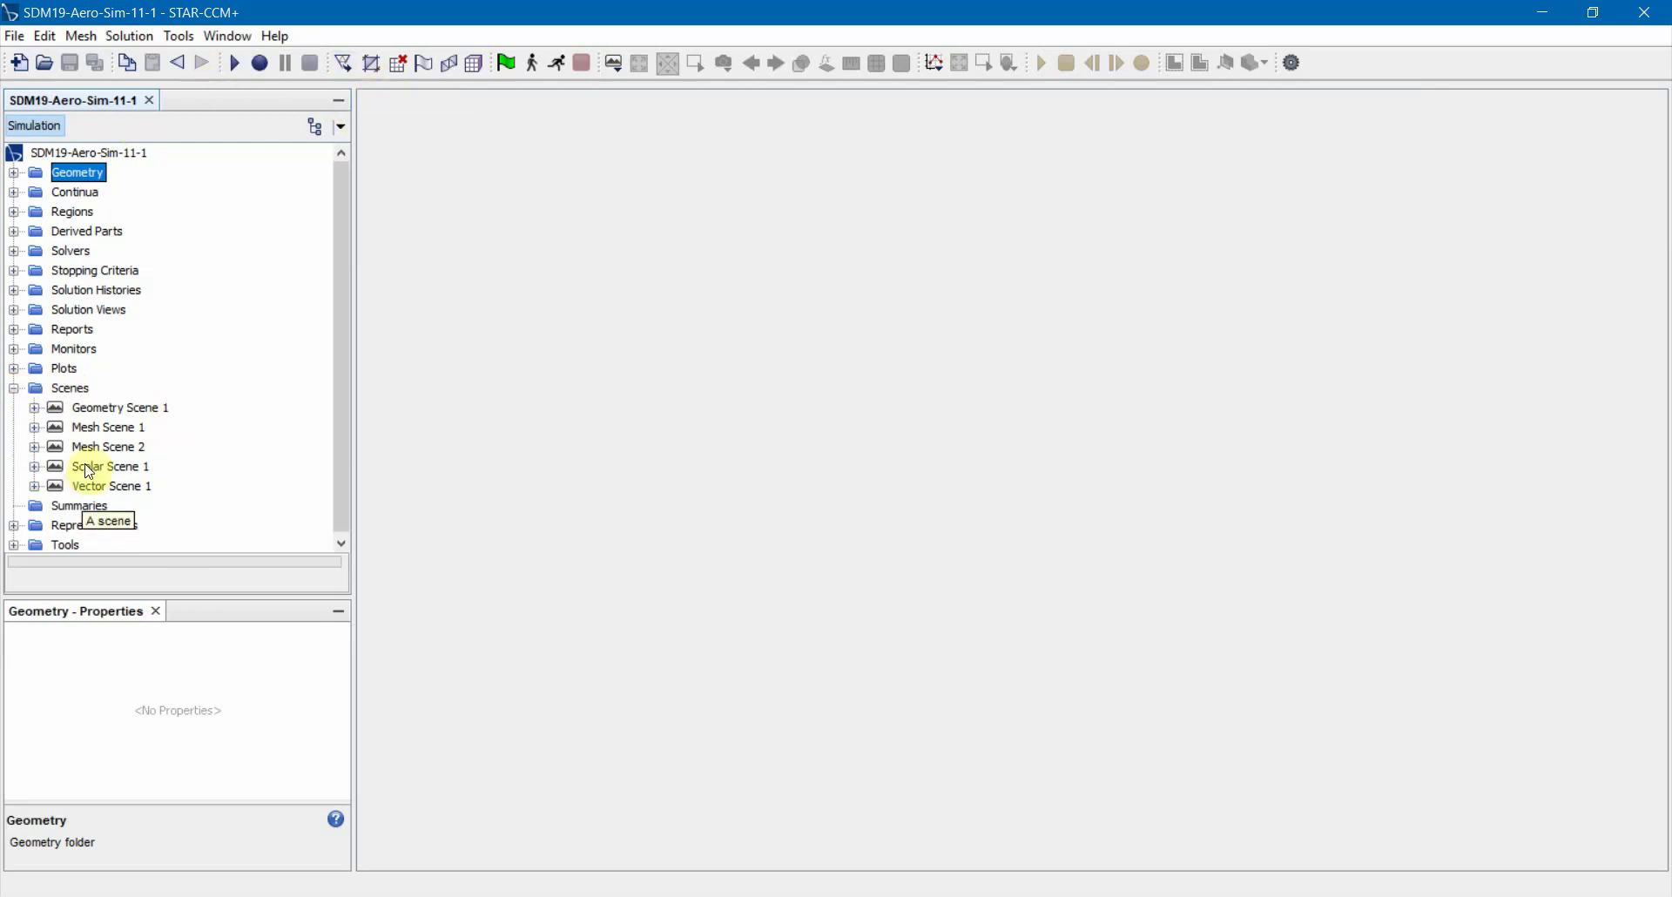
left_click(68, 388)
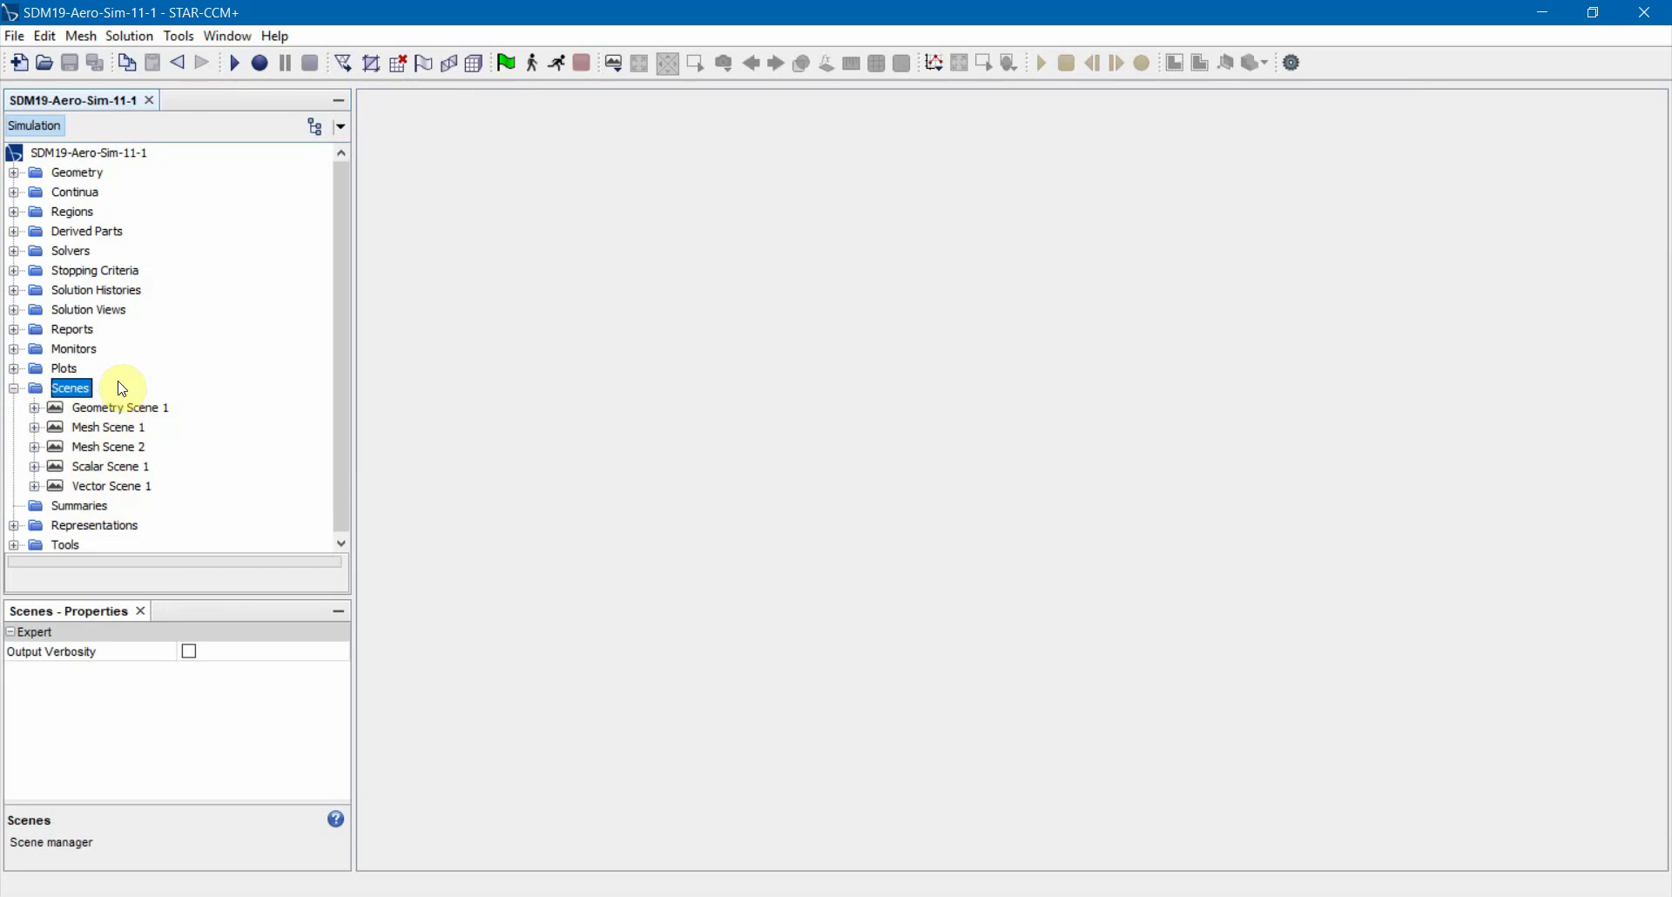
left_click(123, 409)
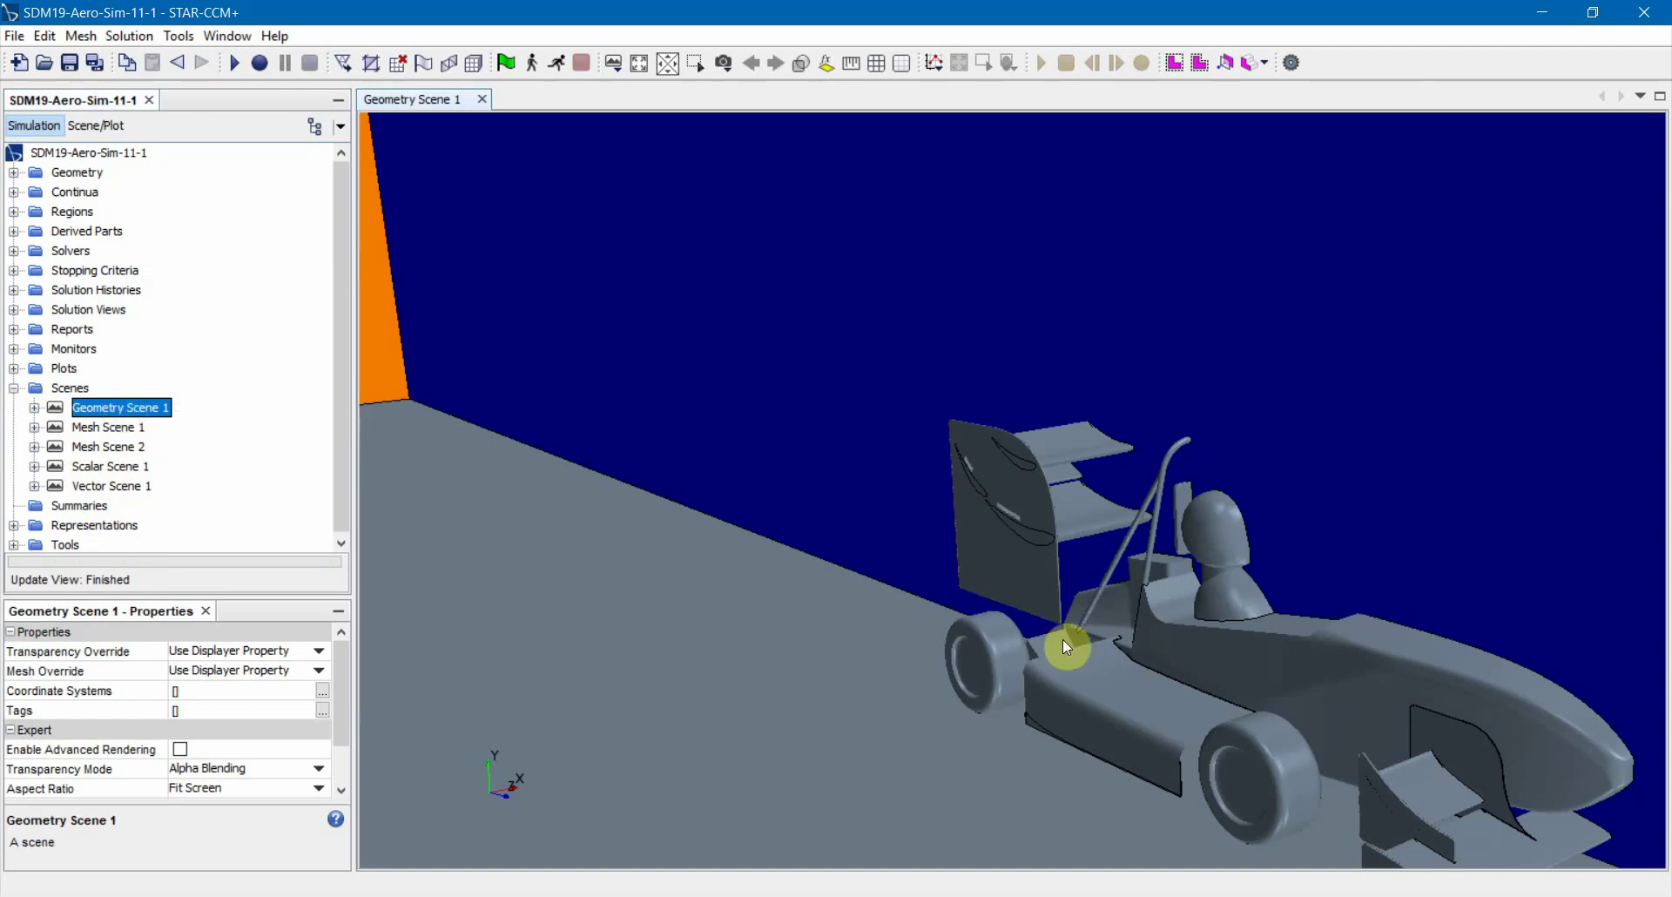
Examine the race car and the surrounding flow domain from several sides, finishing on a close three-quarter view of the car
mouse_move(1064, 641)
left_mouse_down()
mouse_move(709, 521)
mouse_move(908, 527)
left_mouse_up()
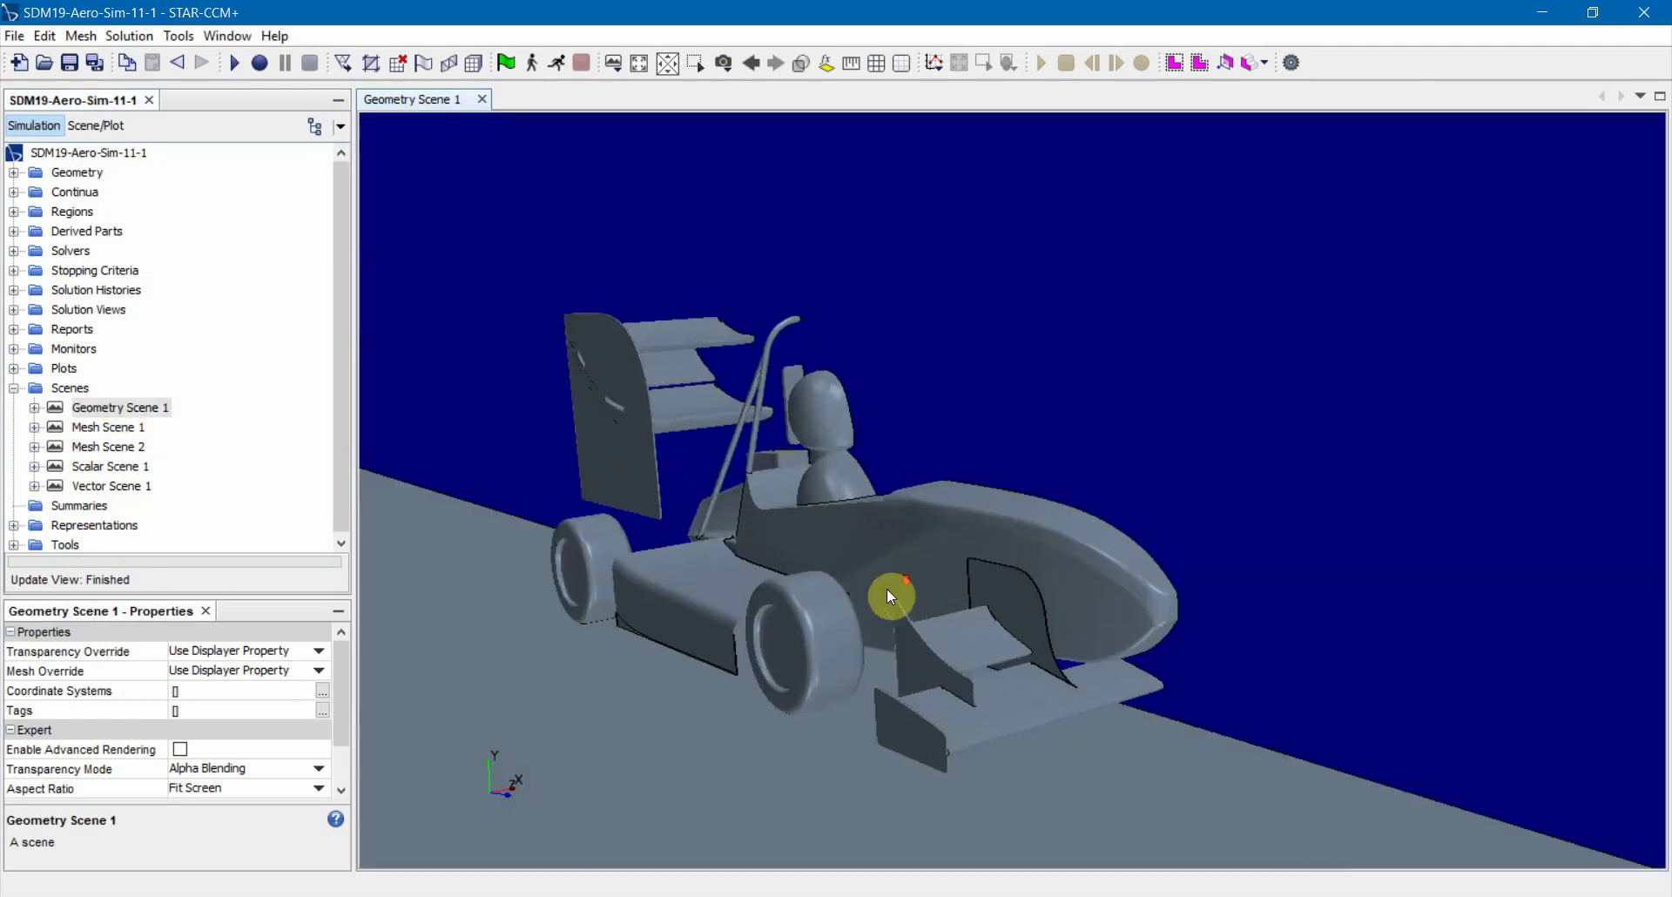
scroll(886, 587, "up", 10)
scroll(921, 652, "down", 6)
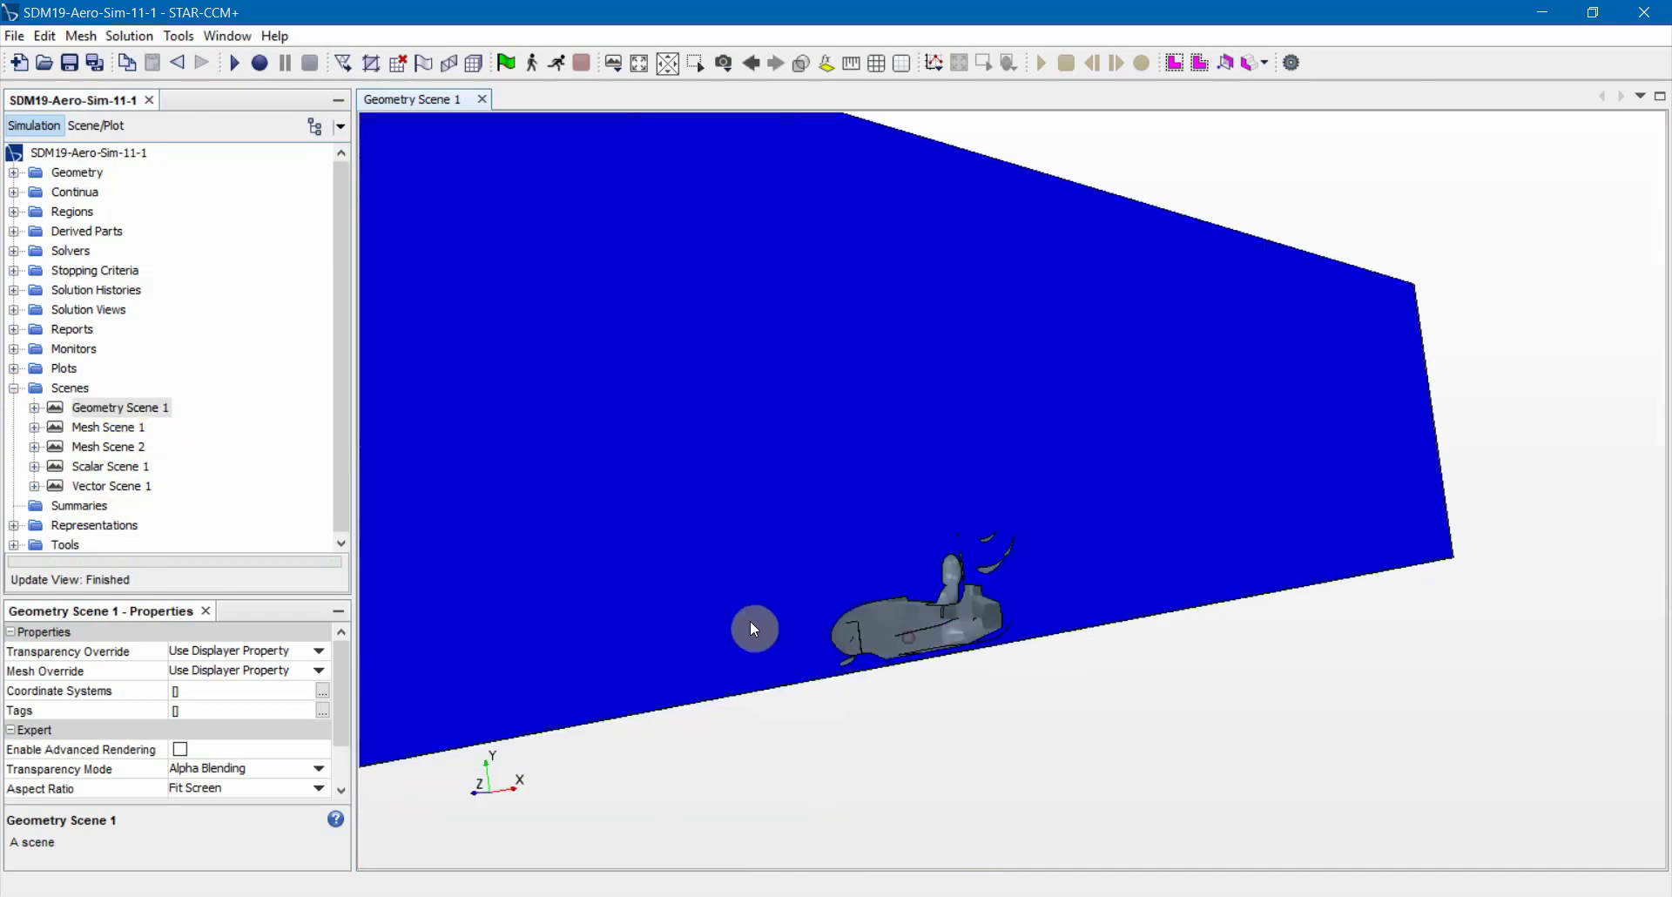
mouse_move(795, 557)
left_mouse_down()
mouse_move(784, 578)
mouse_move(1004, 547)
mouse_move(683, 565)
left_mouse_up()
scroll(702, 560, "down", 5)
right_click_drag(799, 526, 574, 568)
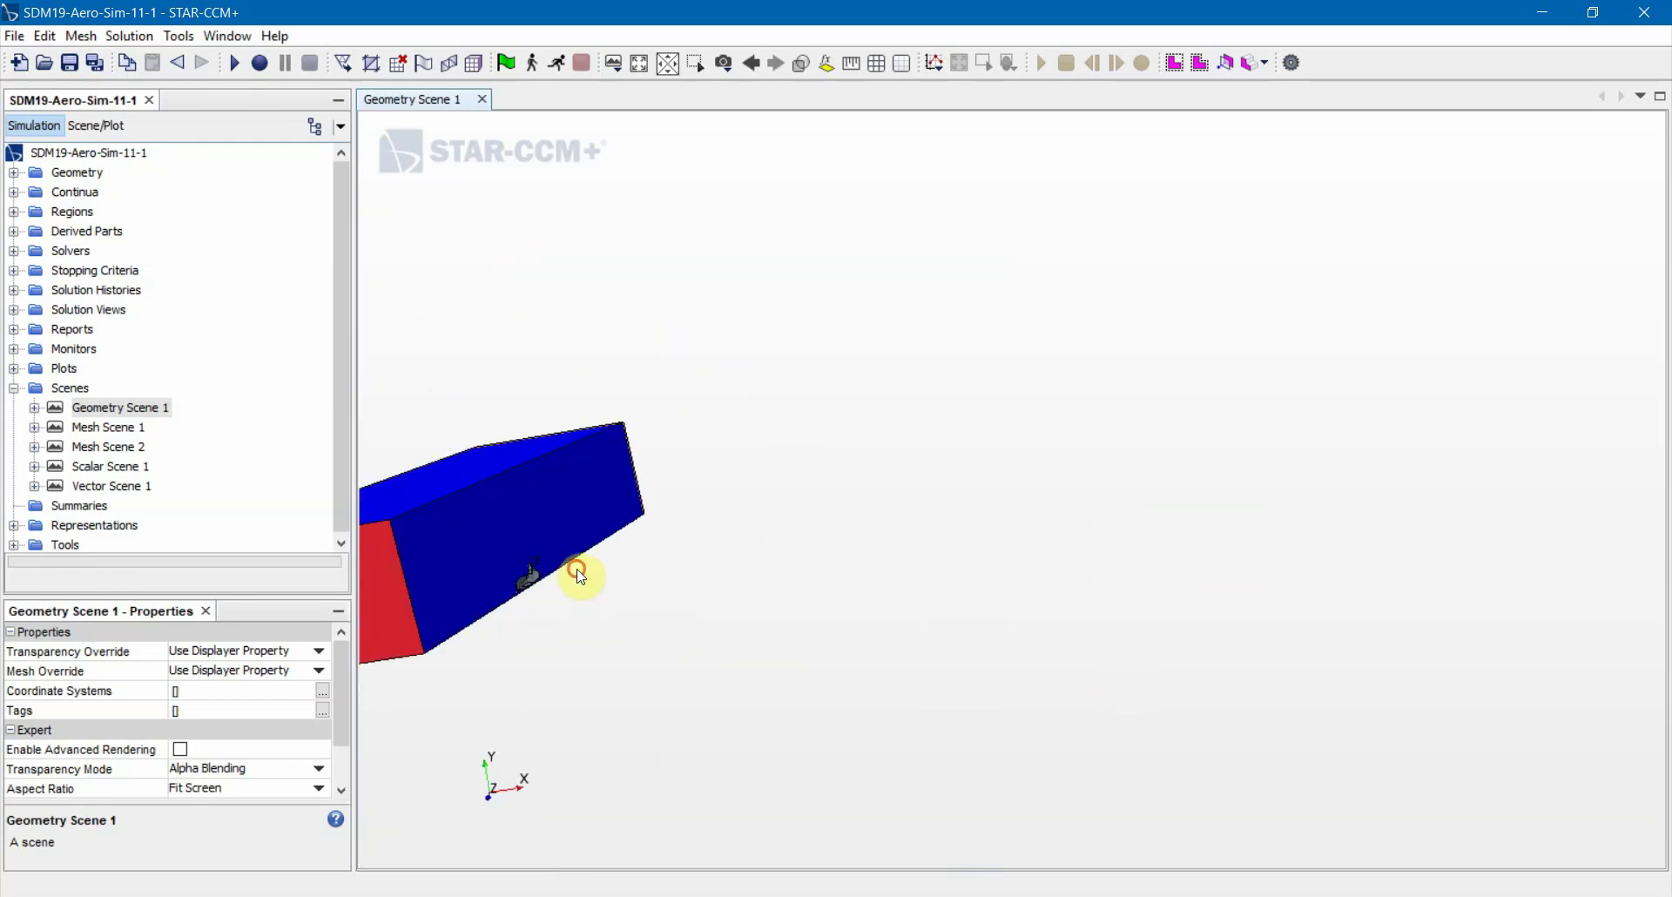
left_click_drag(575, 567, 923, 549)
right_click_drag(731, 562, 1027, 532)
scroll(904, 545, "up", 4)
left_click_drag(905, 551, 1130, 571)
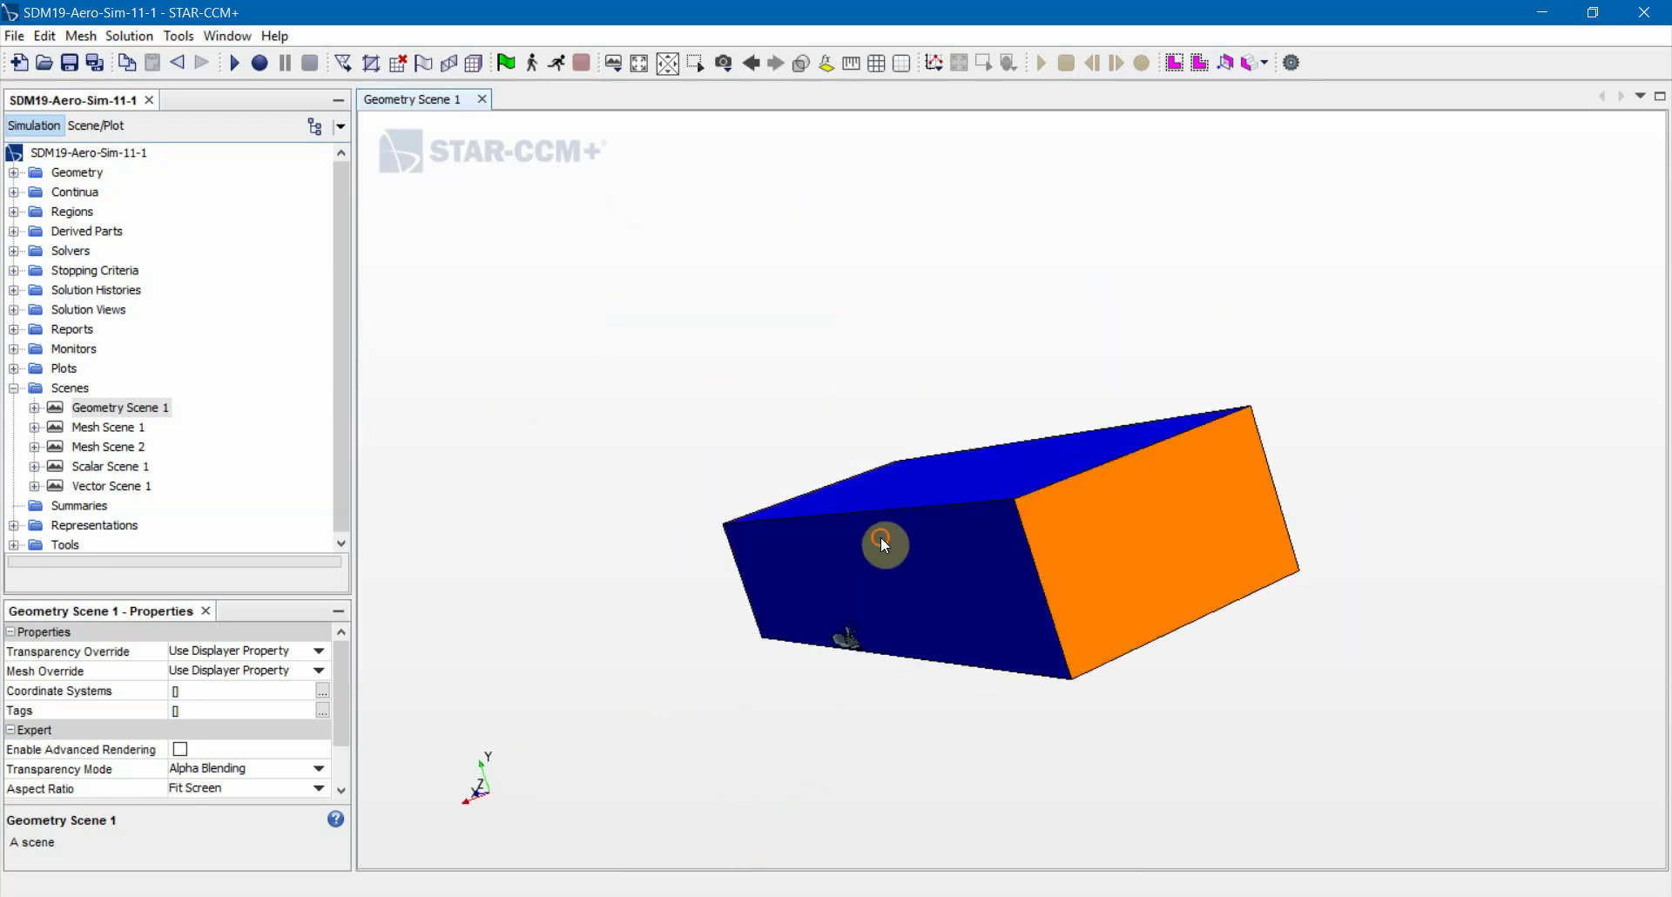
left_click_drag(885, 545, 742, 655)
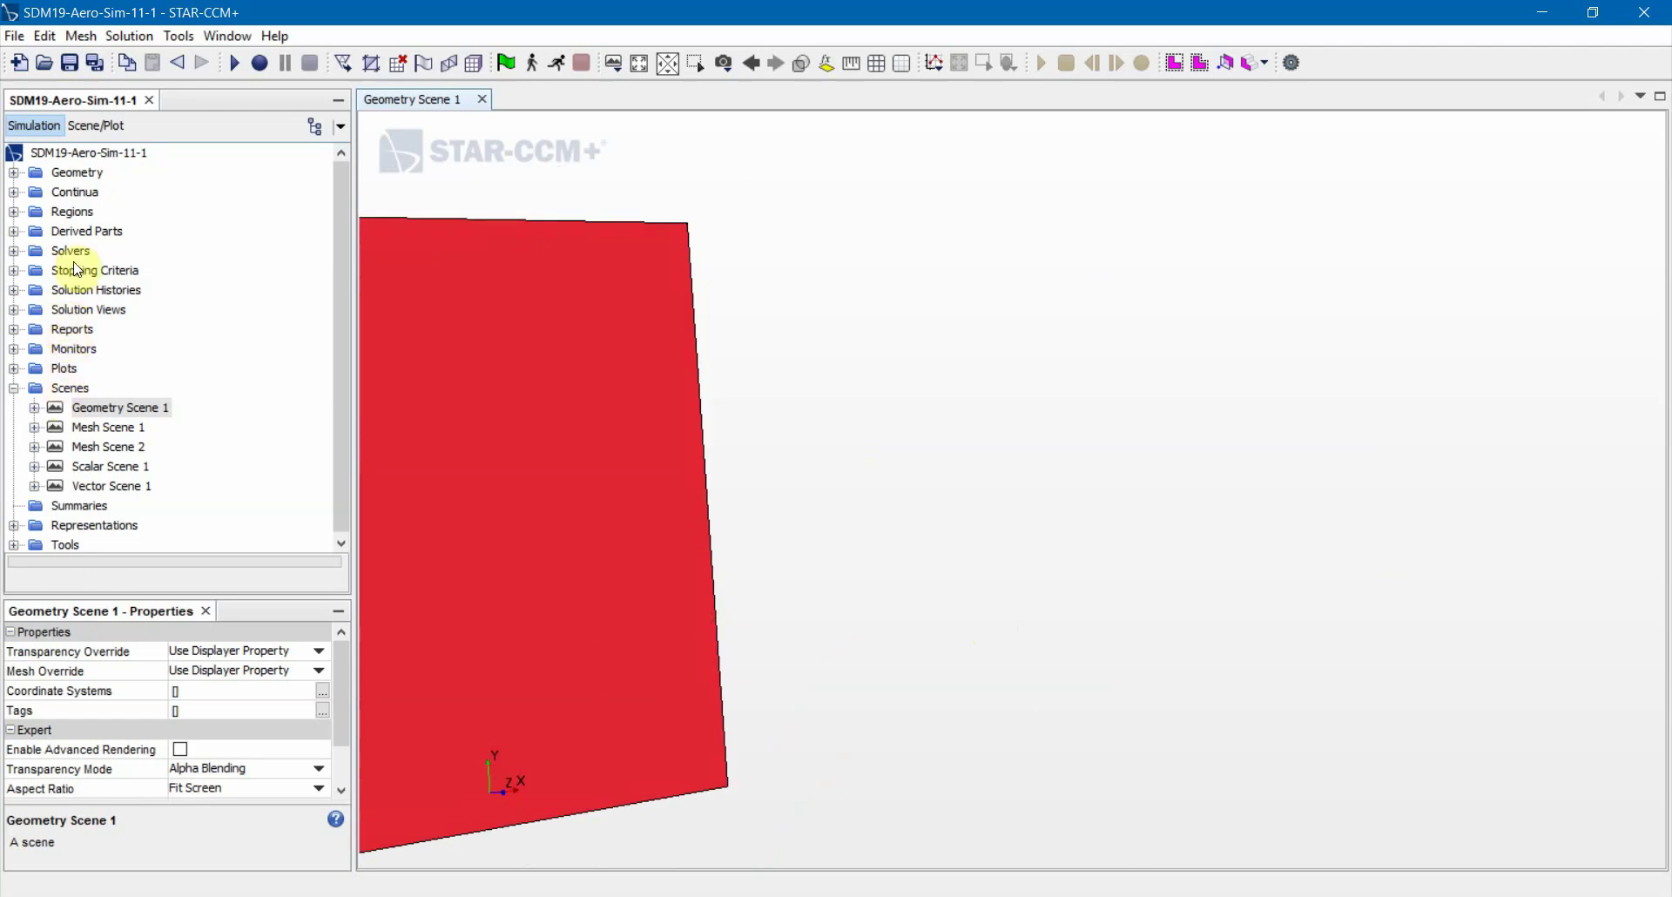
left_click_drag(463, 408, 564, 533)
right_click_drag(1102, 588, 668, 552)
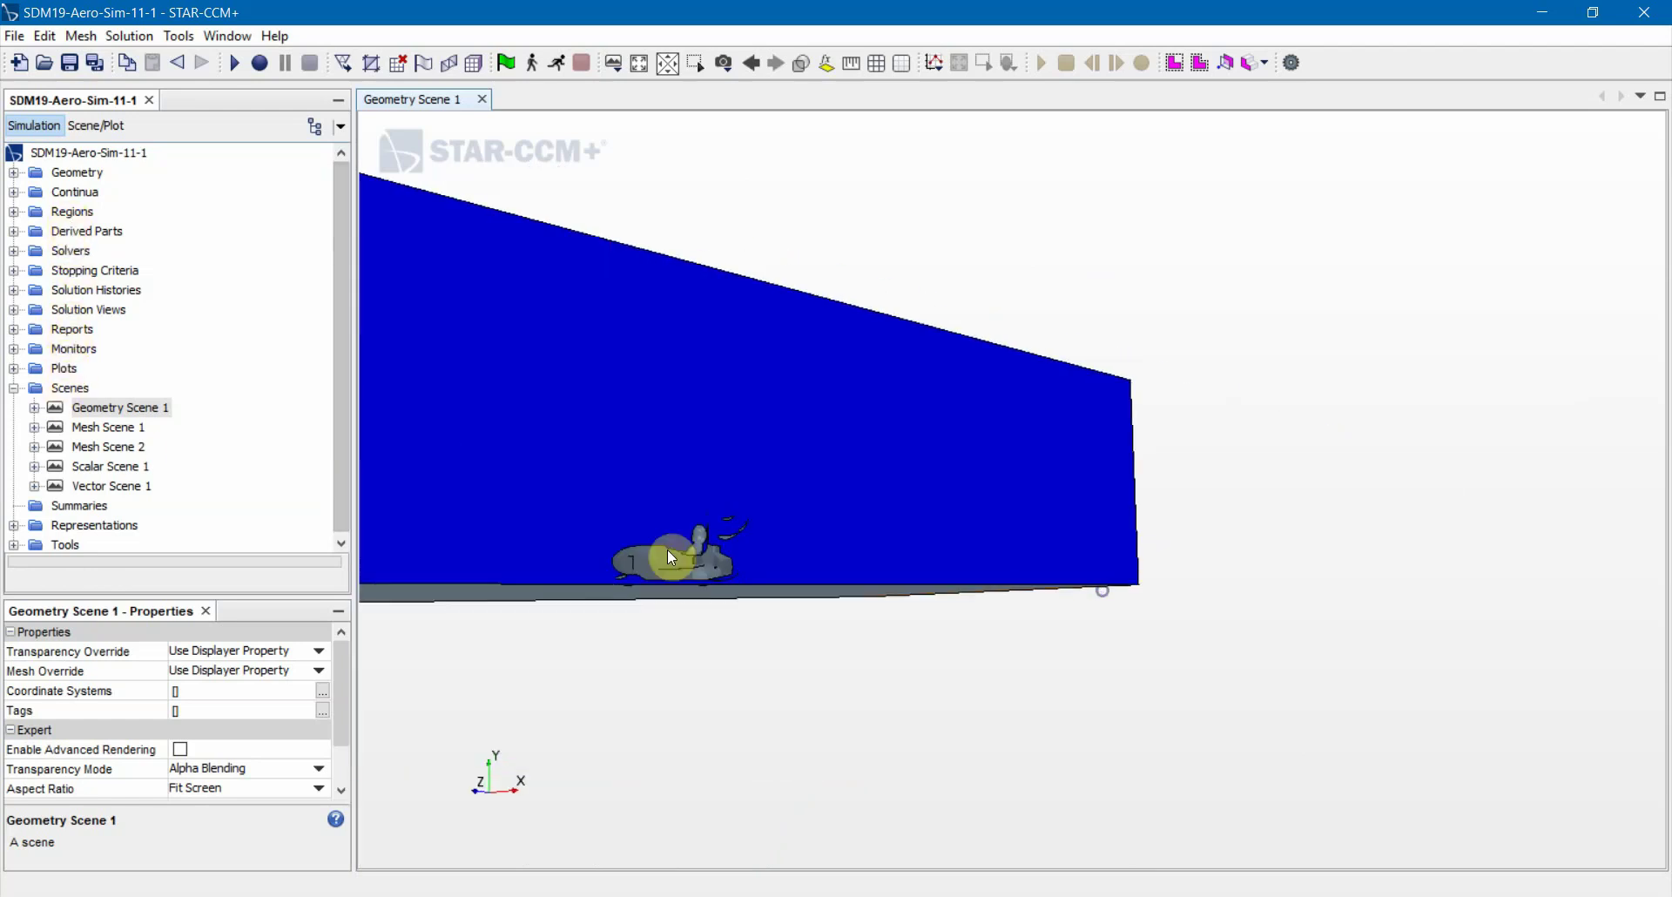
scroll(668, 552, "up", 3)
scroll(551, 528, "up", 3)
left_click_drag(629, 647, 984, 646)
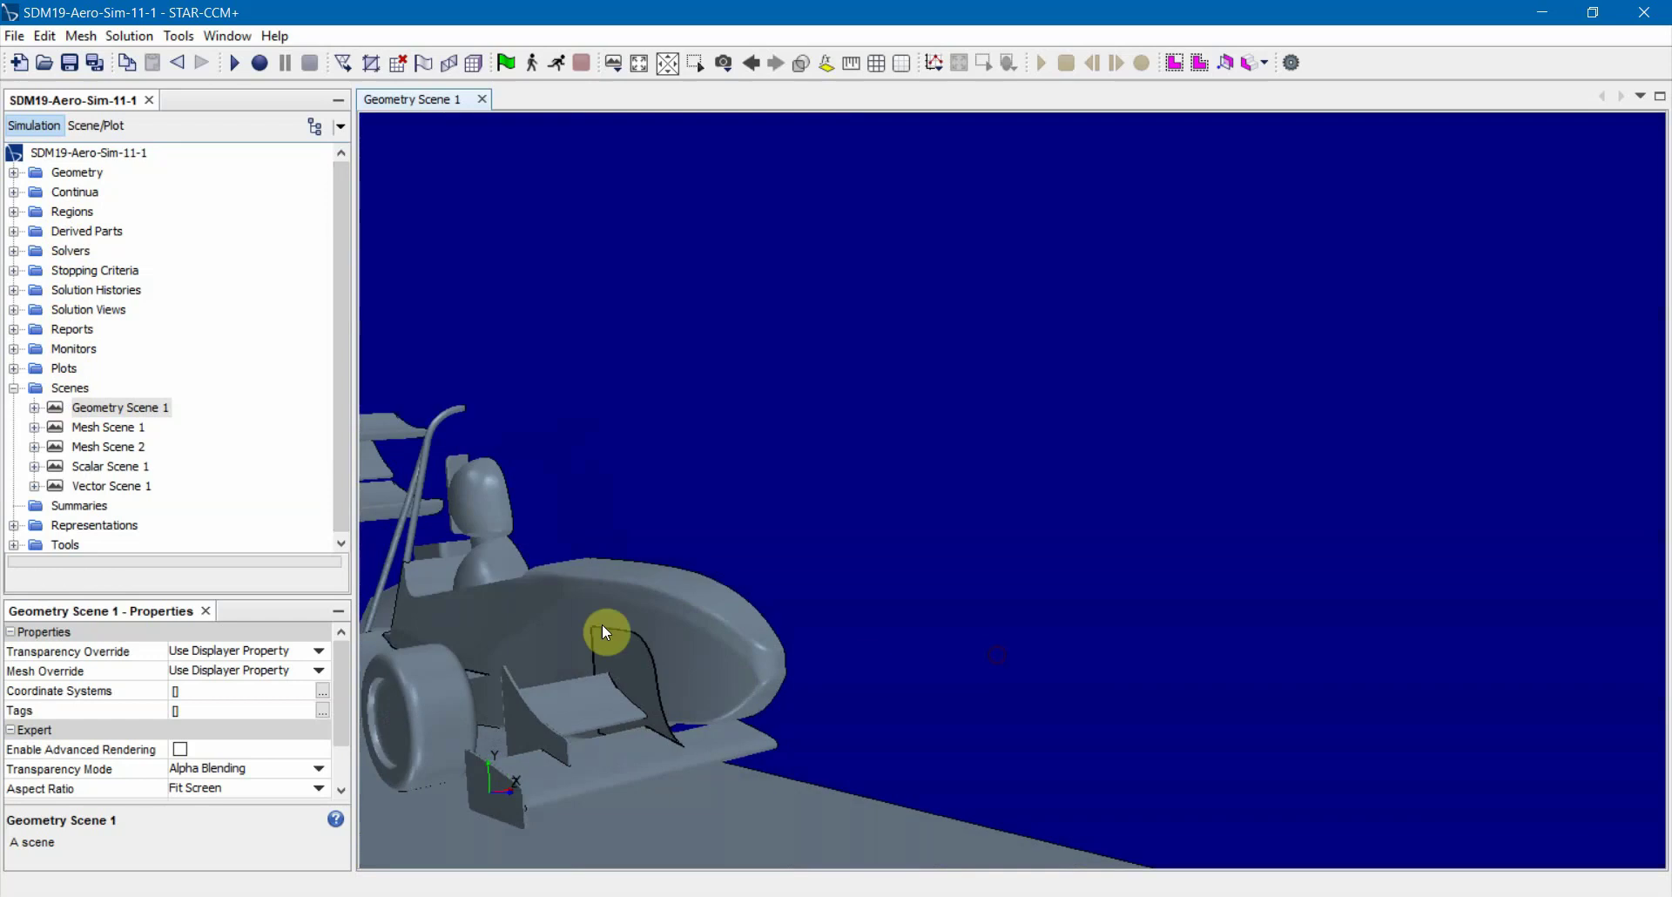
mouse_move(601, 623)
right_mouse_down()
mouse_move(874, 601)
mouse_move(813, 498)
right_mouse_up()
scroll(906, 620, "up", 1)
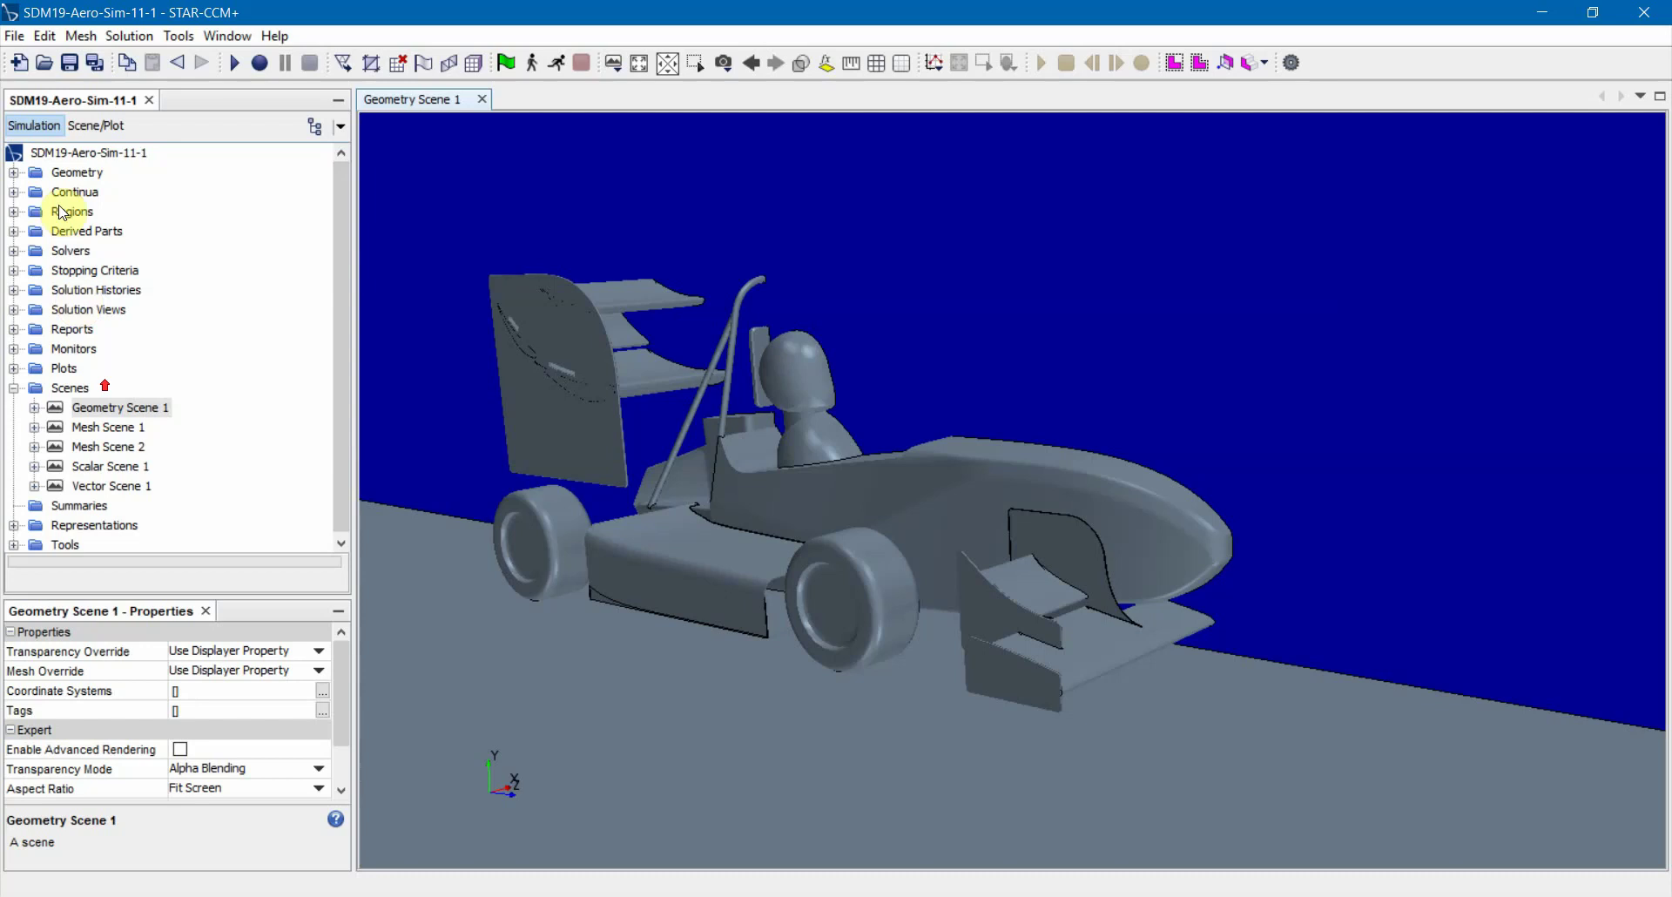
Show the geometry parts under Assembly 1, including the surfaces and curves groups of Body1 and Body2
left_click(13, 172)
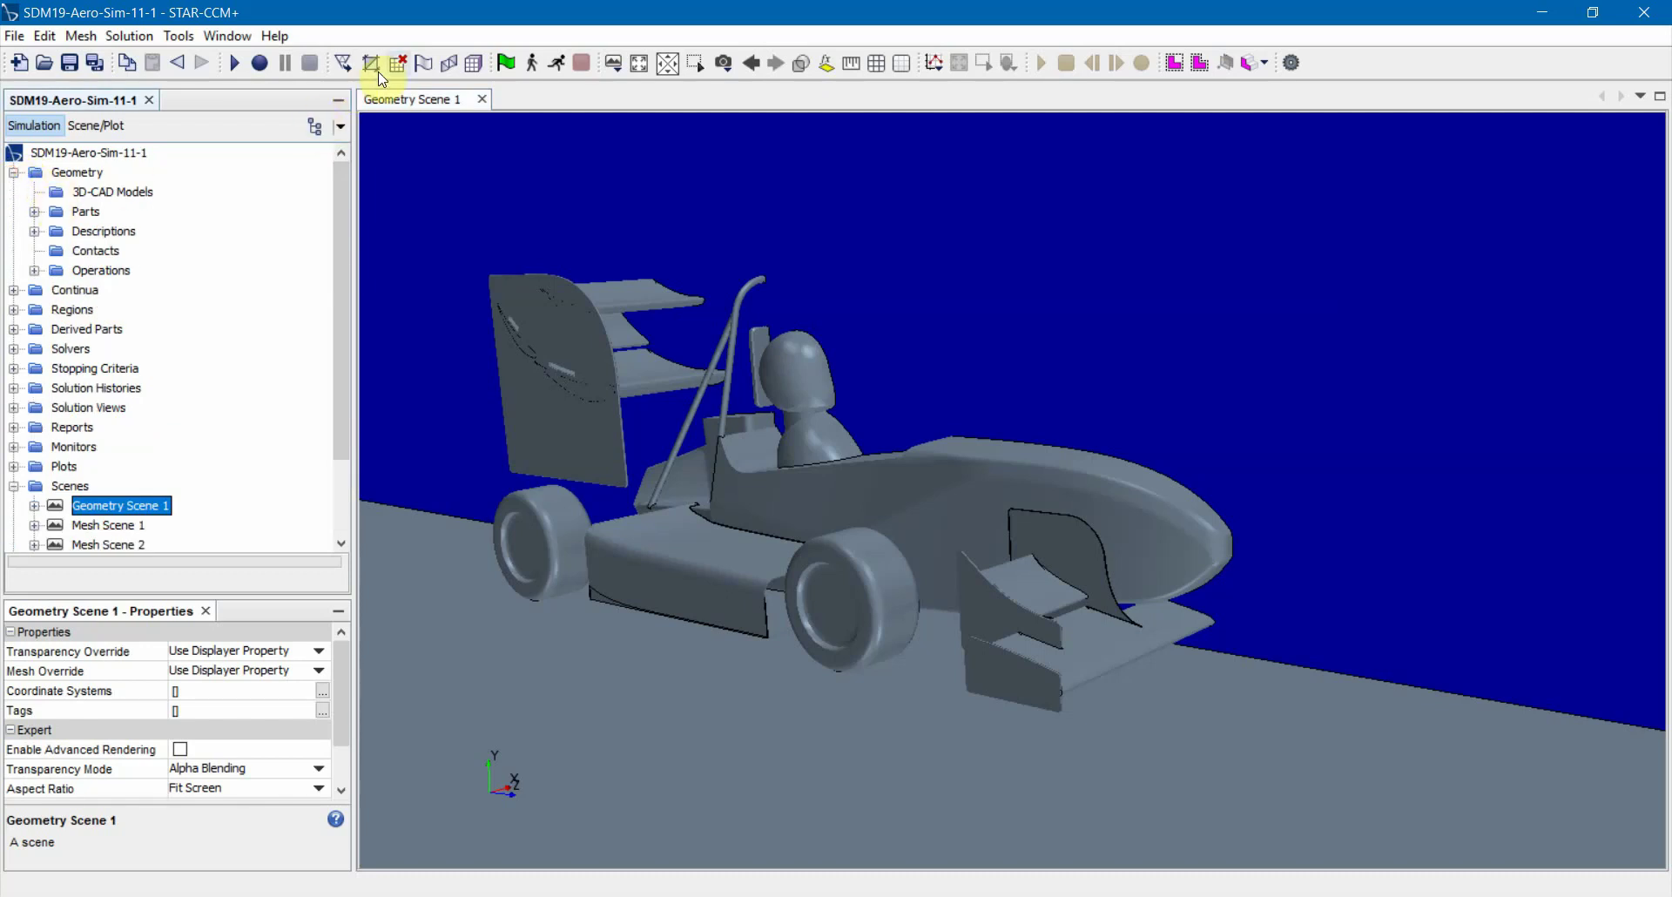
left_click(33, 211)
left_click(90, 214)
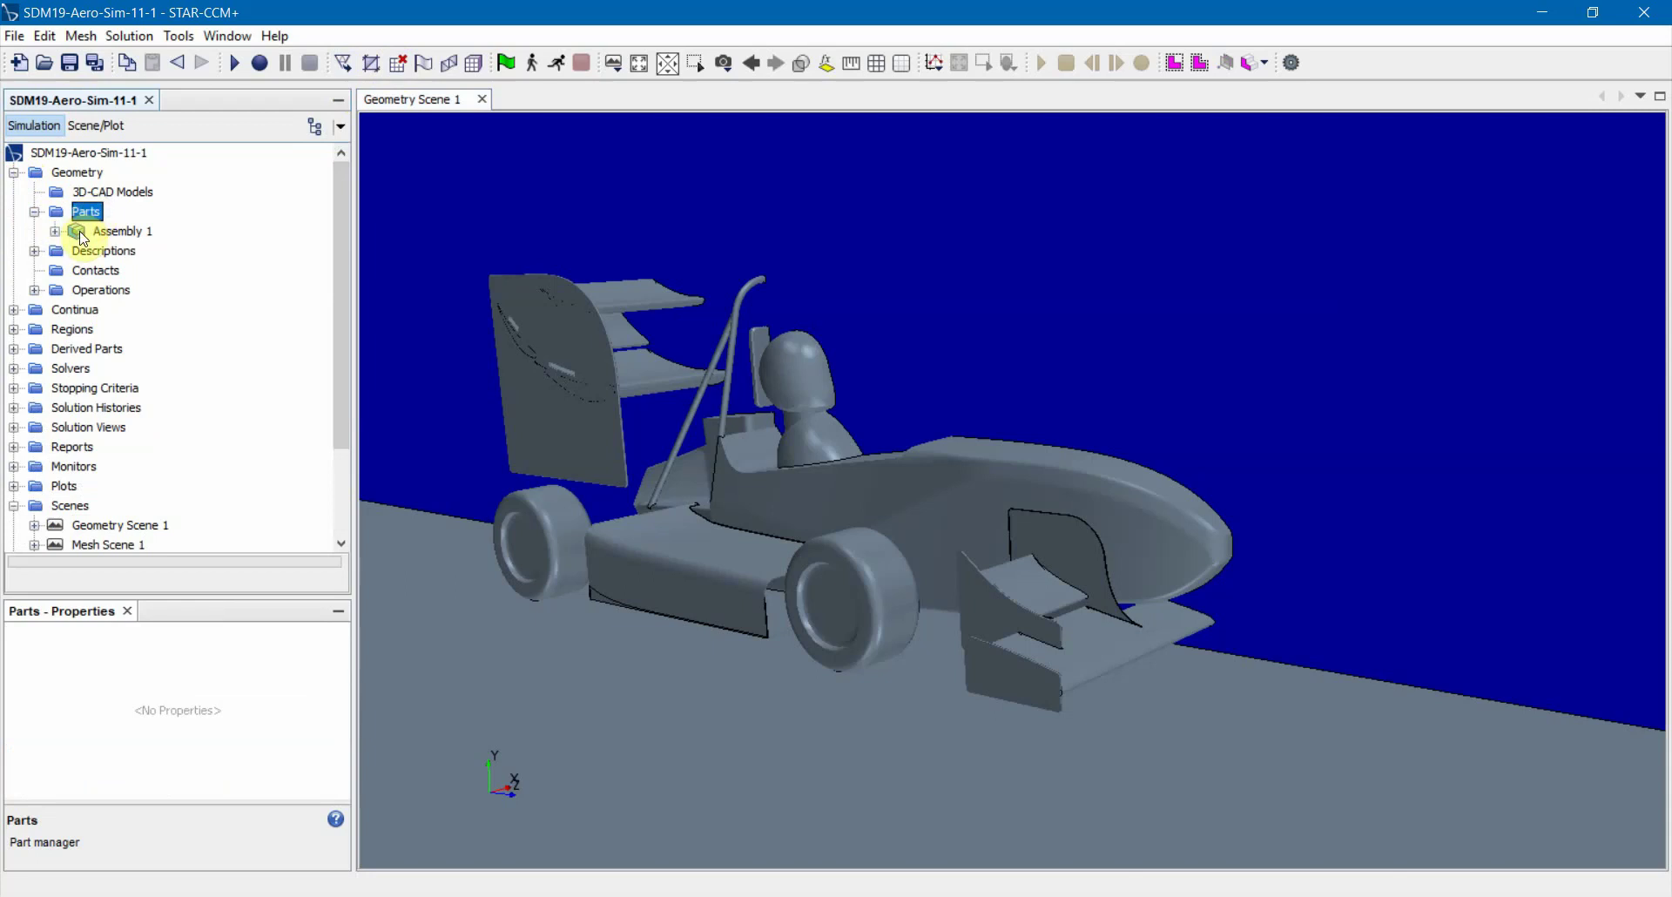
left_click(55, 231)
left_click(77, 251)
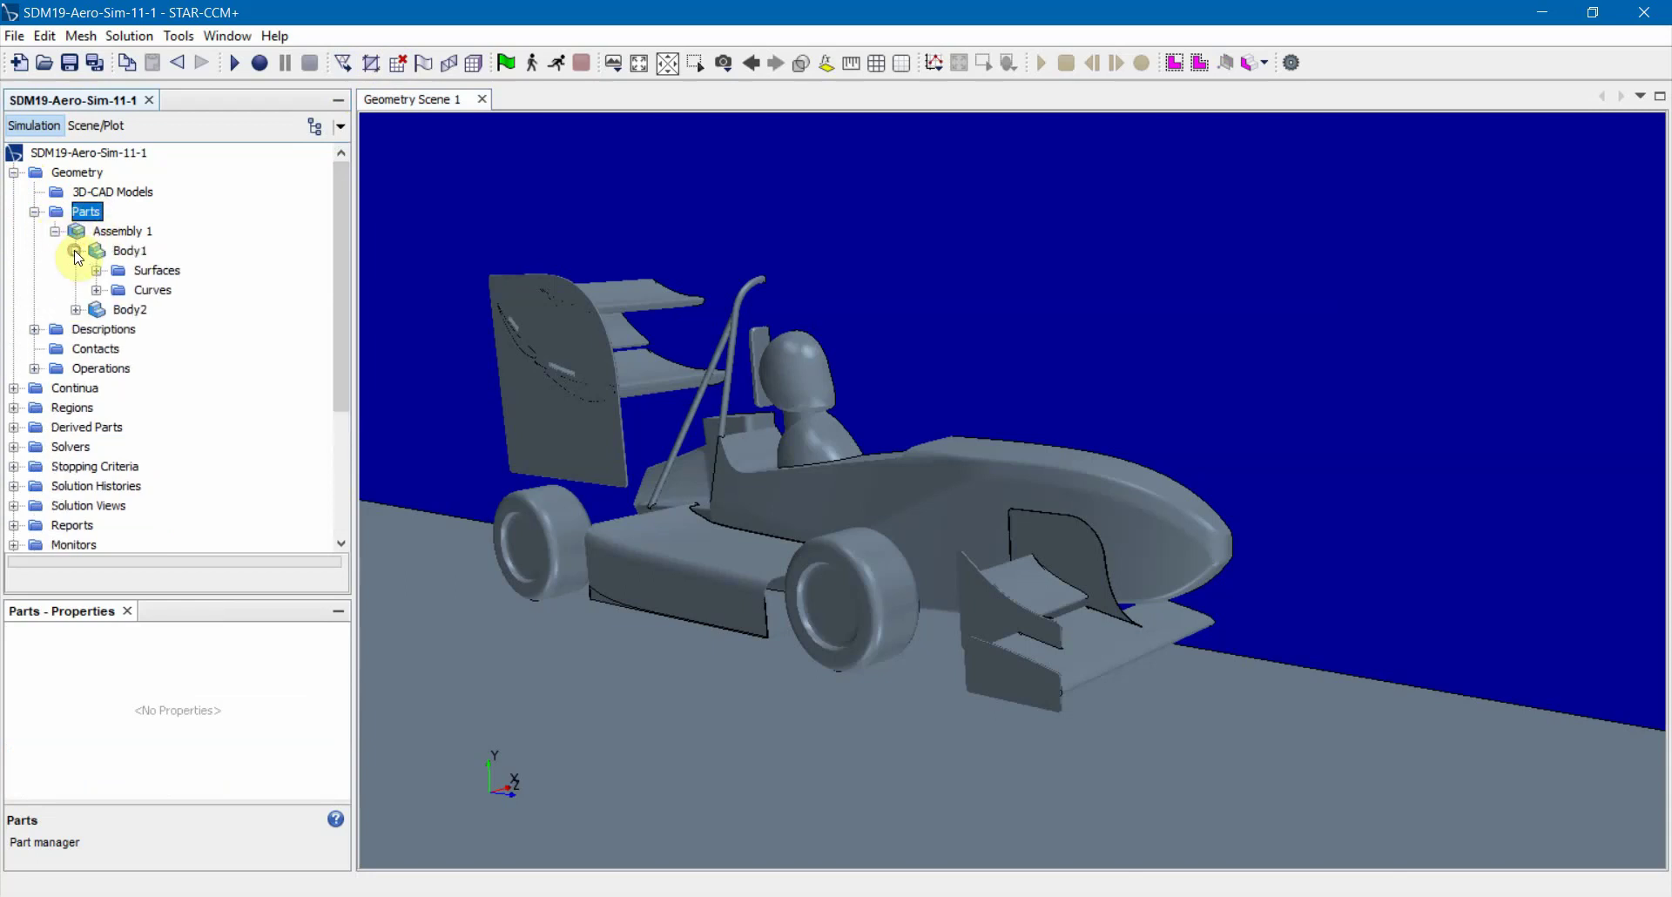
left_click(76, 310)
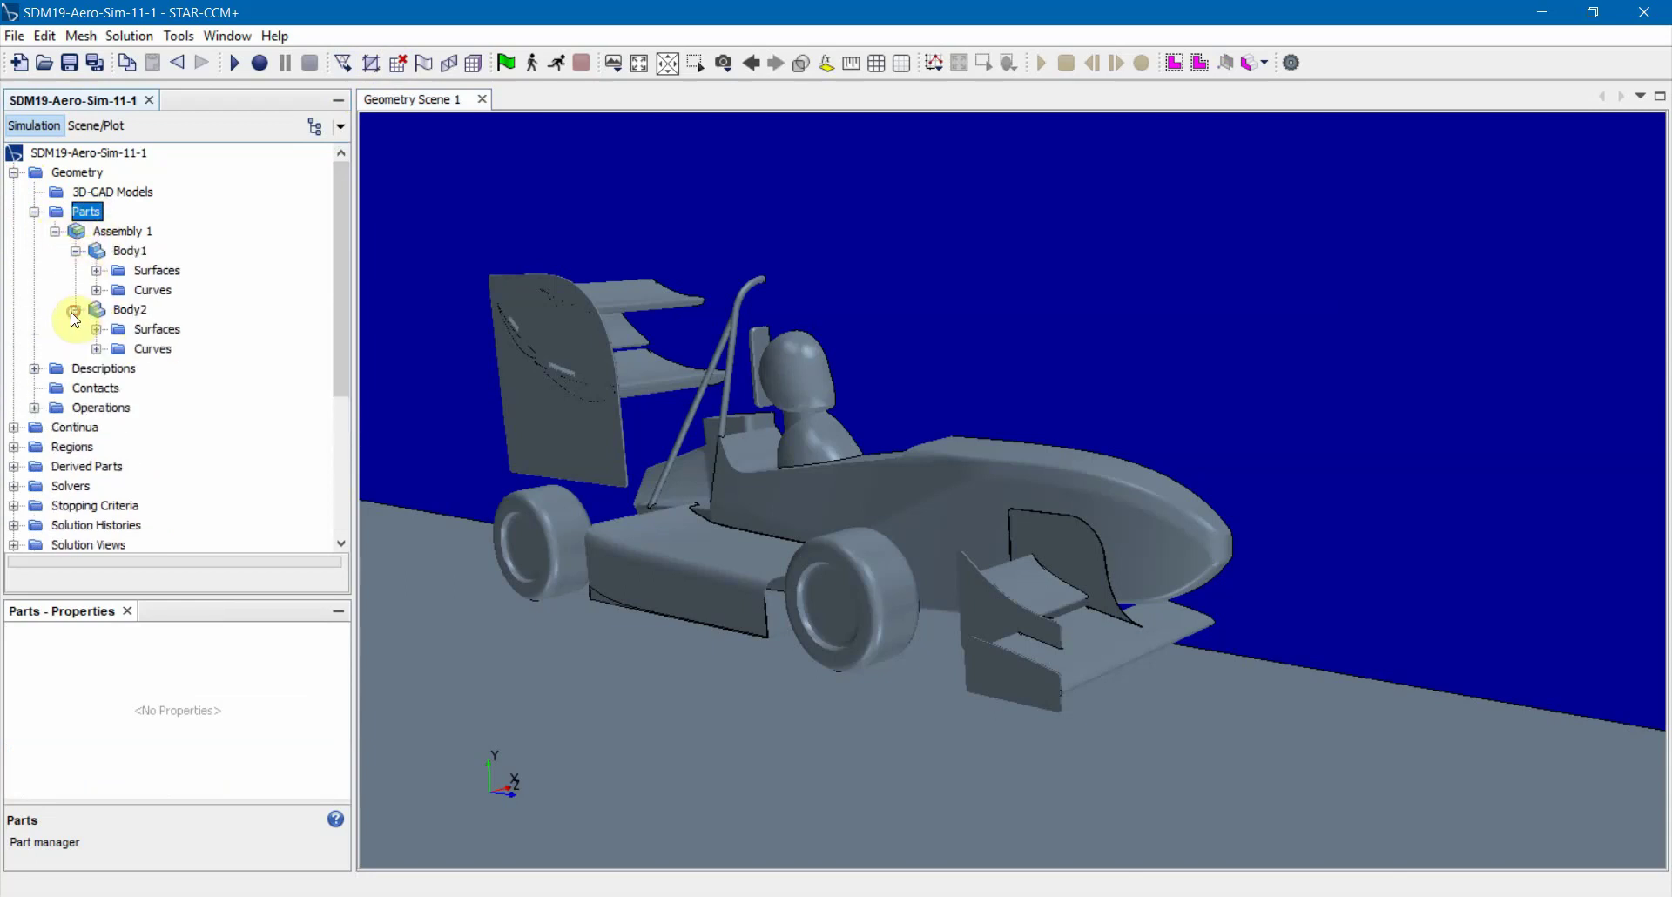
Highlight Body1 and examine it up close beside the sidepod and front wheel, finishing on a three-quarter view of the whole car
left_click(131, 251)
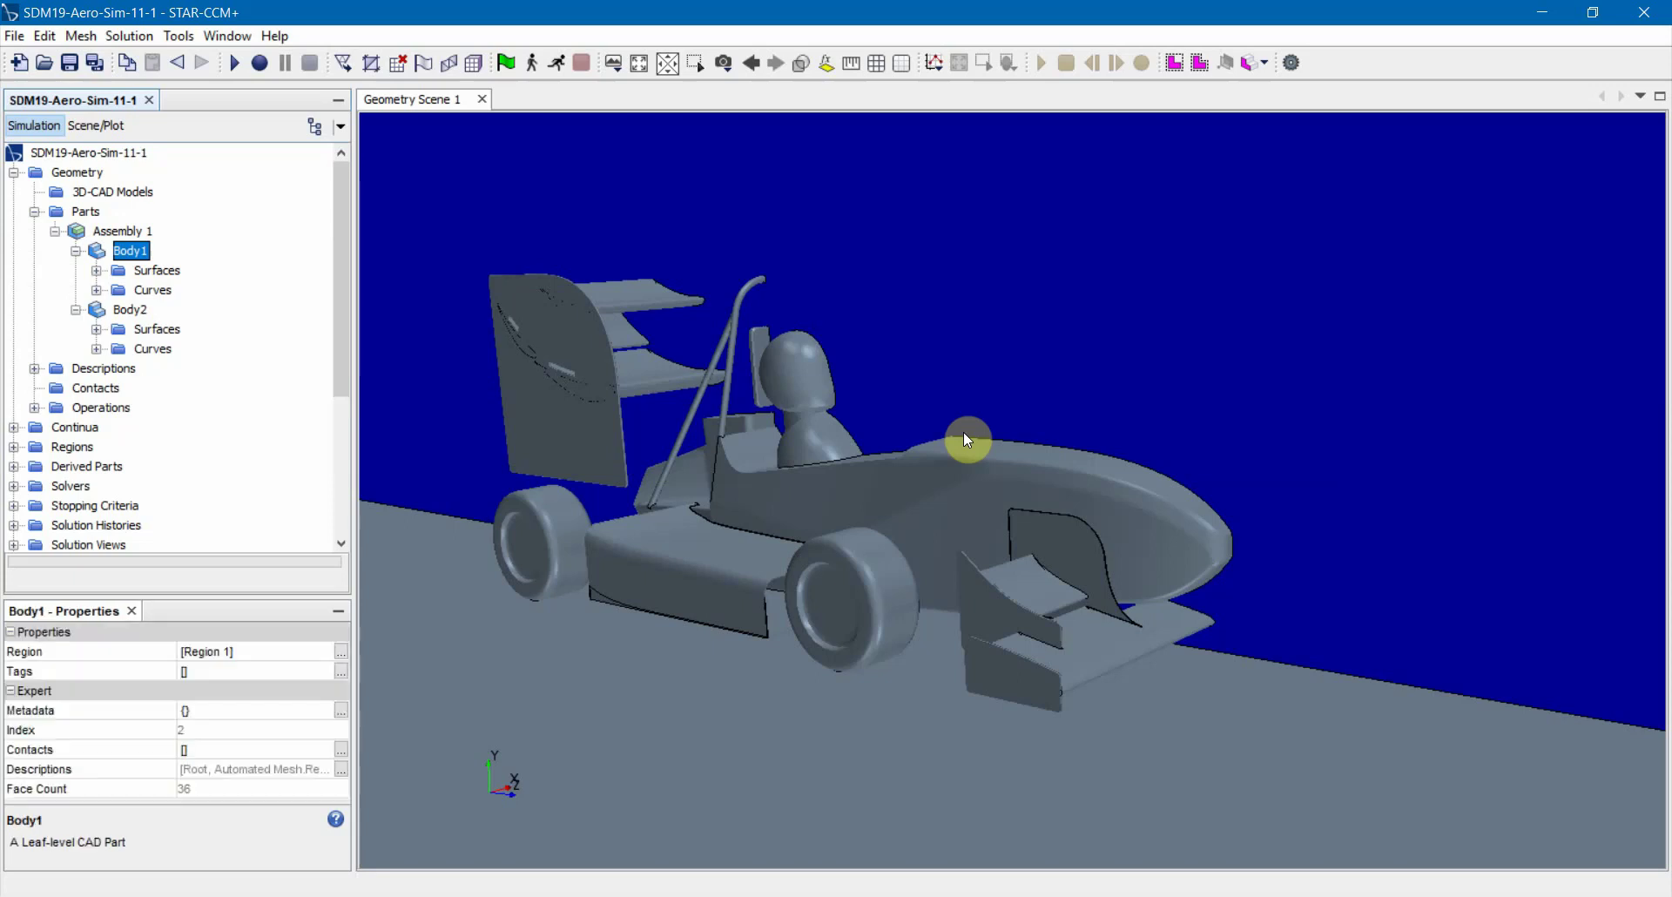
left_click_drag(963, 432, 888, 432)
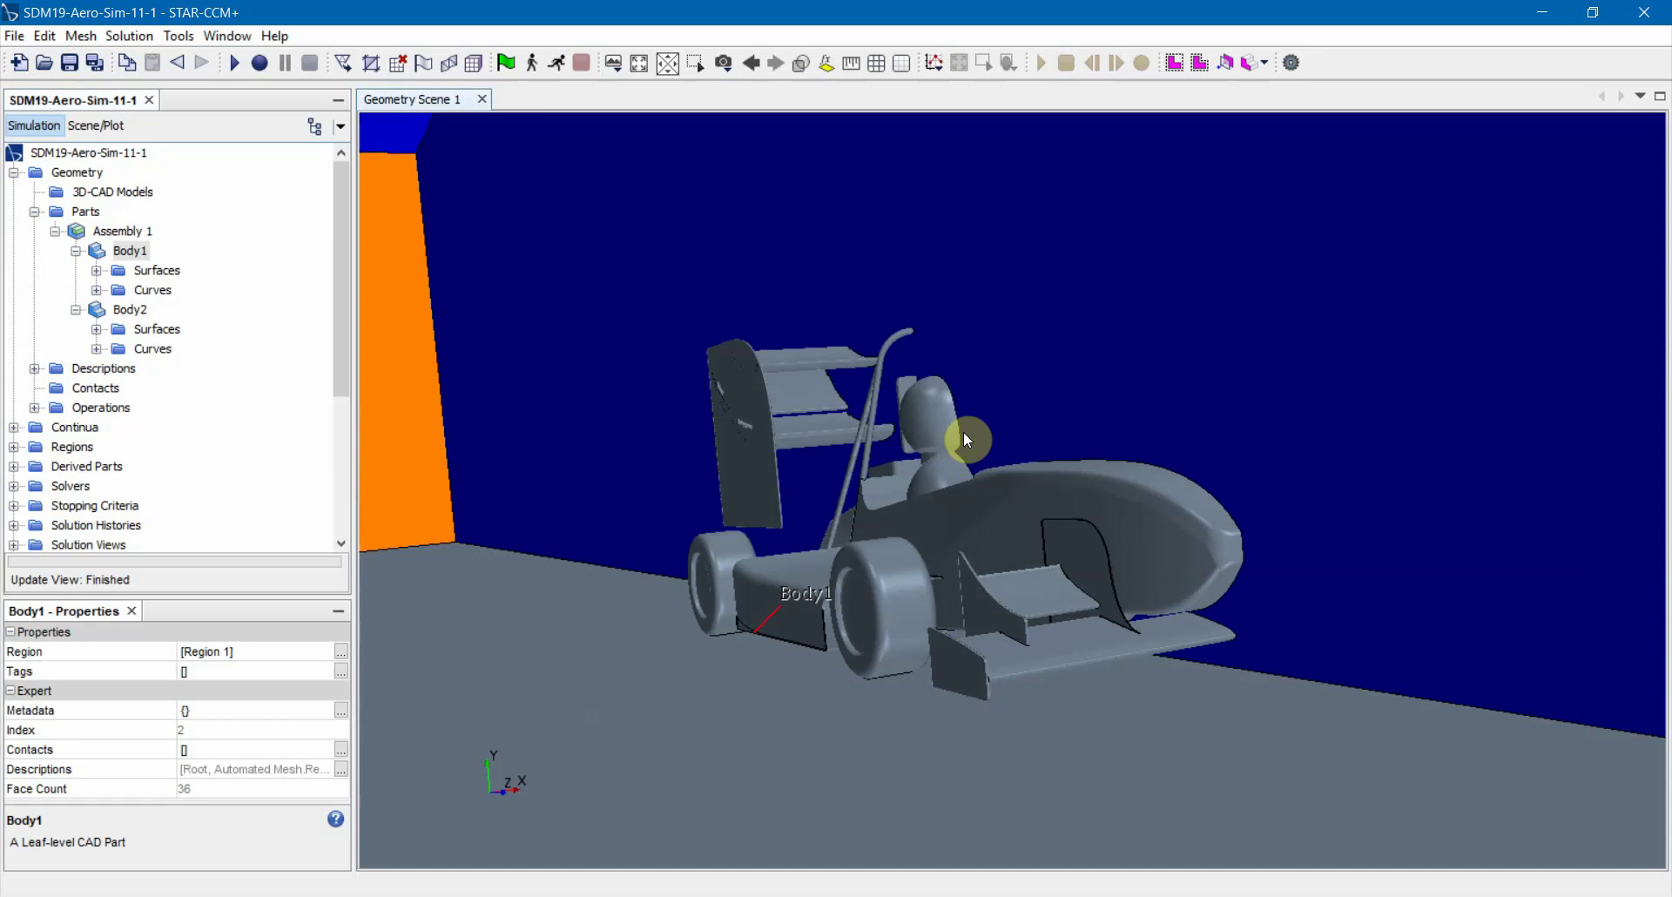
mouse_move(940, 675)
left_mouse_down()
mouse_move(810, 635)
mouse_move(869, 653)
left_mouse_up()
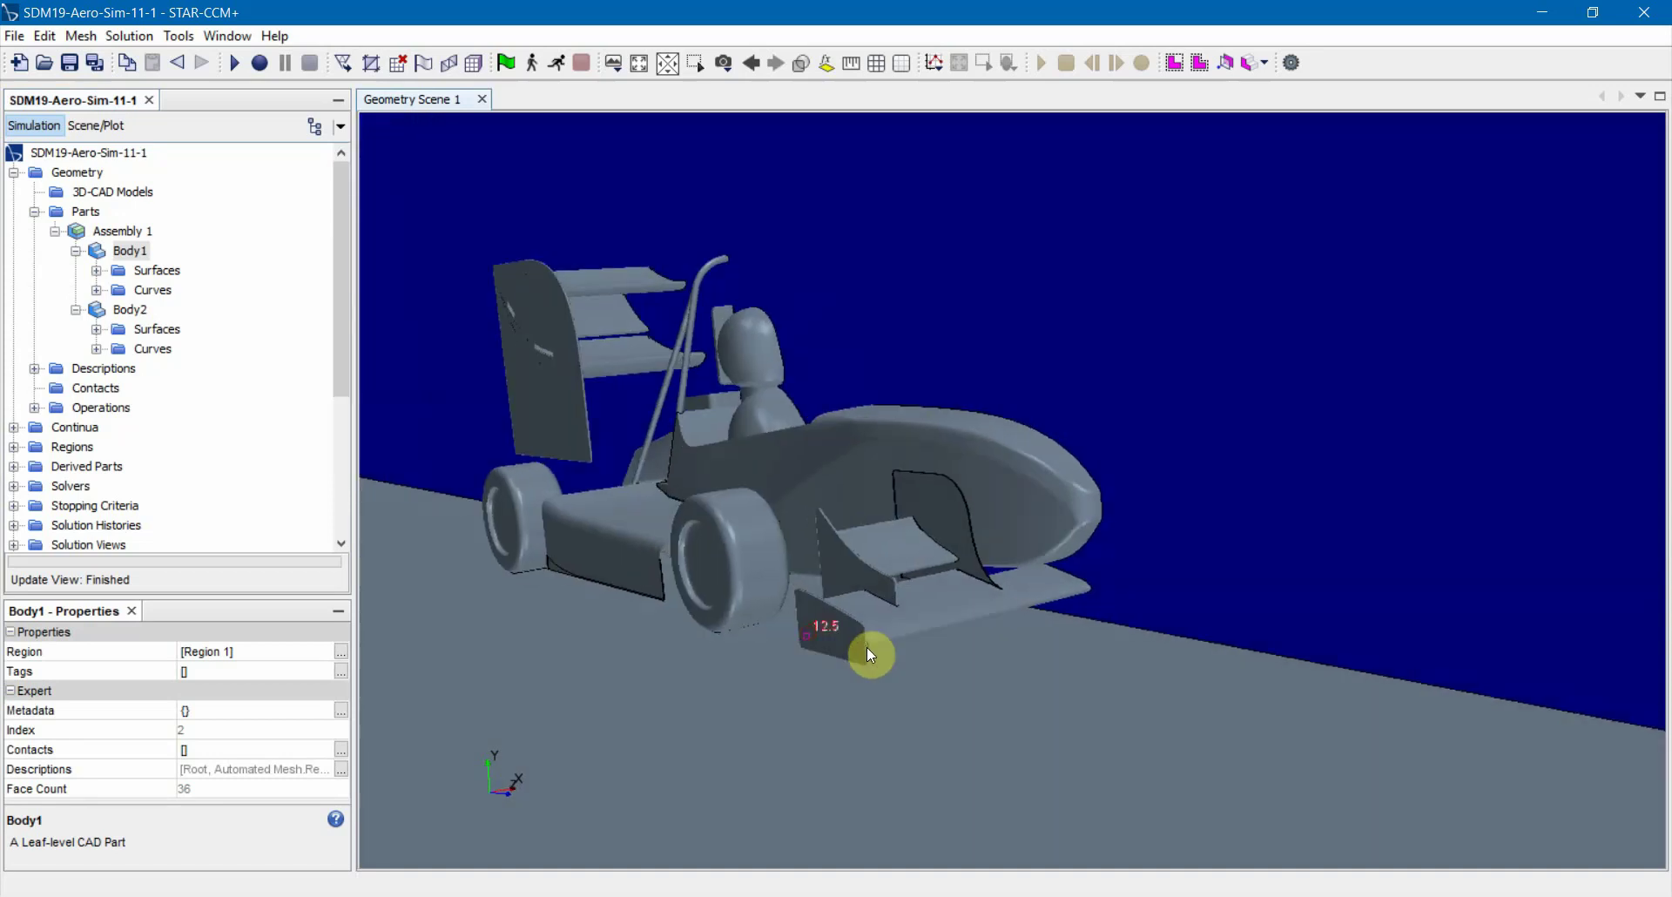
scroll(603, 533, "up", 10)
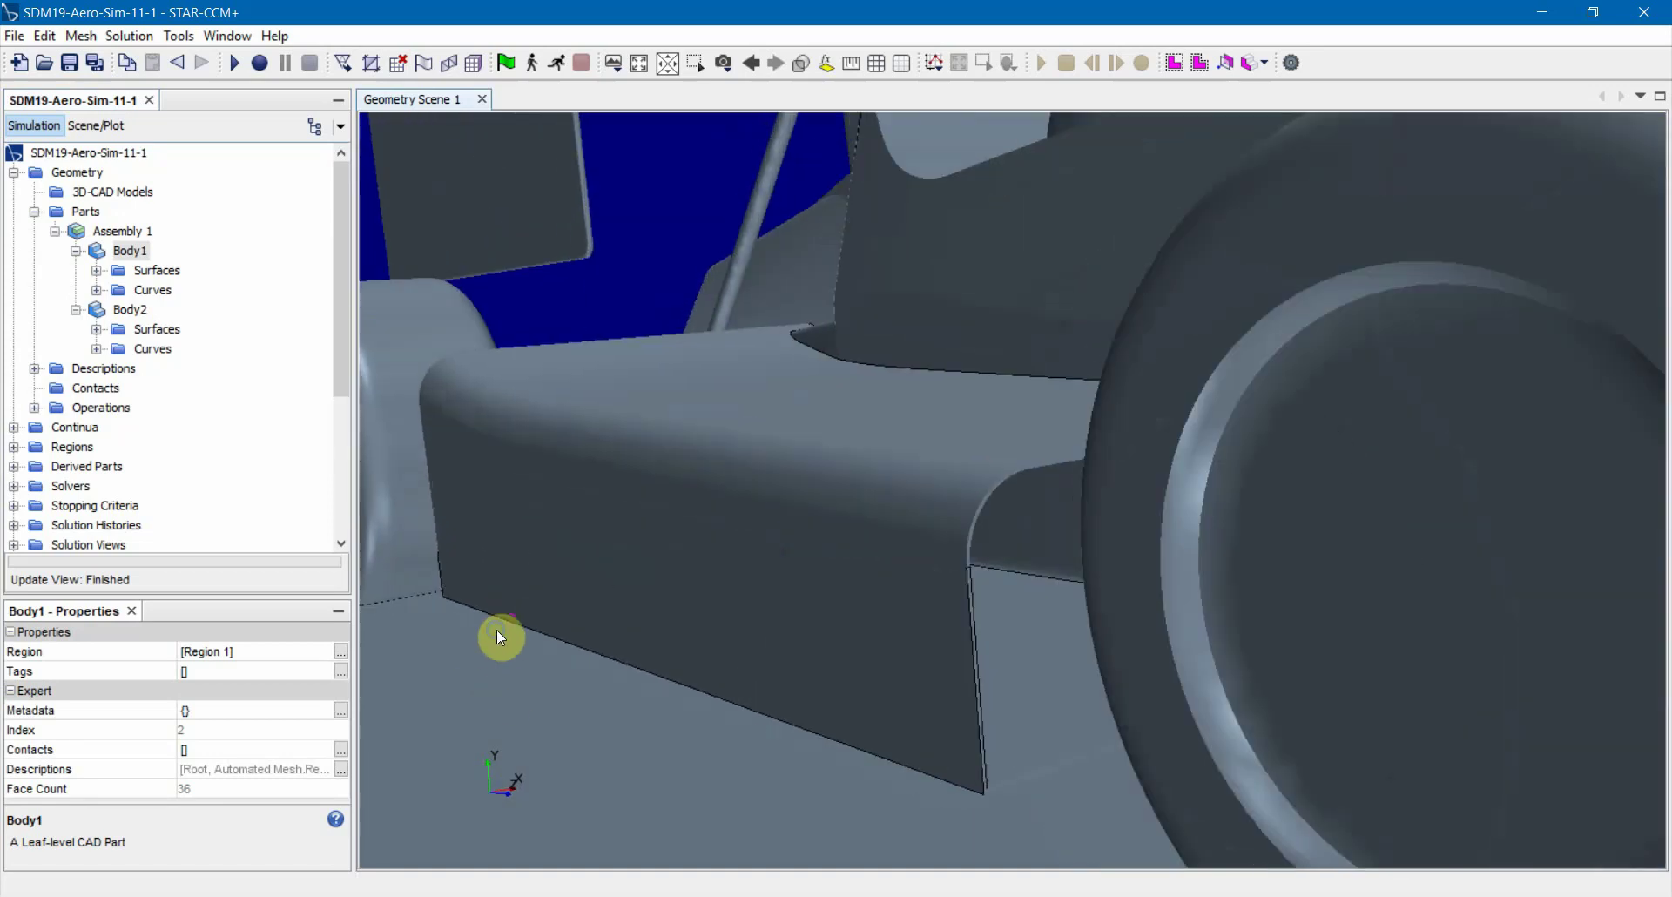
right_click_drag(498, 634, 709, 606)
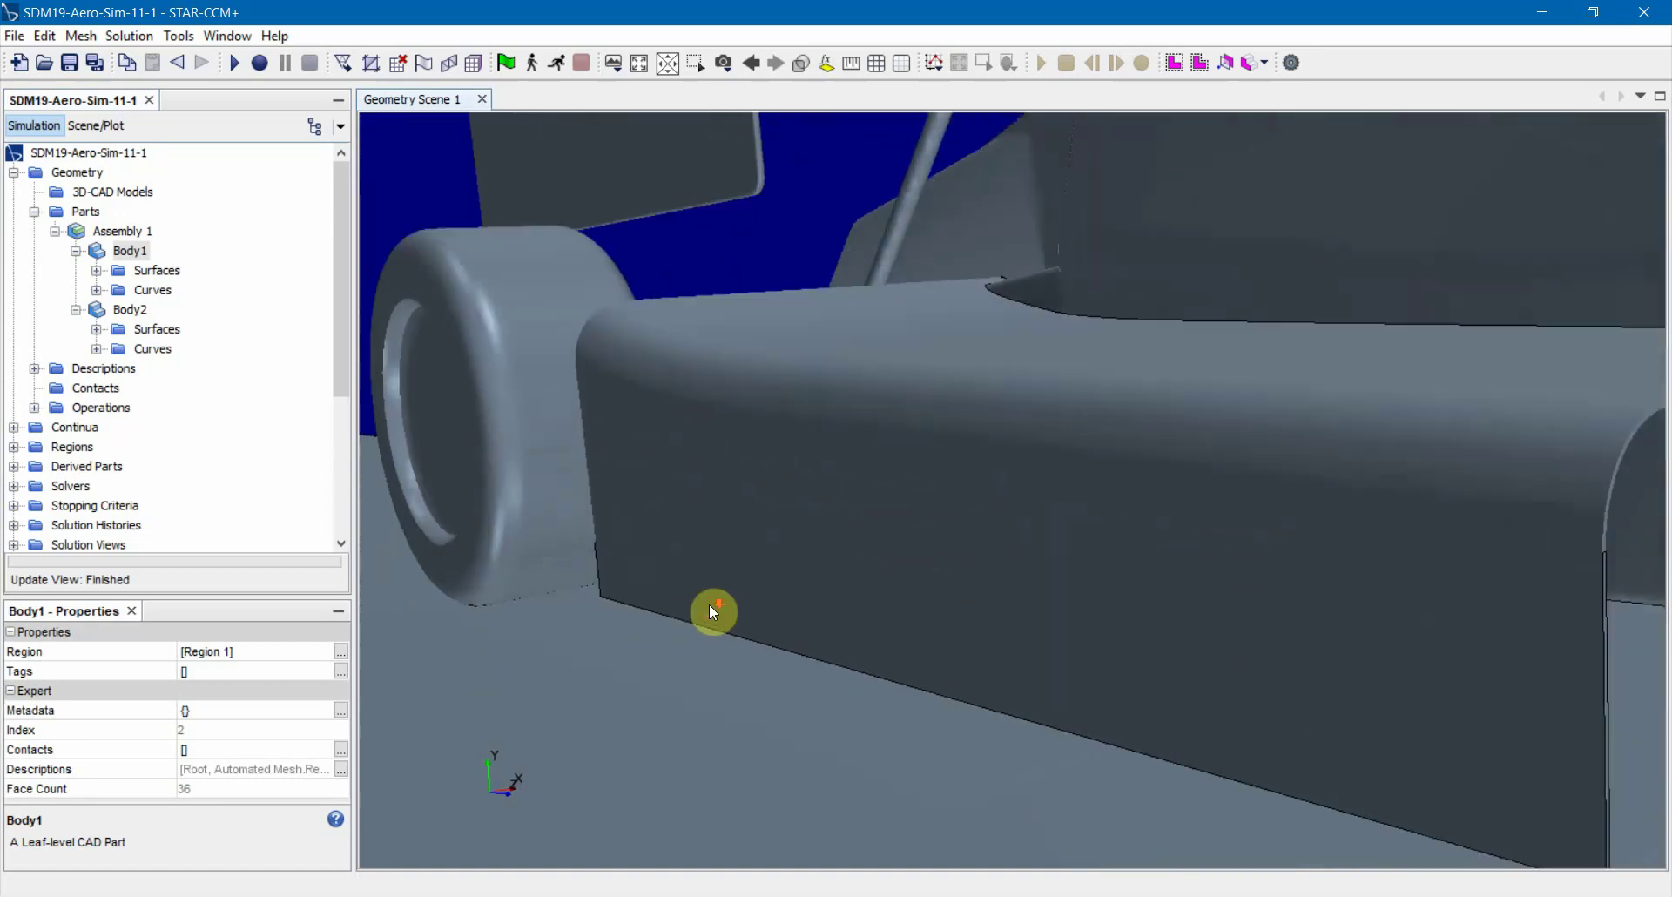
scroll(709, 605, "up", 10)
left_click_drag(724, 691, 571, 662)
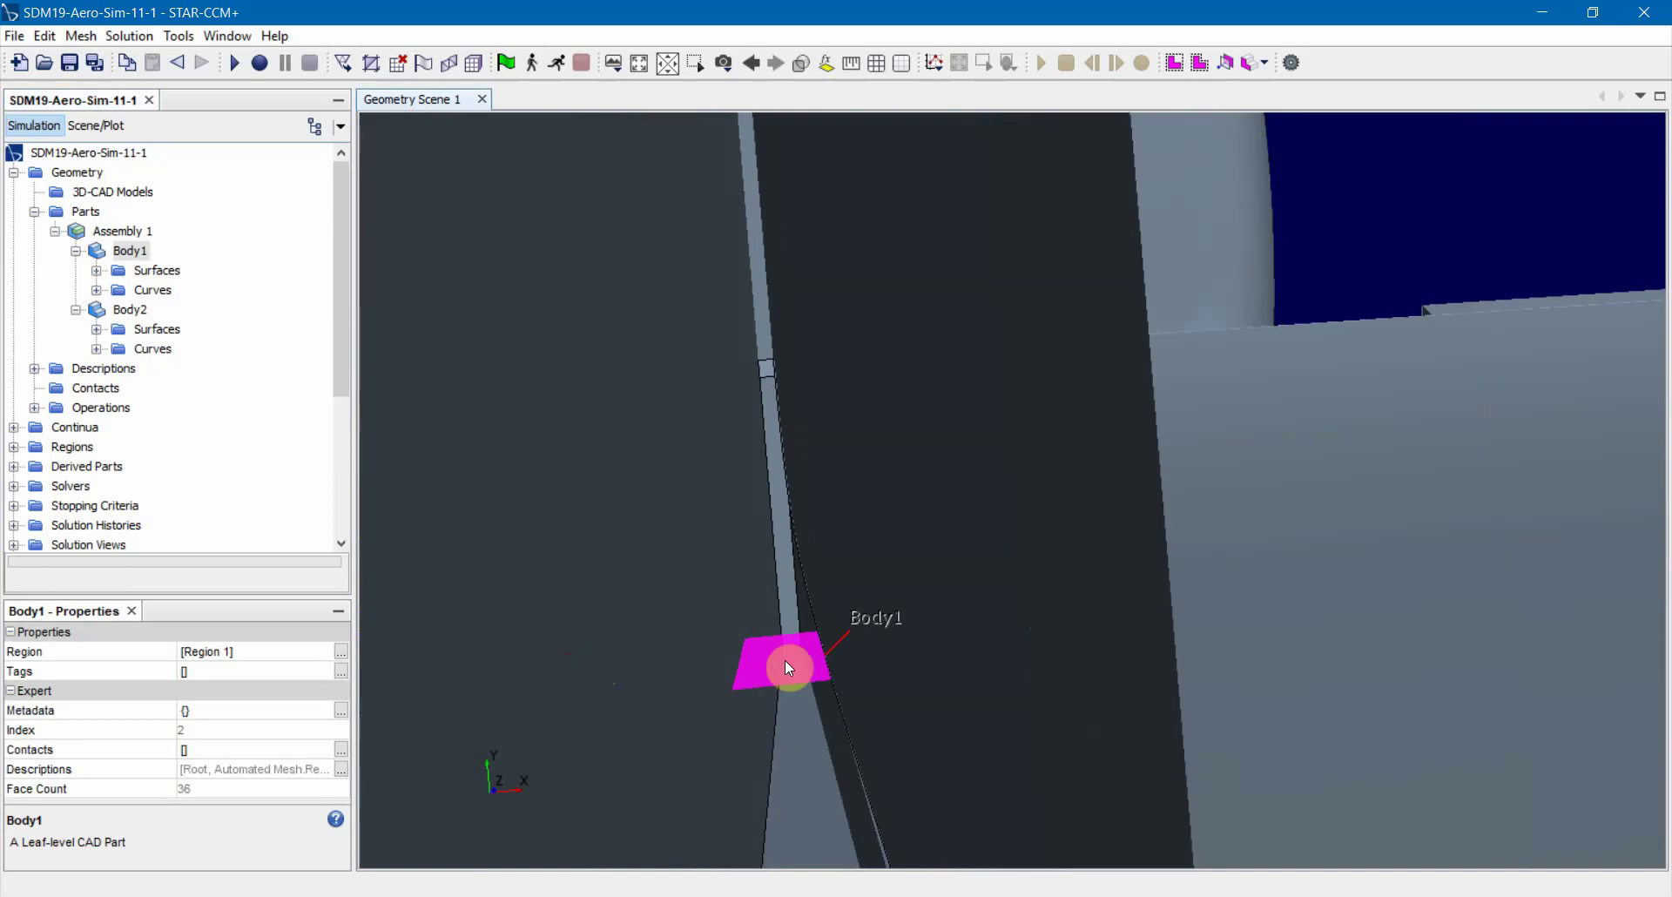
scroll(785, 660, "down", 10)
left_click_drag(786, 660, 859, 673)
scroll(859, 674, "down", 8)
left_click_drag(904, 620, 832, 580)
scroll(992, 644, "down", 6)
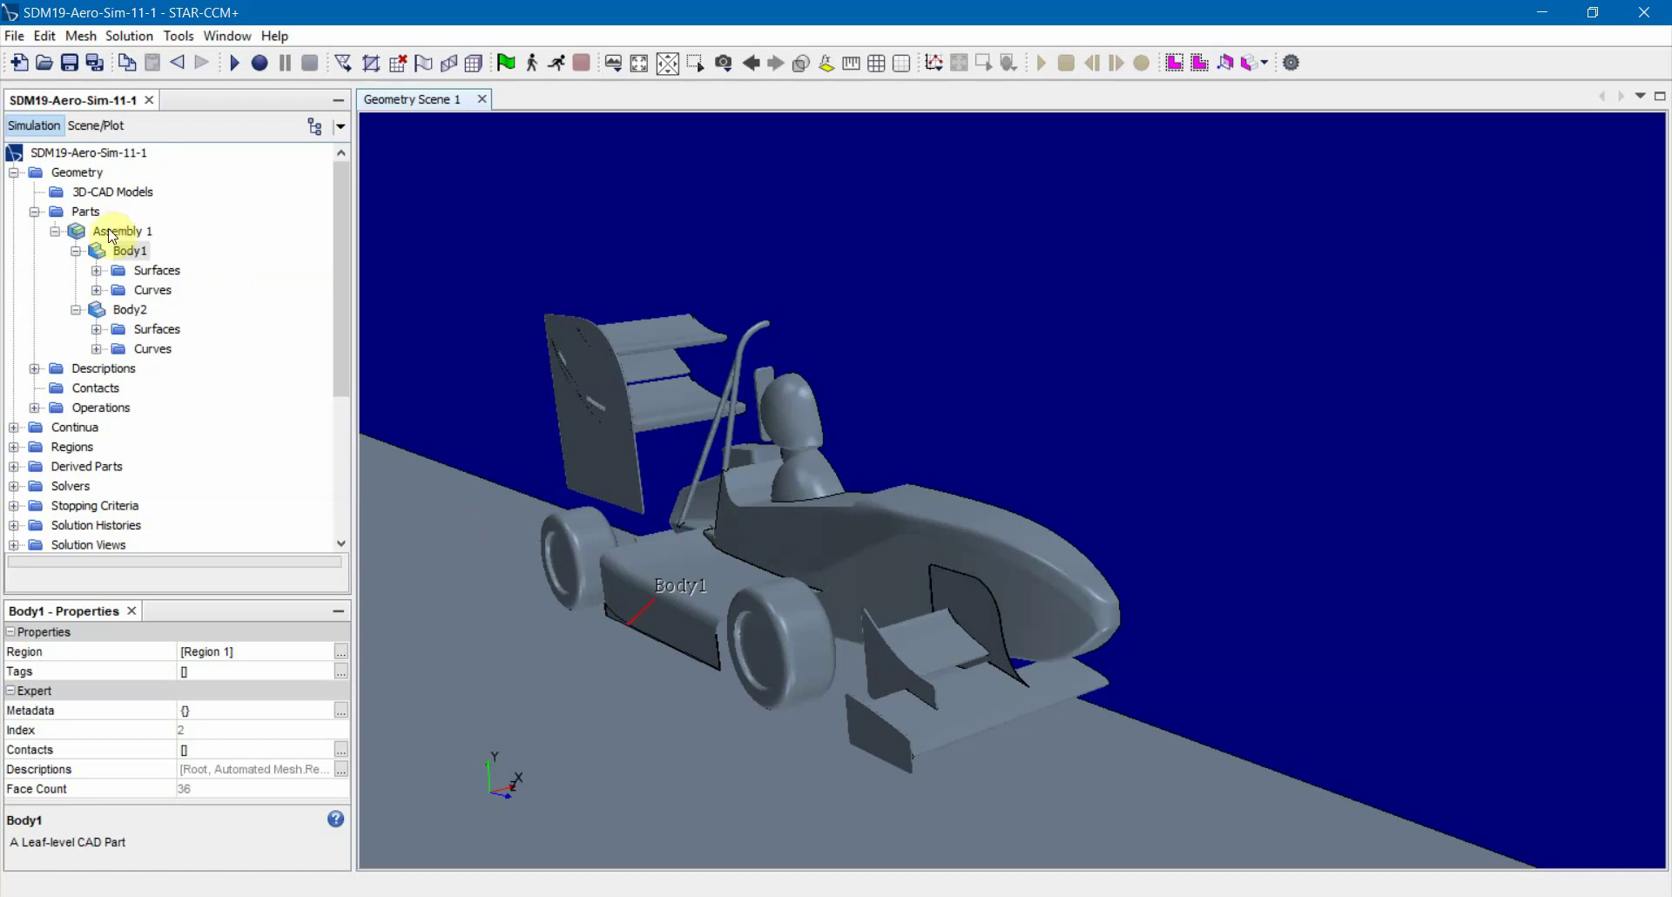
Highlight Body2 and examine it from outside the flow domain and close to the car
left_click(135, 312)
scroll(974, 545, "down", 6)
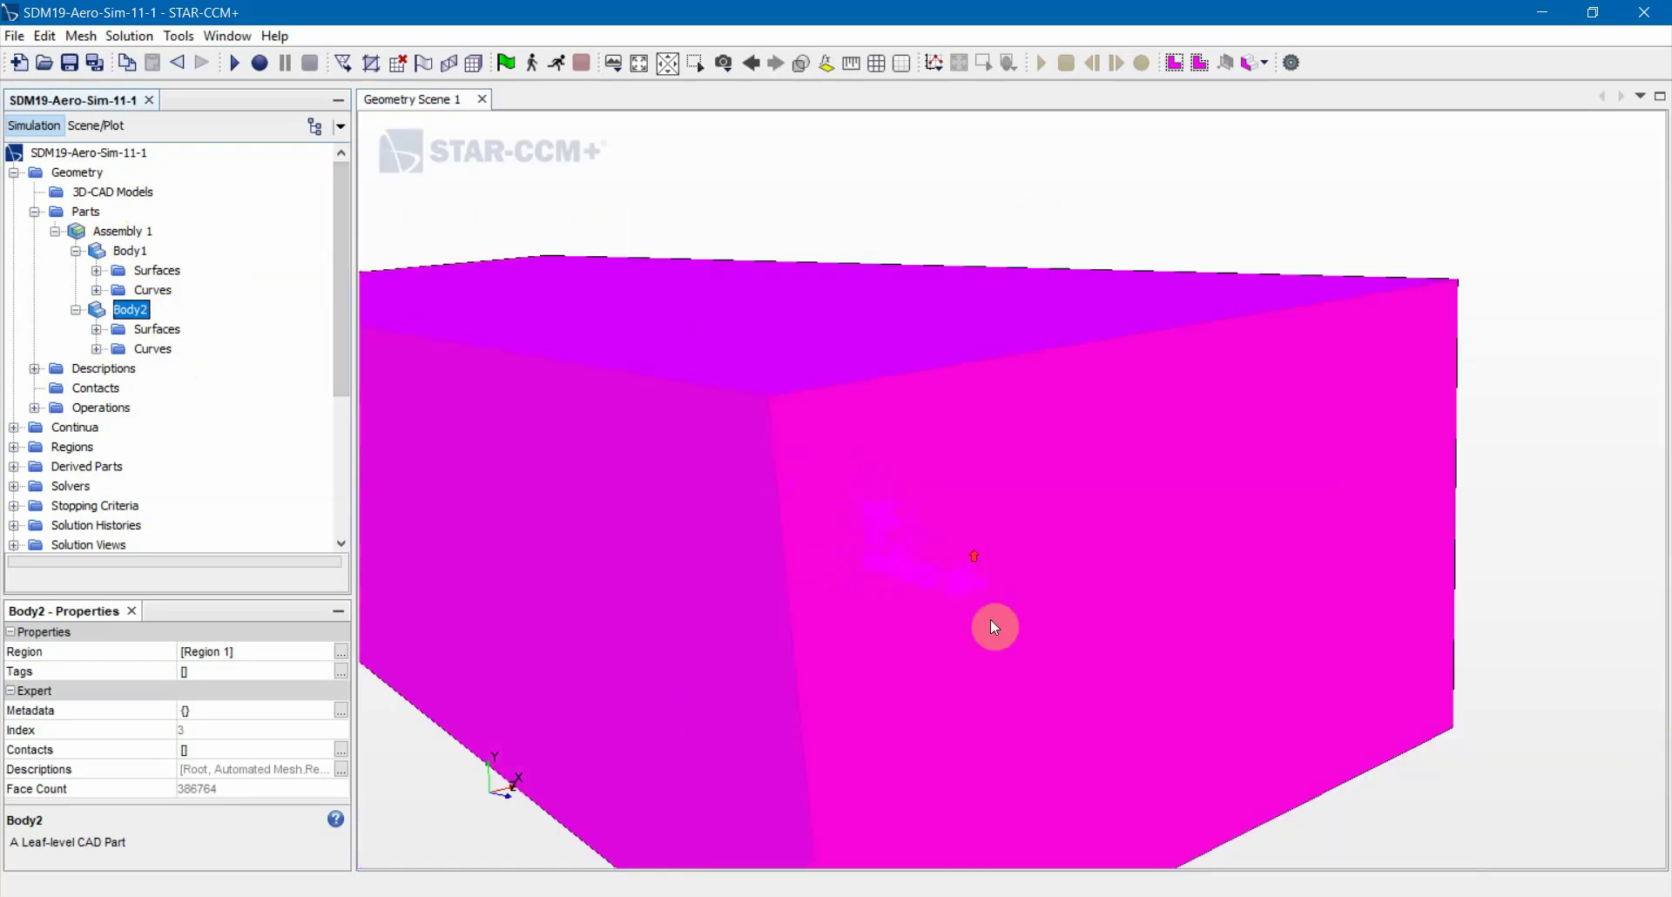
left_click_drag(819, 631, 1010, 586)
left_click_drag(575, 549, 981, 541)
scroll(976, 536, "up", 2)
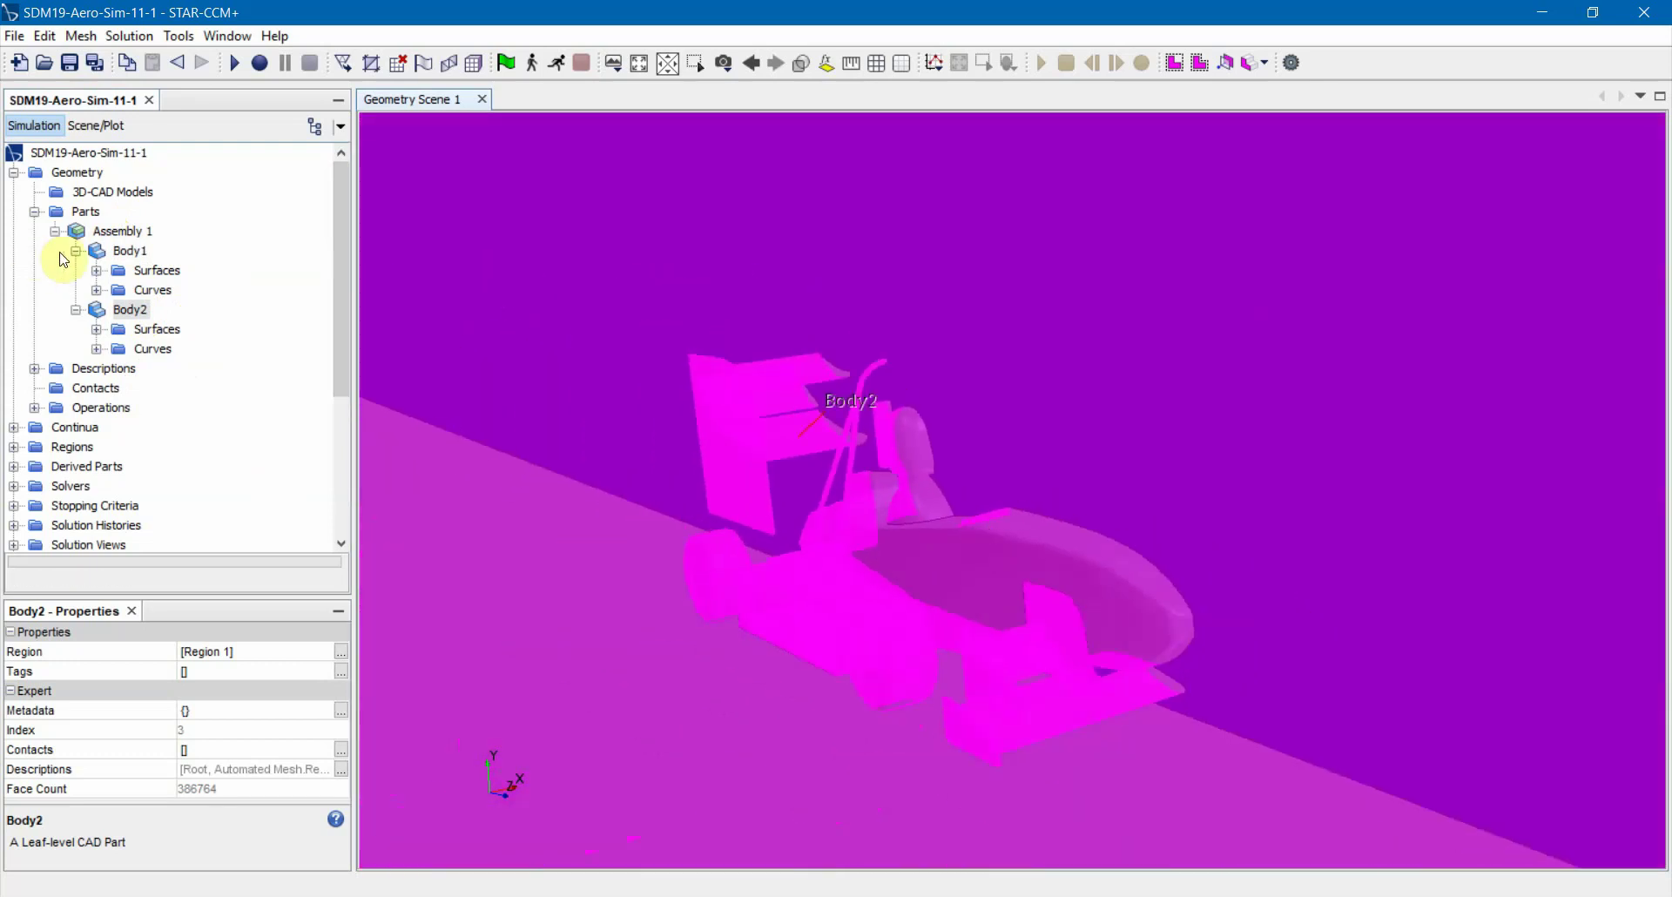
List Body2's surfaces and highlight the Driver, Body, Front Wheel and individual front wing element surfaces
left_click(96, 328)
scroll(152, 322, "up", 2)
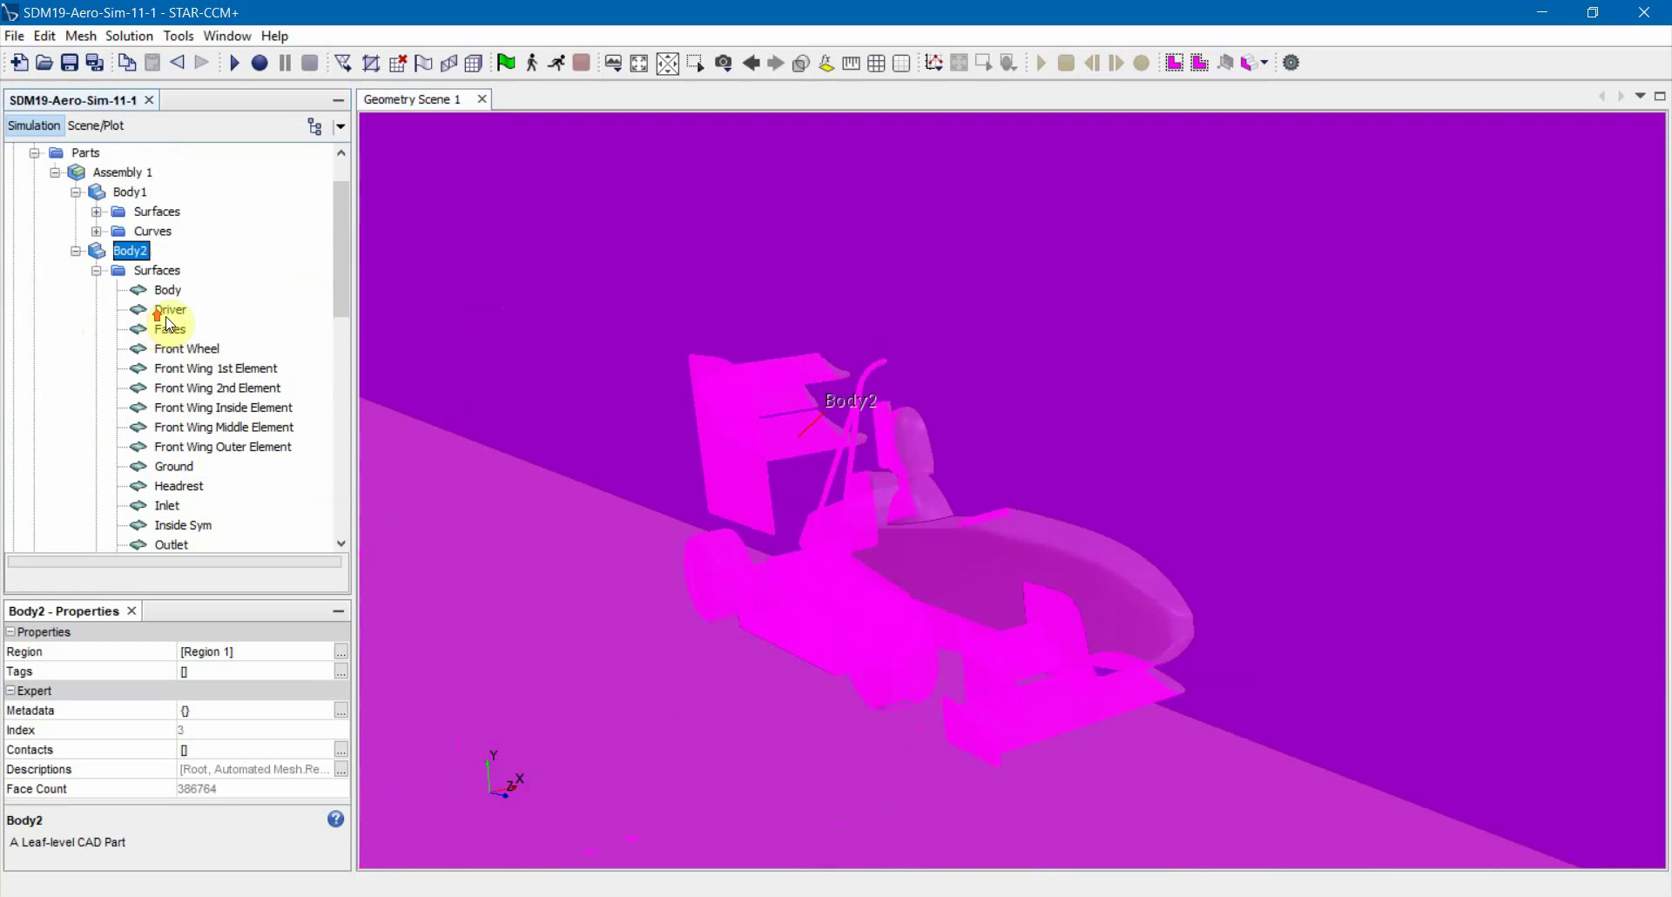
left_click(171, 309)
left_click(167, 290)
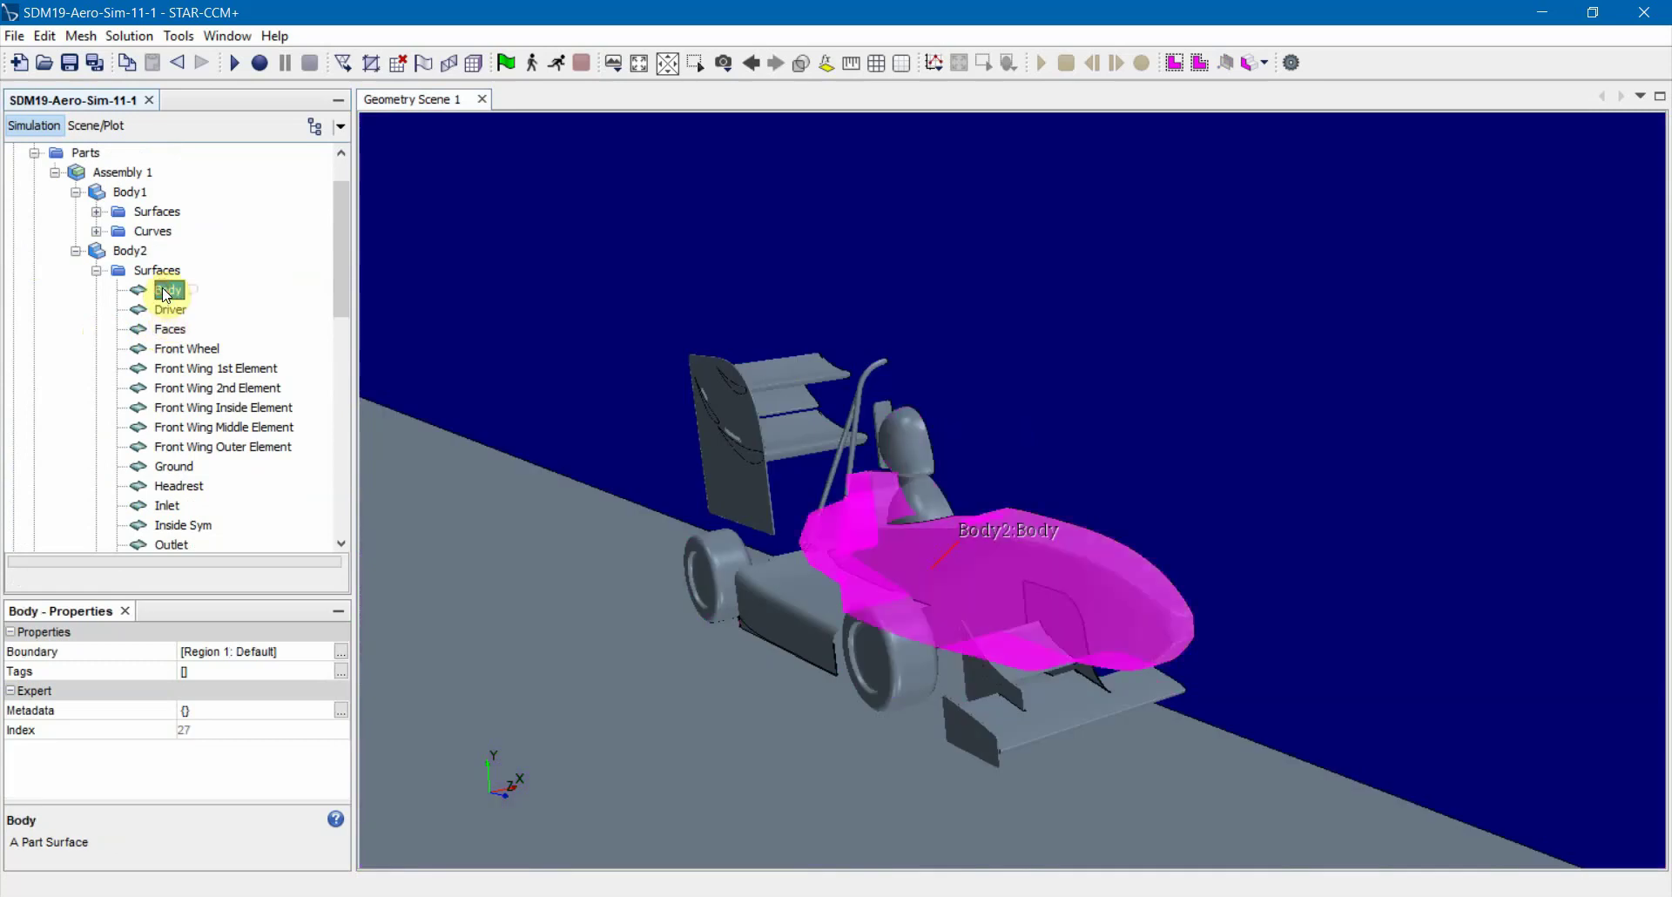
left_click(182, 349)
scroll(211, 422, "down", 1)
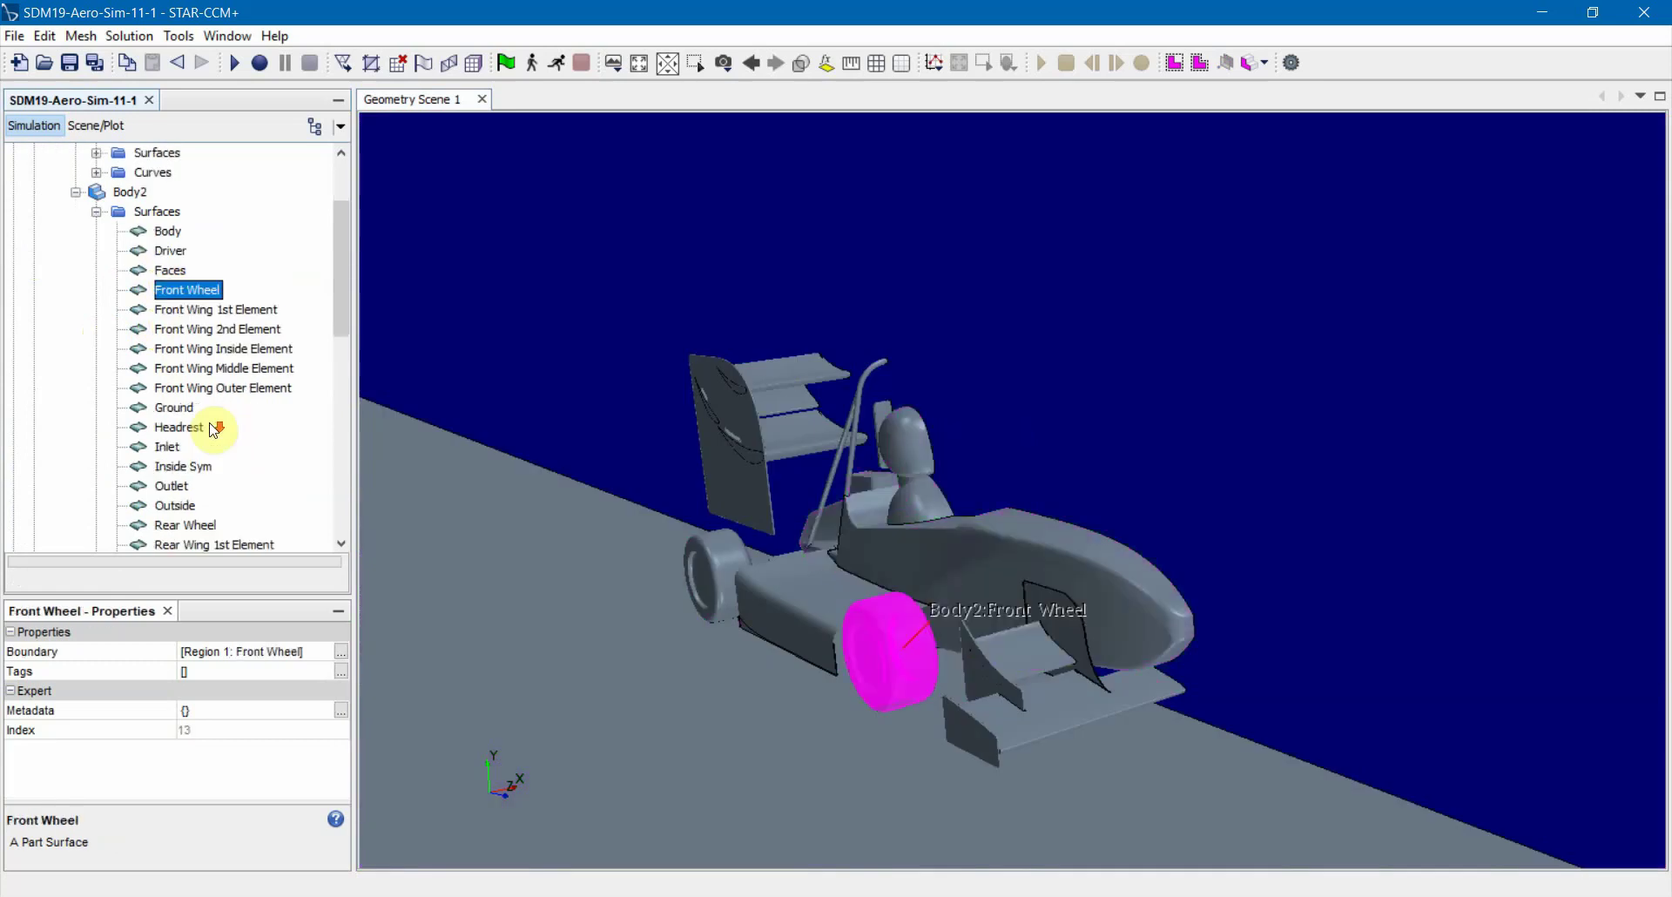
left_click(200, 369)
left_click(197, 348)
left_click(196, 329)
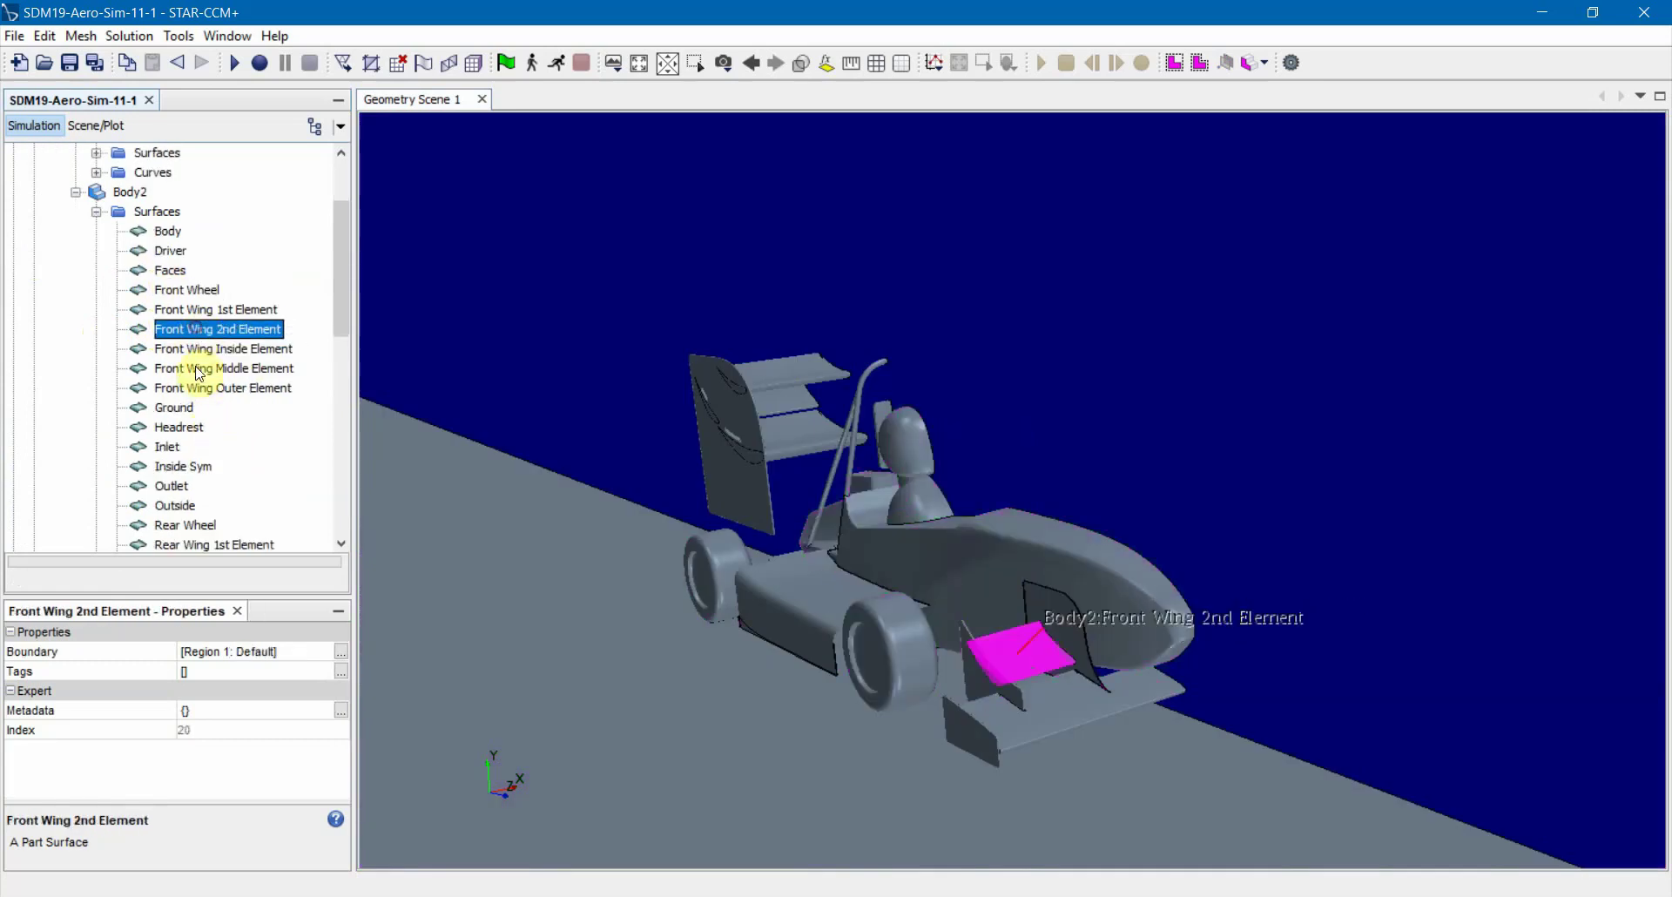
Highlight the Headrest and Inlet surfaces of Body2, viewing the inlet face from outside the flow domain
scroll(193, 383, "down", 1)
left_click(183, 369)
left_click(178, 389)
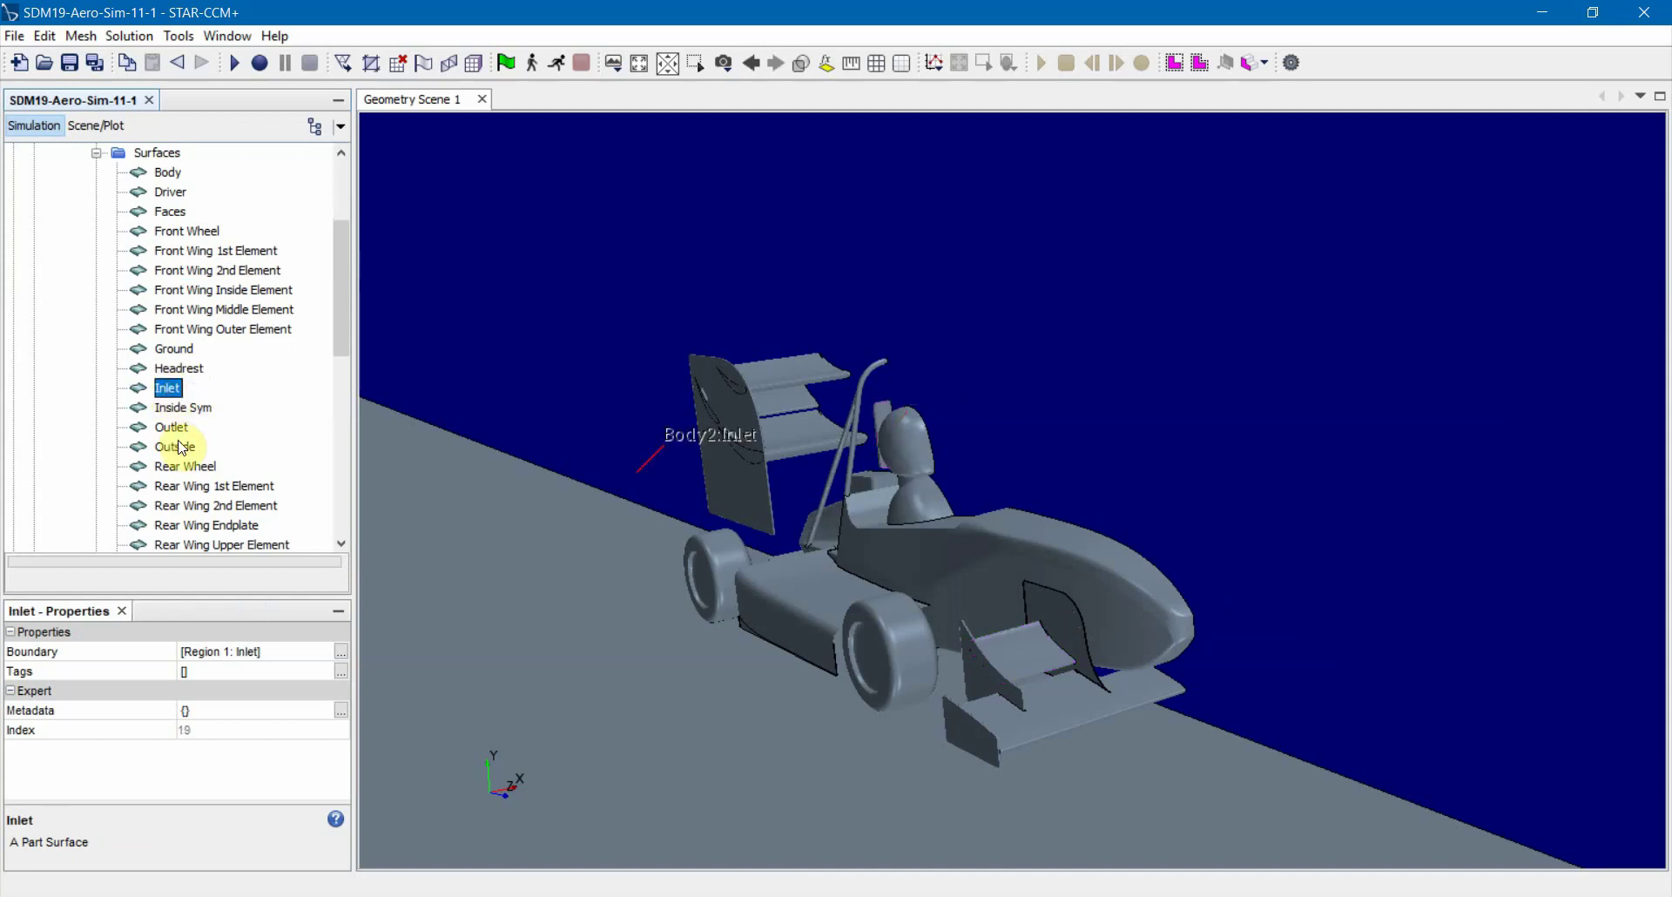
scroll(182, 446, "down", 2)
scroll(673, 523, "down", 5)
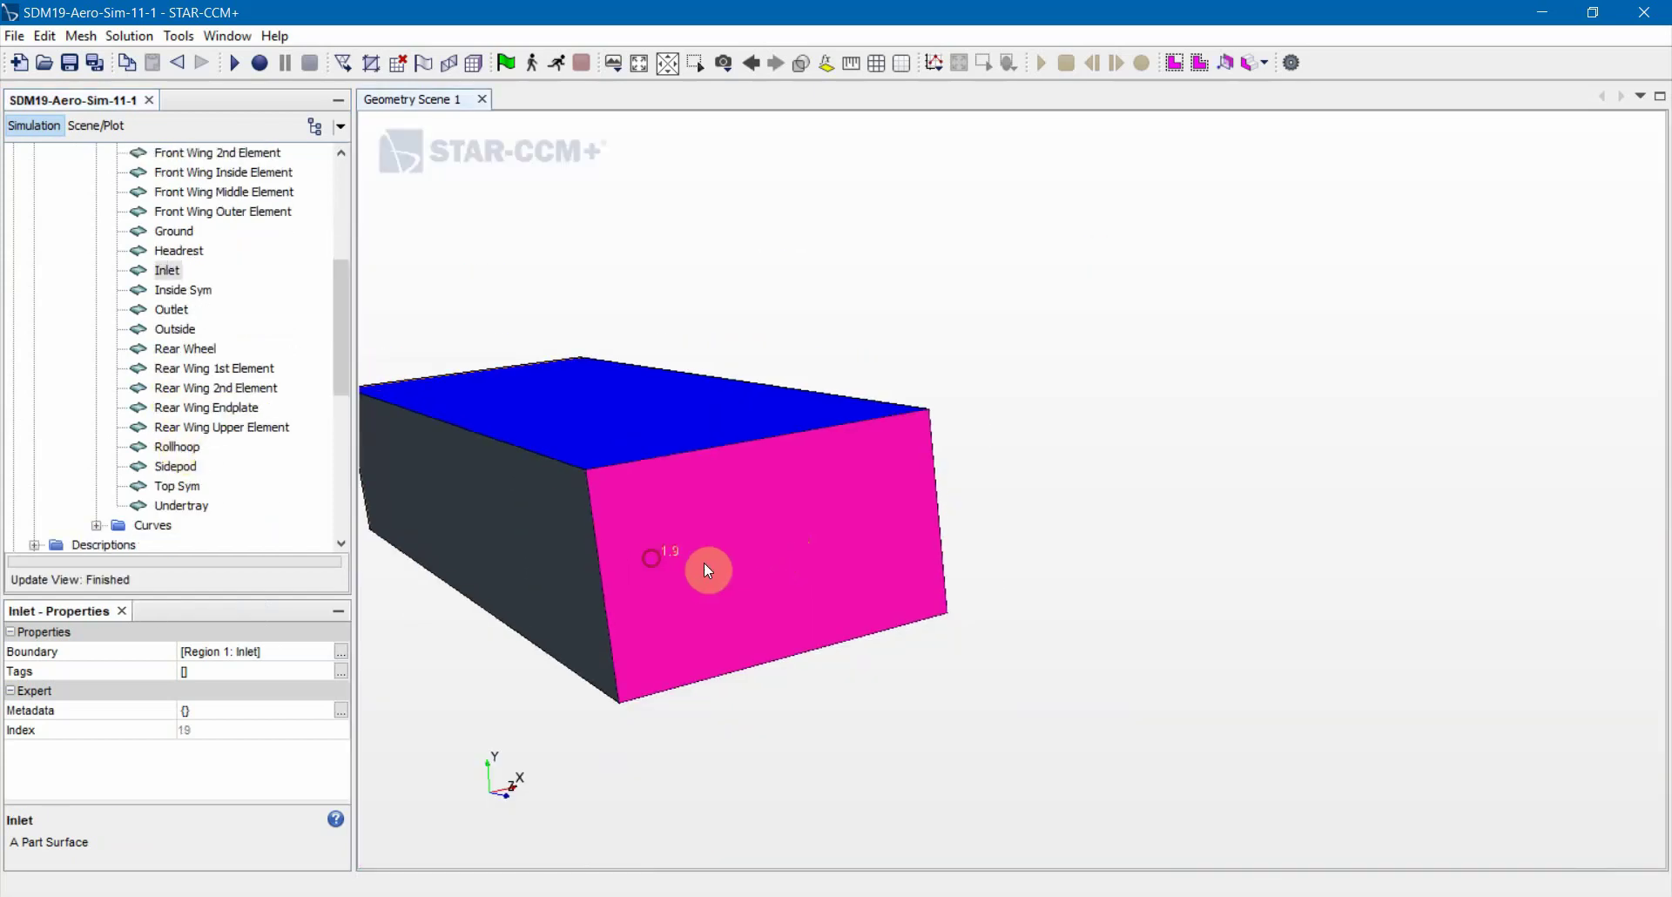
Highlight the Sidepod and Top Sym surfaces, inspect the domain, and return to a three-quarter view of the car
left_click(193, 466)
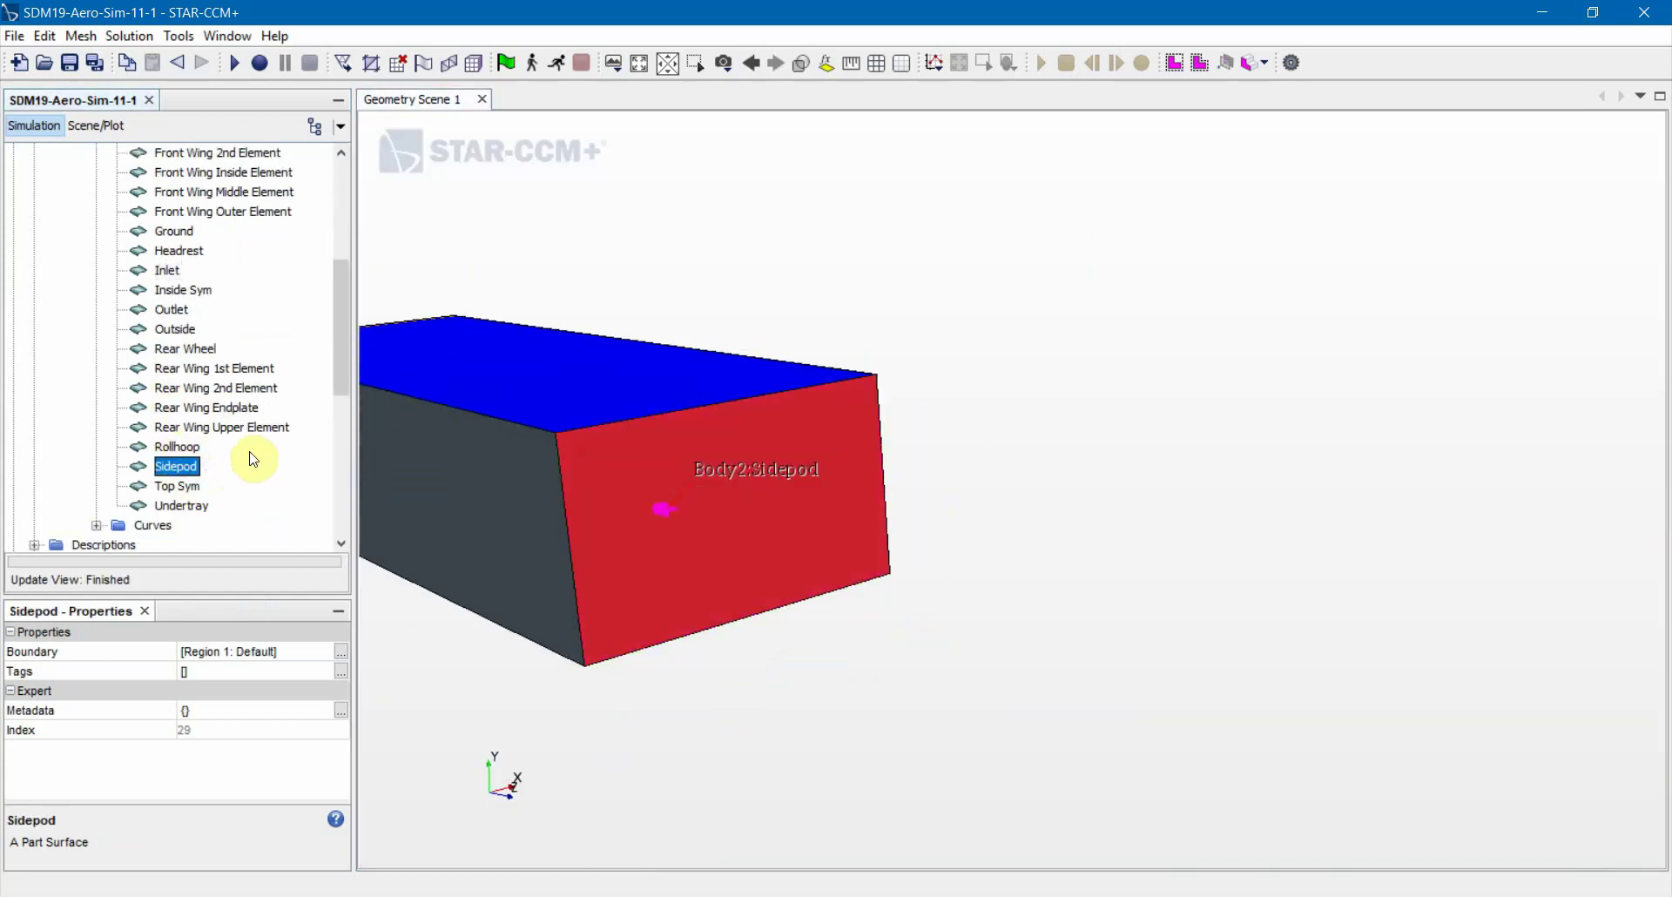
left_click(181, 486)
left_click_drag(803, 373, 698, 425)
left_click_drag(662, 736, 865, 437)
left_click_drag(843, 526, 822, 536)
scroll(174, 348, "up", 4)
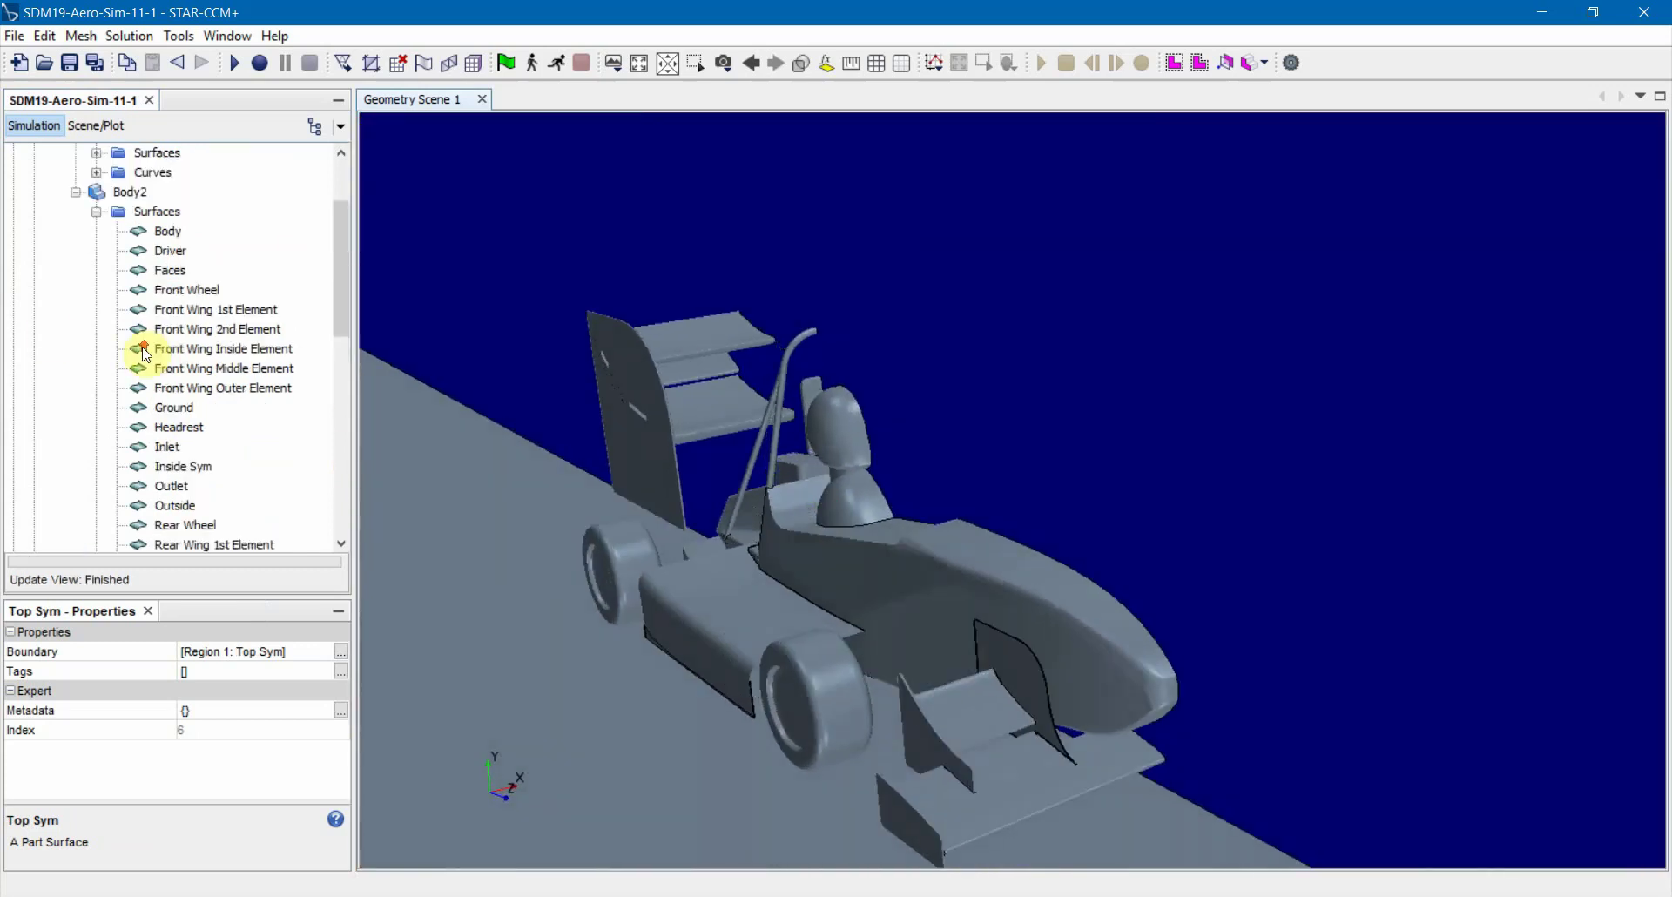
Highlight the Front Wing 1st Element surface of Body2
left_click(187, 365)
right_click(187, 366)
left_click(224, 296)
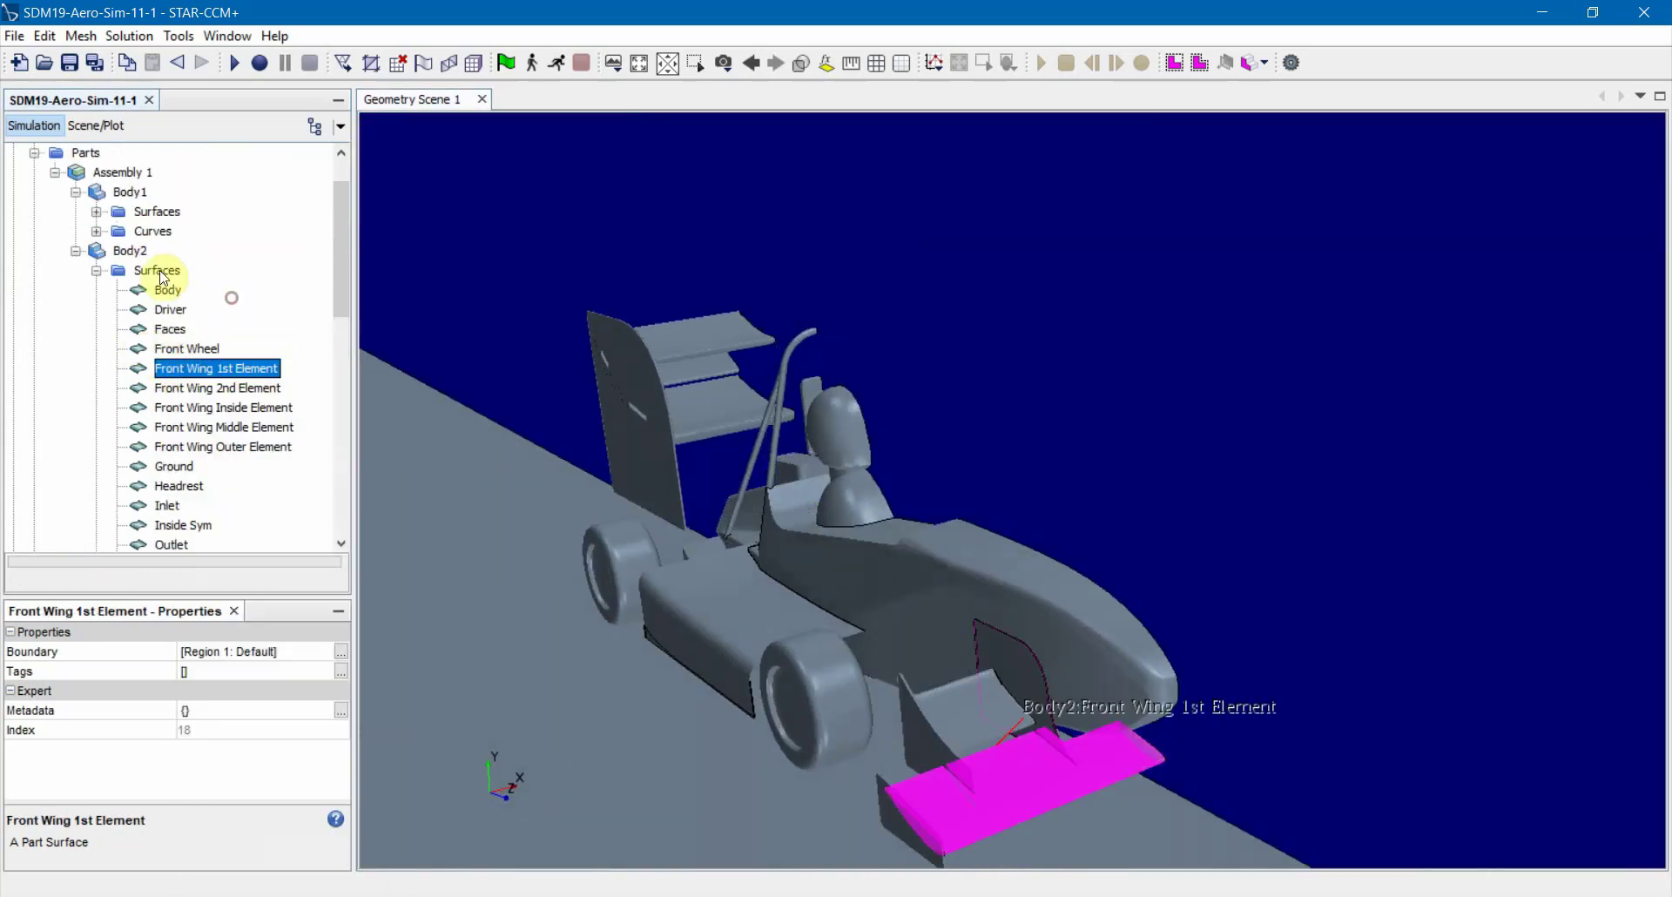
Start splitting the Body surface of Body2 by patch
left_click(168, 290)
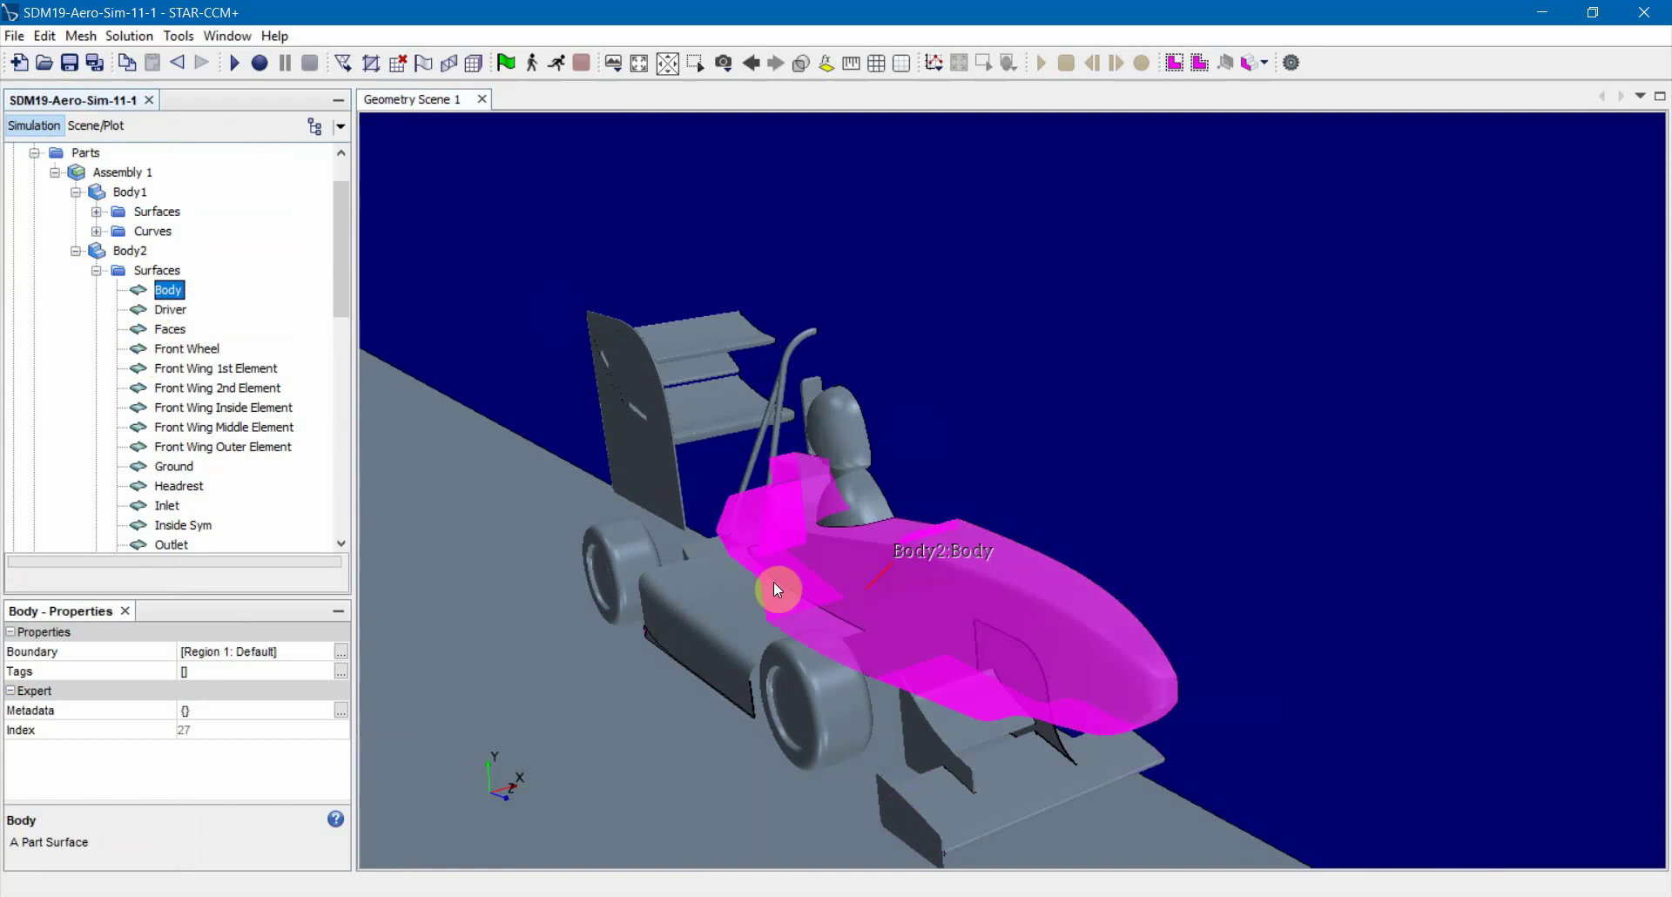
middle_click_drag(778, 589, 463, 409)
right_click(163, 298)
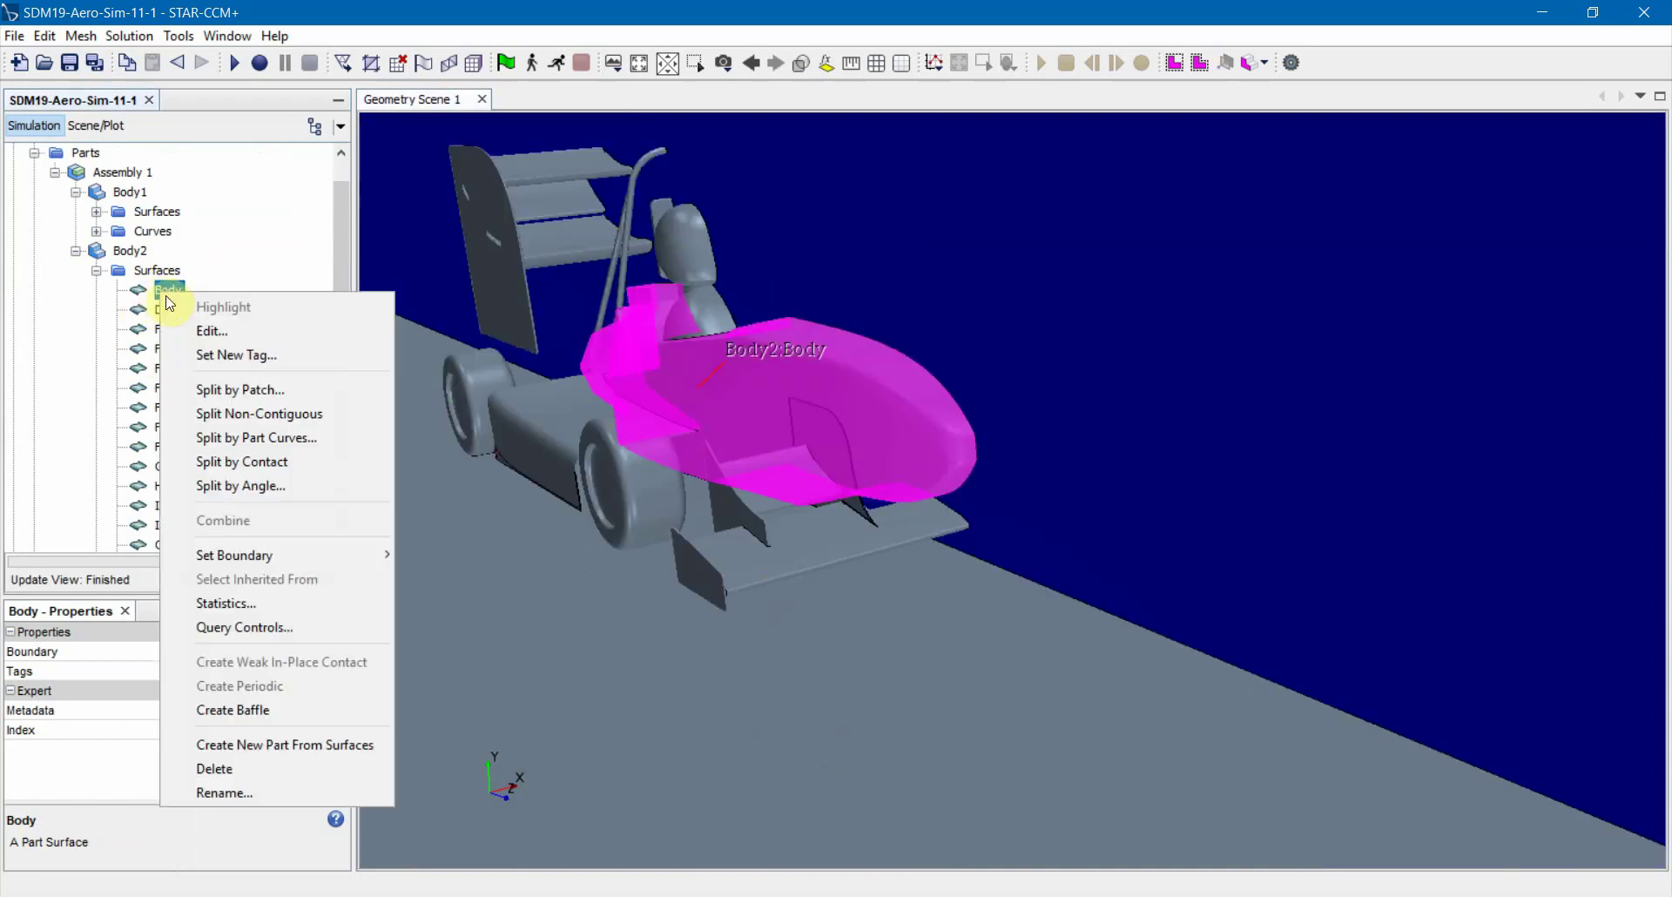
left_click(237, 388)
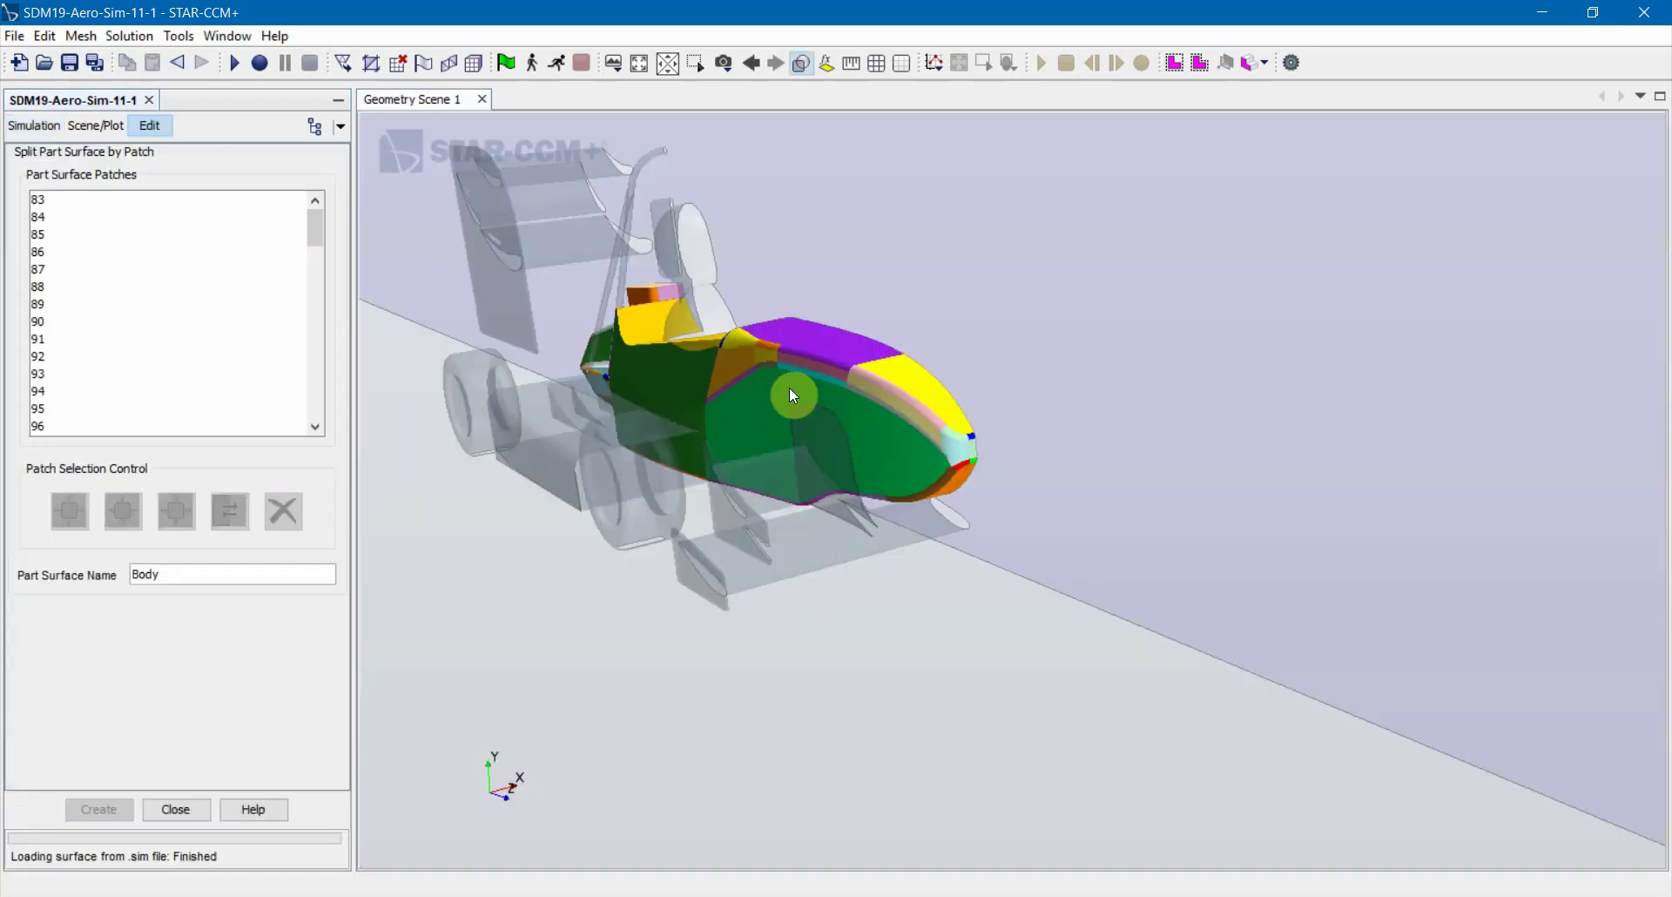
Pick patches on the nose's top and upper side, including 91 and 93, and leave the patch split without creating a surface
scroll(791, 390, "up", 6)
mouse_move(791, 389)
left_mouse_down()
mouse_move(686, 364)
mouse_move(766, 391)
left_mouse_up()
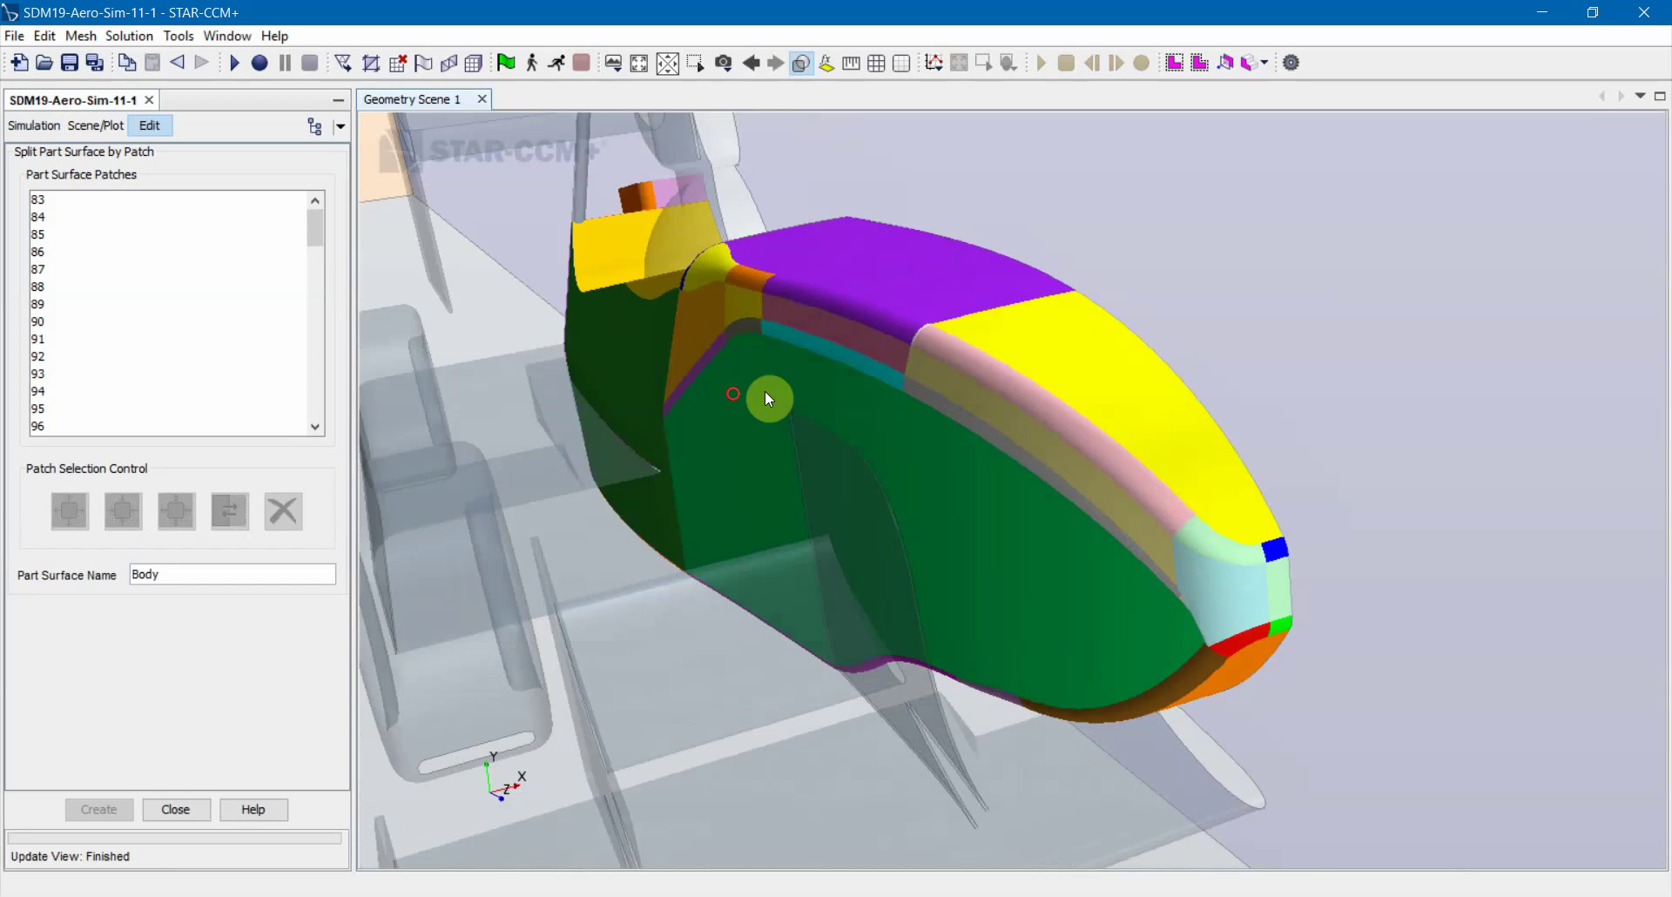
left_click(1027, 345)
left_click(938, 295)
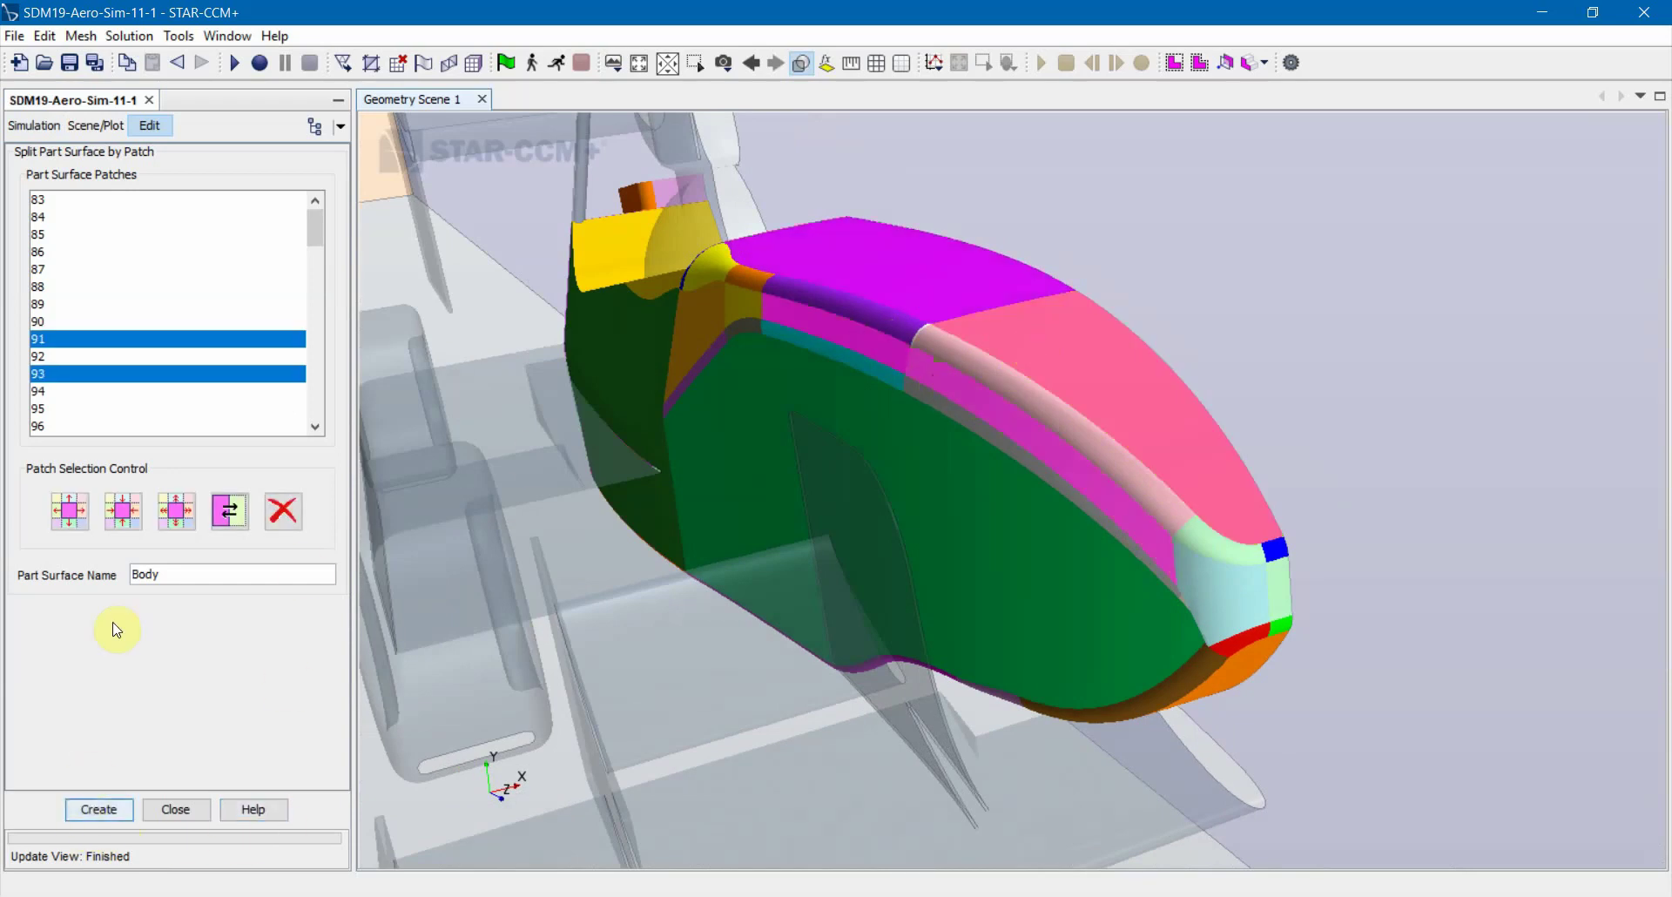
left_click_drag(137, 576, 200, 576)
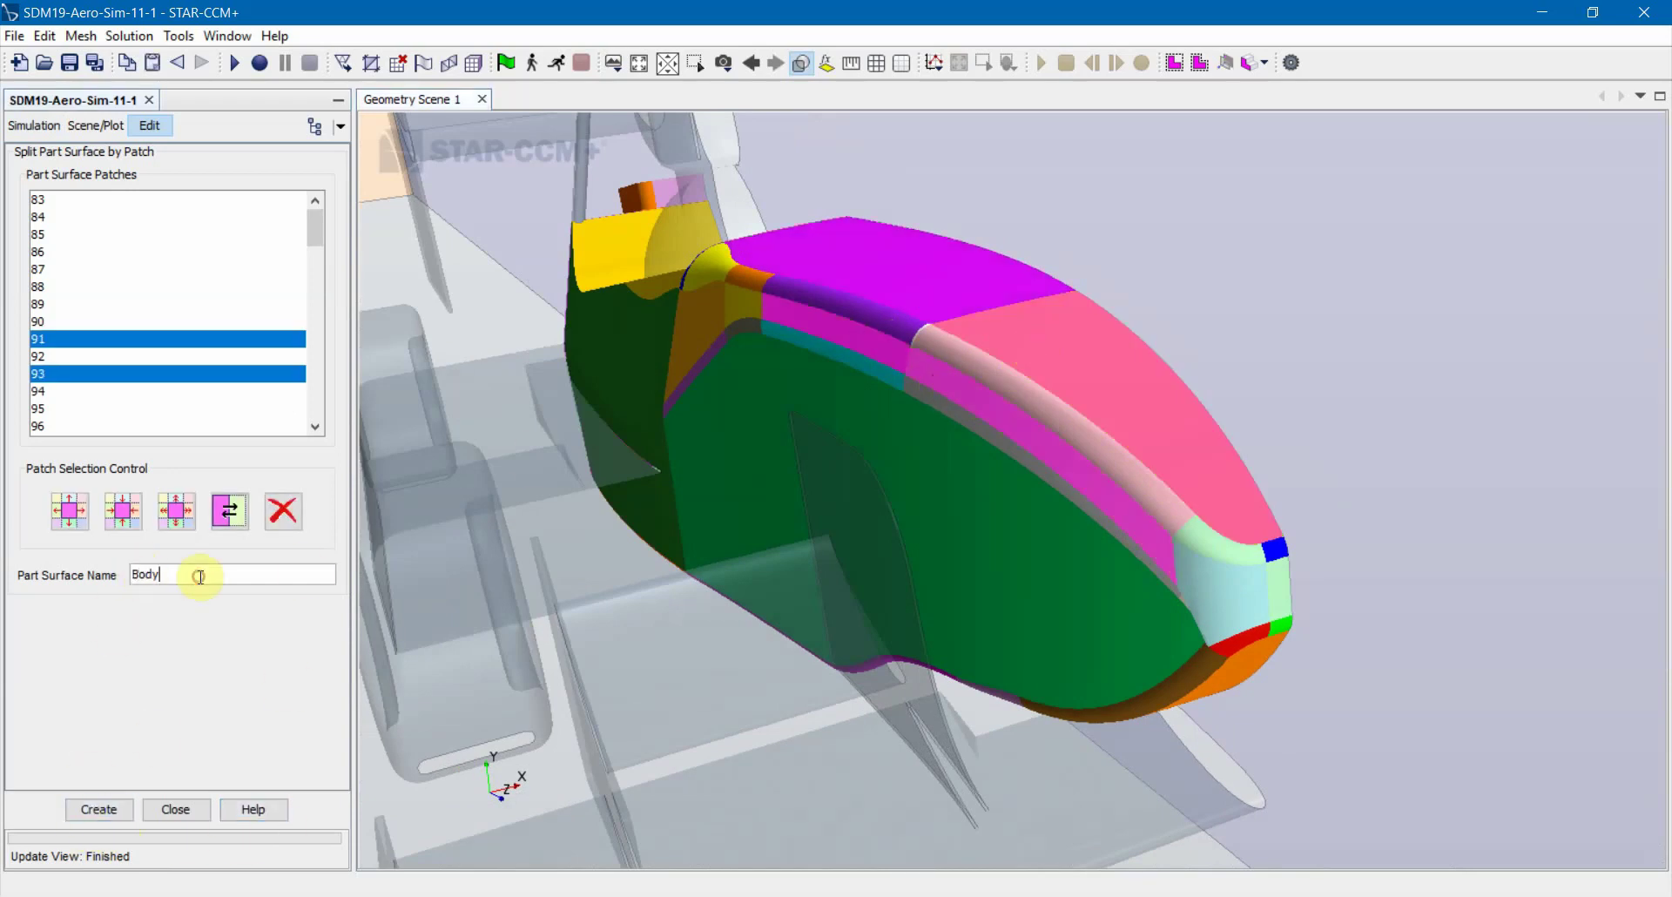
left_click(175, 809)
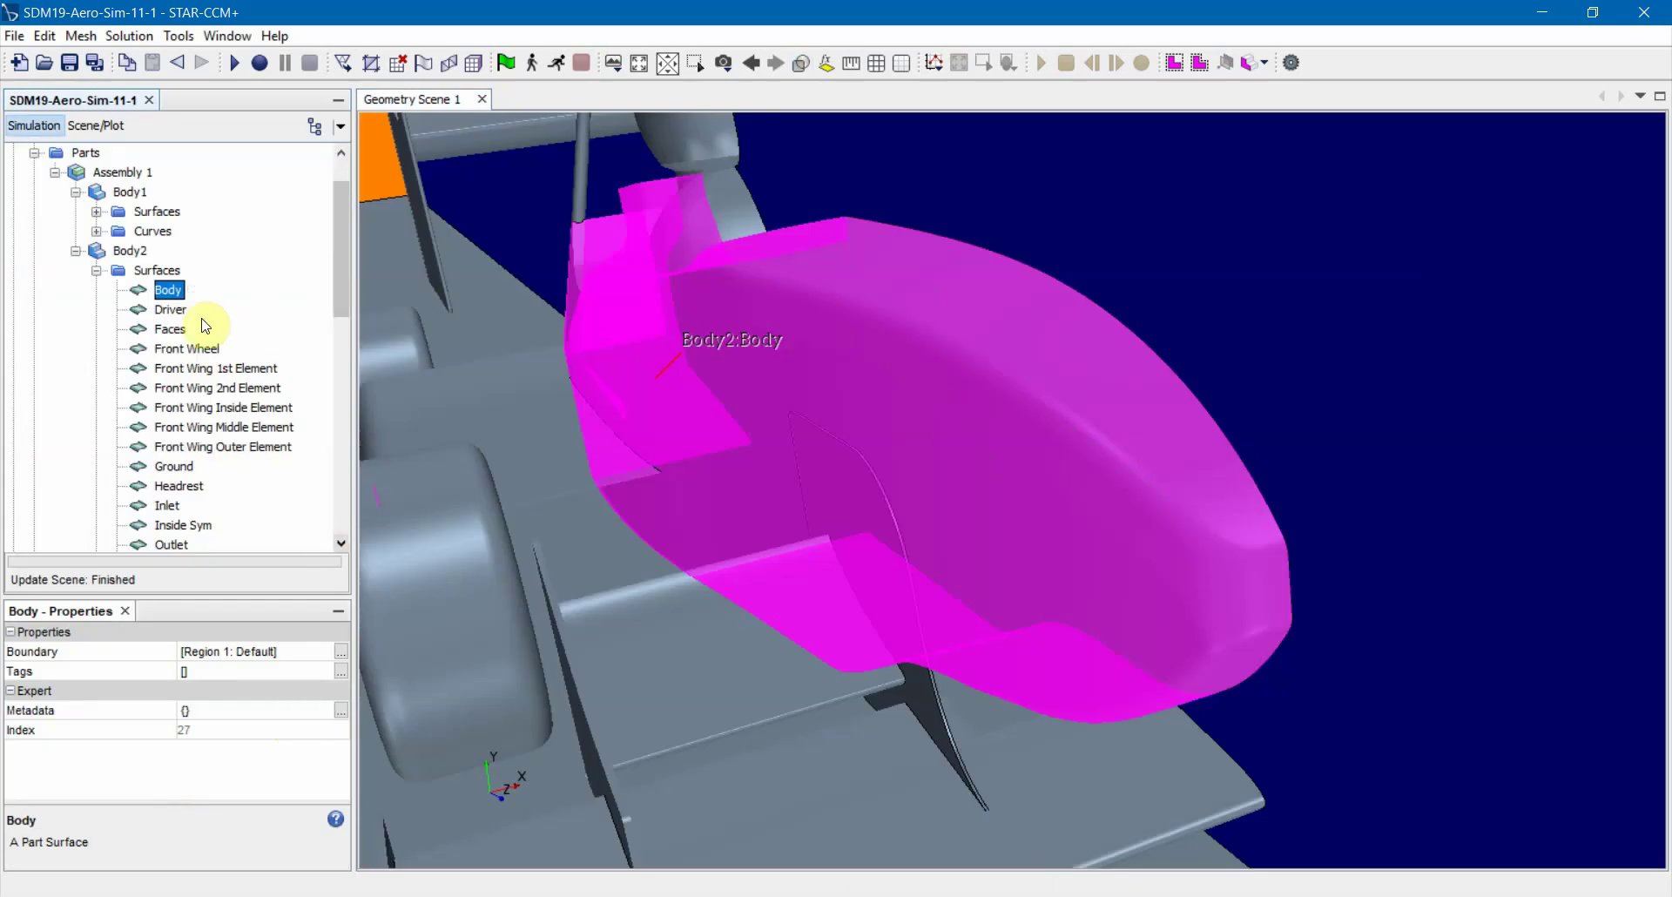
Collapse the geometry parts, list the mesh operations, and look through the Mesh types available for a new operation without adding one
scroll(236, 397, "up", 1)
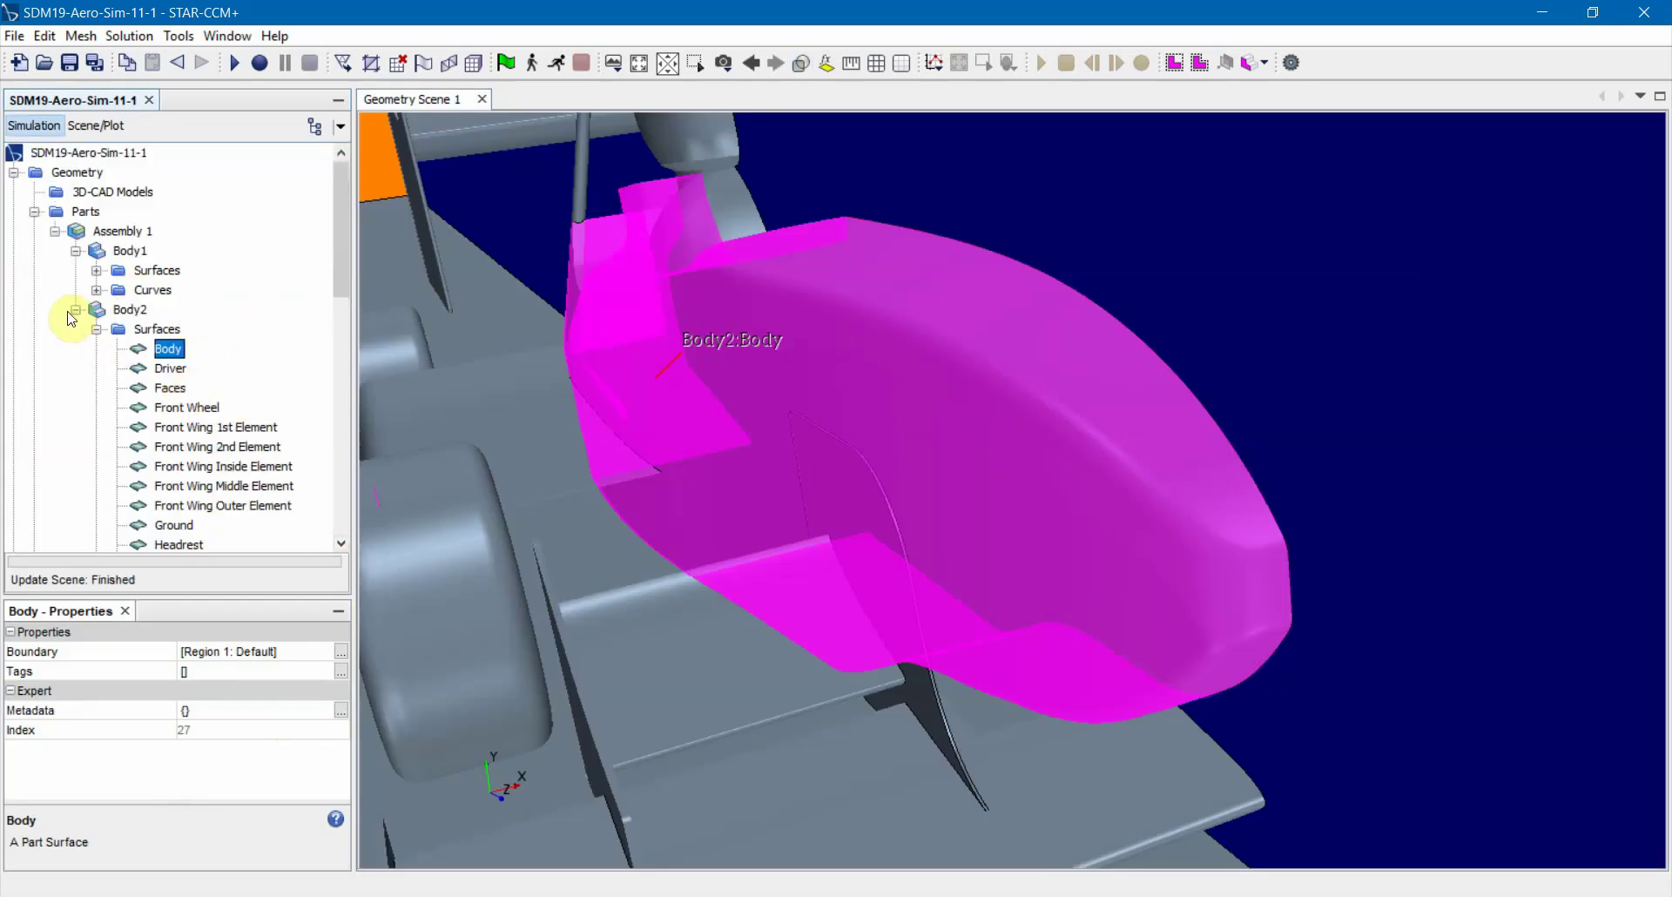
left_click(34, 211)
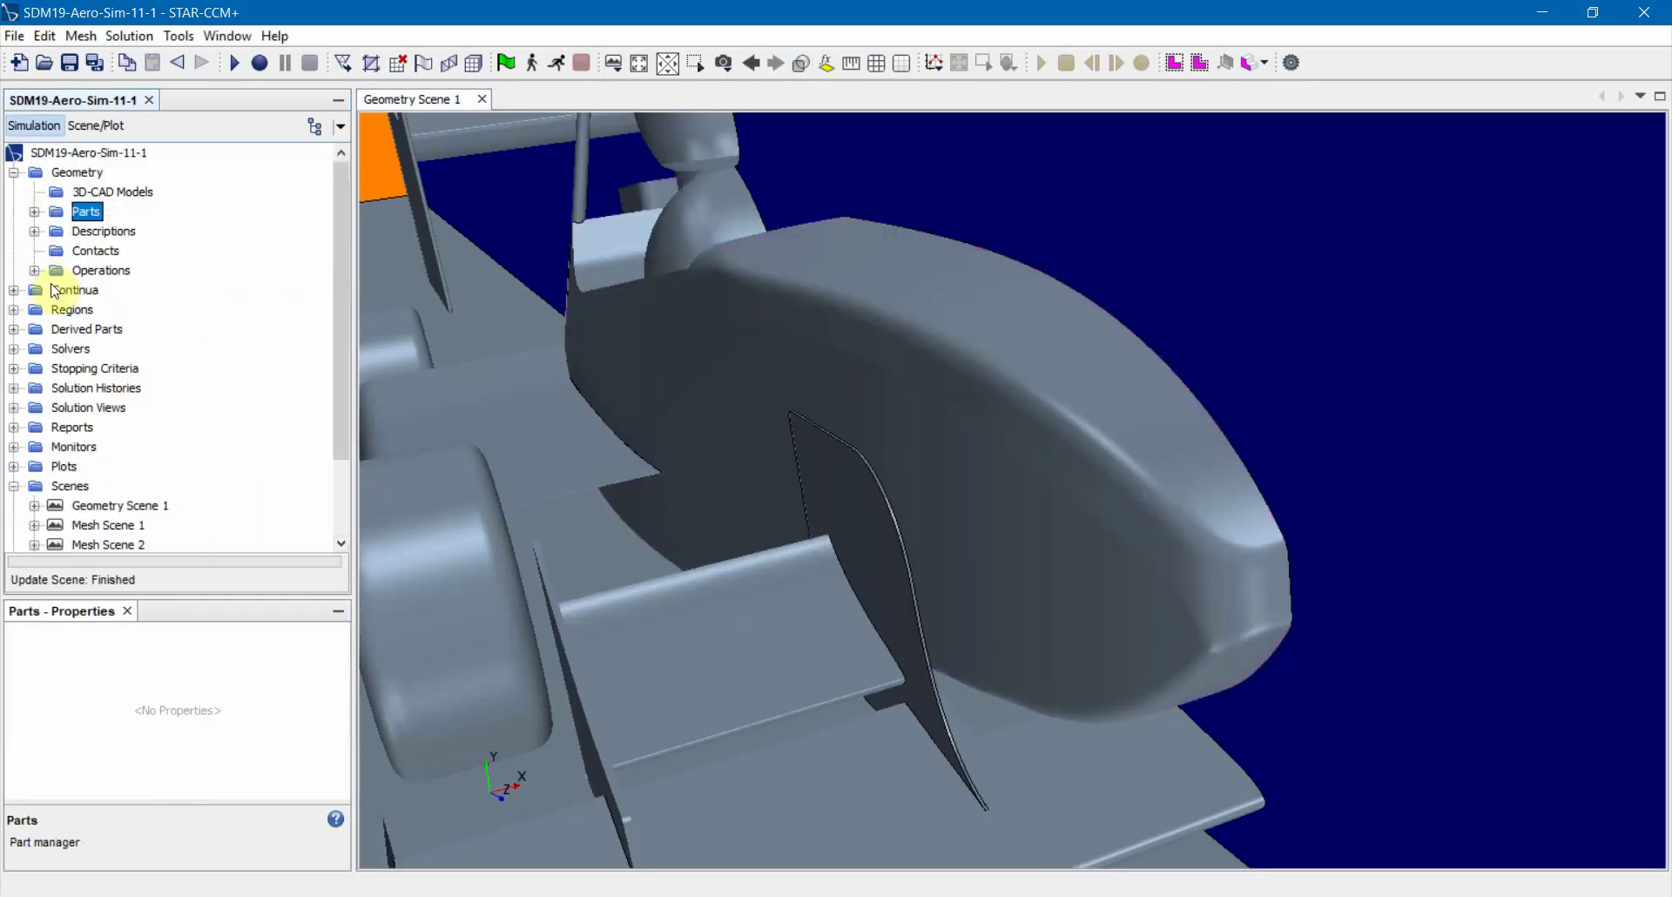
left_click(34, 271)
left_click(112, 270)
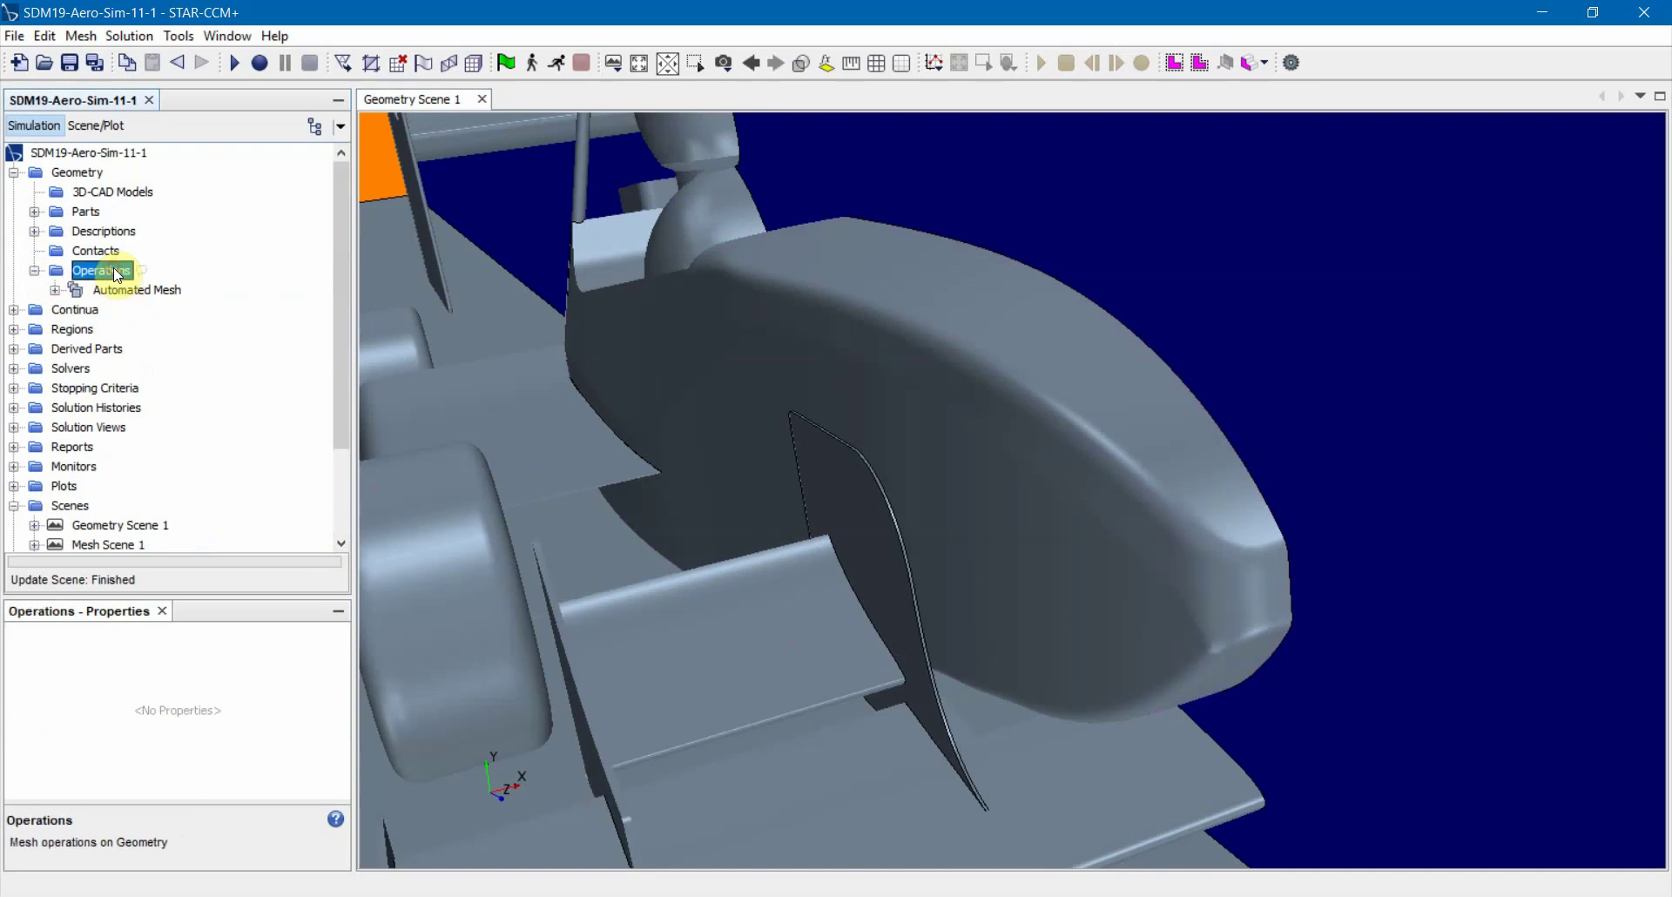
right_click(115, 274)
mouse_move(162, 282)
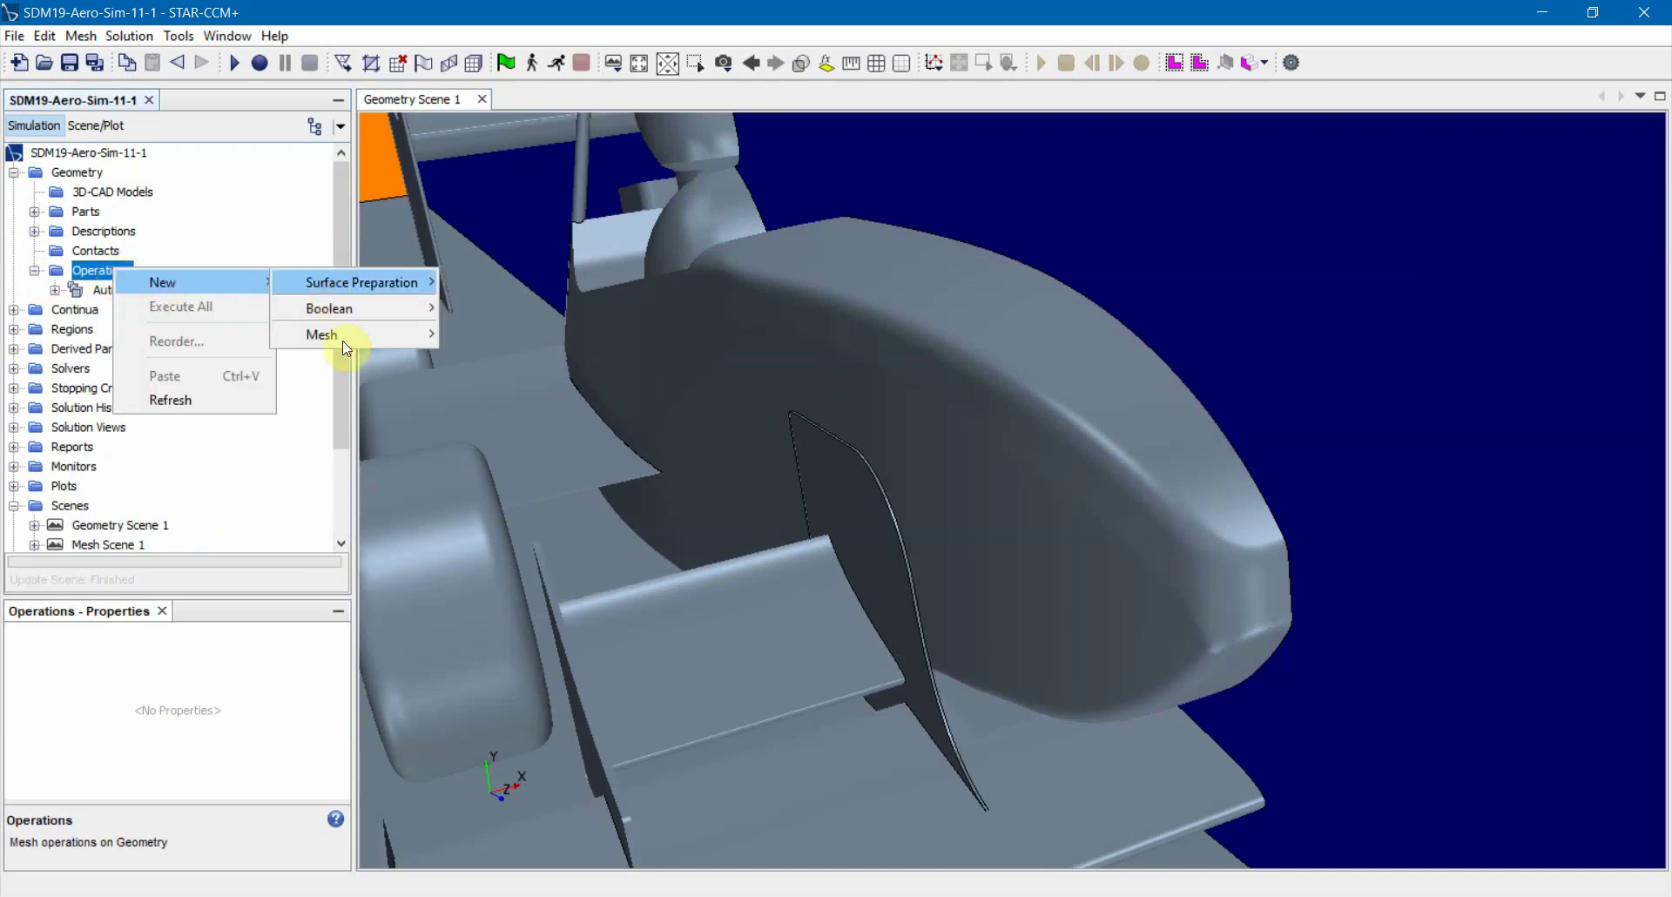
mouse_move(369, 339)
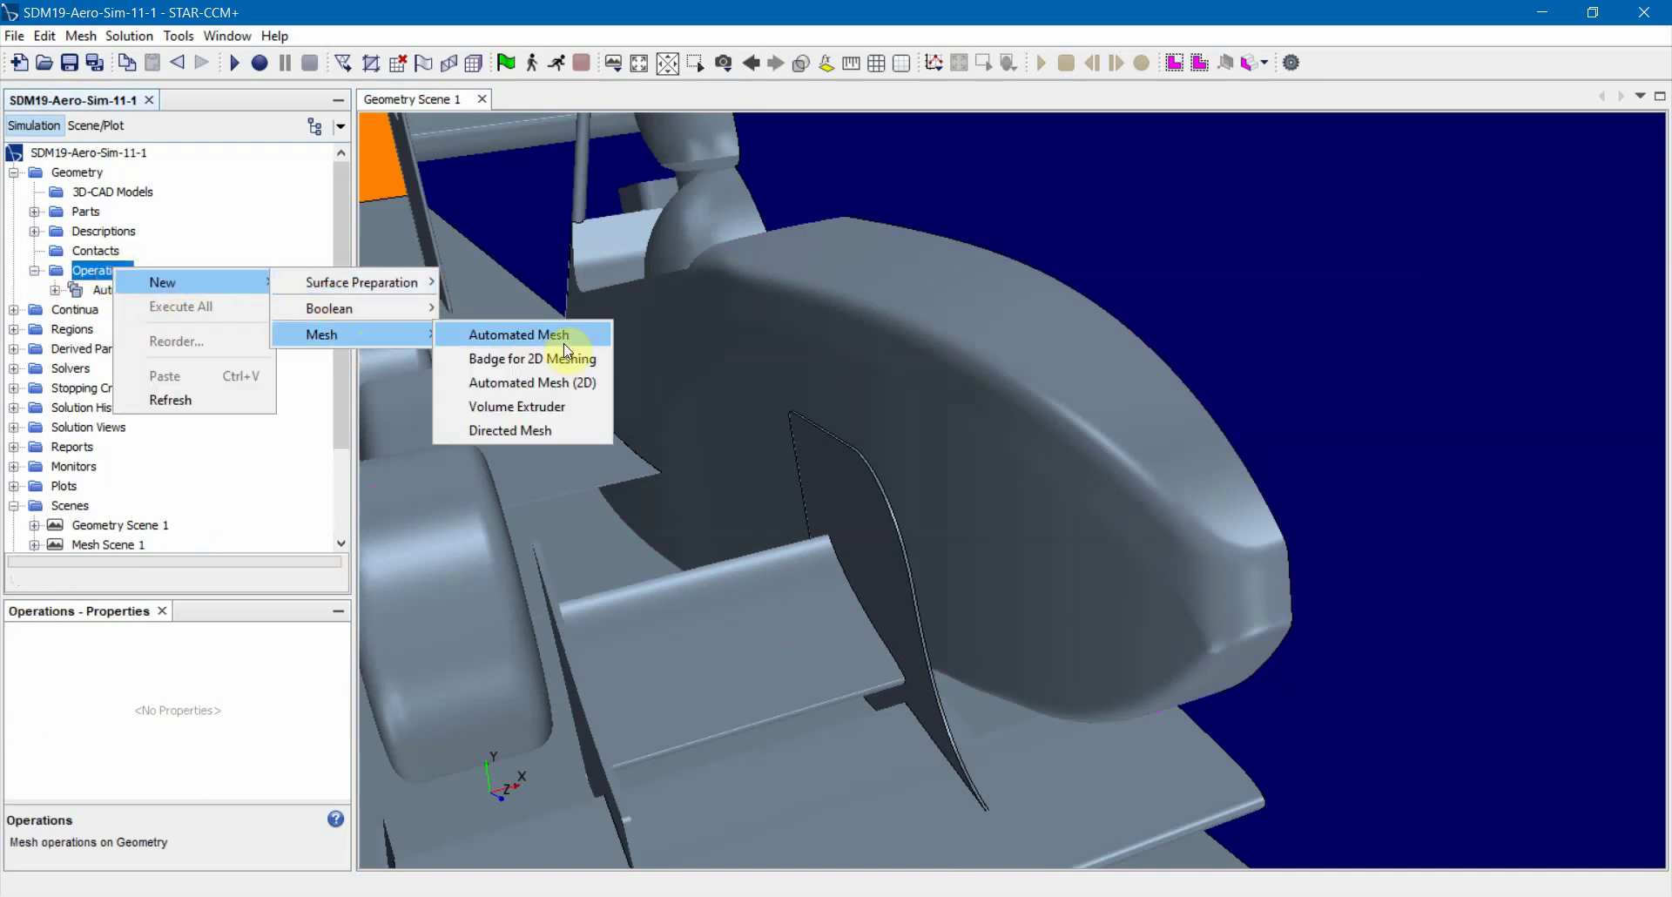
left_click(90, 264)
Bring the whole car back into view and show the meshers, default controls and custom controls of the Automated Mesh operation
left_click_drag(857, 418, 489, 407)
scroll(1131, 518, "down", 8)
left_click_drag(994, 494, 996, 541)
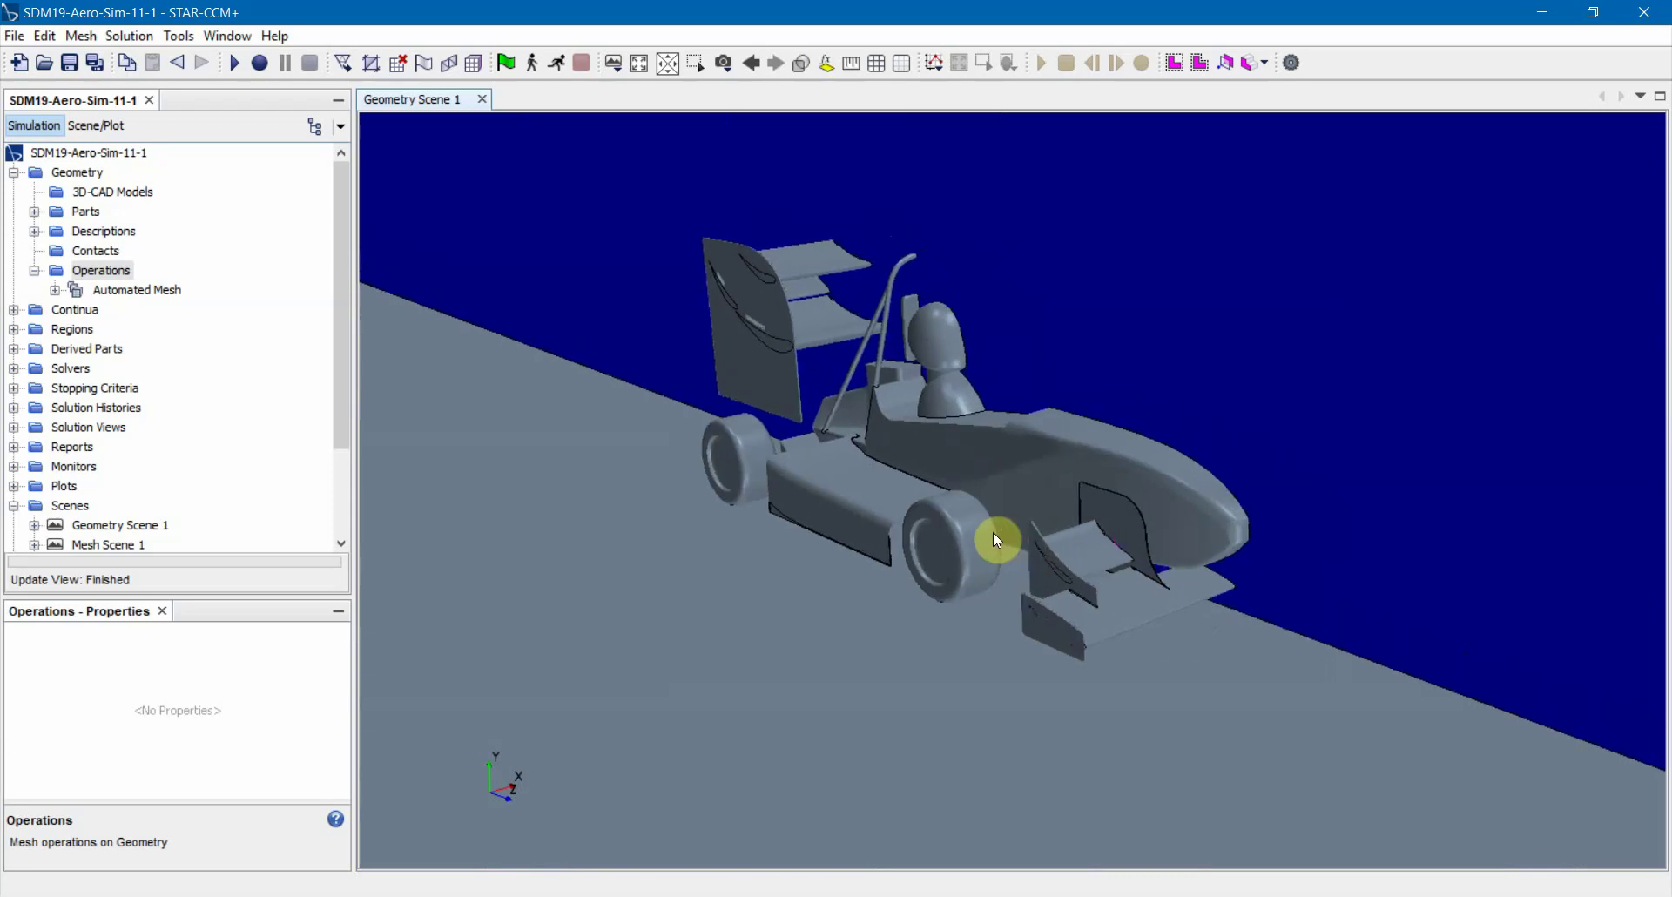
left_click(55, 290)
scroll(139, 337, "down", 3)
scroll(155, 331, "up", 3)
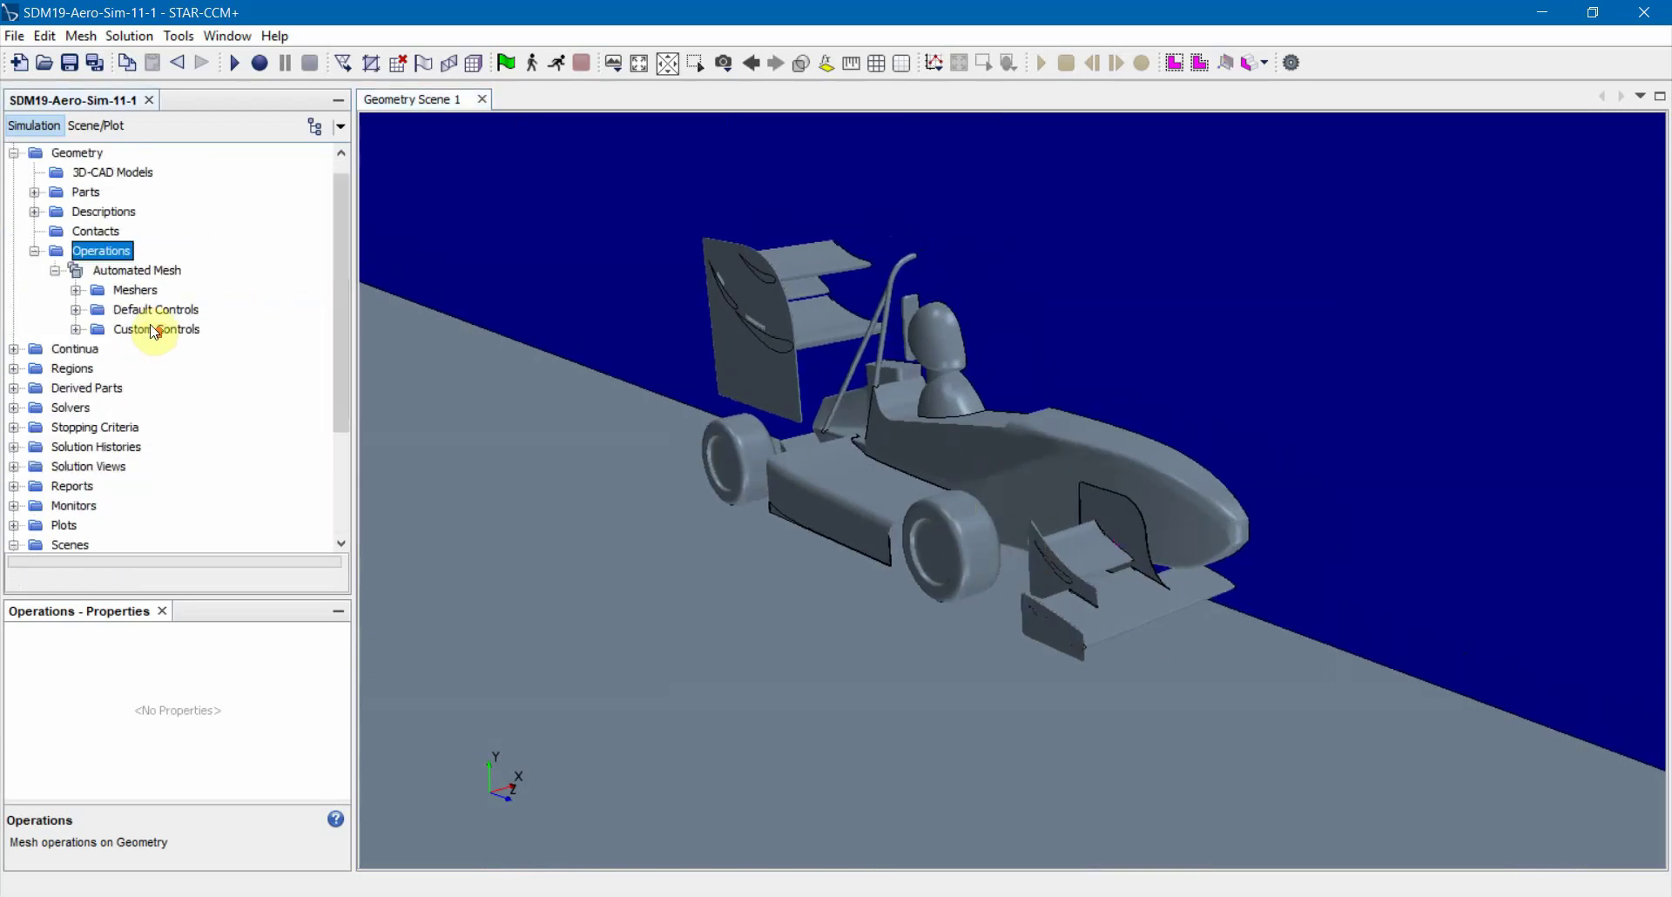
Open Mesh Scene 1 and examine the surface mesh around the front wing and along the side of the car
scroll(155, 332, "down", 3)
left_click(126, 427)
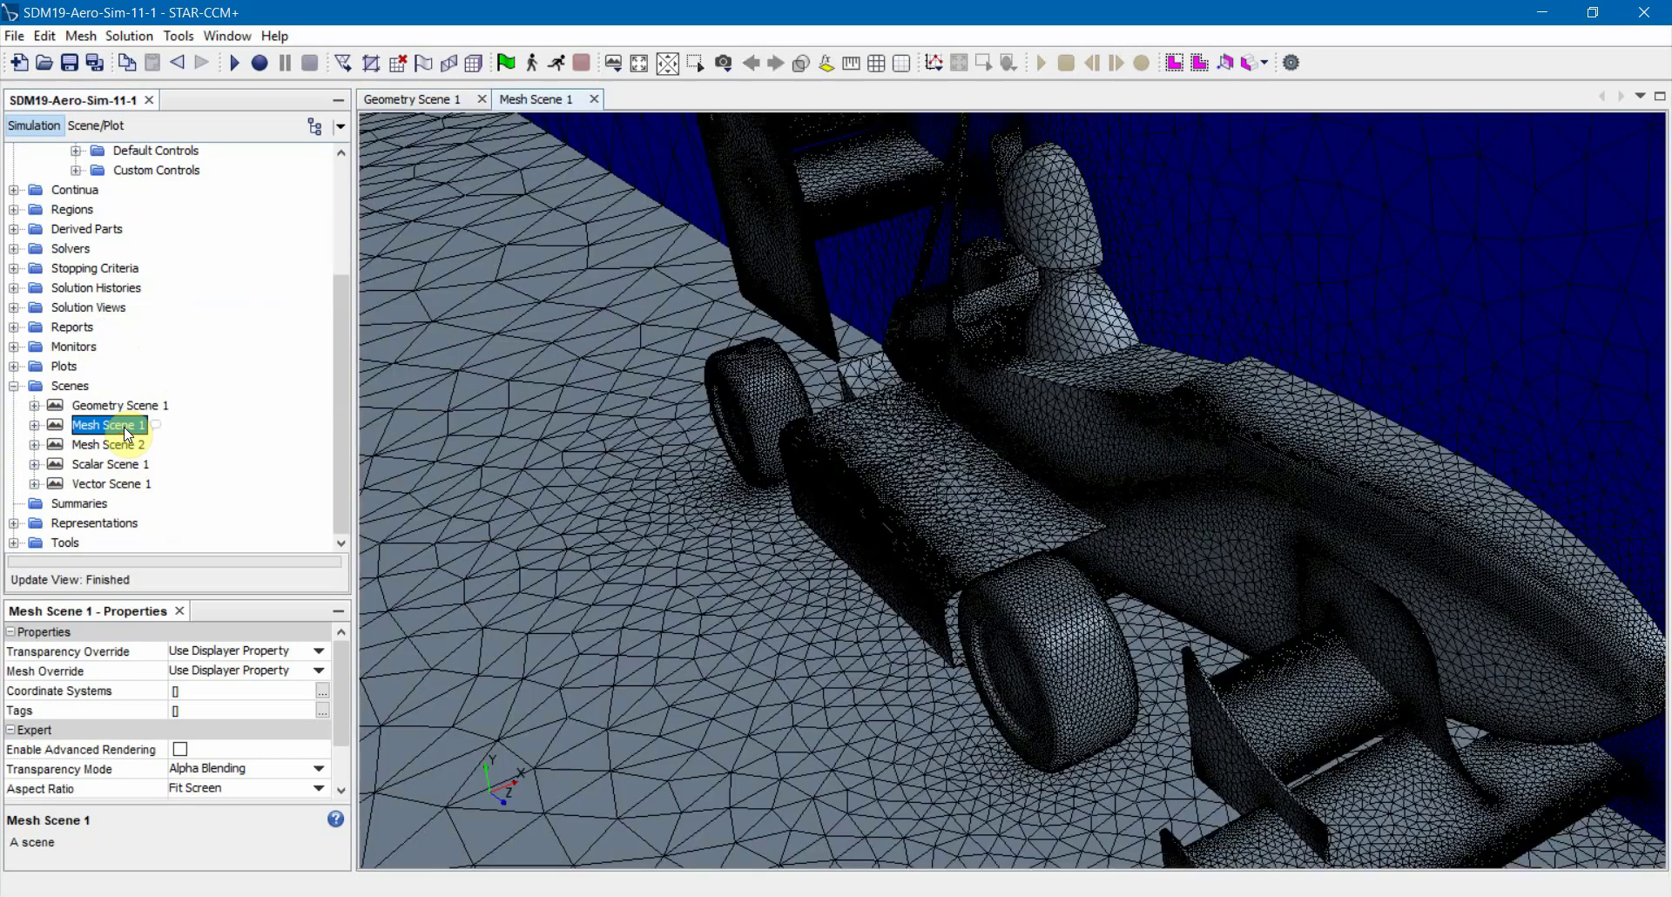
left_click_drag(1131, 511, 850, 407)
scroll(949, 433, "down", 6)
left_click_drag(999, 562, 937, 268)
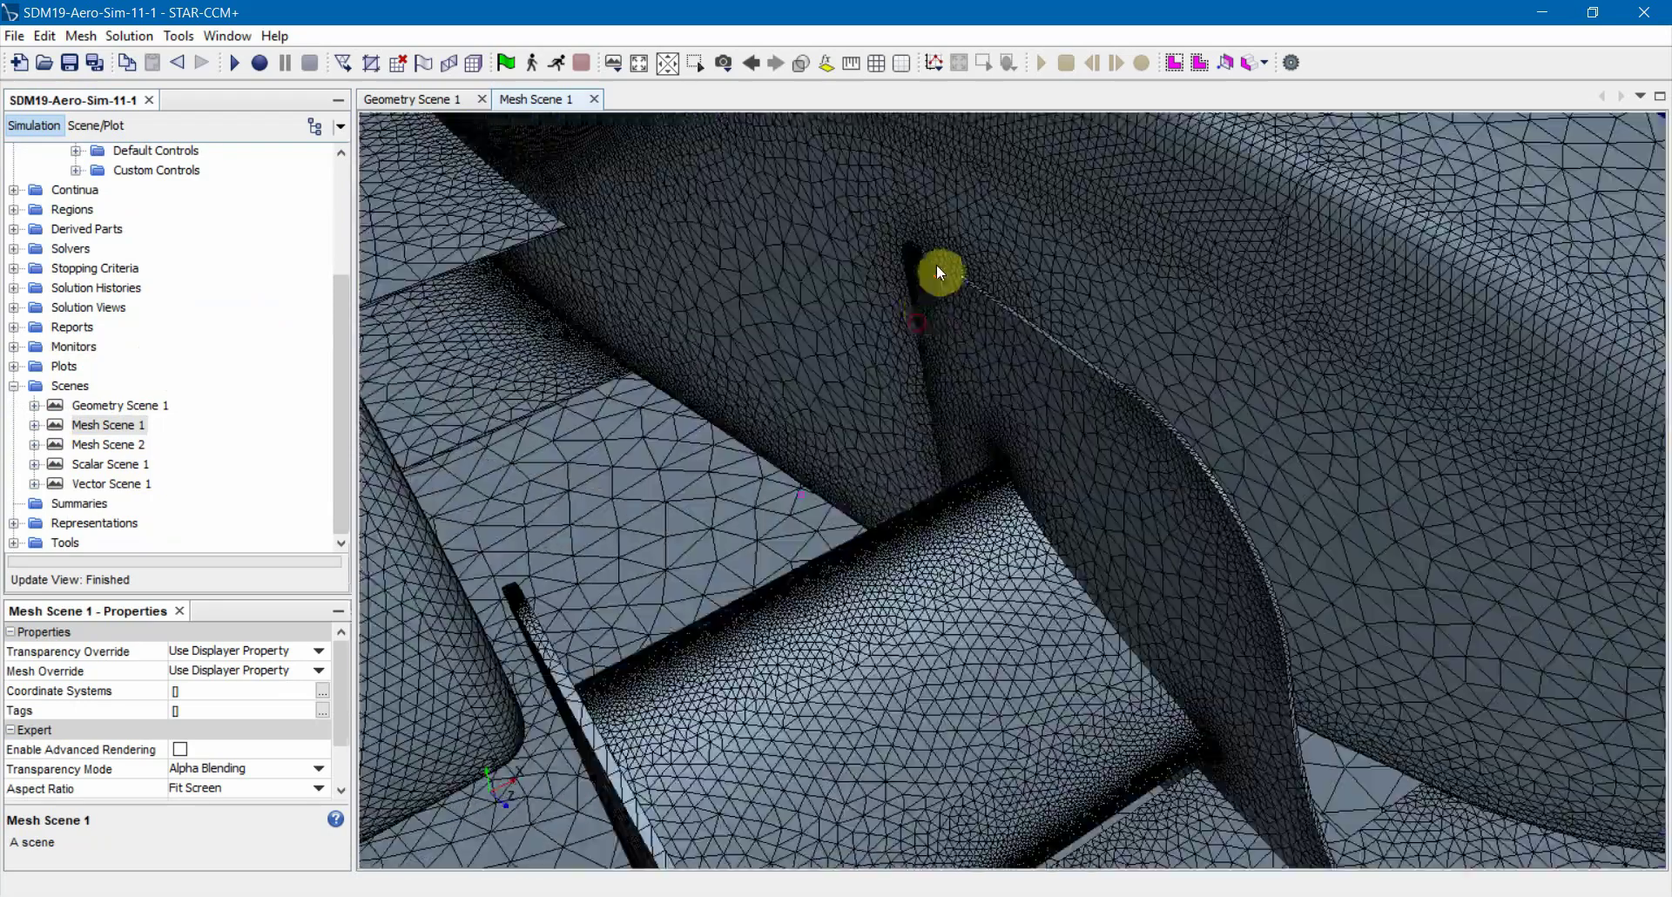
scroll(889, 374, "up", 6)
scroll(796, 455, "up", 4)
right_click_drag(796, 456, 991, 572)
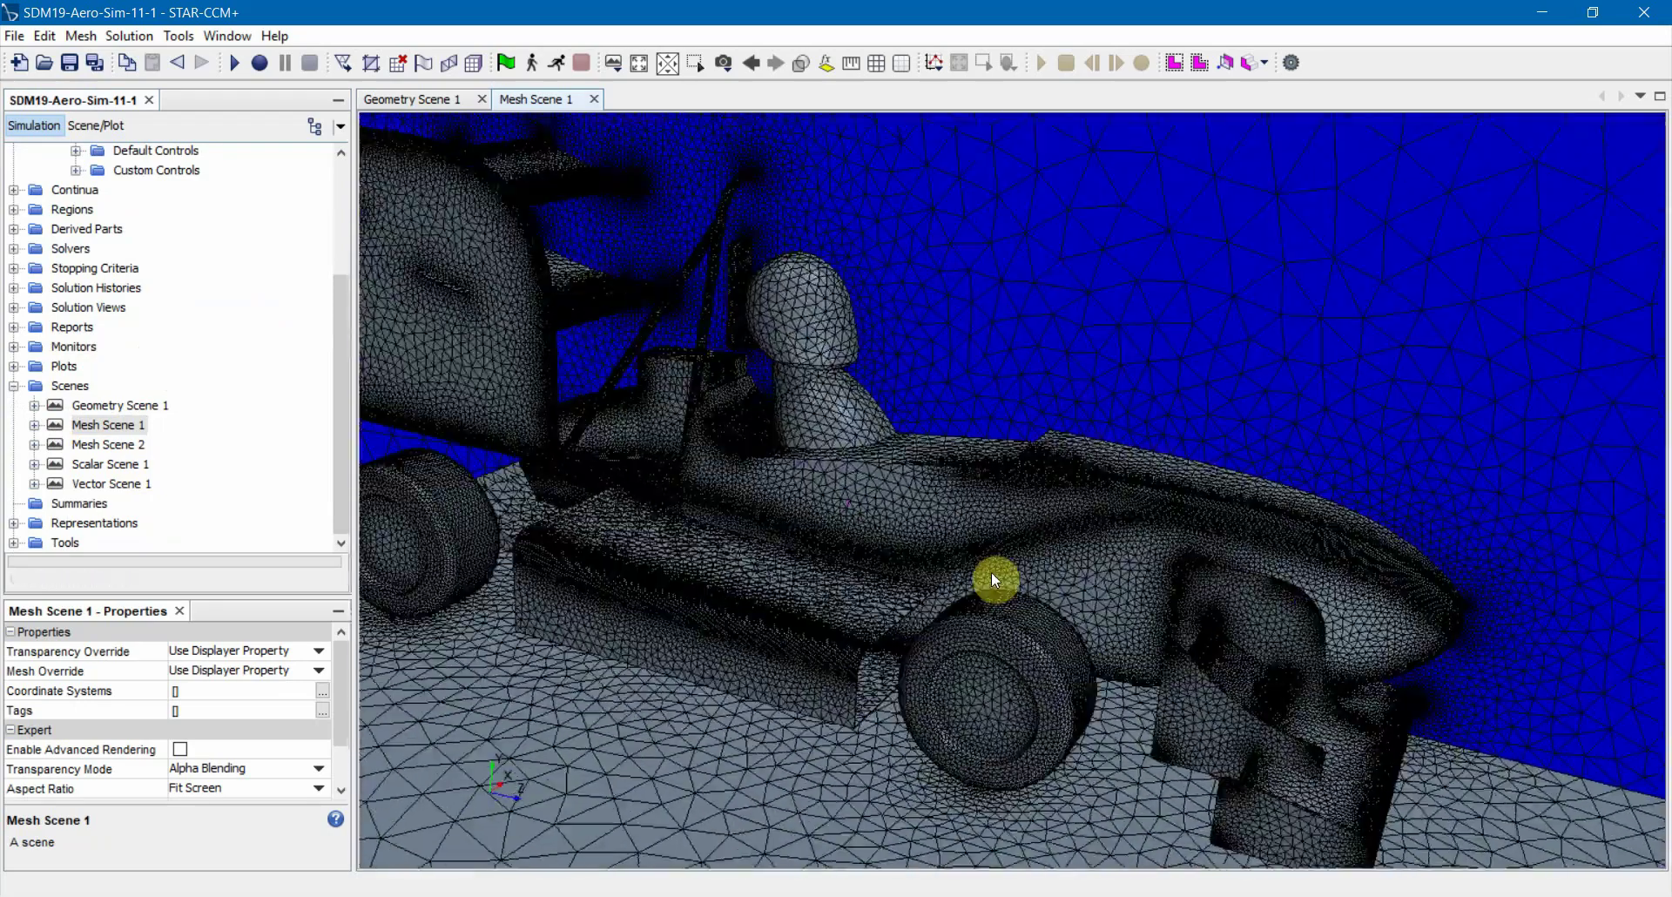
Examine the surface mesh in Mesh Scene 1 around the driver, the cockpit and the rear of the body
scroll(877, 516, "up", 4)
right_click_drag(877, 516, 1043, 546)
left_click_drag(1045, 549, 561, 437)
scroll(857, 447, "down", 10)
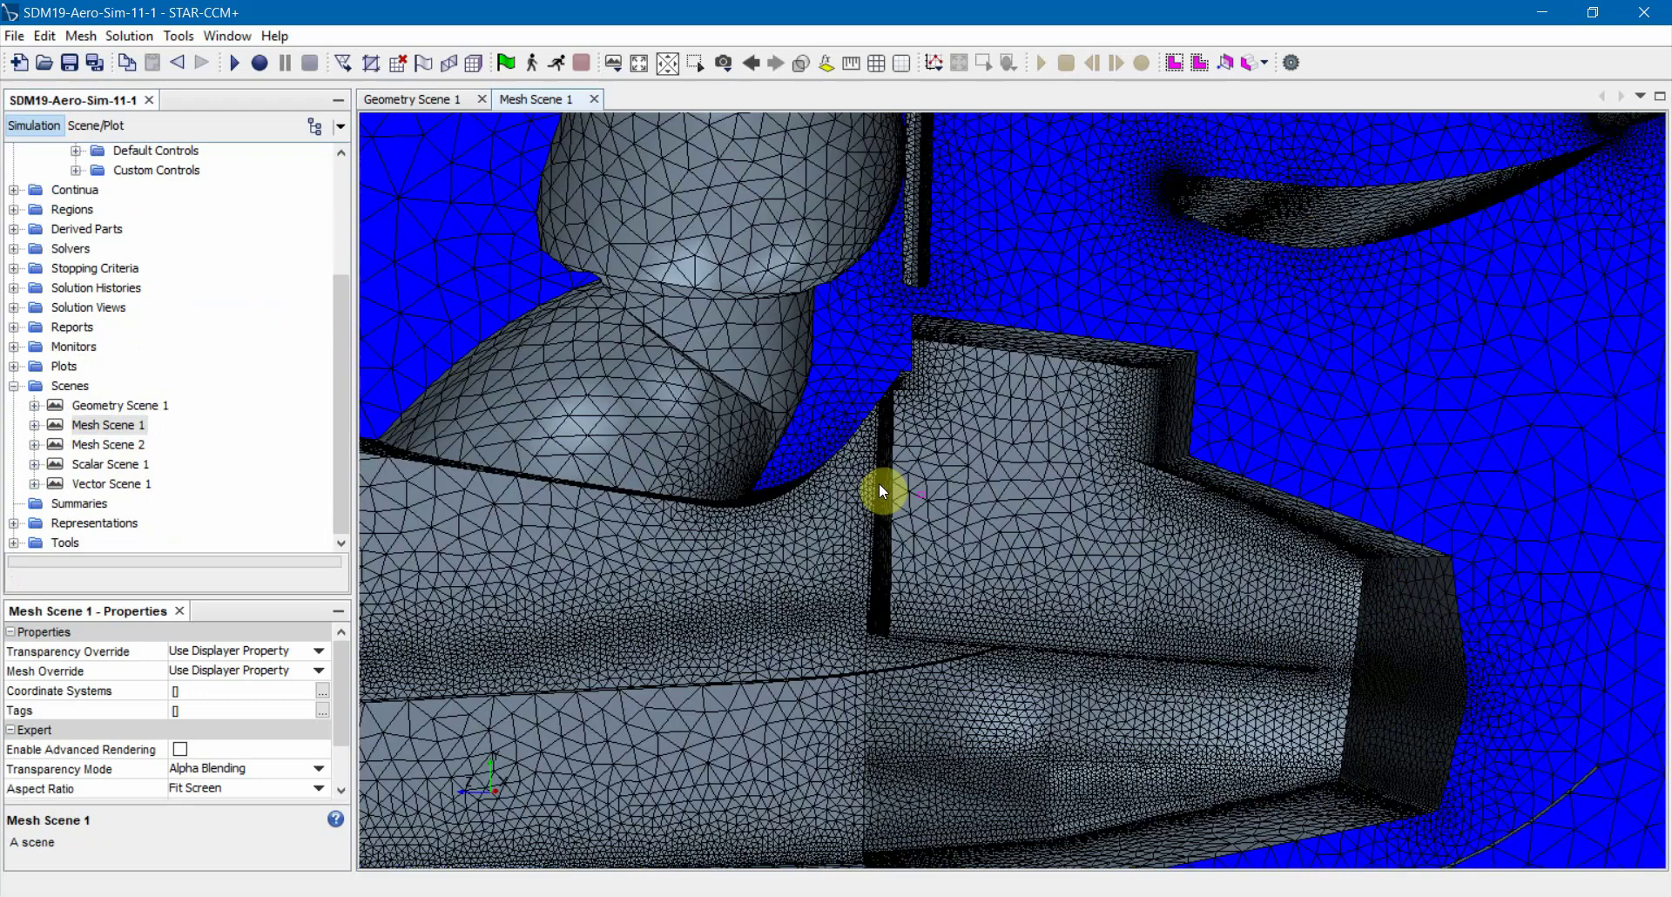
Open Mesh Scene 2 and examine the polyhedral mesh on the nose and in the layers above it
left_click(109, 445)
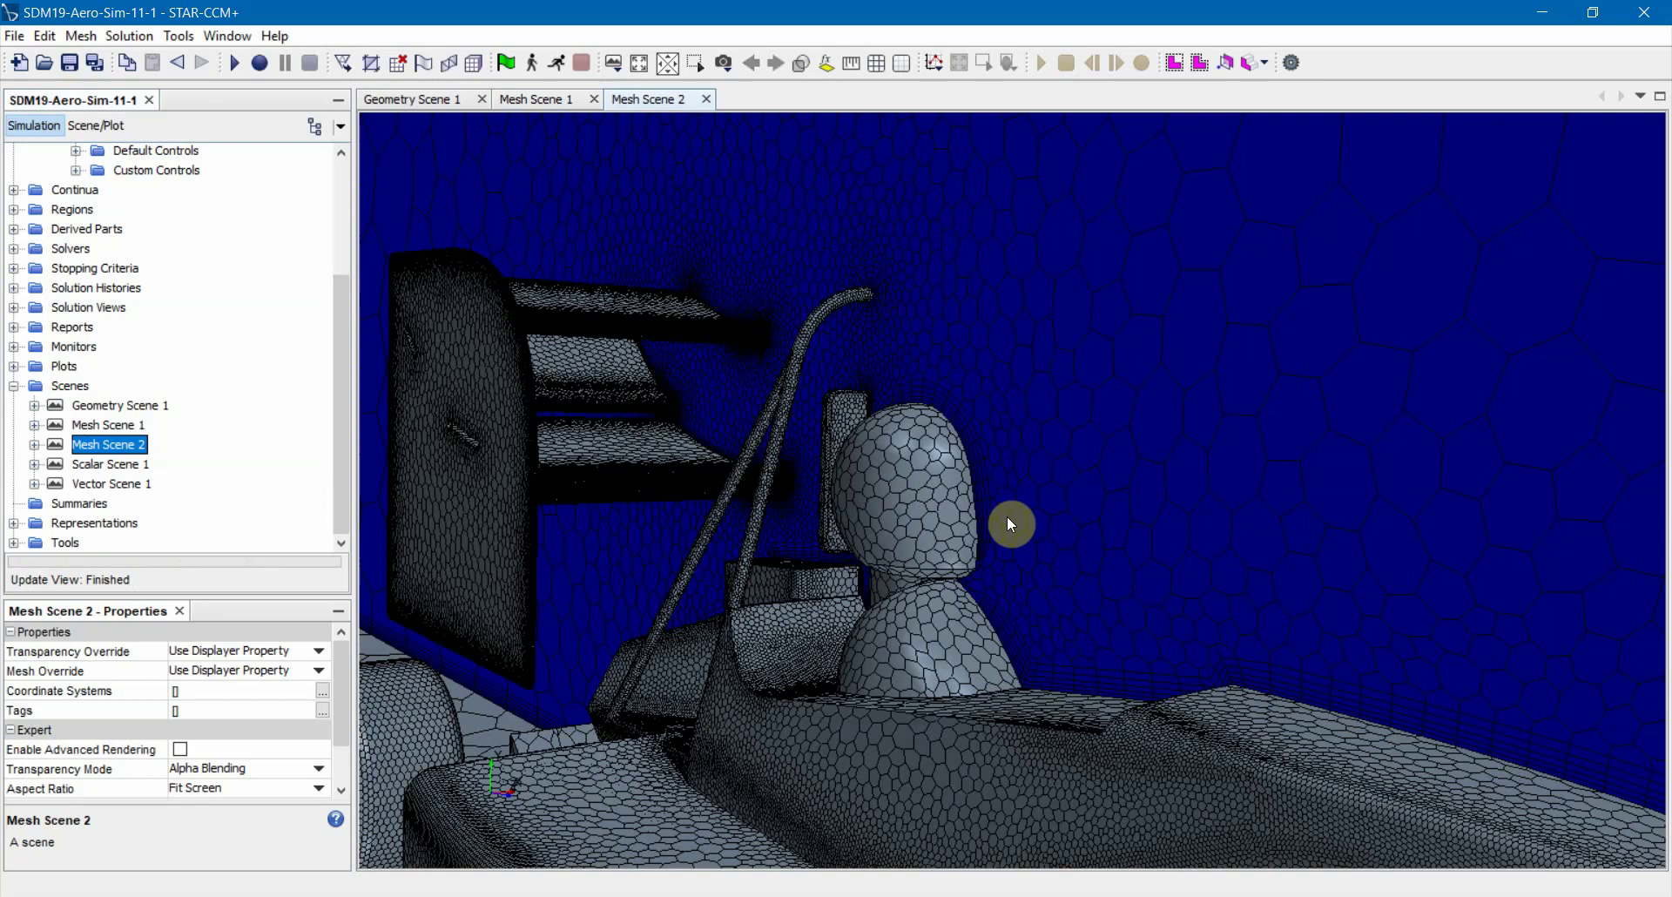
left_click_drag(1027, 516, 831, 386)
scroll(937, 406, "up", 10)
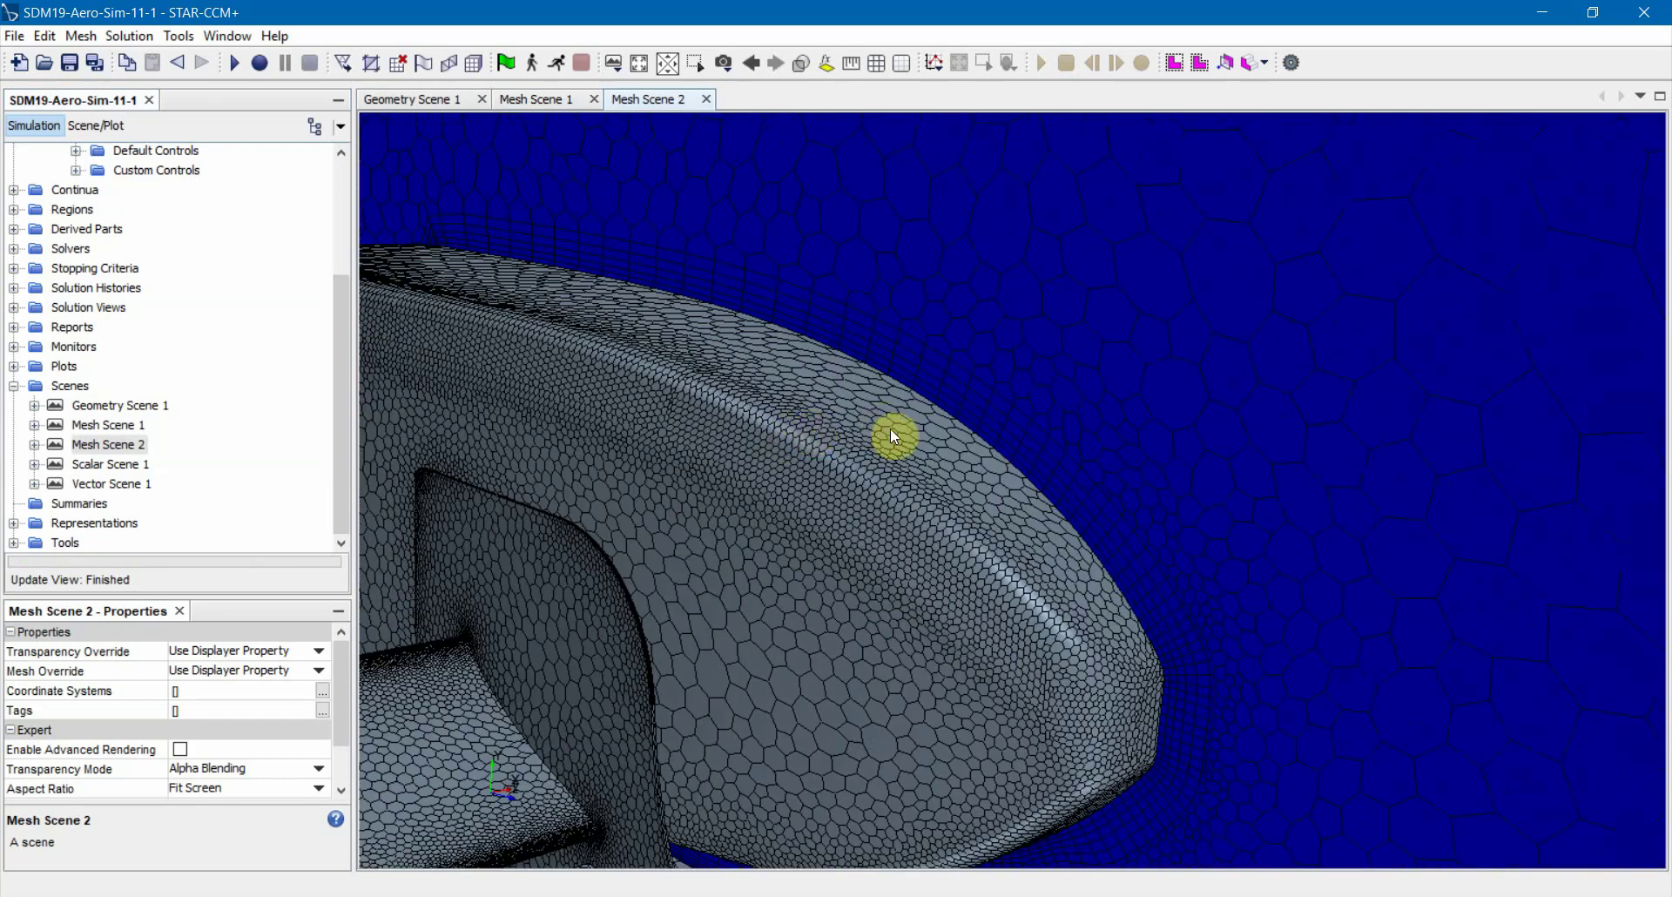
left_click(763, 421)
left_click_drag(645, 329, 839, 403)
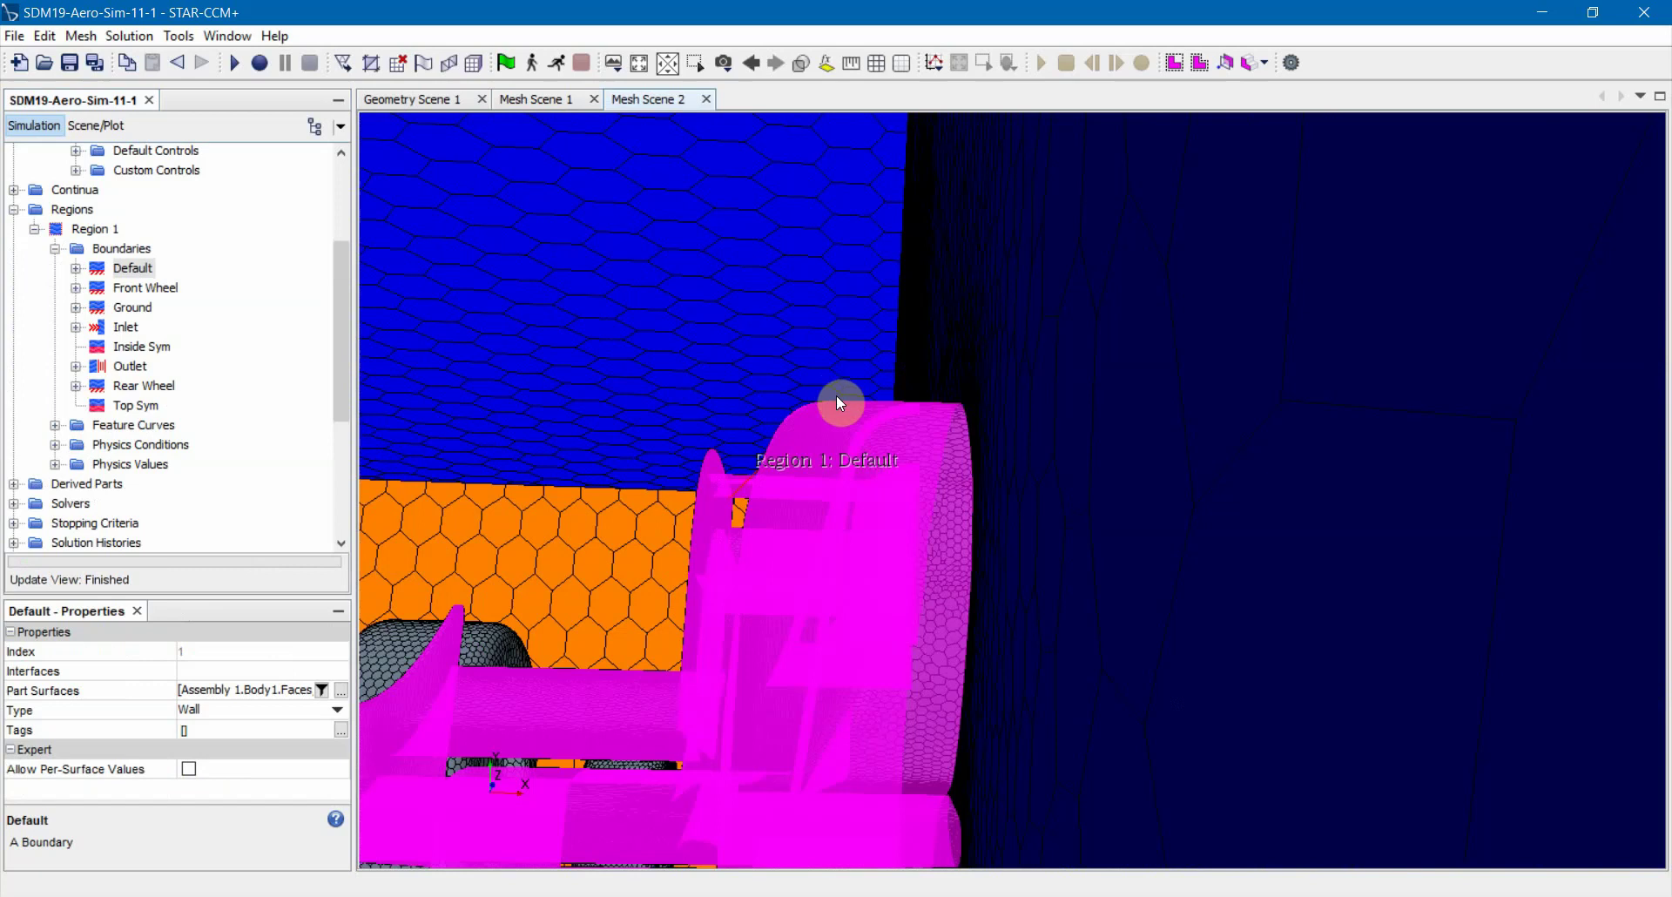
scroll(1016, 428, "down", 8)
left_click(935, 431)
left_click_drag(677, 453, 646, 484)
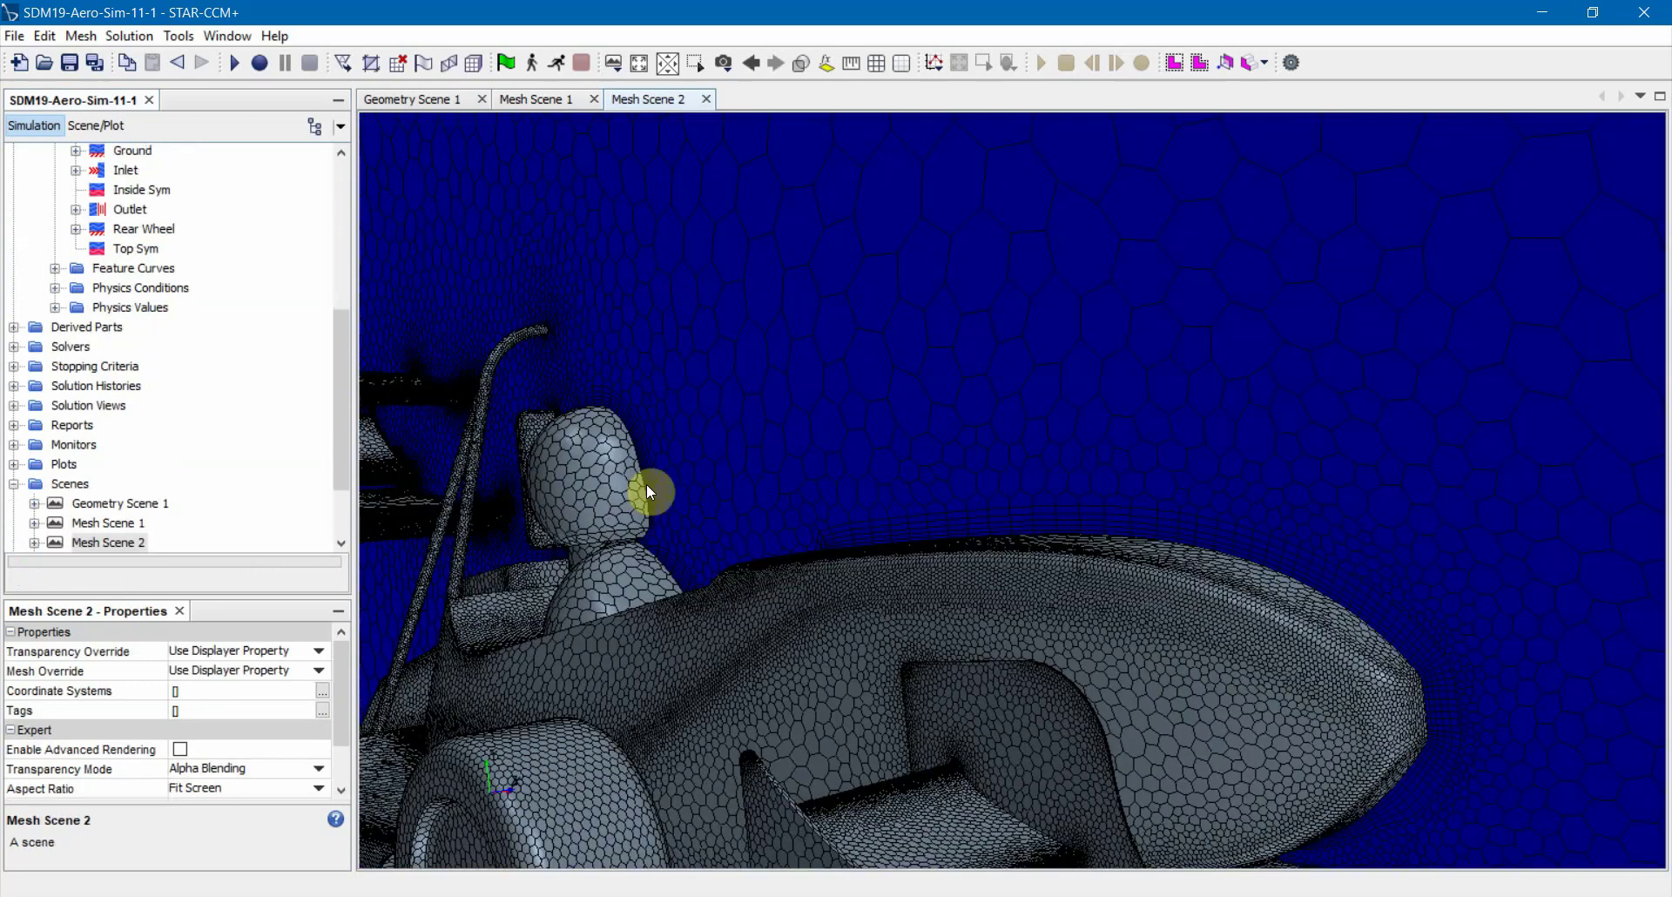
Examine the polyhedral mesh along the side of the car and its coarsening across the symmetry plane
scroll(646, 483, "up", 8)
left_click_drag(721, 334, 712, 527)
right_click_drag(713, 528, 923, 312)
left_click_drag(875, 496, 916, 503)
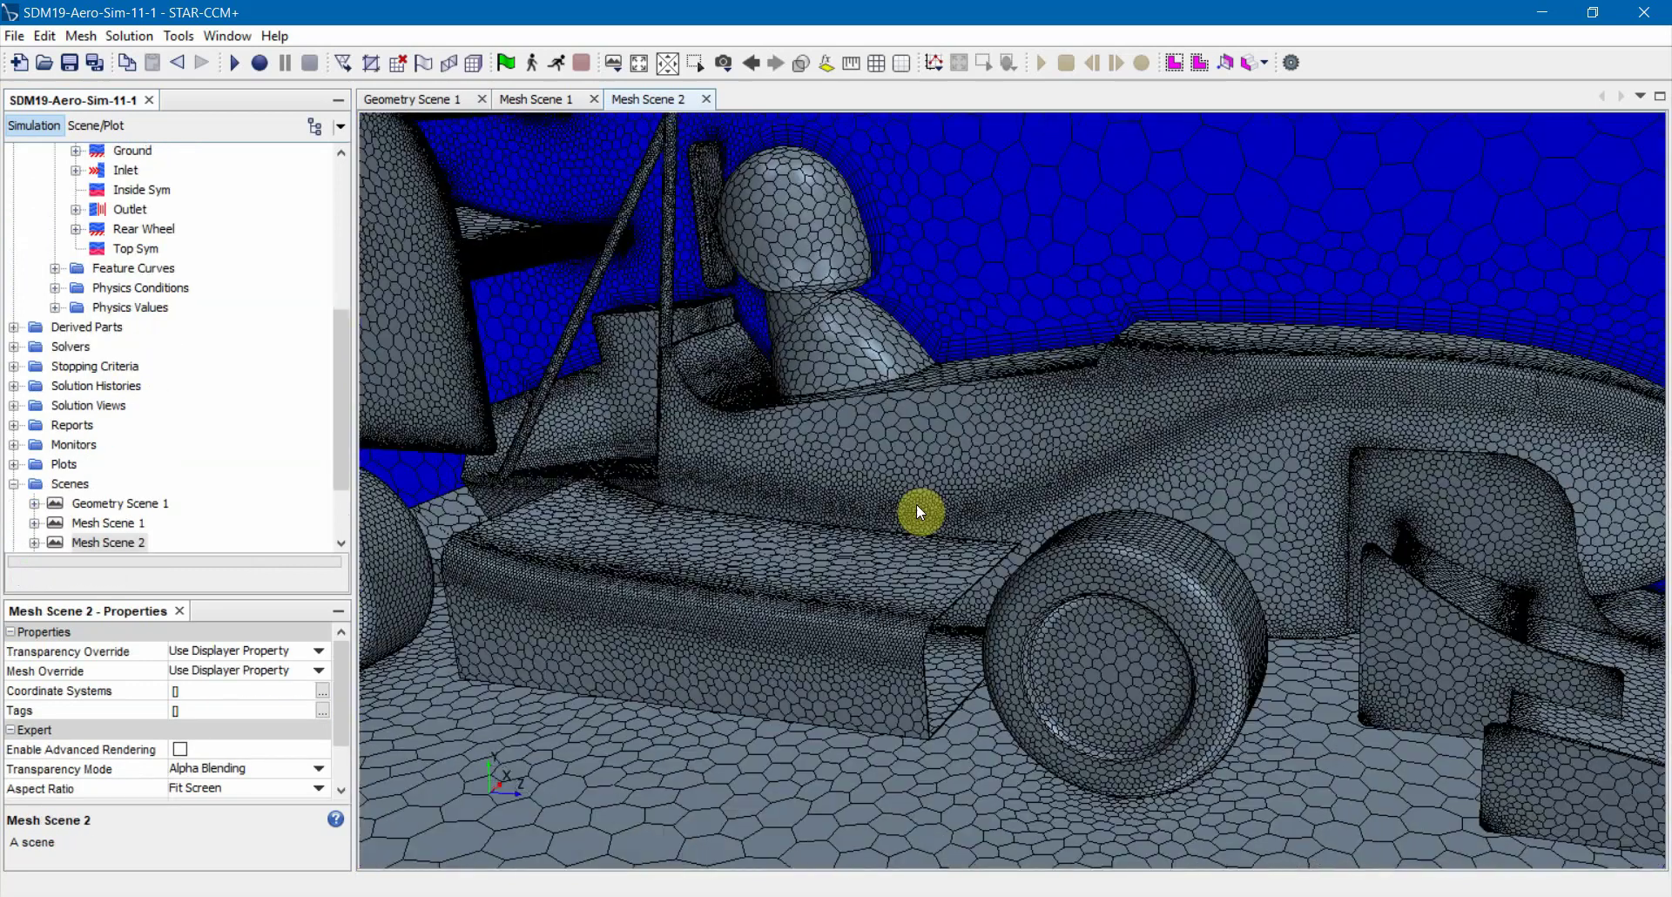
scroll(868, 489, "down", 2)
right_click_drag(868, 489, 1083, 584)
mouse_move(743, 493)
left_mouse_down()
mouse_move(1052, 493)
mouse_move(222, 495)
left_mouse_up()
scroll(836, 433, "down", 6)
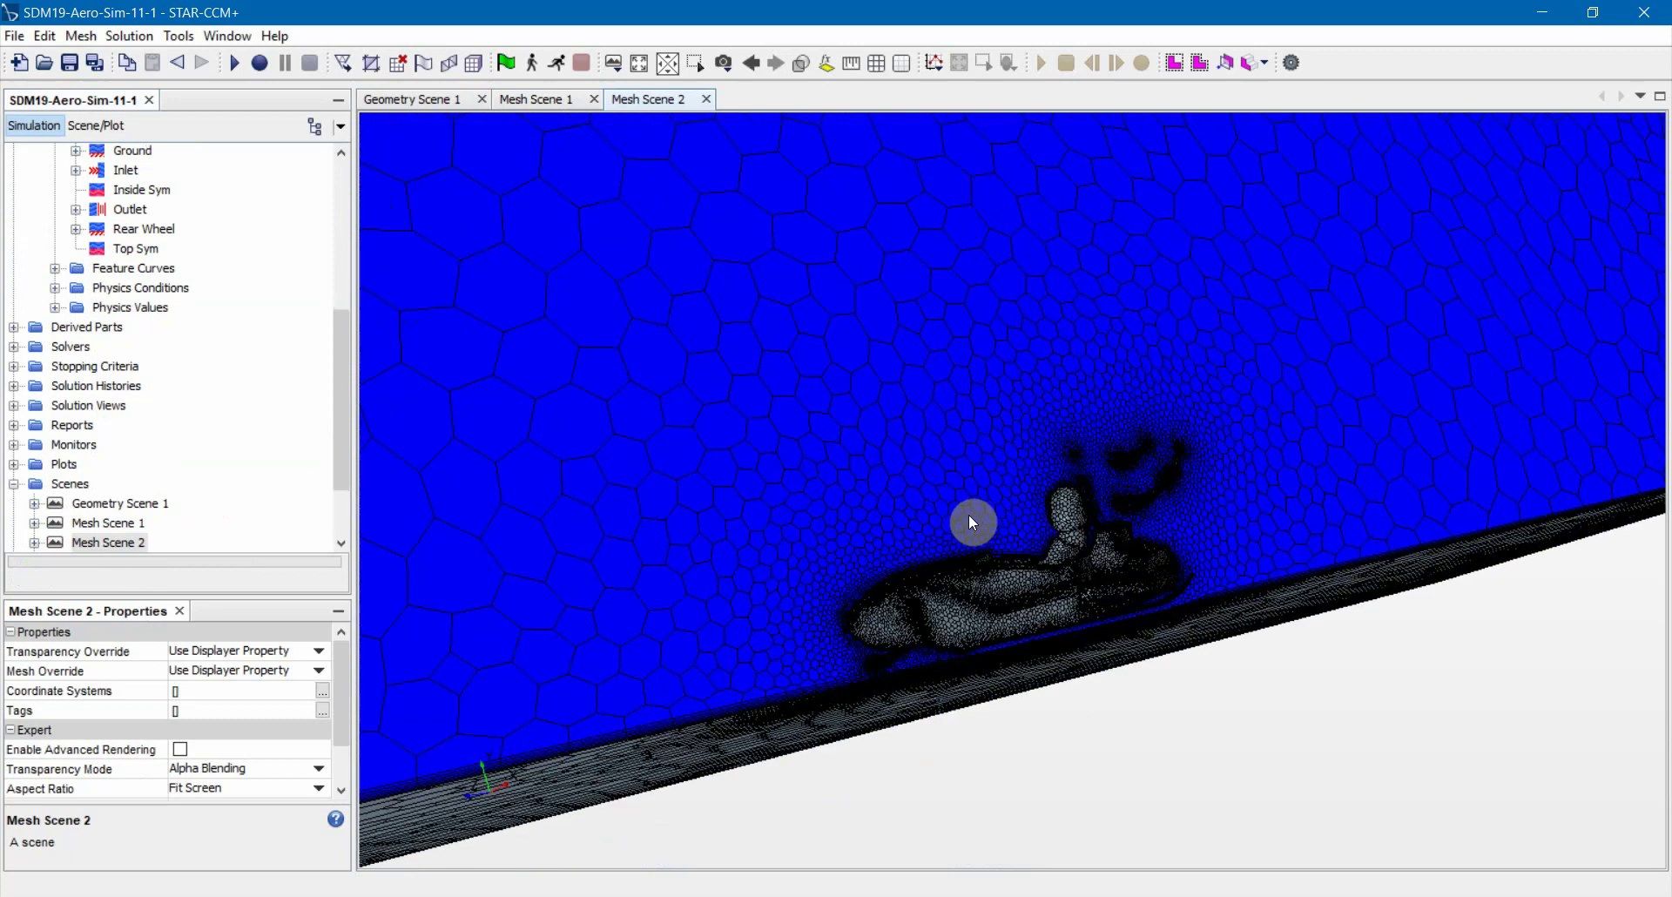
scroll(965, 503, "down", 2)
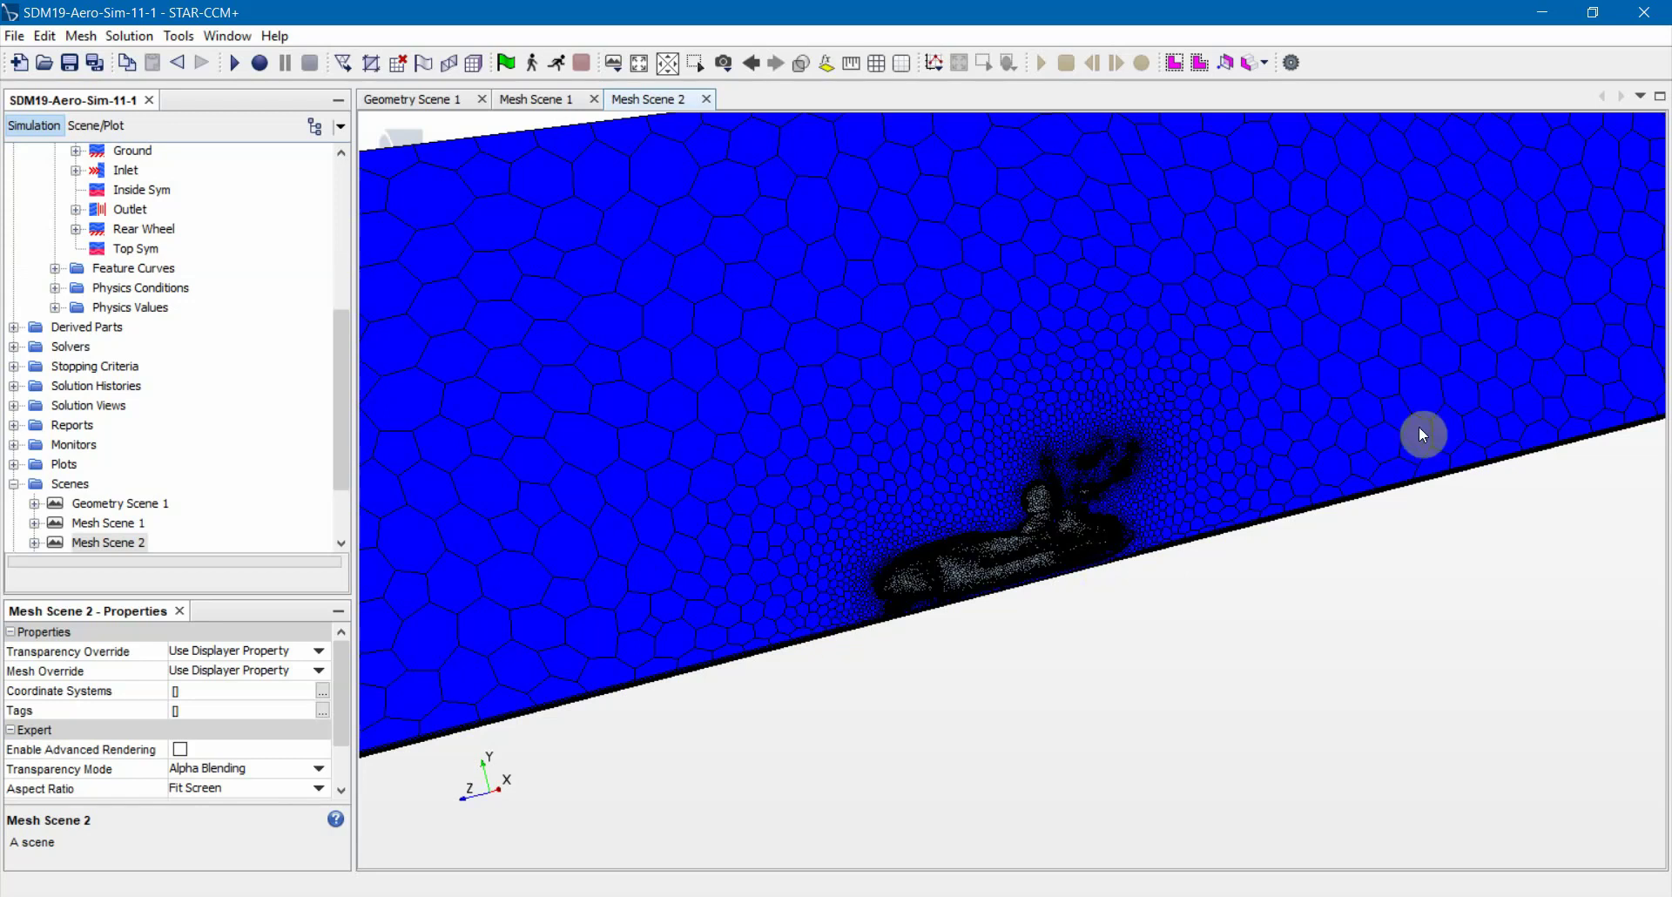
Examine the mesh of the whole wind tunnel domain, including its end faces and the symmetry plane
left_click_drag(1044, 540, 1330, 459)
scroll(1332, 462, "down", 10)
right_click_drag(1398, 458, 921, 493)
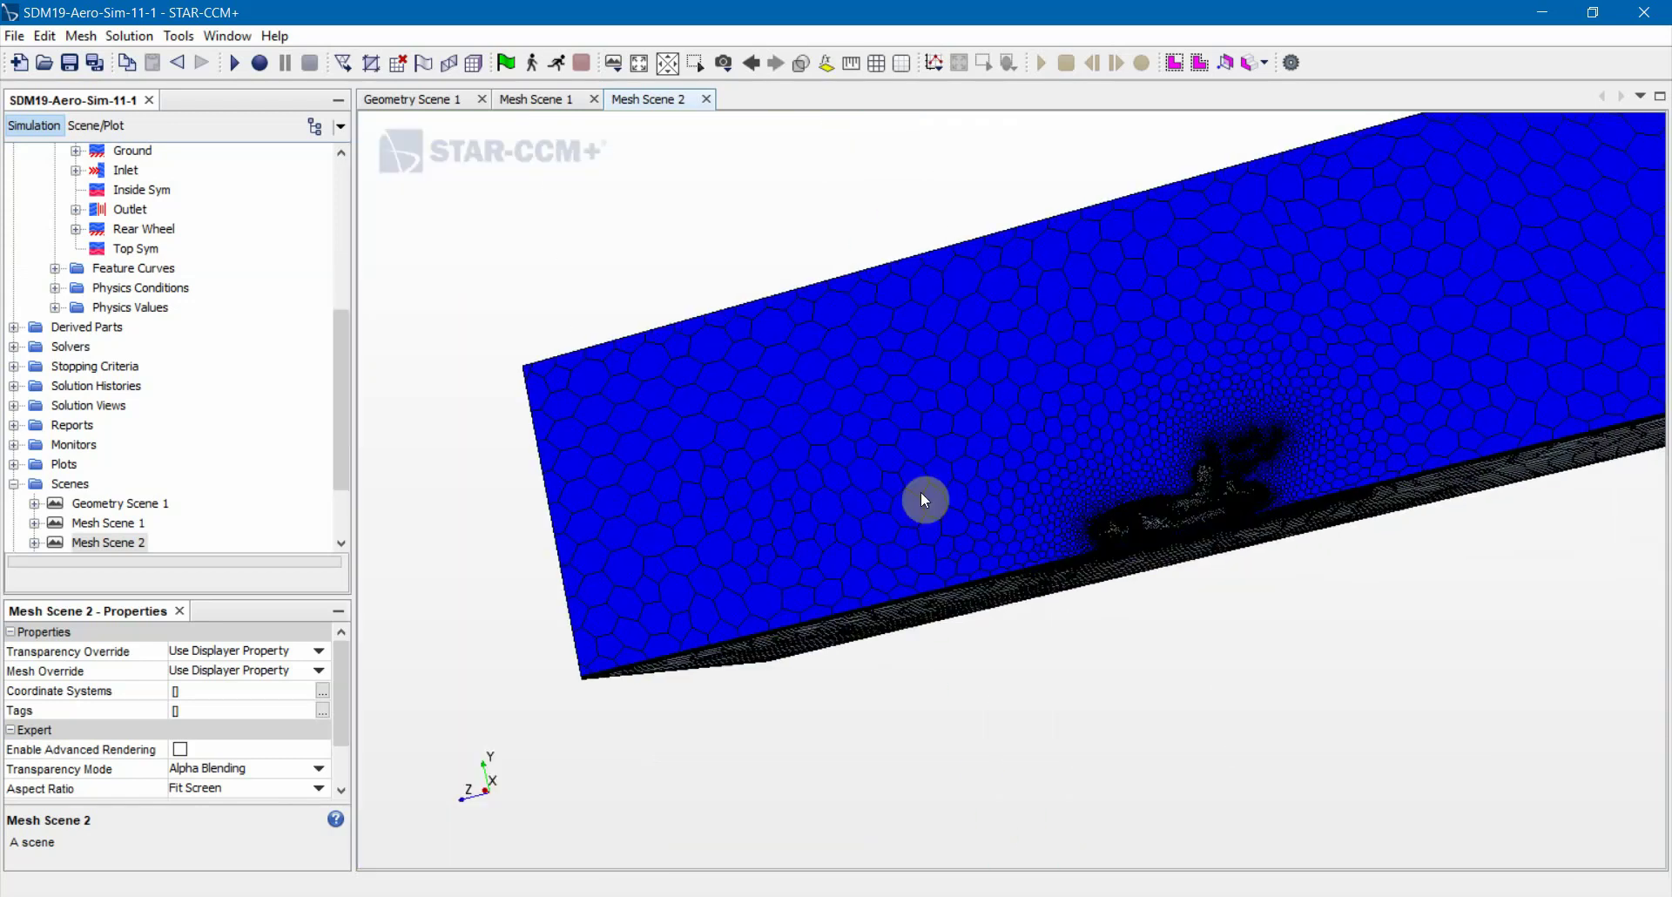
left_click_drag(897, 473, 1136, 442)
right_click_drag(1319, 393, 1082, 447)
scroll(1082, 448, "up", 5)
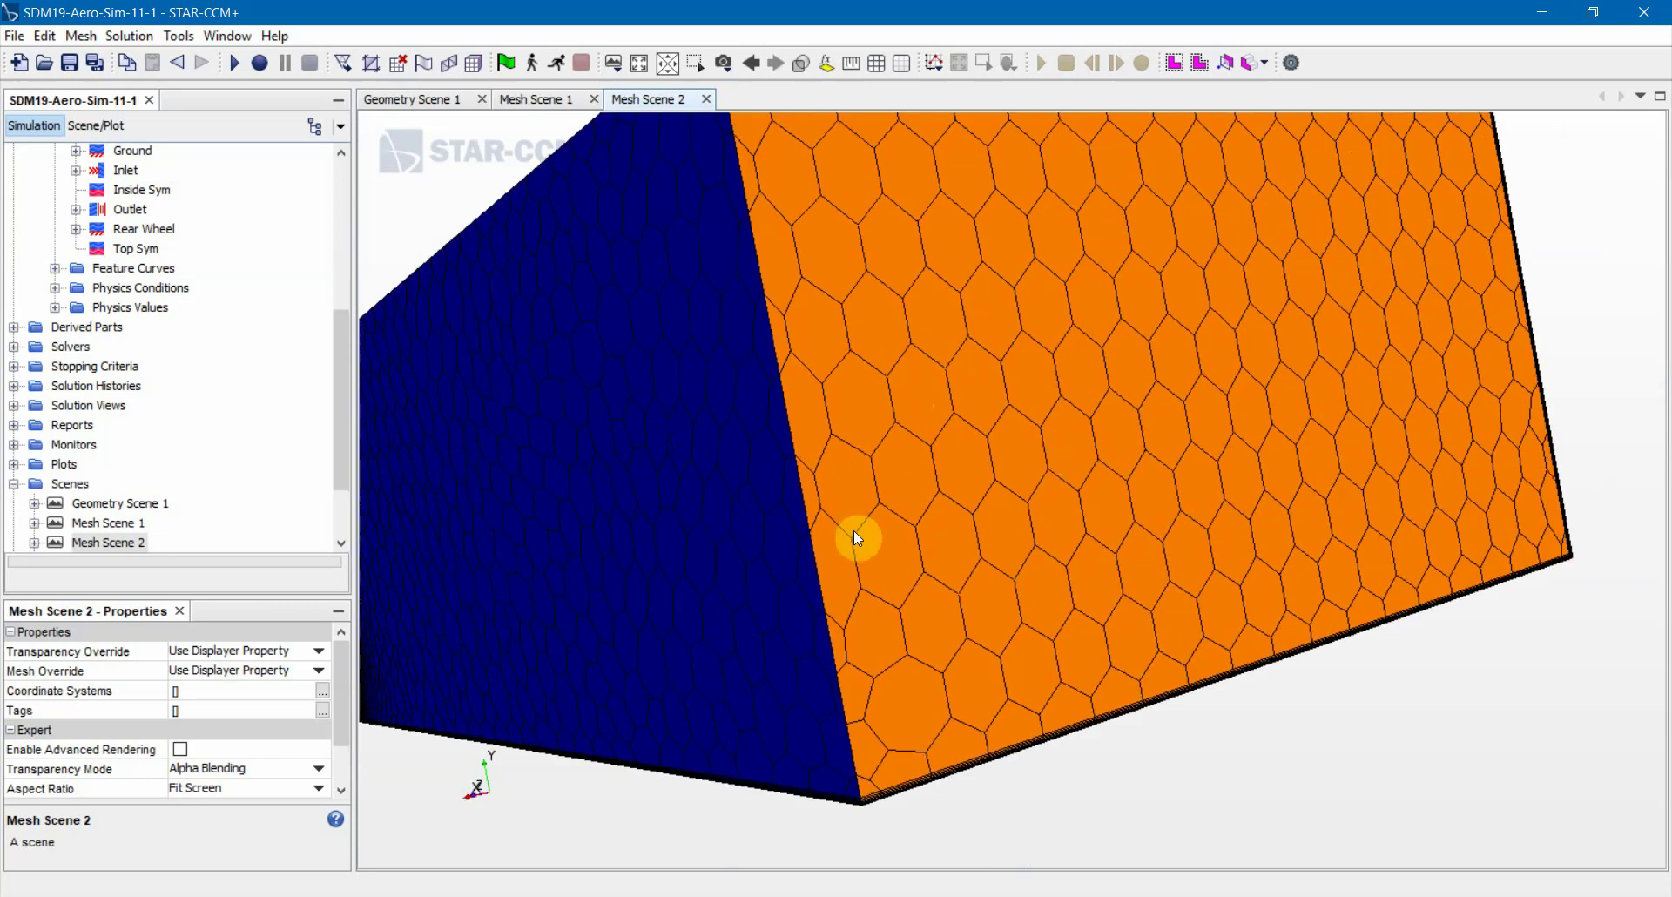
left_click_drag(854, 530, 832, 494)
right_click_drag(832, 494, 1182, 548)
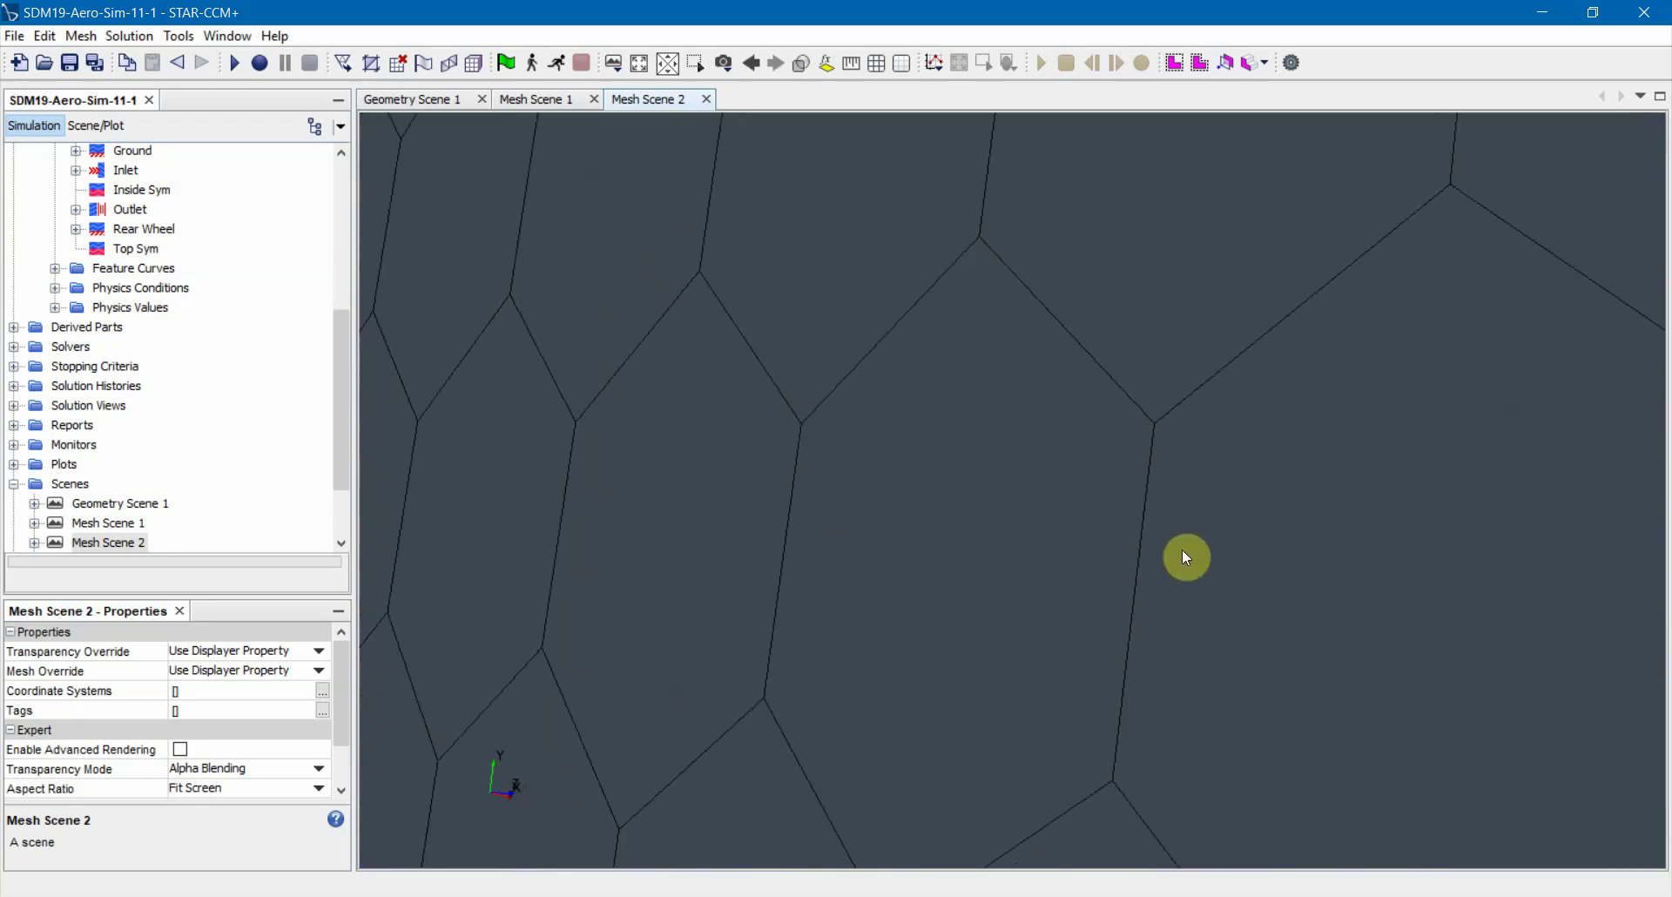
scroll(1183, 557, "down", 5)
left_click_drag(1179, 560, 519, 384)
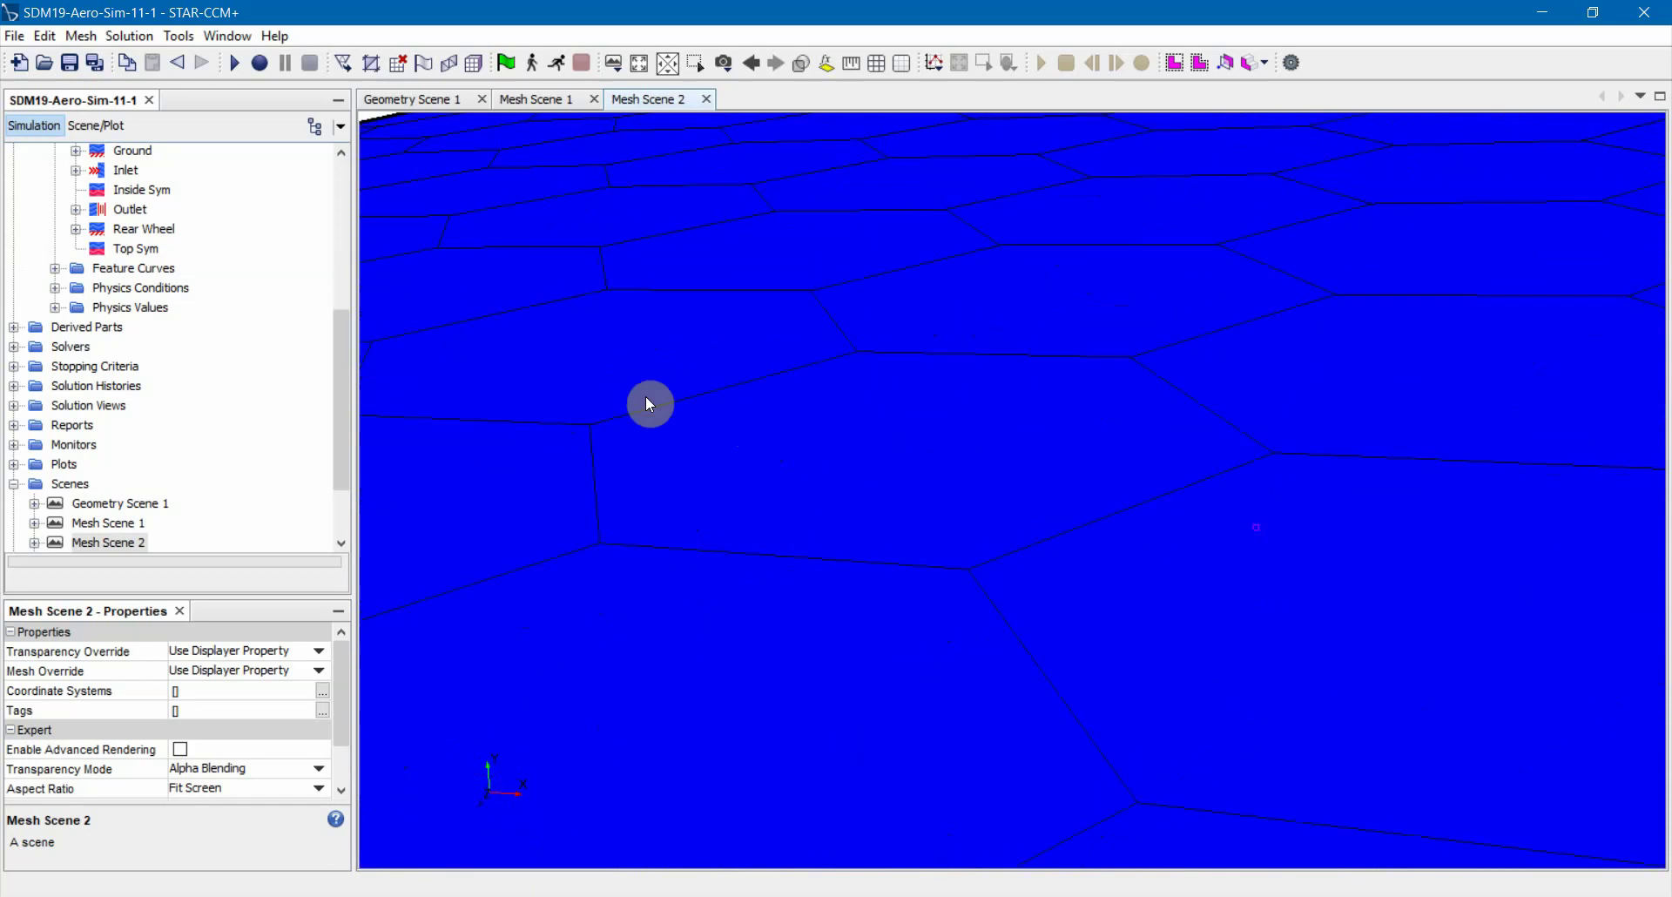
scroll(1213, 427, "down", 10)
left_click_drag(1210, 422, 900, 557)
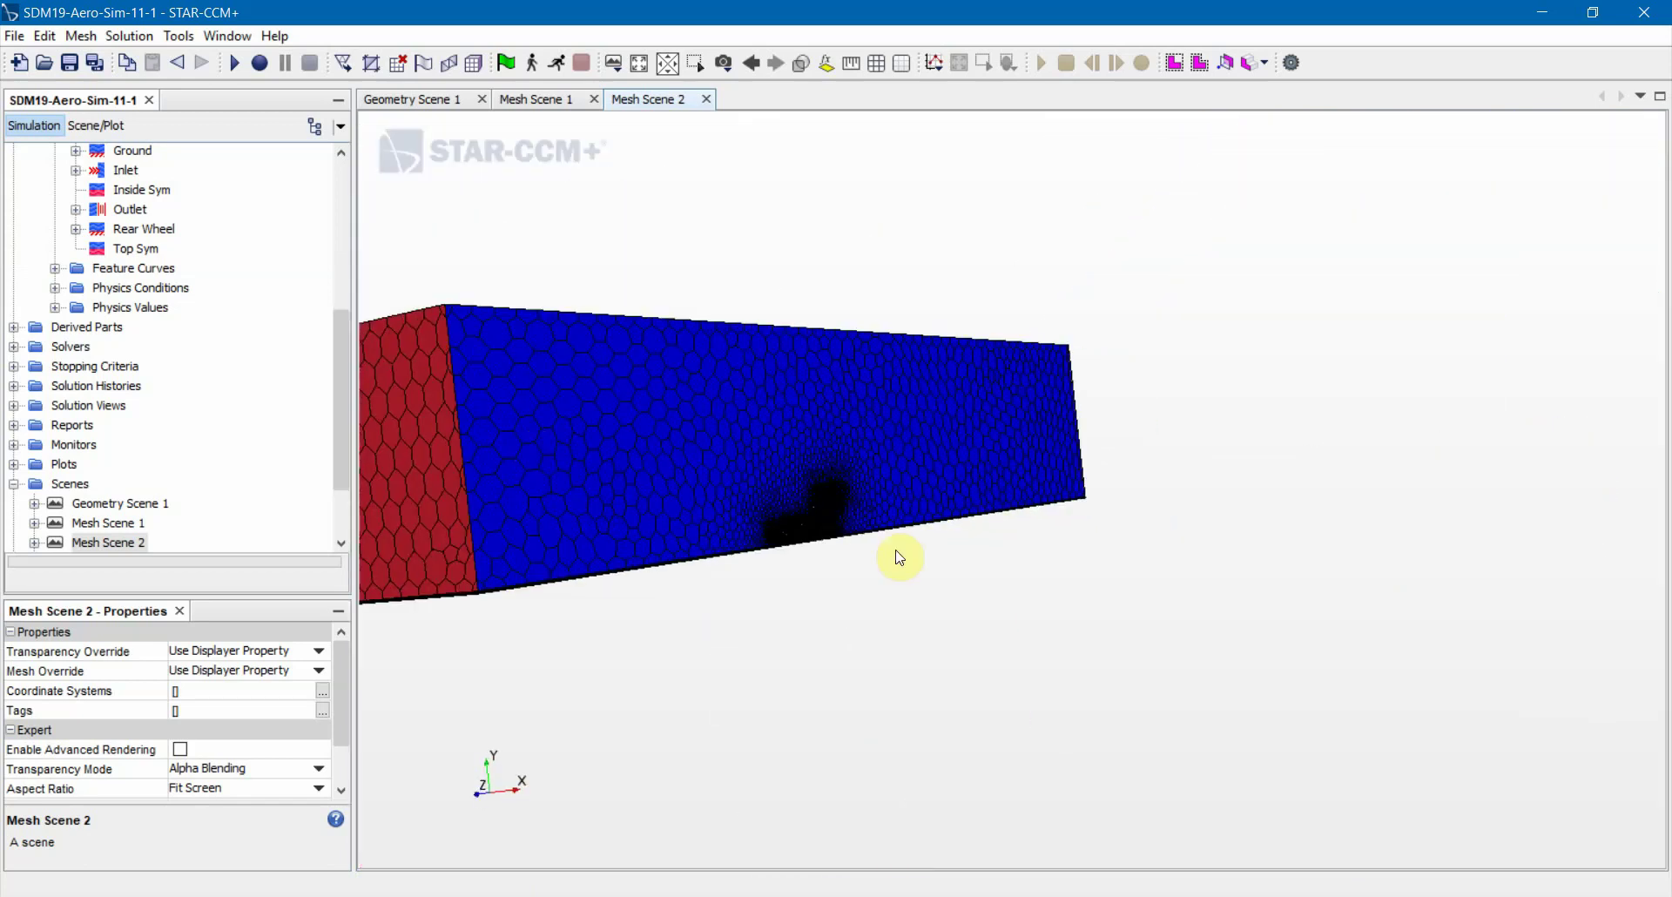
Examine the mesh around the driver and where the front wheel meets the ground
scroll(787, 491, "up", 10)
left_click_drag(695, 562, 965, 578)
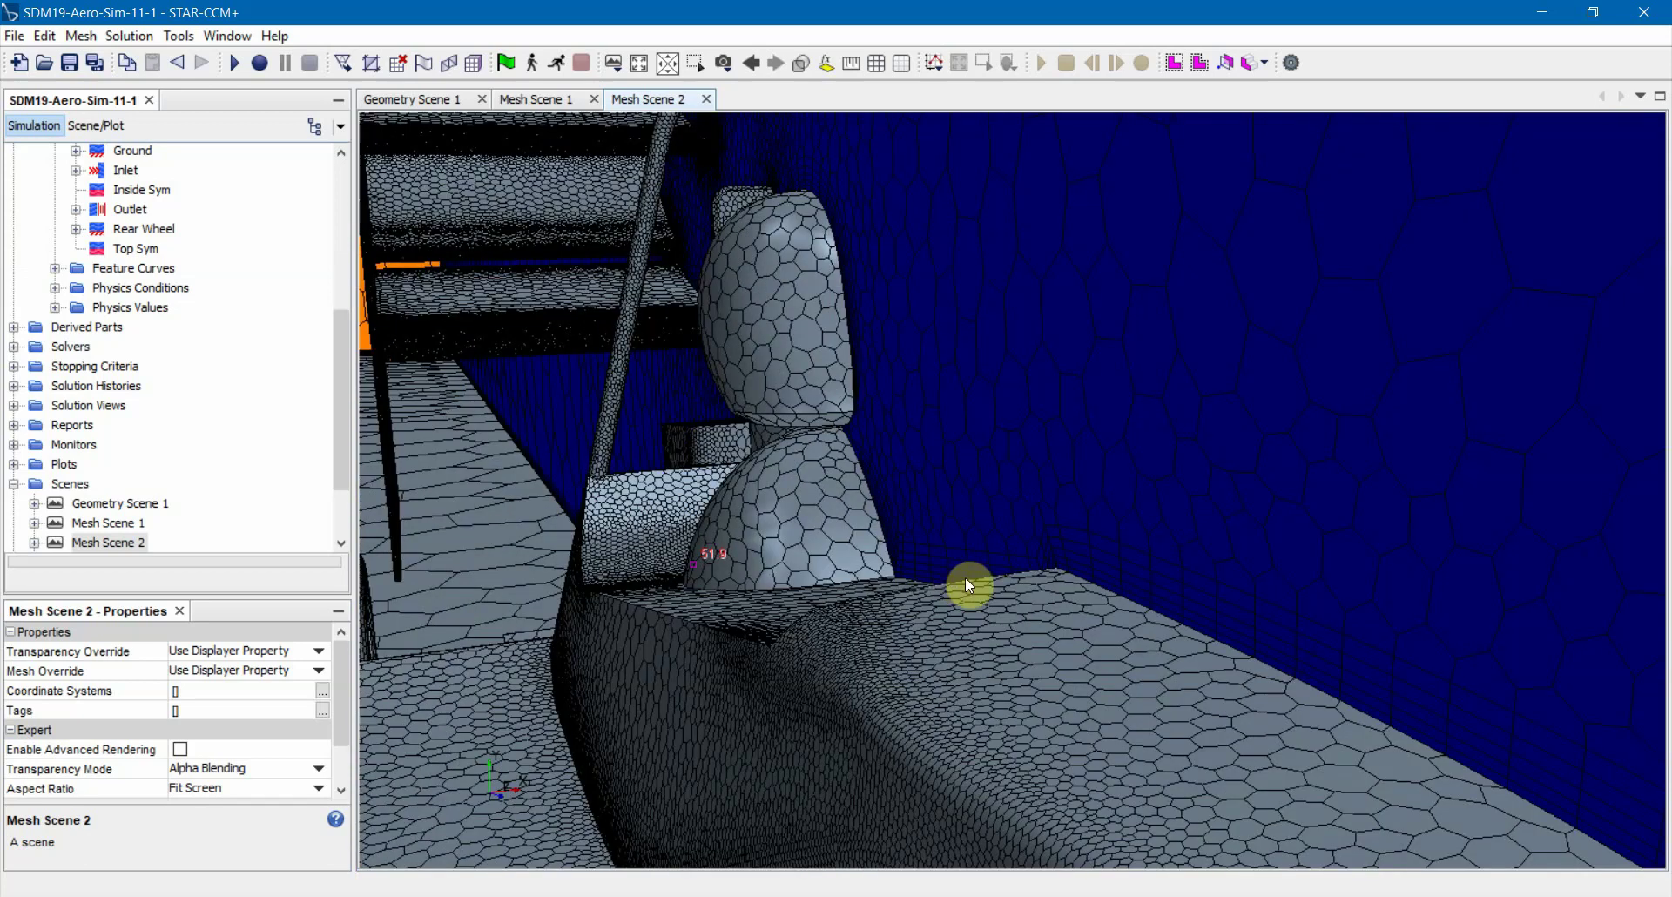
scroll(824, 549, "down", 6)
left_click_drag(807, 495, 766, 355)
scroll(779, 640, "up", 10)
scroll(707, 478, "down", 5)
scroll(707, 479, "up", 10)
left_click_drag(752, 384, 766, 443)
middle_click_drag(766, 442, 721, 650)
right_click_drag(721, 650, 817, 489)
scroll(771, 615, "up", 3)
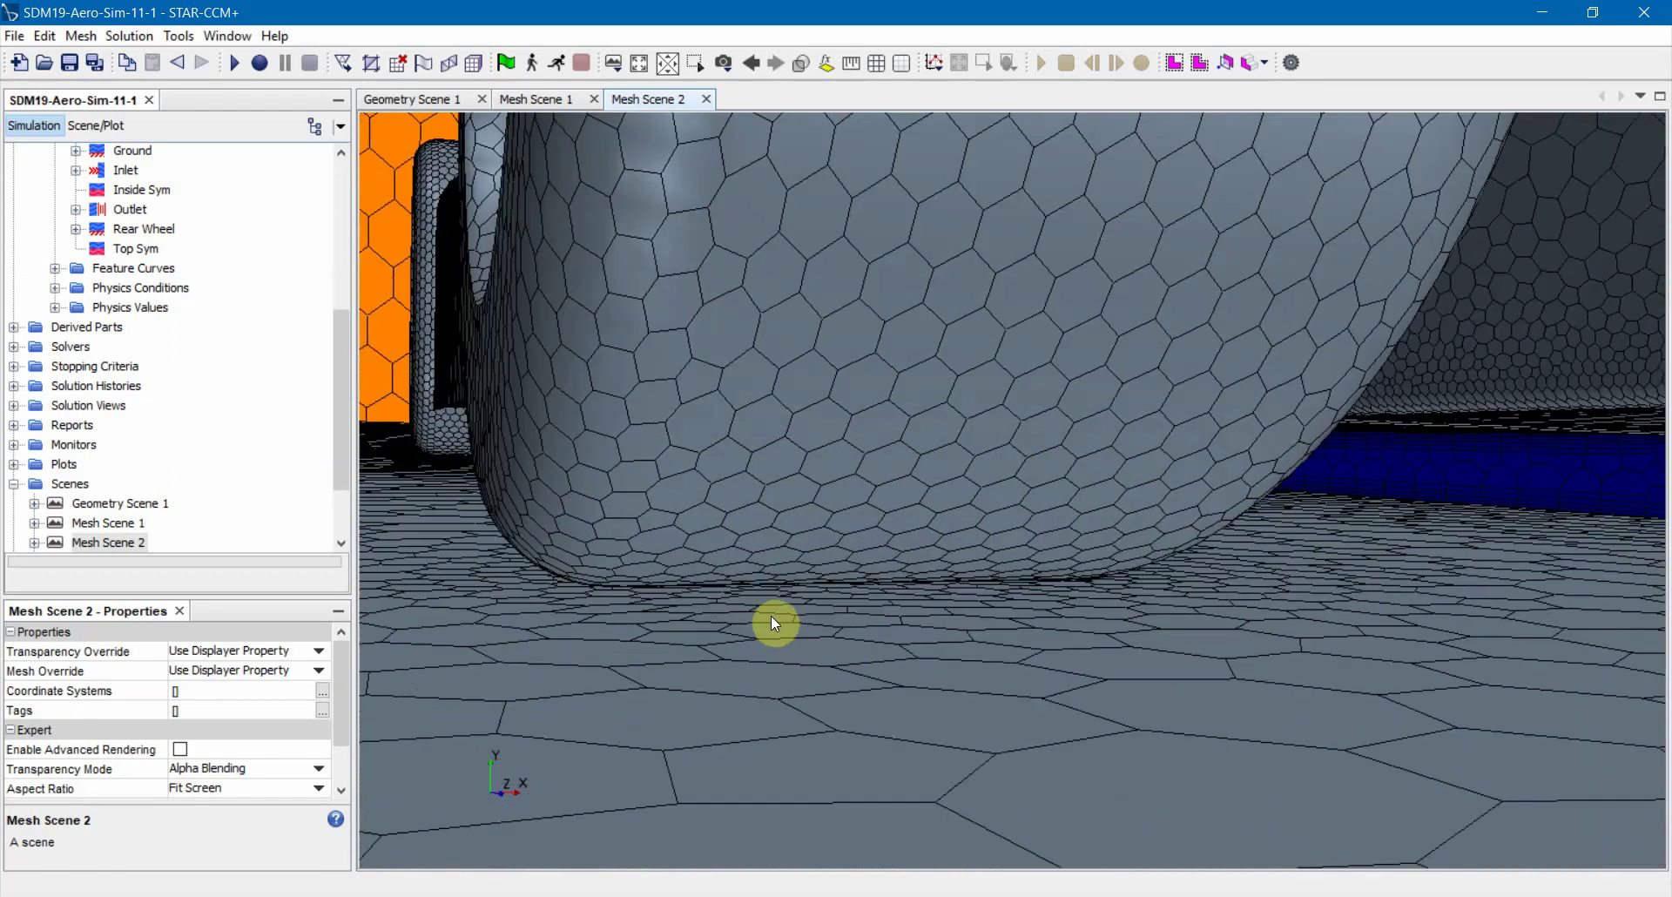
scroll(735, 592, "down", 2)
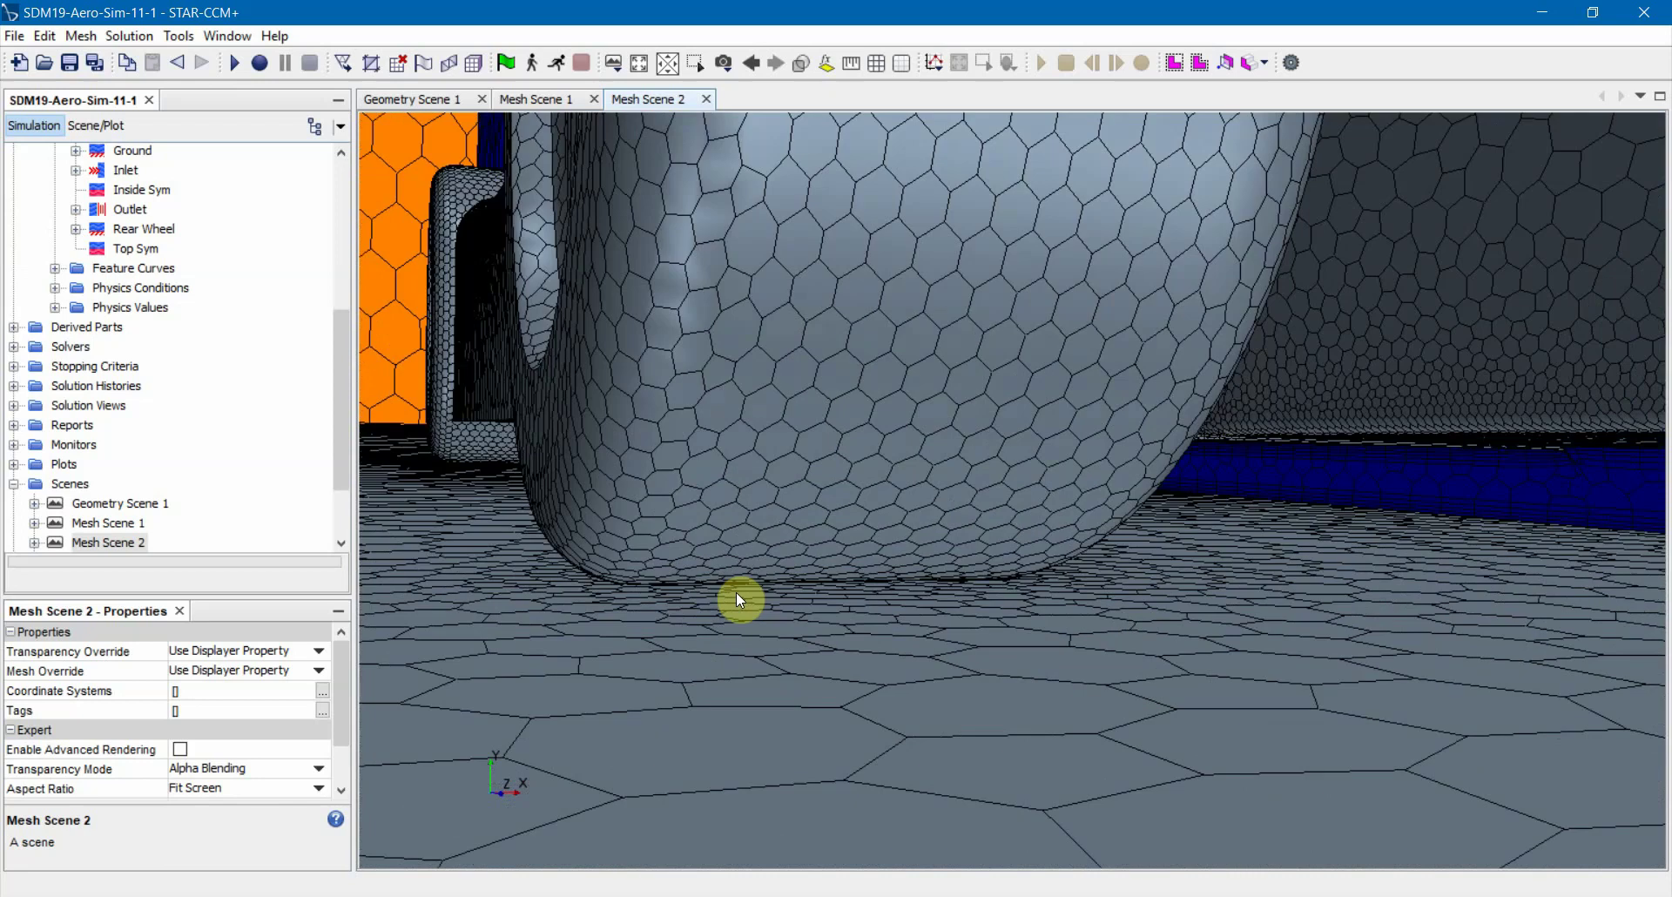
mouse_move(736, 593)
left_mouse_down()
mouse_move(759, 594)
mouse_move(739, 512)
mouse_move(781, 666)
mouse_move(750, 422)
mouse_move(737, 515)
mouse_move(750, 575)
mouse_move(798, 381)
mouse_move(798, 577)
left_mouse_up()
scroll(757, 599, "down", 1)
scroll(142, 339, "up", 6)
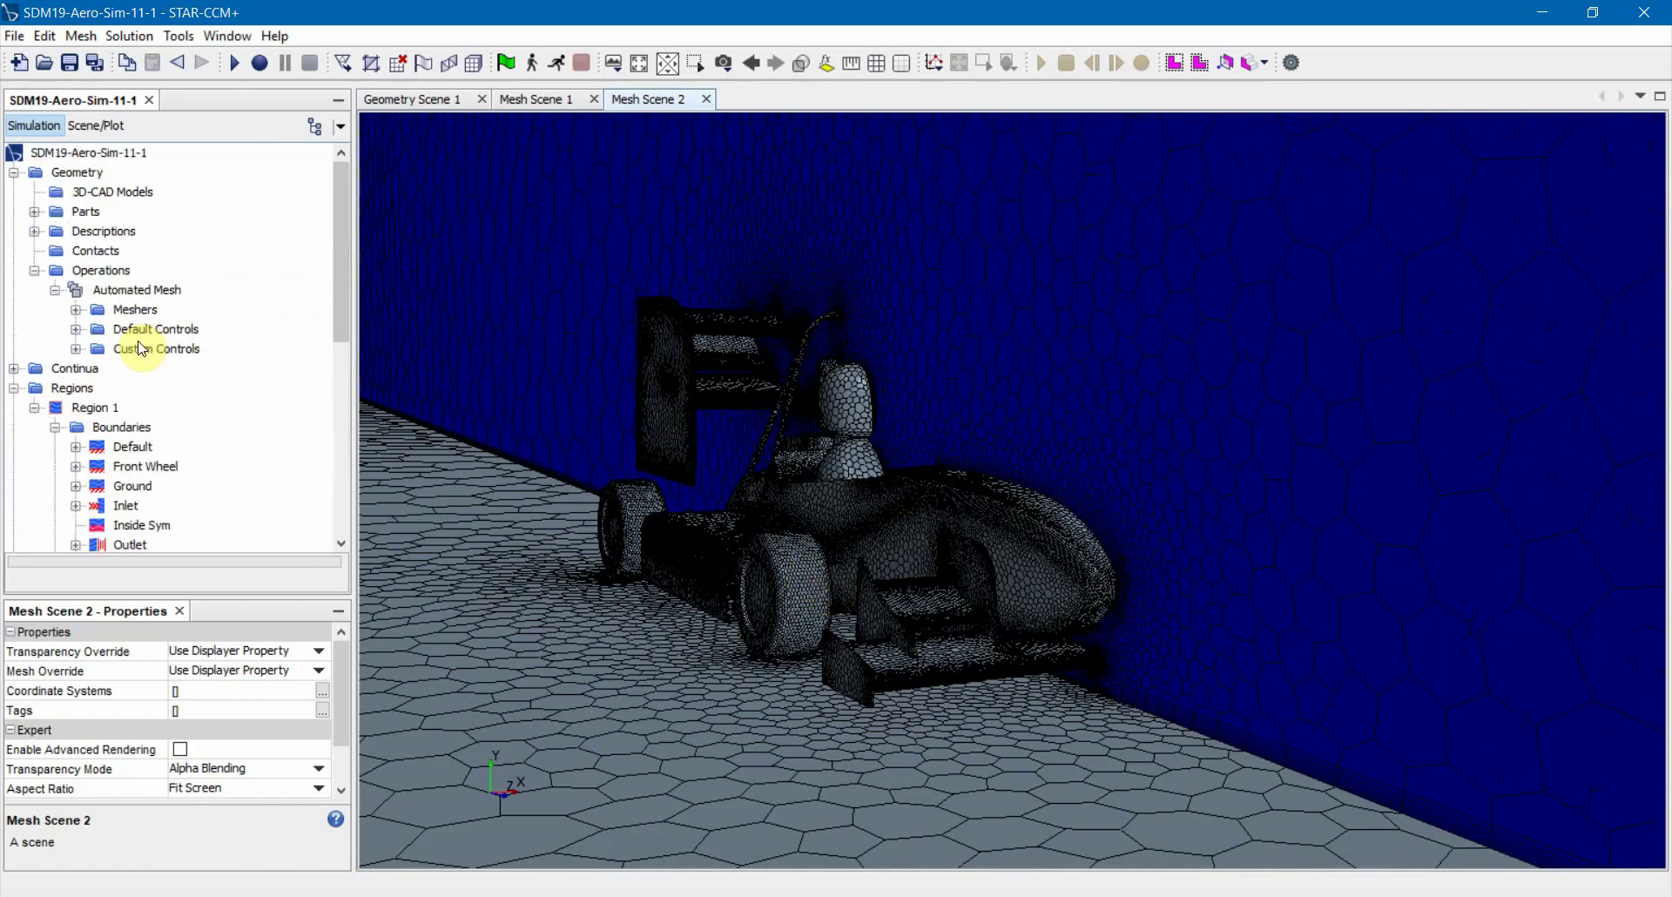
List the meshers of the Automated Mesh operation and review the mesher selection without changing it
left_click(76, 309)
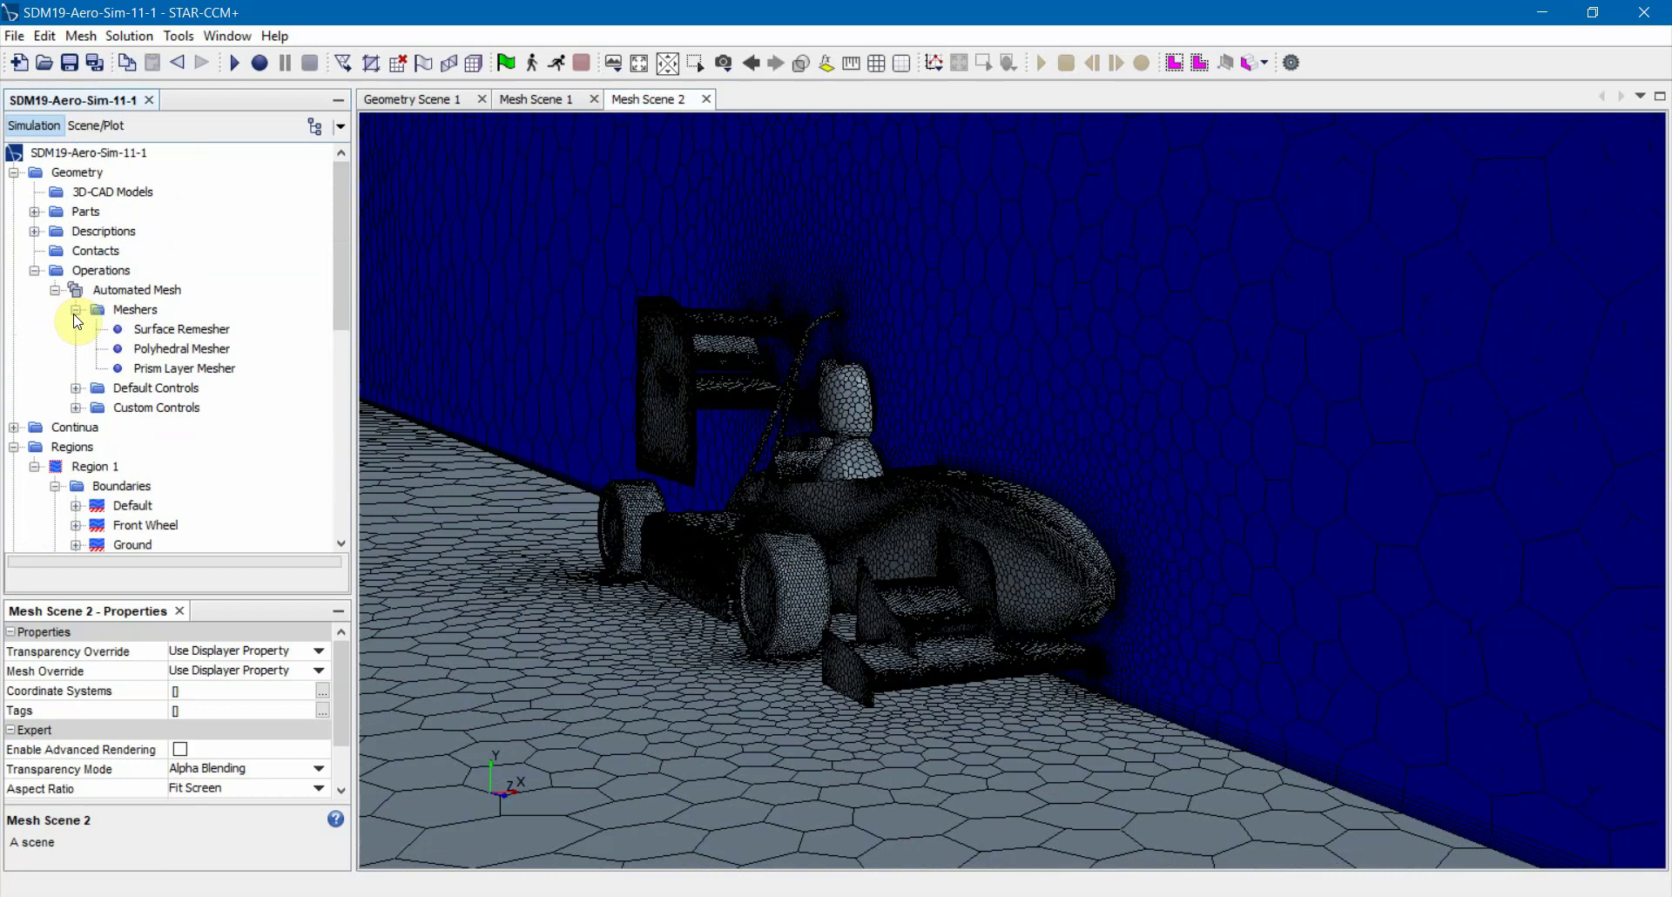
left_click(191, 330)
double_click(144, 308)
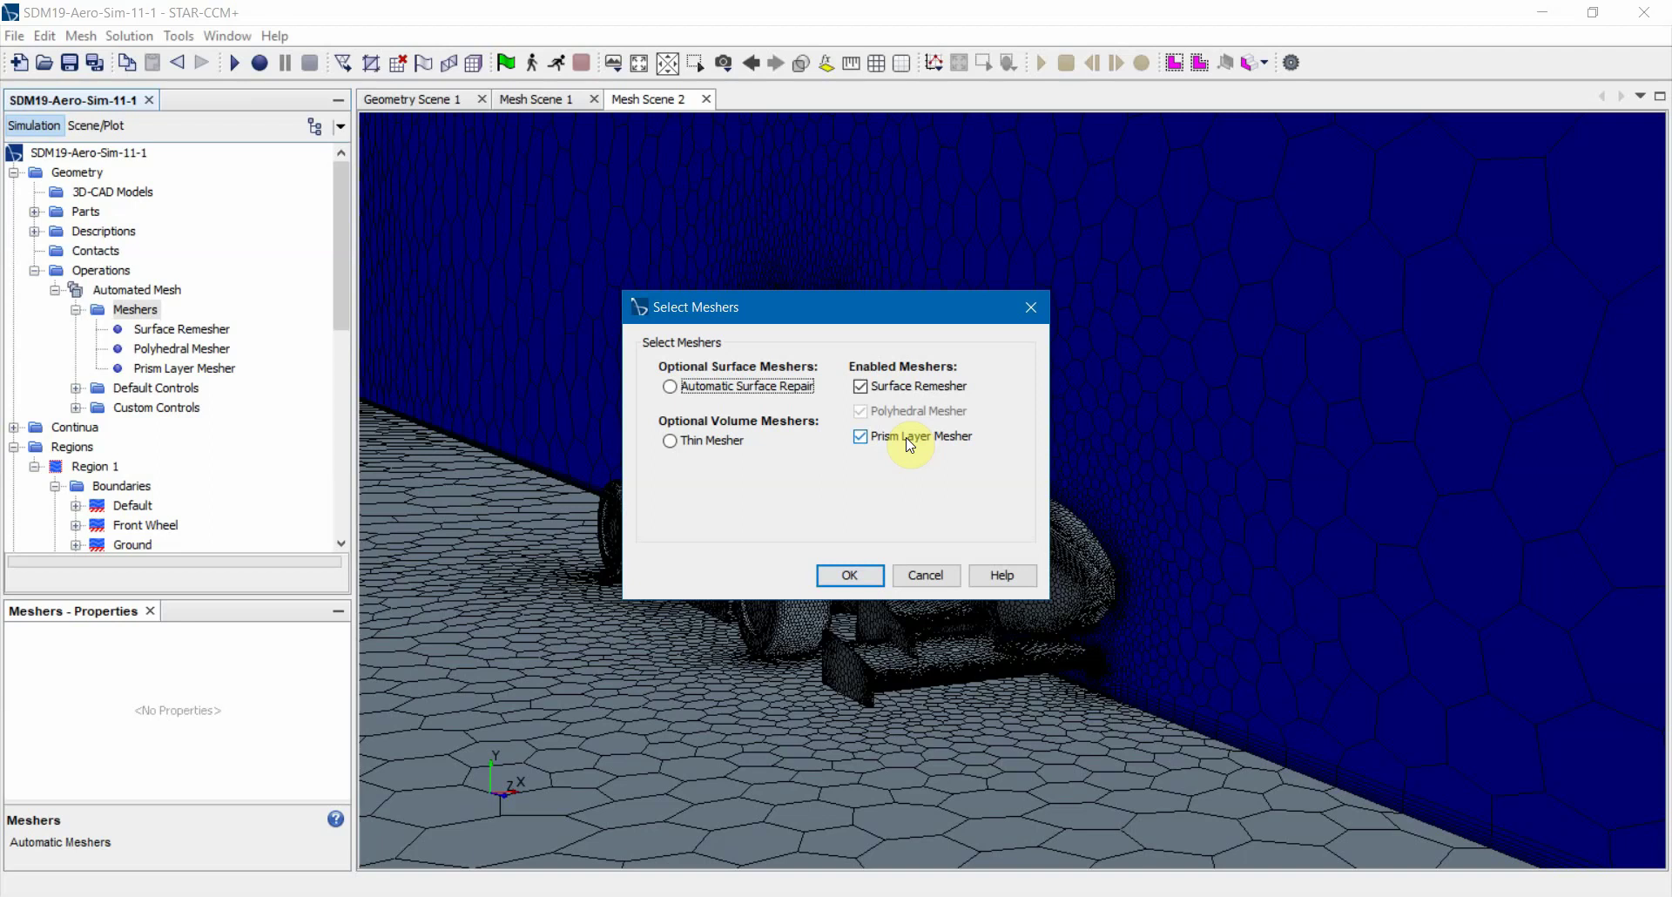
left_click(939, 582)
Examine the prism layers on the symmetry plane along the top of the nose and body
left_click_drag(1099, 571, 599, 548)
right_click_drag(1428, 524, 944, 472)
scroll(947, 478, "up", 5)
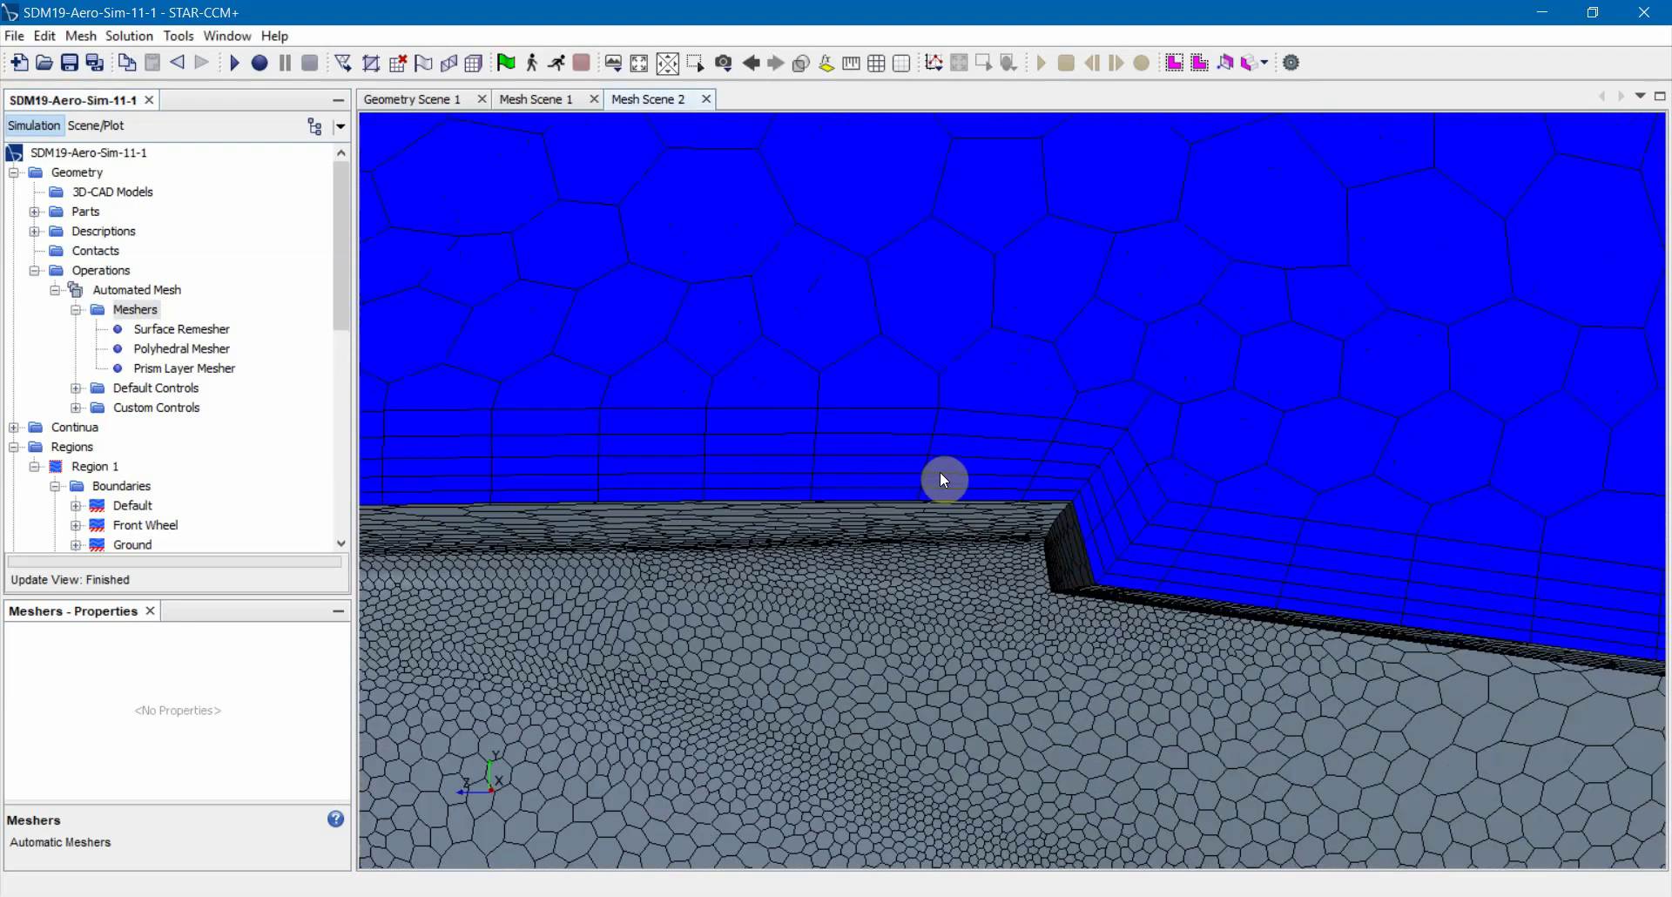
scroll(849, 439, "down", 6)
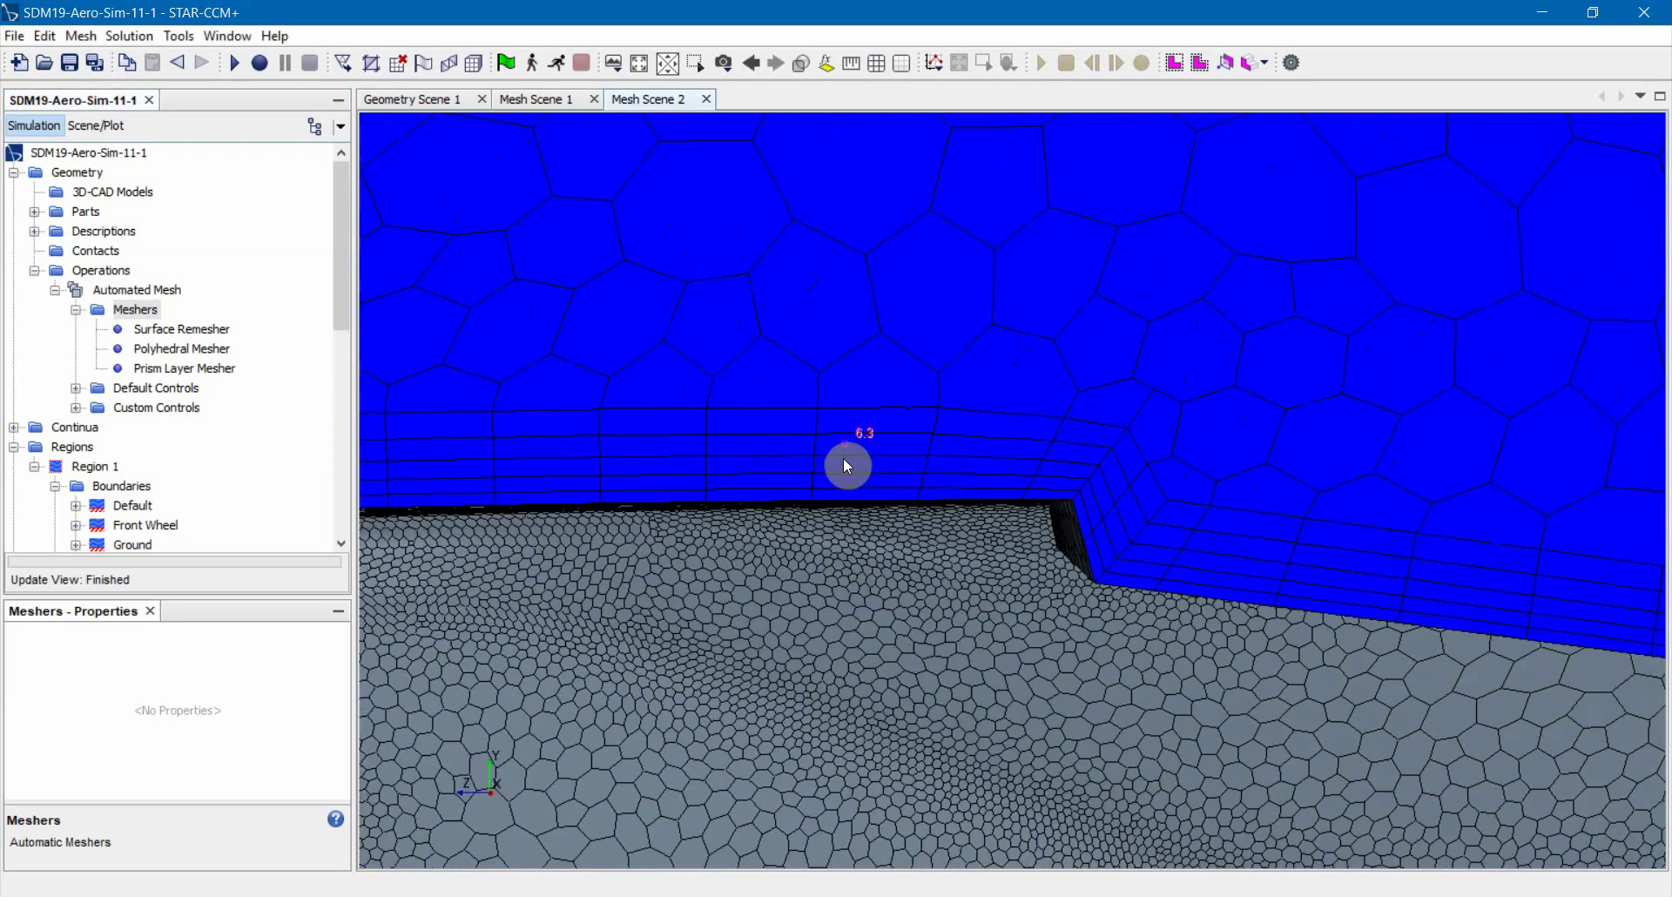
scroll(837, 474, "down", 2)
scroll(743, 458, "up", 6)
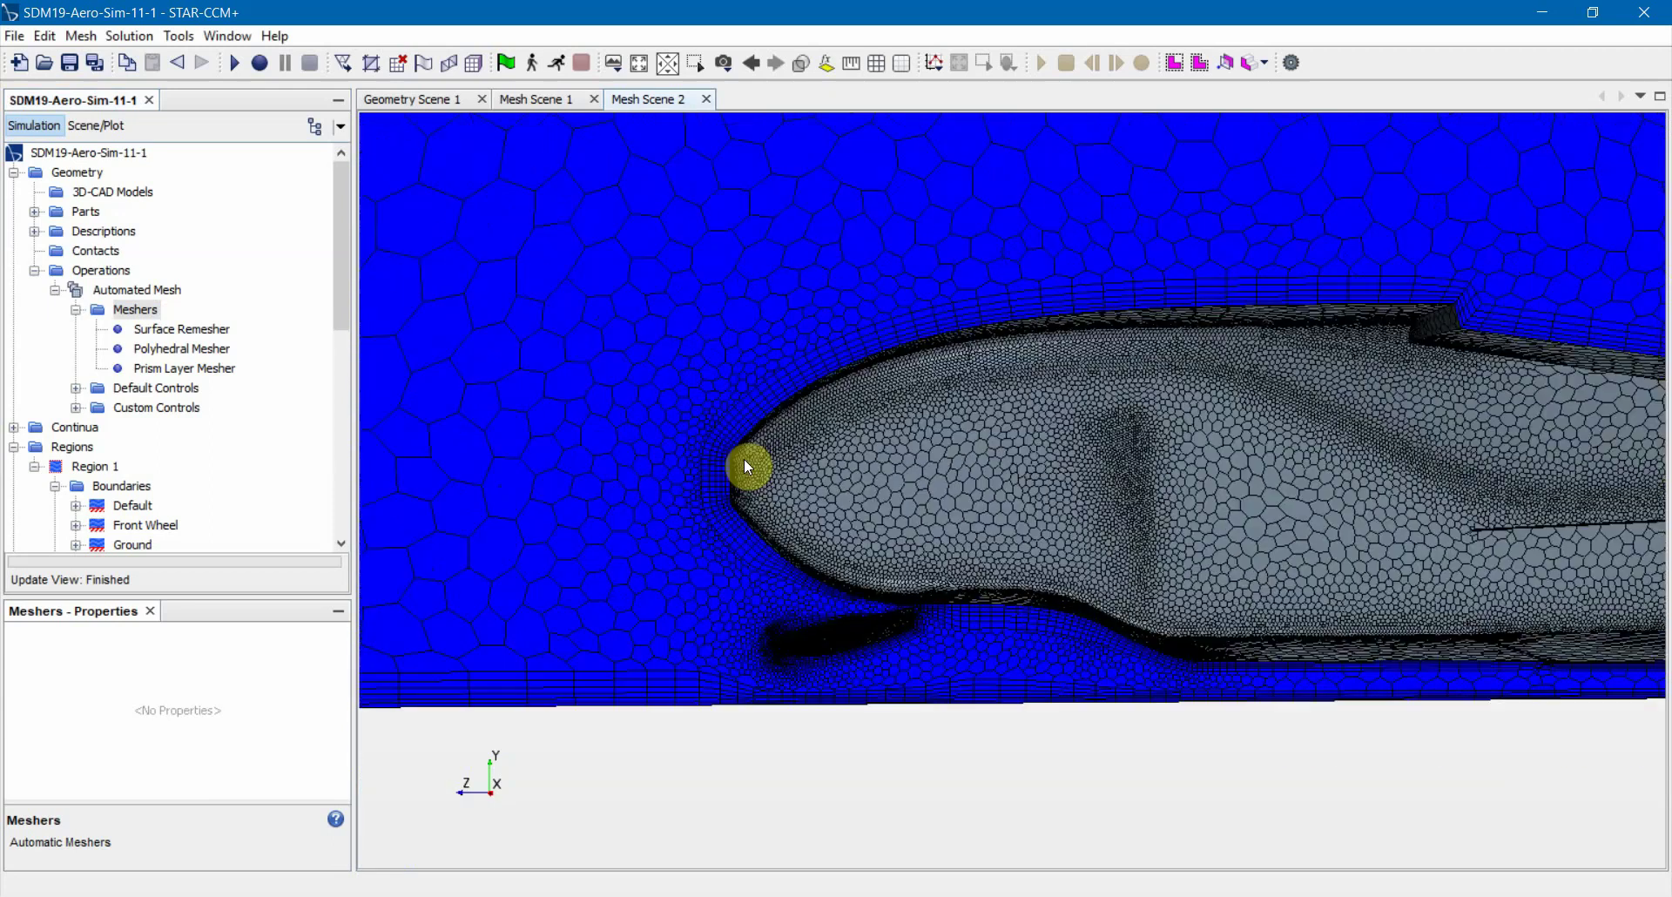
Examine the prism layers around the front wing section, beneath the nose and along the ground
right_click_drag(725, 575, 687, 520)
right_click_drag(895, 740, 598, 458)
scroll(945, 592, "up", 3)
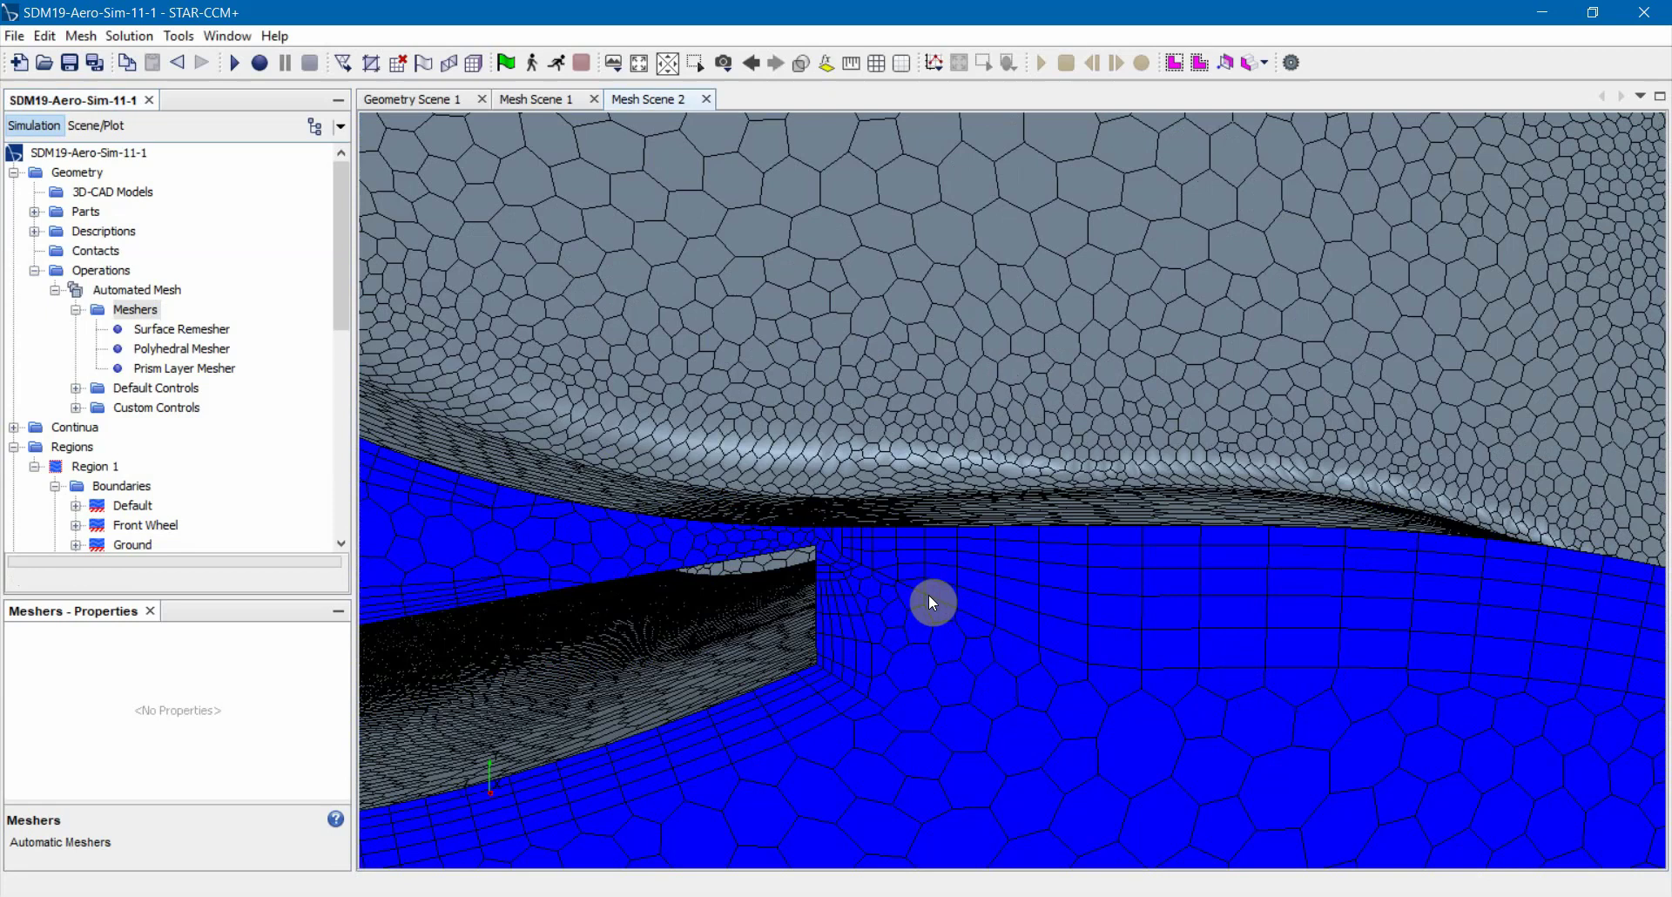
scroll(928, 594, "down", 5)
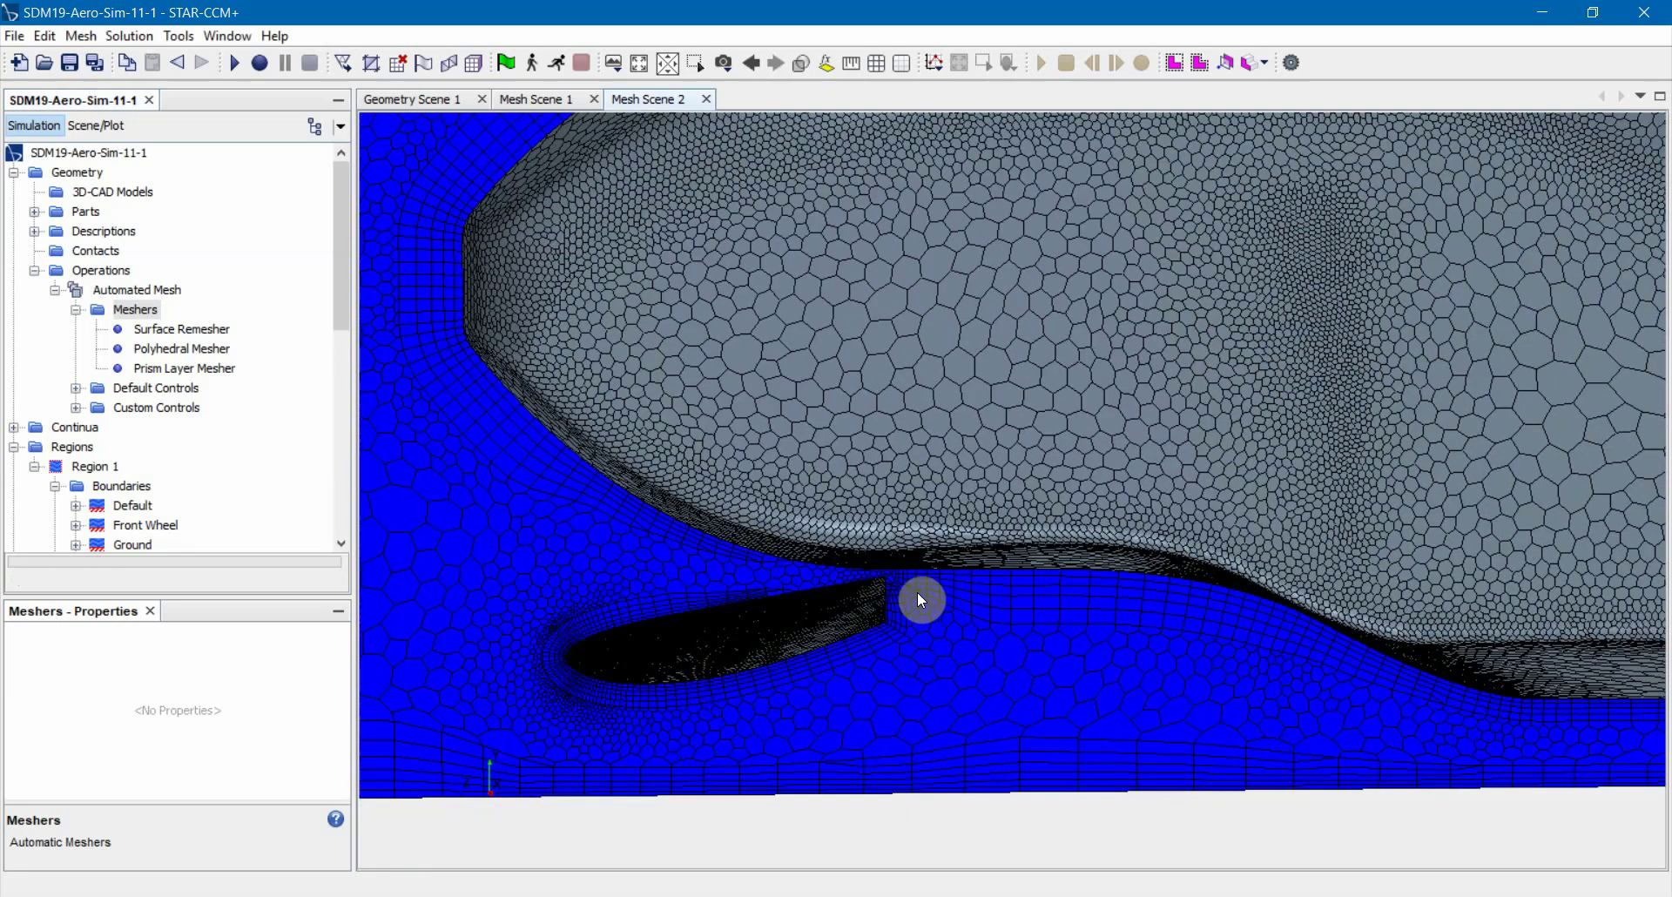
left_click_drag(921, 596, 1411, 584)
left_click_drag(937, 576, 769, 609)
scroll(1026, 620, "up", 5)
scroll(1020, 619, "down", 5)
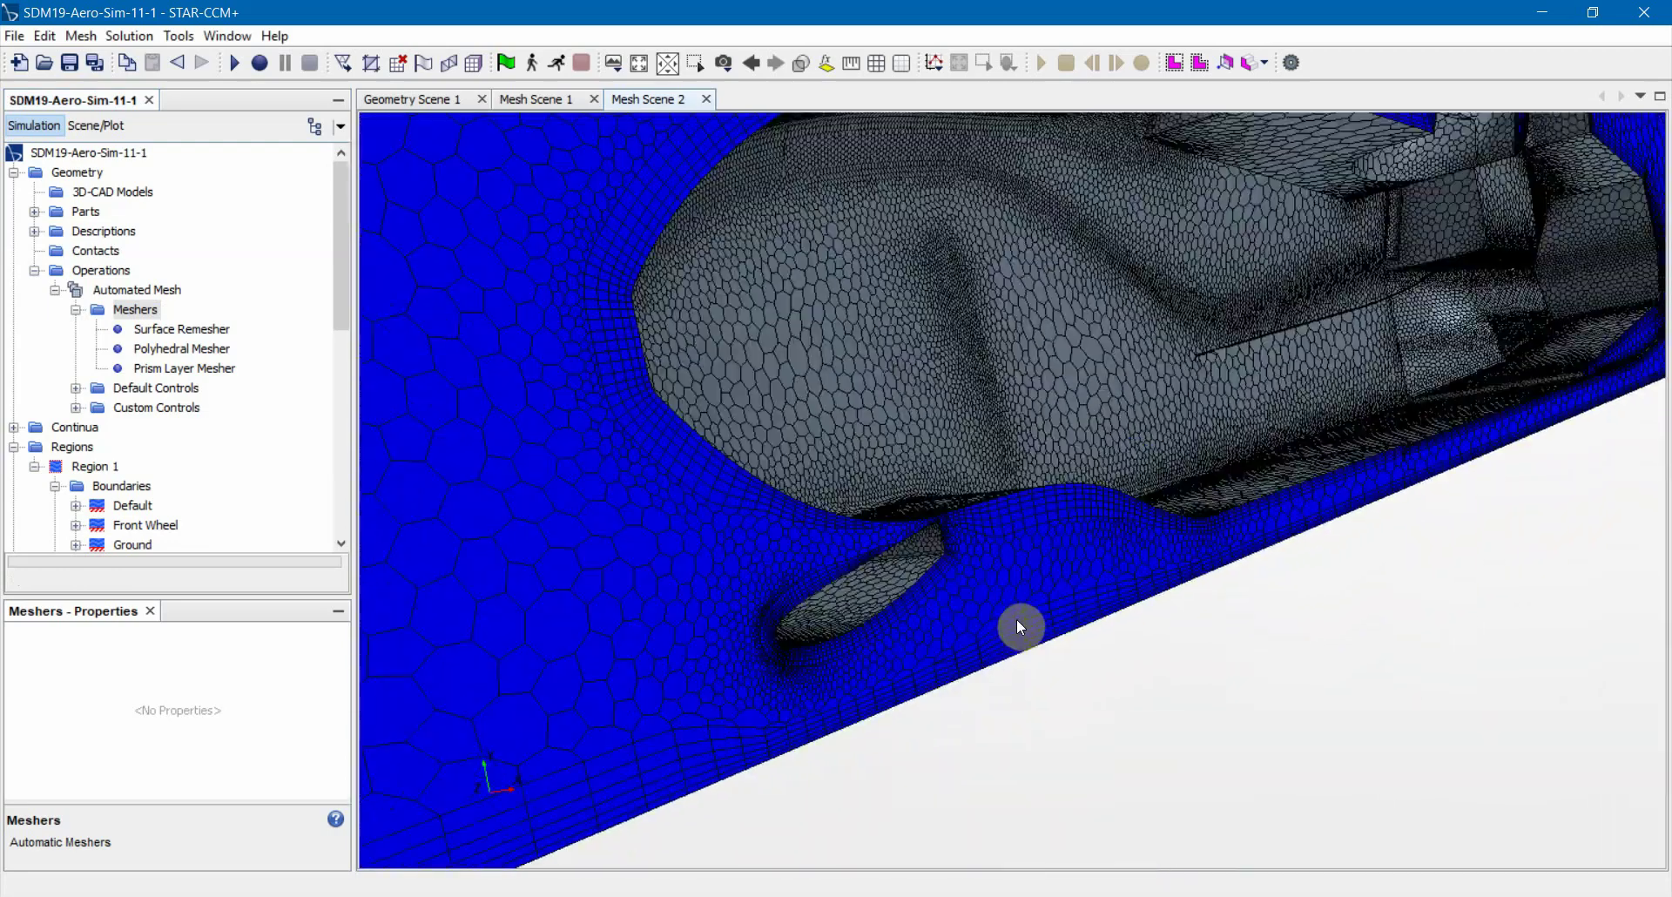
left_click_drag(903, 599, 784, 496)
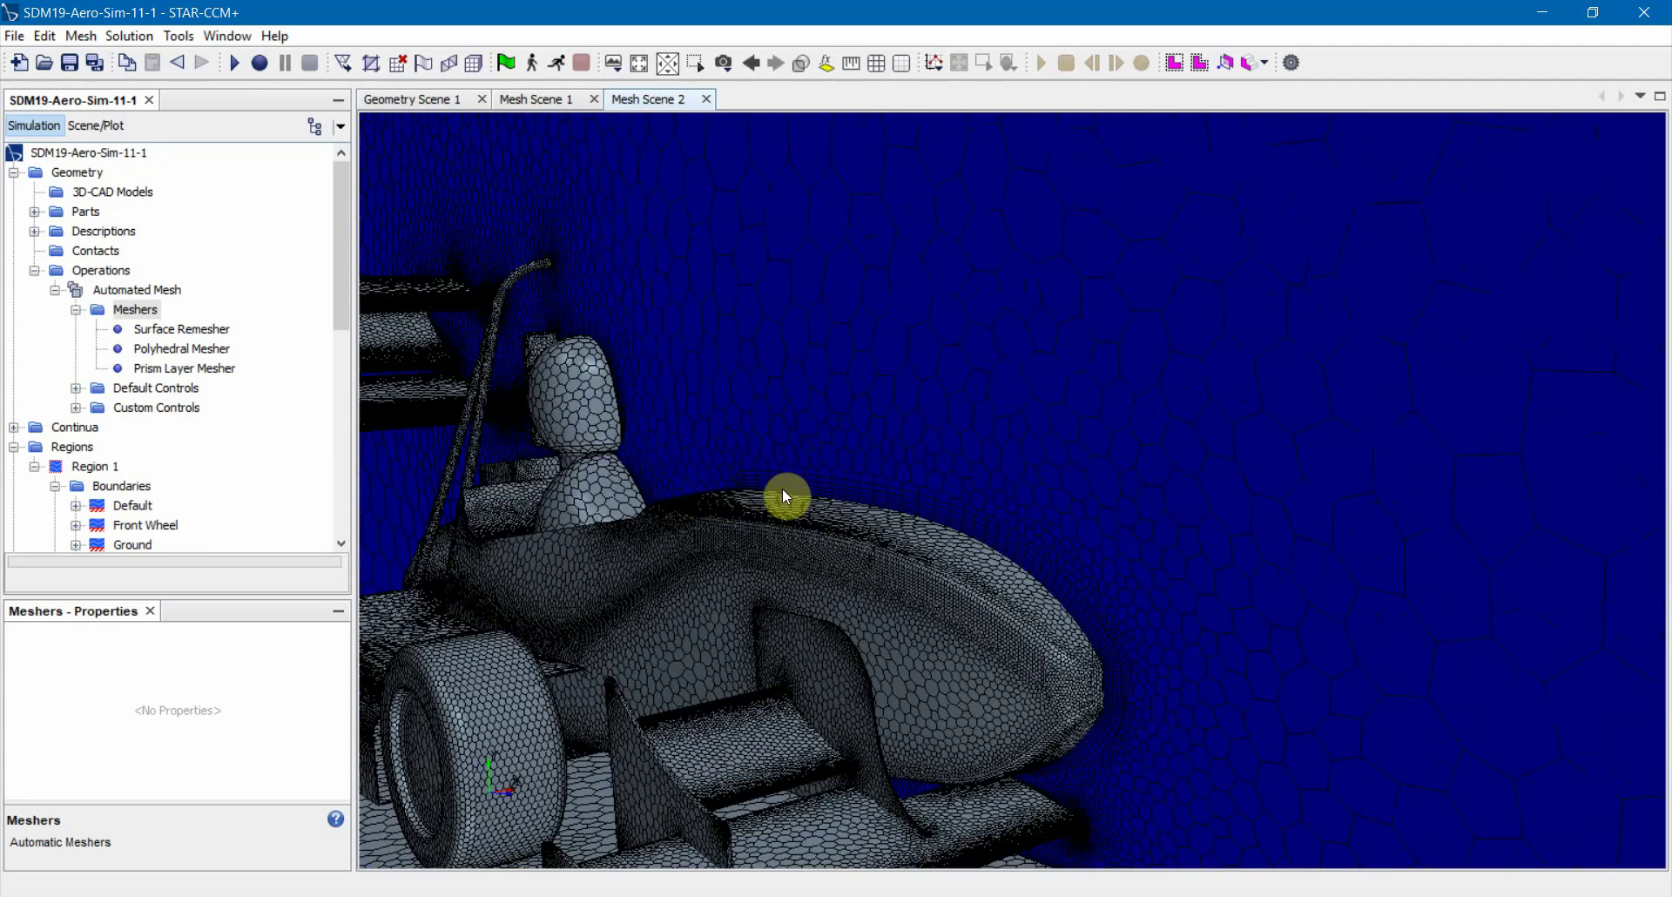
Expand the mesh default controls and review Base Size, CAD Projection, Target Surface Size and Surface Curvature
left_click(76, 388)
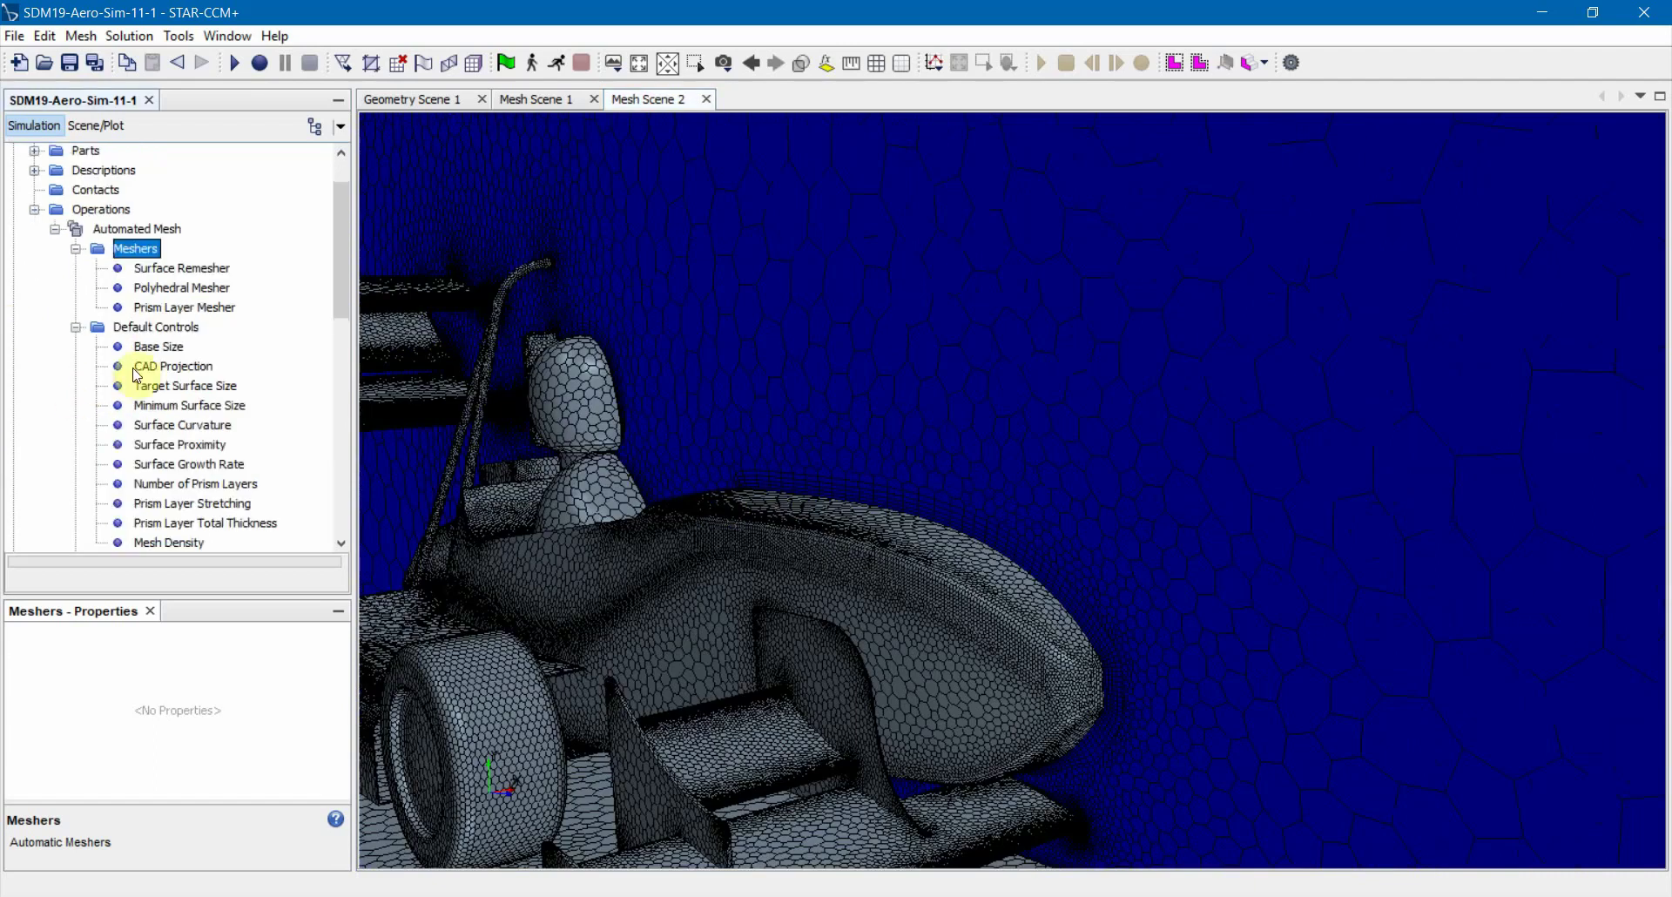
left_click(151, 328)
scroll(151, 333, "down", 1)
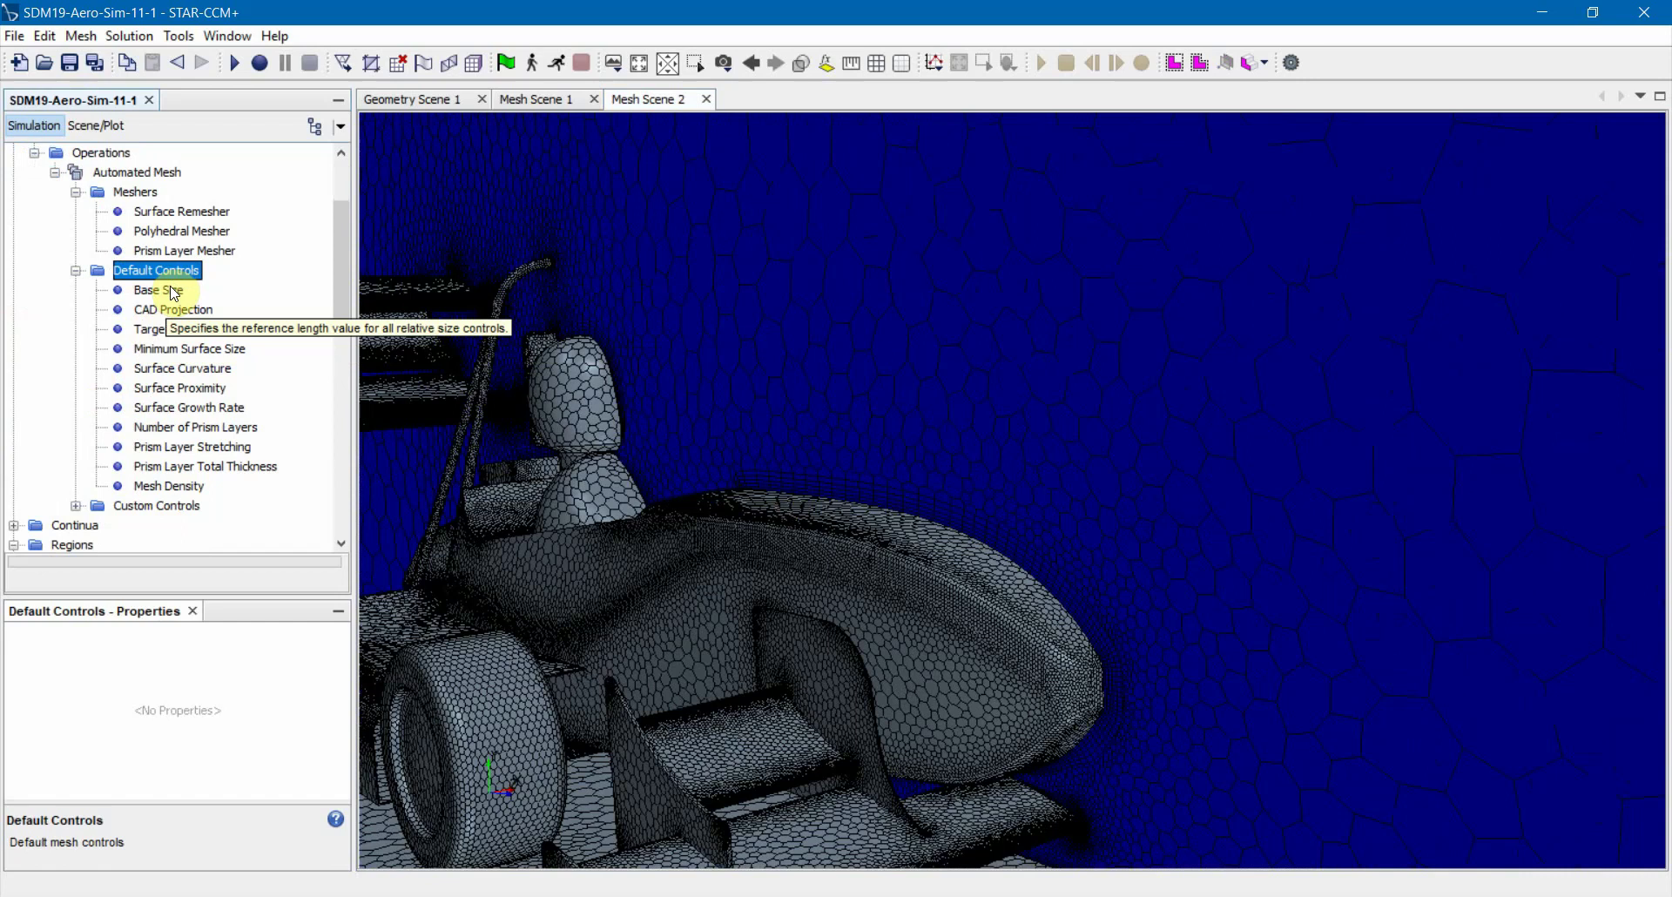
left_click(171, 293)
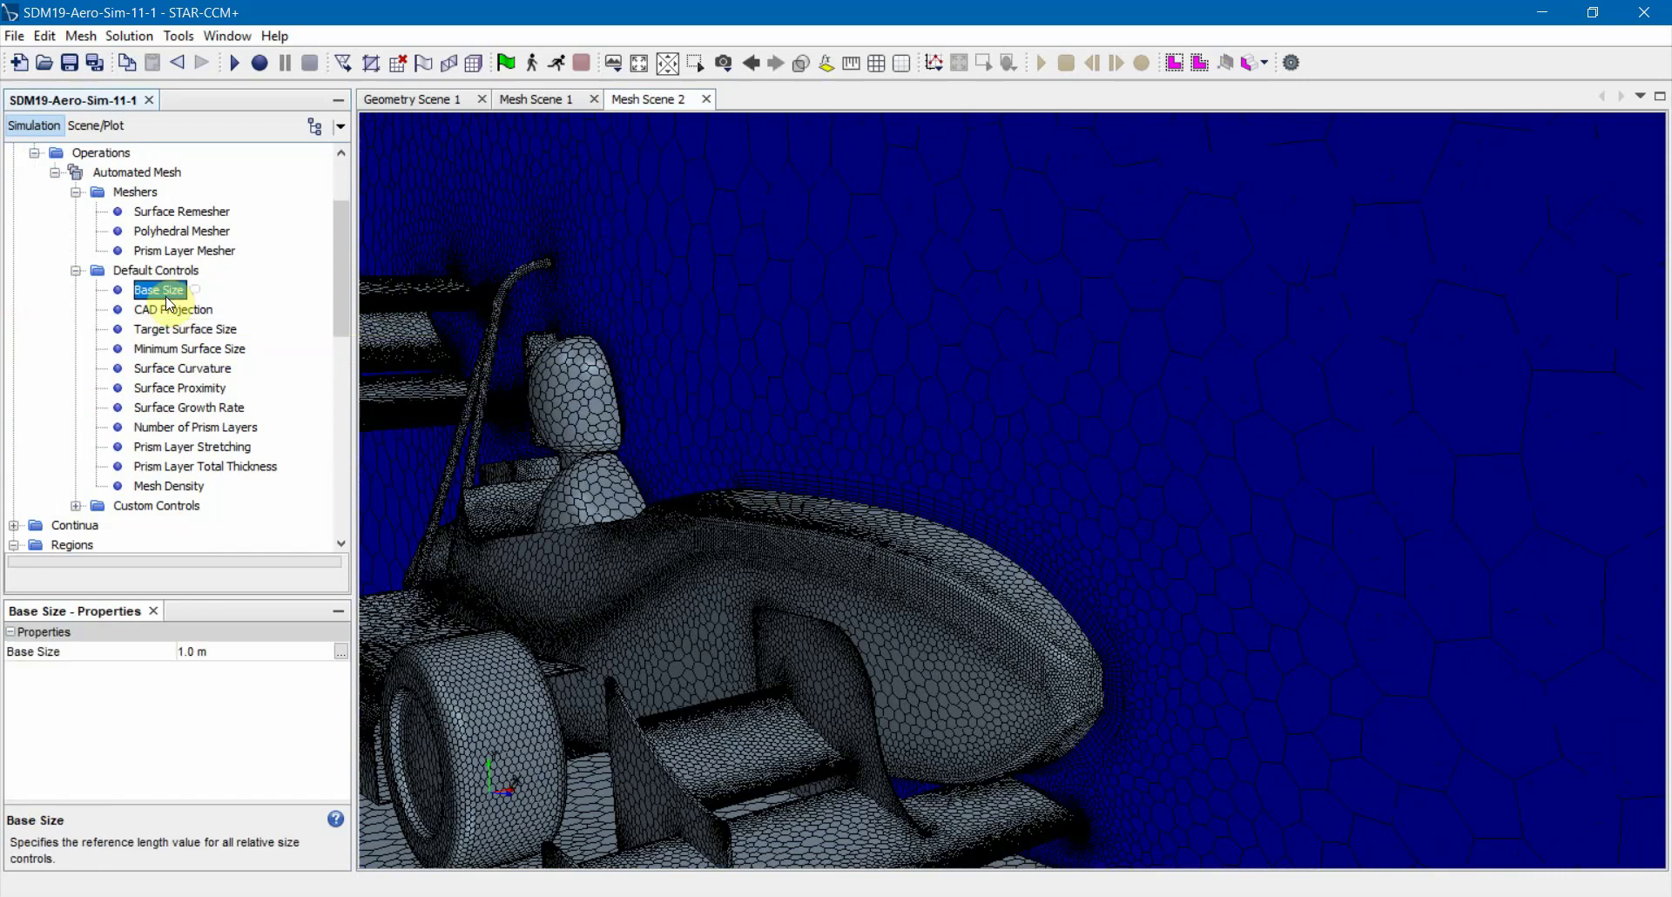
left_click(170, 312)
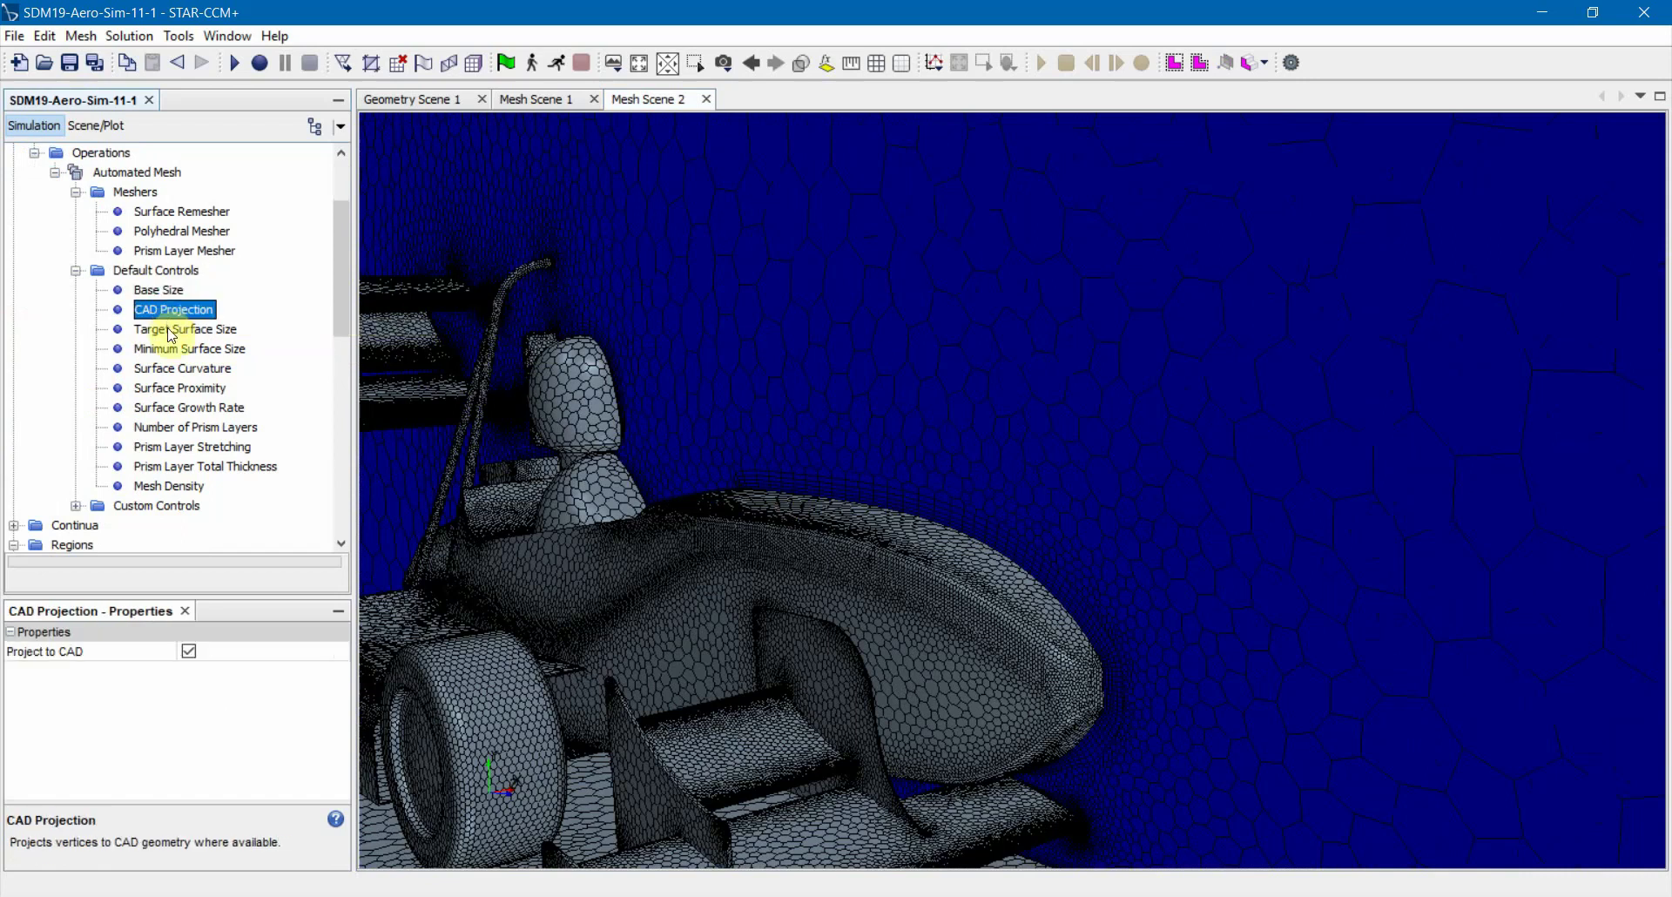
left_click(171, 331)
left_click(179, 367)
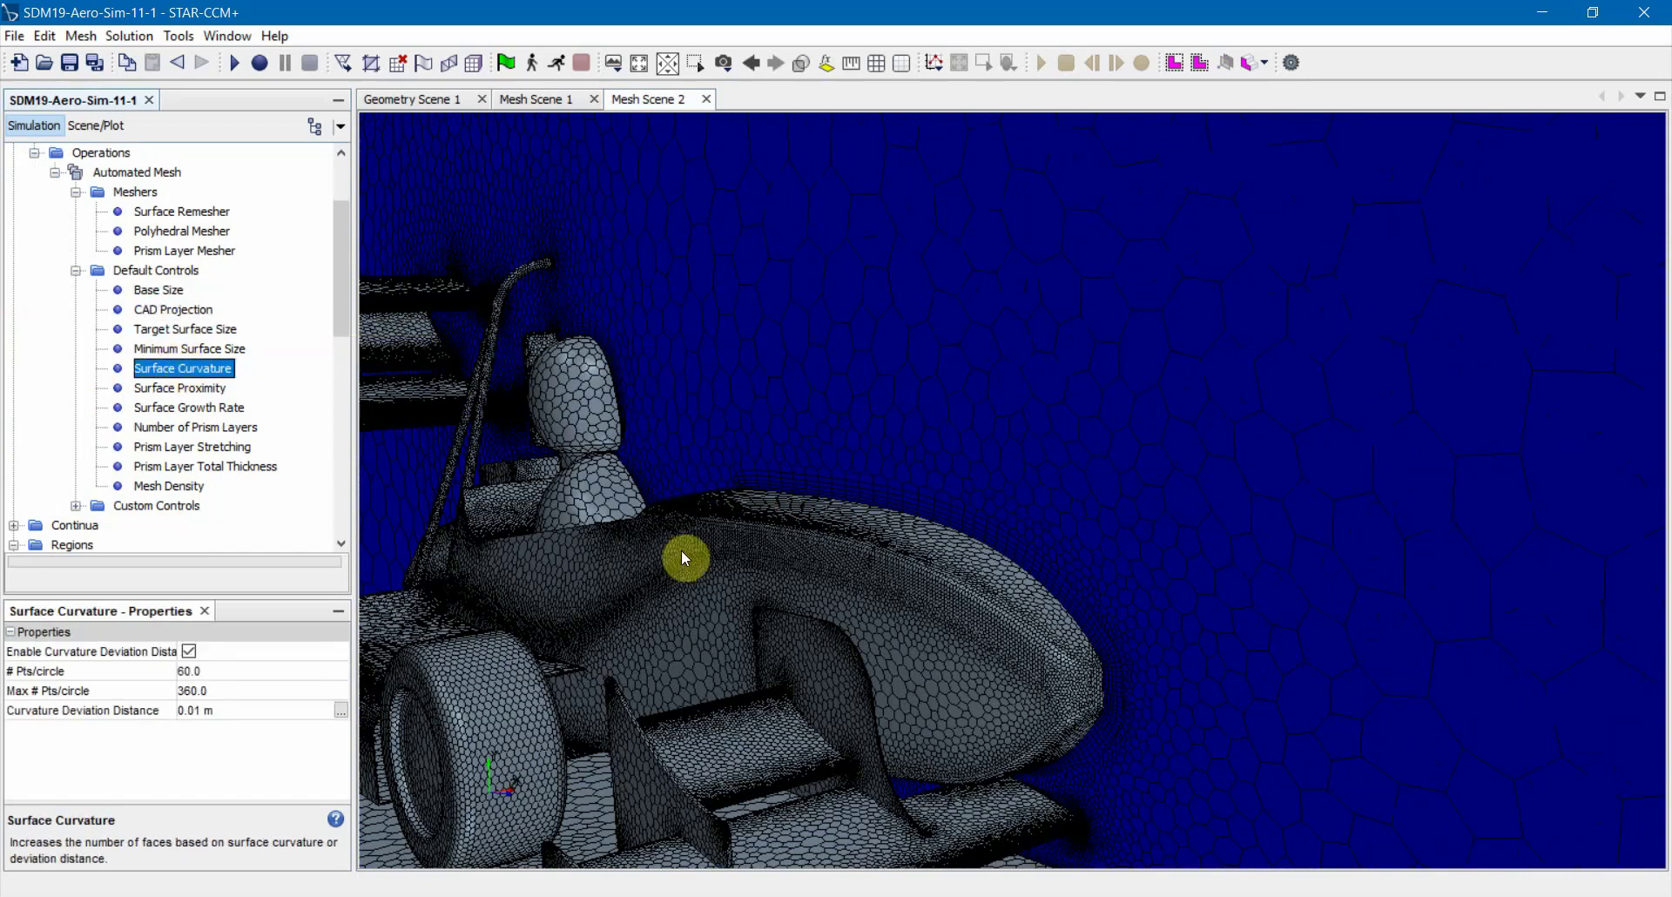
Examine the curvature-based mesh refinement along the edge of the front wing
left_click_drag(681, 550, 991, 542)
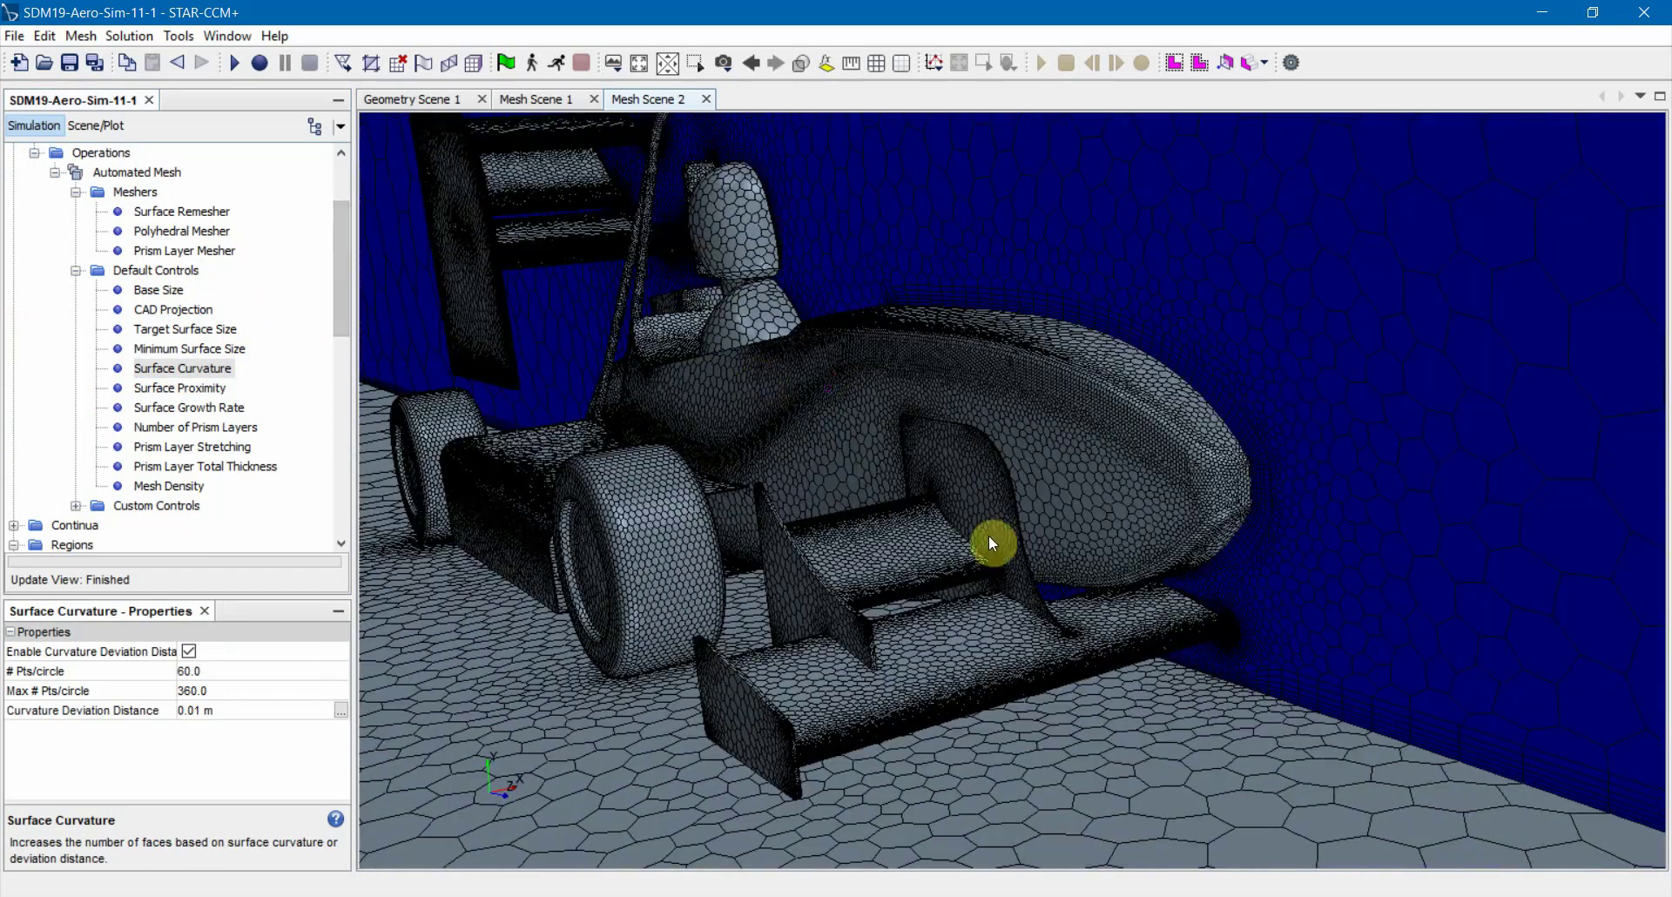
scroll(836, 632, "up", 10)
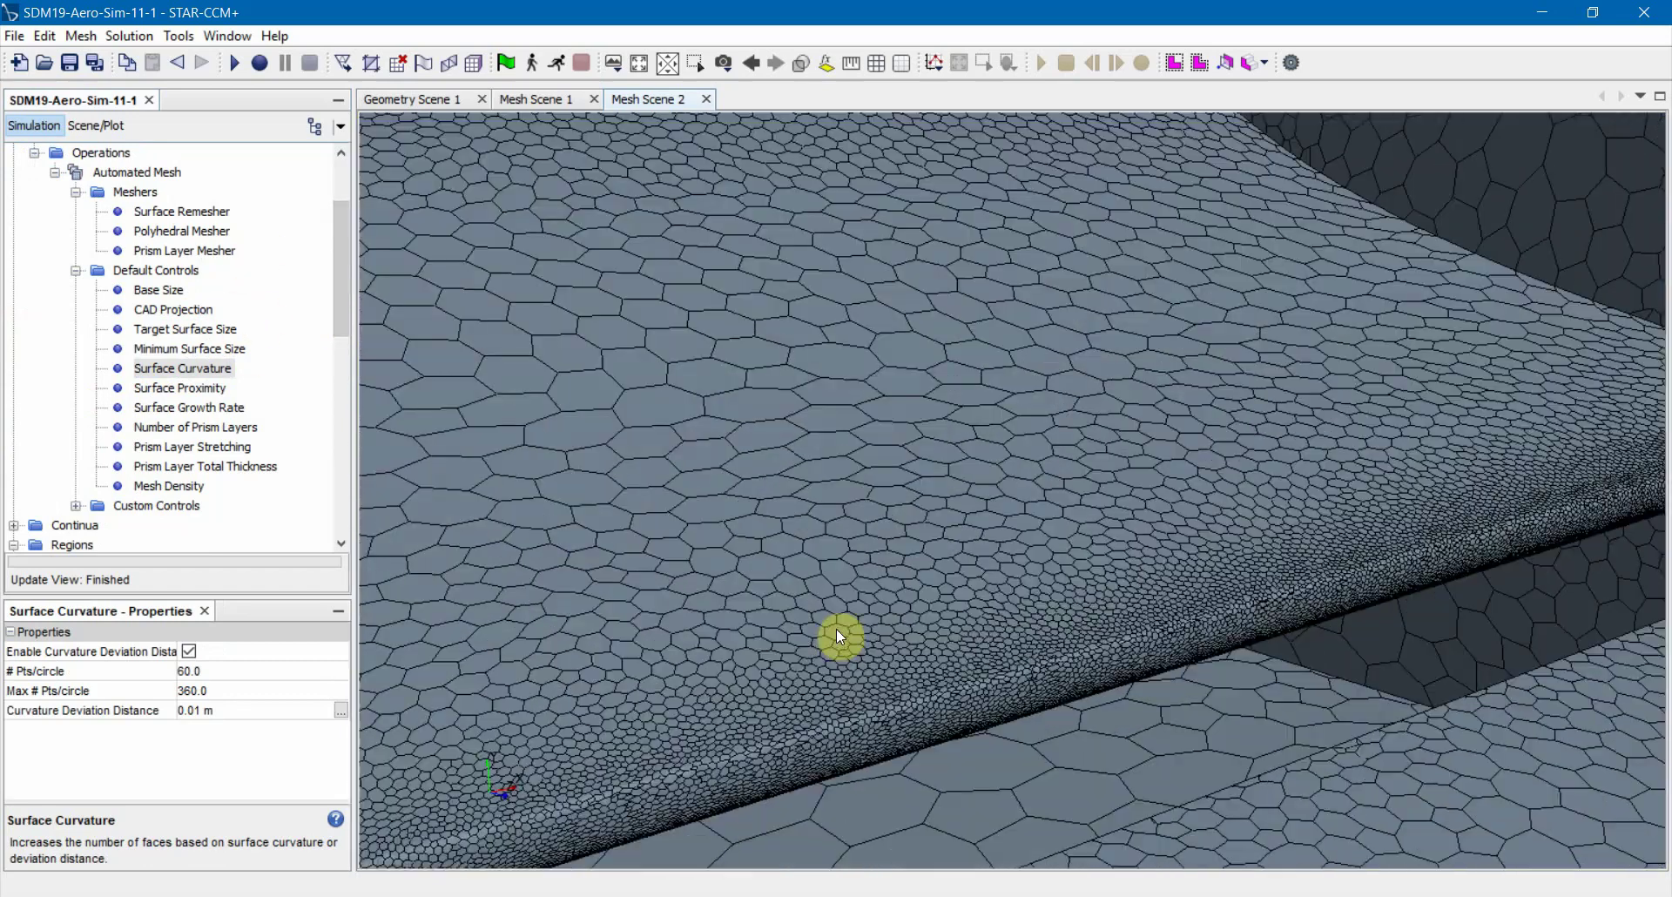
scroll(836, 629, "down", 10)
Review the CAD Projection and Base Size controls again, and list the custom controls of the Automated Mesh operation
left_click(172, 309)
left_click(157, 292)
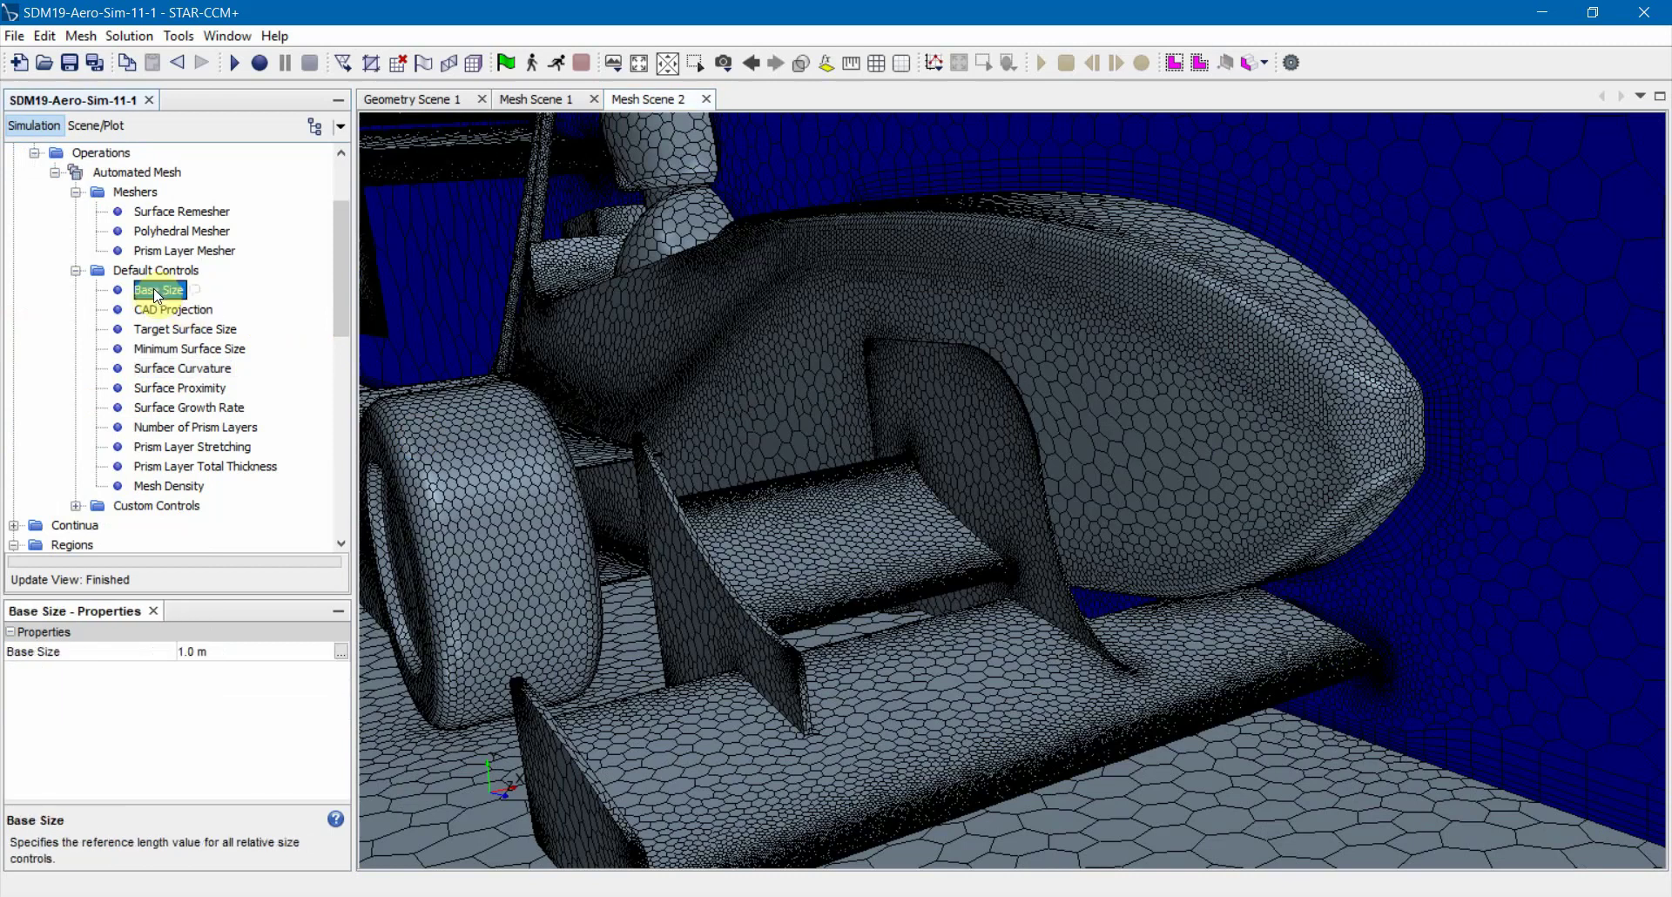
left_click(76, 506)
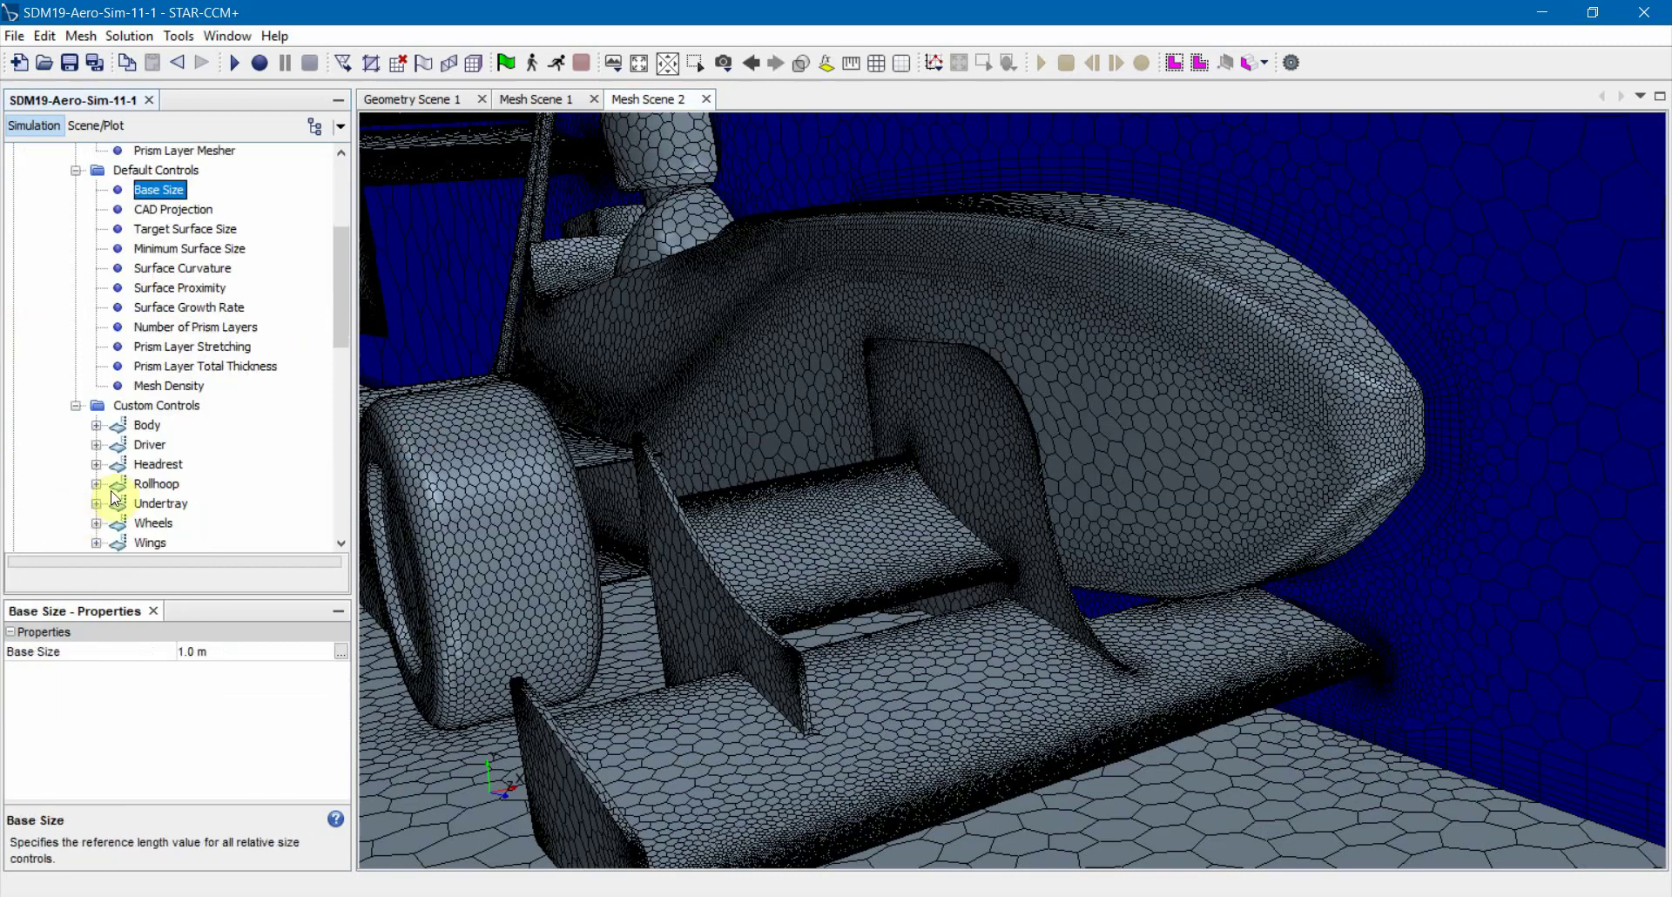
Highlight the Body custom control's surfaces on the car and check the options for adding a new custom control
scroll(217, 436, "down", 3)
left_click(150, 311)
scroll(738, 418, "down", 3)
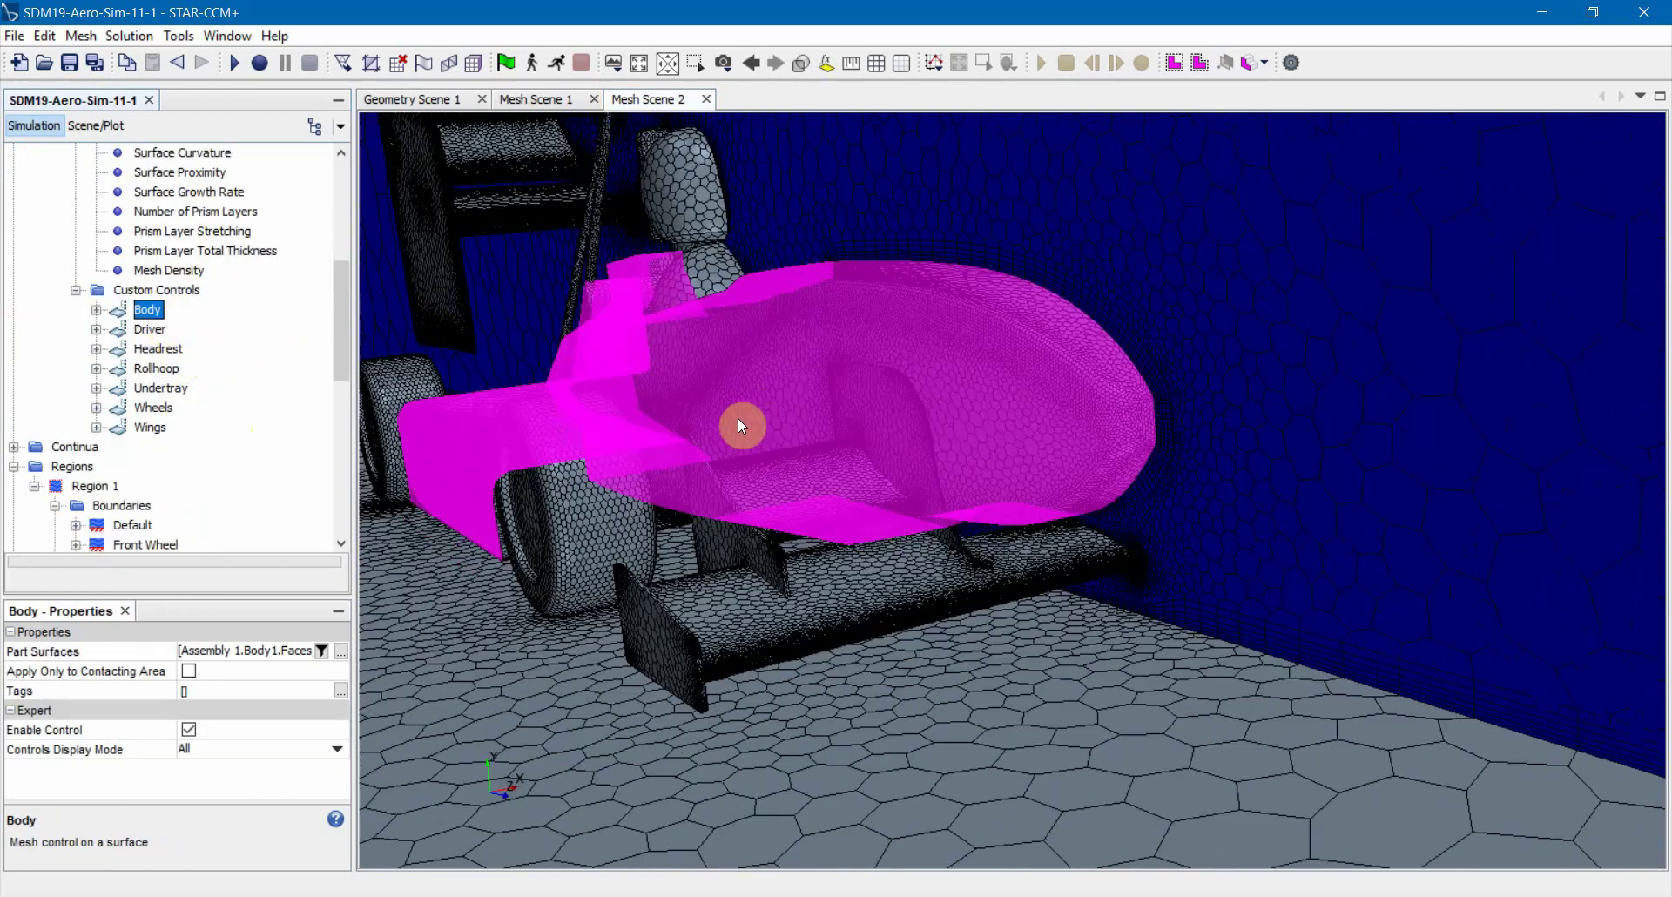
right_click(161, 292)
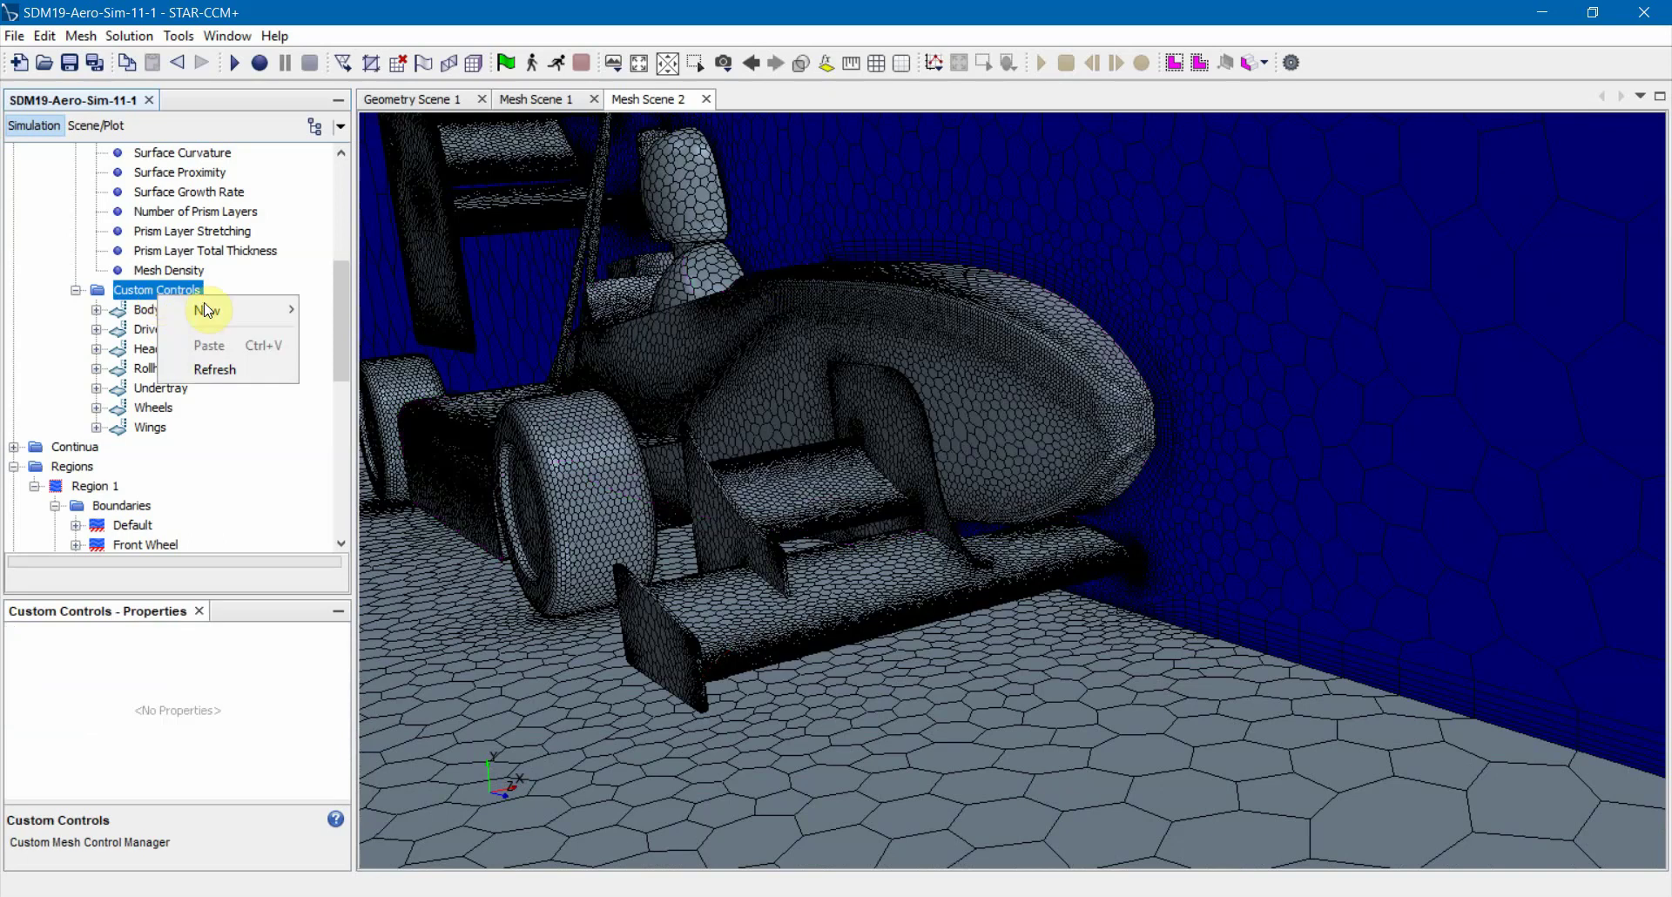
left_click(149, 283)
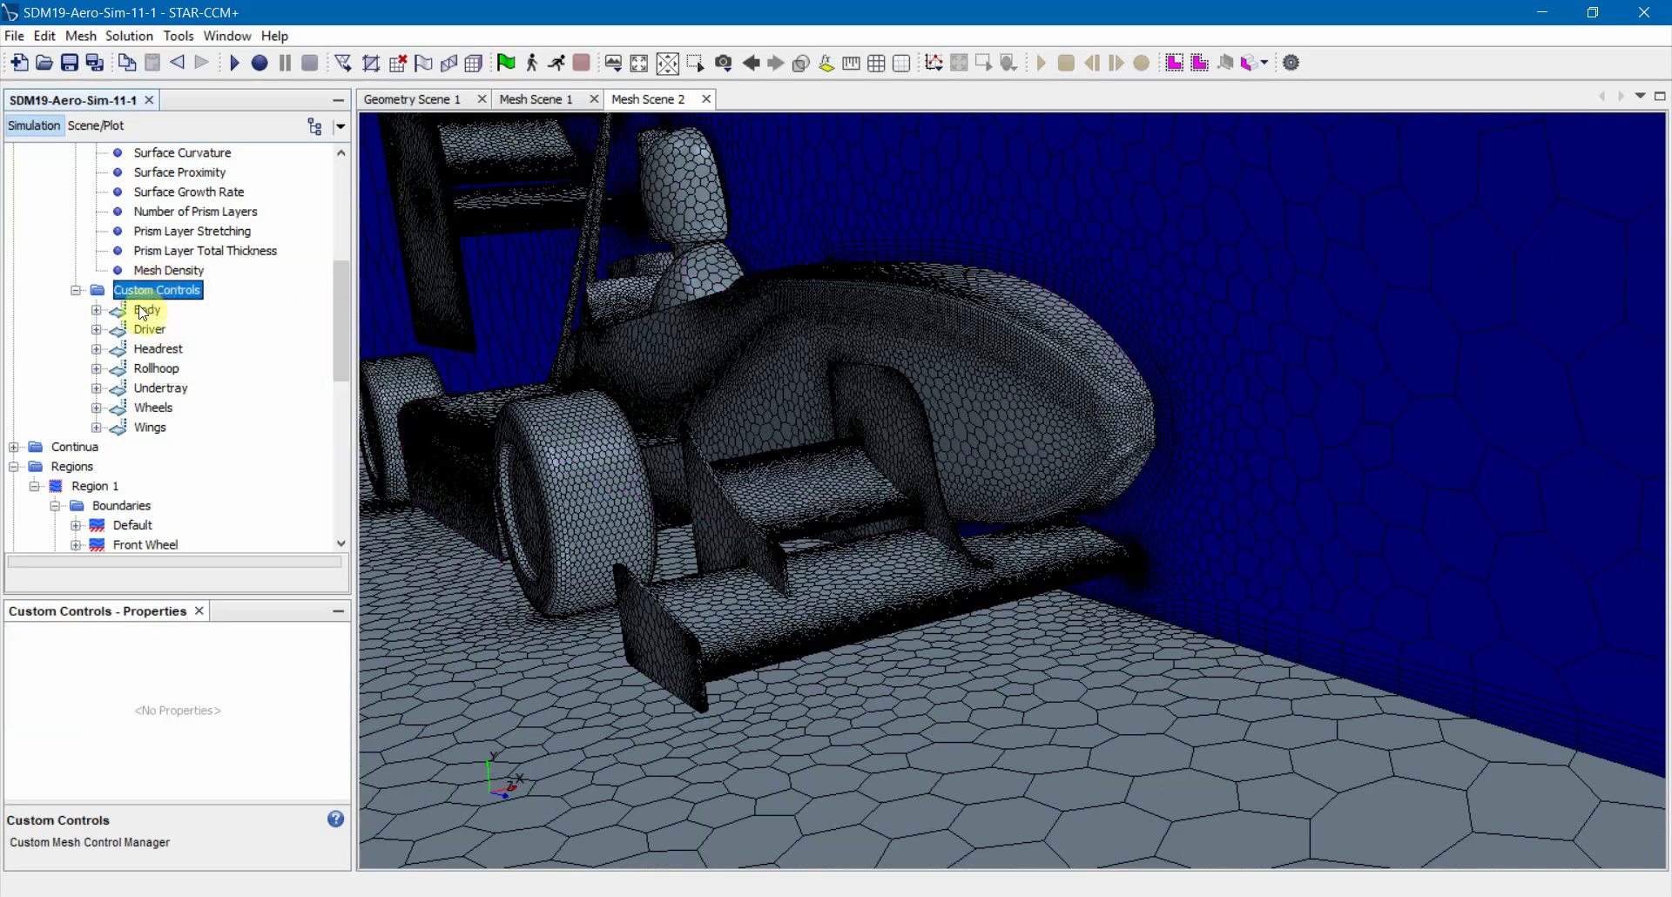
Review the part surfaces assigned to the Body custom control and inspect them highlighted on the car
left_click(143, 311)
left_click(224, 650)
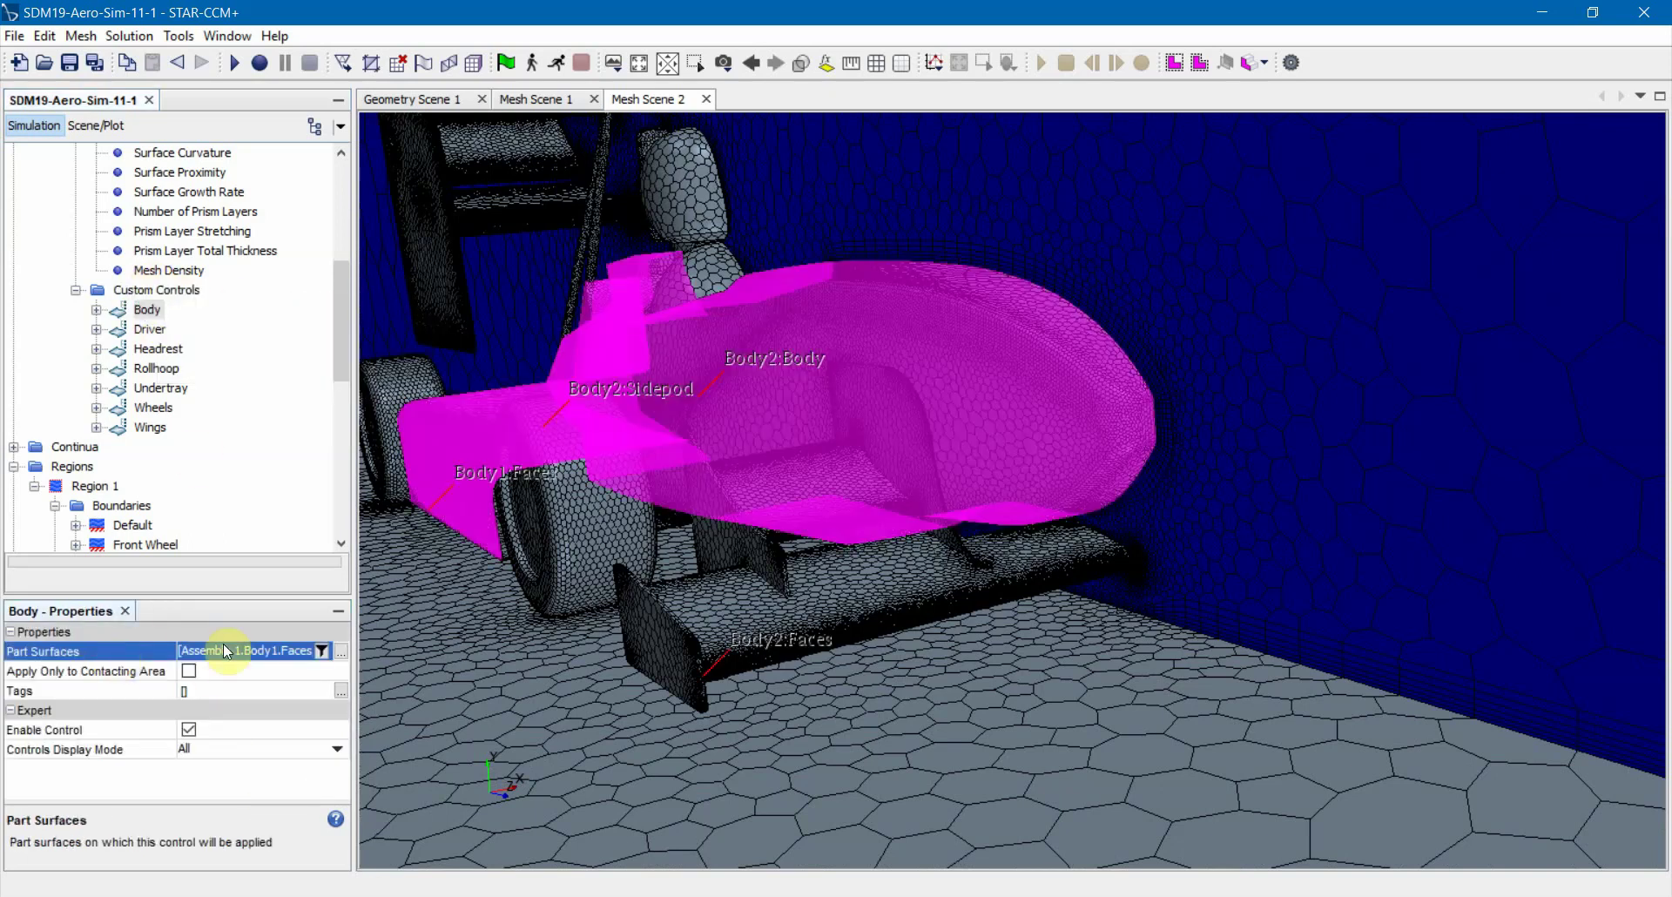
left_click(340, 652)
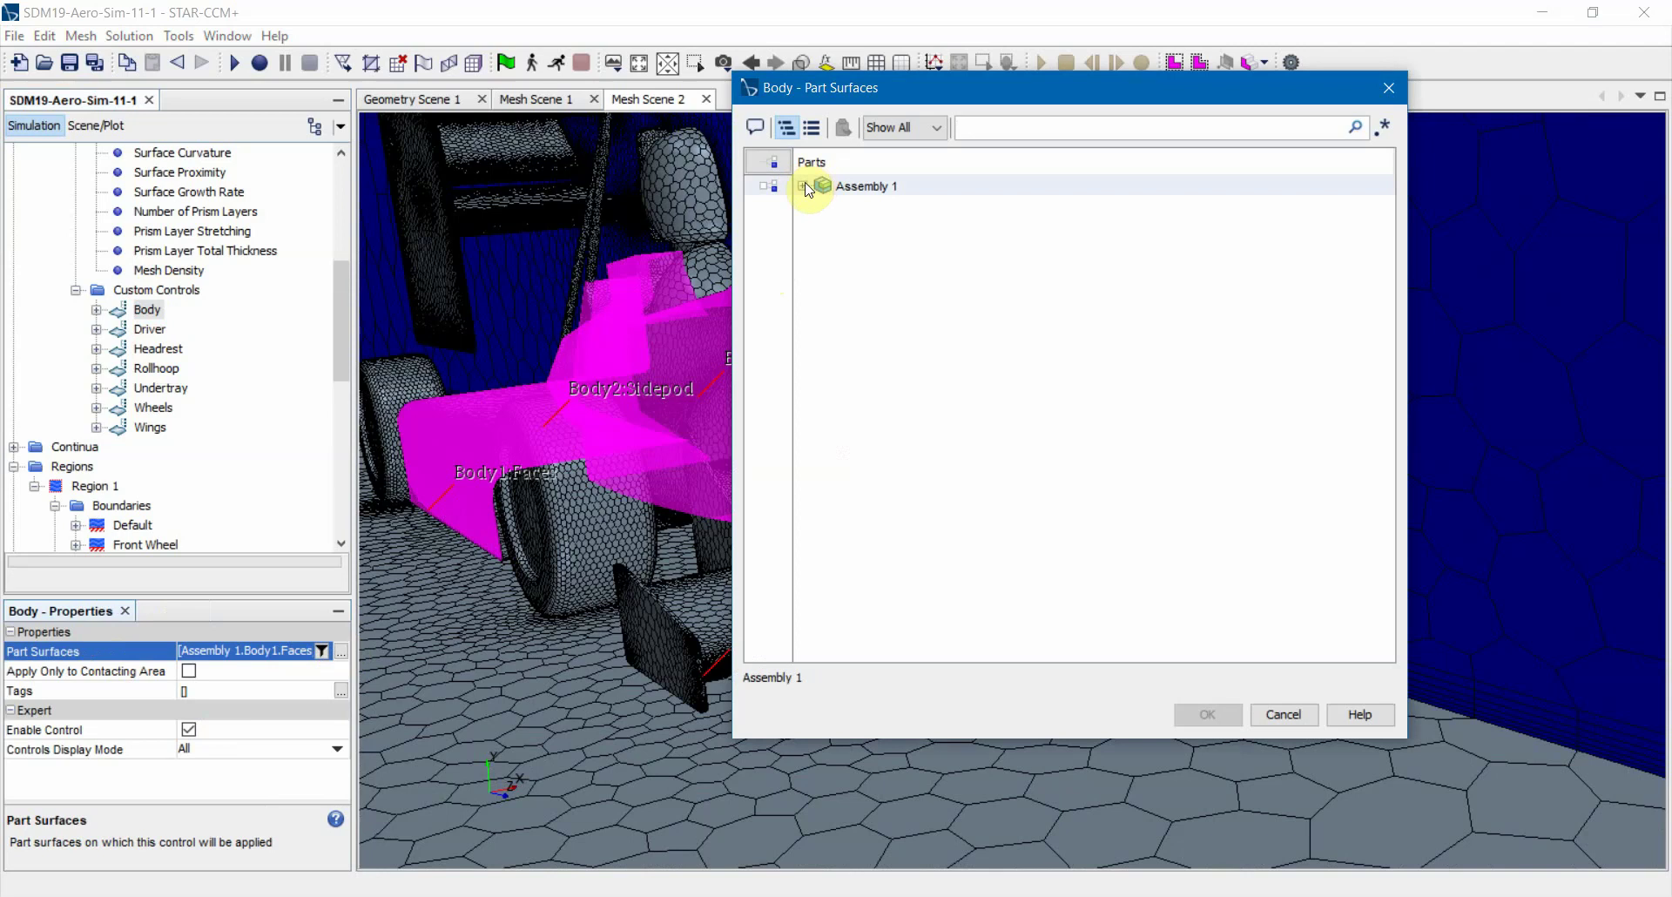
left_click(802, 186)
left_click(822, 206)
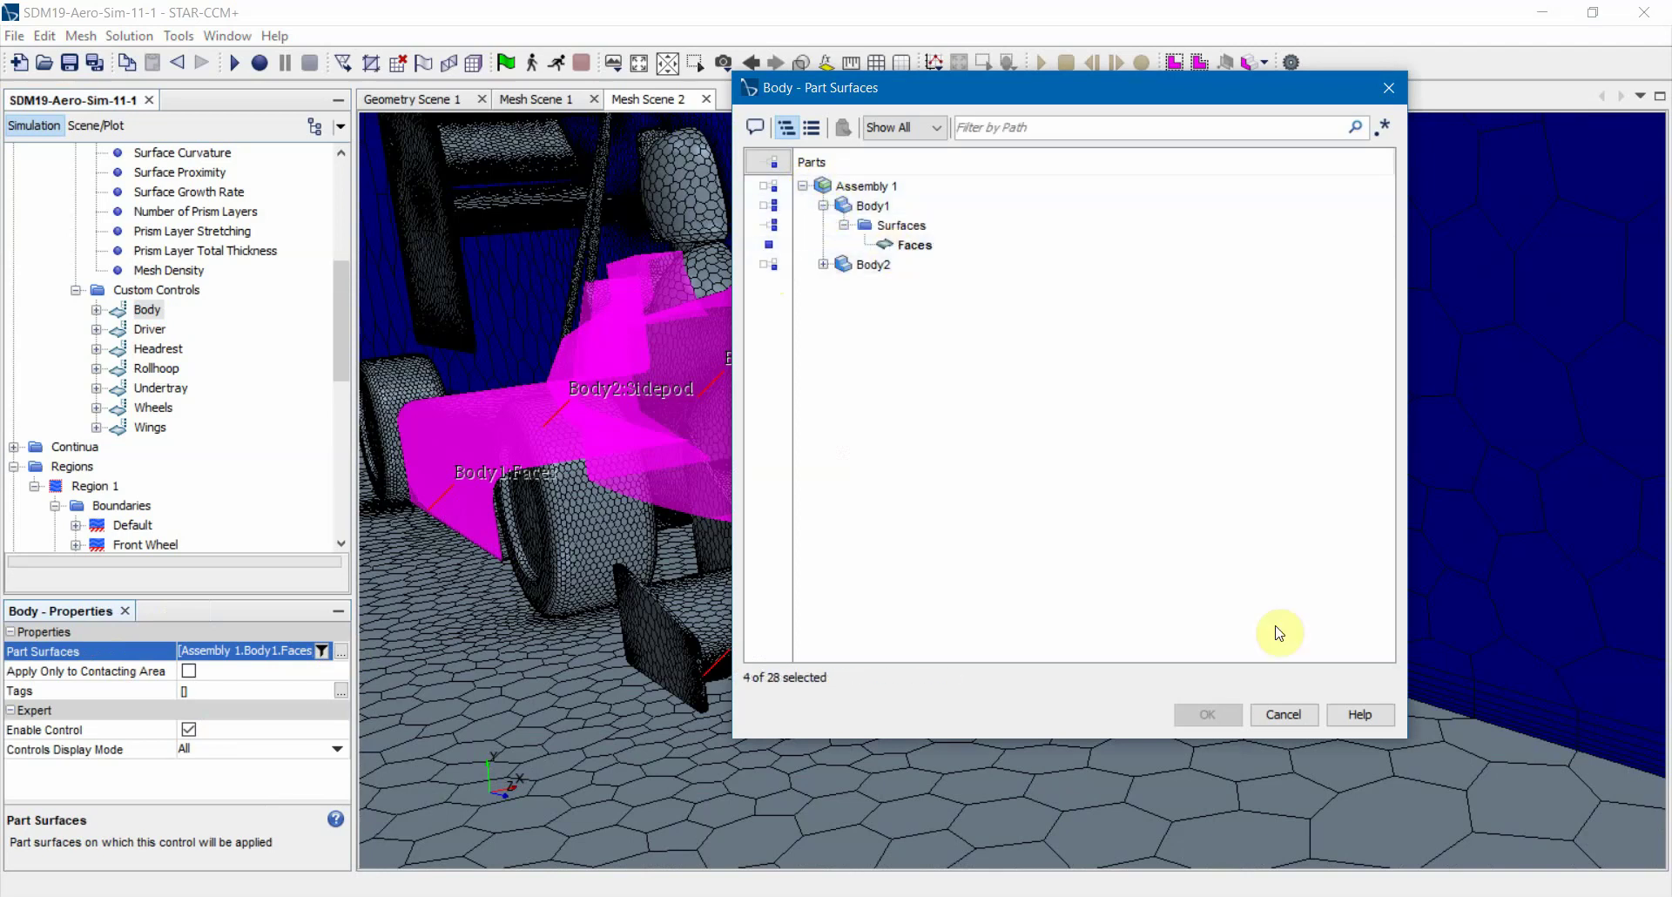
left_click(1285, 720)
scroll(697, 368, "up", 4)
left_click_drag(697, 367, 765, 394)
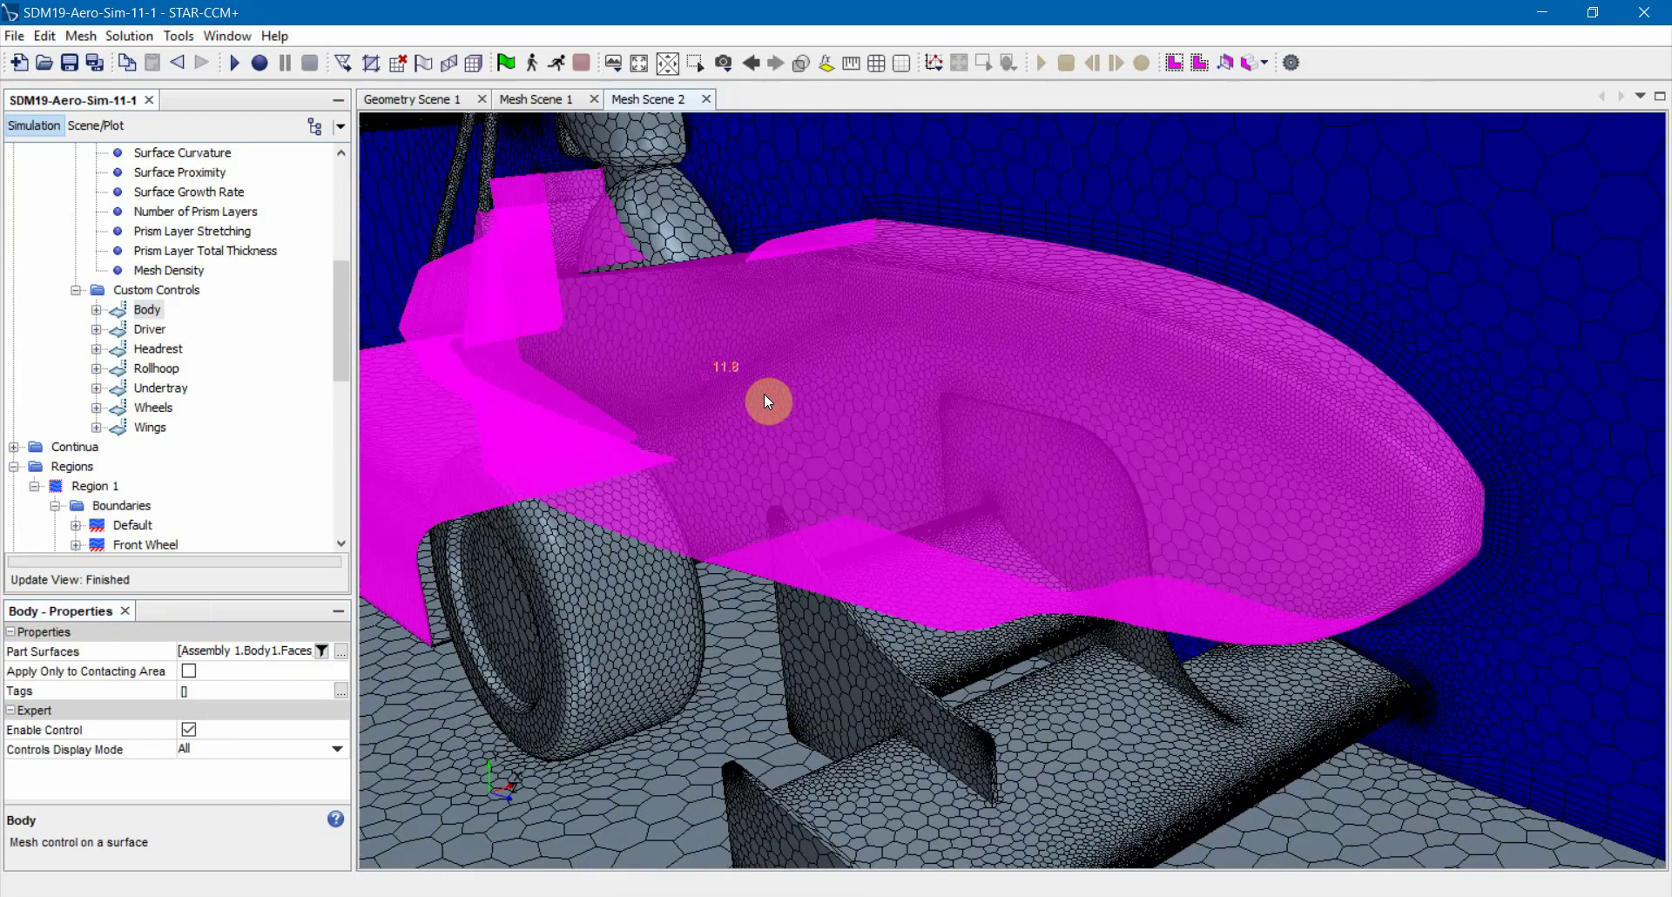
scroll(765, 402, "down", 3)
right_click_drag(765, 405, 818, 489)
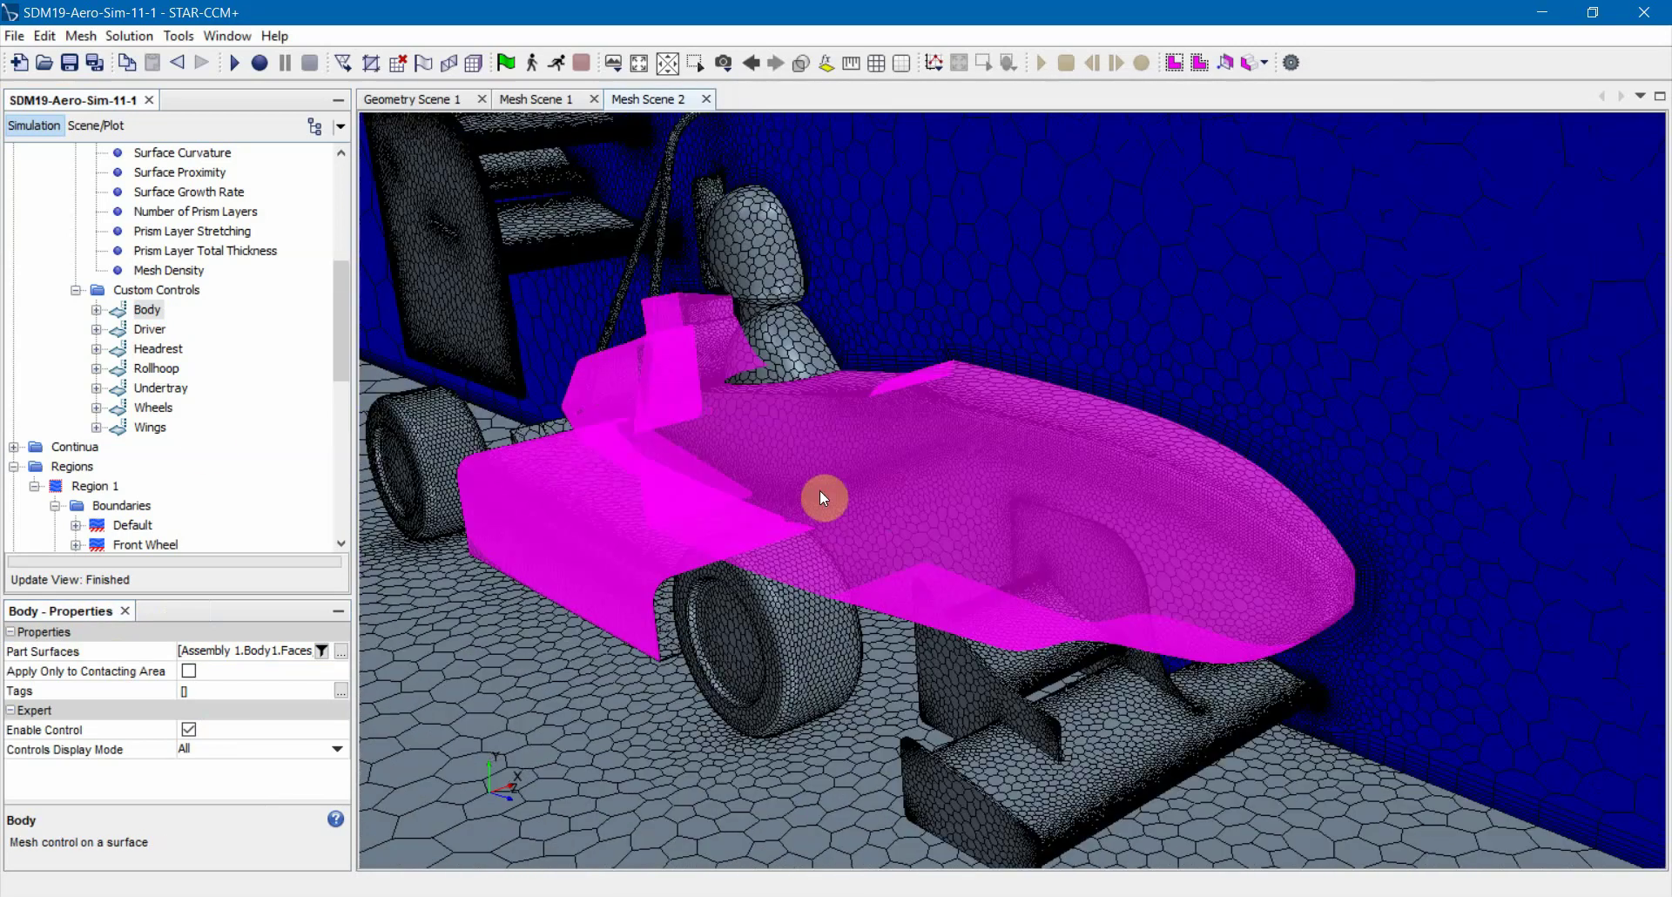
Expand the Body custom control and review its Target Surface Size, Minimum Surface Size and Surface Curvature settings
left_click(97, 310)
left_click(117, 329)
left_click(213, 349)
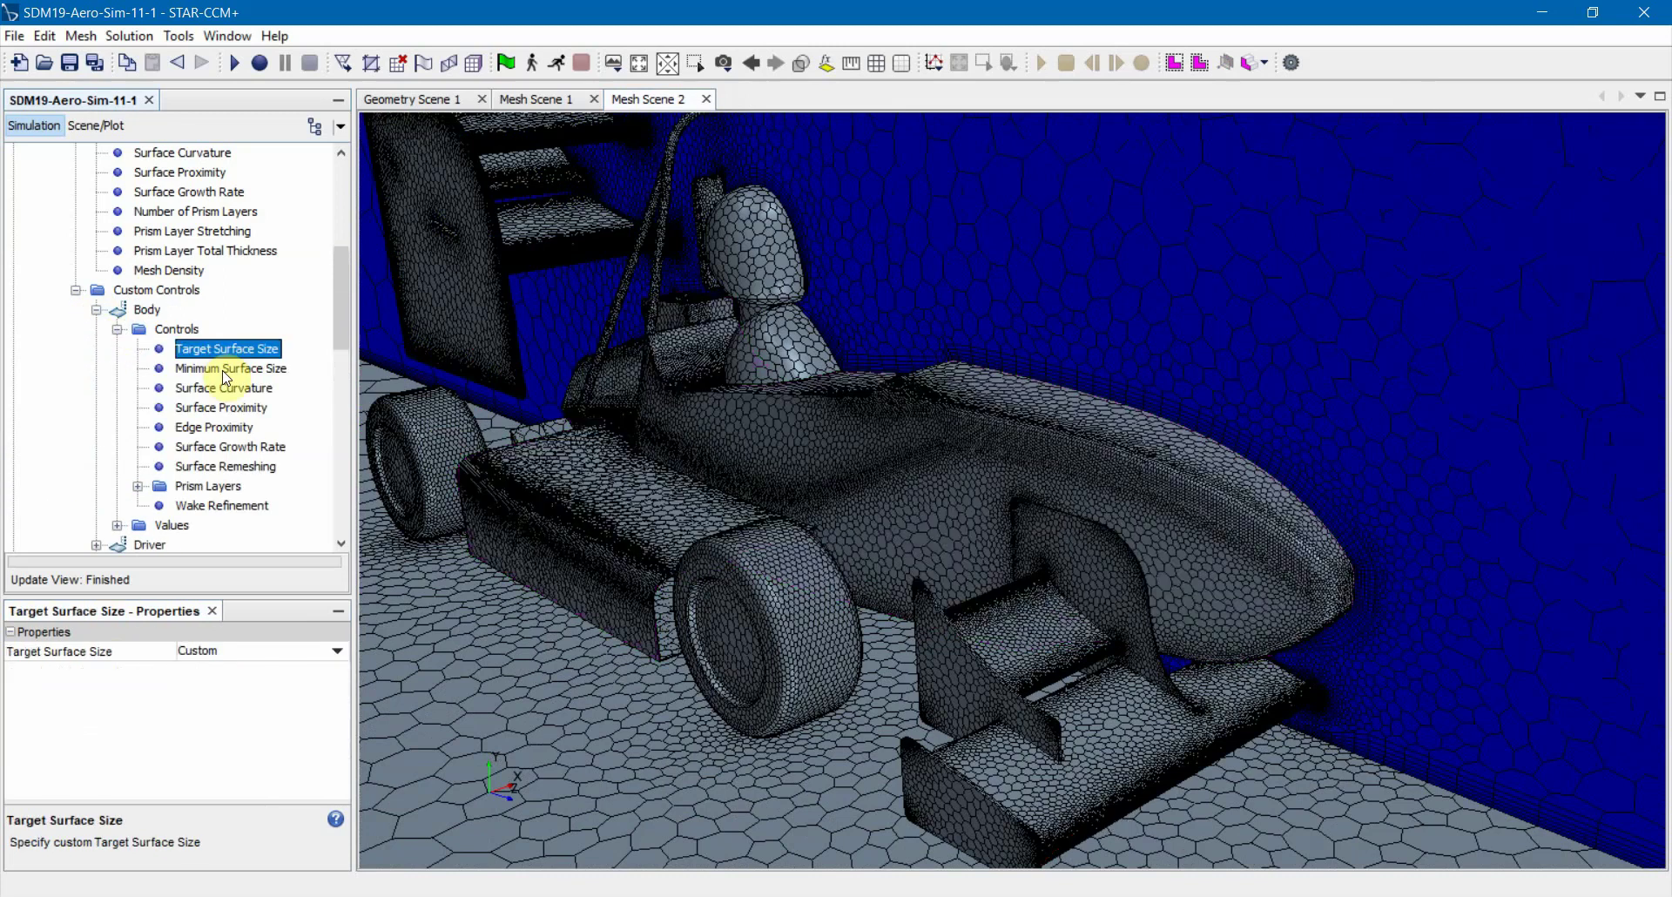
left_click(228, 368)
left_click(227, 389)
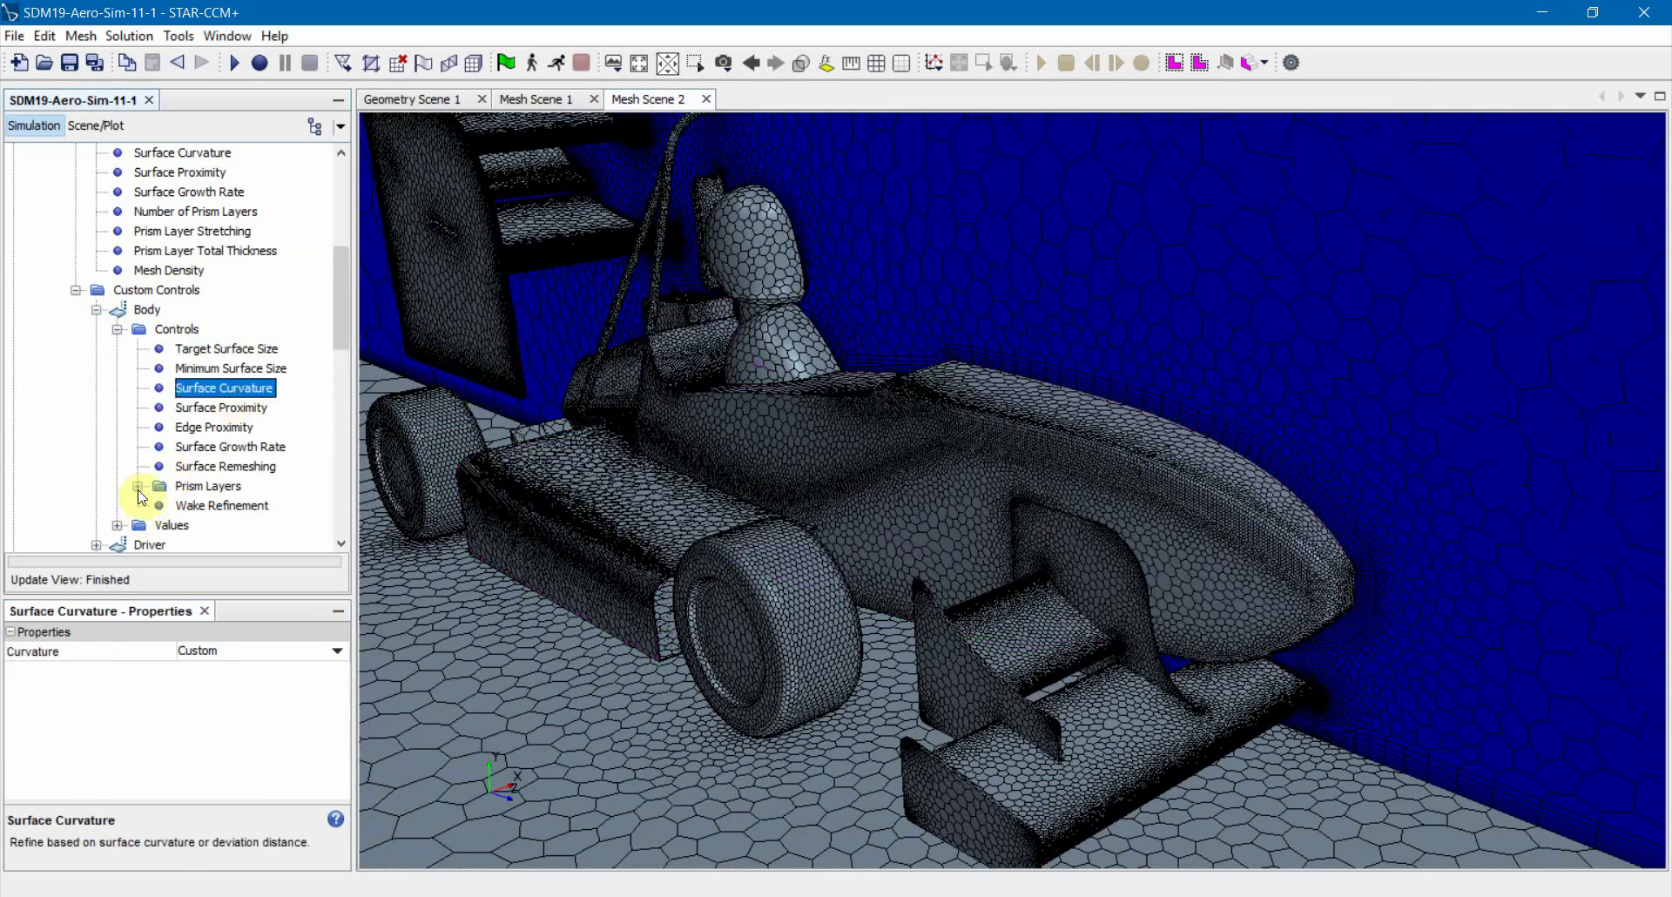
Examine the surface mesh refinement on the curved nose and along the front wing up close
scroll(923, 529, "up", 4)
right_click_drag(923, 530, 540, 601)
scroll(912, 506, "up", 2)
left_click_drag(913, 507, 911, 452)
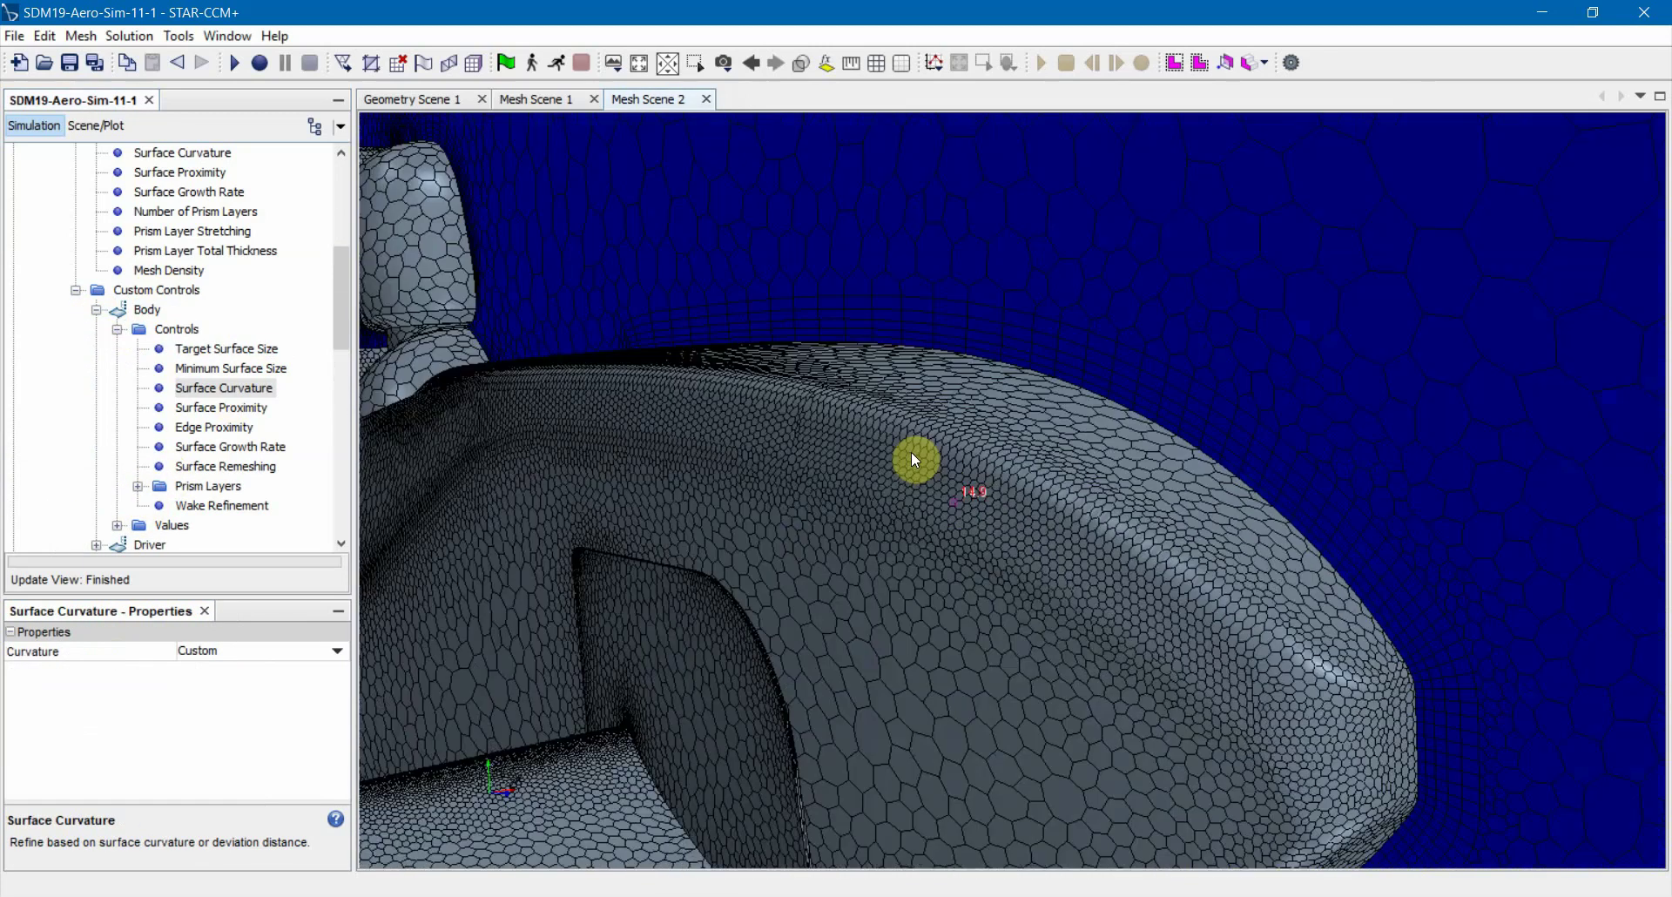
right_click_drag(911, 452, 422, 103)
scroll(754, 488, "up", 5)
scroll(721, 546, "down", 1)
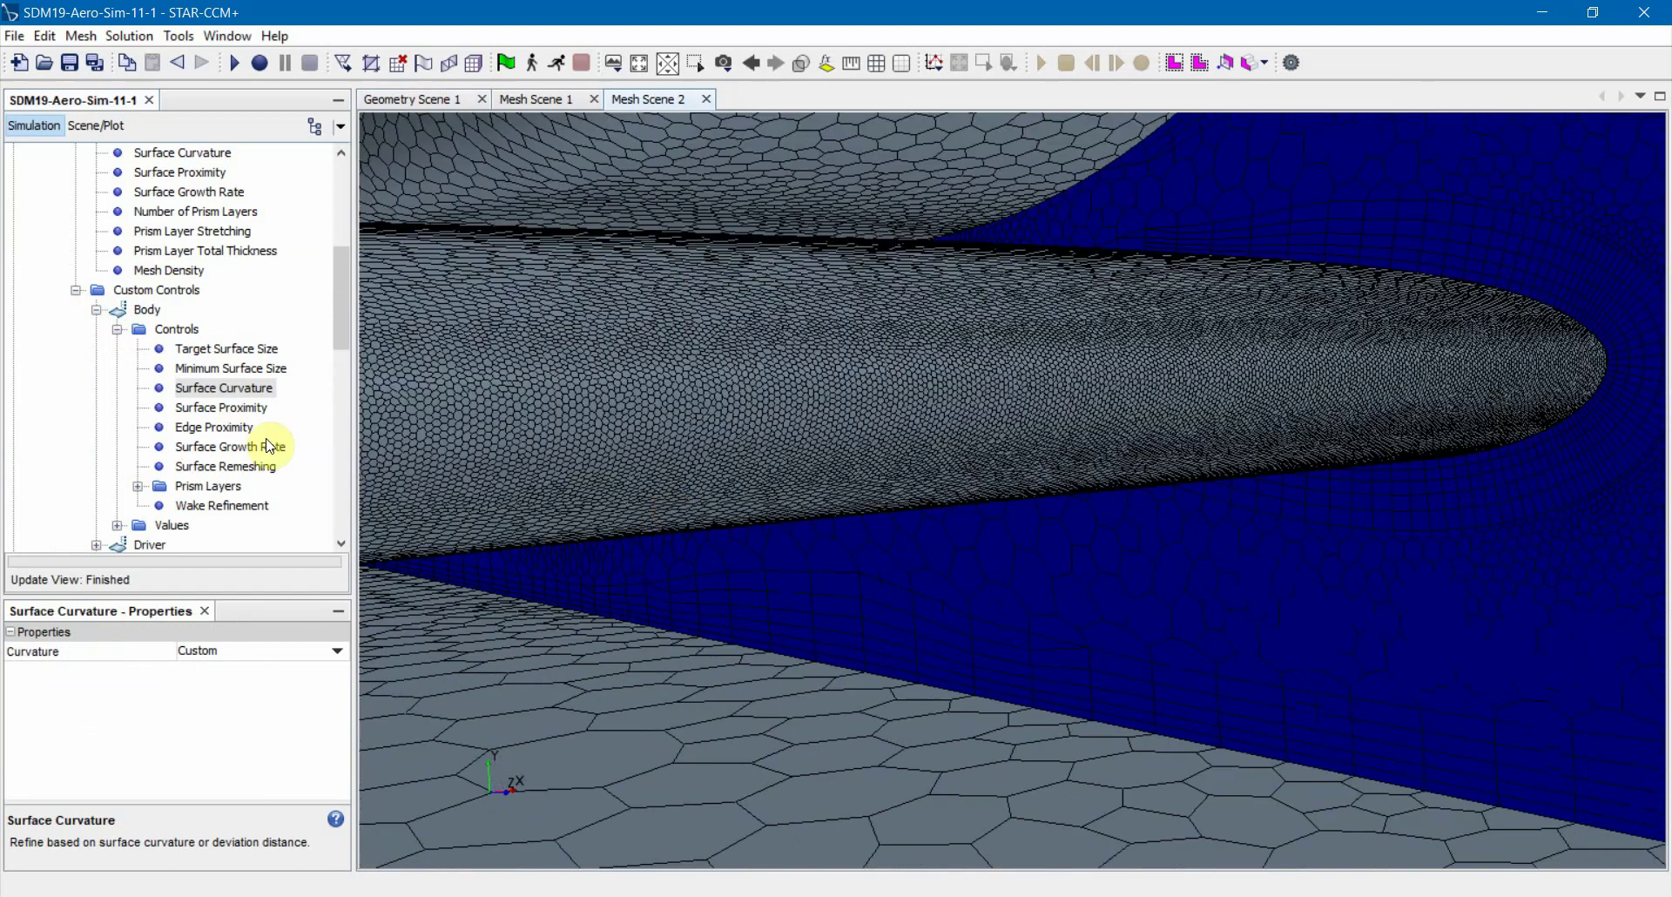
Review the Target Surface Size and Minimum Surface Size values of the Wings custom control
scroll(253, 436, "down", 3)
left_click(96, 466)
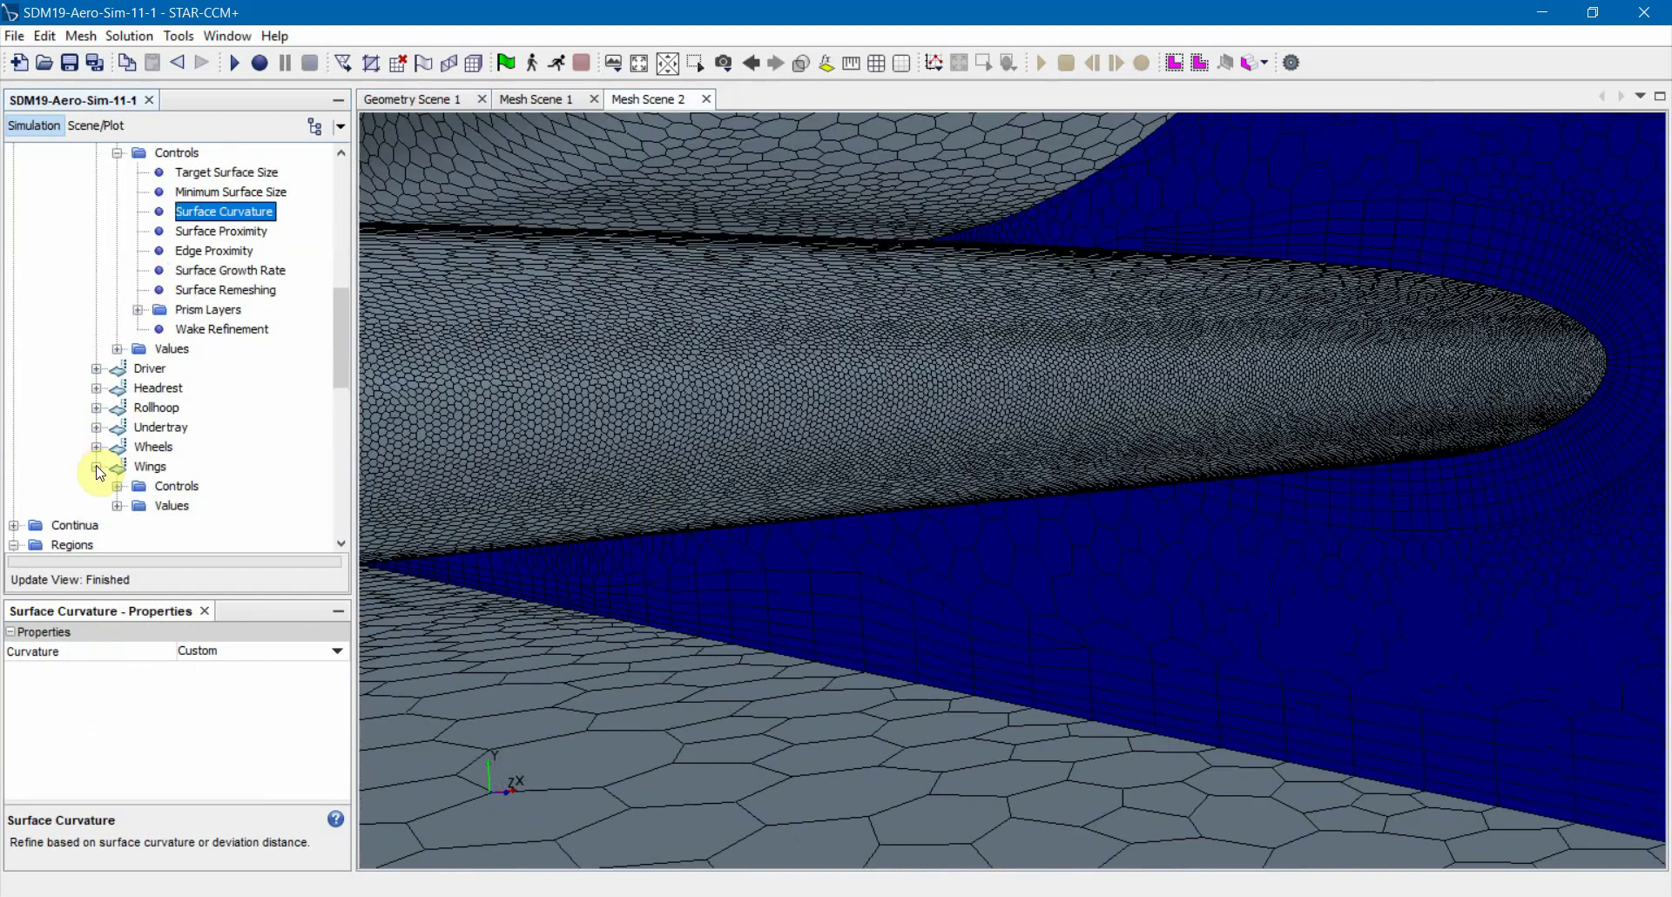
left_click(116, 505)
left_click(209, 478)
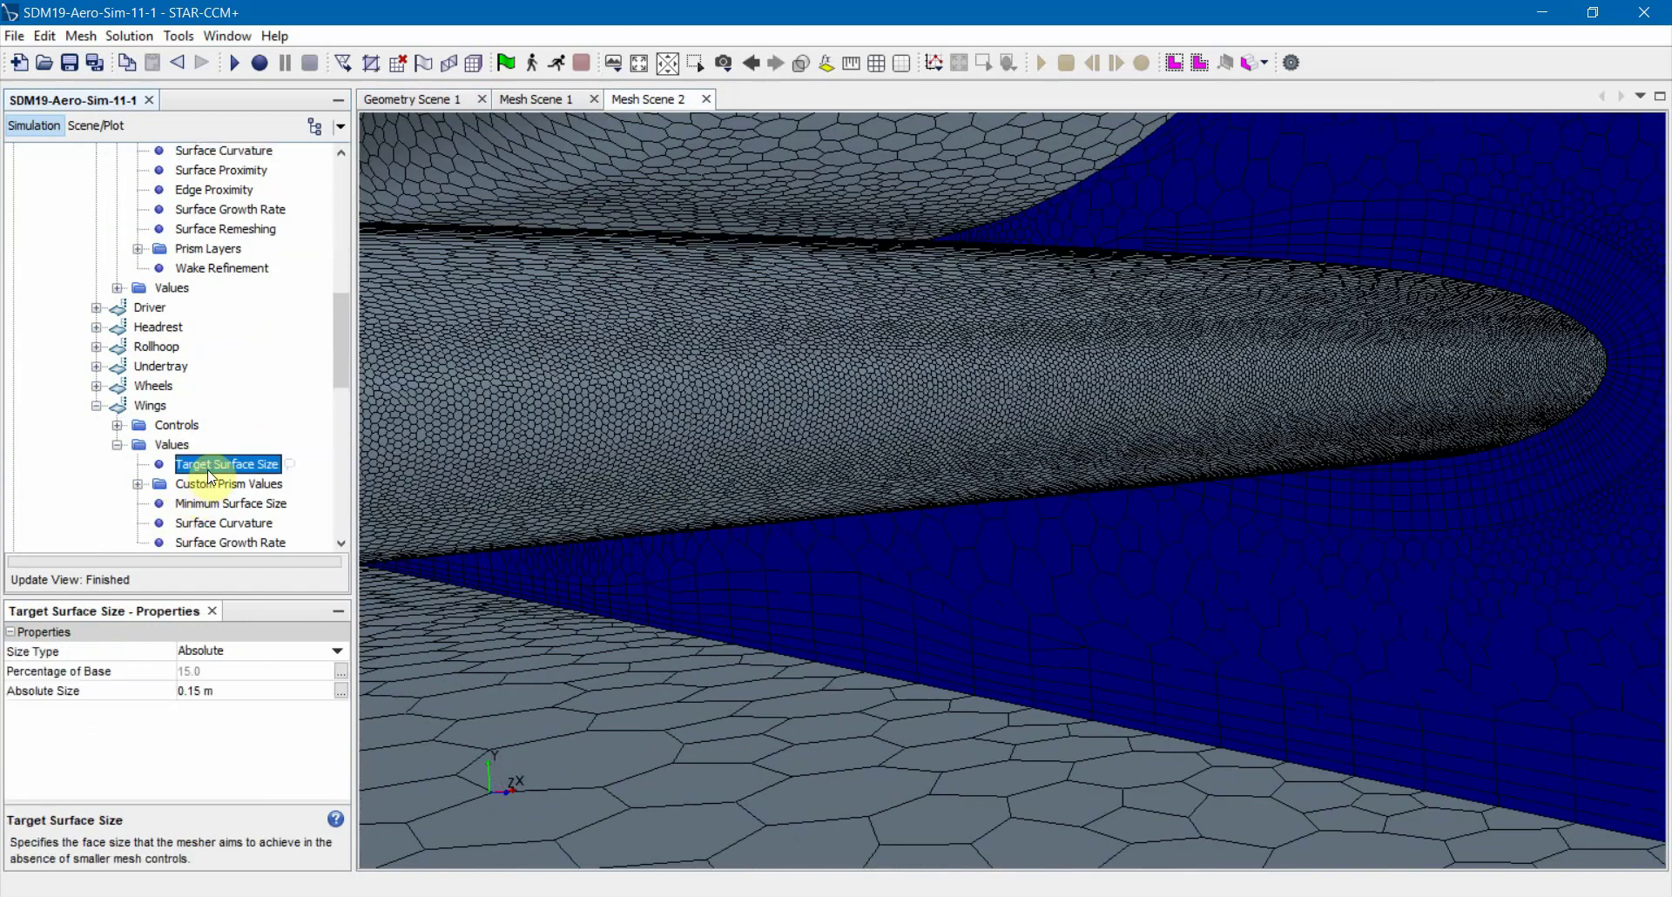
left_click(212, 507)
Bring the whole meshed car back into view, collapse the Automated Mesh operation and review its properties
scroll(540, 481, "down", 6)
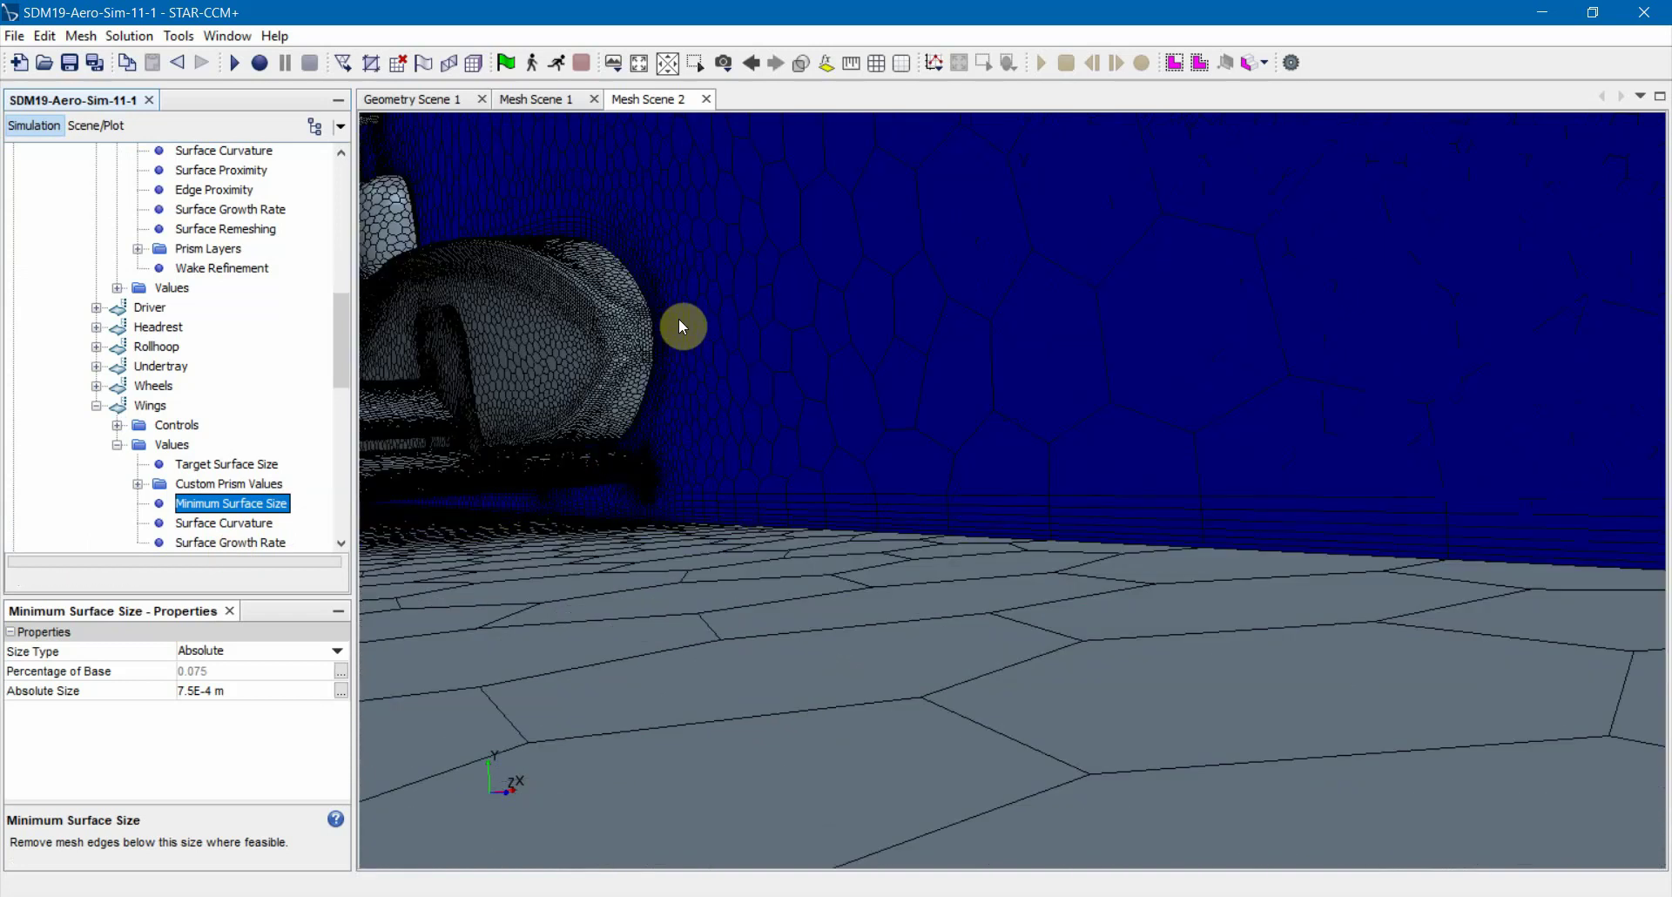
scroll(682, 327, "down", 5)
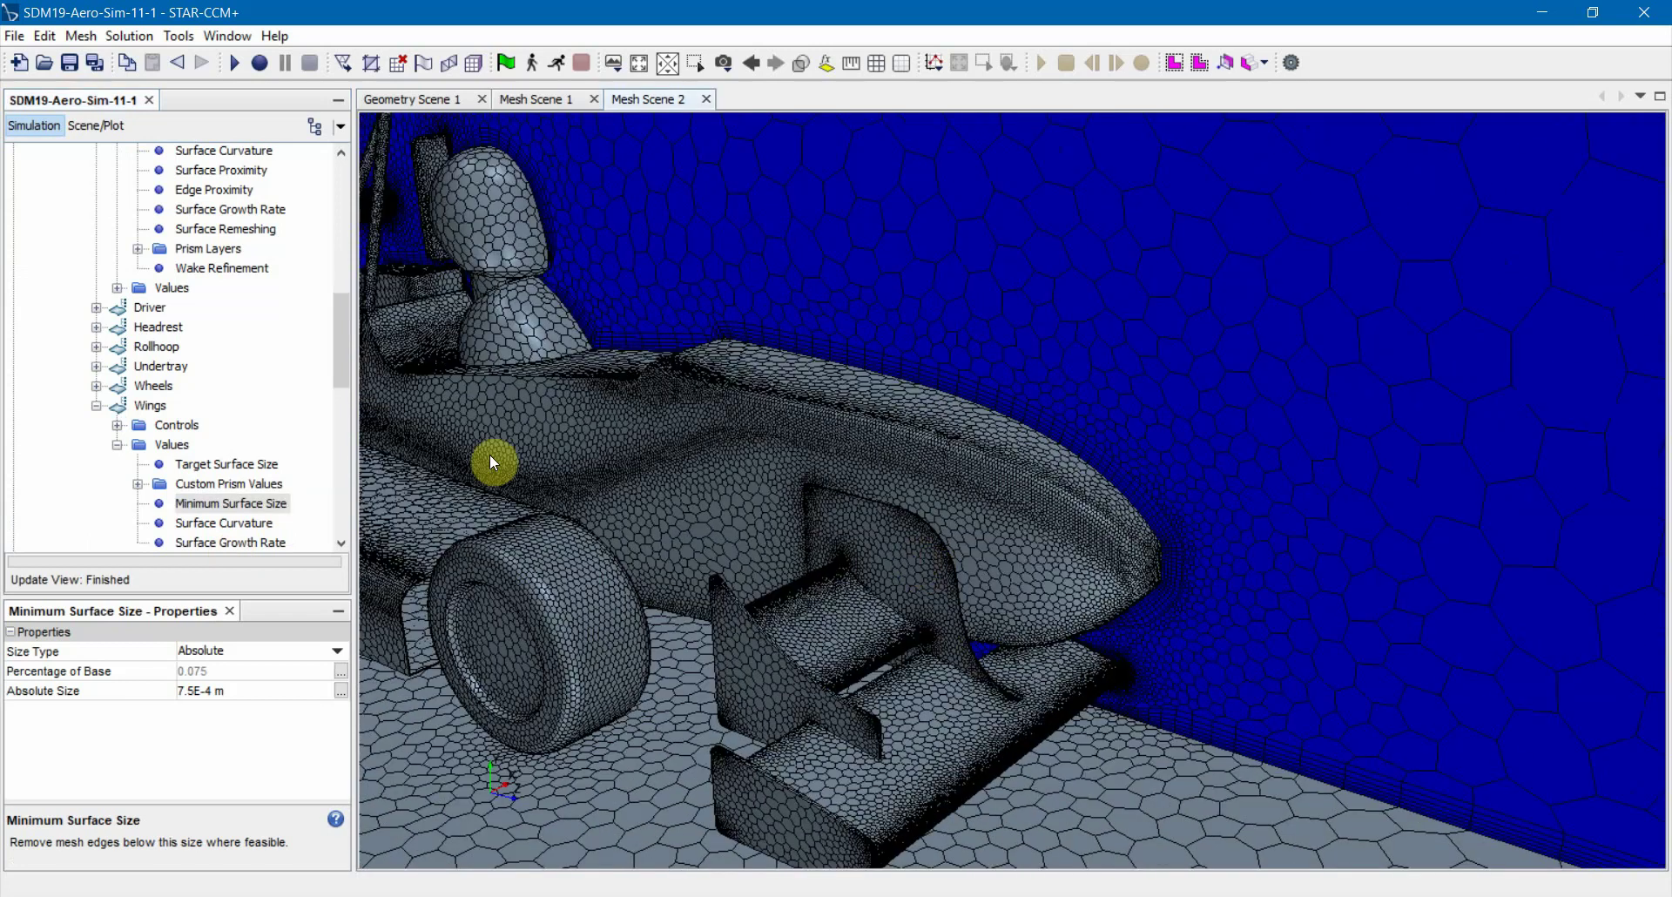
scroll(168, 362, "up", 20)
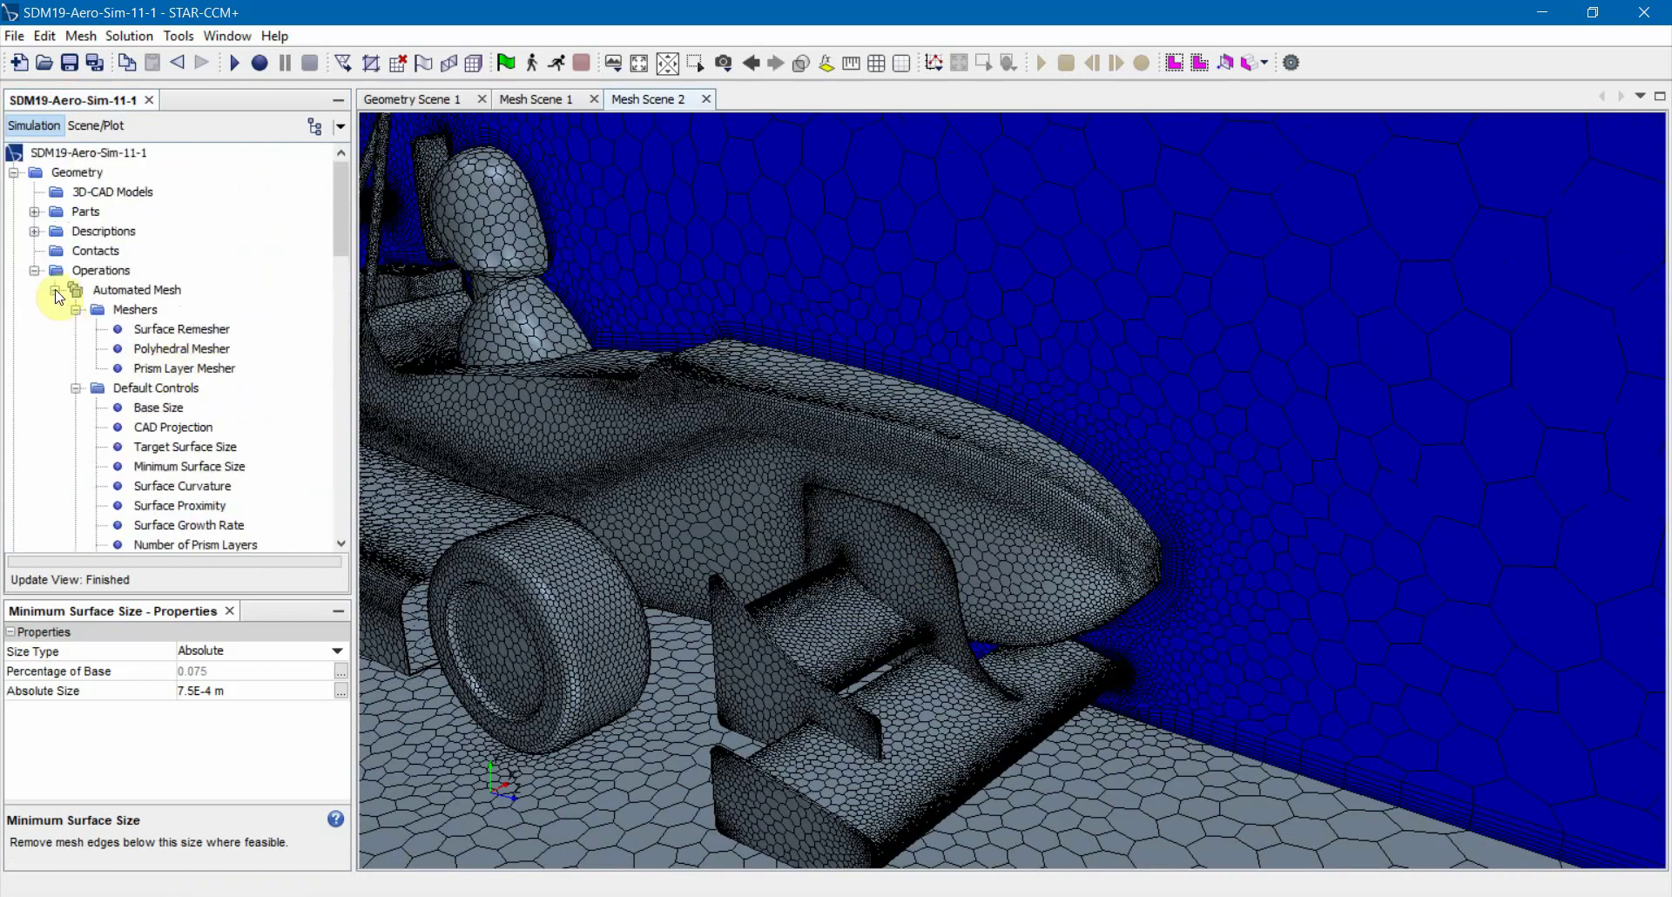
left_click(57, 293)
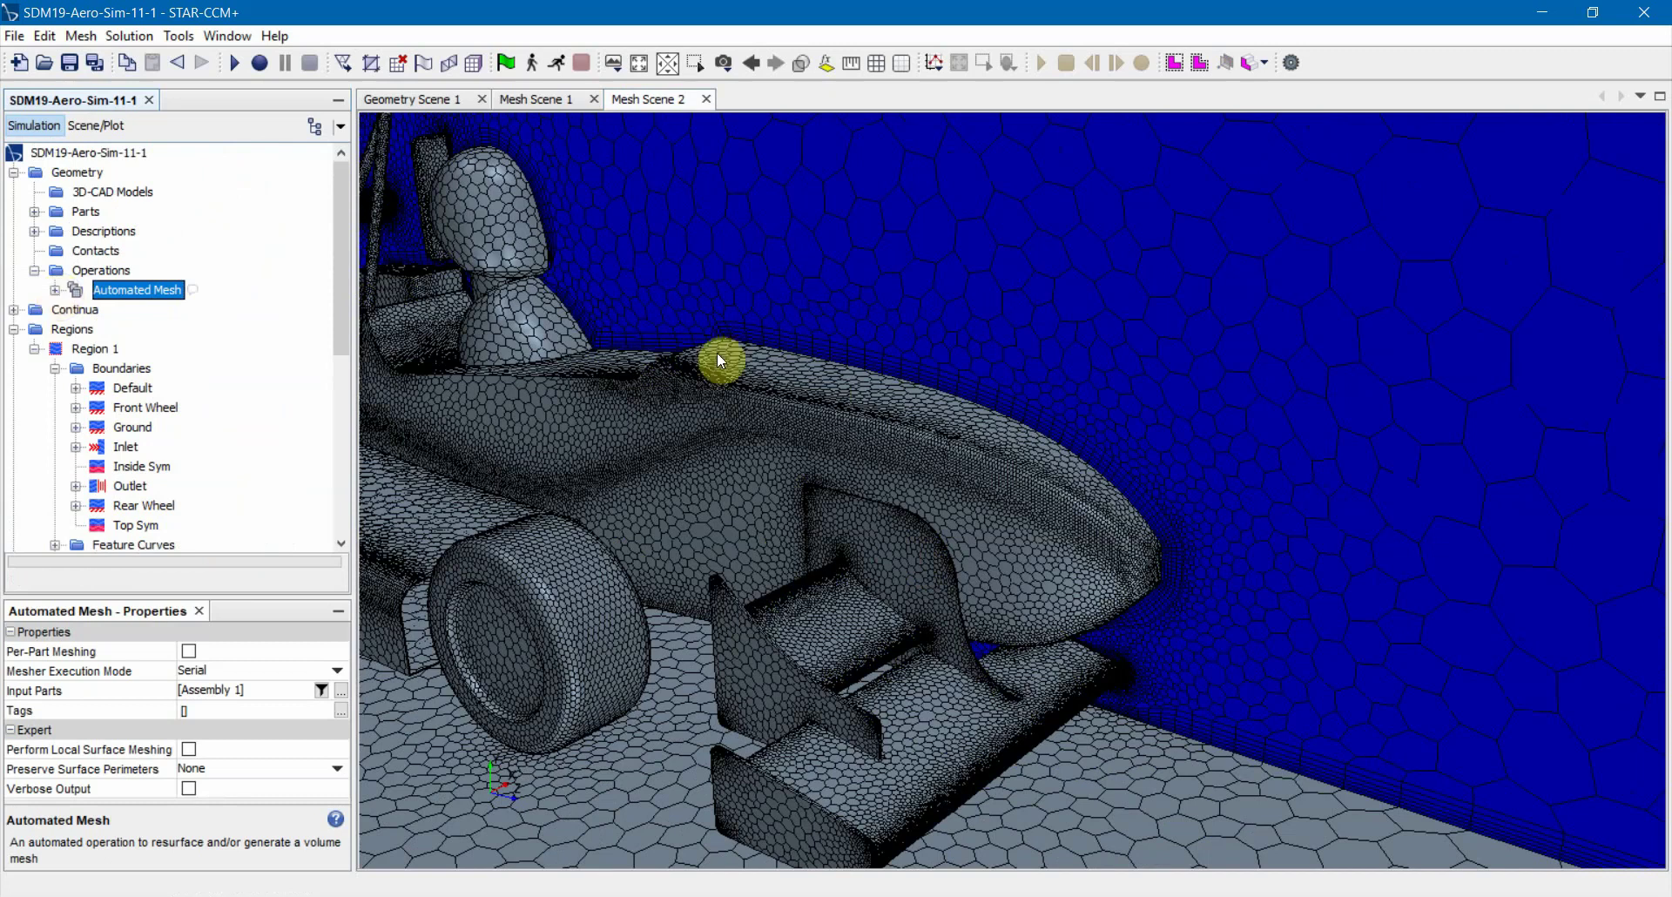
left_click_drag(720, 358, 446, 351)
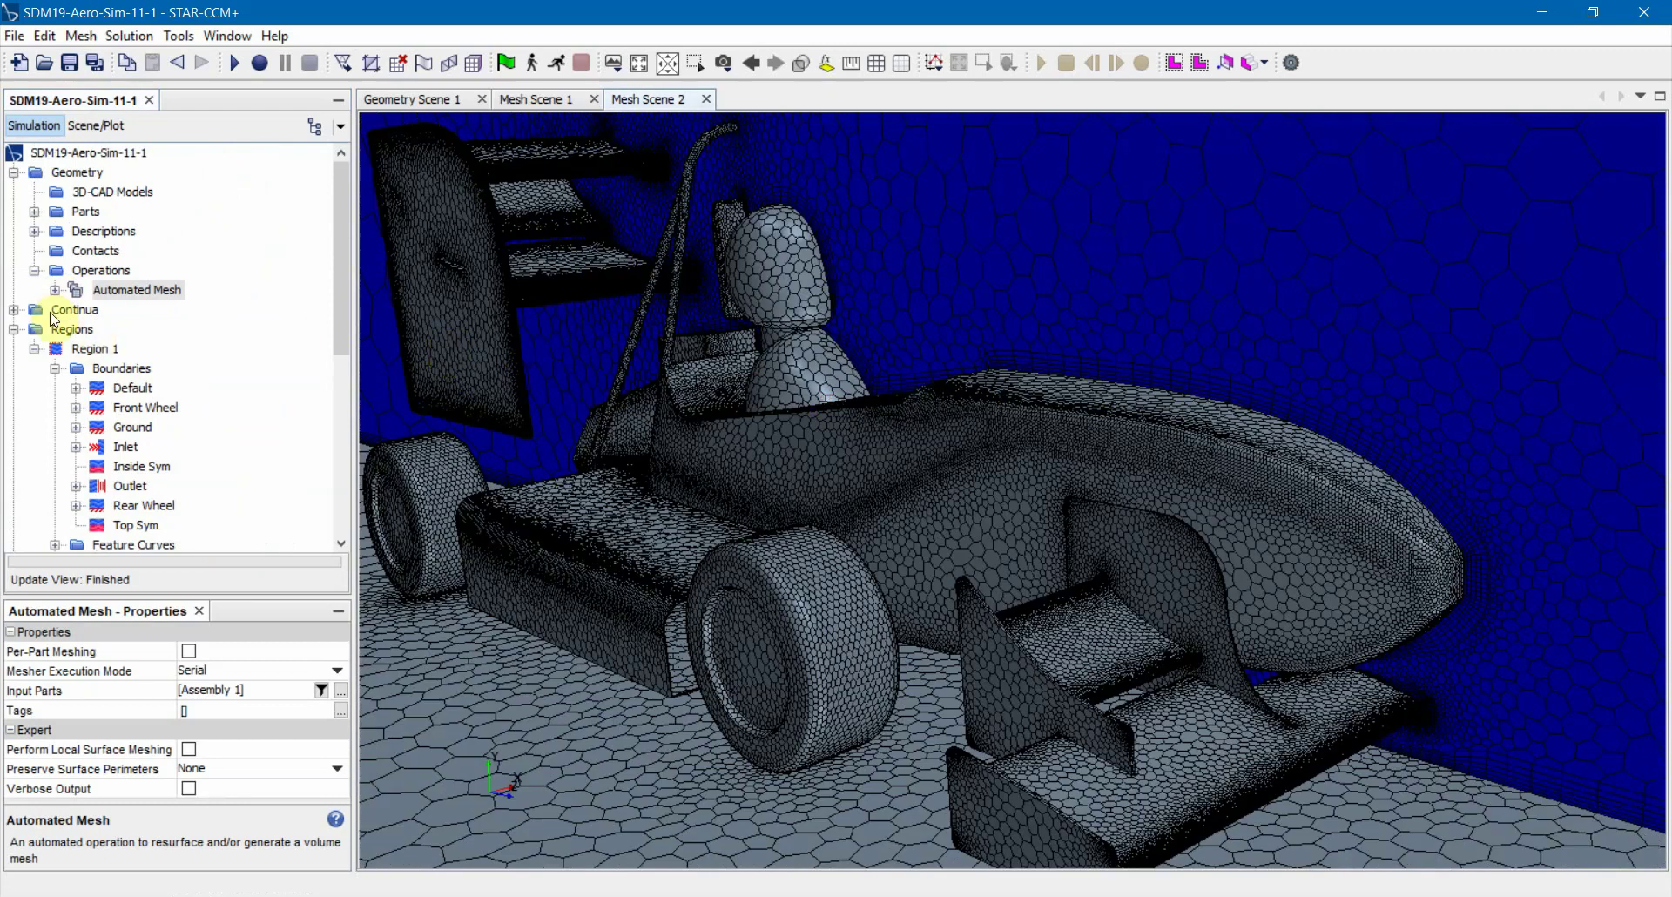
Expand the continua, collapse the regions and geometry, and review the properties of the Parts Meshes continuum
left_click(13, 309)
left_click(13, 367)
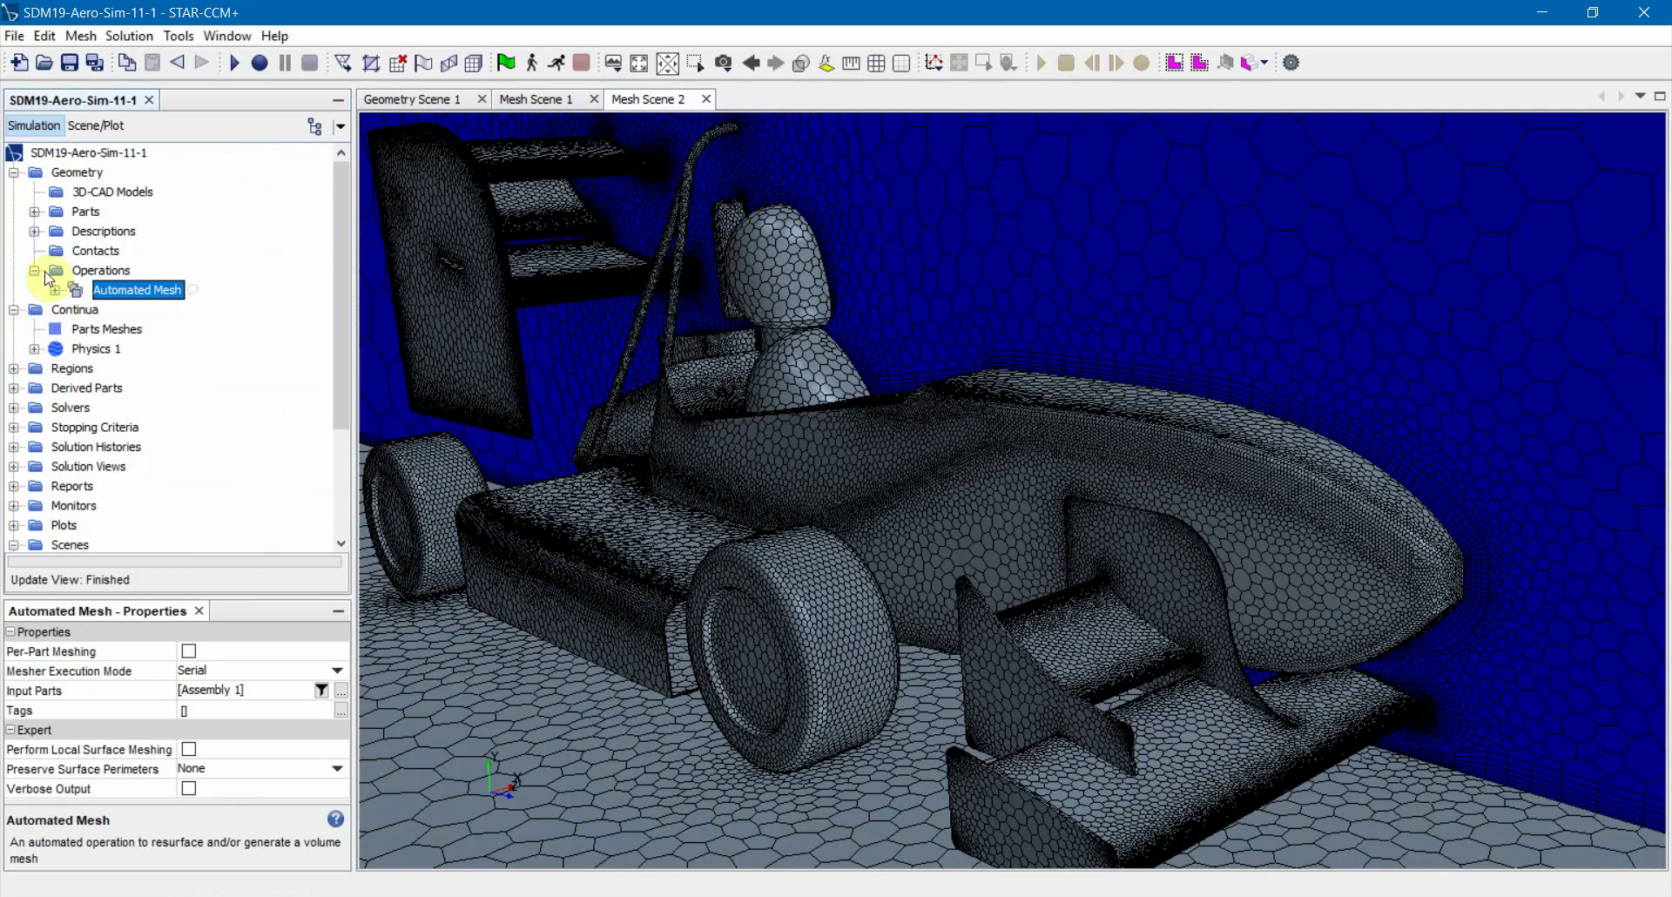
left_click(13, 171)
left_click(106, 212)
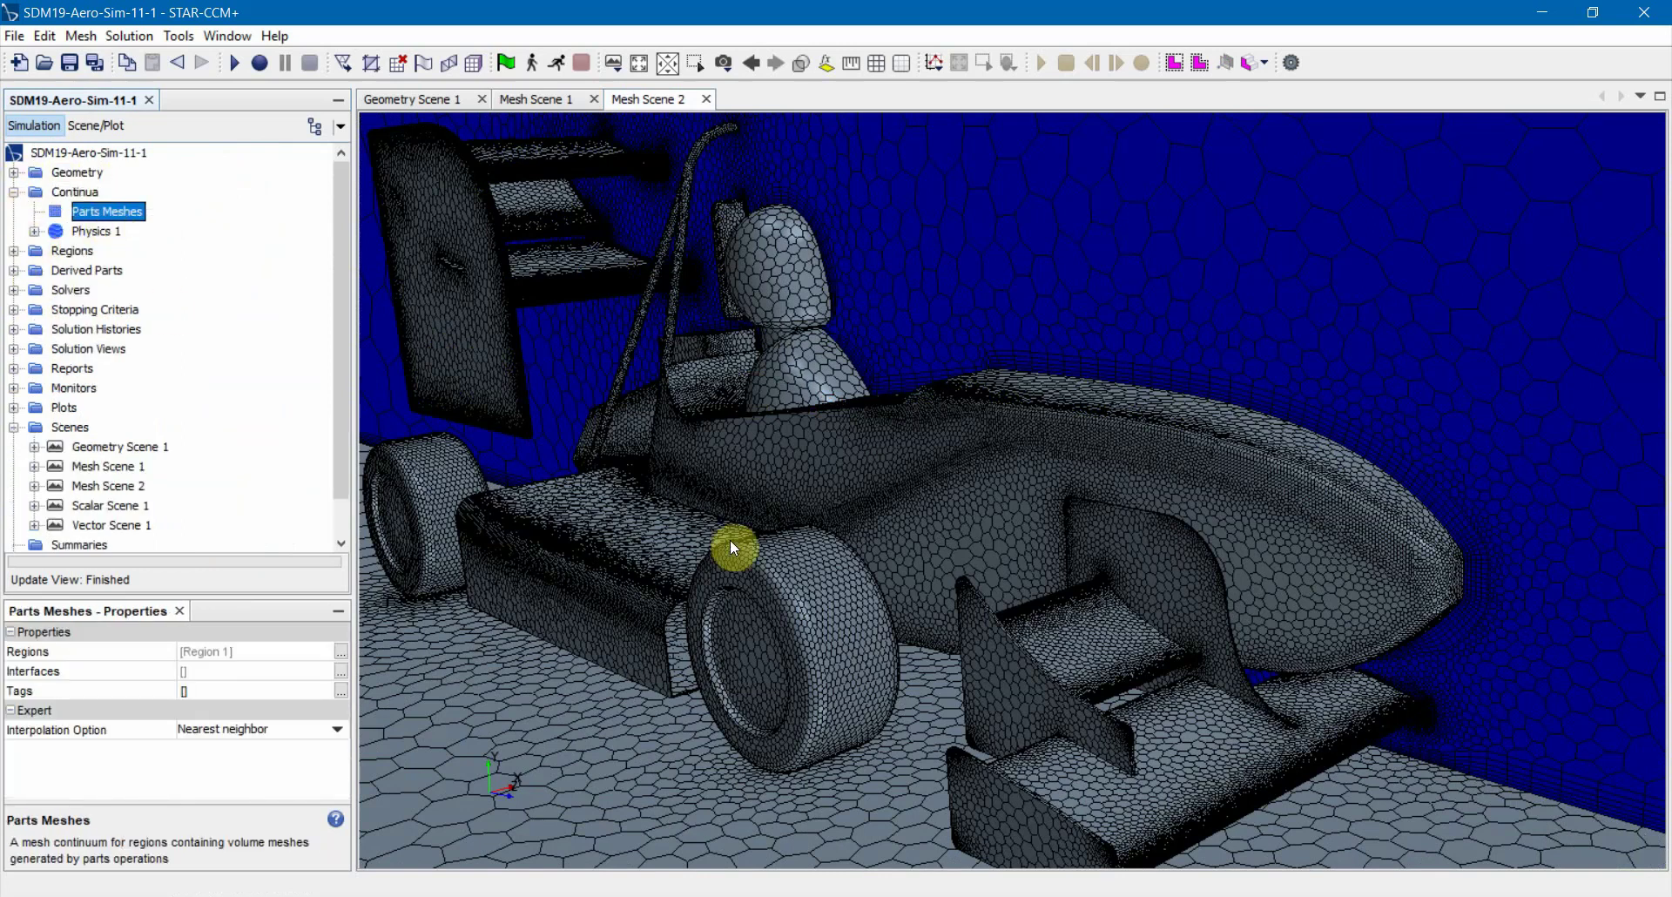
left_click_drag(729, 540, 801, 527)
Check the options available for the continua and list the models of the Physics 1 continuum
left_click(96, 231)
right_click(70, 191)
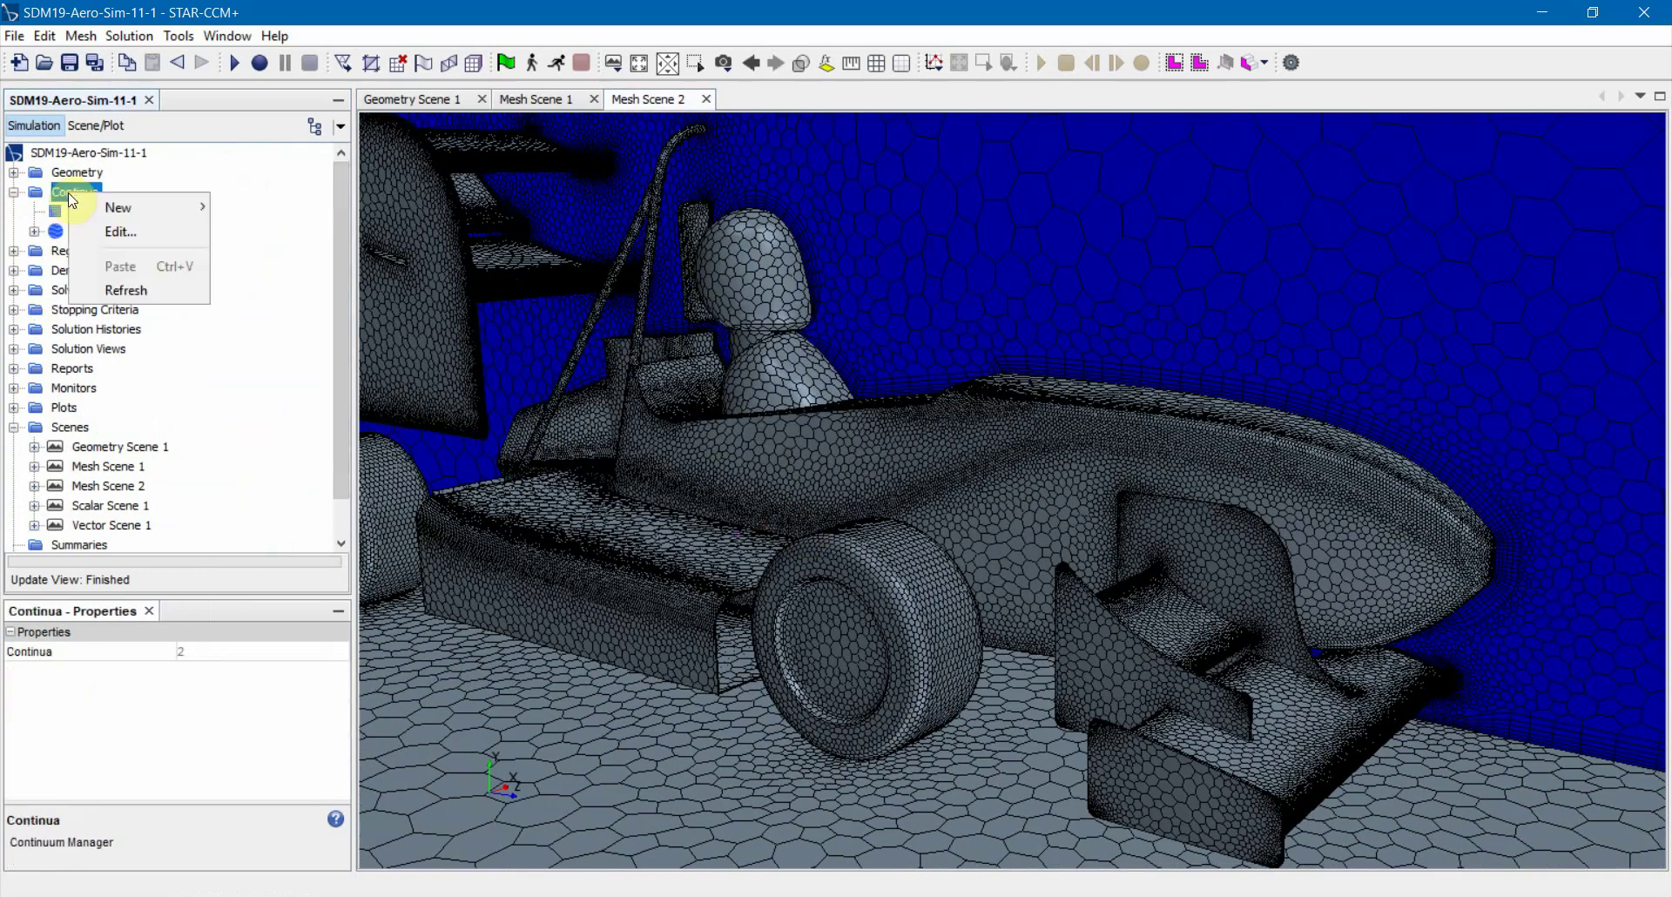
left_click(44, 244)
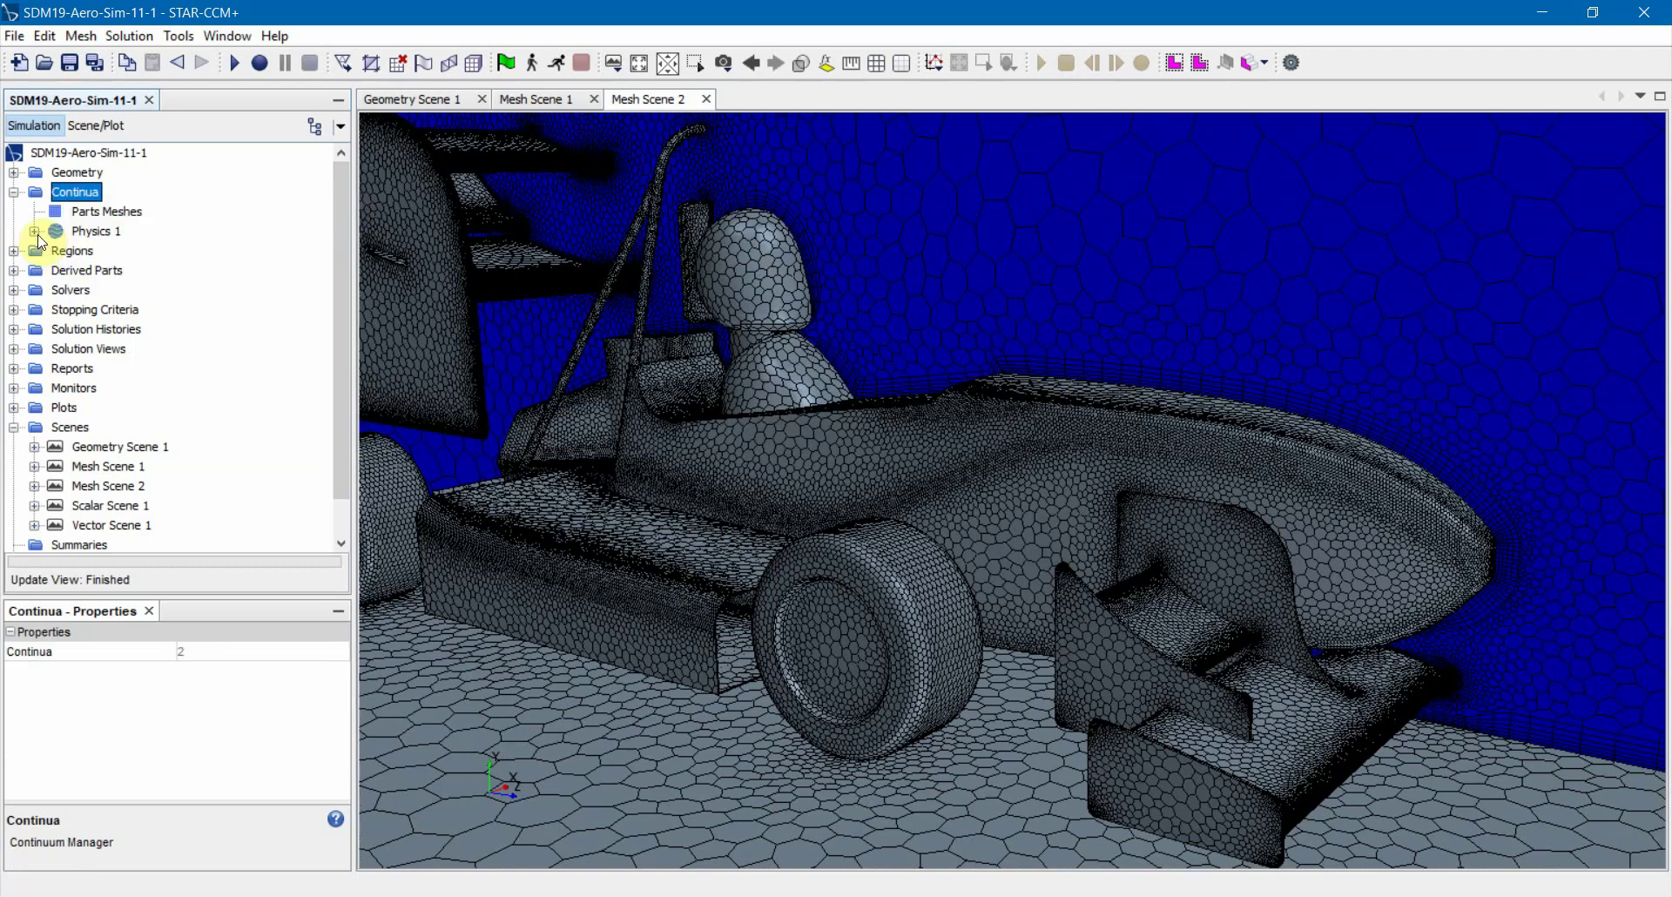
left_click(33, 230)
left_click(55, 251)
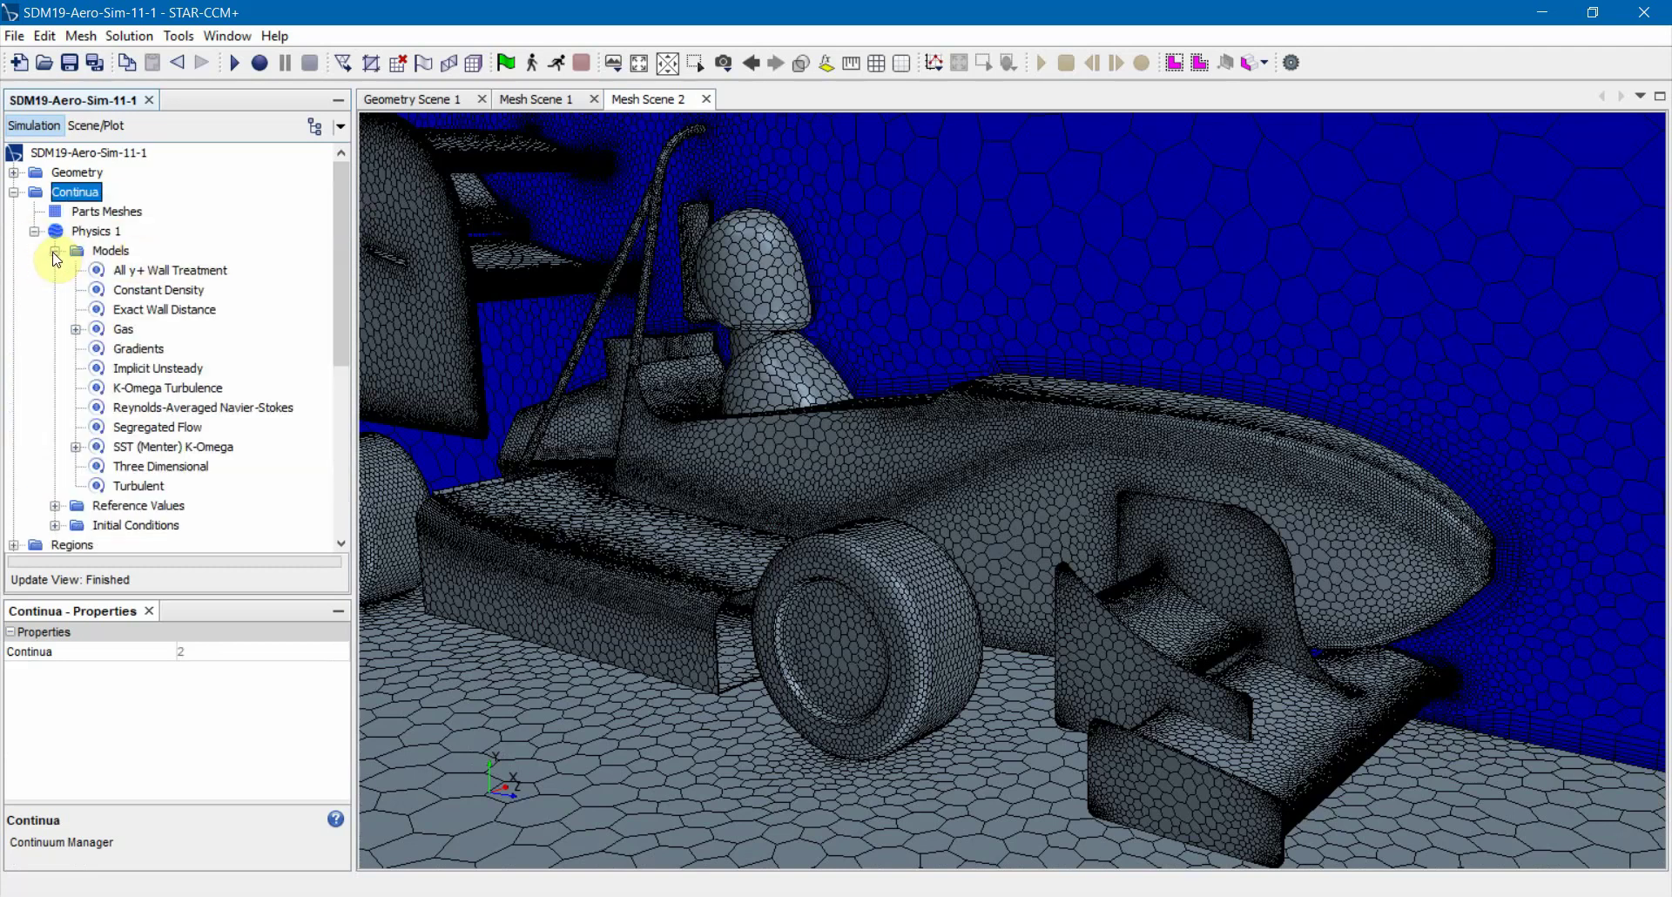
Review the Physics 1 continuum's properties and its enabled and optional physics models
double_click(94, 231)
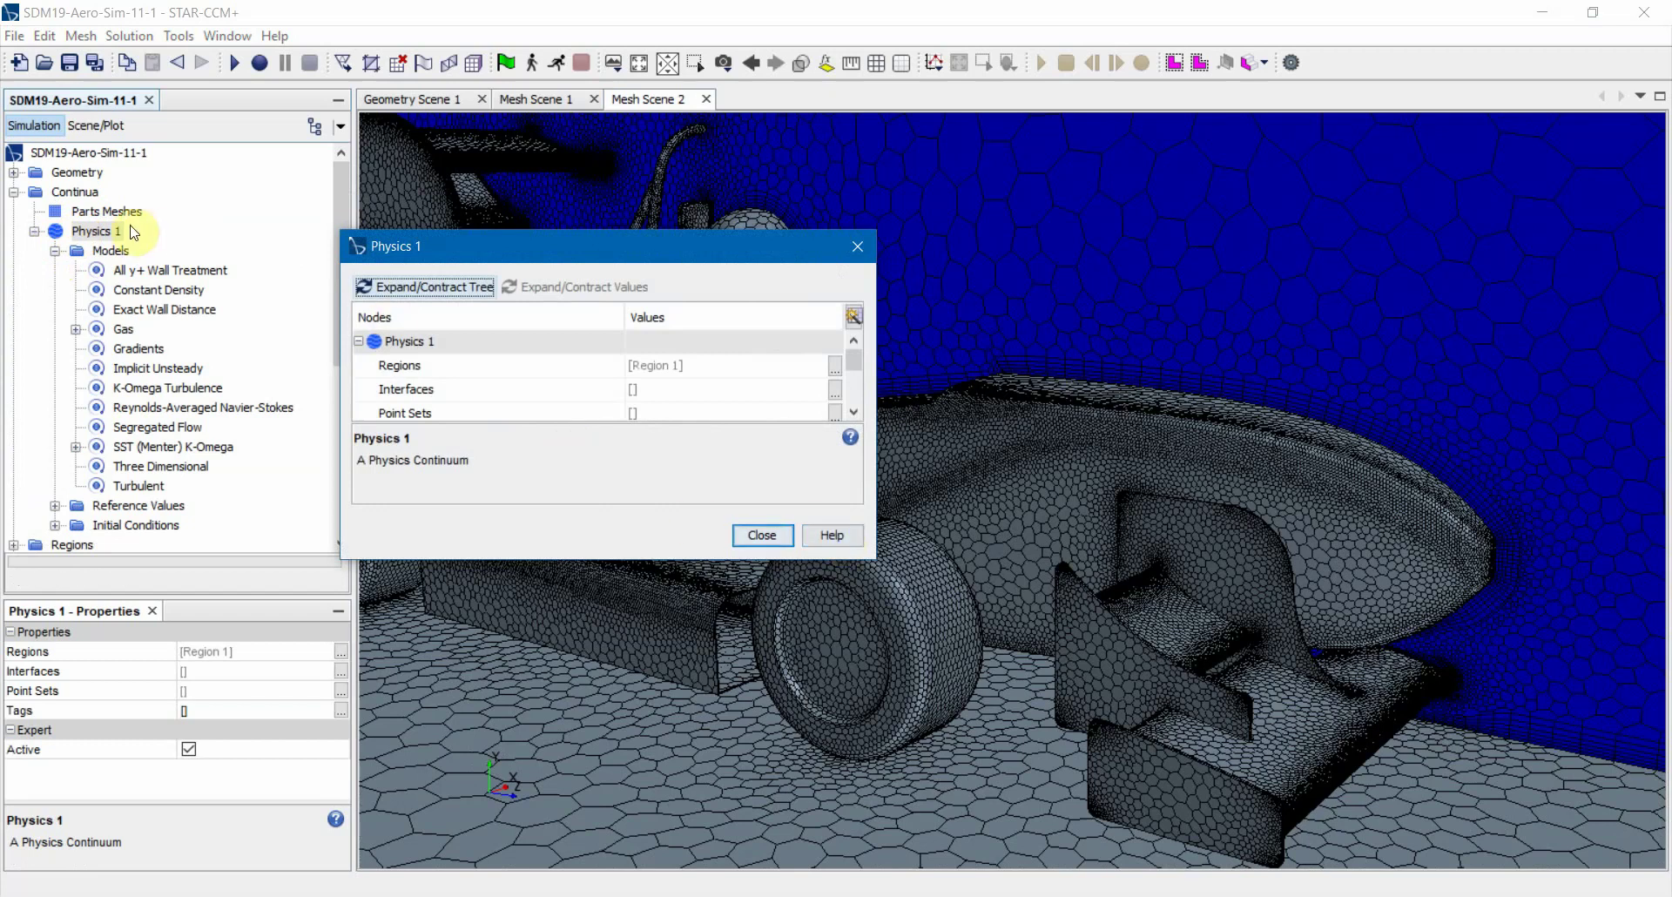
left_click(761, 535)
double_click(104, 252)
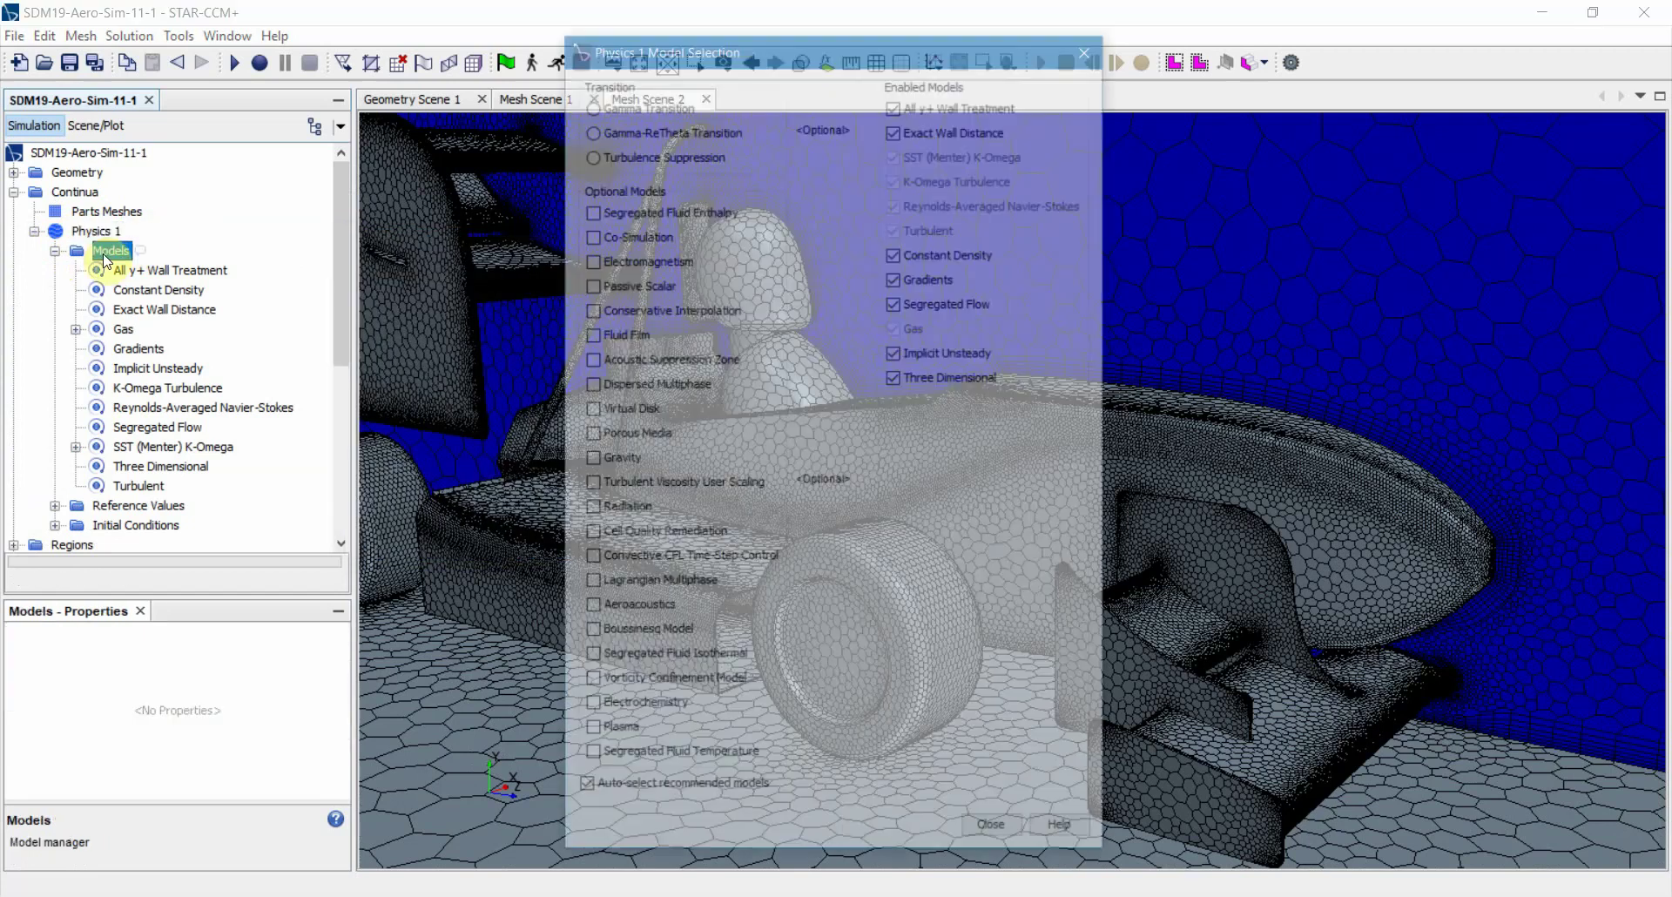
left_click_drag(731, 52, 606, 34)
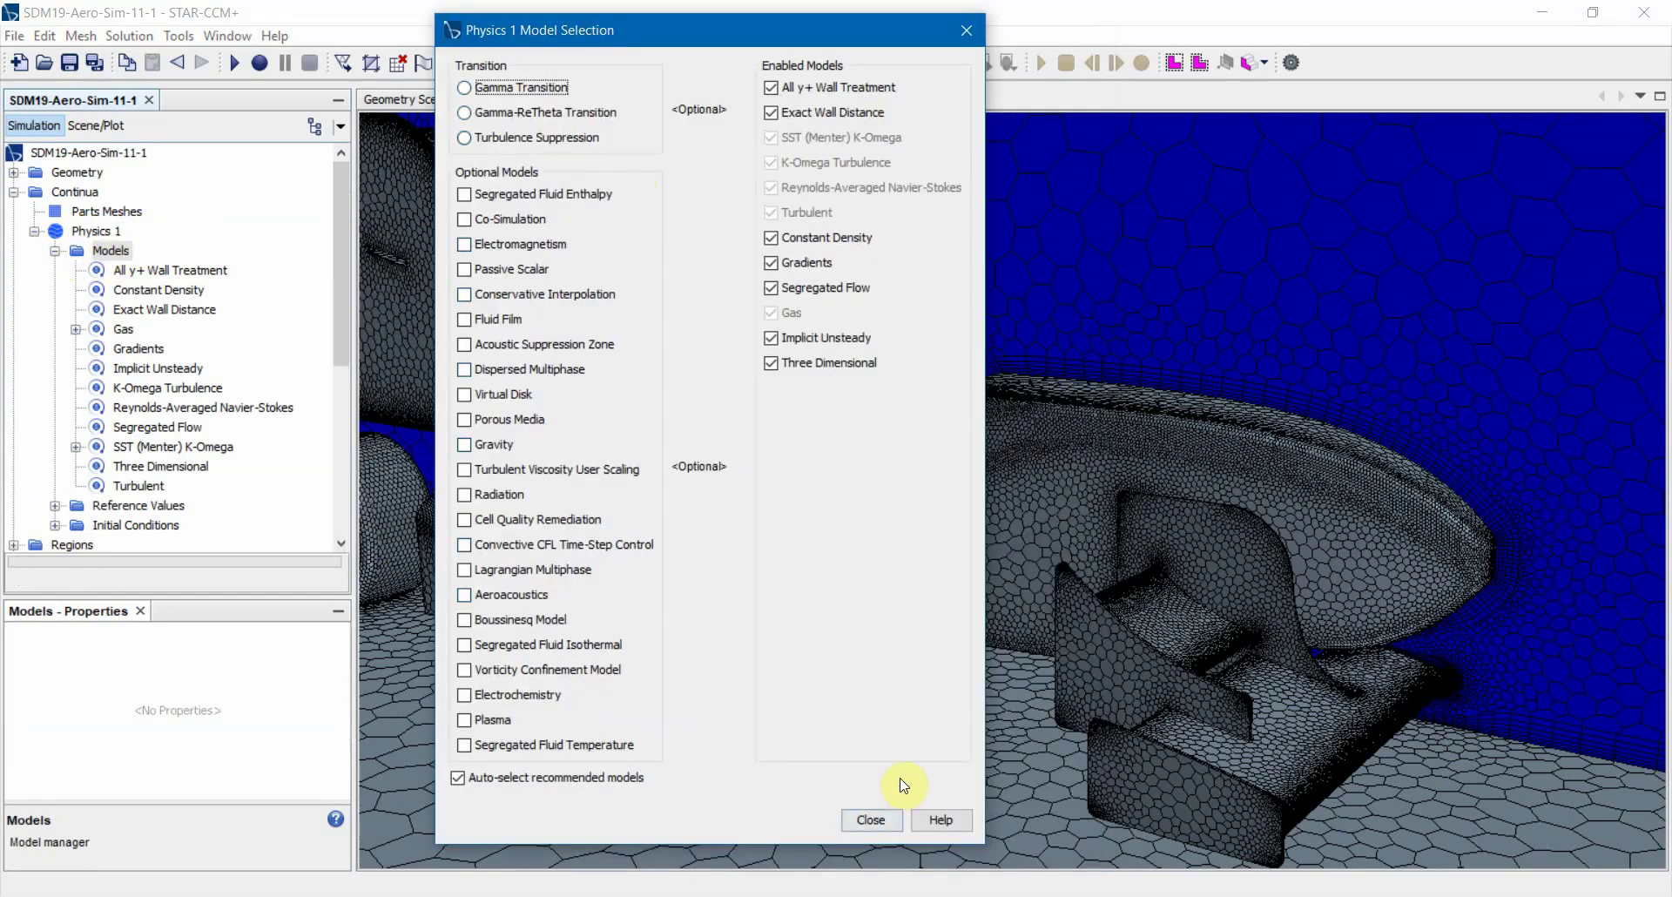
left_click(871, 819)
Create a new physics continuum and review the space, time and material options in its model selection
right_click(70, 200)
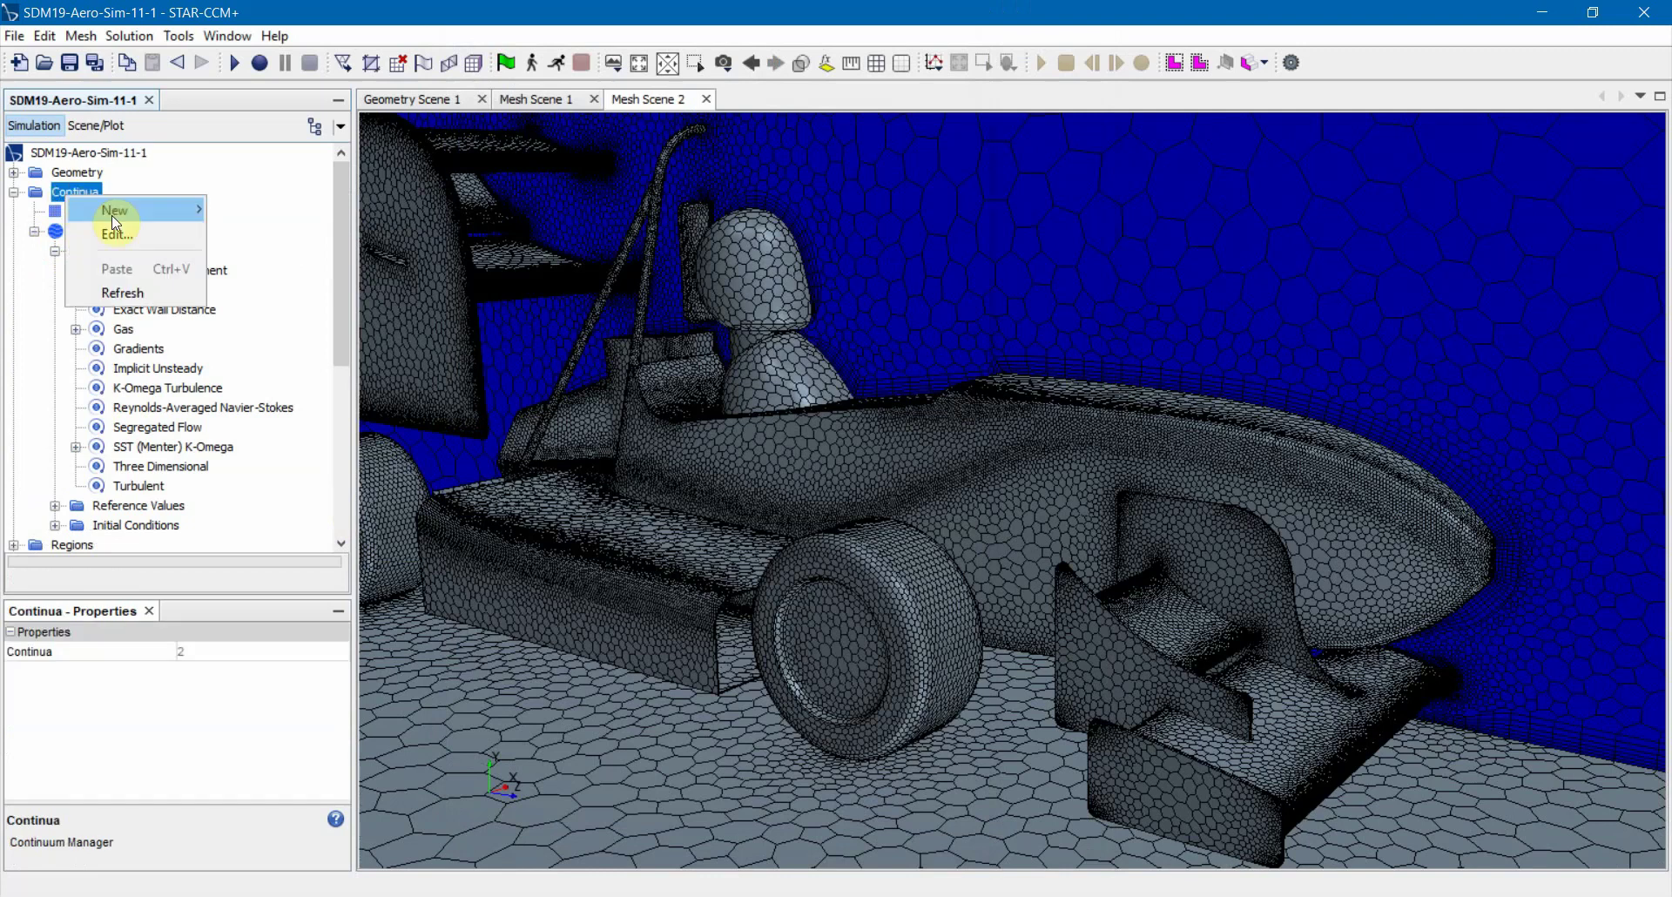
left_click(212, 235)
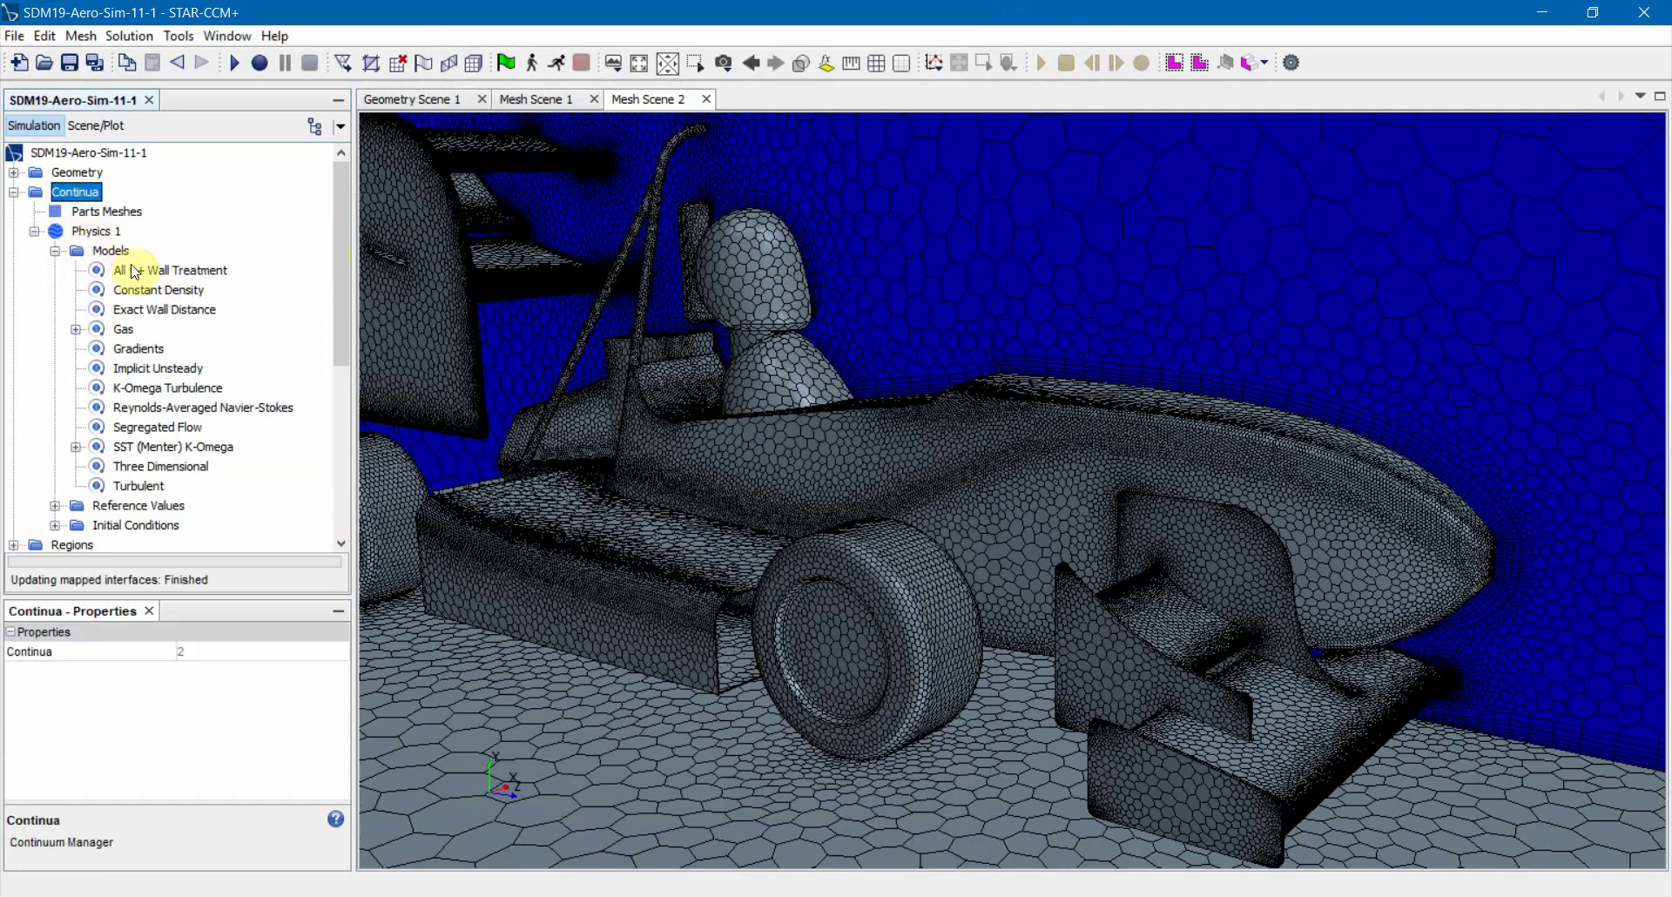
double_click(102, 543)
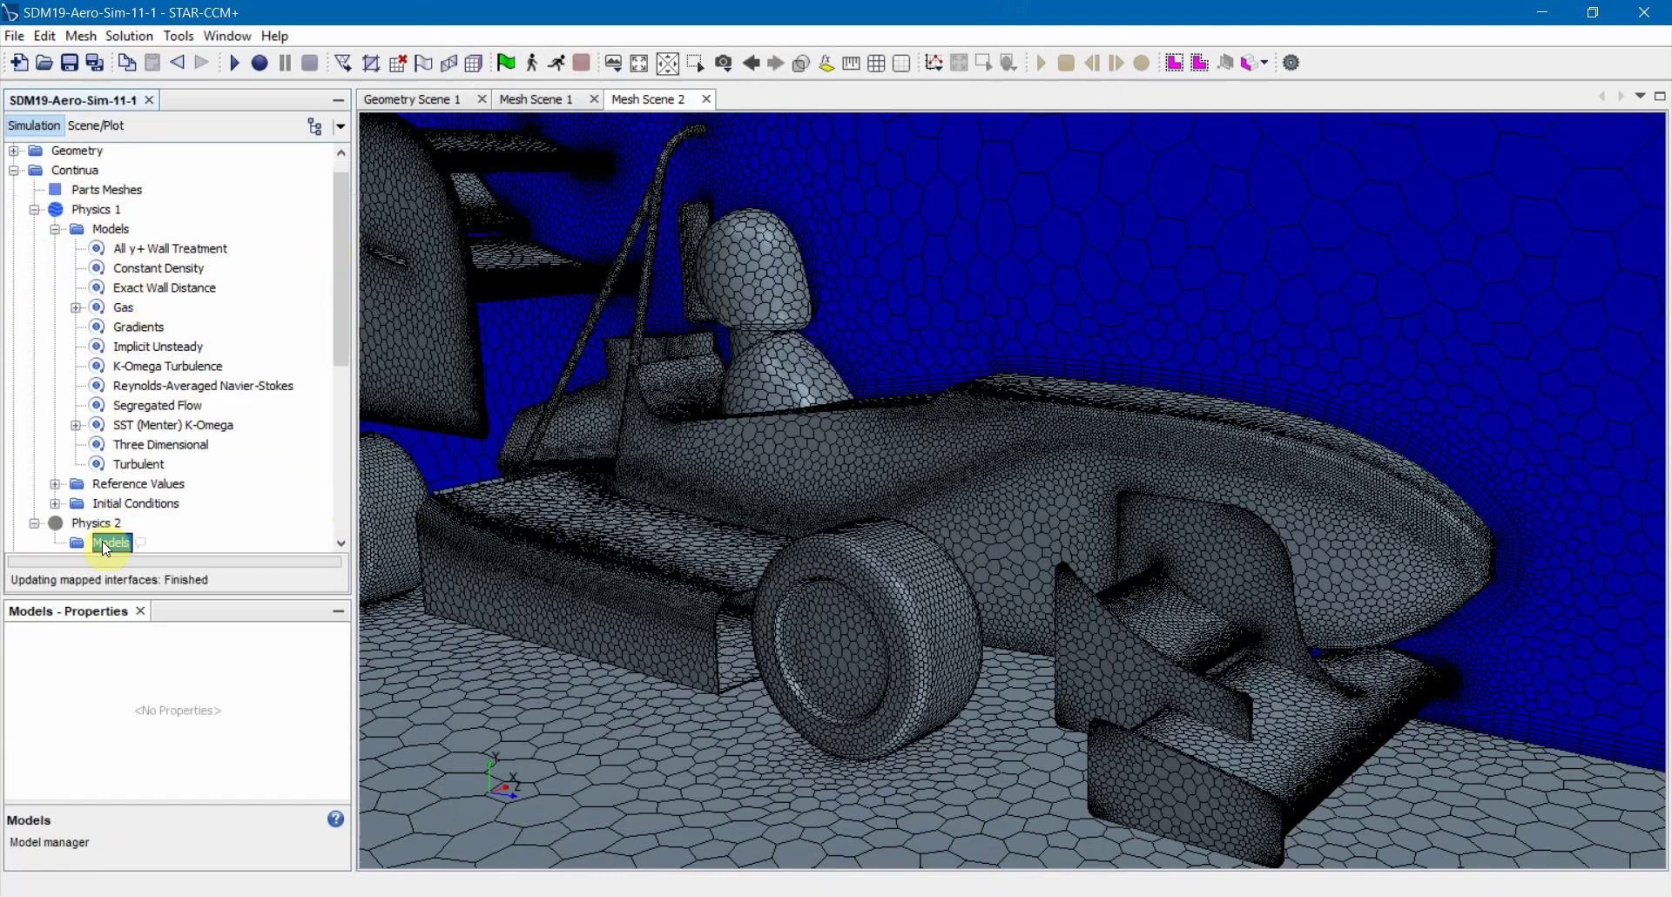
left_click_drag(739, 115, 414, 75)
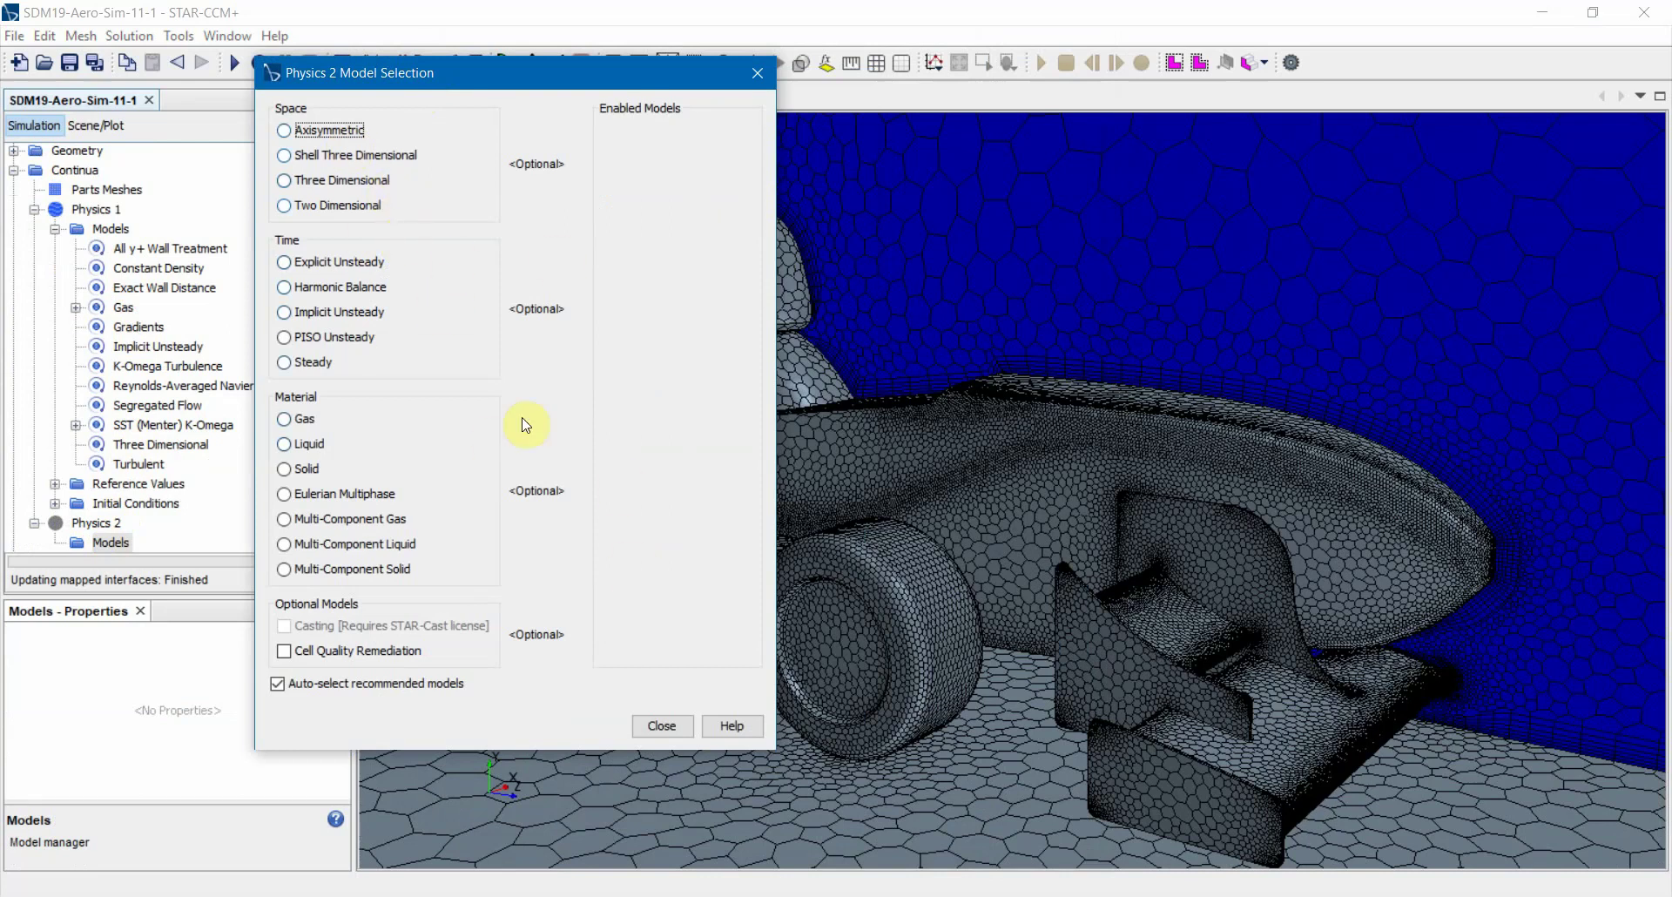
left_click(650, 726)
Check the new continuum's properties and reopen the Physics 1 model selection to review its enabled models again
left_click(102, 523)
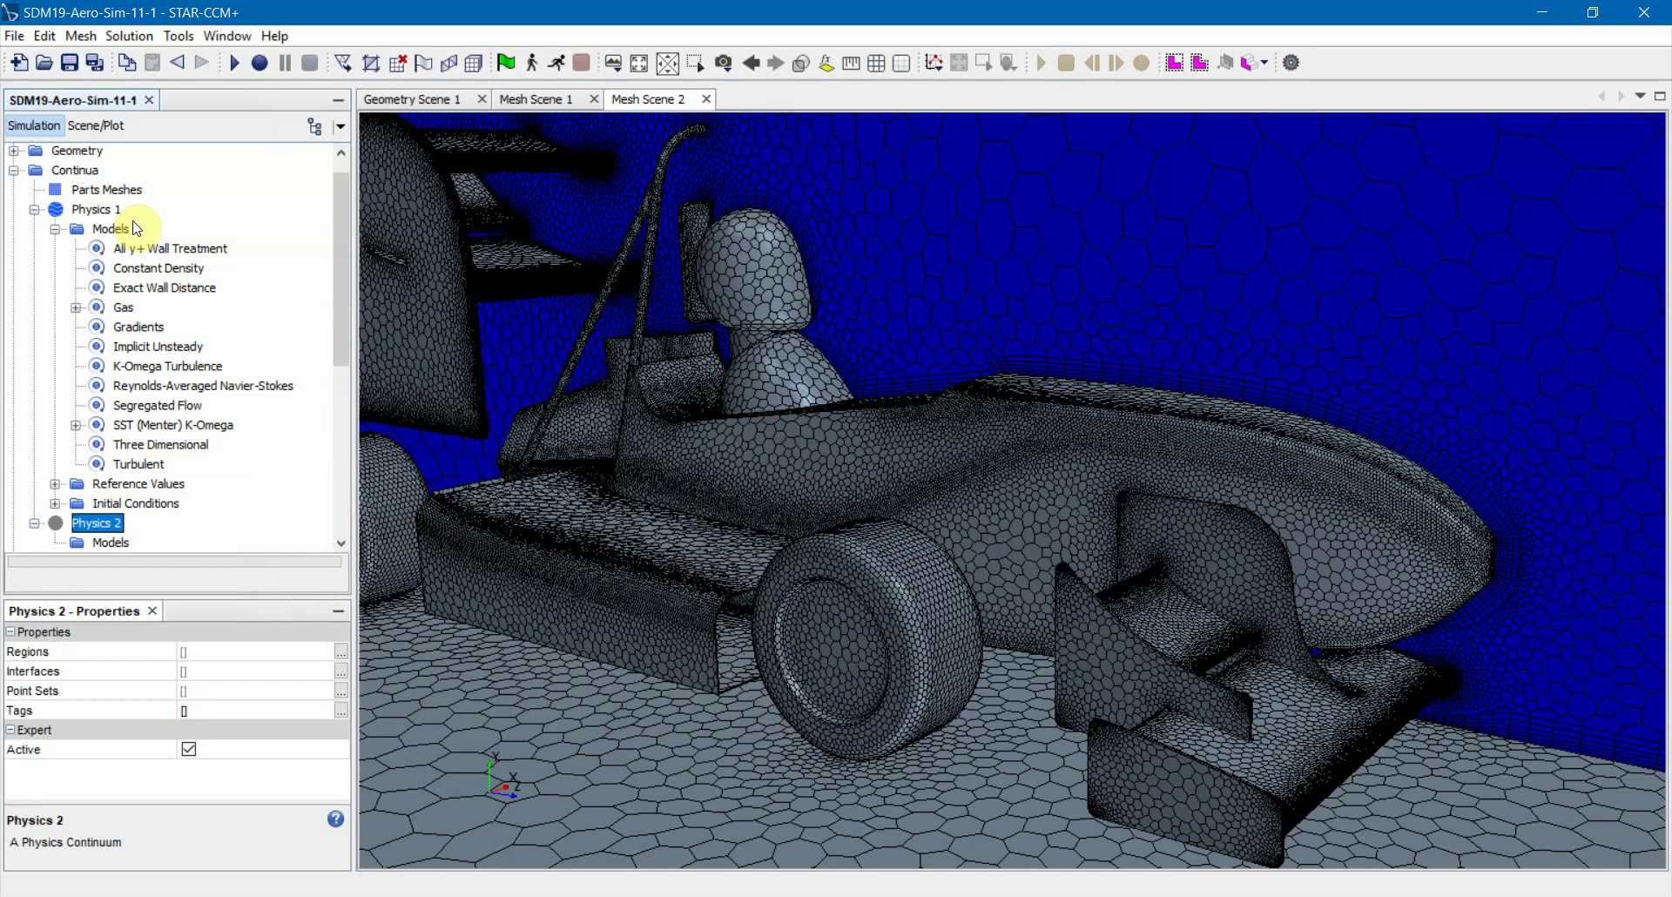
double_click(113, 210)
left_click(761, 535)
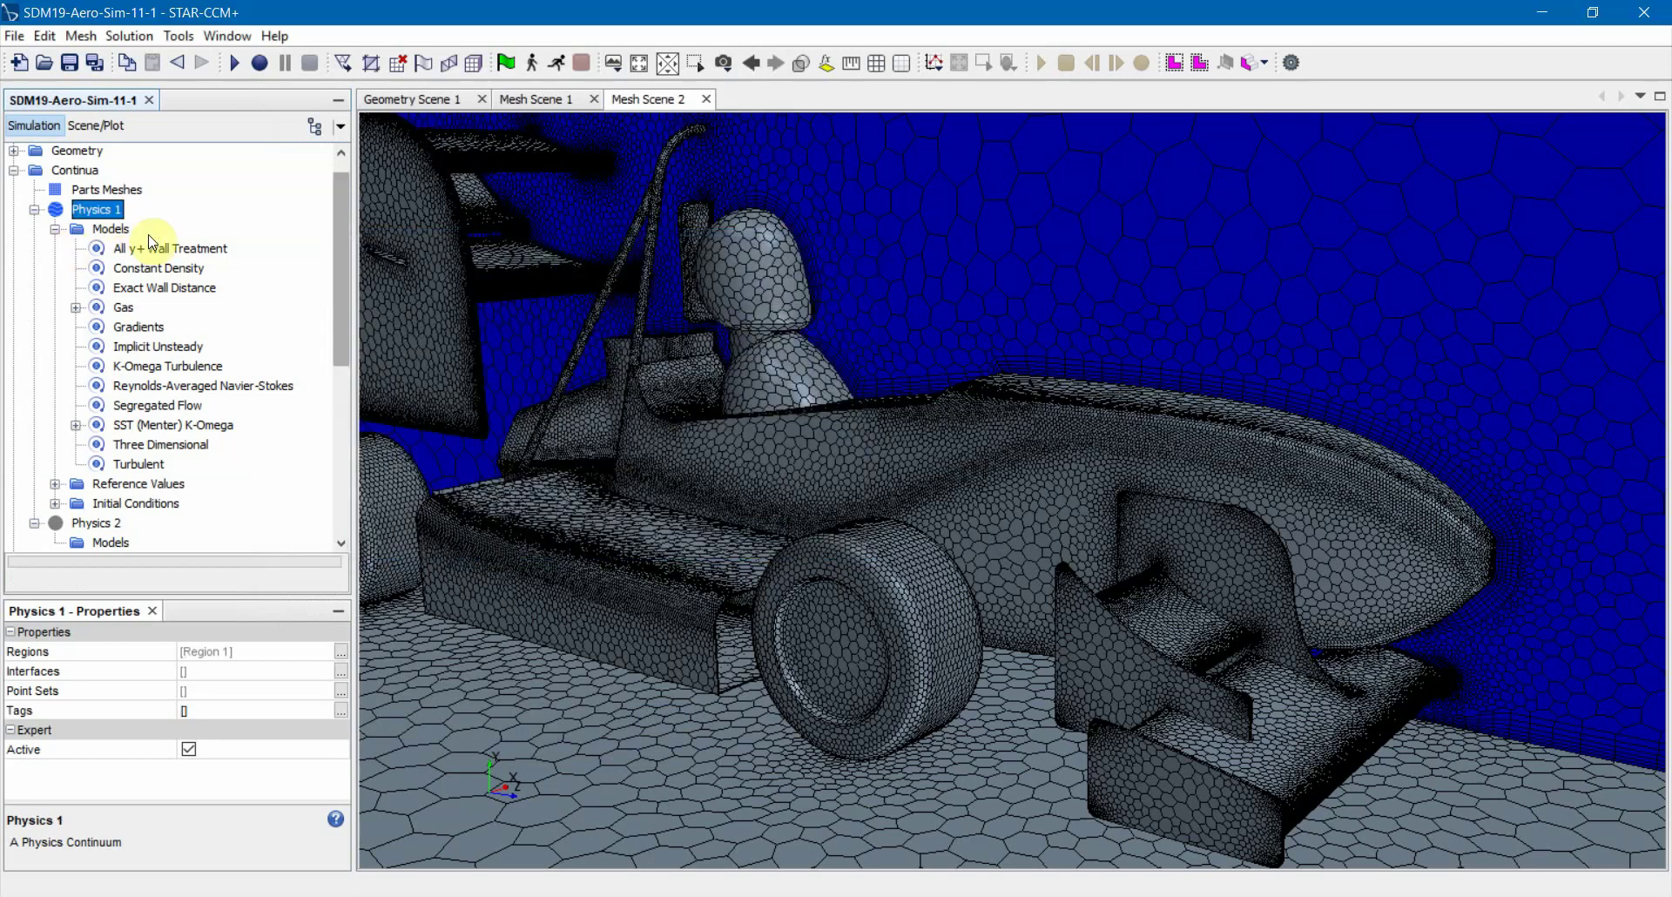
double_click(111, 228)
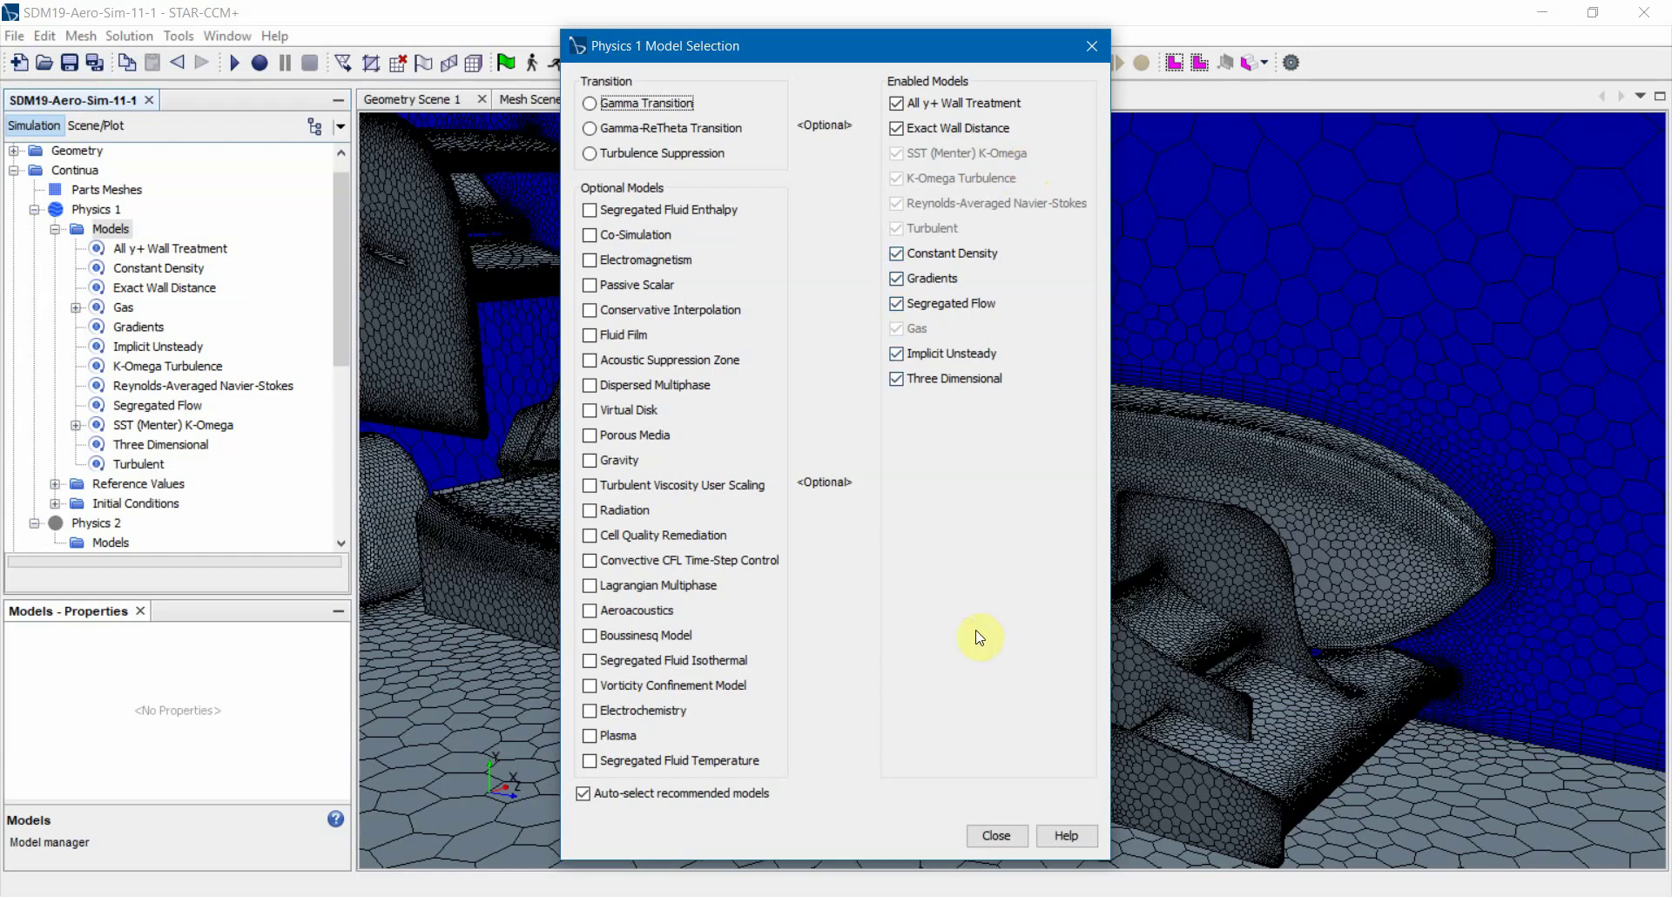
left_click(997, 836)
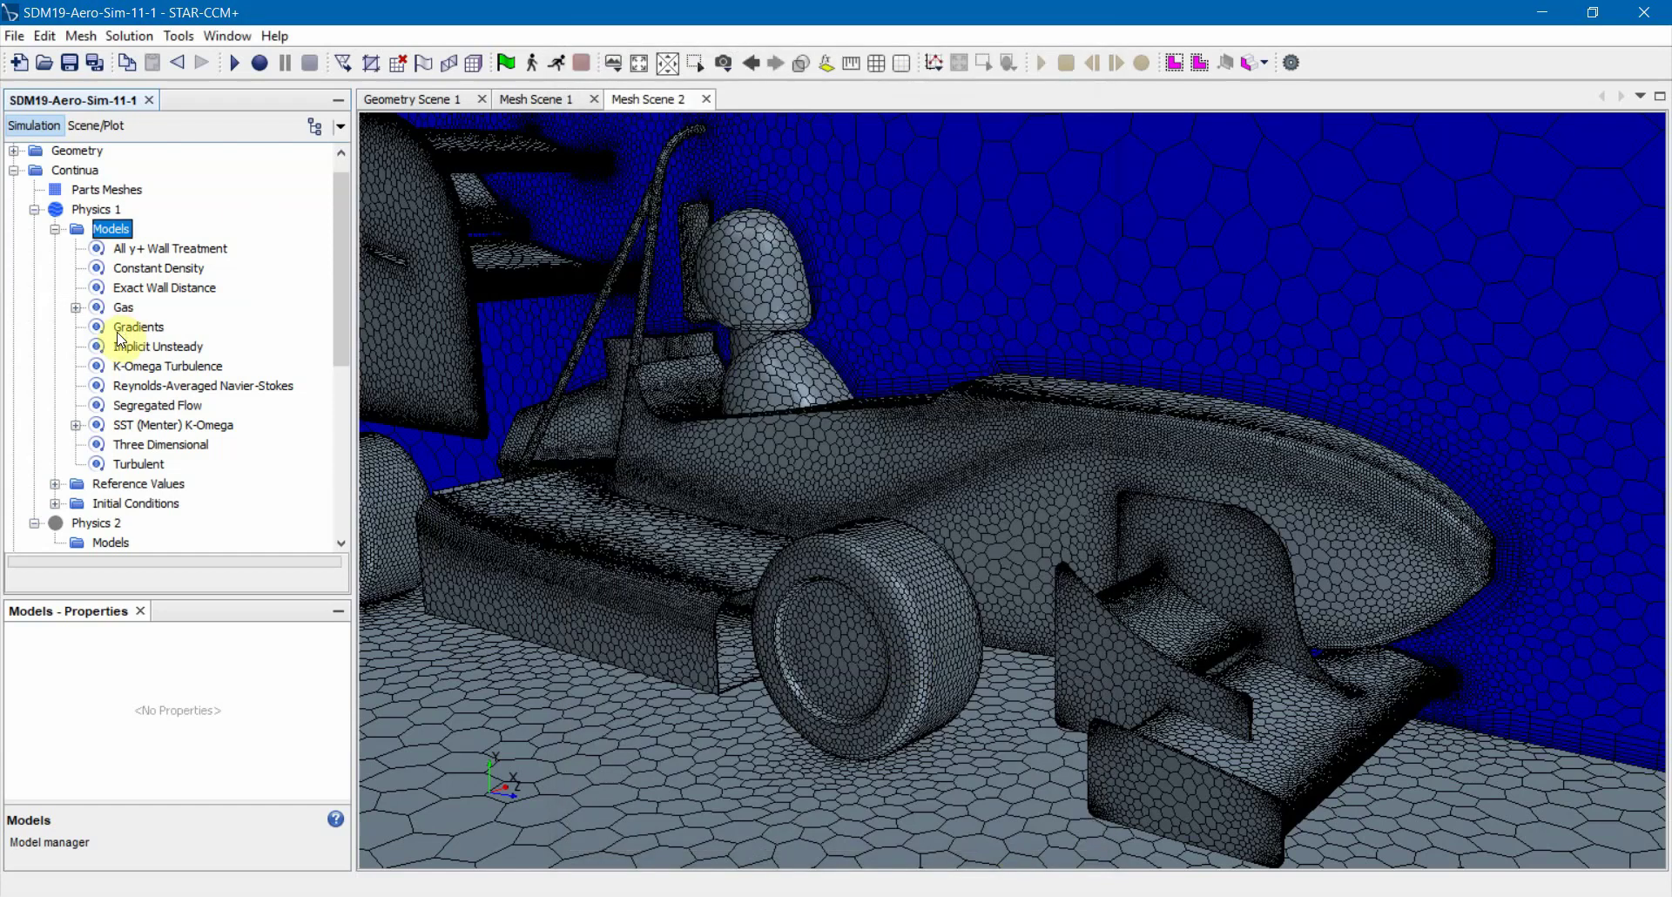
Review the Constant Density model and the constant density value in the material properties of Air
double_click(142, 269)
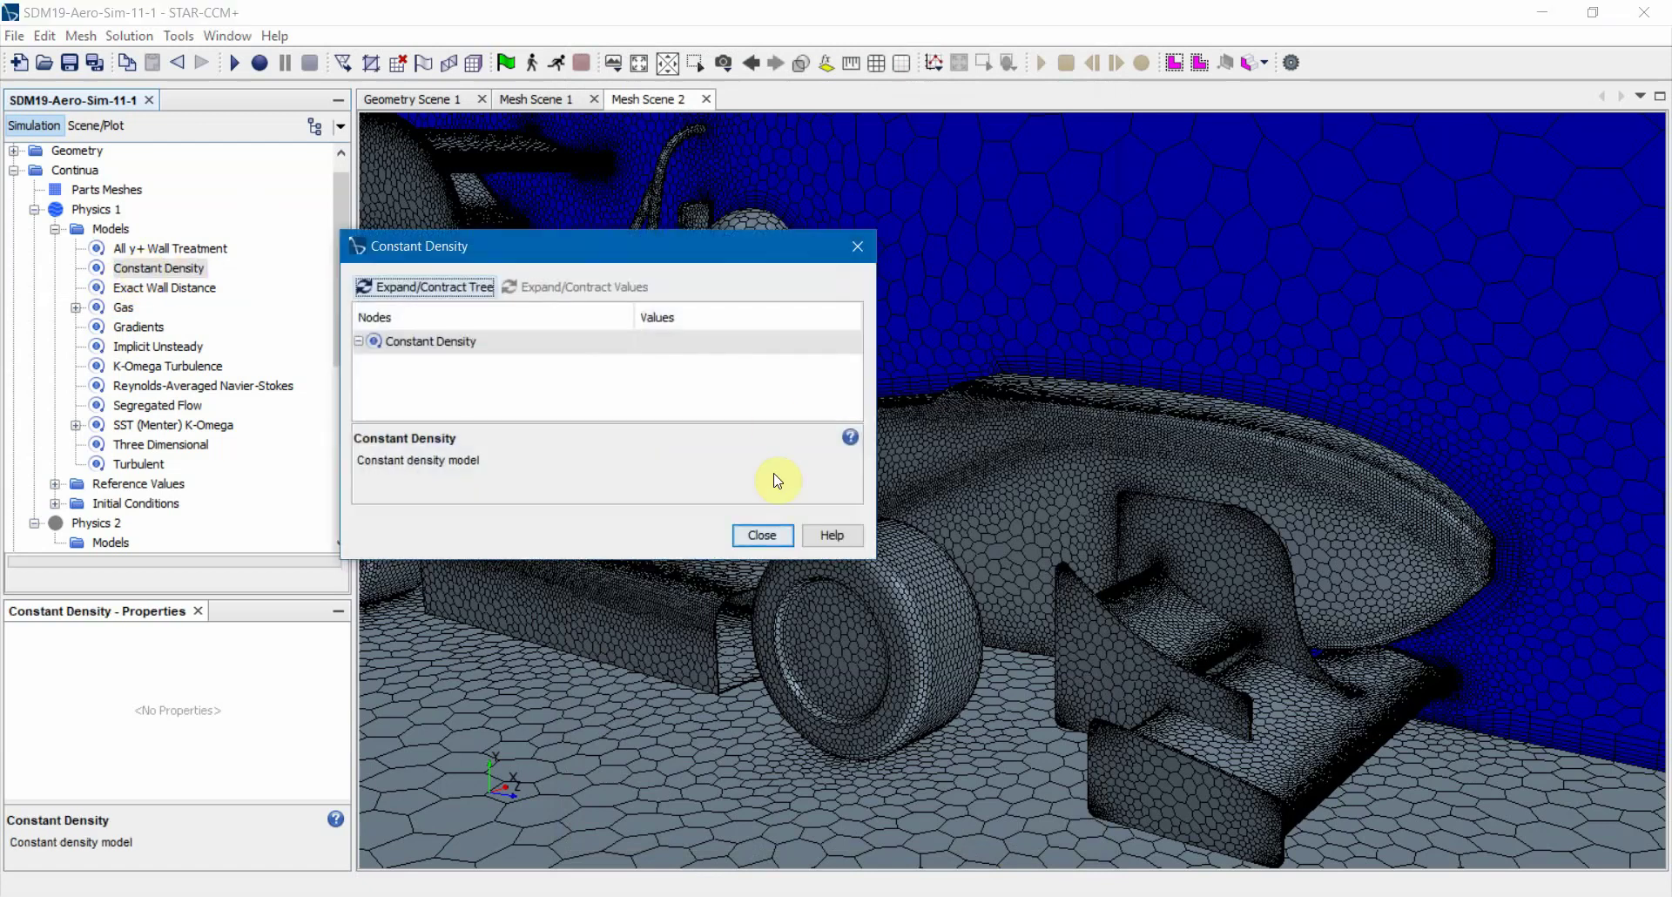
left_click(761, 534)
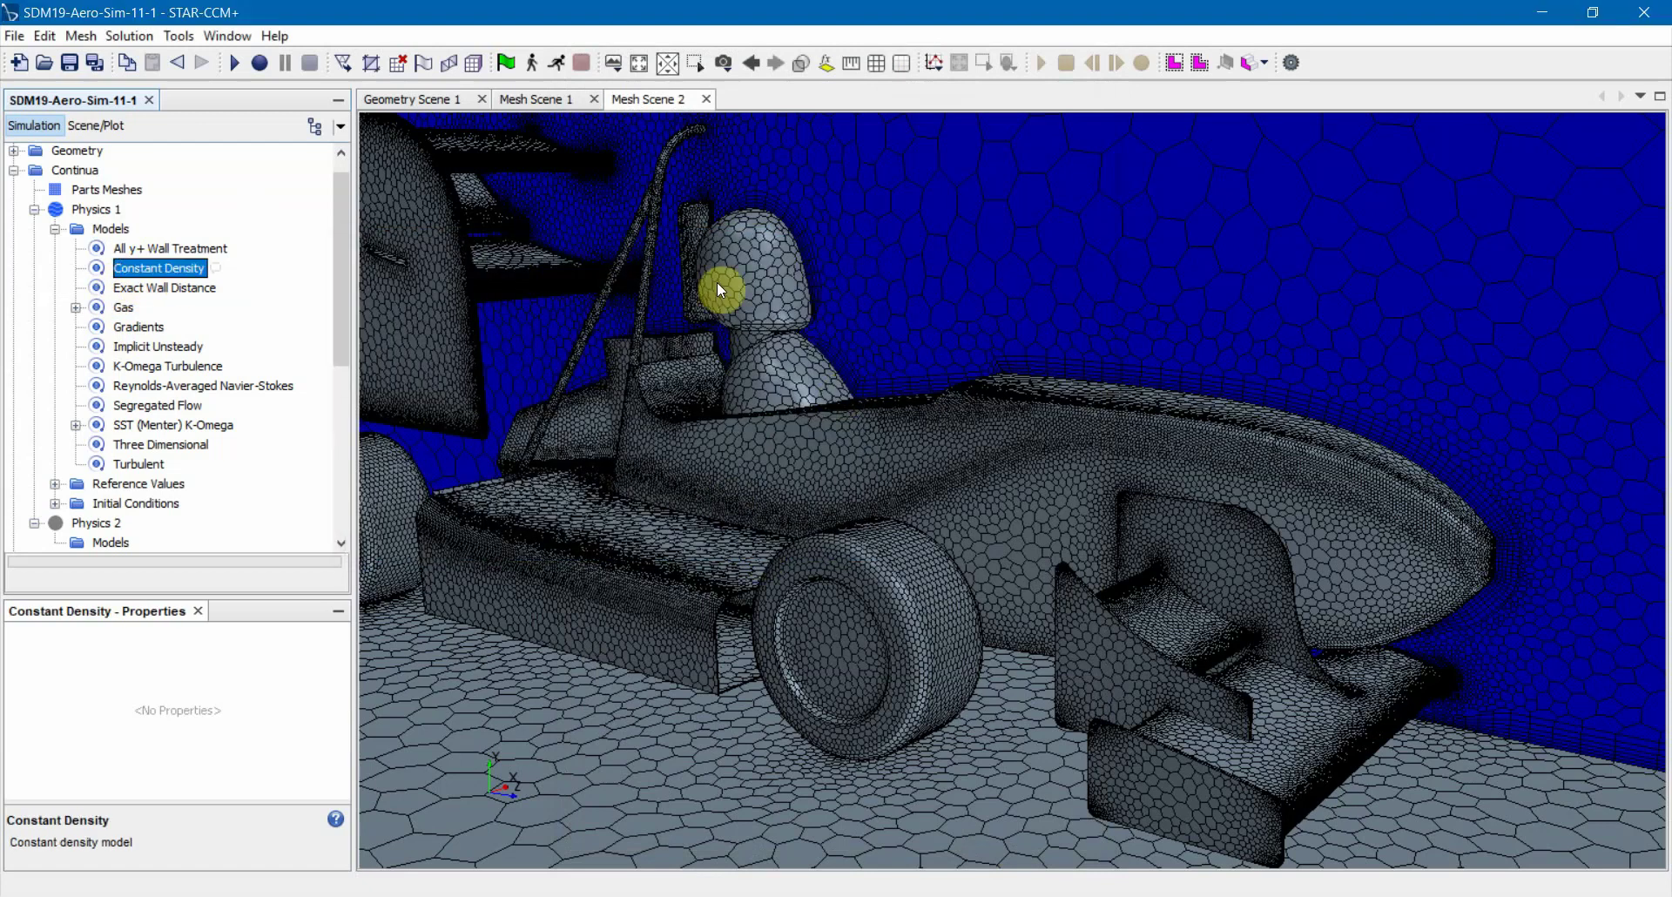
left_click(77, 309)
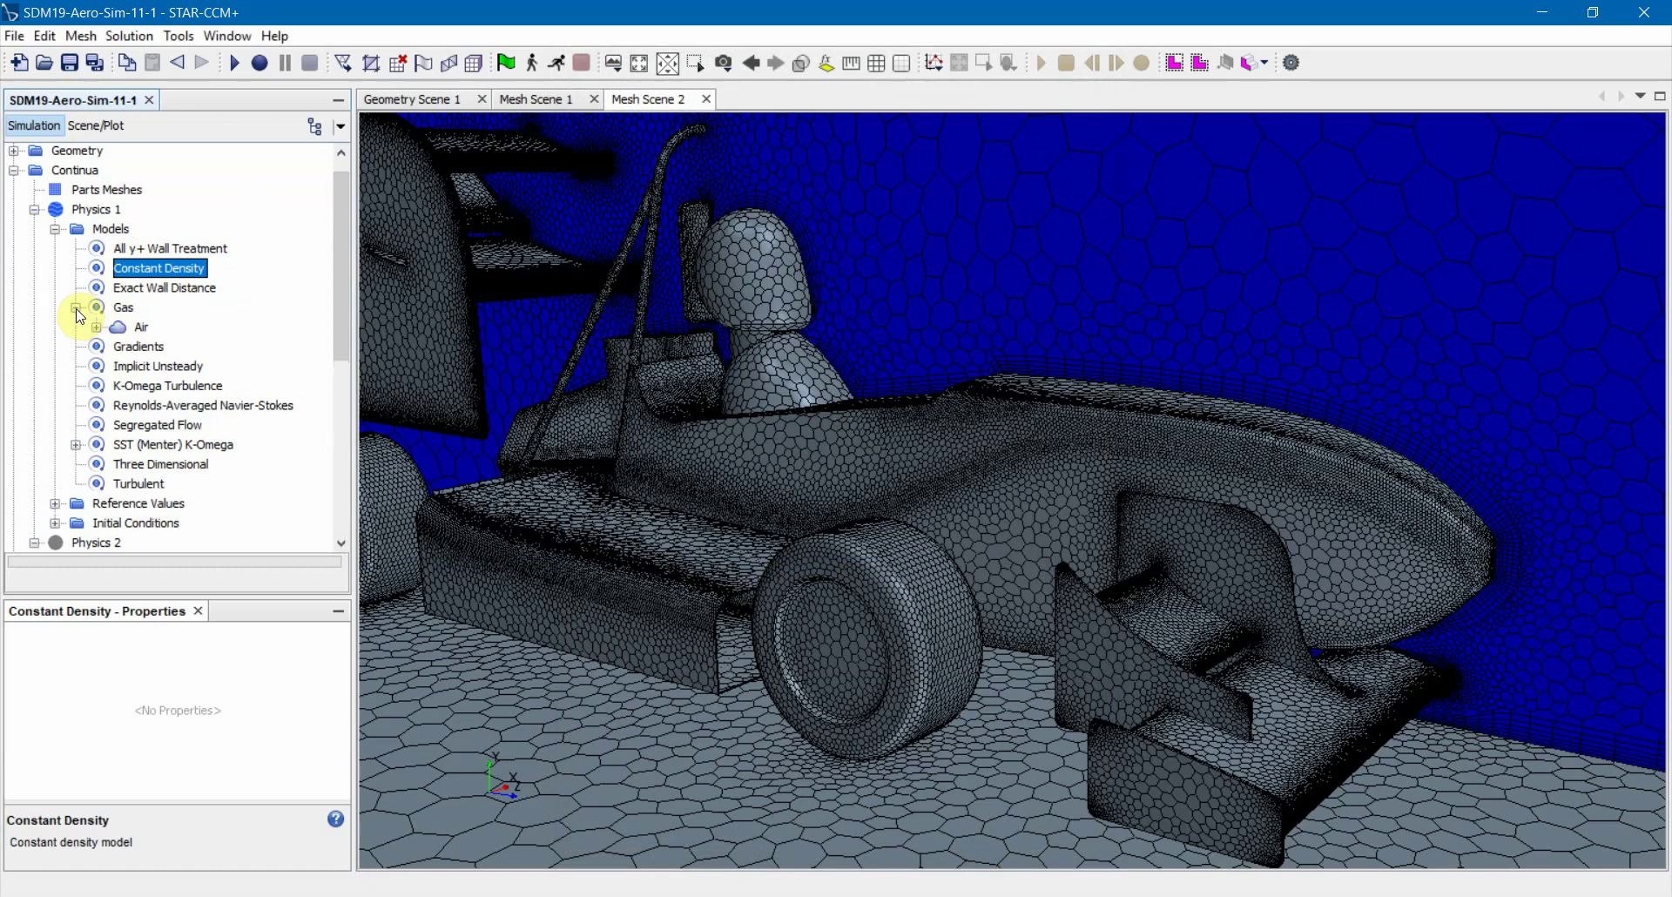
left_click(97, 328)
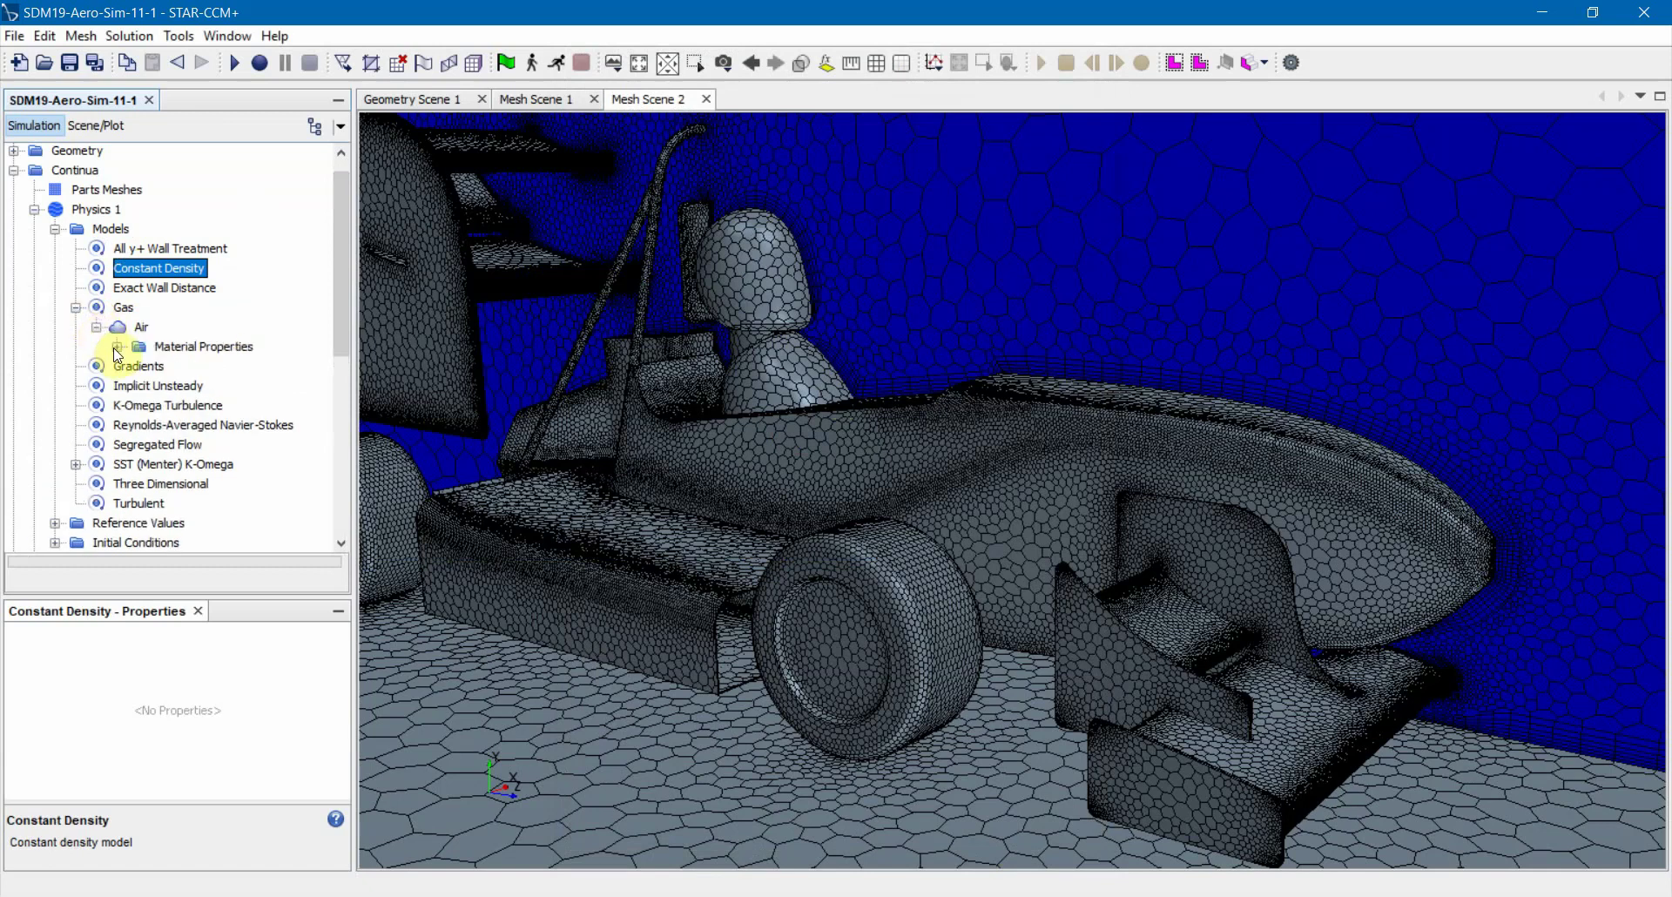
left_click(116, 347)
left_click(209, 387)
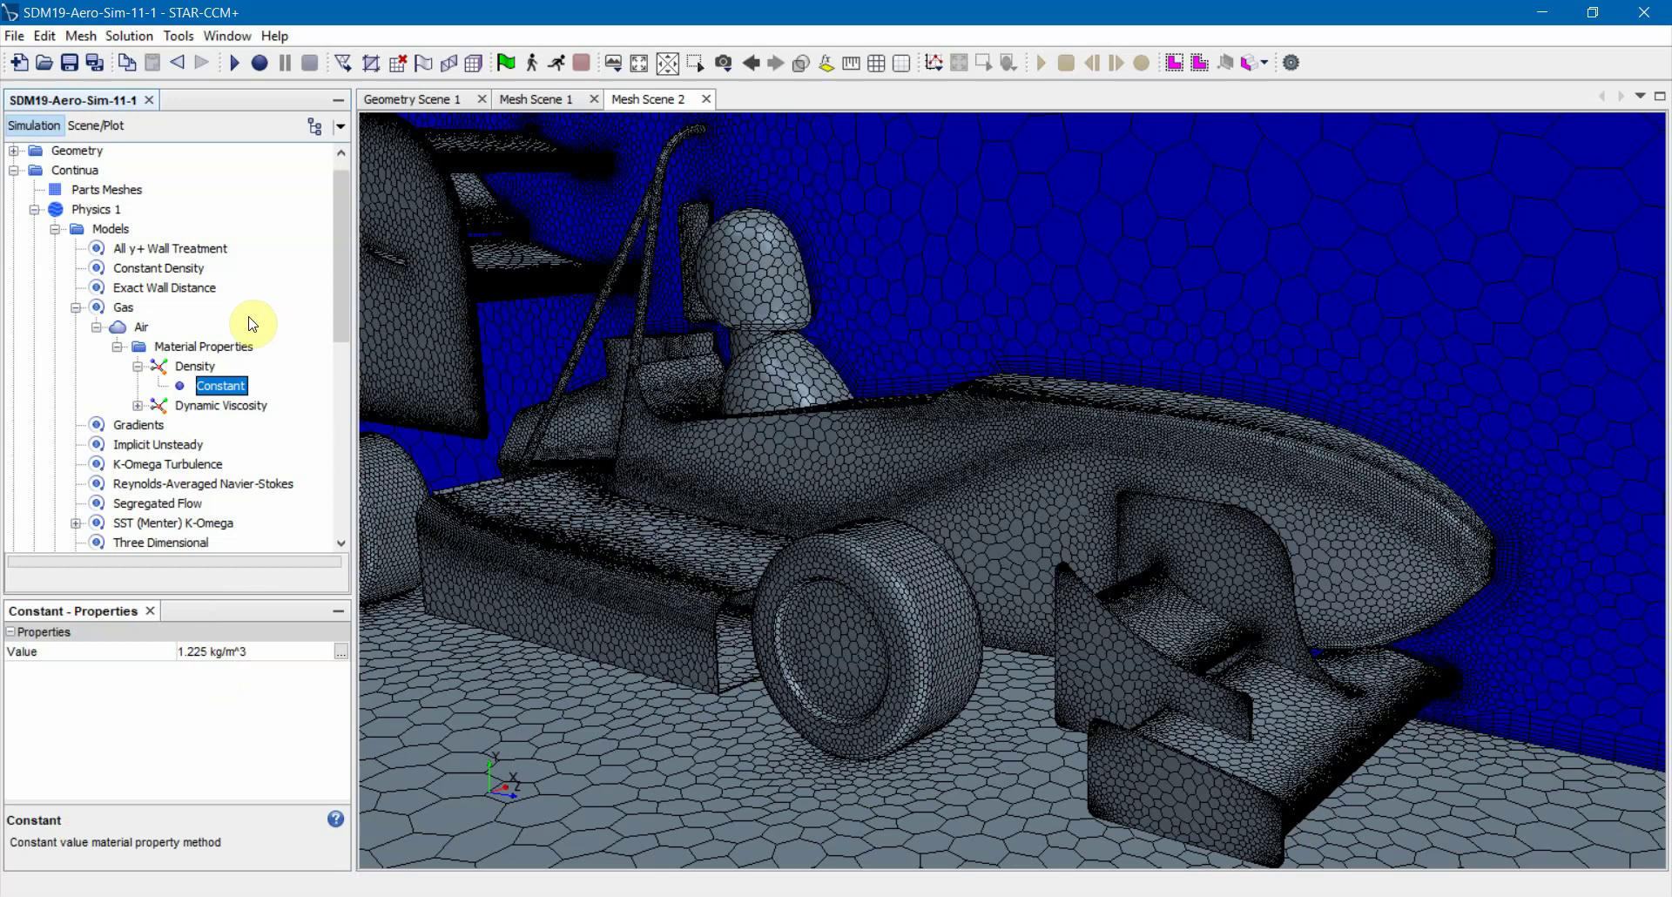
Check the Turbulent, Three Dimensional and SST (Menter) K-Omega models, including the latter's compressibility parameters and realizability coefficient
scroll(251, 324, "down", 1)
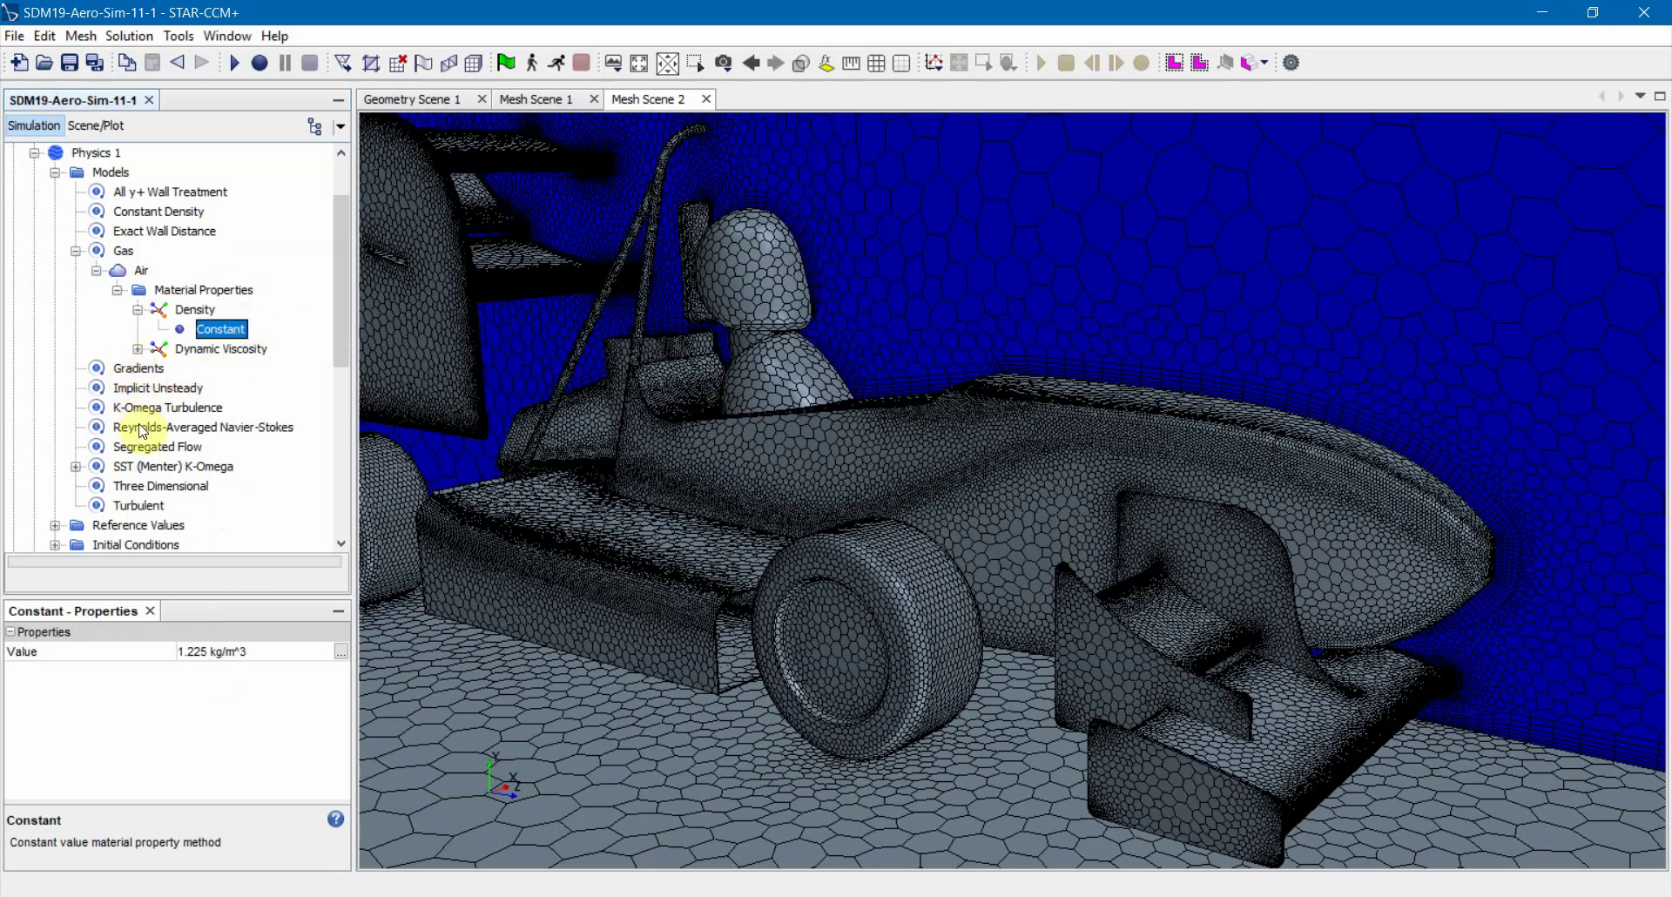
left_click(125, 506)
left_click(129, 483)
left_click(77, 467)
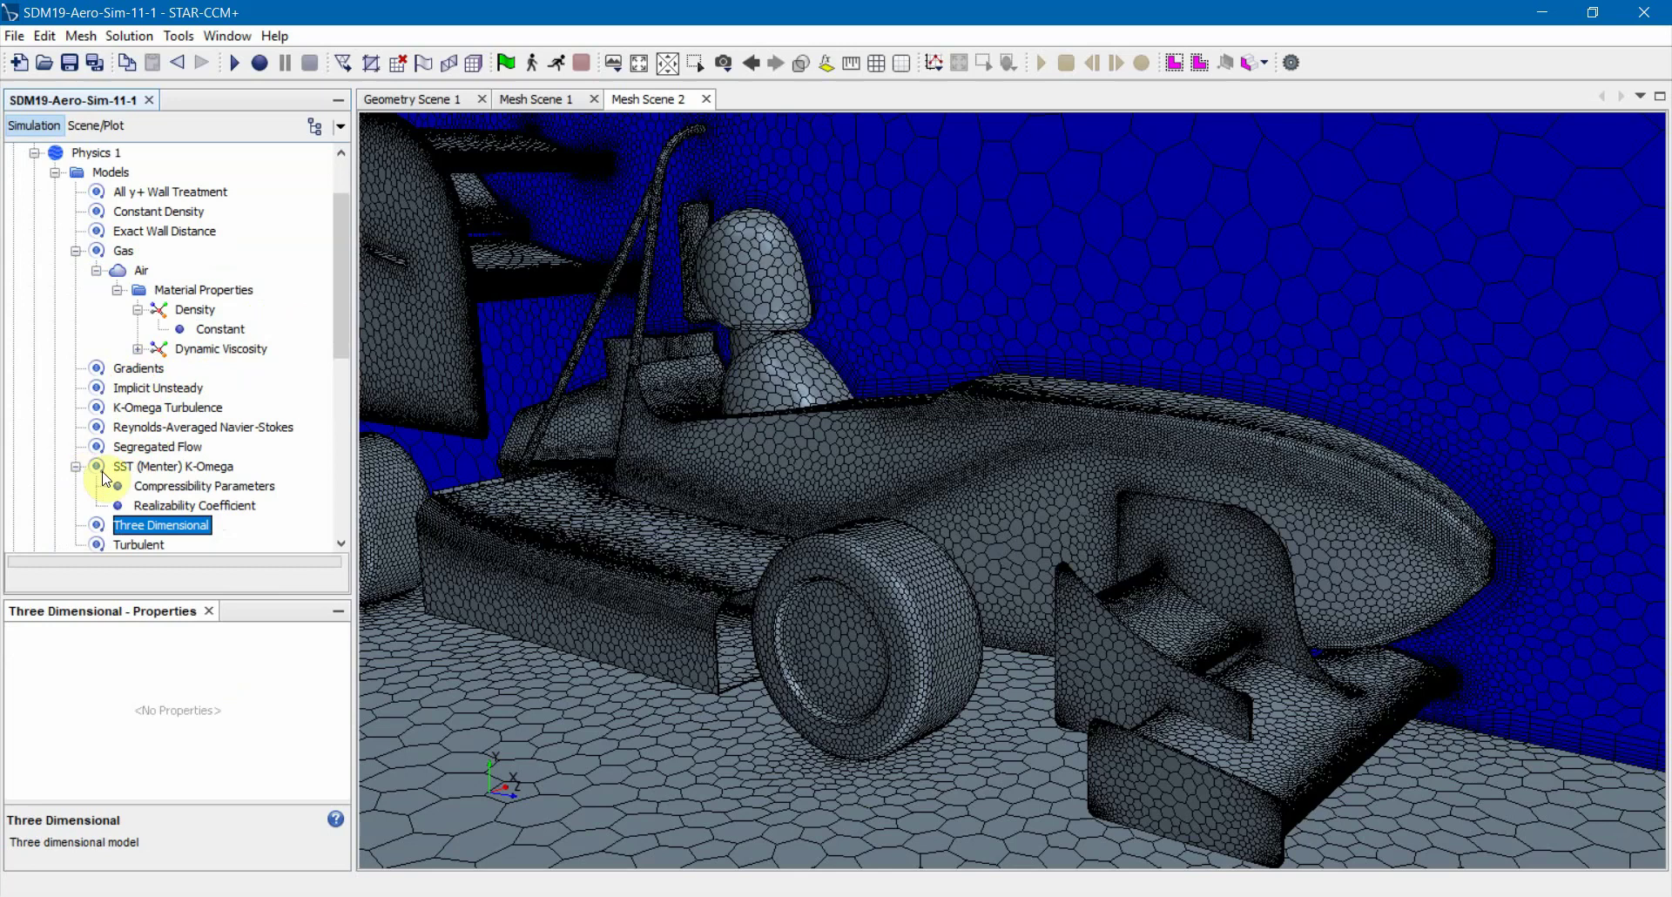
left_click(150, 485)
key("Down")
scroll(150, 484, "up", 1)
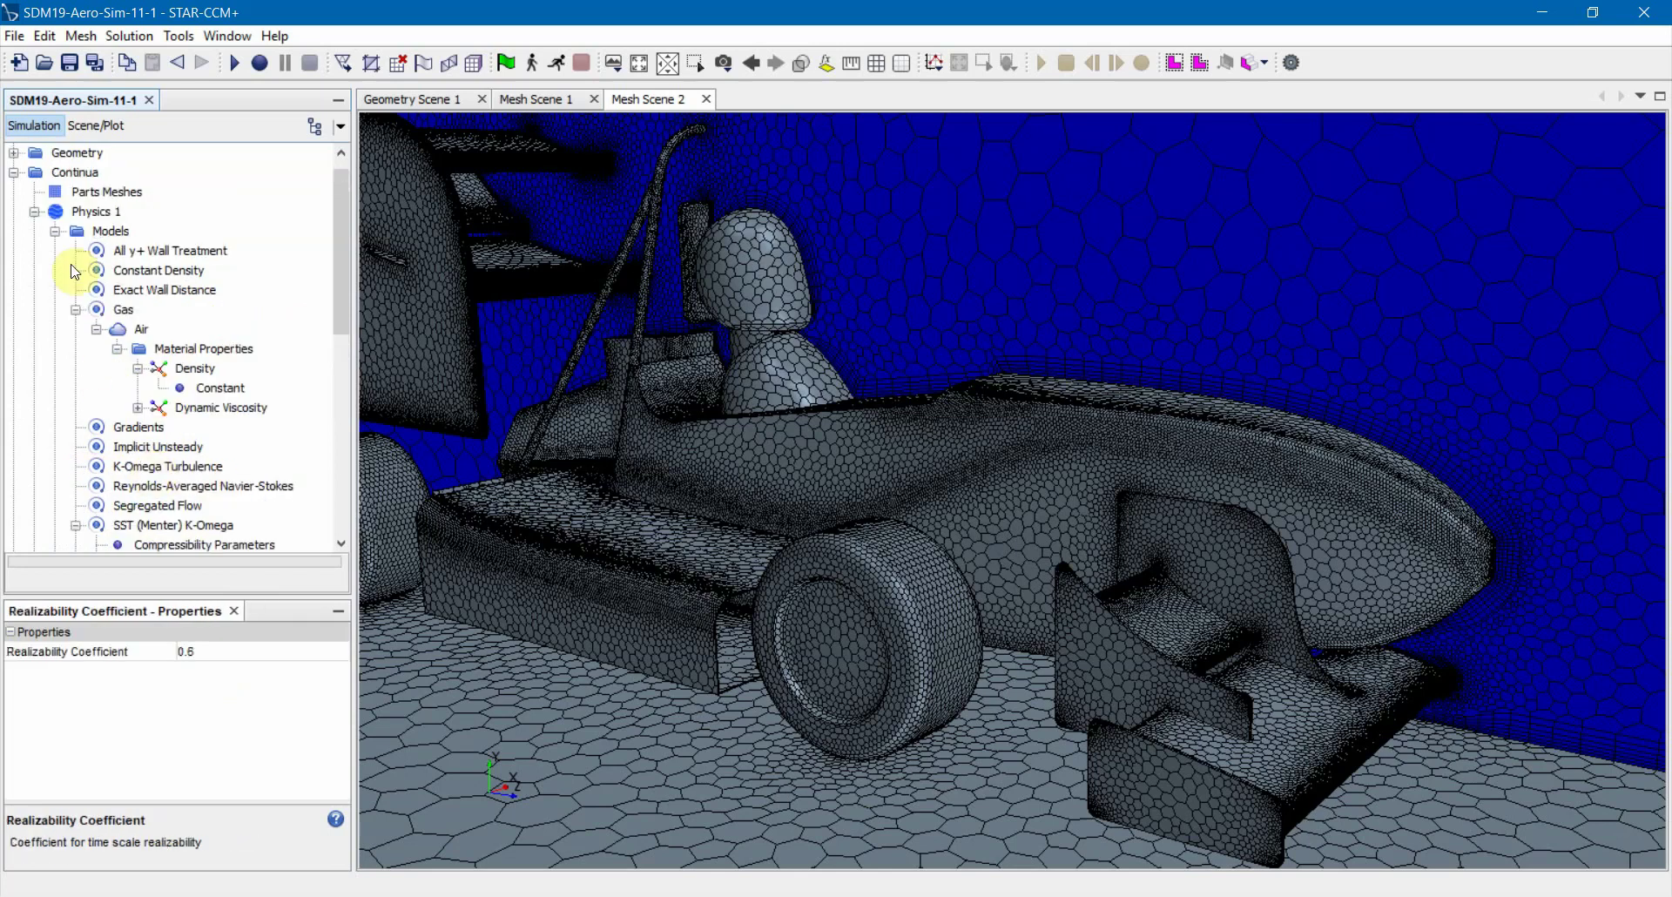
Delete the Physics 2 continuum
left_click(54, 233)
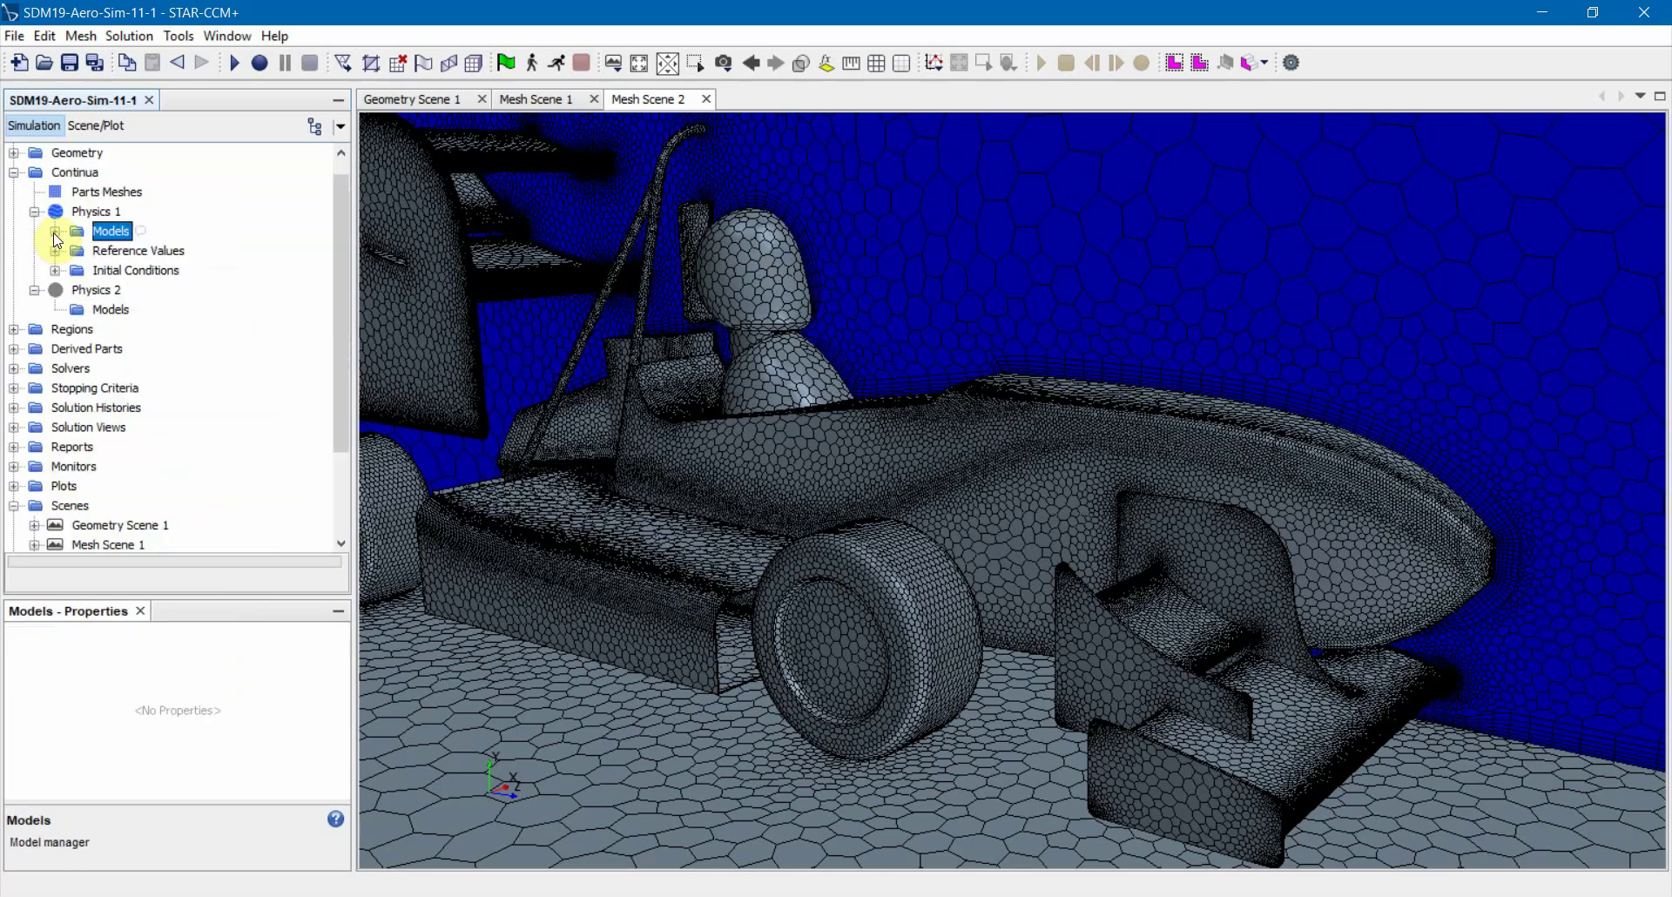
right_click(70, 292)
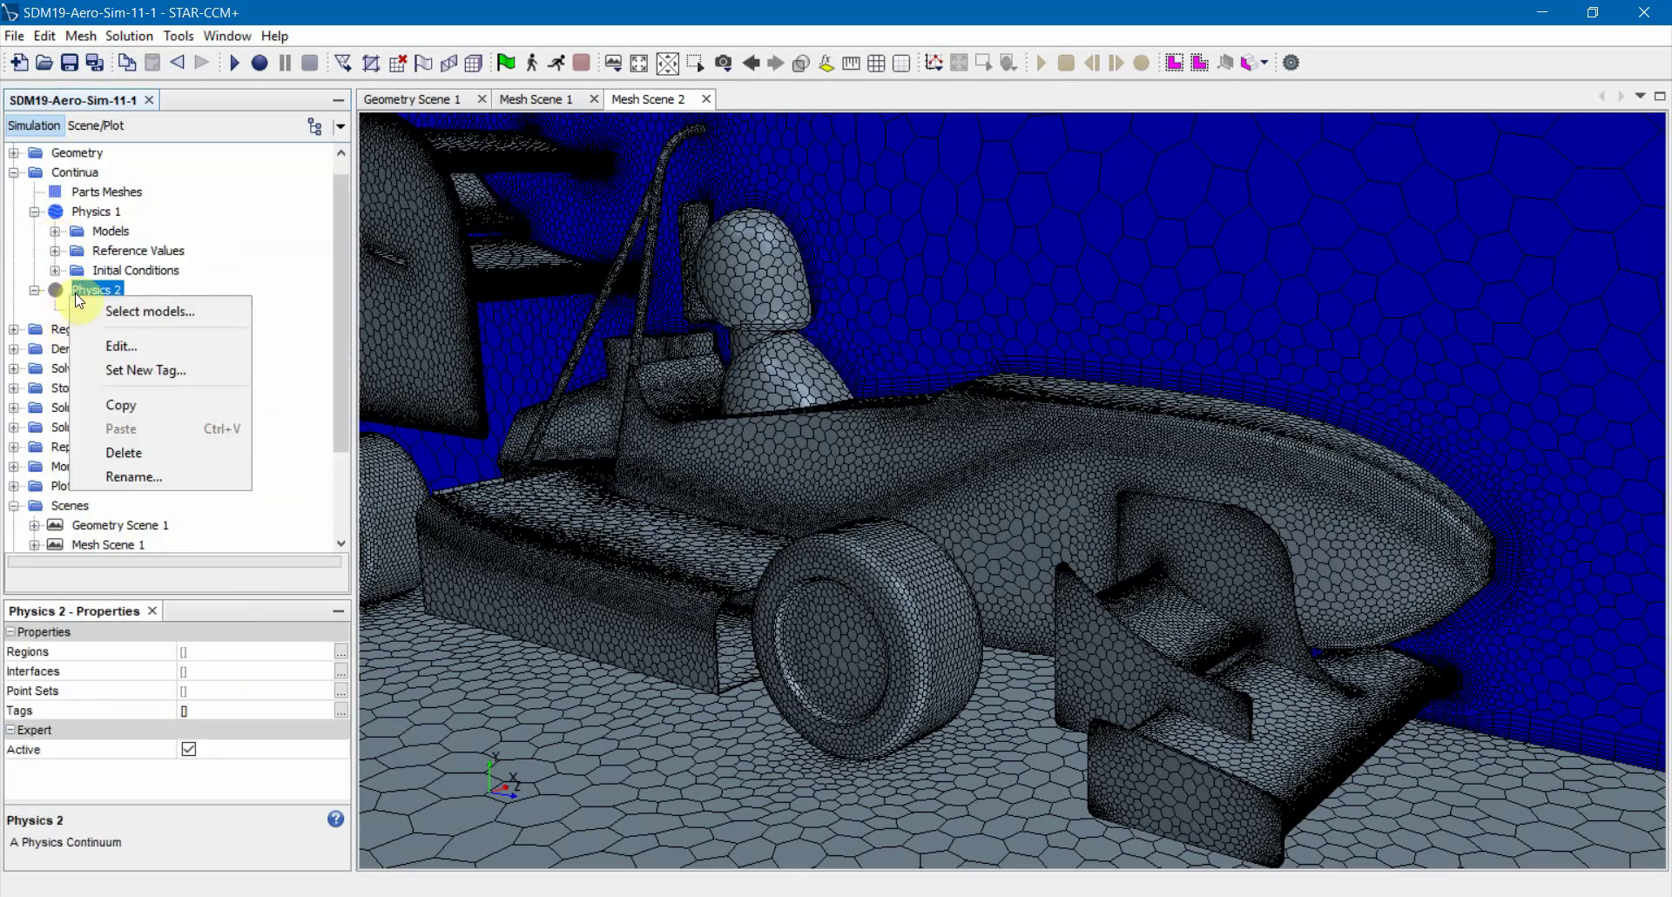
left_click(129, 451)
left_click(900, 511)
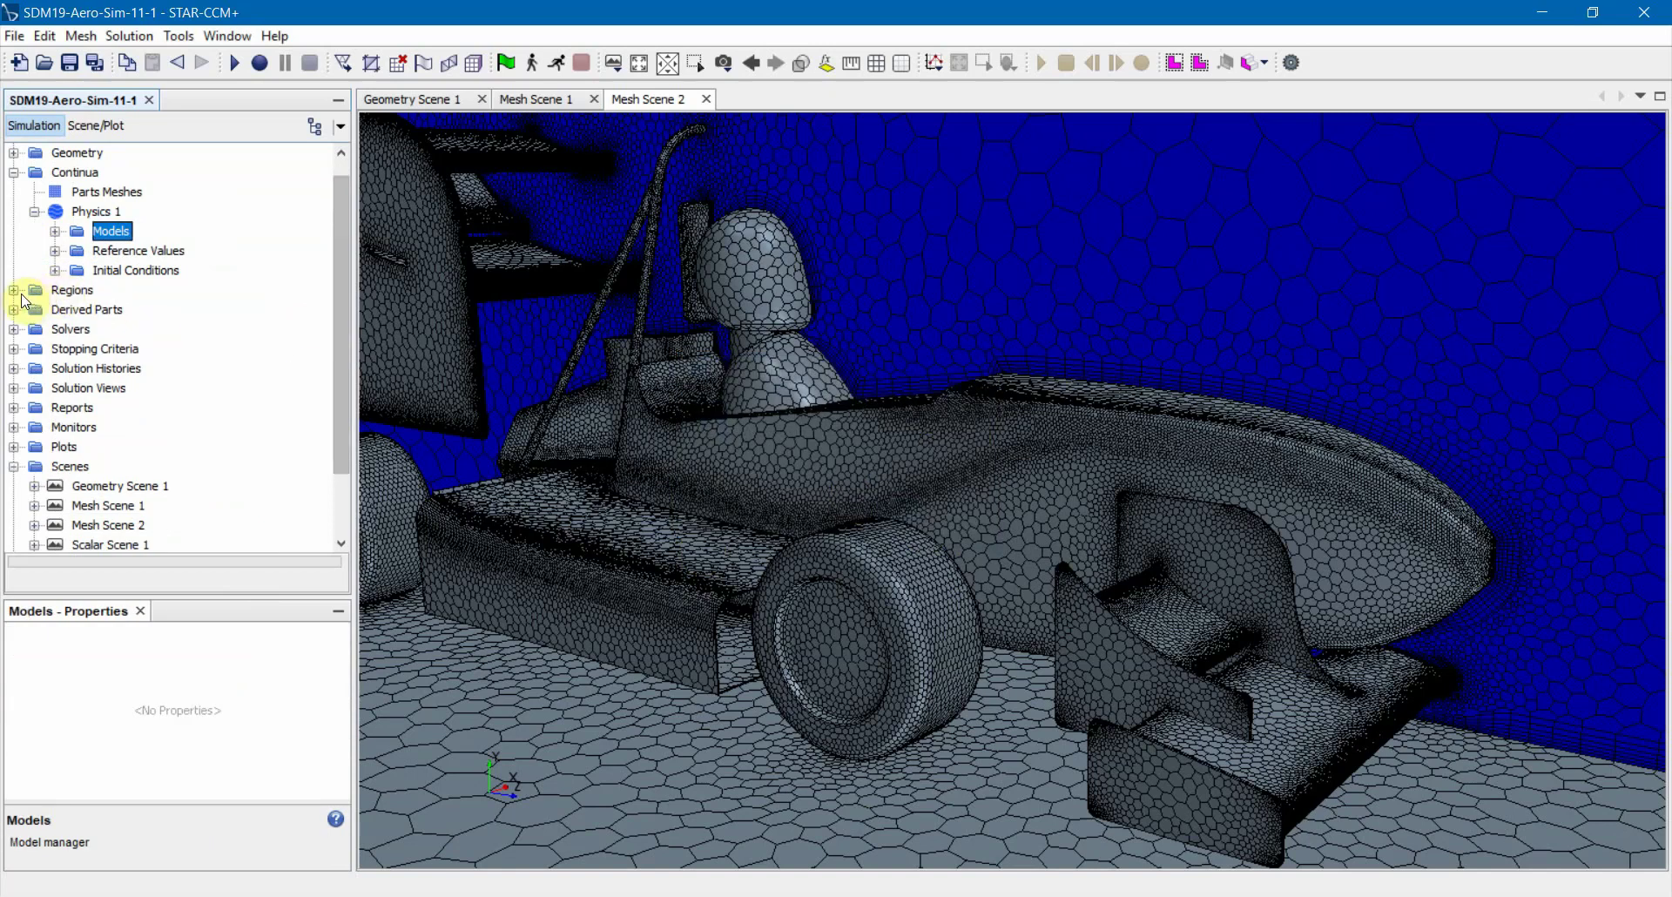
List the boundaries of Region 1
left_click(13, 173)
left_click(13, 209)
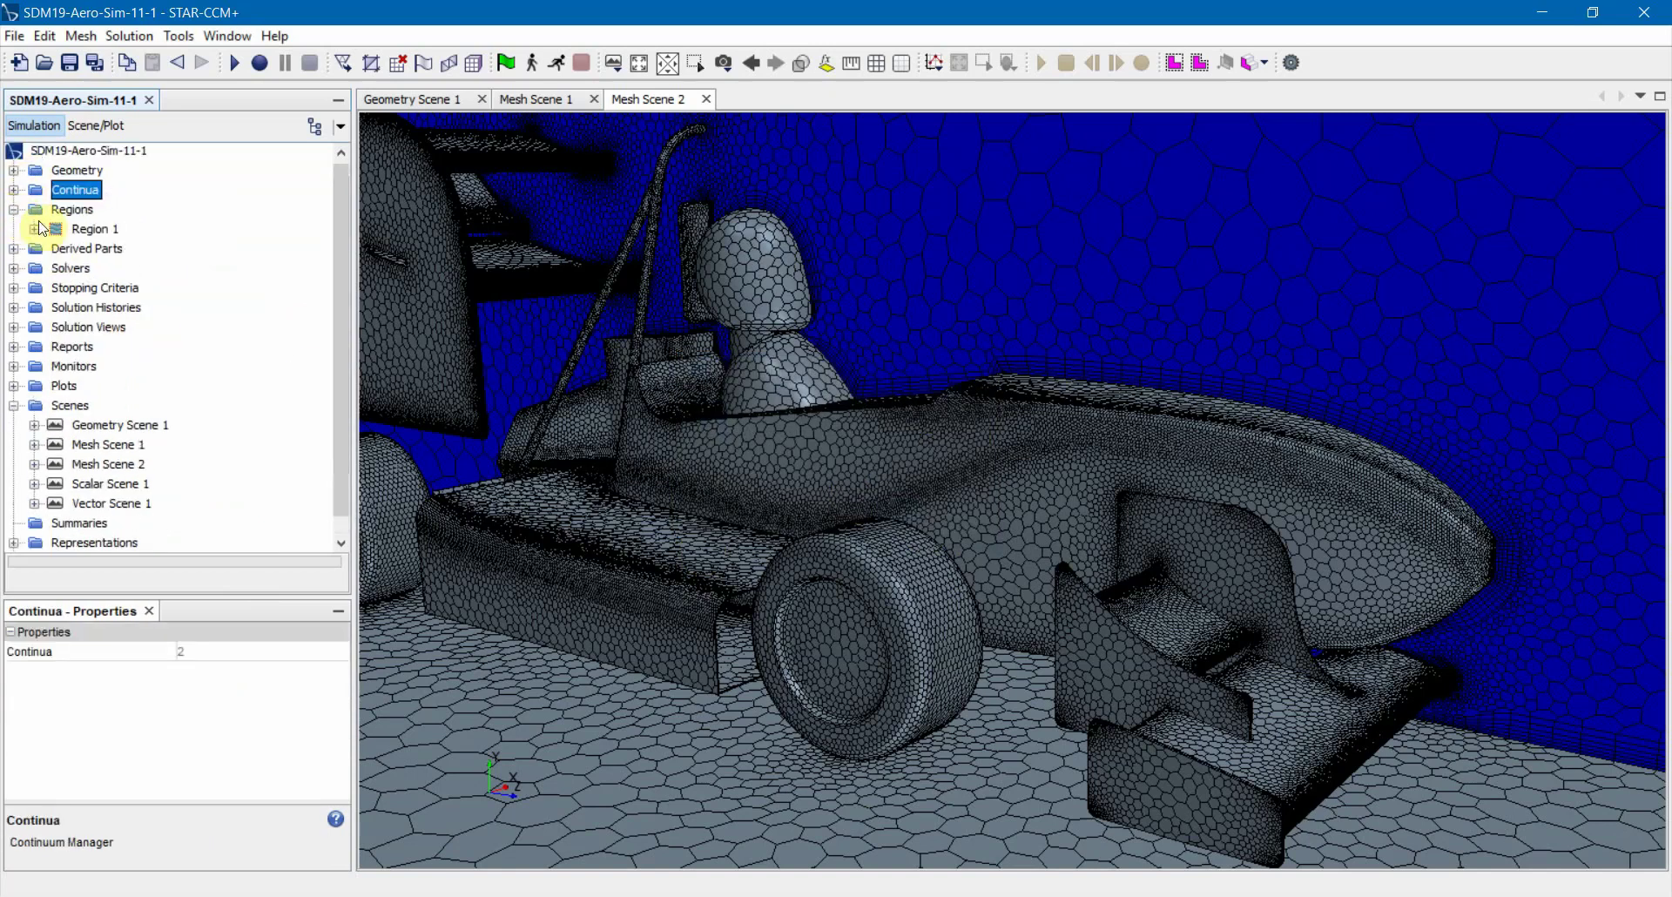
left_click(35, 229)
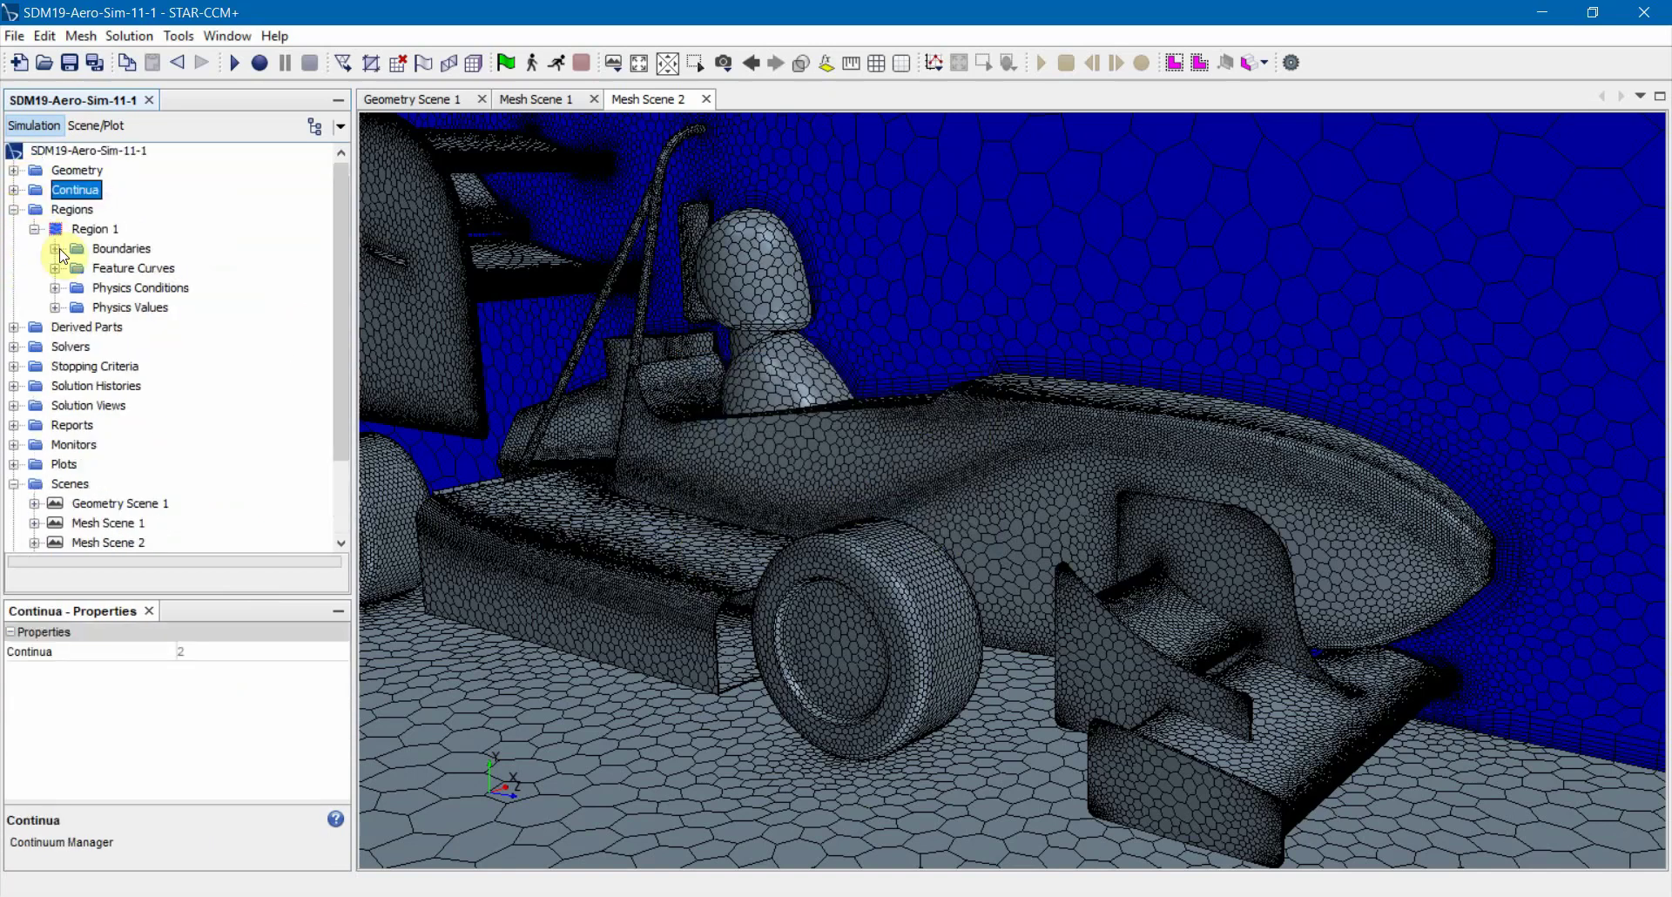
left_click(55, 249)
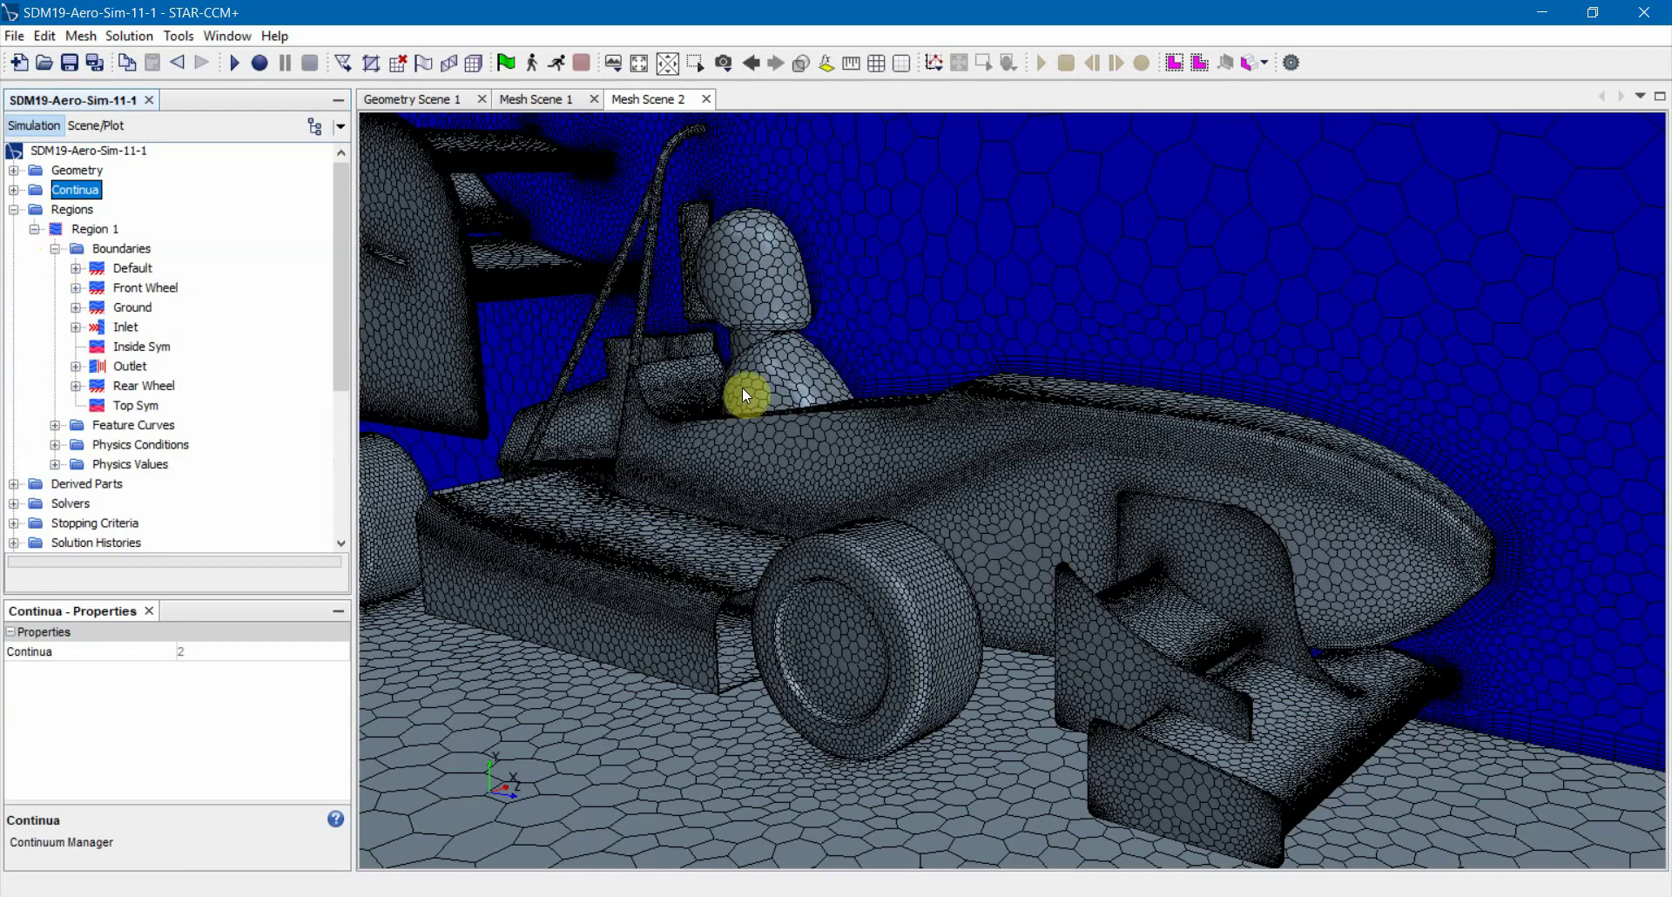
Examine the car and the full flow domain around it in Geometry Scene 1
left_click_drag(744, 394, 744, 495)
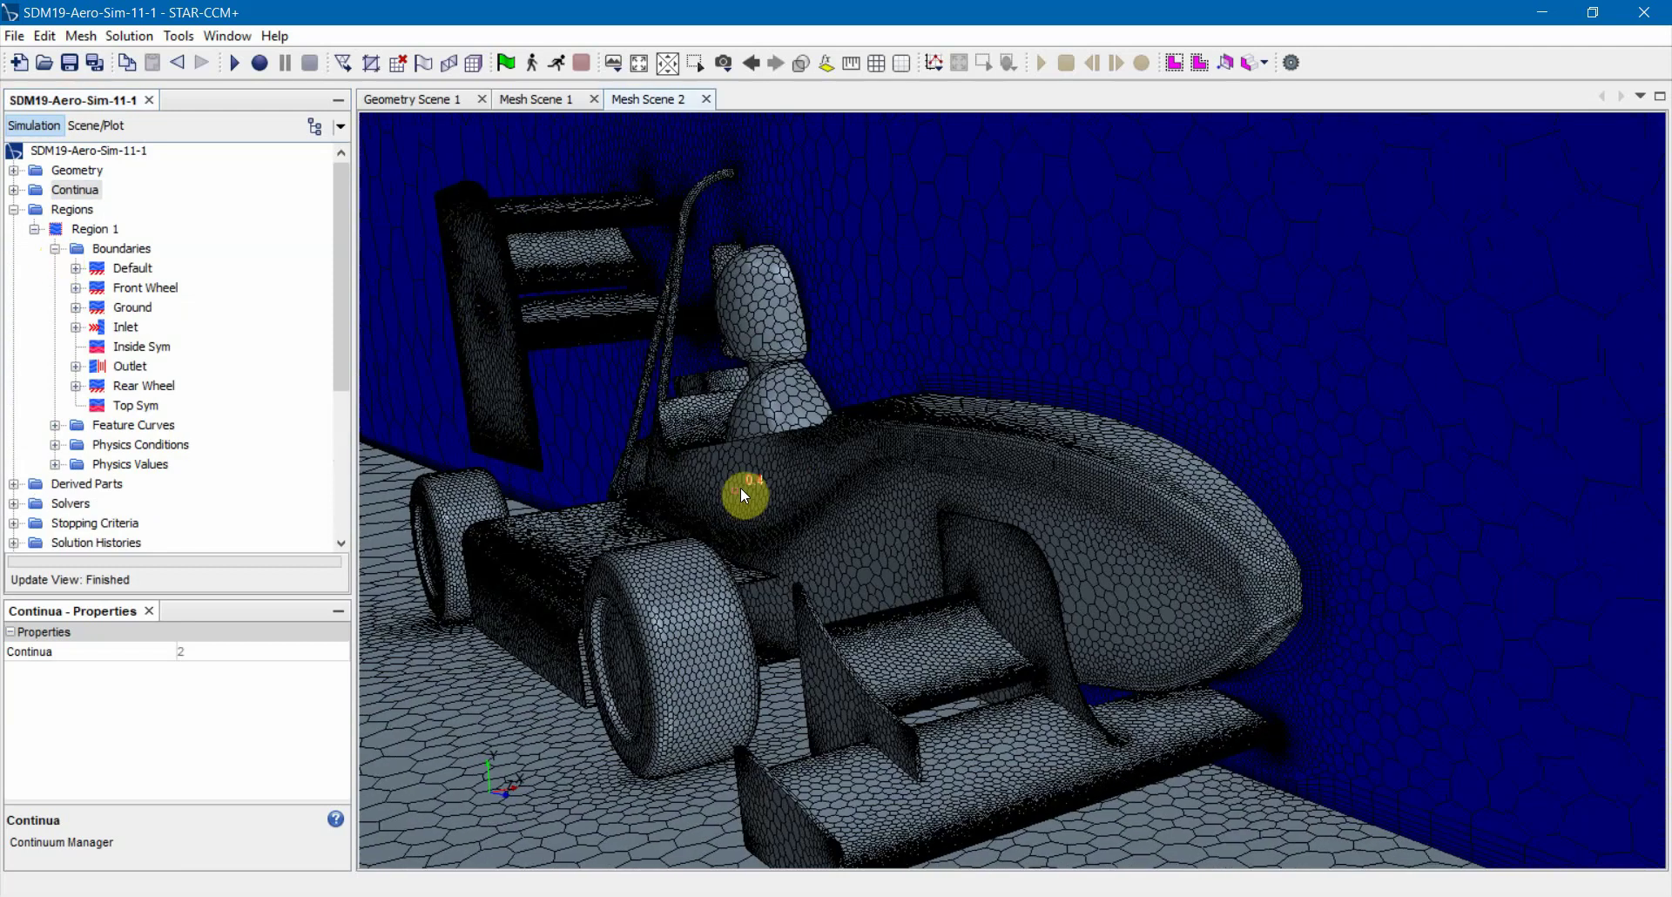
left_click(429, 100)
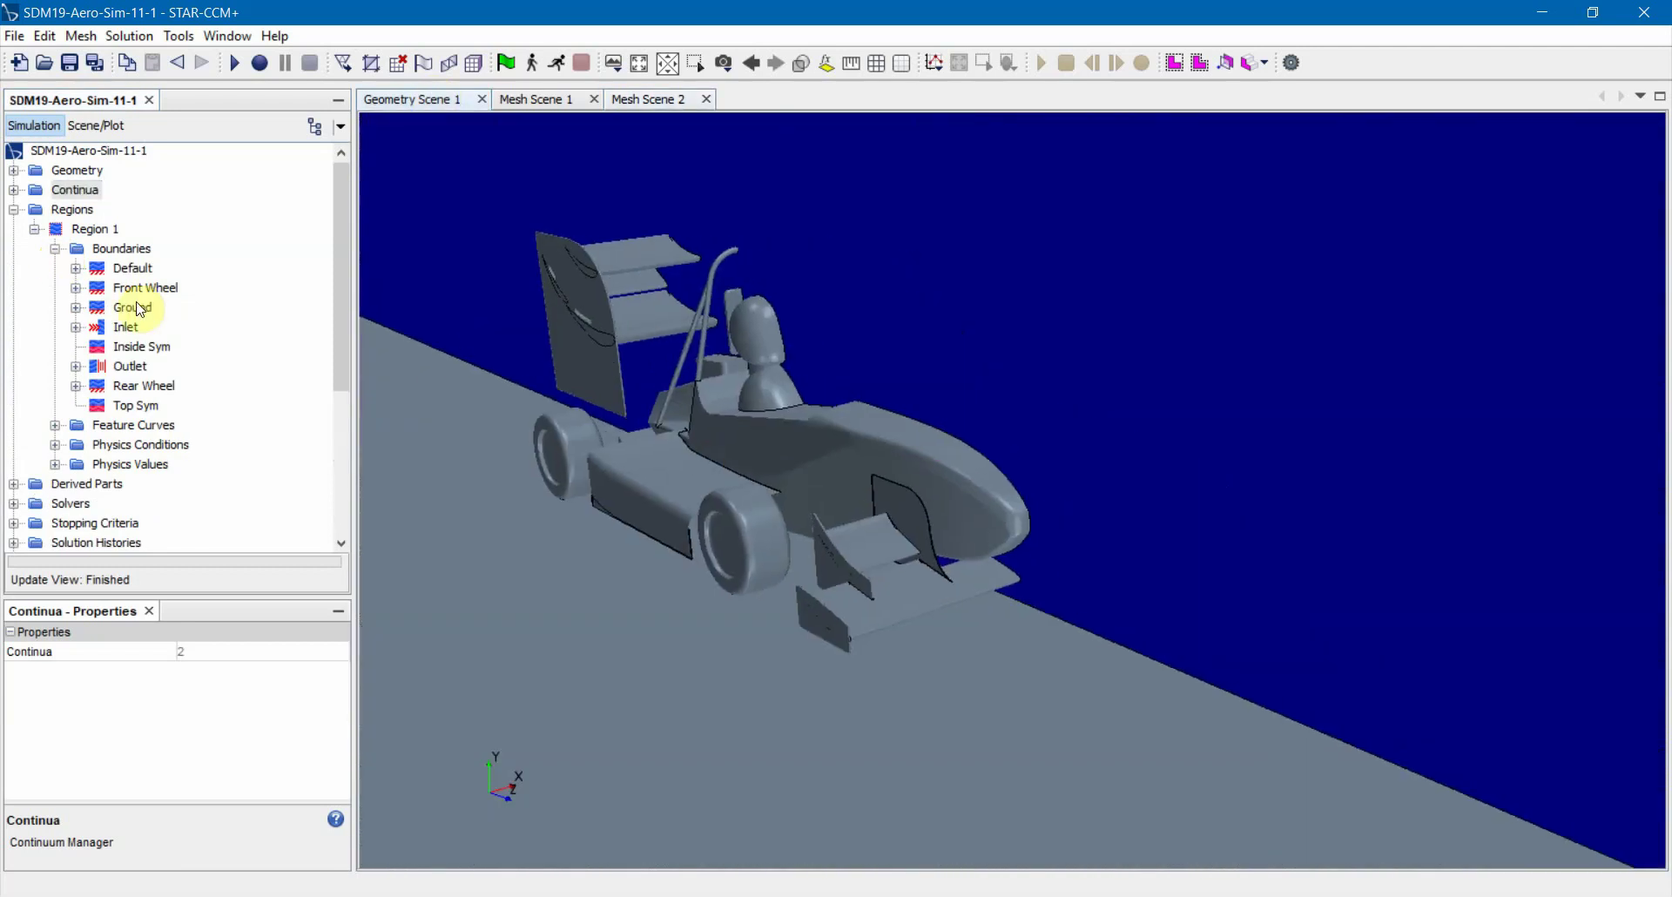
scroll(703, 390, "down", 10)
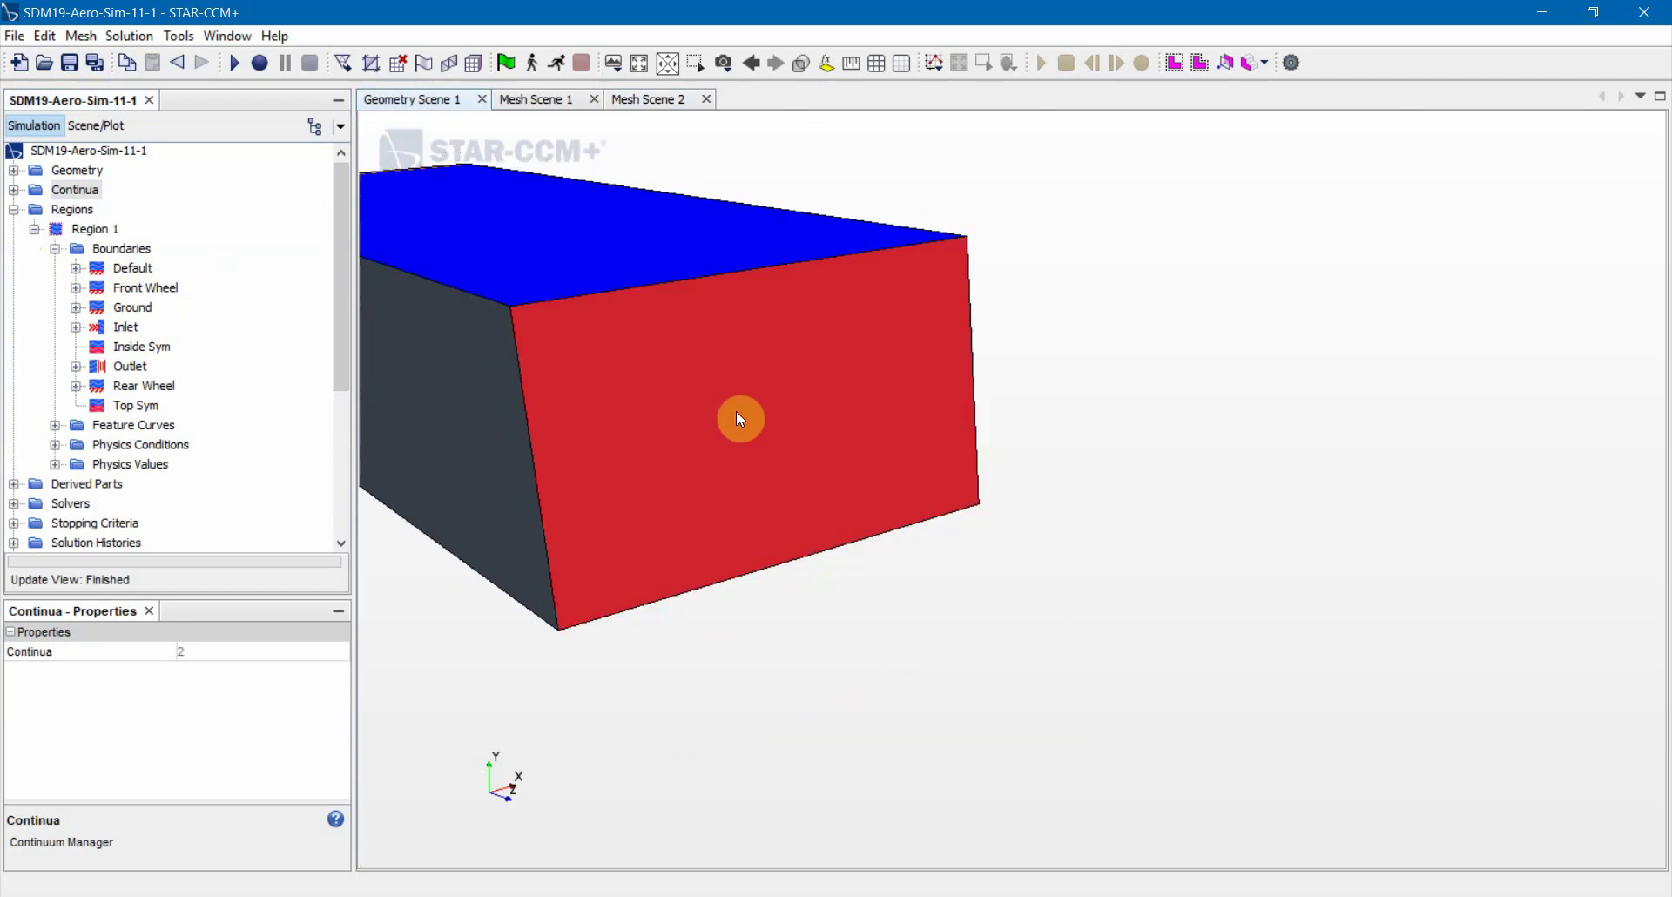
left_click_drag(738, 419, 821, 373)
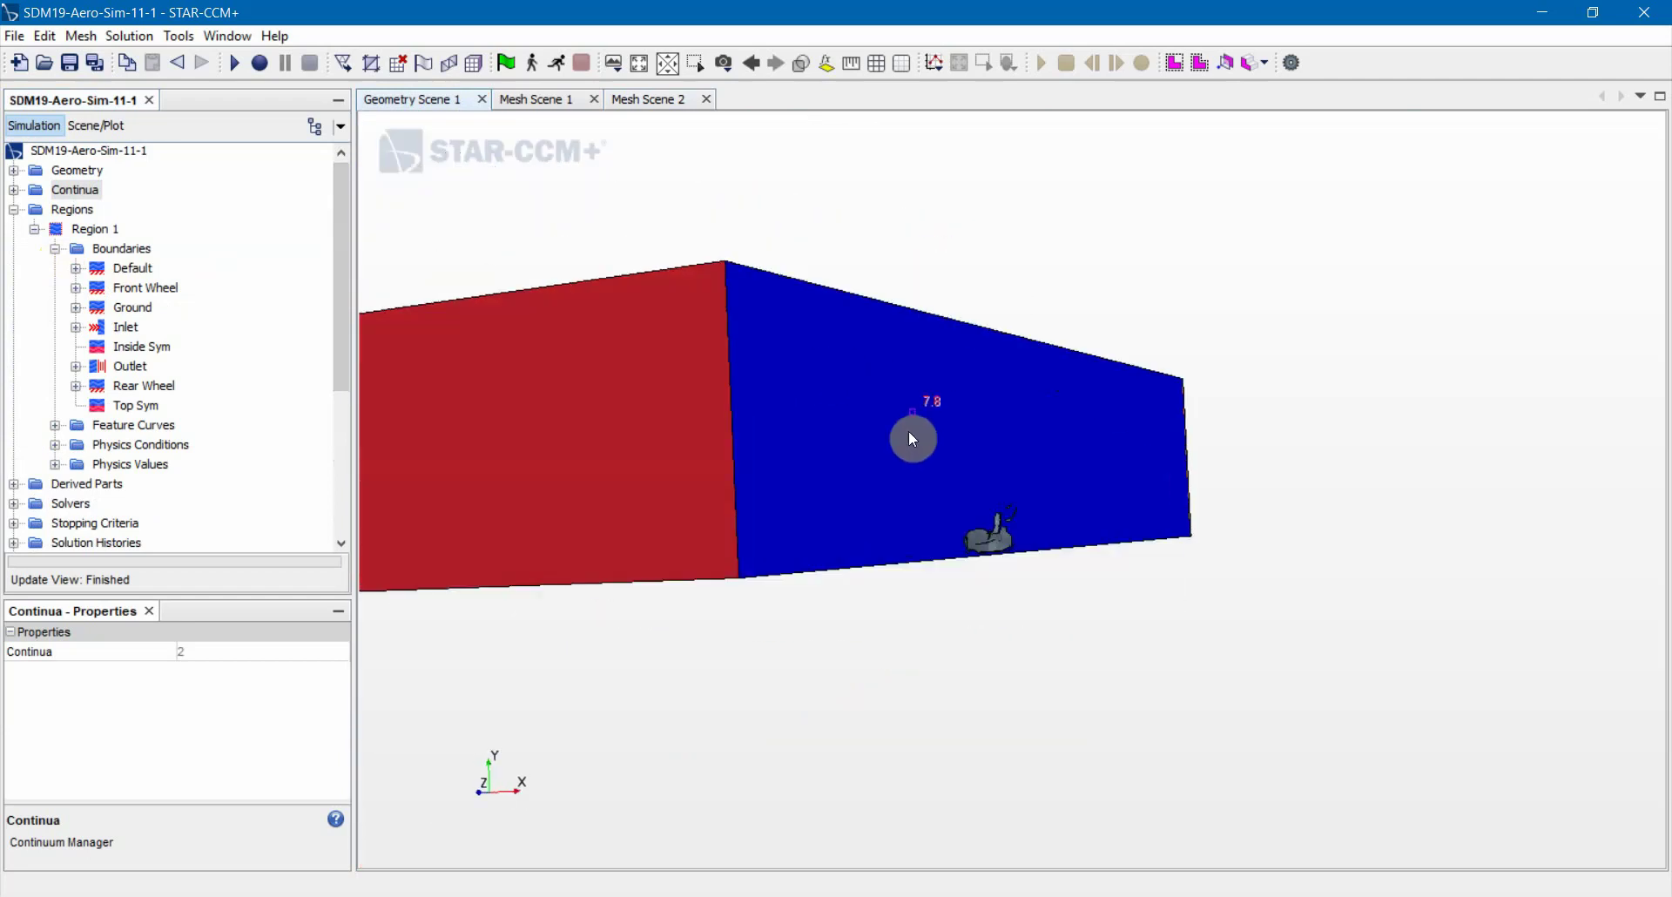
left_click_drag(912, 438, 235, 295)
Highlight the Default boundary and the Inside Sym surface to see which faces they cover
left_click(138, 268)
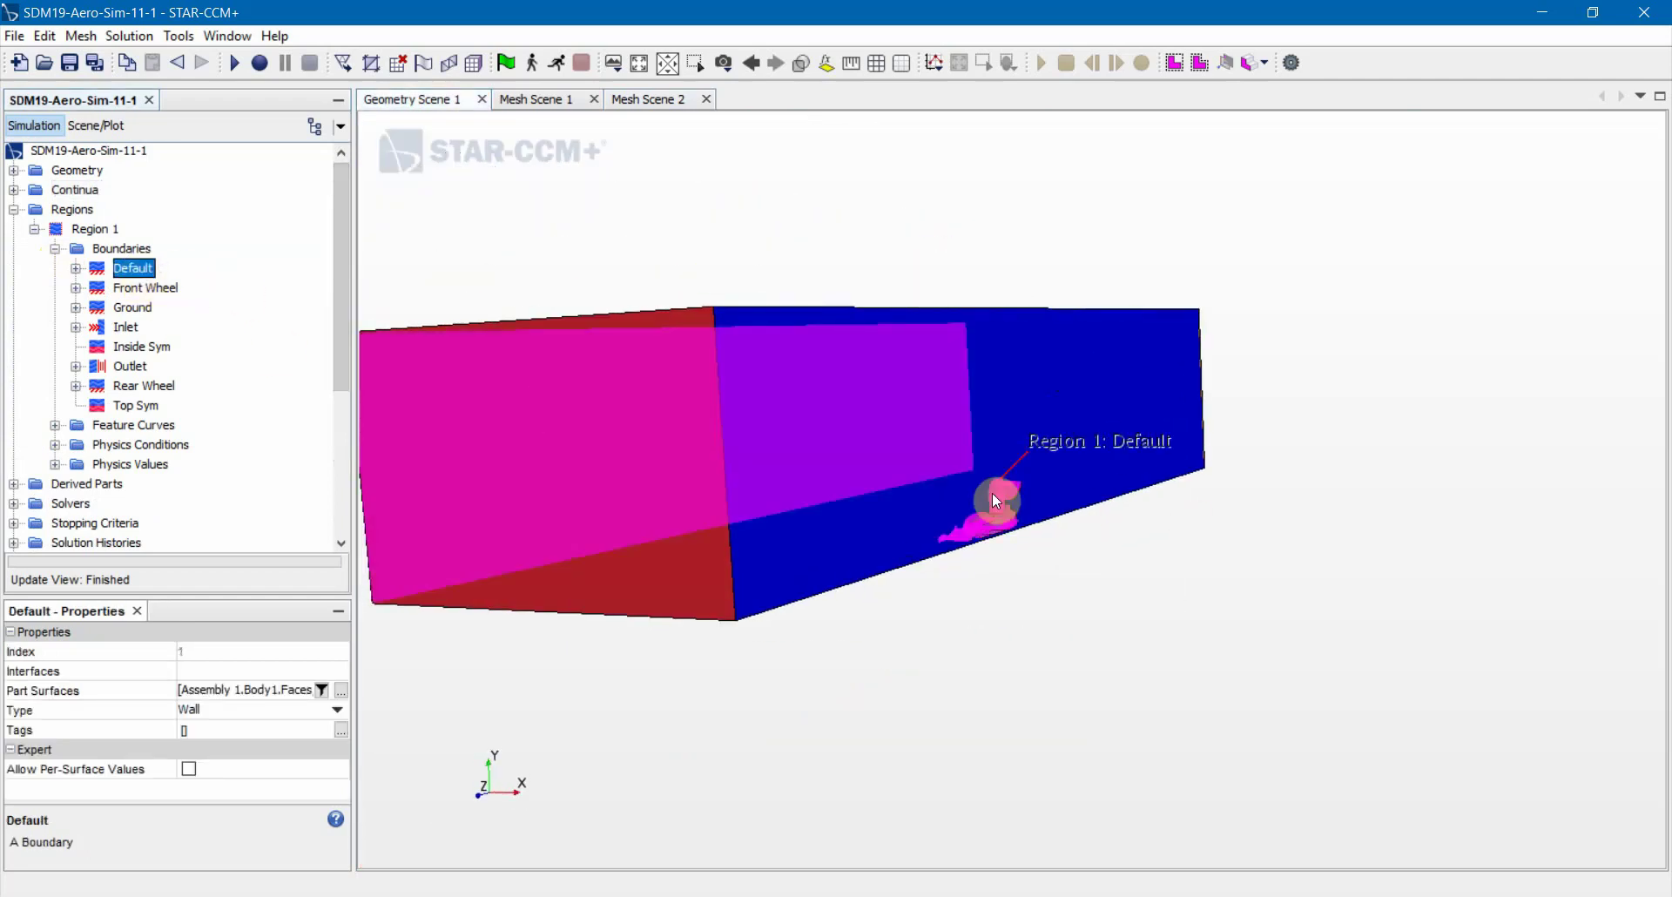
left_click_drag(995, 498, 1035, 445)
left_click(1035, 445)
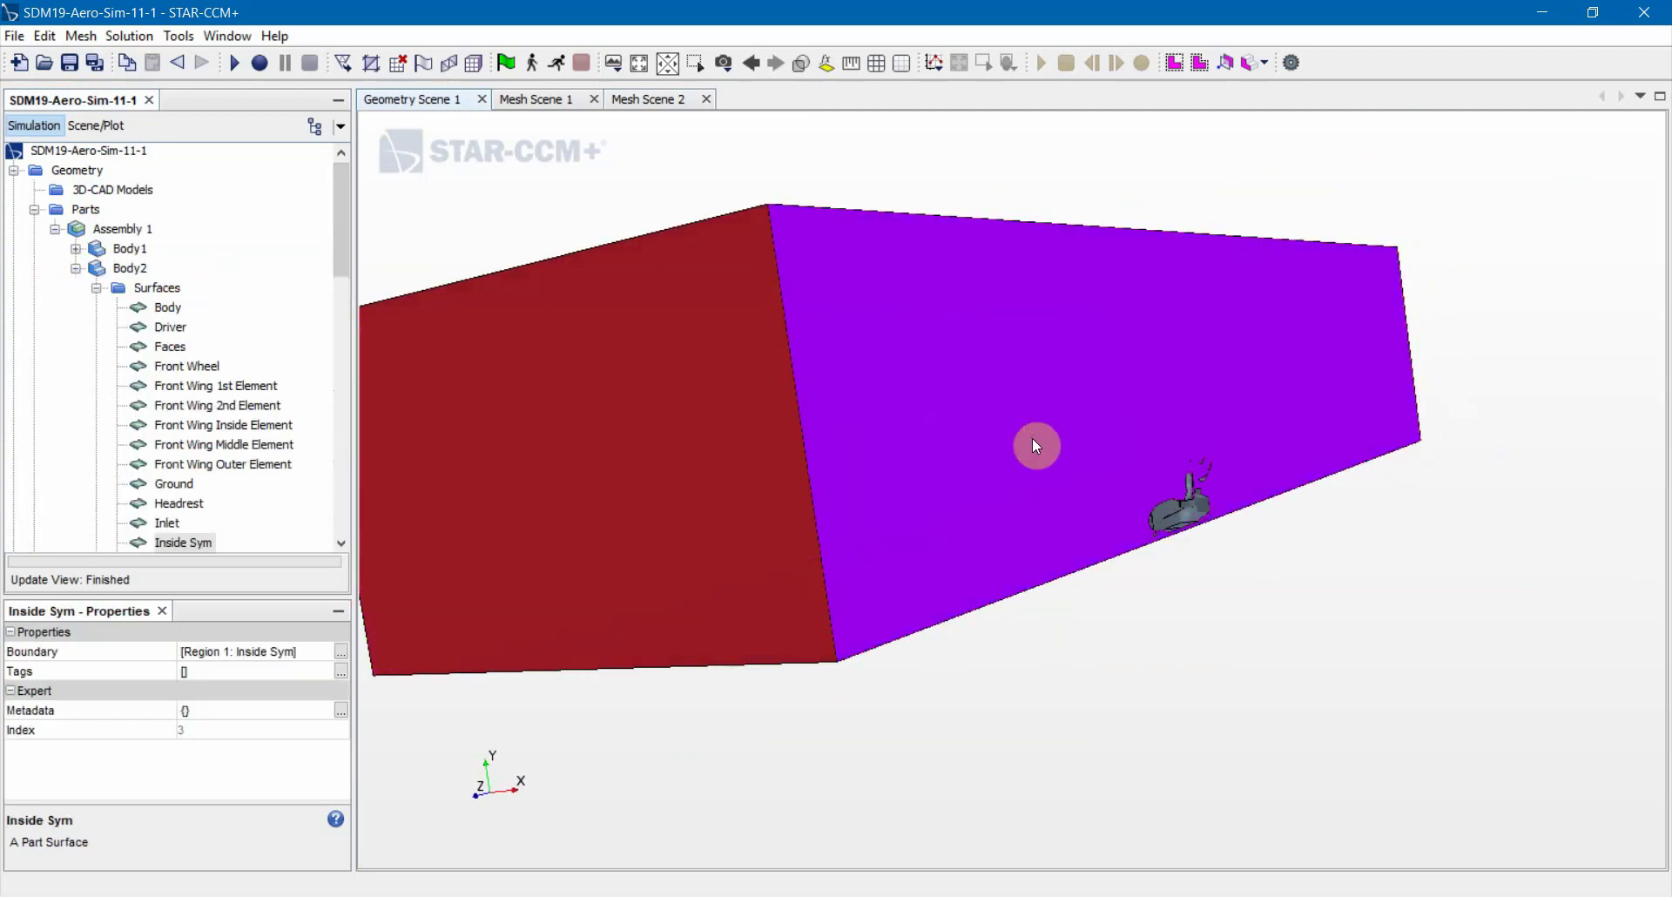
left_click(540, 190)
Highlight the Front Wheel boundary of Region 1 and examine its location on the car
scroll(89, 303, "up", 3)
scroll(104, 287, "up", 3)
left_click(127, 270)
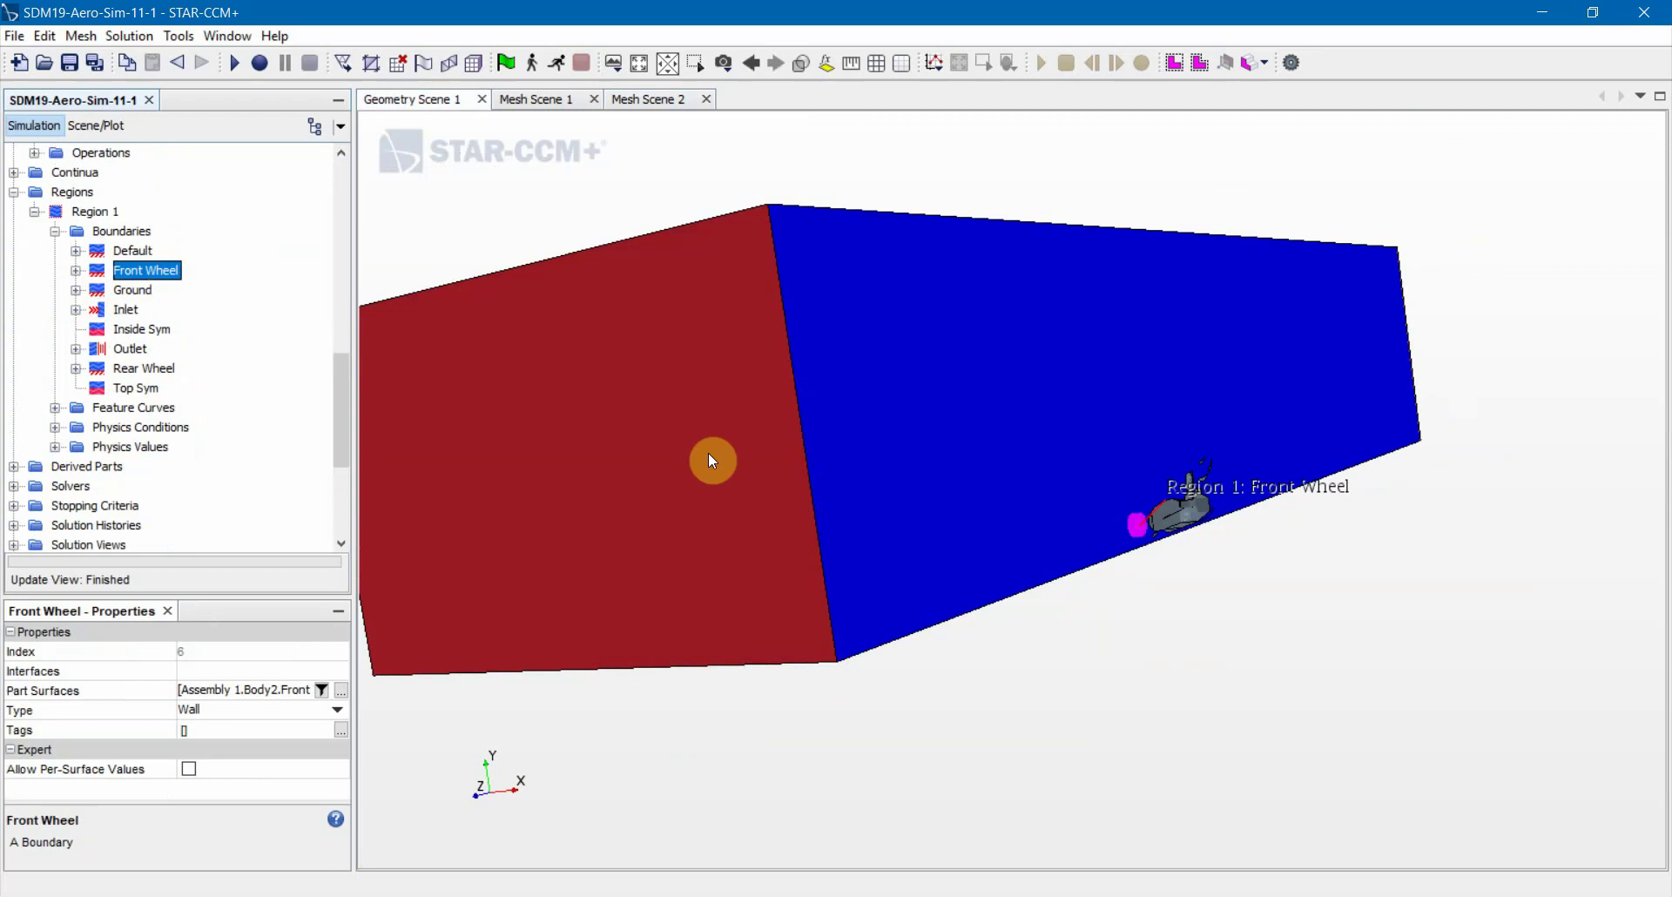
scroll(1239, 572, "up", 5)
left_click_drag(997, 468, 705, 440)
left_click(142, 275)
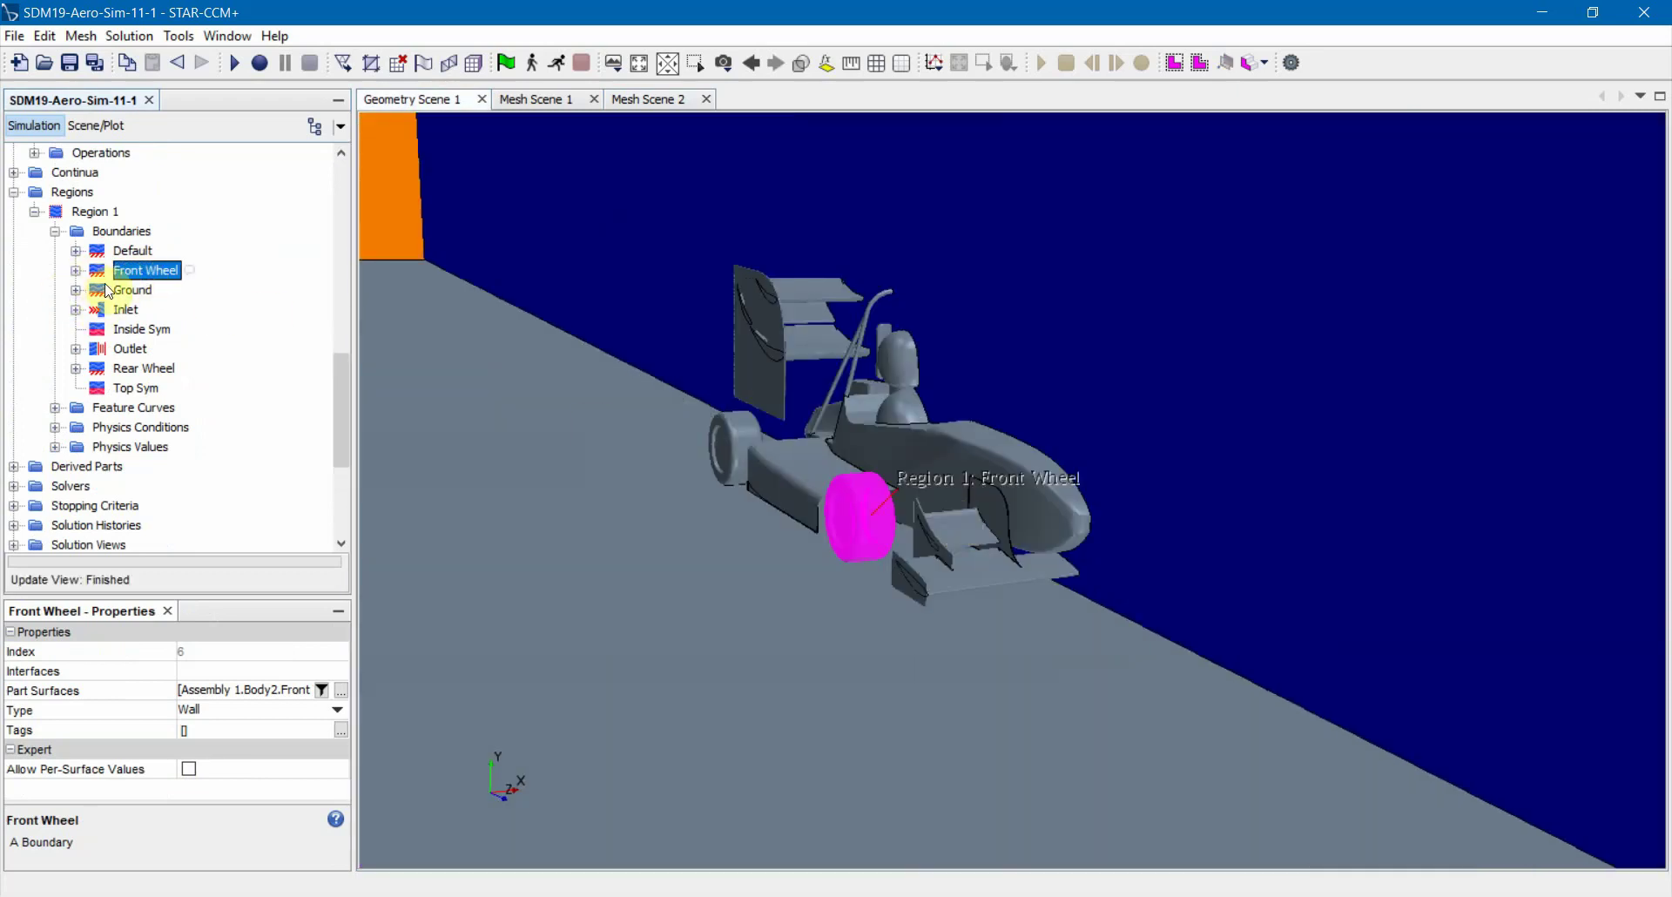
left_click_drag(926, 513, 956, 474)
scroll(956, 474, "down", 6)
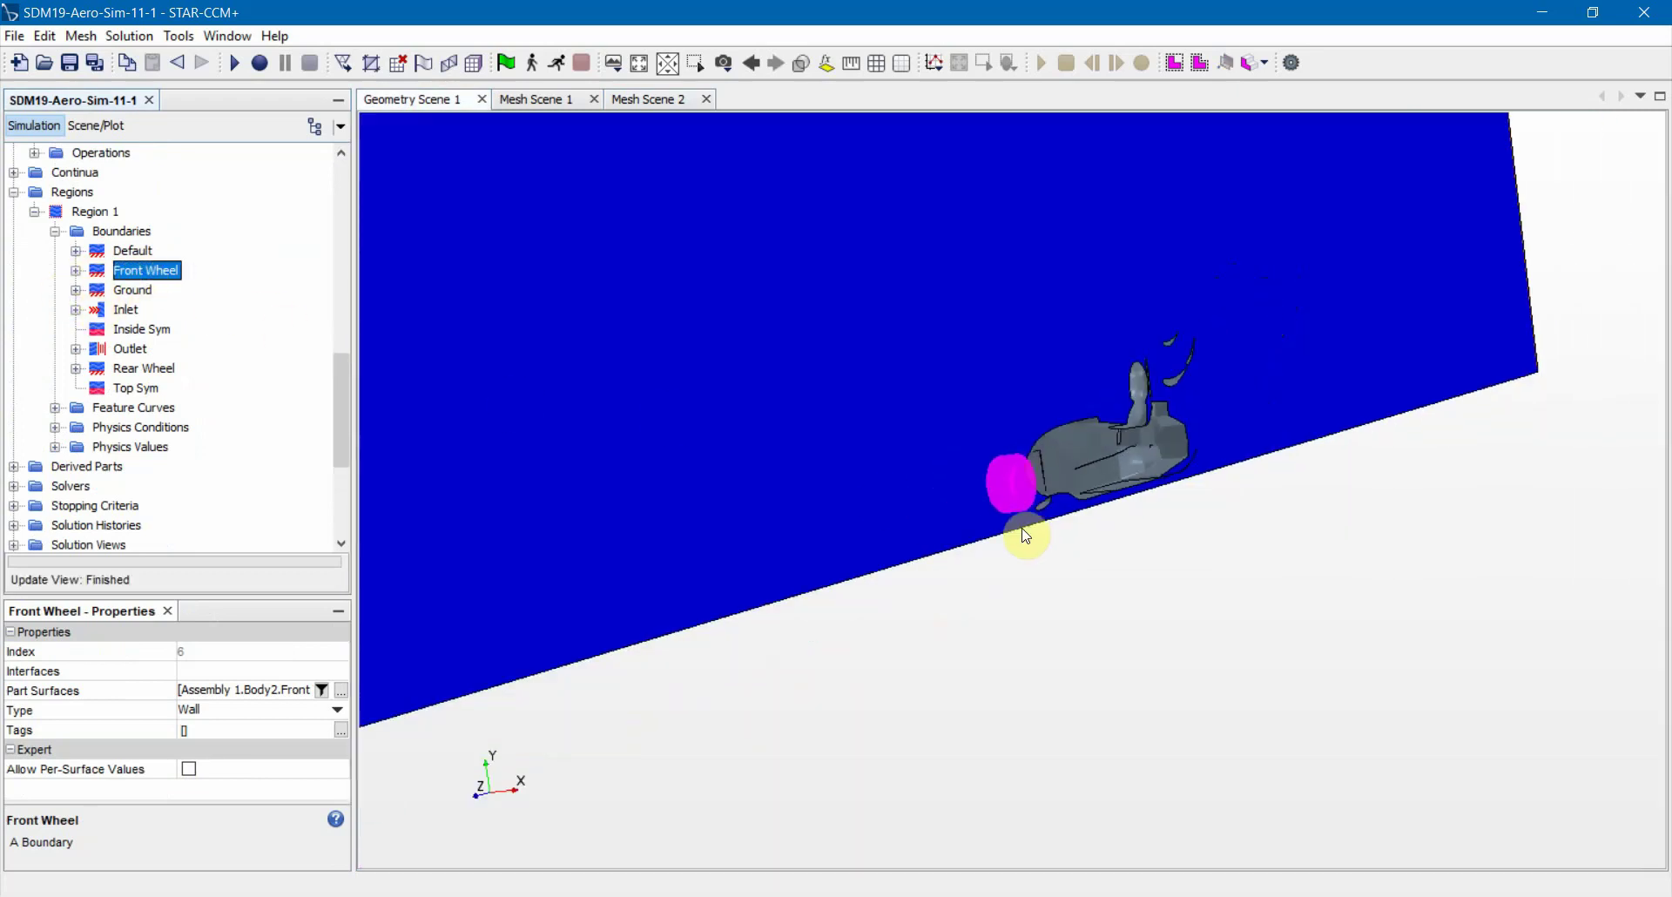
left_click(1037, 632)
Inspect the Inlet boundary's face on the domain and review the available boundary types
scroll(87, 277, "up", 3)
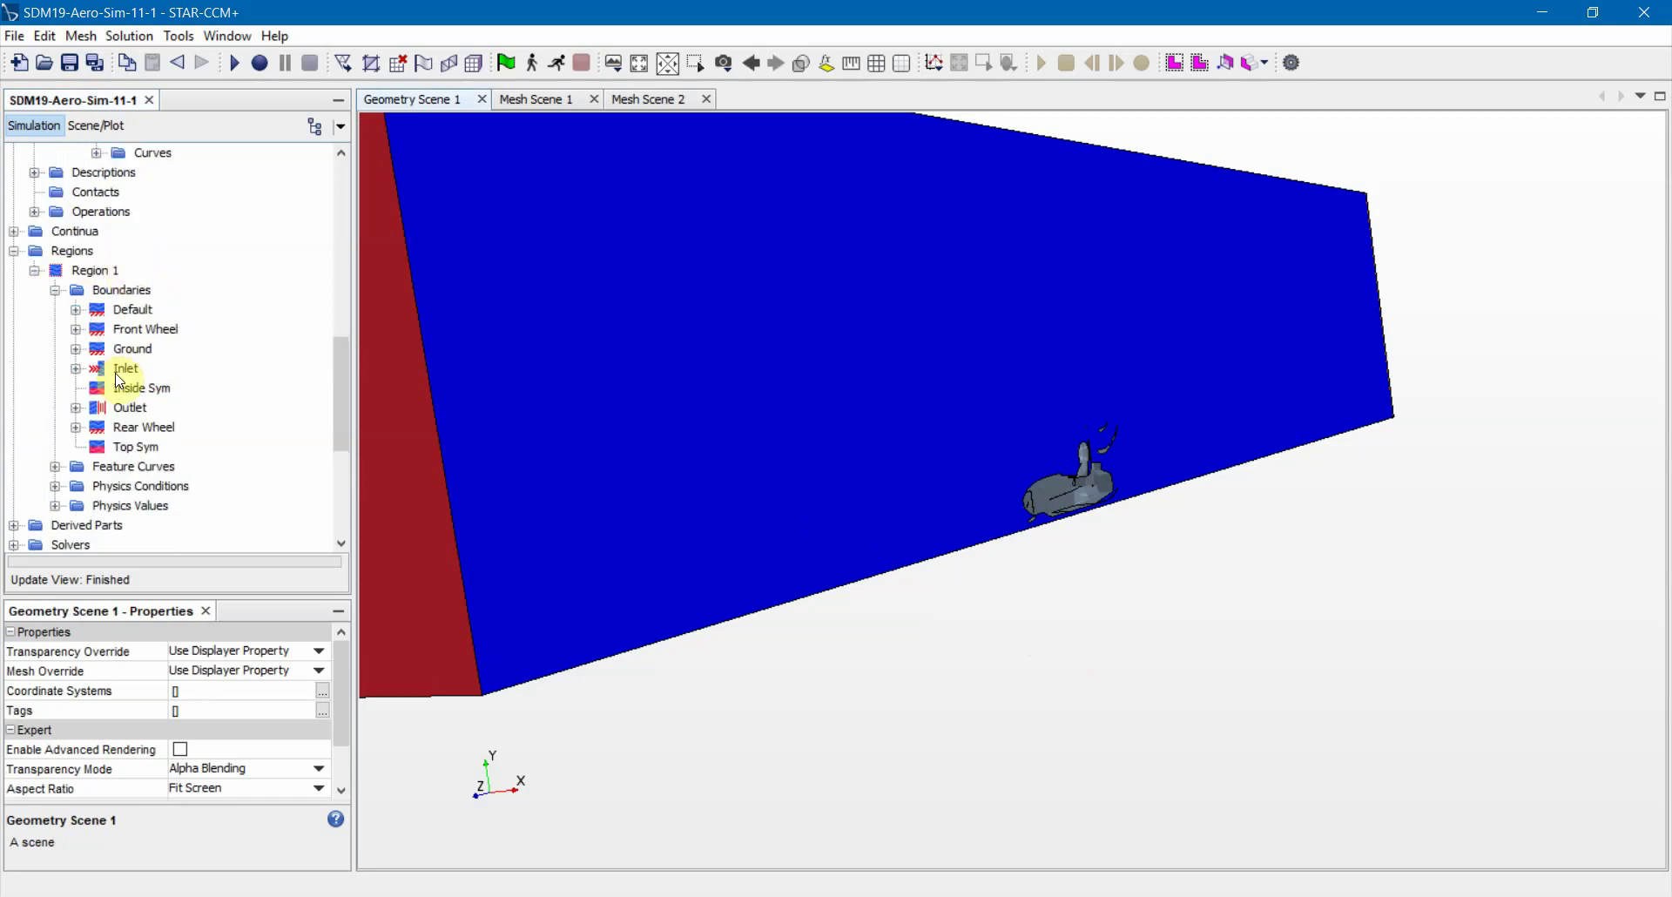
left_click(124, 369)
left_click_drag(941, 568, 714, 437)
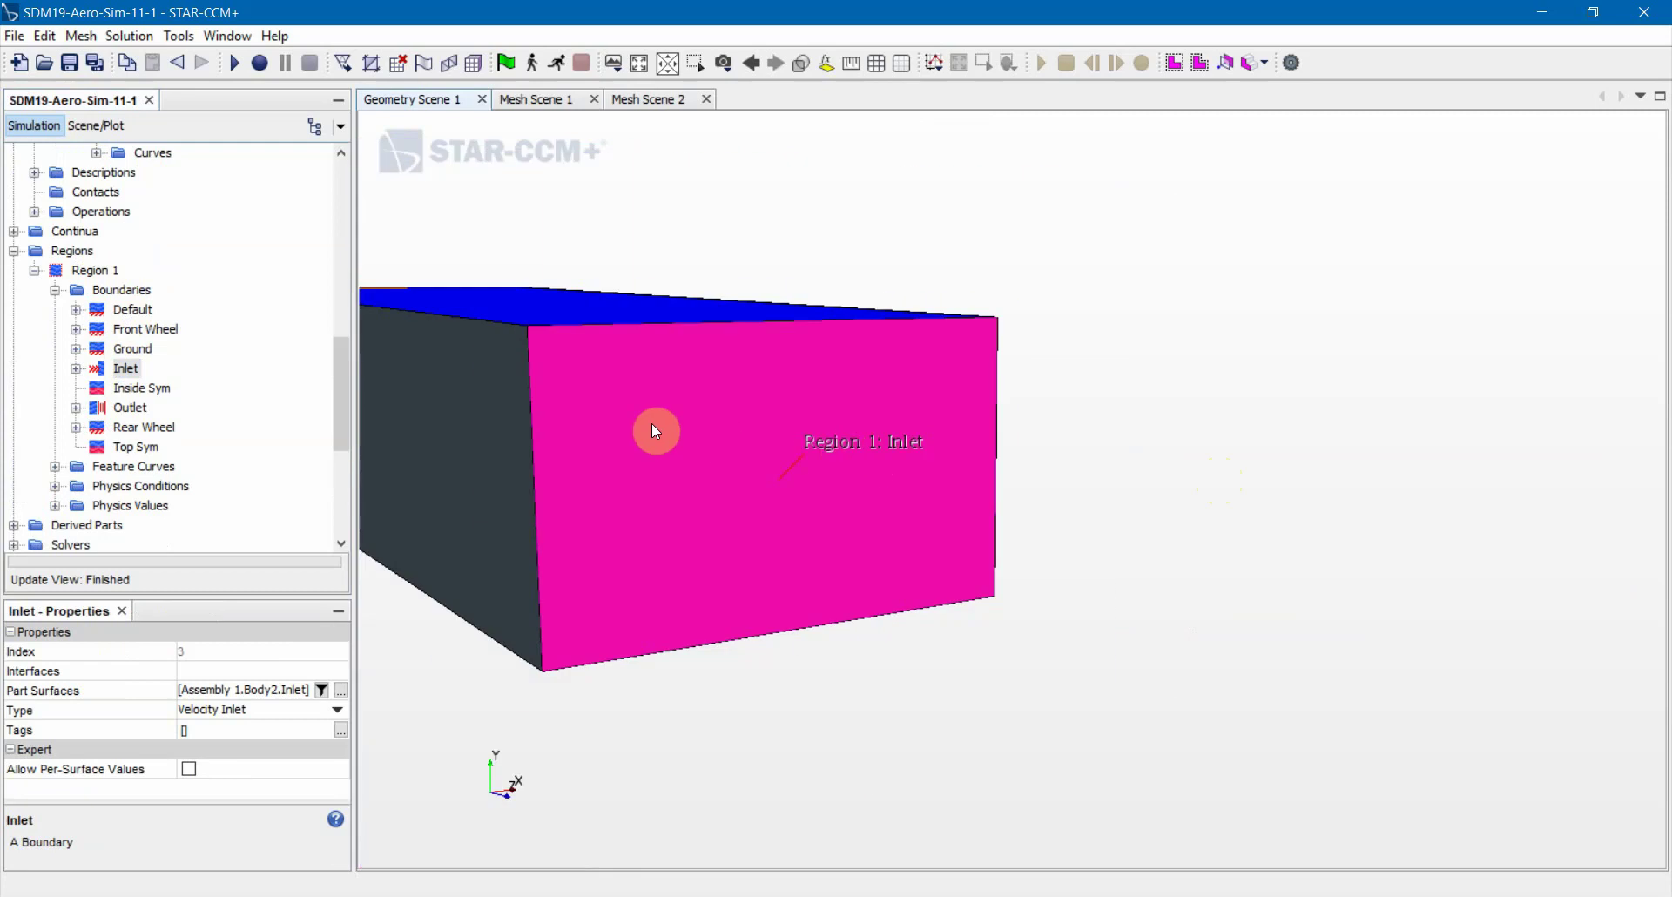
left_click(297, 713)
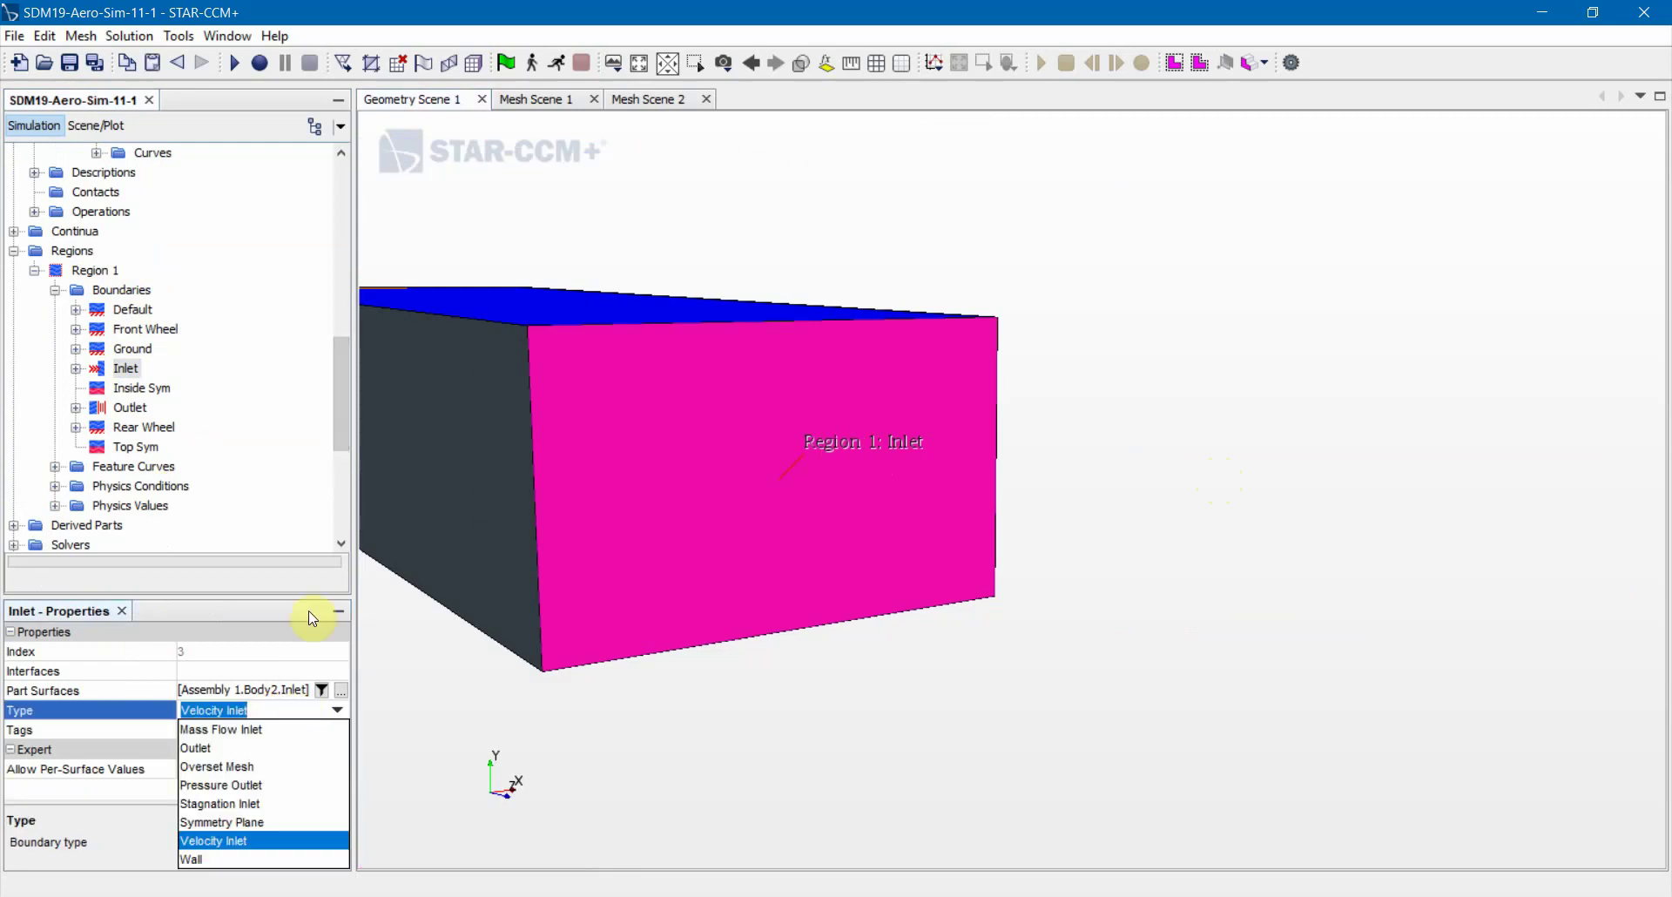
left_click(307, 492)
Review the Inlet's physics conditions for flow direction, reference frame and velocity specification
left_click(75, 368)
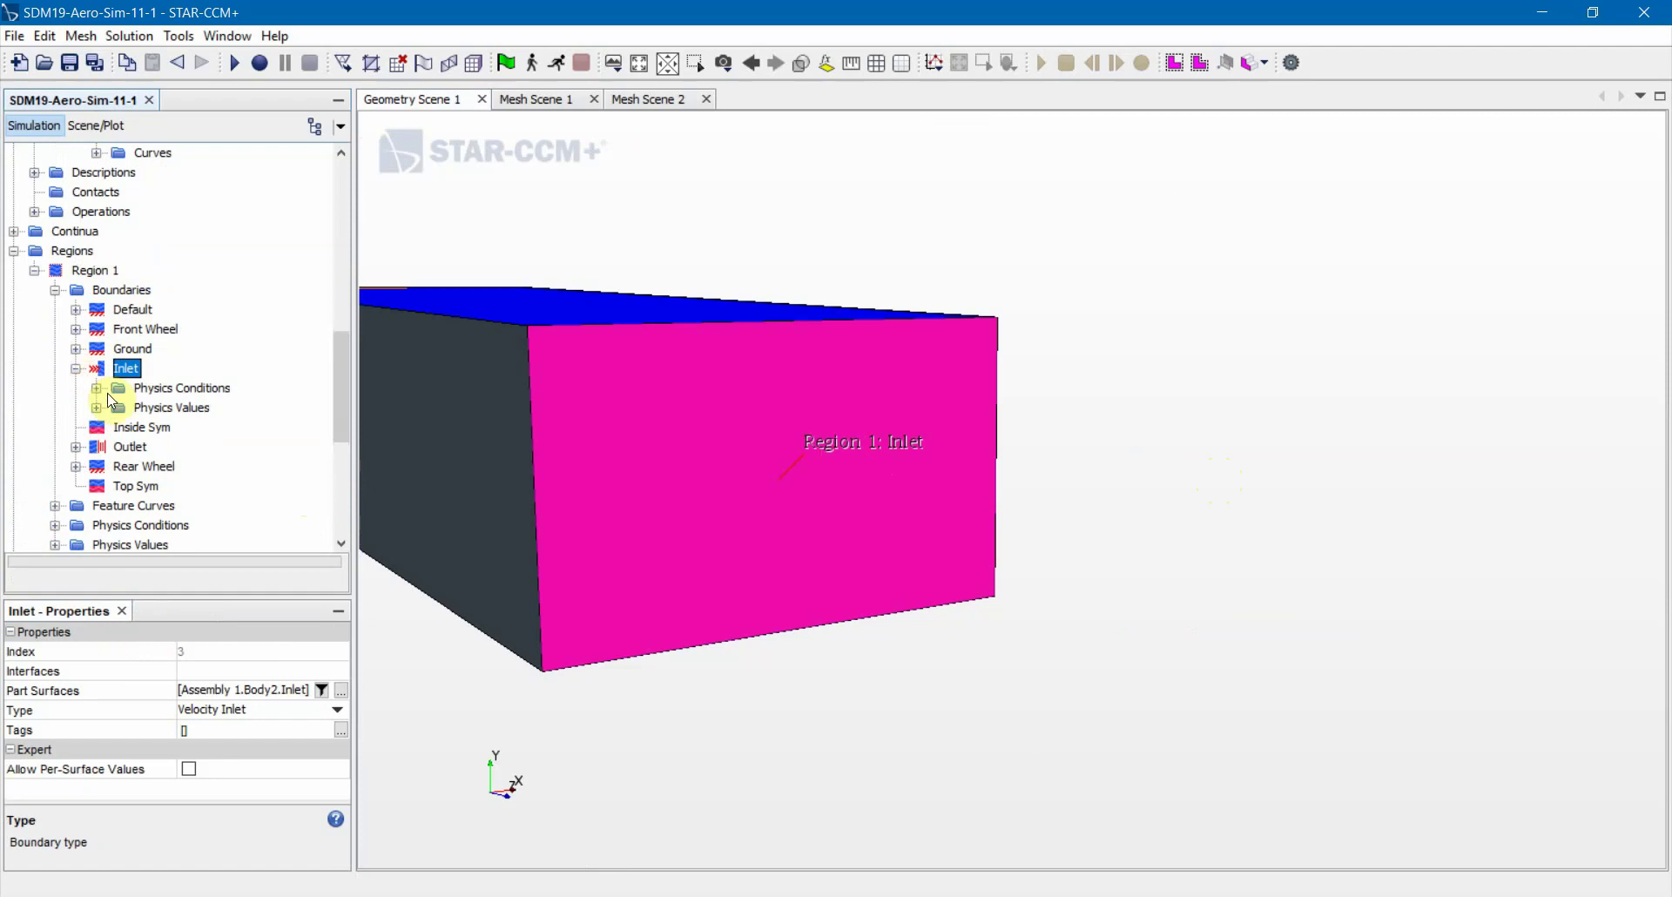
left_click(96, 388)
left_click(179, 407)
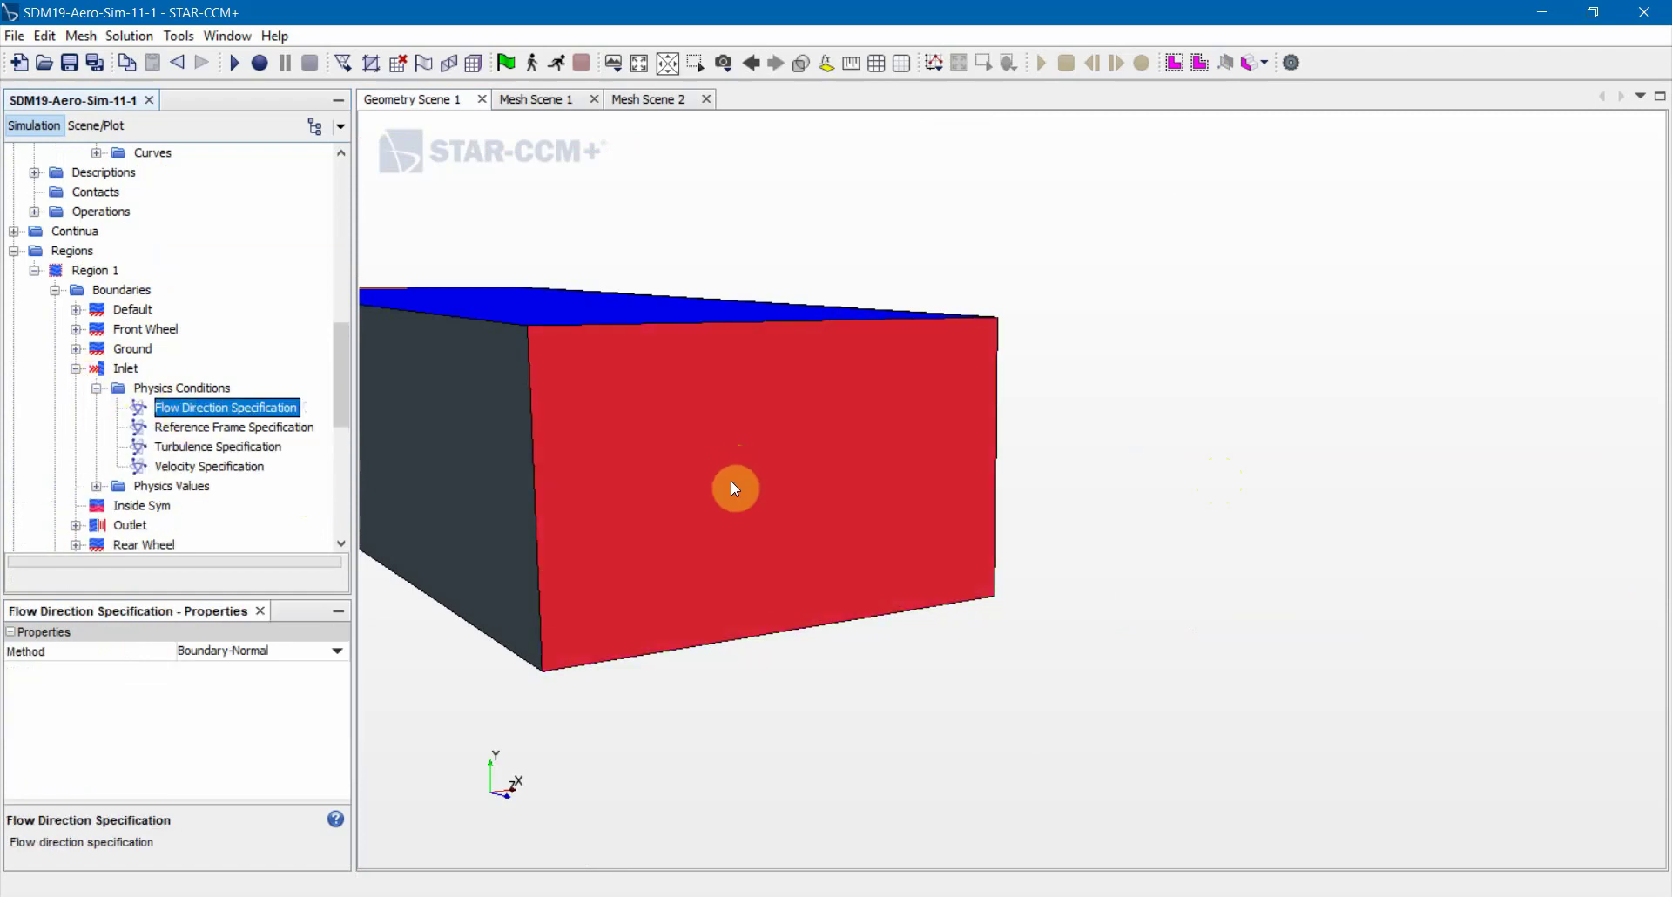
left_click(235, 427)
scroll(231, 435, "down", 1)
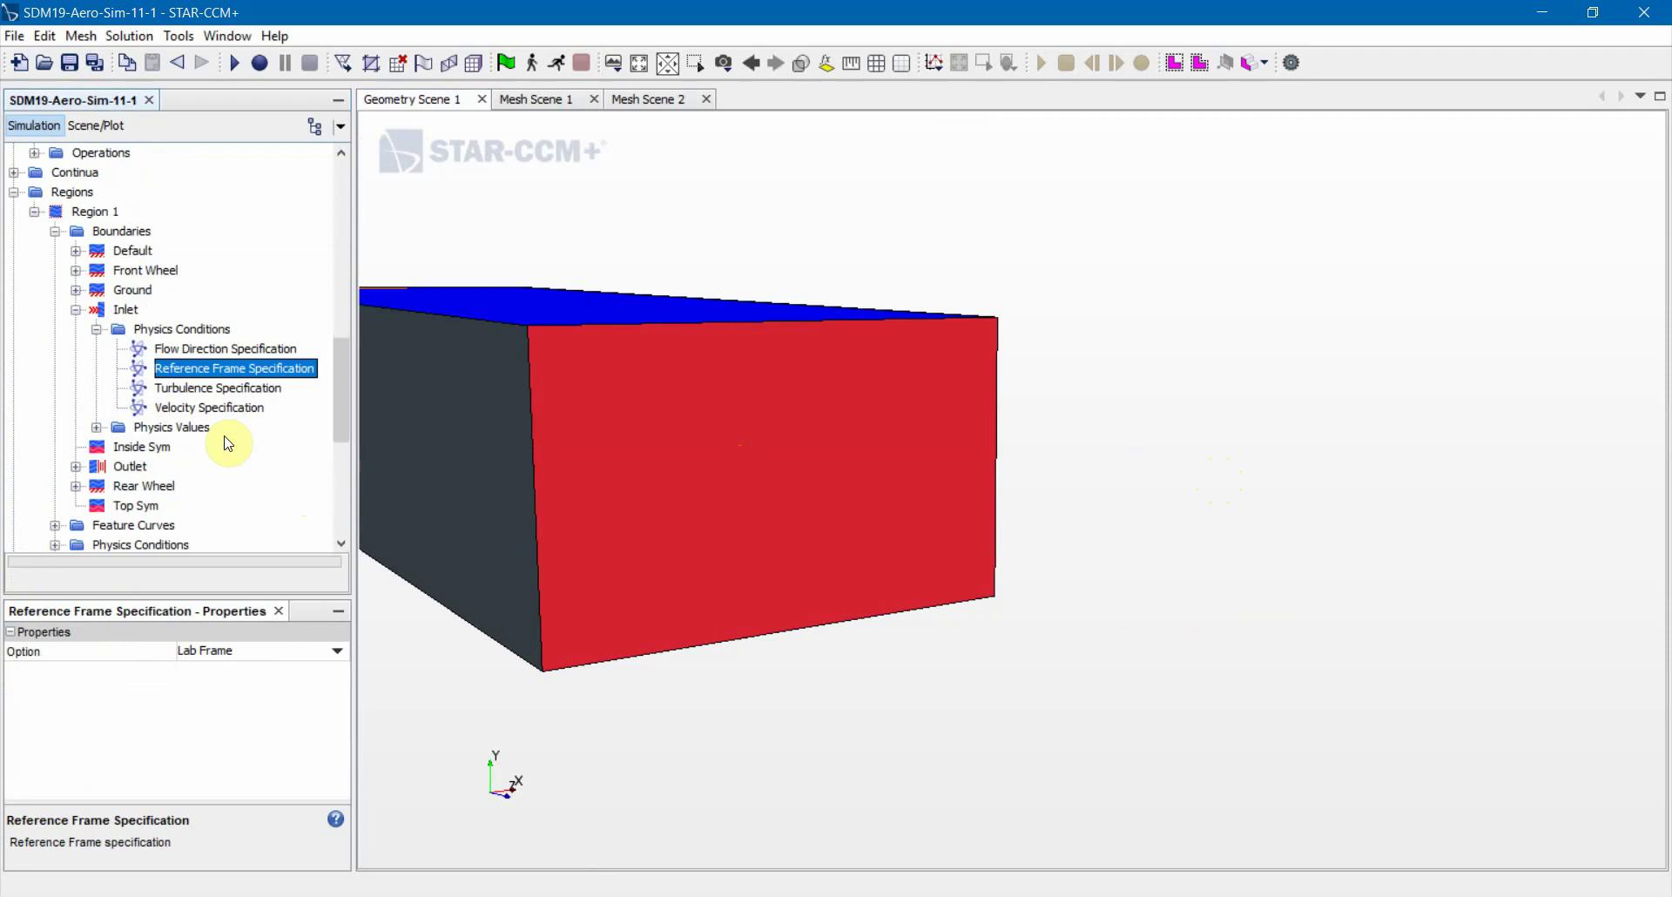
left_click(202, 409)
Review the Inlet's turbulence intensity, turbulent viscosity ratio and velocity magnitude, and view the inlet face relative to the car
left_click(96, 428)
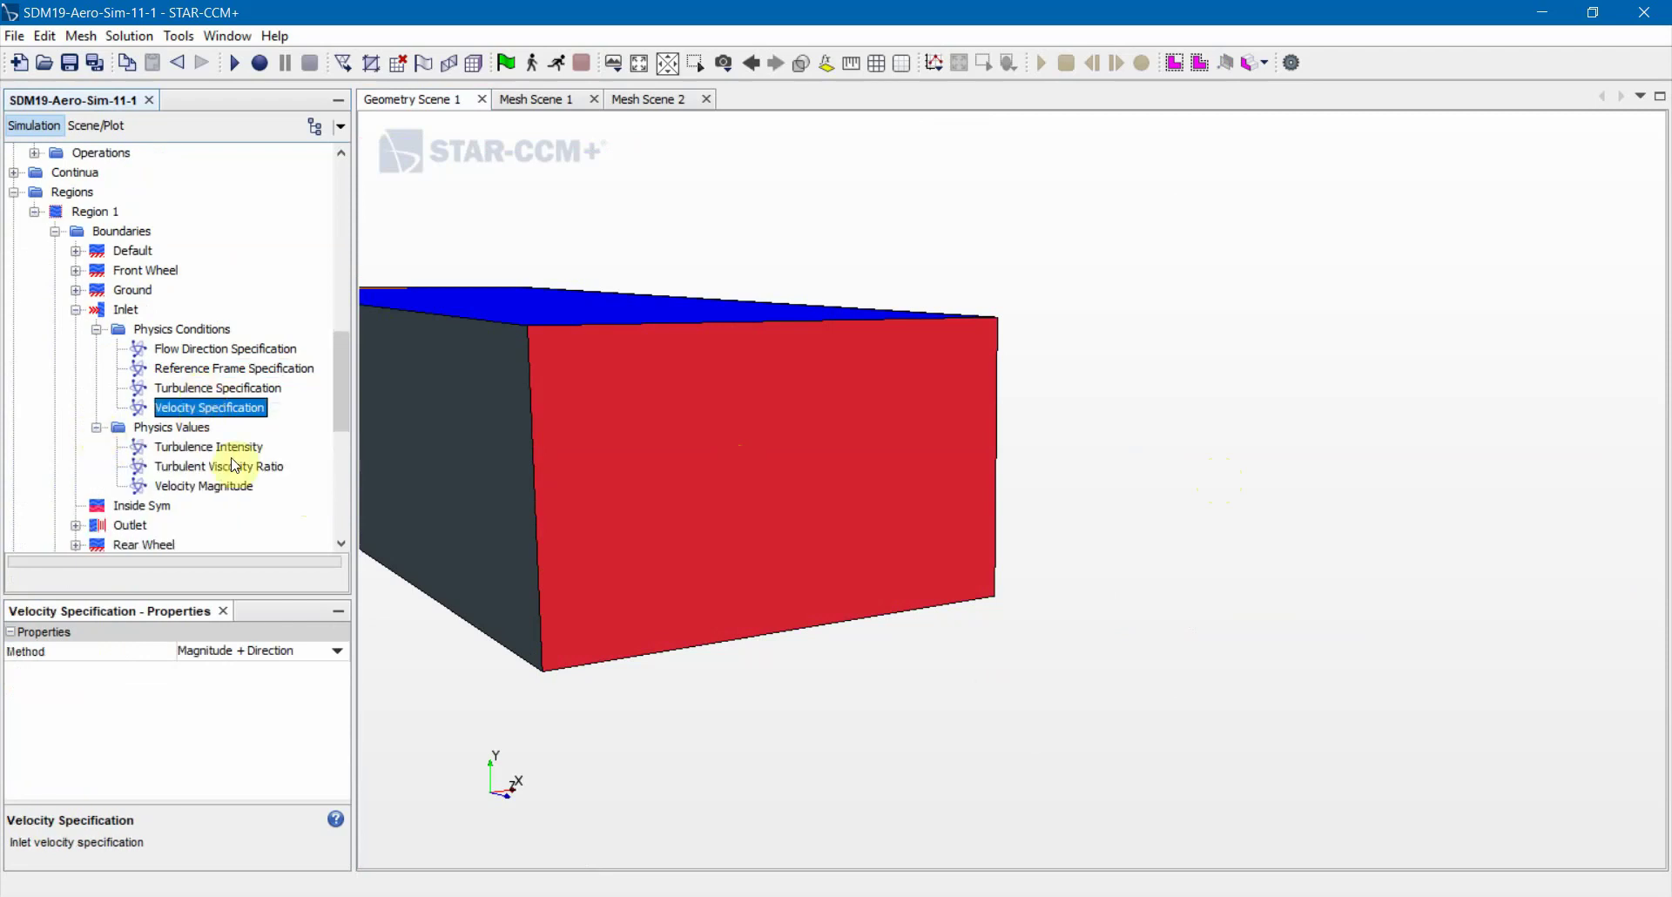
left_click(228, 446)
left_click(222, 465)
left_click(205, 485)
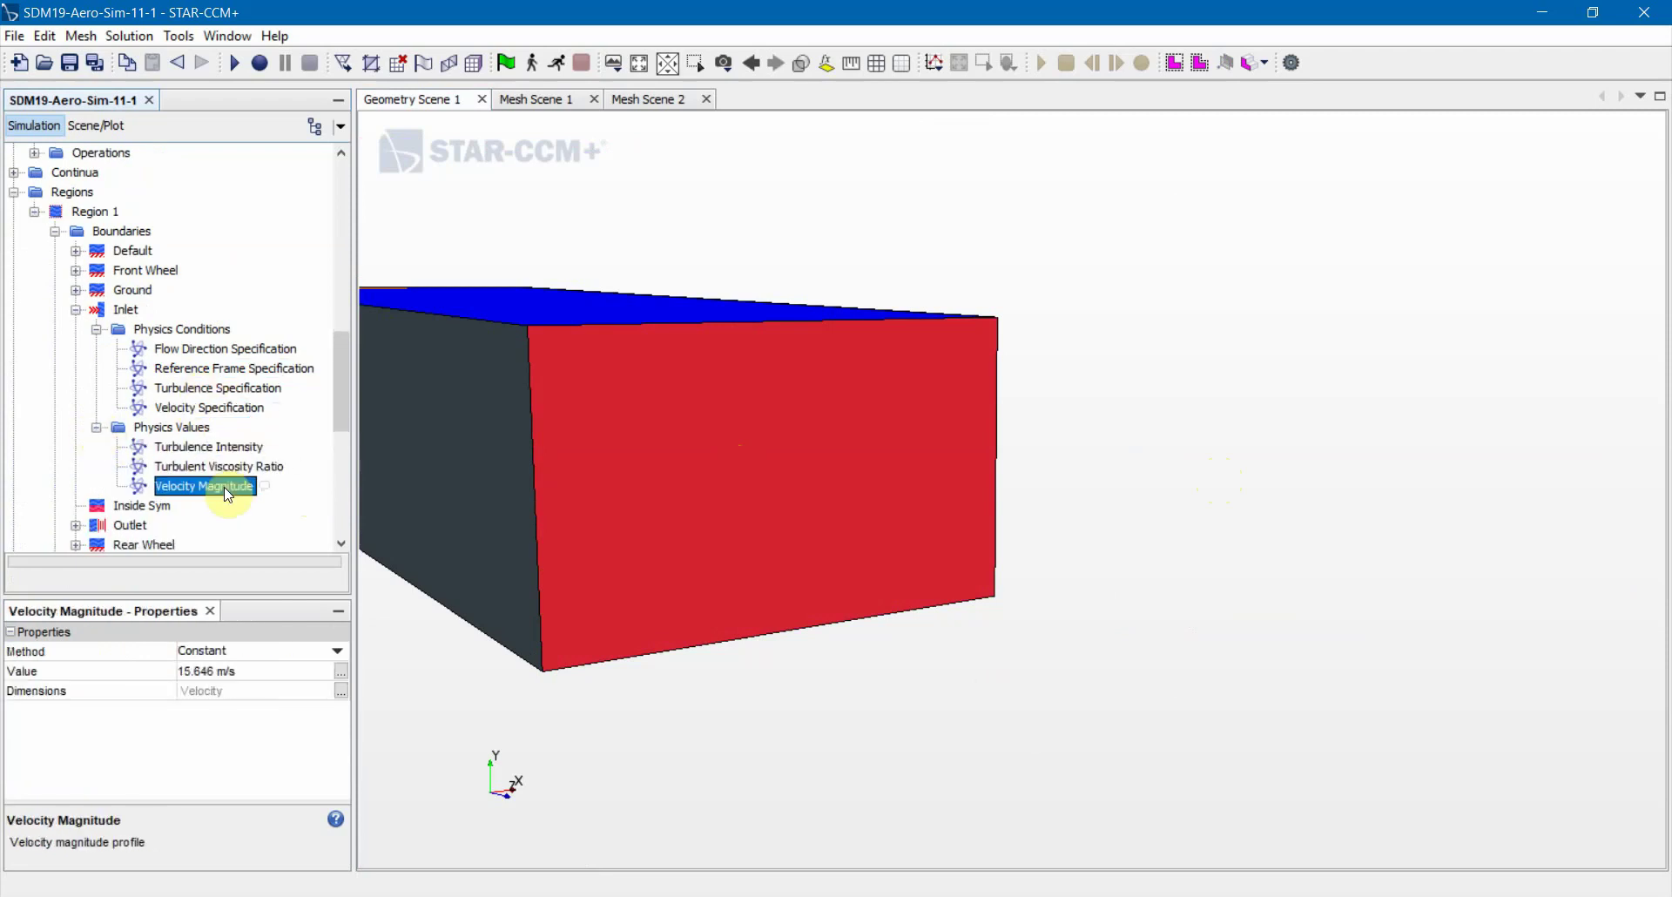
left_click_drag(773, 481, 500, 421)
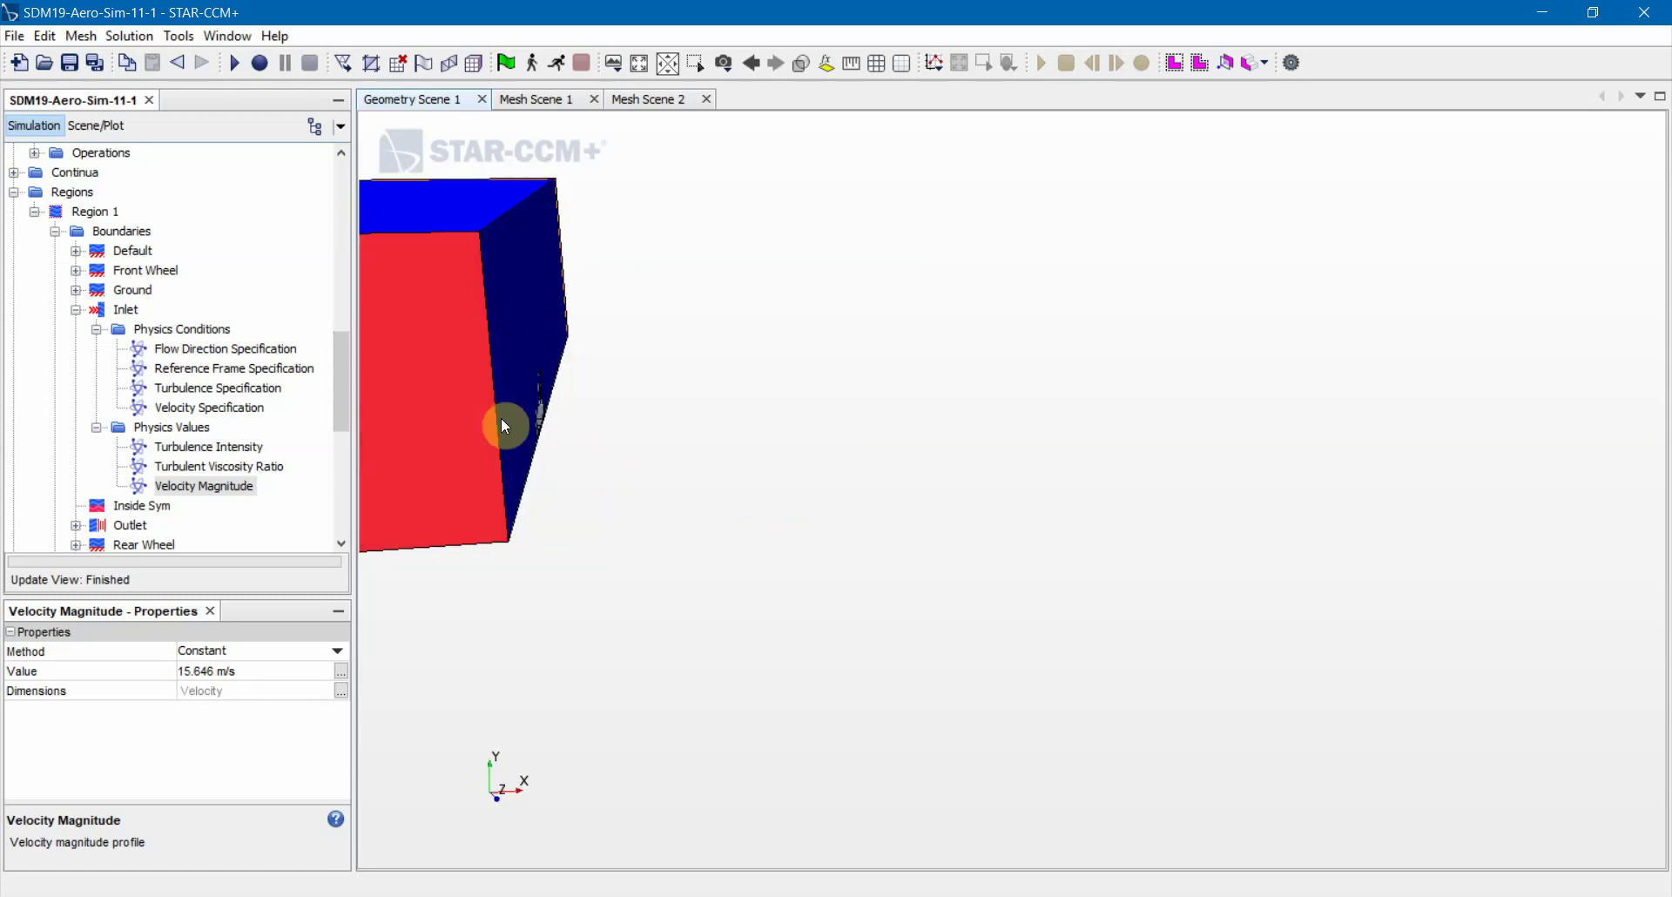
Review the Physics 1 initial conditions for pressure, turbulence intensity, turbulence specification, turbulent velocity scale, turbulent viscosity ratio and velocity
scroll(168, 383, "up", 2)
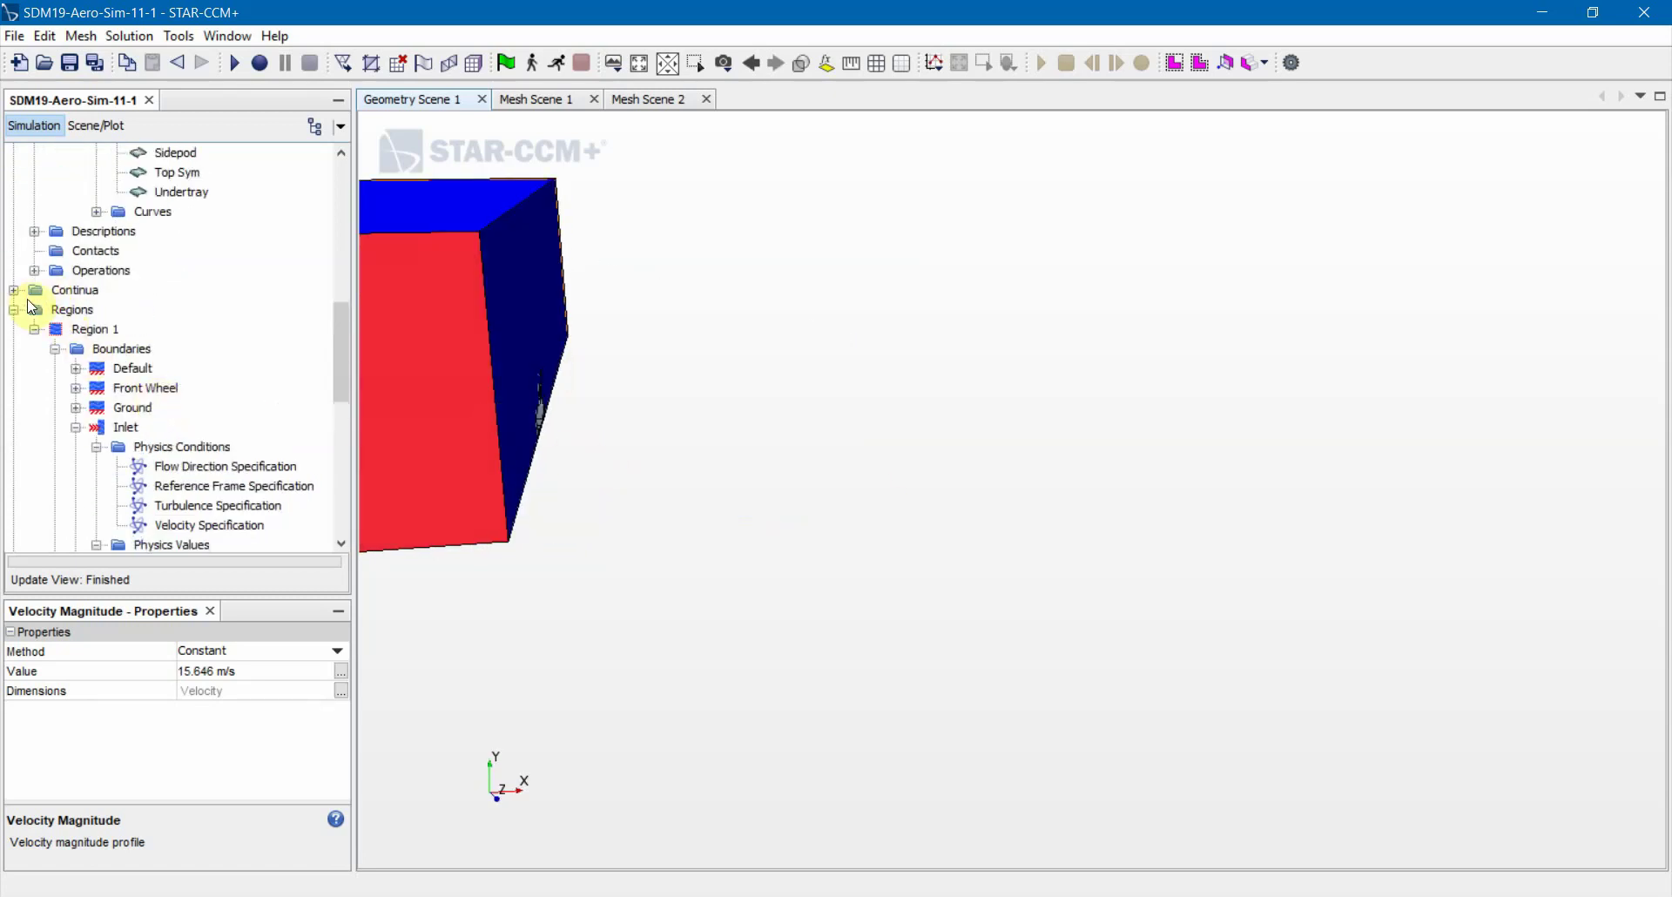
left_click(14, 290)
left_click(34, 329)
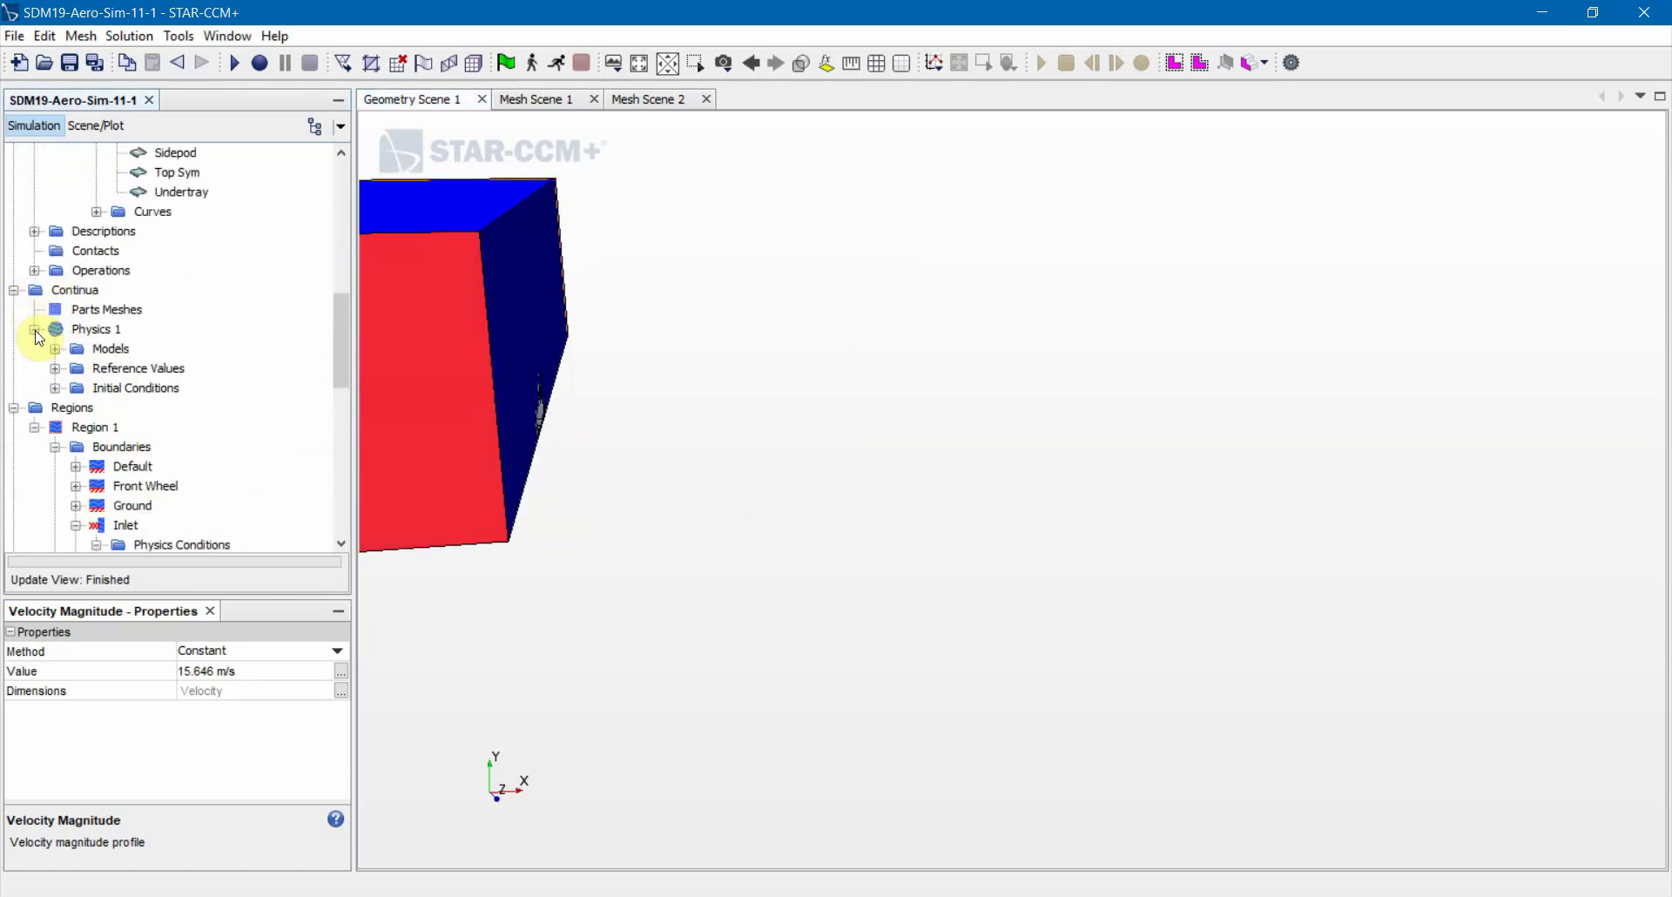
left_click(54, 387)
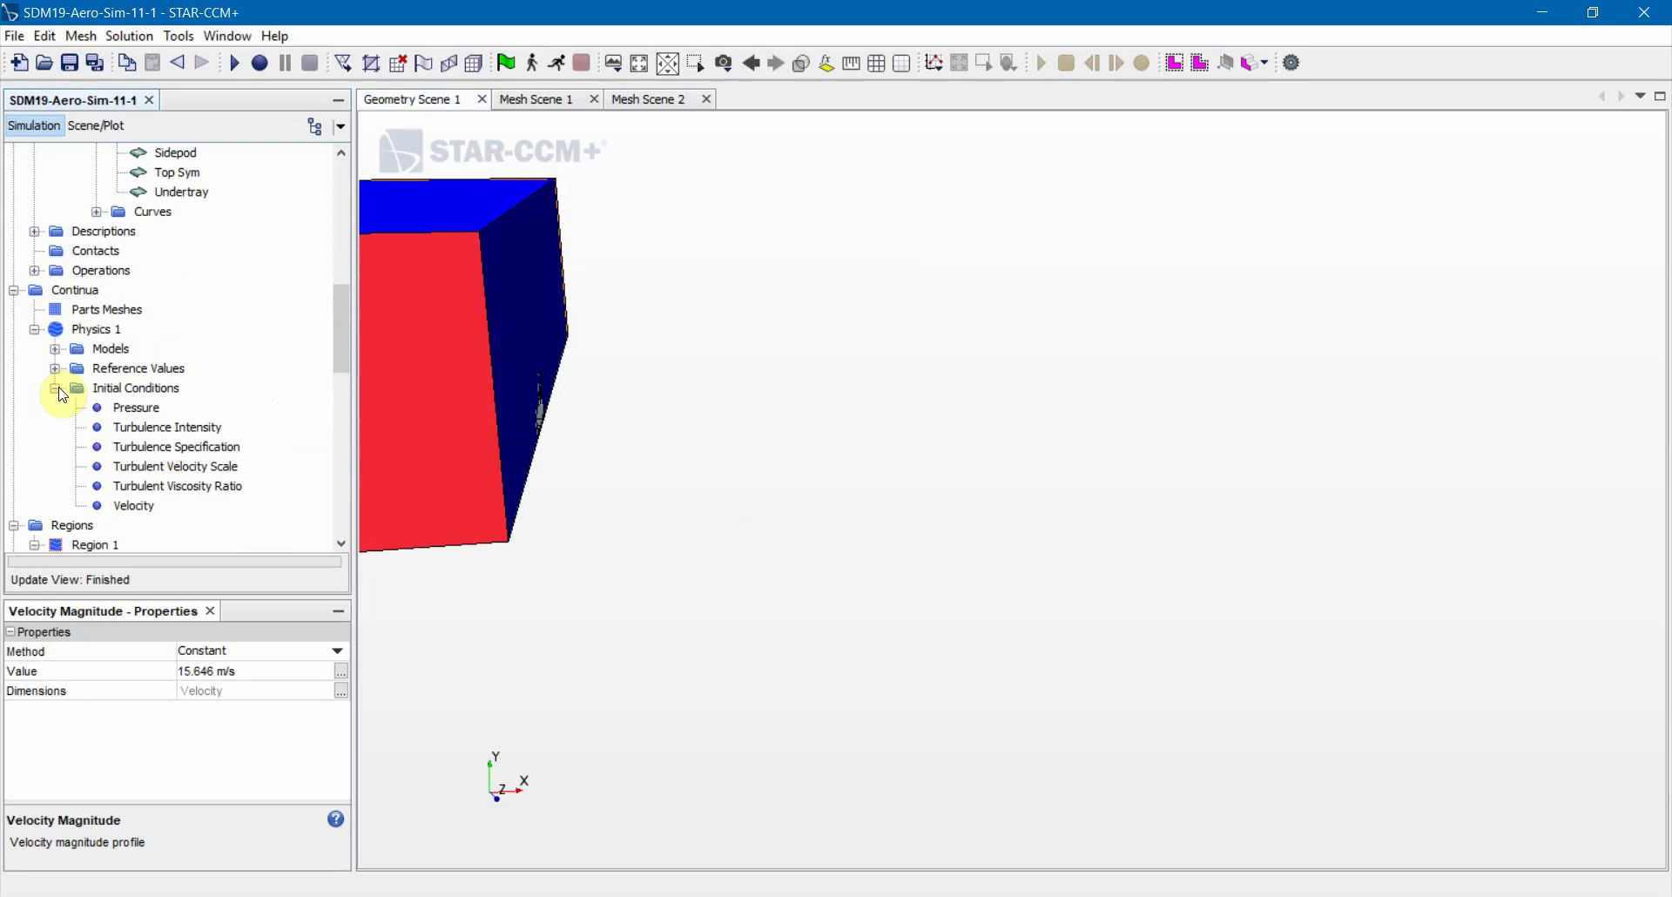
left_click(142, 409)
left_click(152, 427)
left_click(155, 447)
left_click(155, 467)
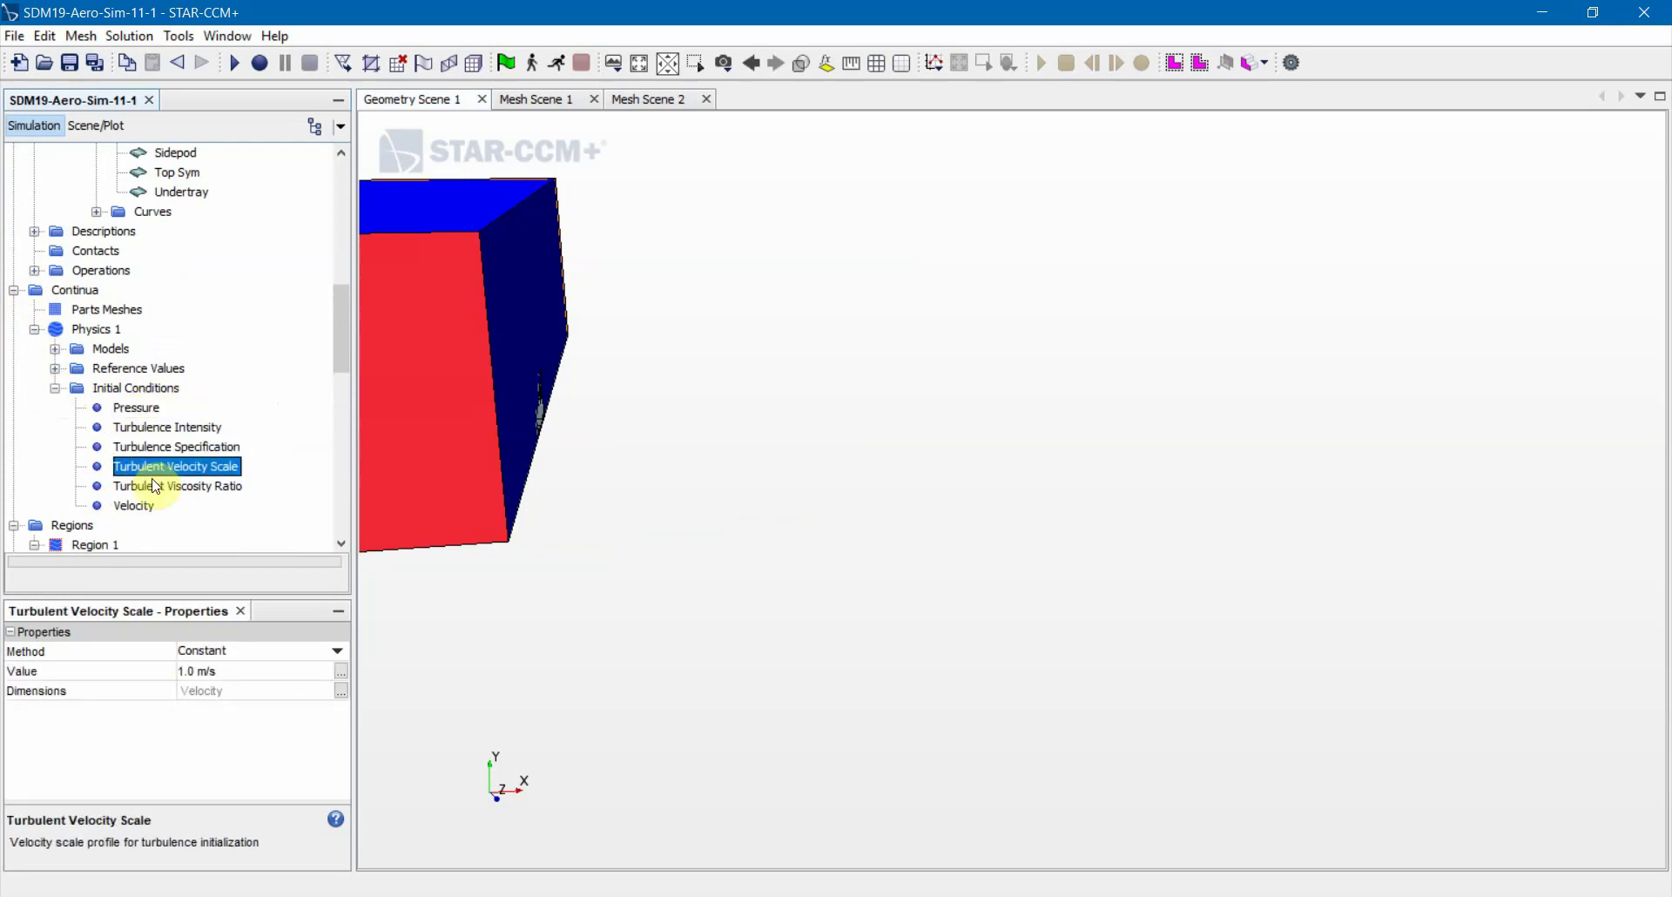
left_click(155, 486)
left_click(137, 506)
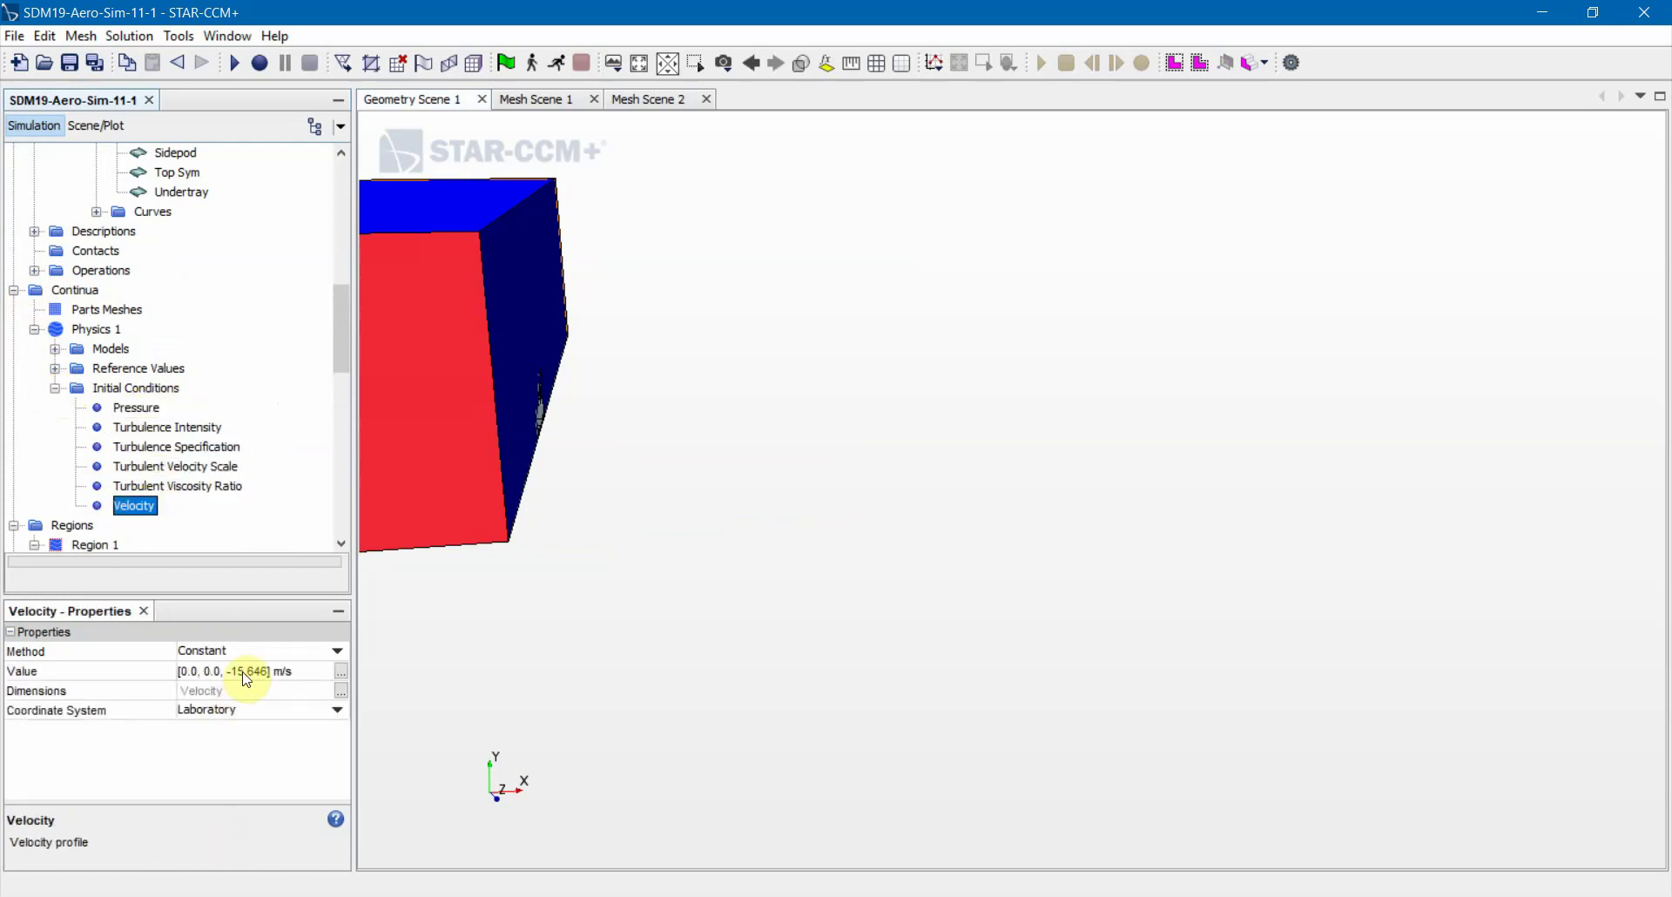
Examine the car and the full flow domain from several angles to relate the initial velocity vector to the flow direction
scroll(566, 352, "up", 5)
left_click_drag(521, 351, 591, 401)
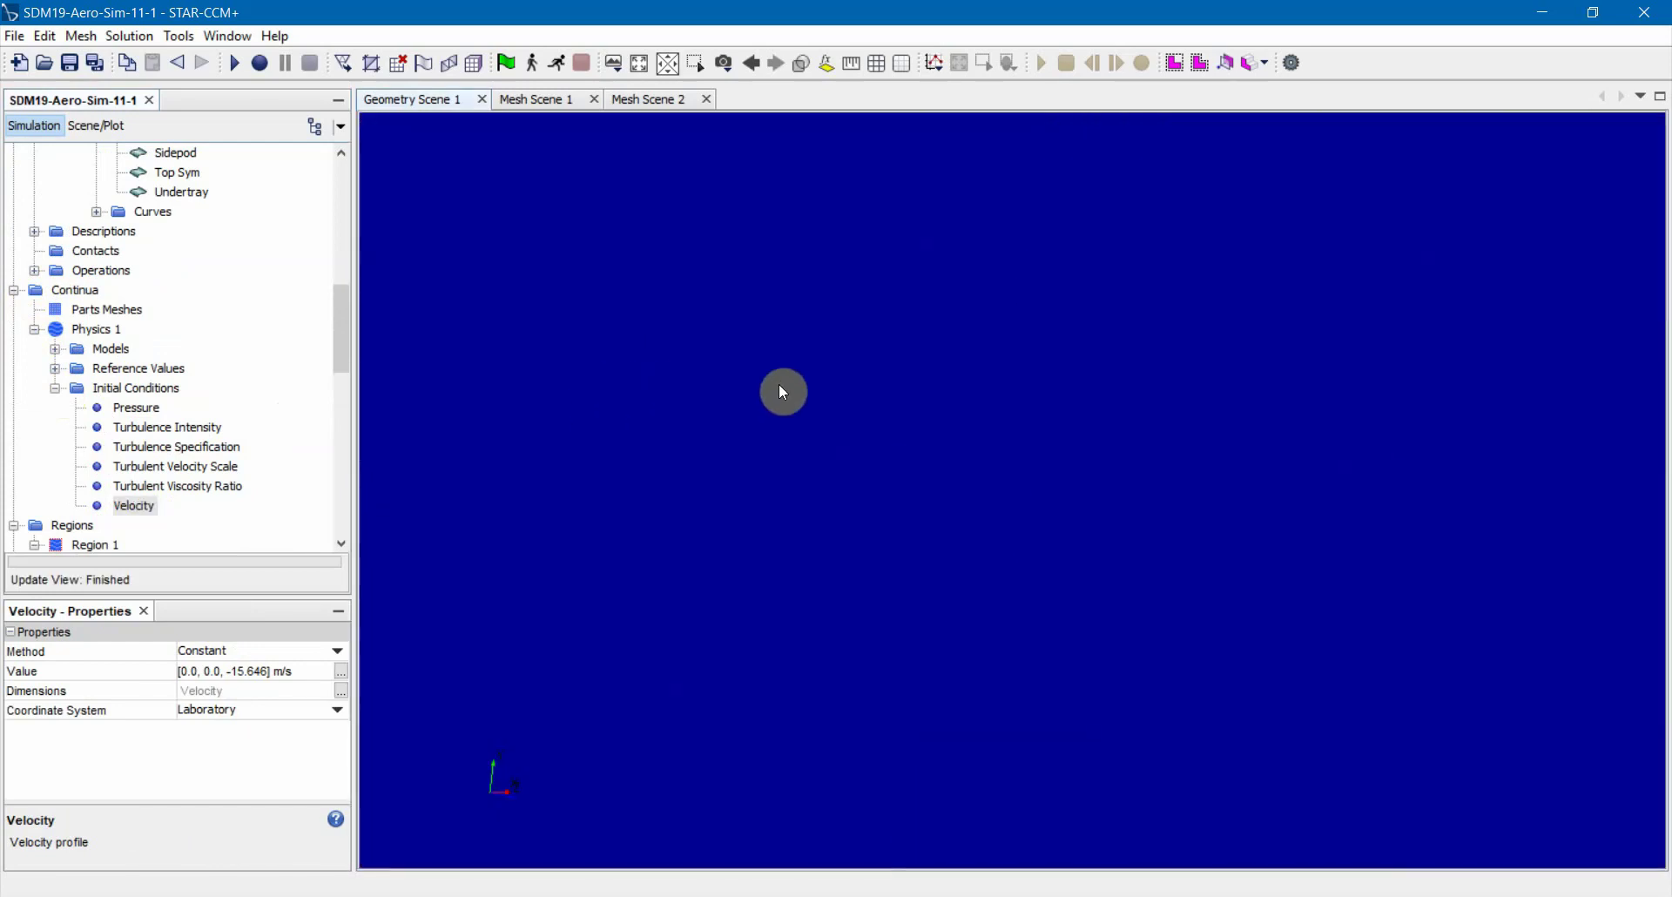
scroll(779, 383, "down", 8)
left_click_drag(779, 384, 699, 545)
scroll(698, 538, "up", 8)
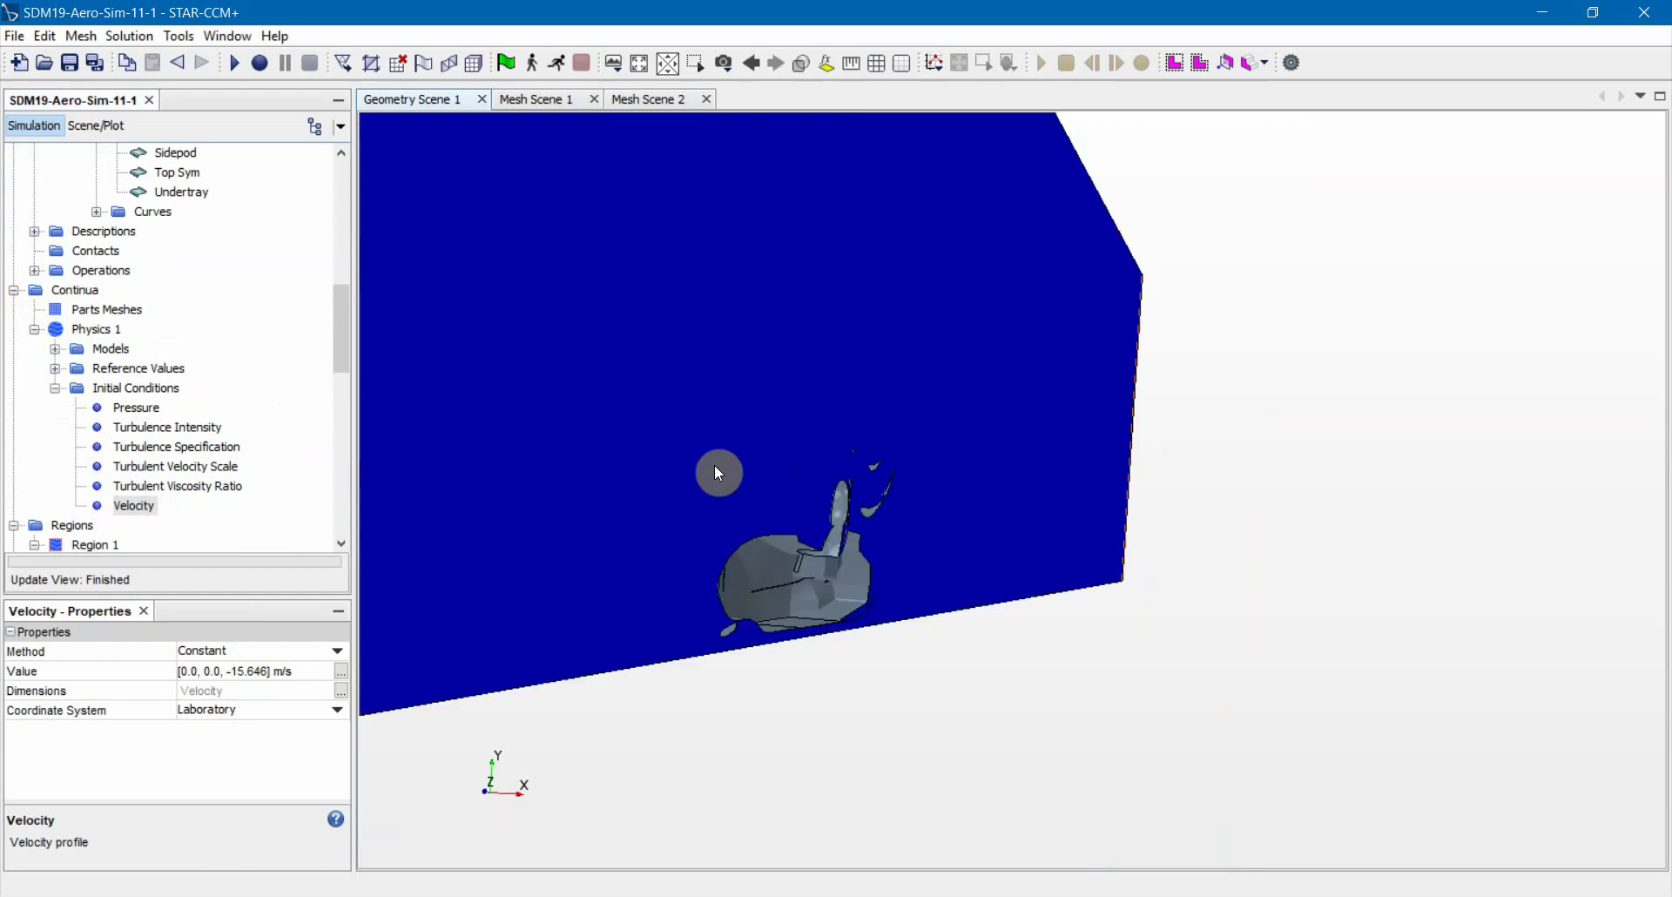
left_click_drag(718, 465, 838, 498)
scroll(845, 467, "down", 5)
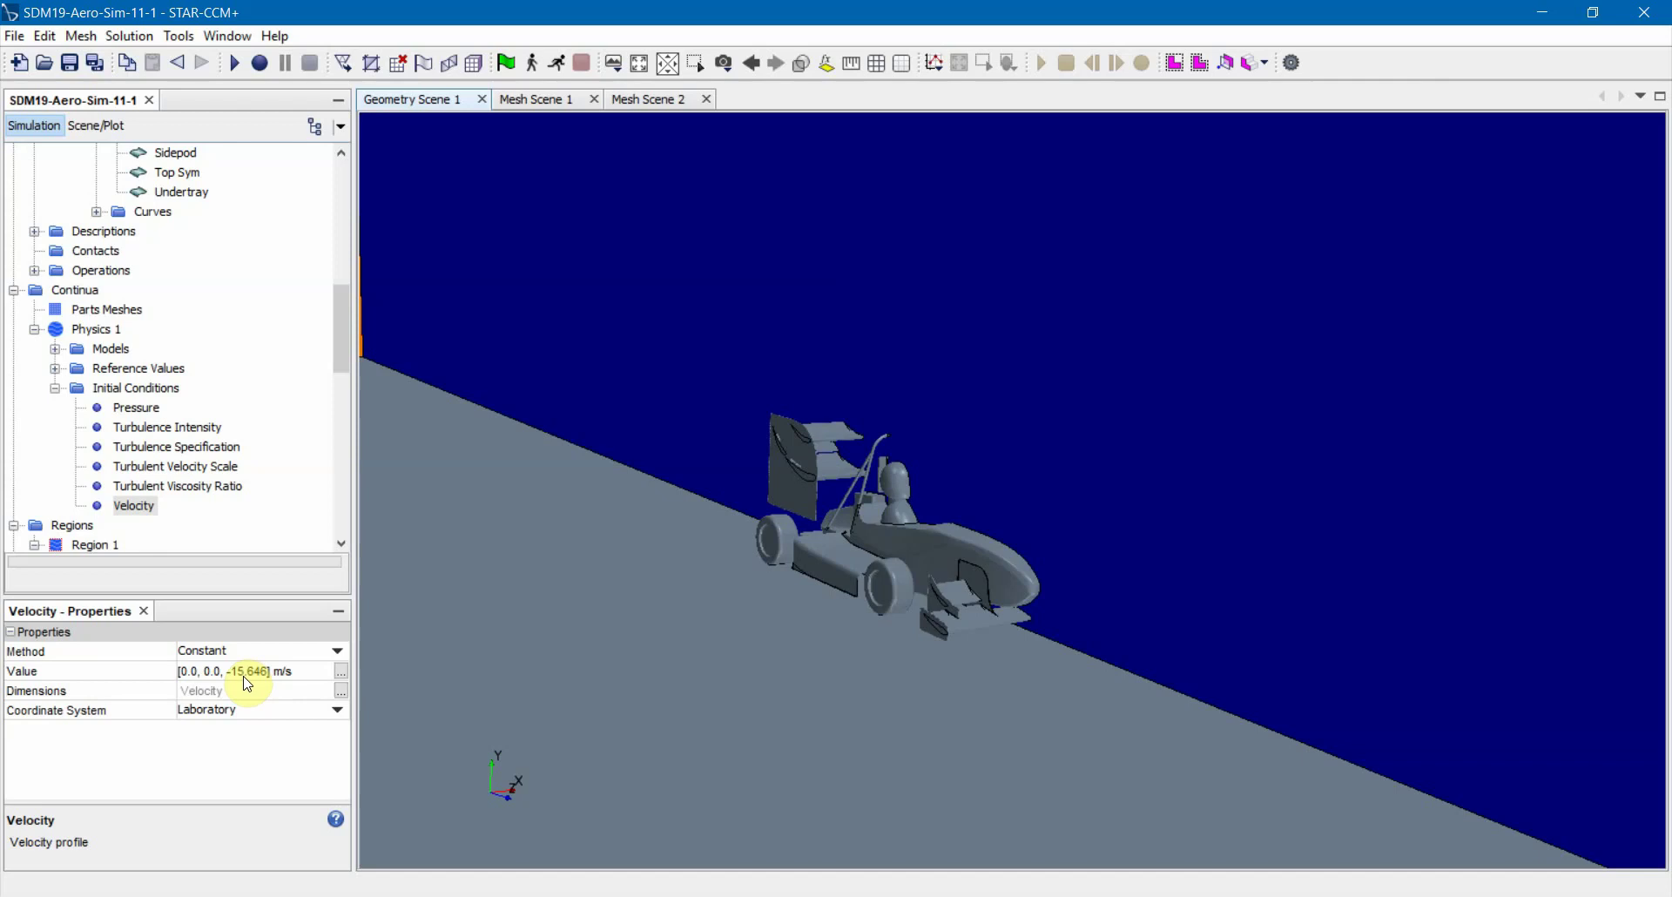
left_click_drag(1135, 560, 818, 521)
left_click_drag(602, 462, 476, 442)
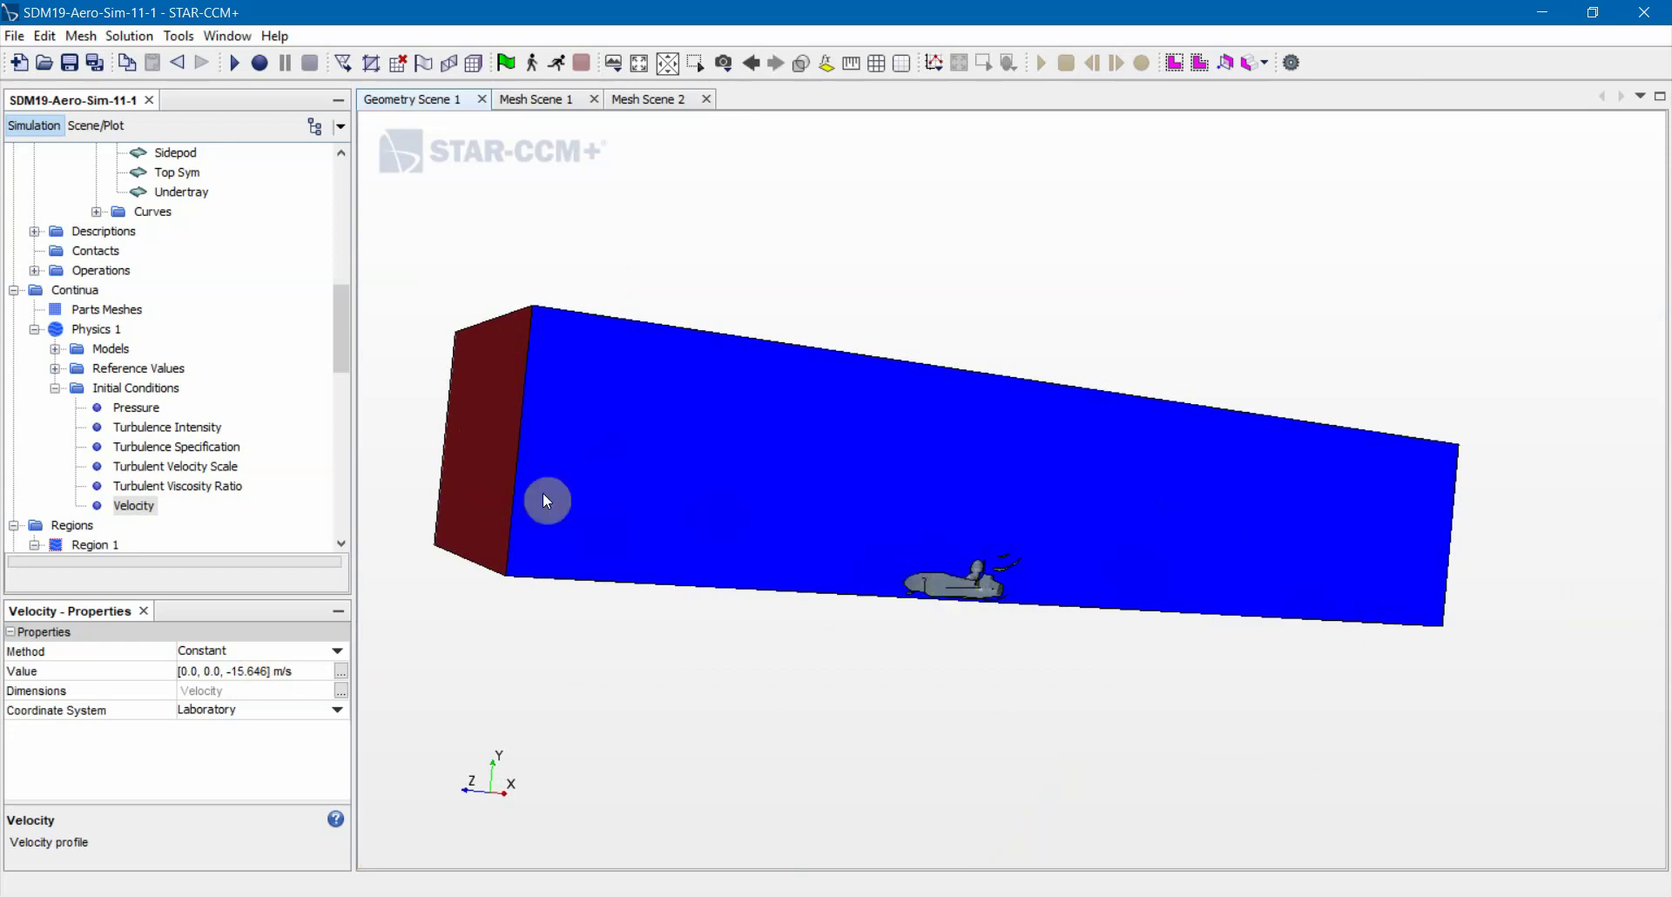
left_click_drag(871, 532, 493, 448)
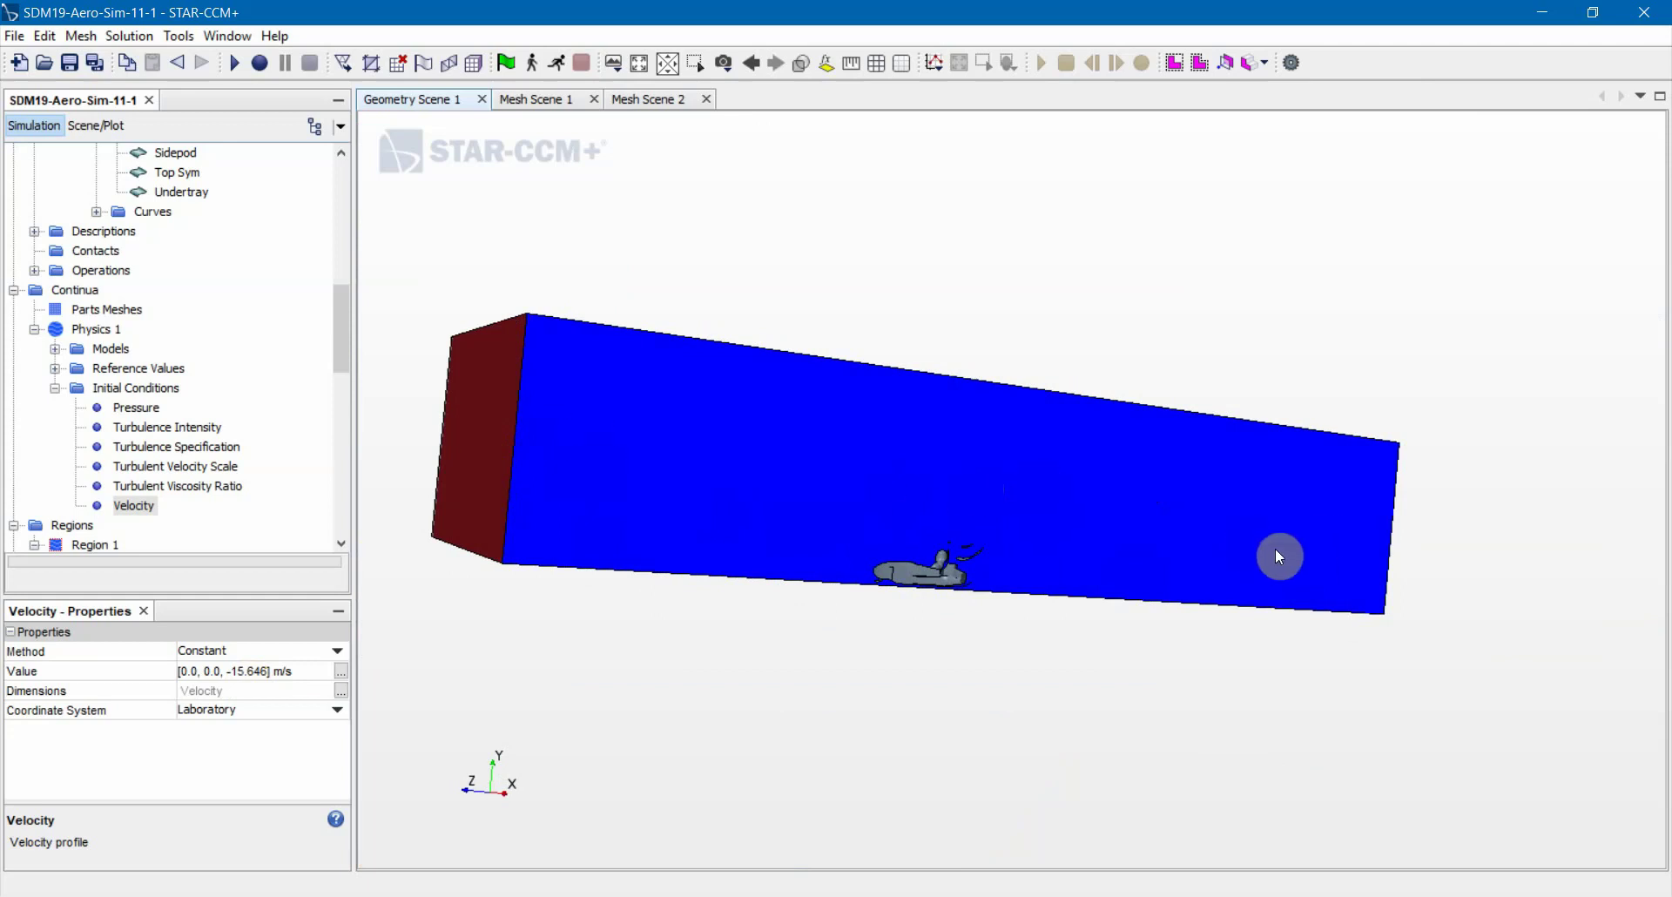
Recheck the Inlet's velocity magnitude in Region 1 and highlight the Inlet boundary on the domain
scroll(150, 390, "down", 3)
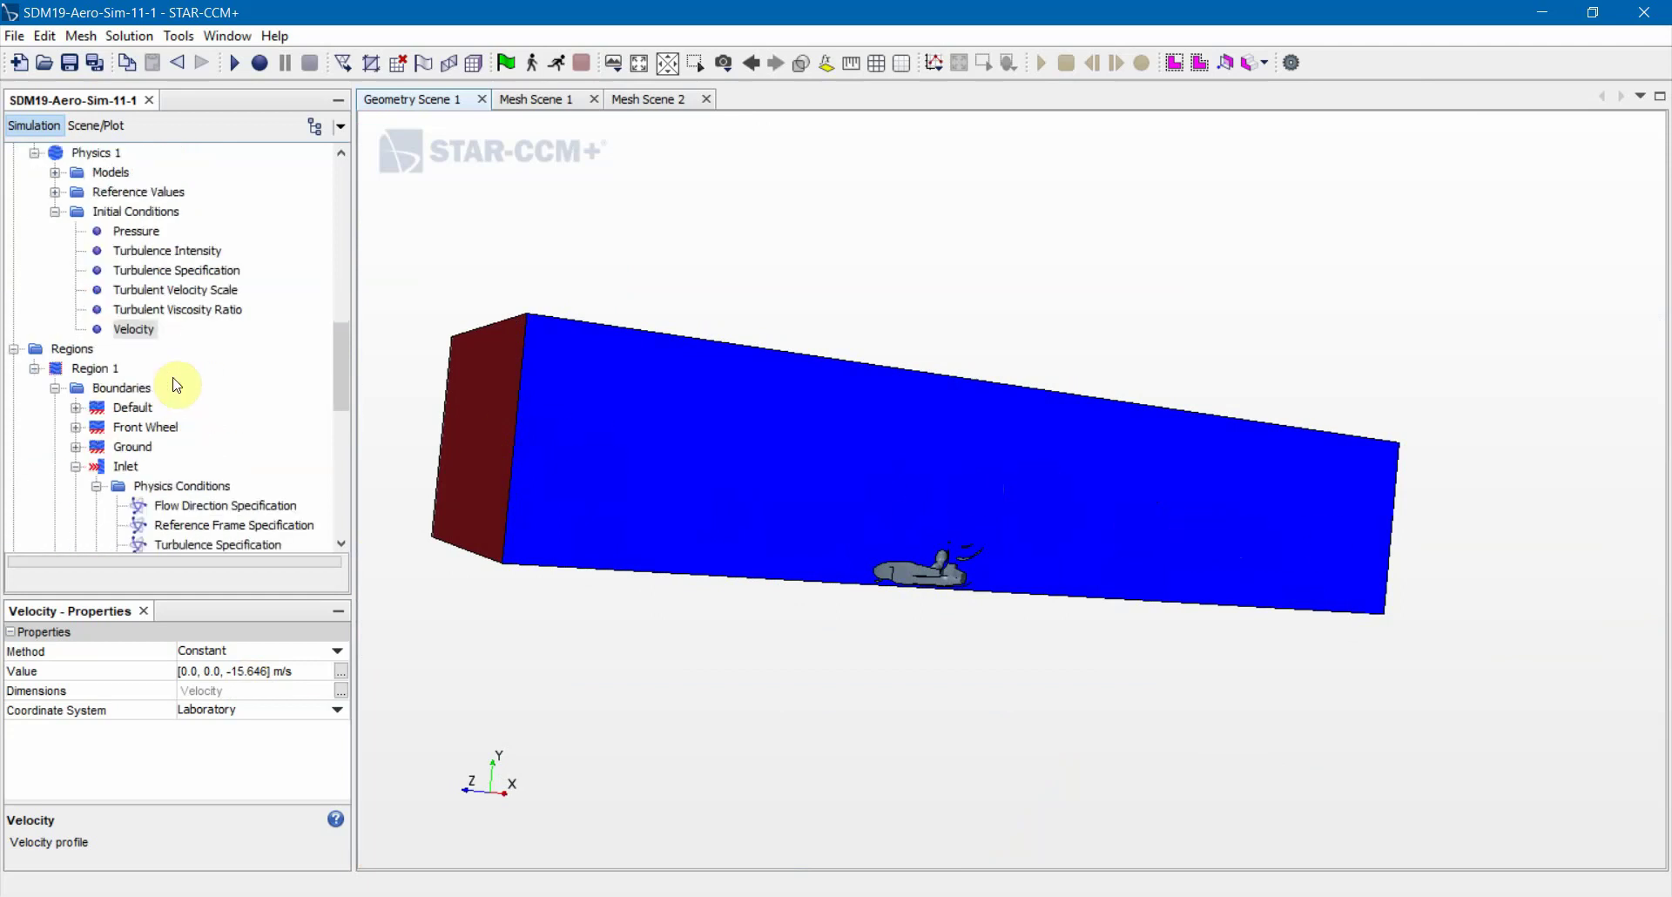
scroll(131, 340, "down", 3)
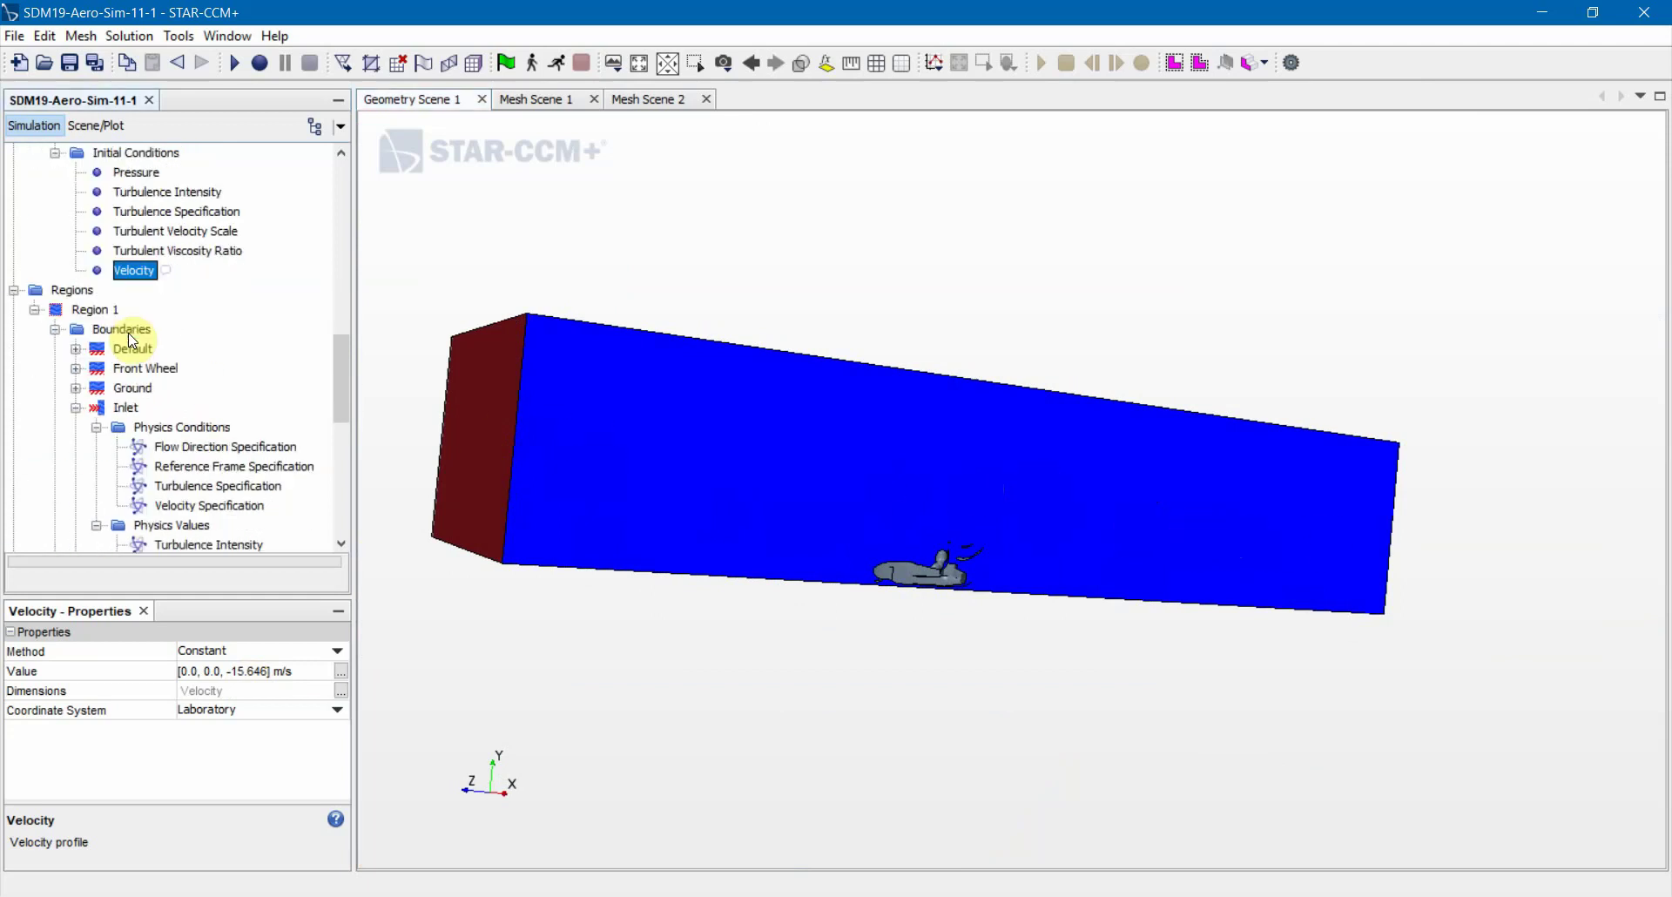
left_click(197, 468)
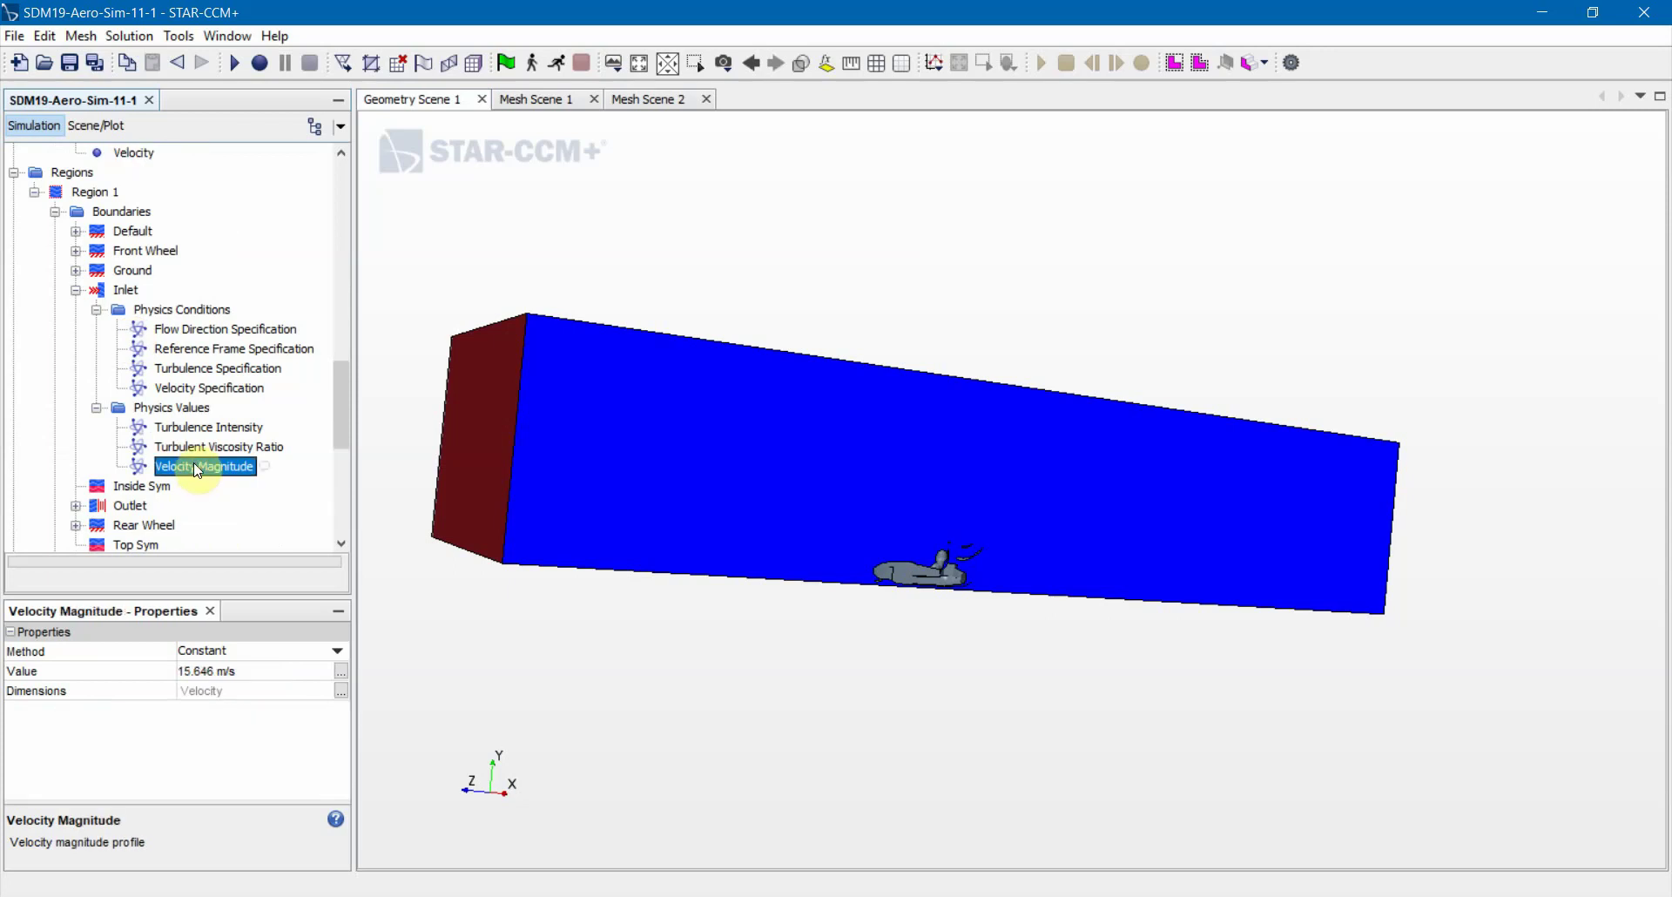
scroll(191, 453, "down", 1)
double_click(126, 231)
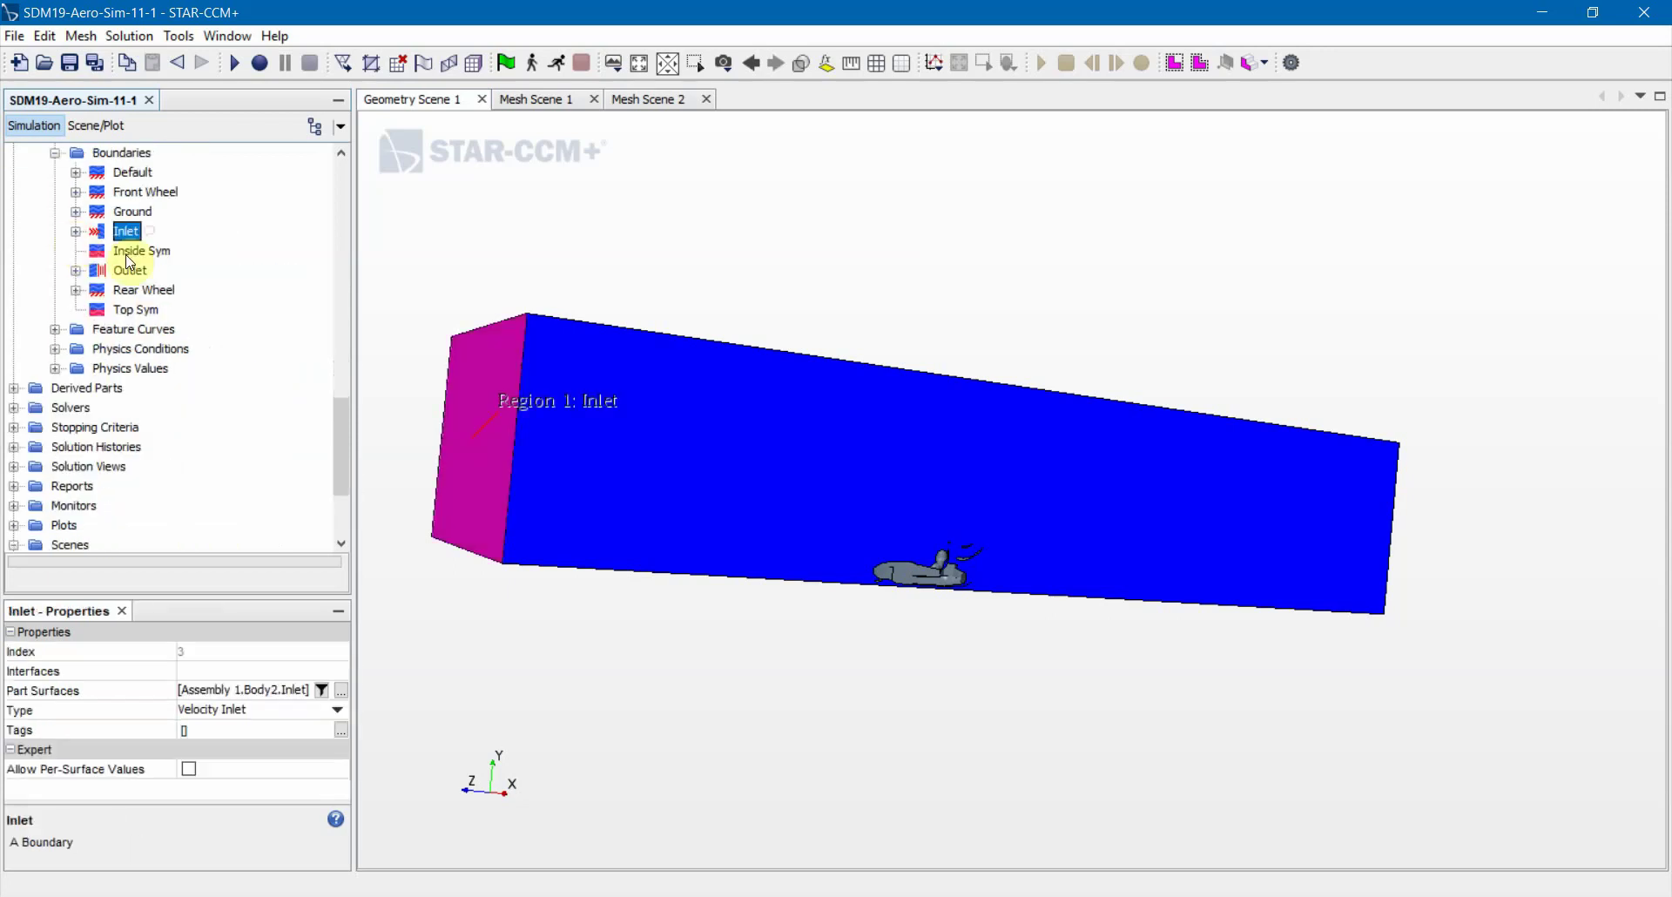
scroll(136, 340, "up", 2)
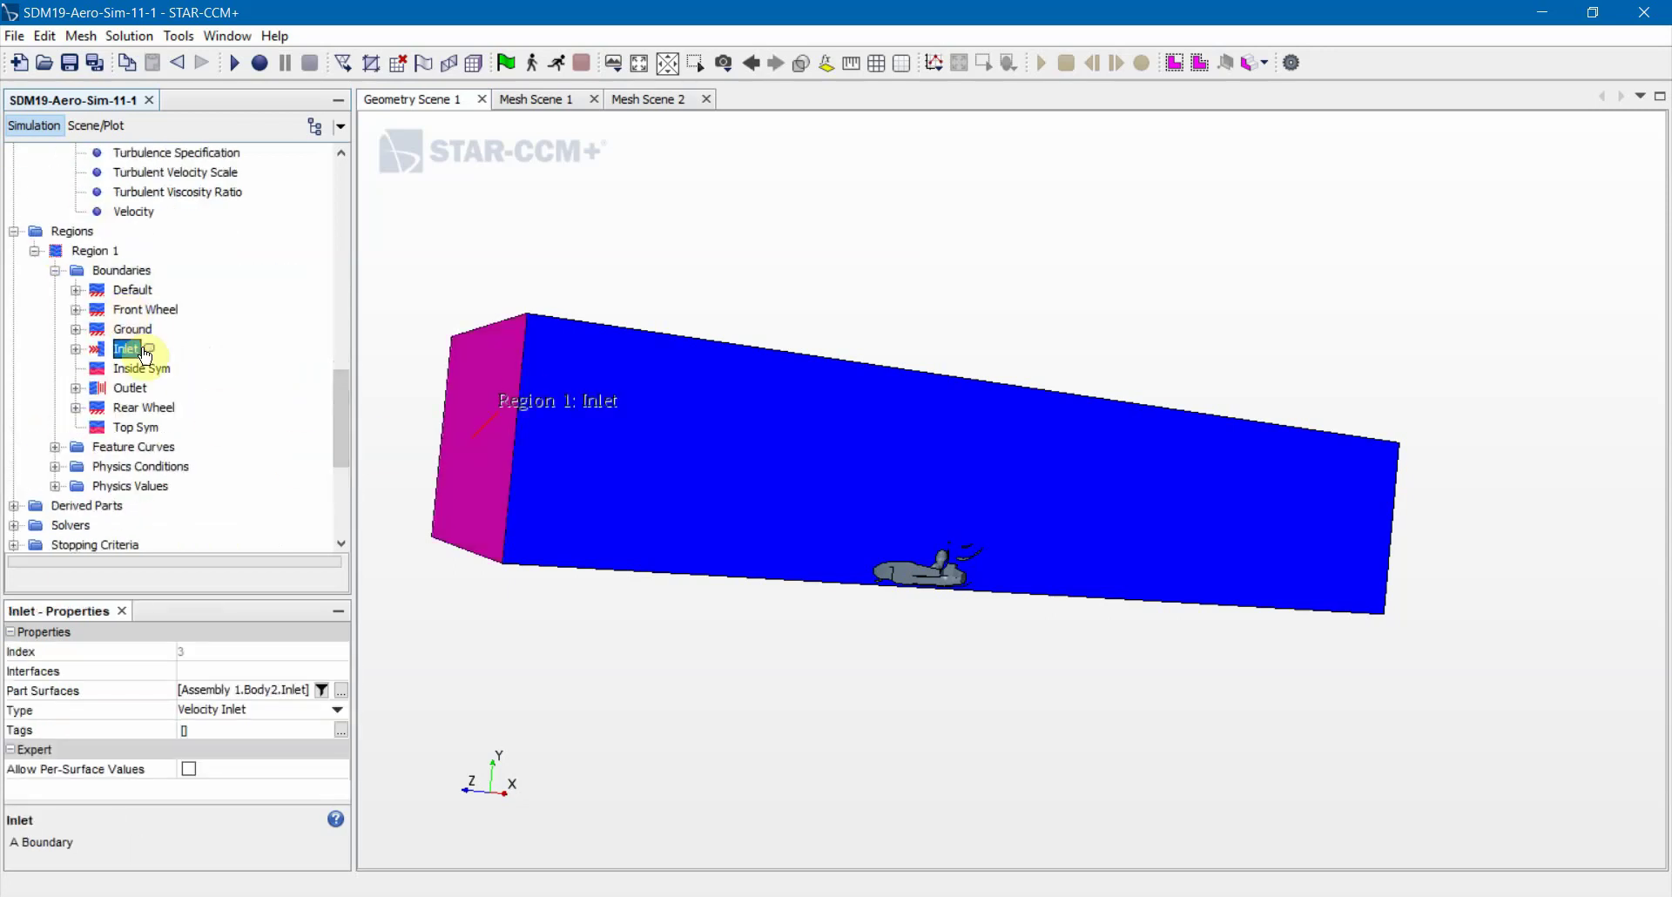
Highlight the Outlet boundary, inspect its face on the domain and review the available boundary types
left_click(139, 389)
left_click_drag(1310, 503, 1553, 554)
right_click_drag(1553, 554, 1001, 473)
scroll(982, 472, "up", 3)
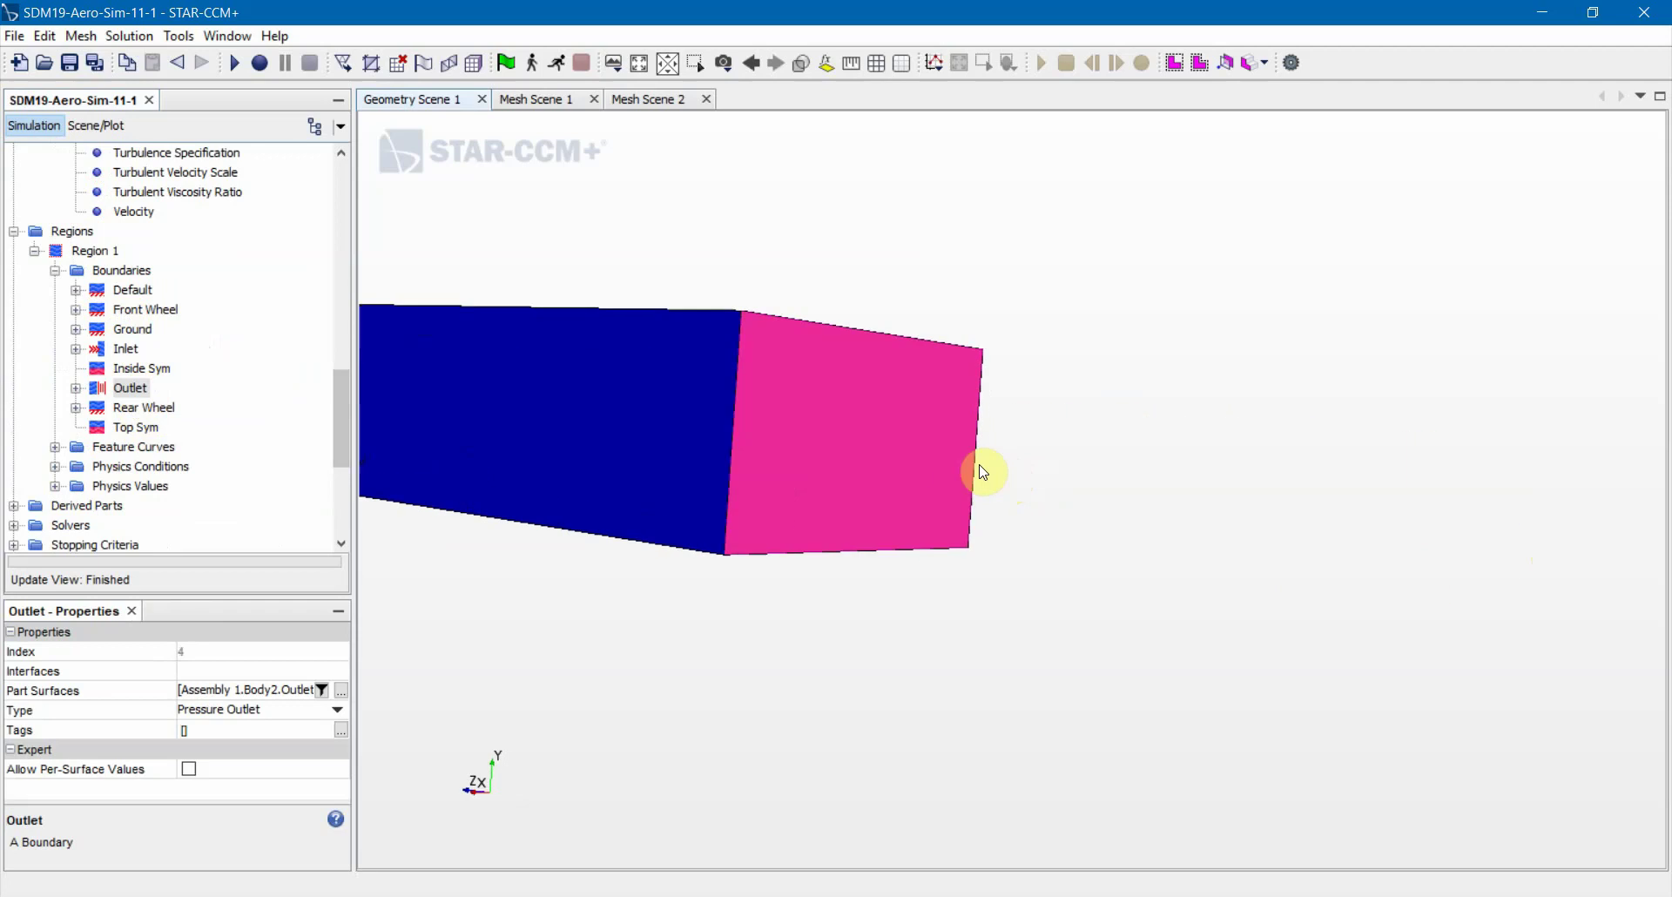
scroll(863, 444, "down", 2)
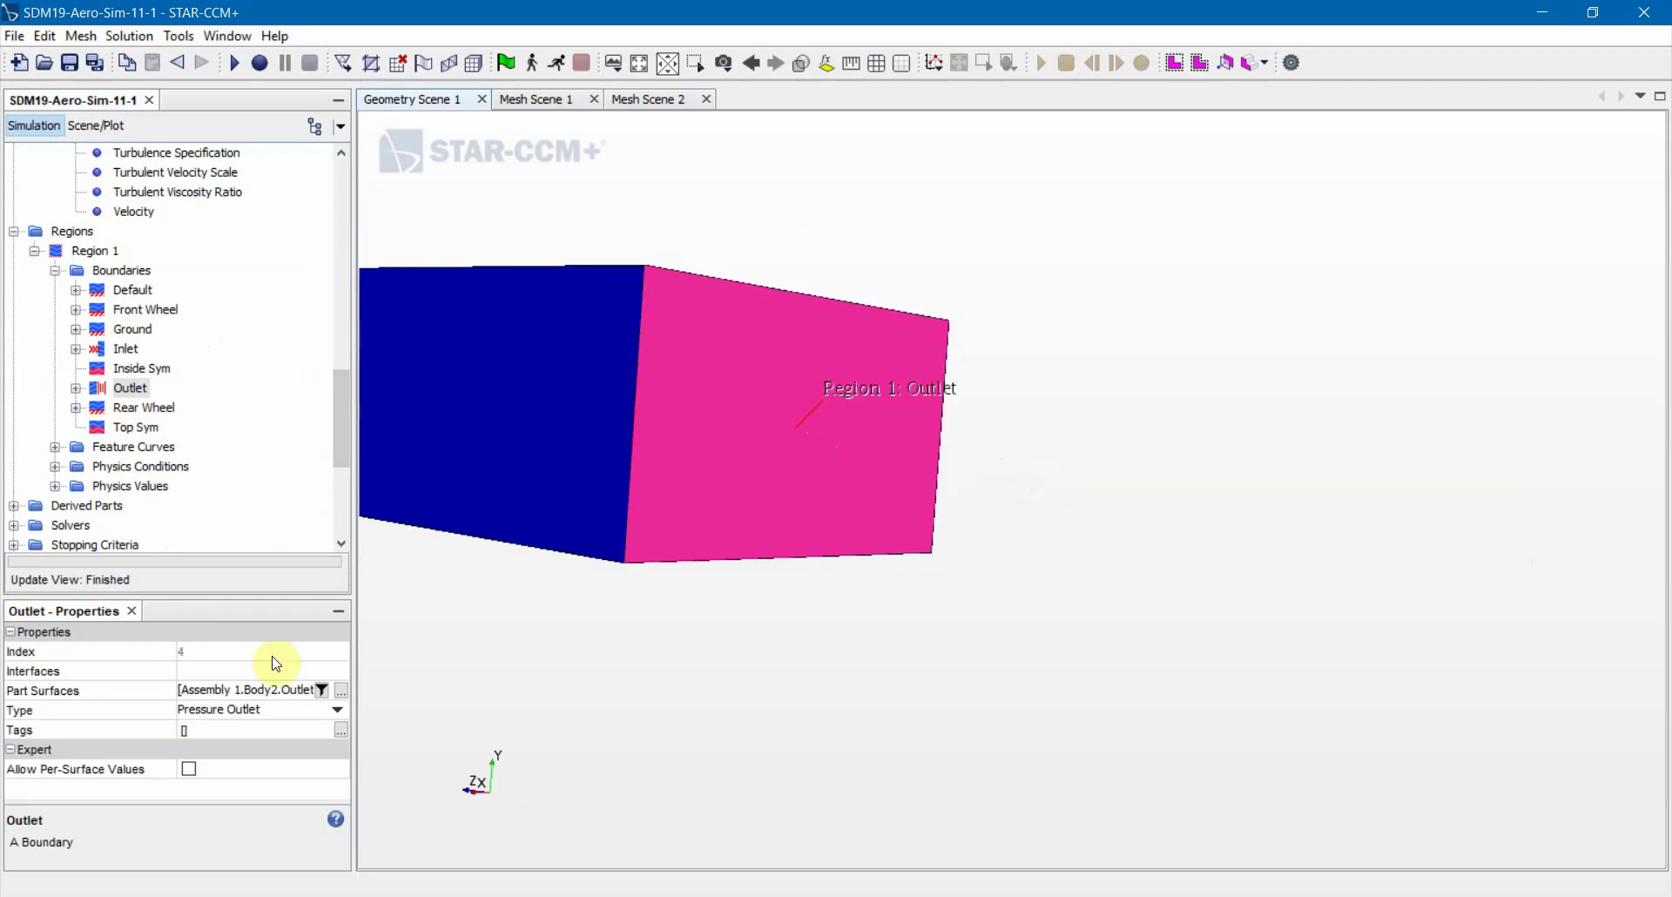
left_click(310, 705)
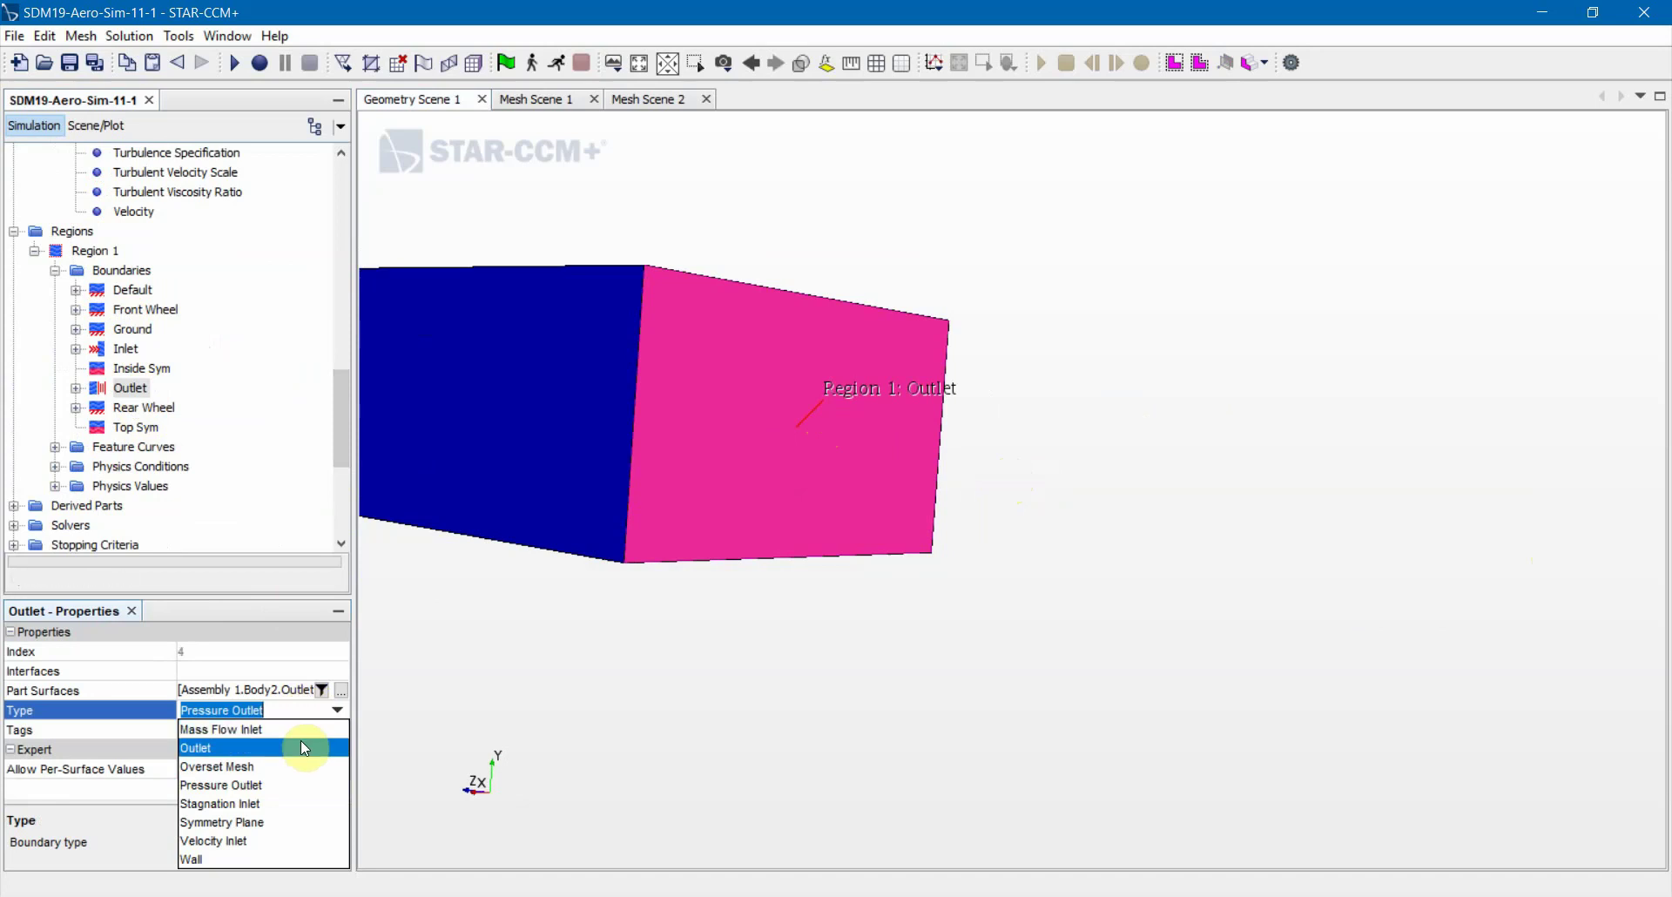
left_click(737, 690)
List the Outlet boundary's physics values
scroll(802, 508, "down", 1)
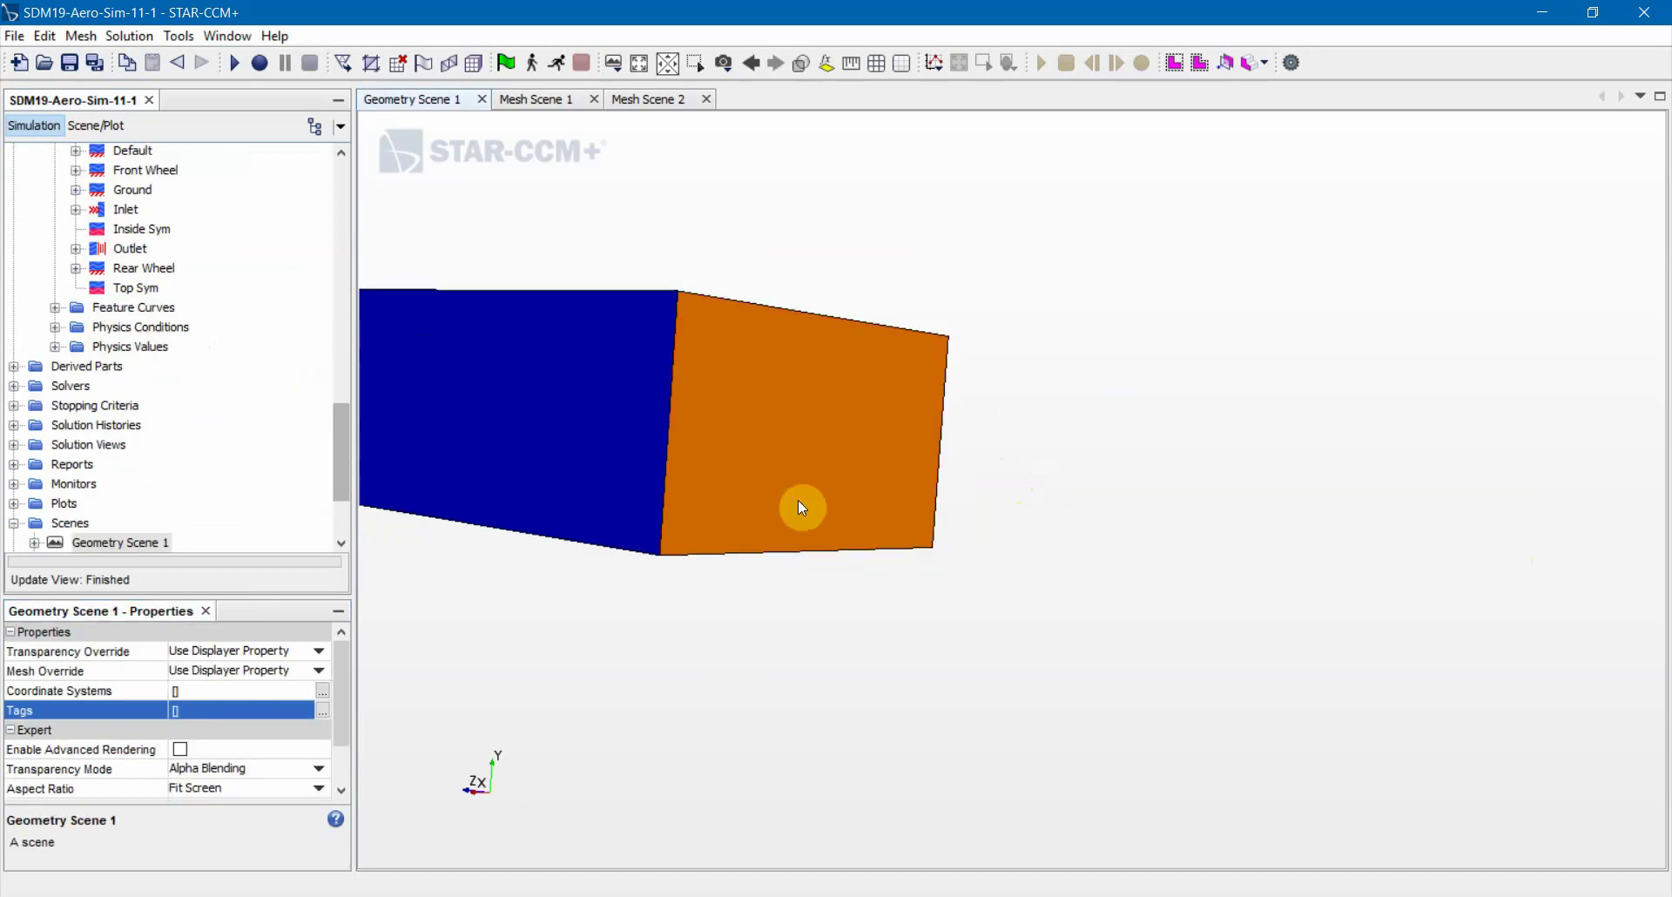
scroll(179, 346, "up", 2)
left_click(76, 348)
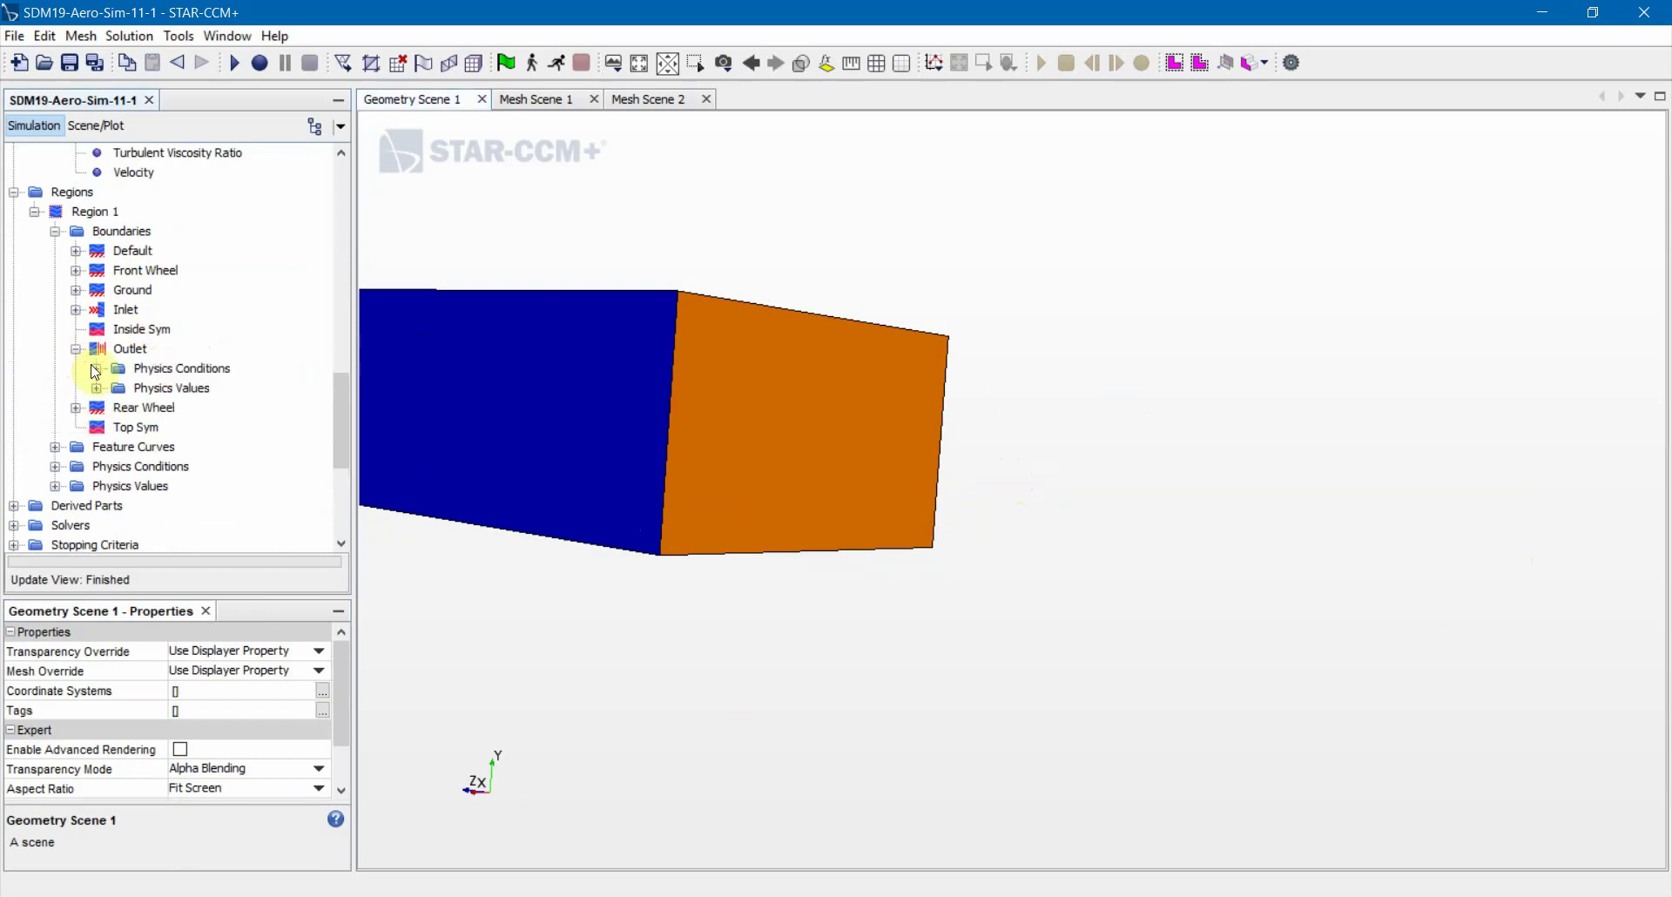
left_click(95, 387)
Highlight the Rear Wheel boundary of Region 1 and examine its location on the car
scroll(541, 442, "up", 3)
left_click_drag(541, 451, 705, 488)
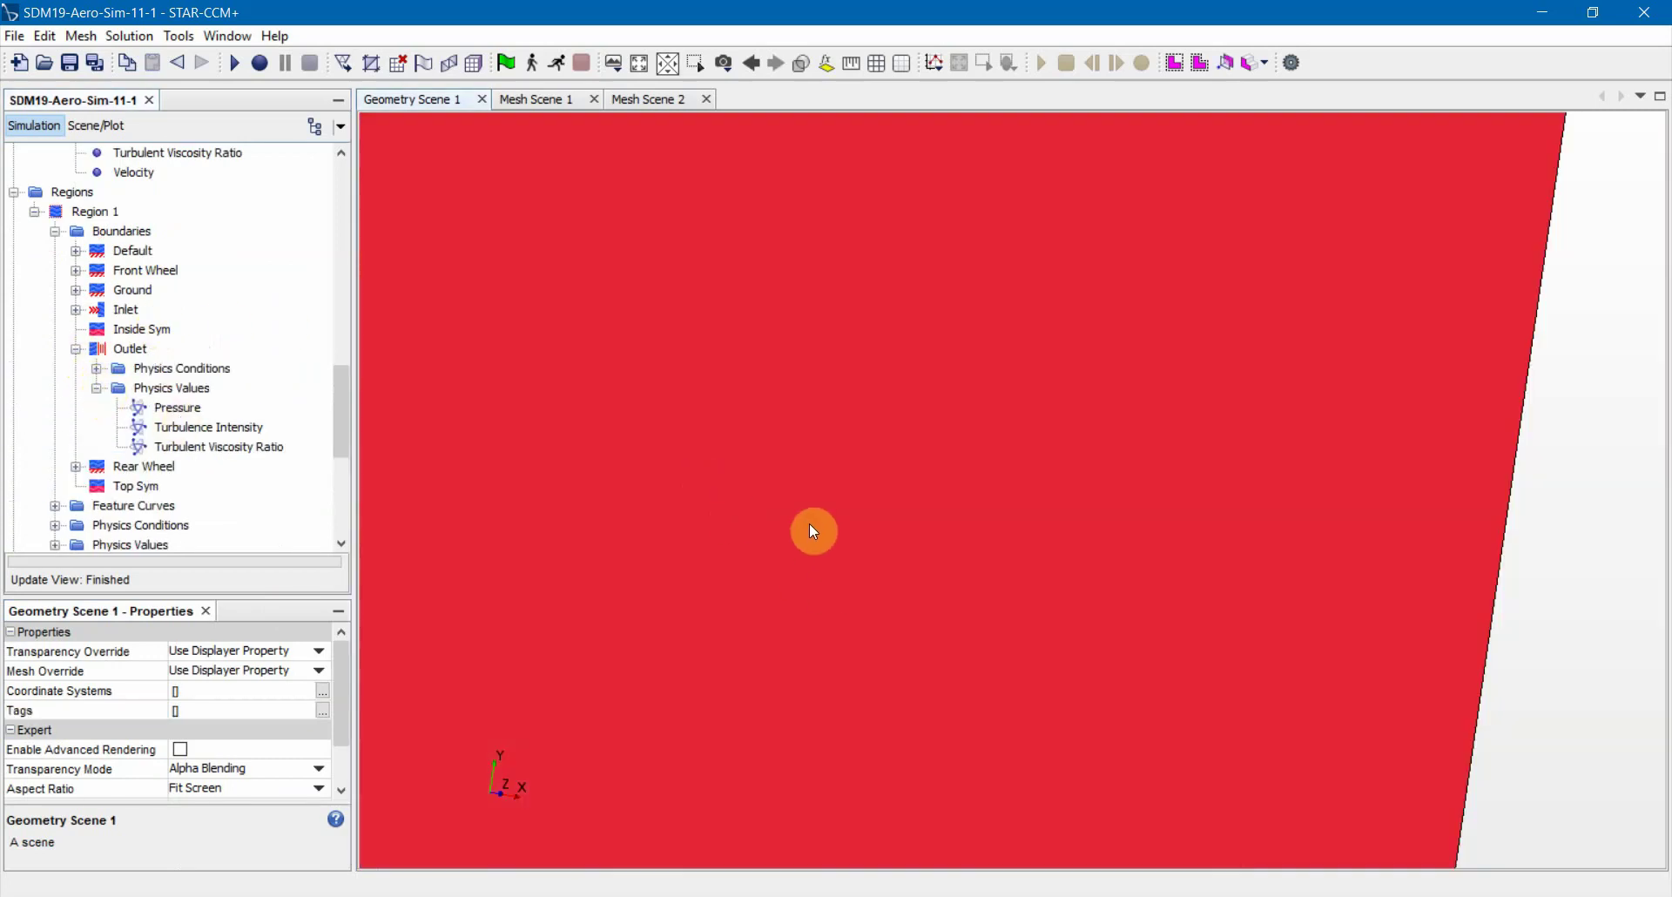
left_click_drag(810, 525, 726, 737)
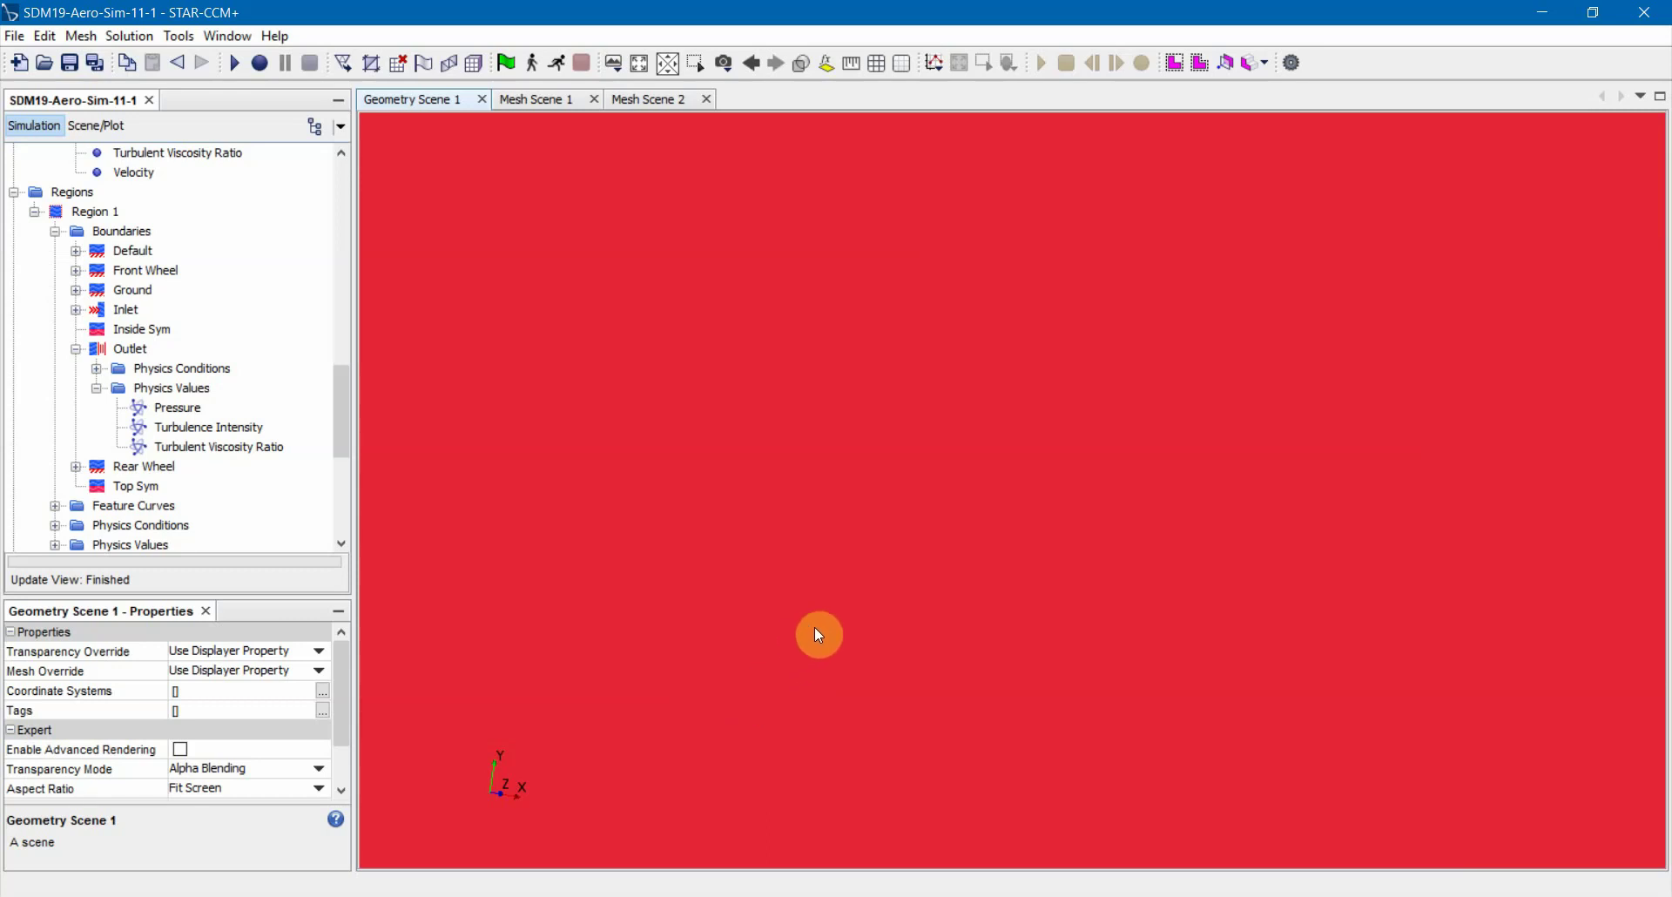
scroll(816, 628, "up", 4)
scroll(818, 628, "down", 1)
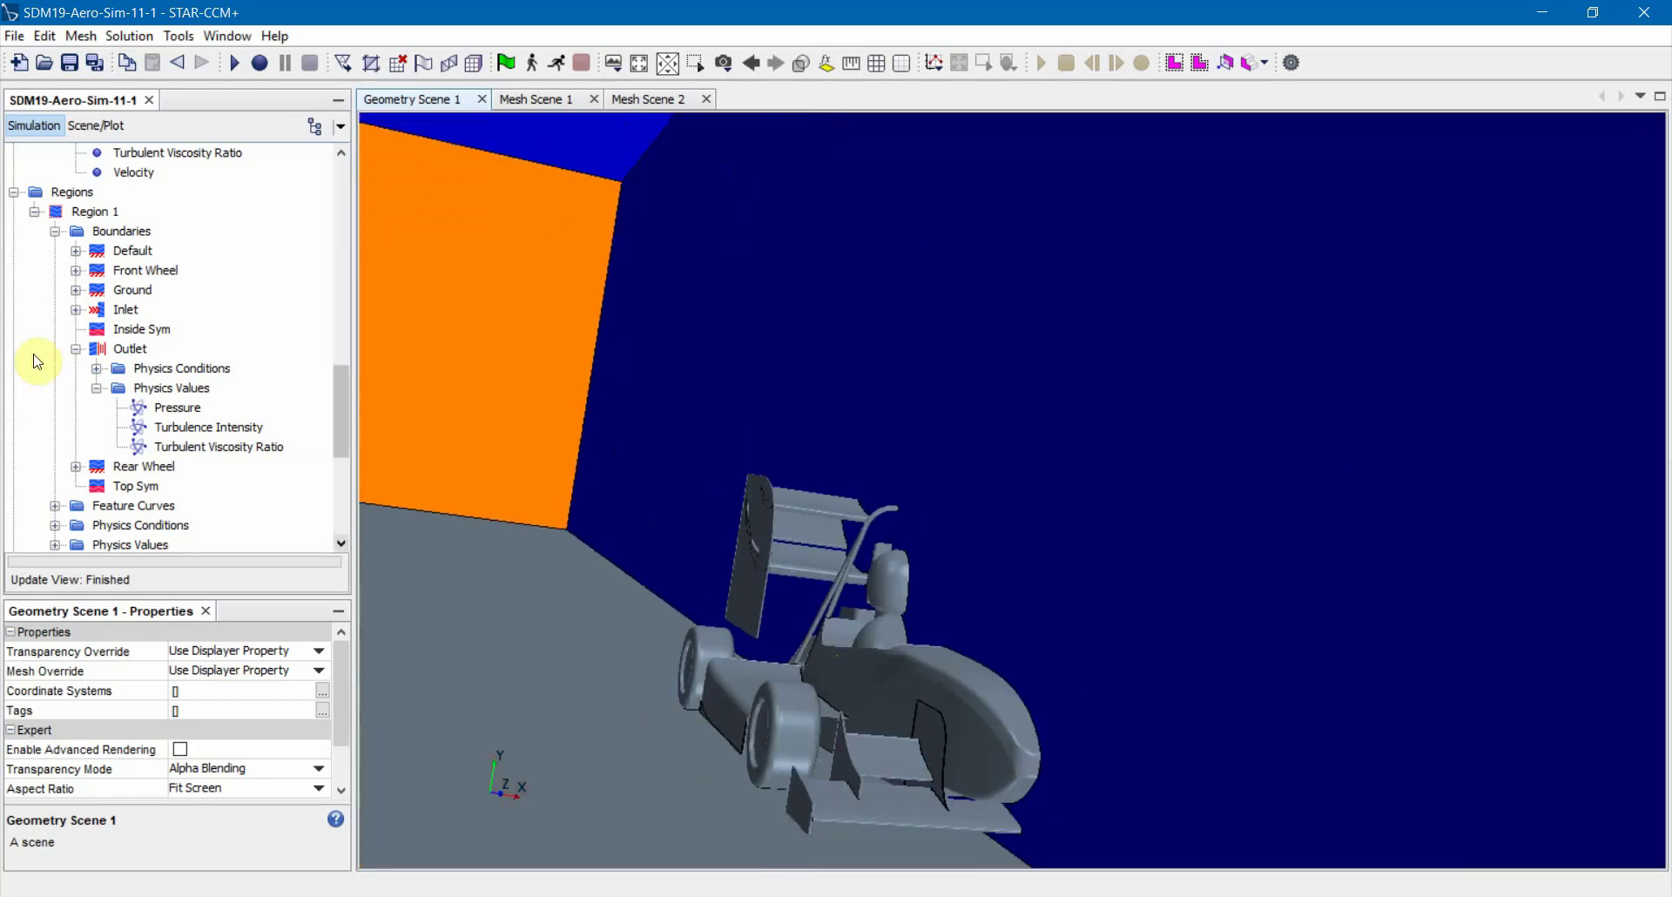
left_click(139, 277)
middle_click_drag(679, 560, 501, 390)
left_click(156, 466)
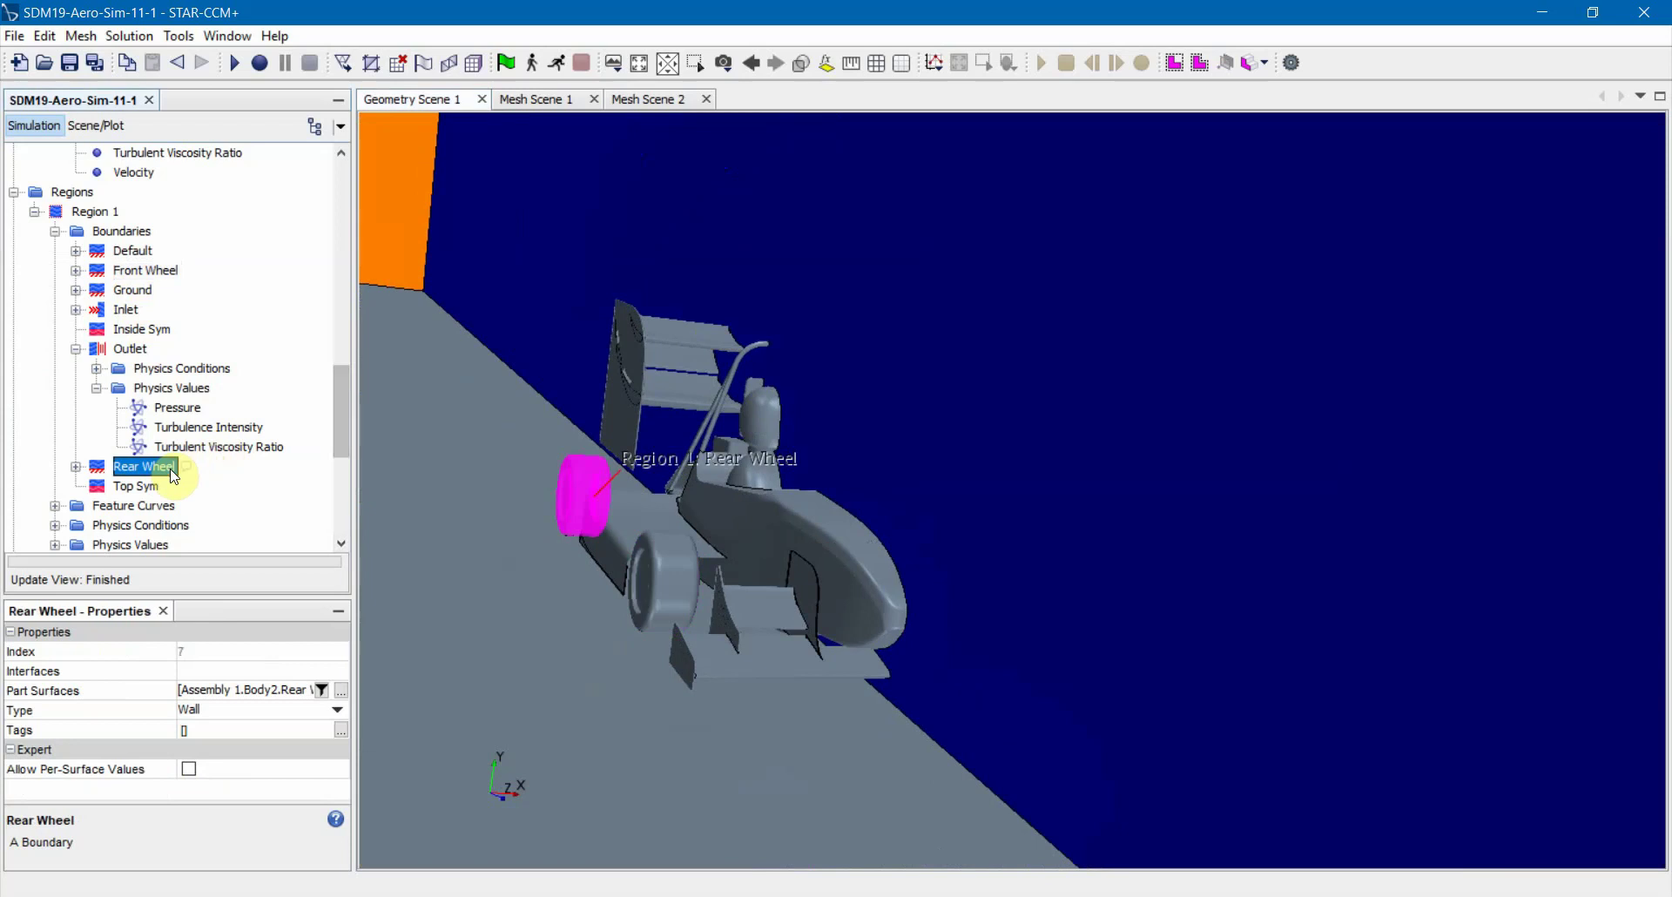
Review the Rear Wheel's physics conditions for reference frame, shear stress and tangential velocity specification
left_click(76, 466)
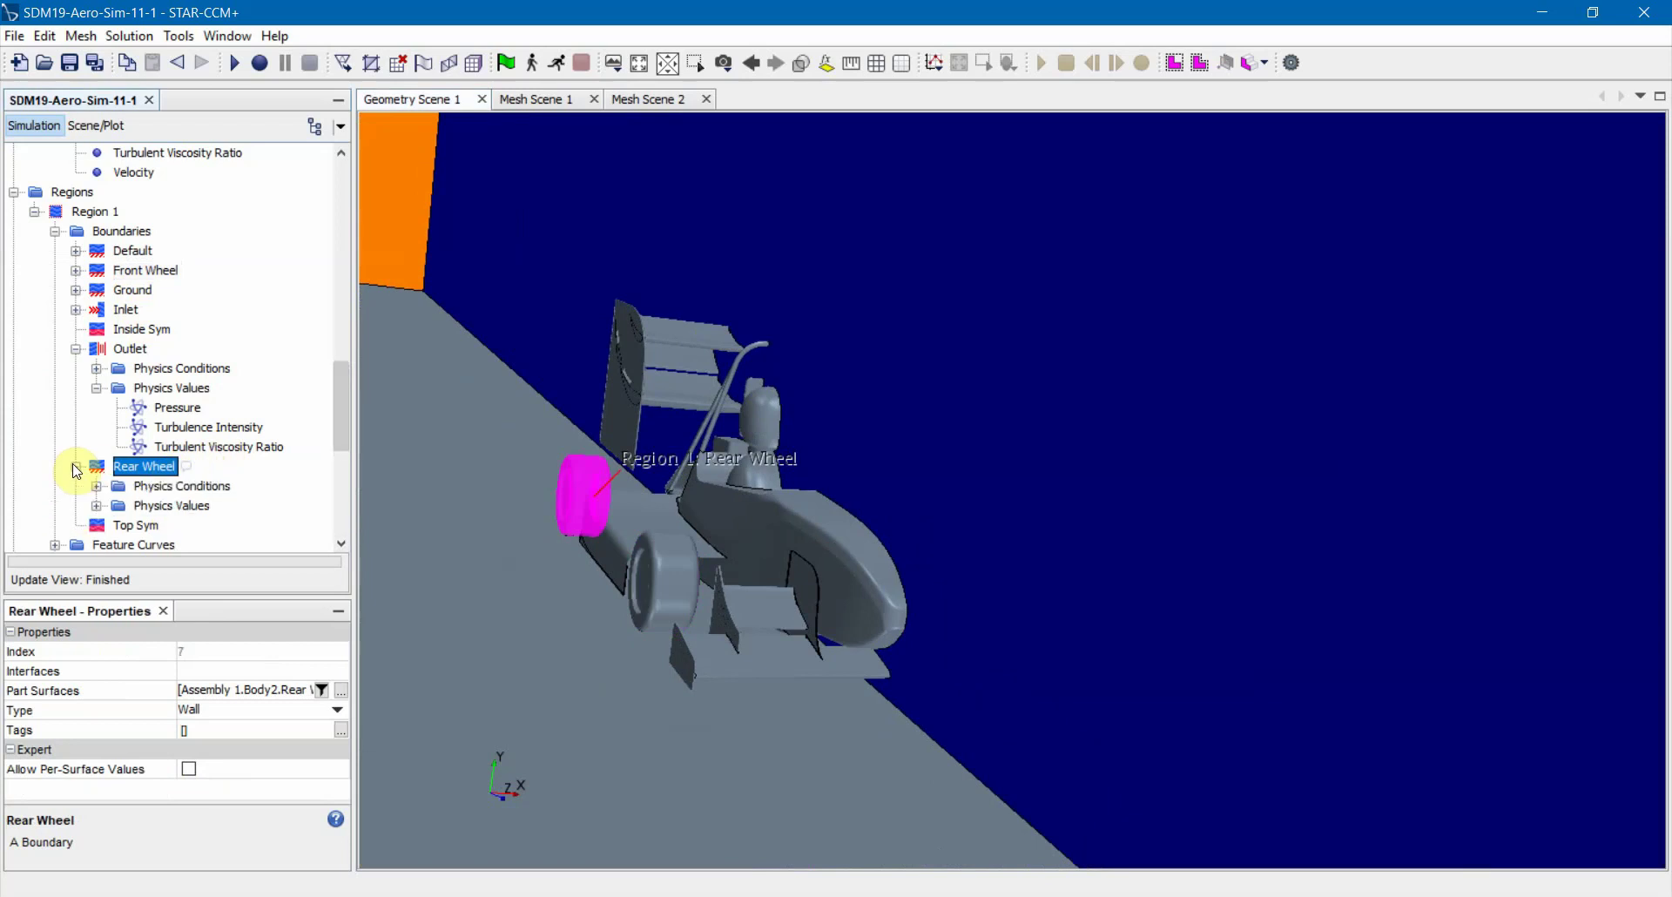
left_click(76, 349)
left_click(96, 387)
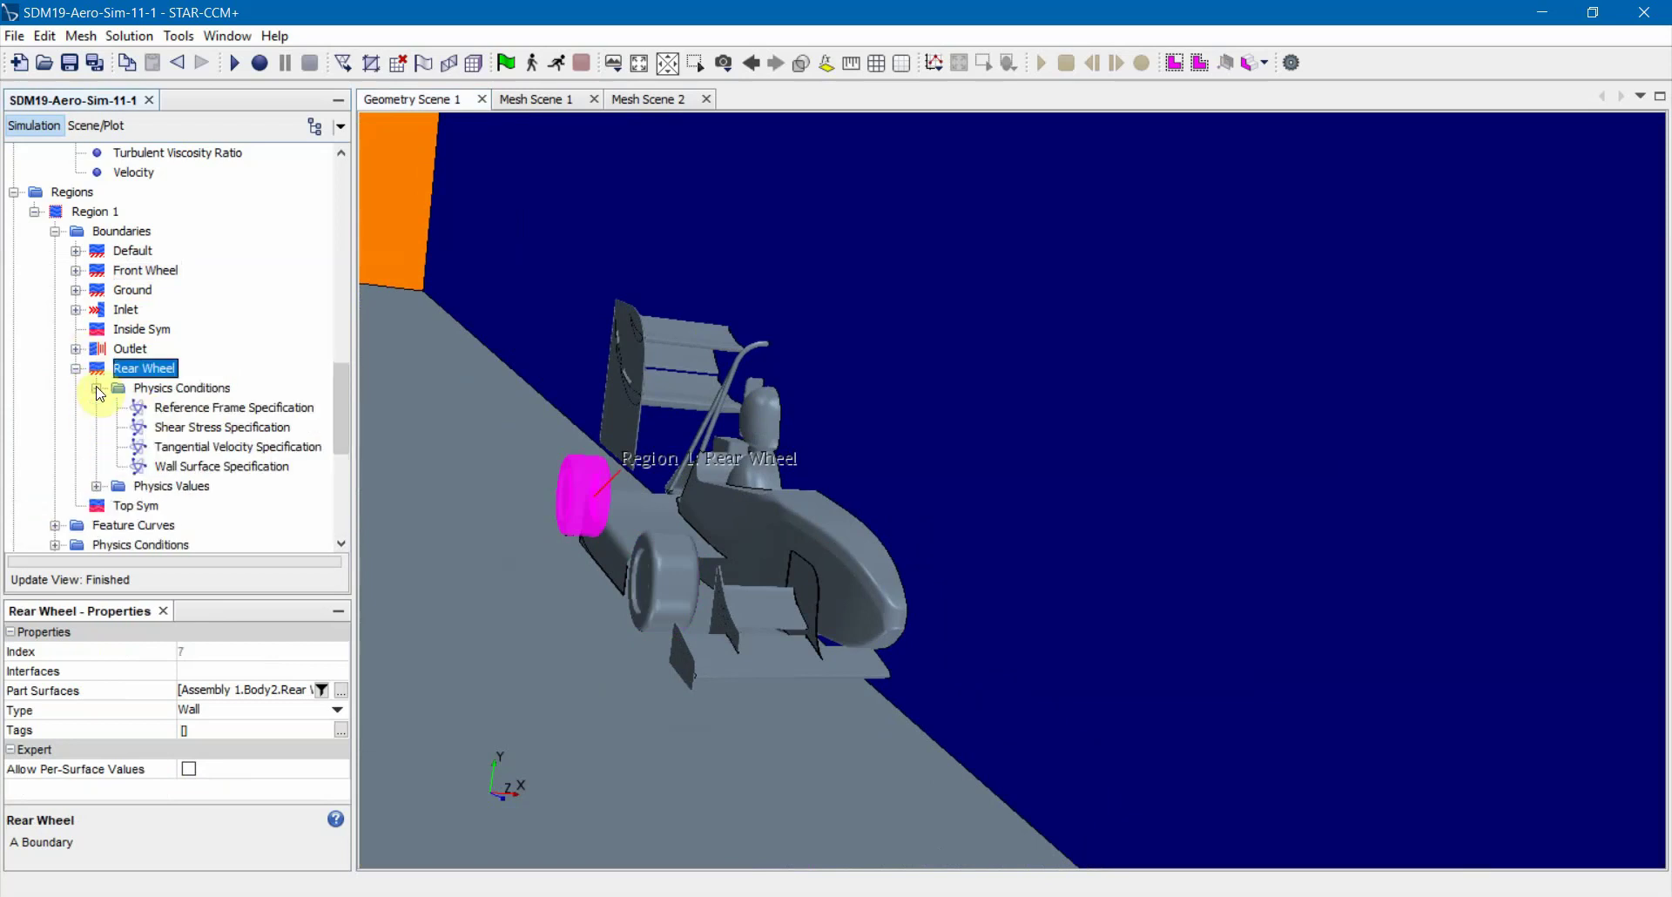
left_click(198, 408)
left_click(205, 427)
left_click(209, 446)
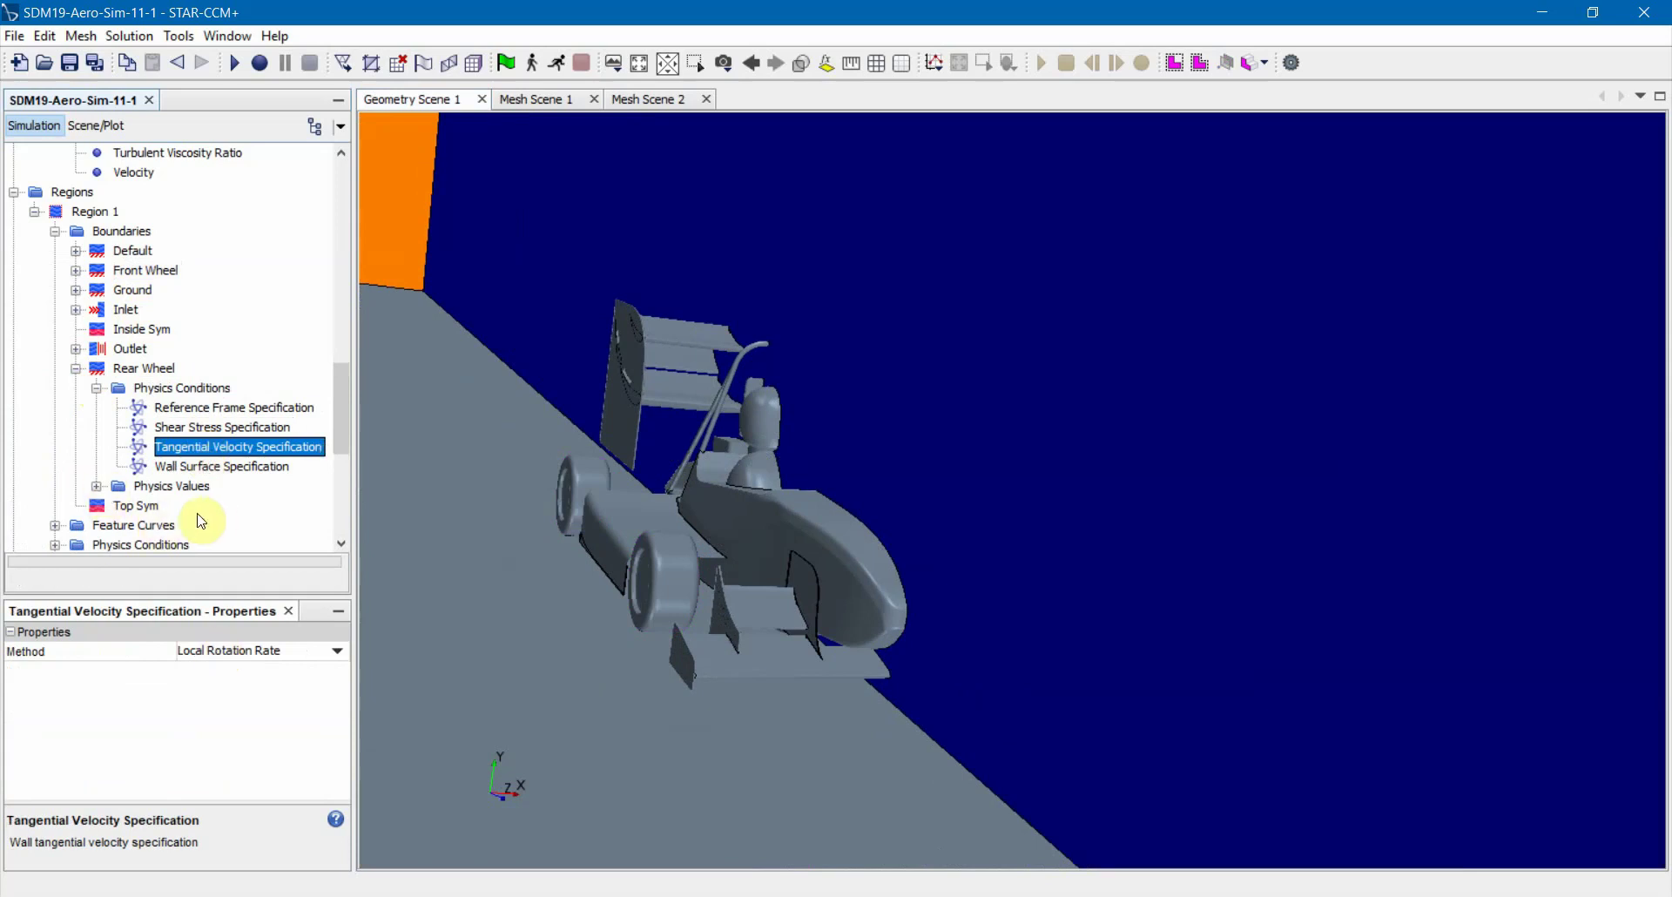
Review the Rear Wheel's physics values for rotation axis, blended wall function and wall relative rotation
left_click(96, 485)
left_click(165, 504)
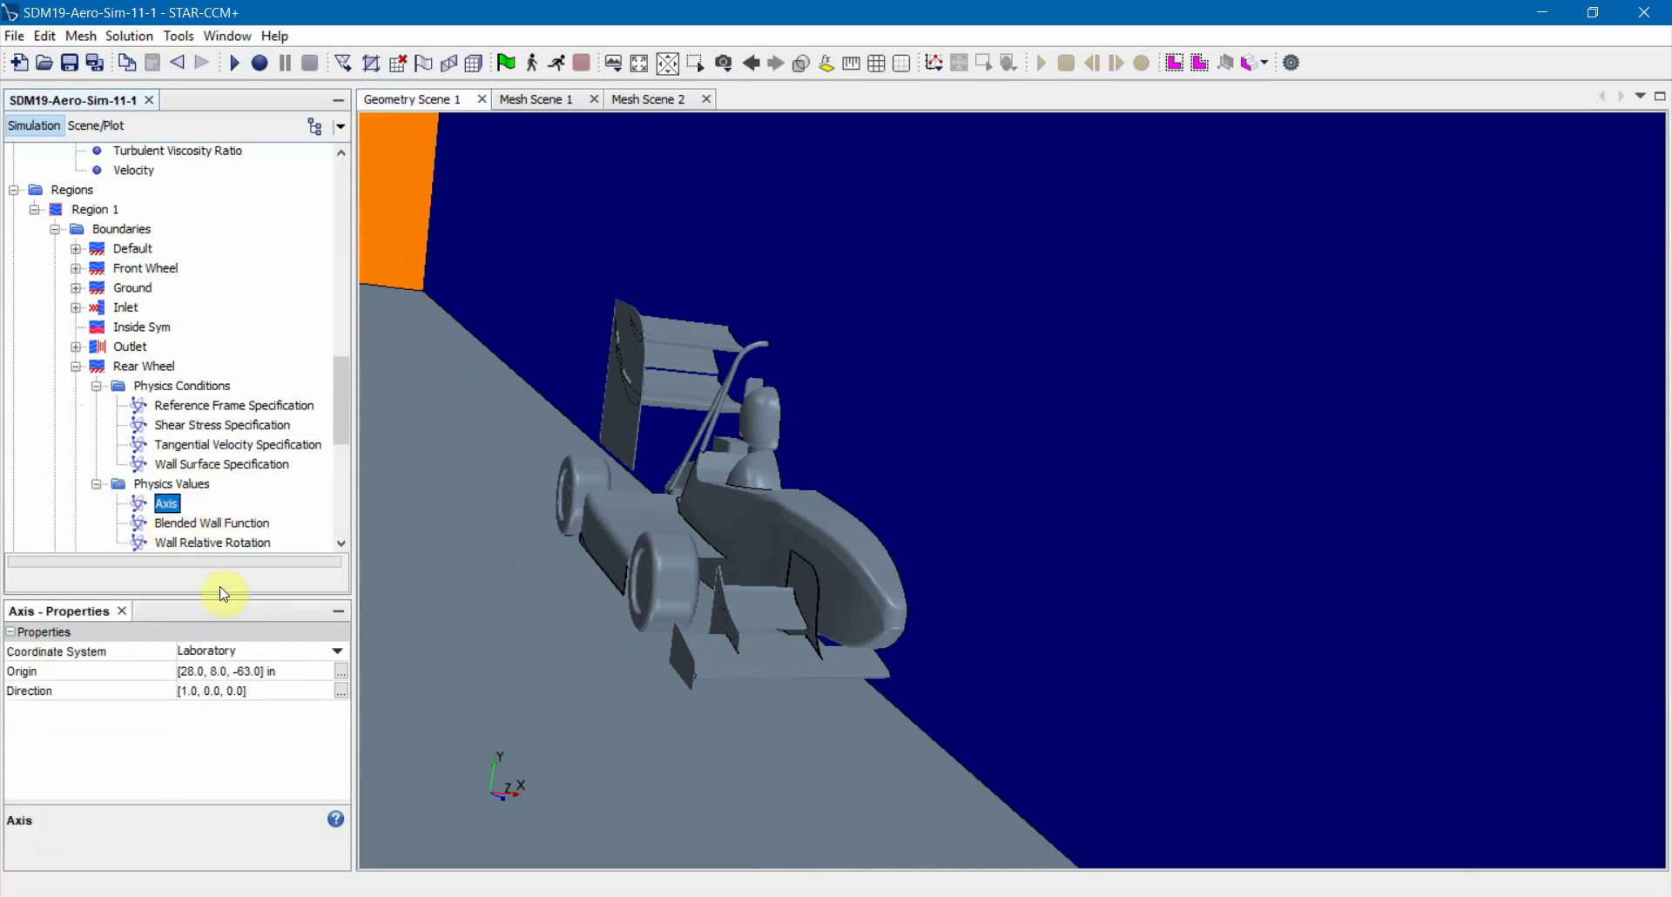
left_click(224, 524)
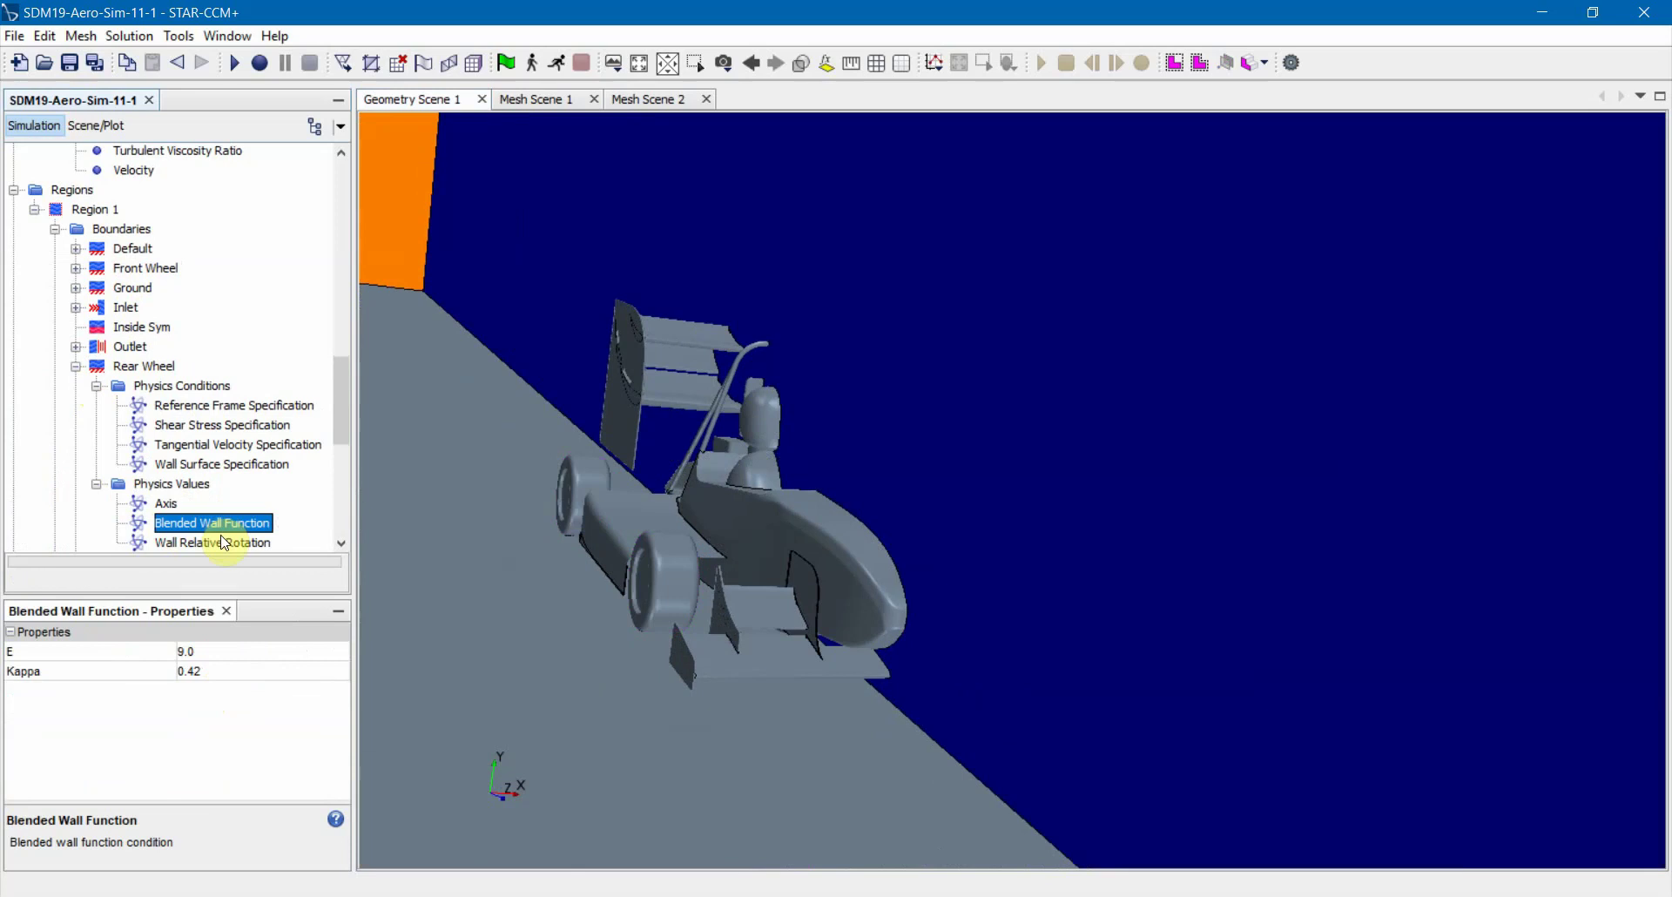
left_click(224, 542)
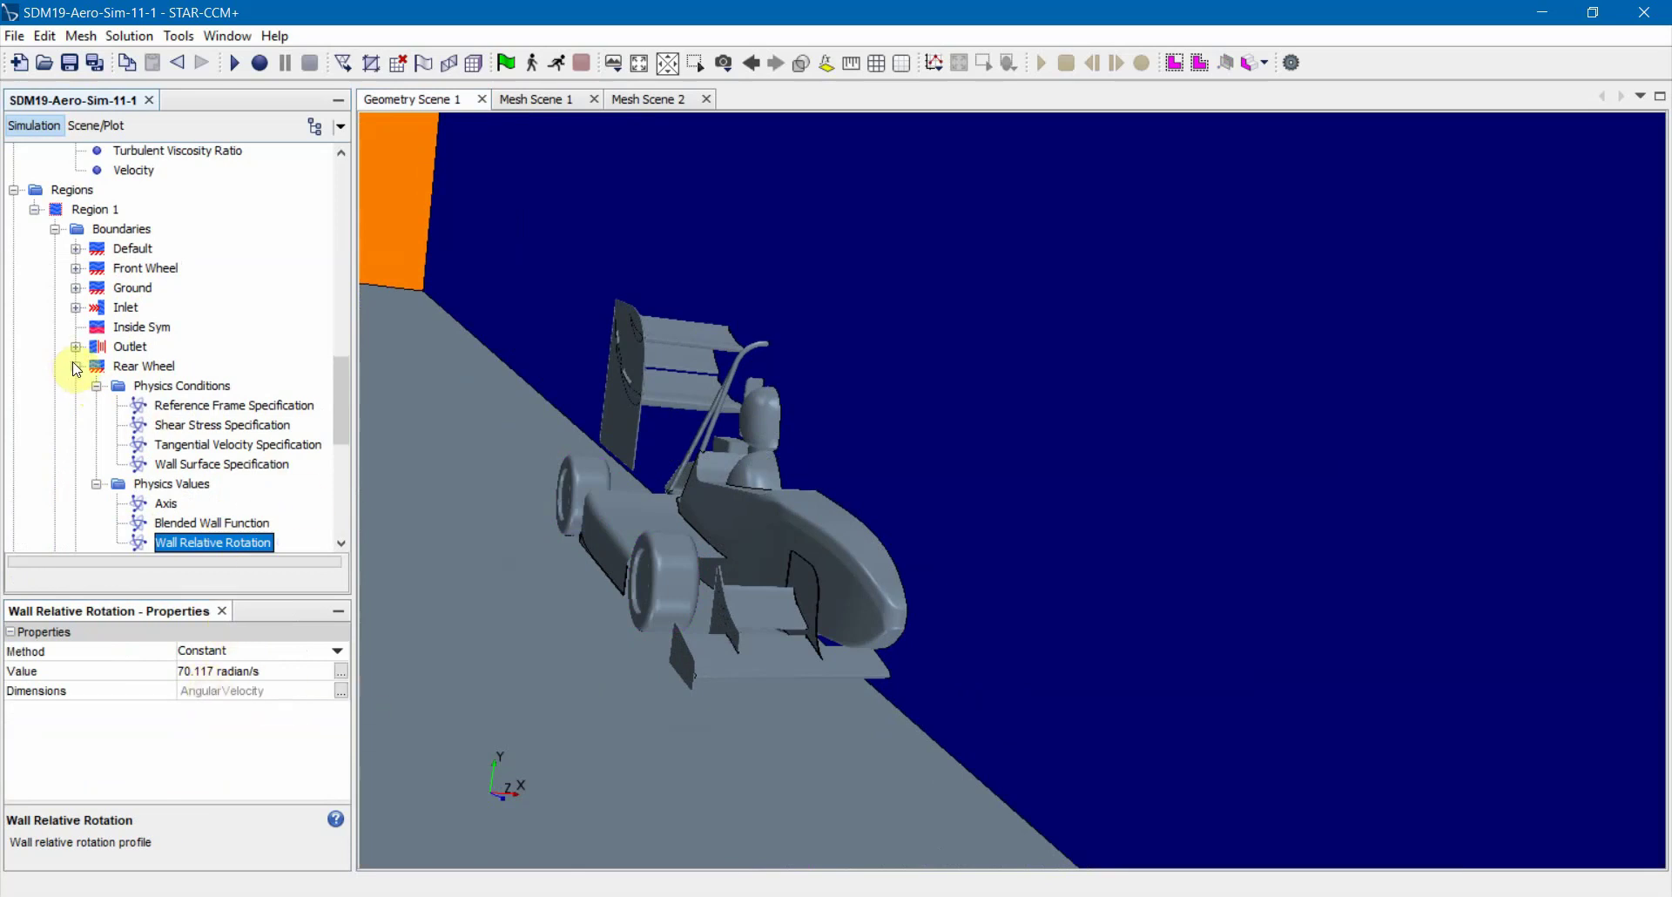
double_click(94, 365)
Highlight the Ground boundary and review its reference frame, shear stress and tangential velocity specifications and its relative velocity value
left_click(132, 287)
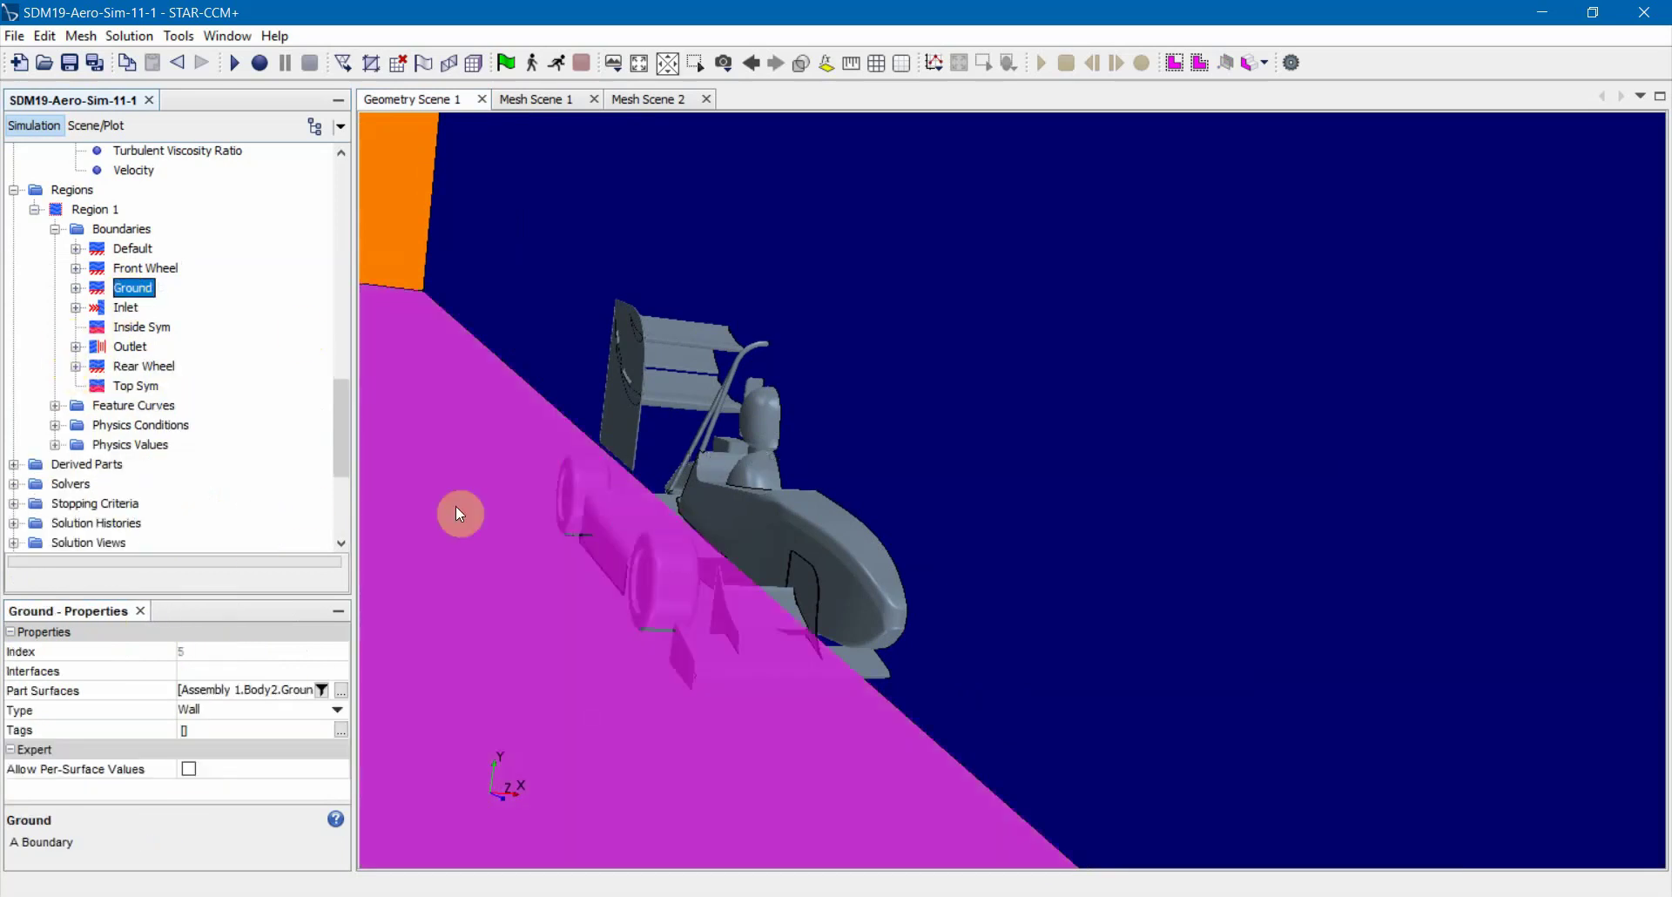
left_click(75, 288)
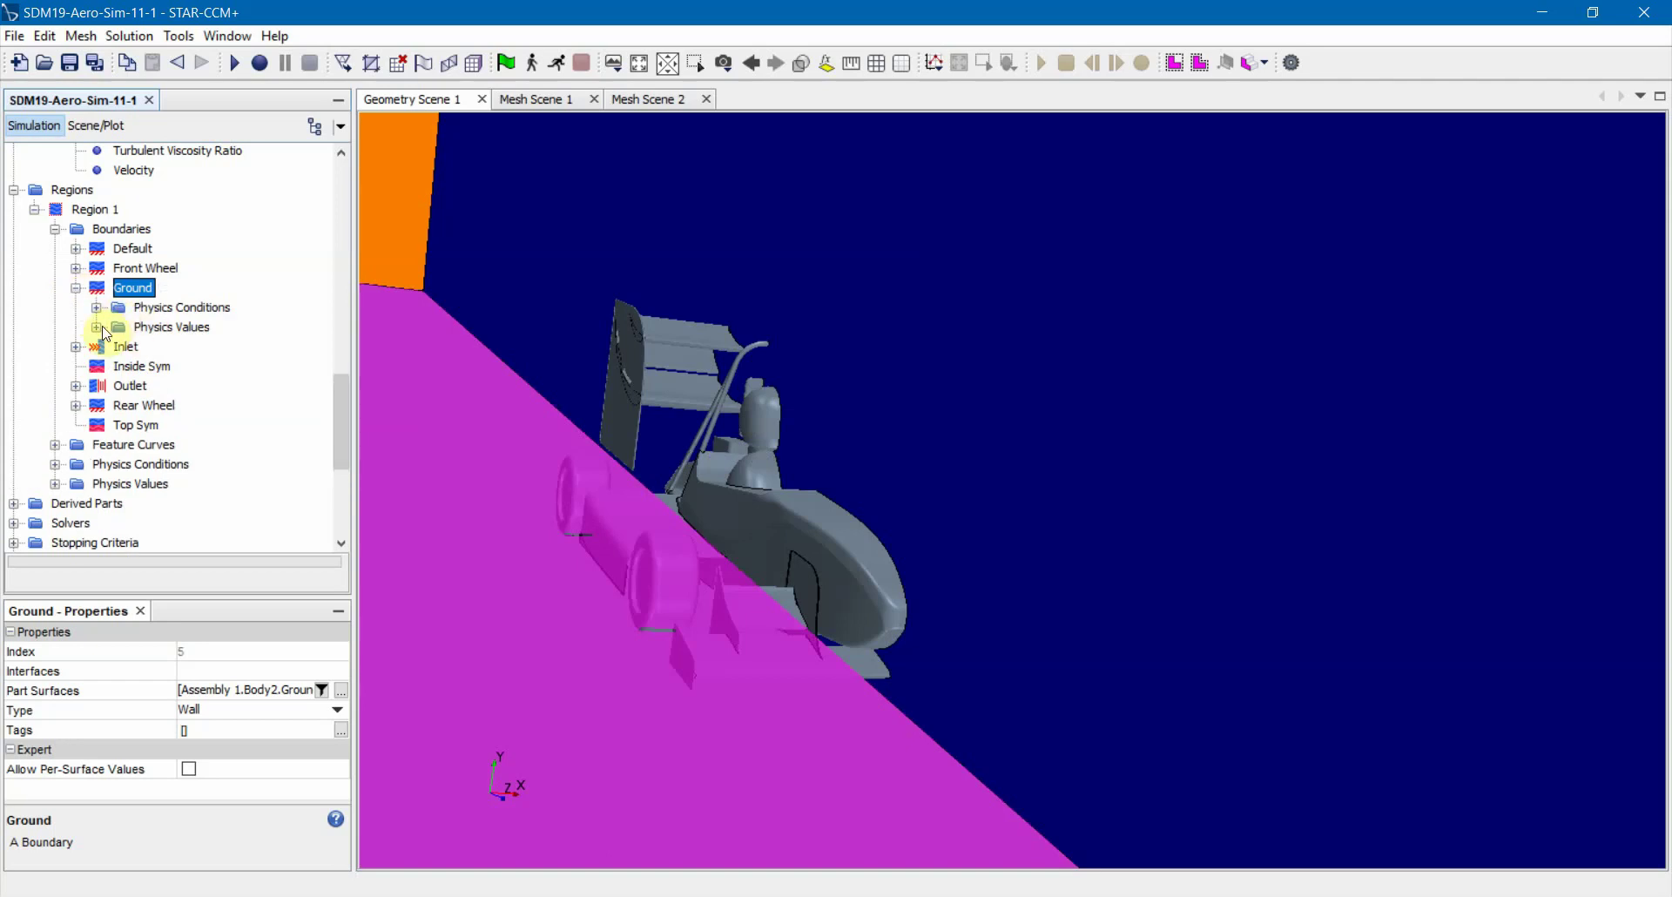
left_click(96, 327)
left_click(95, 307)
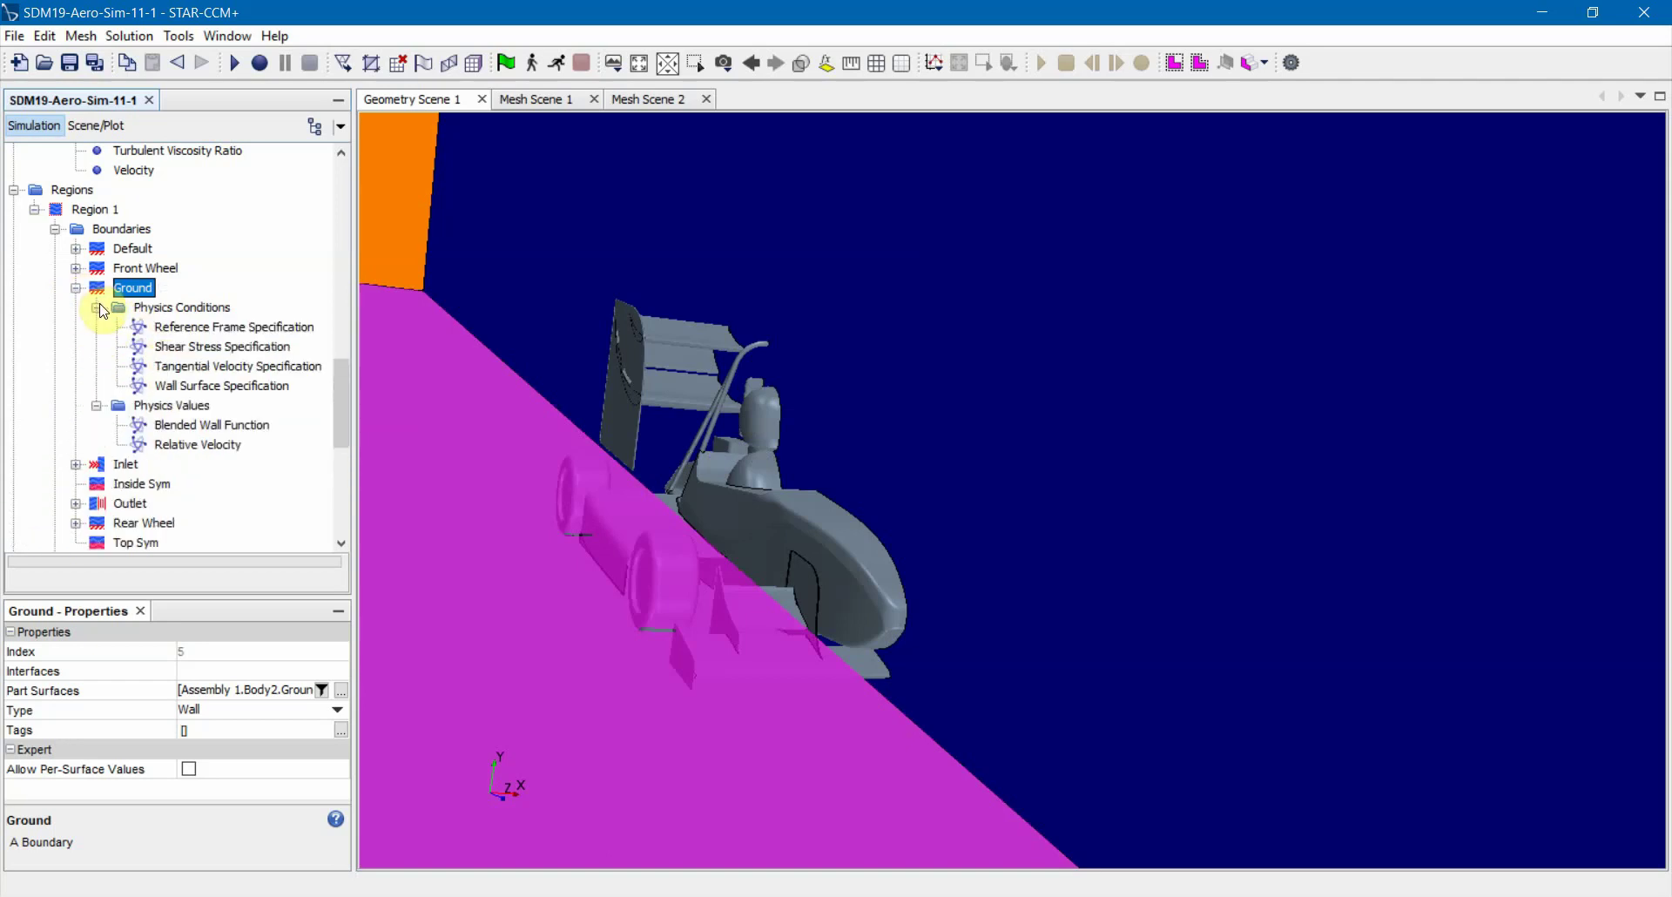
left_click(218, 325)
left_click(221, 347)
left_click(224, 367)
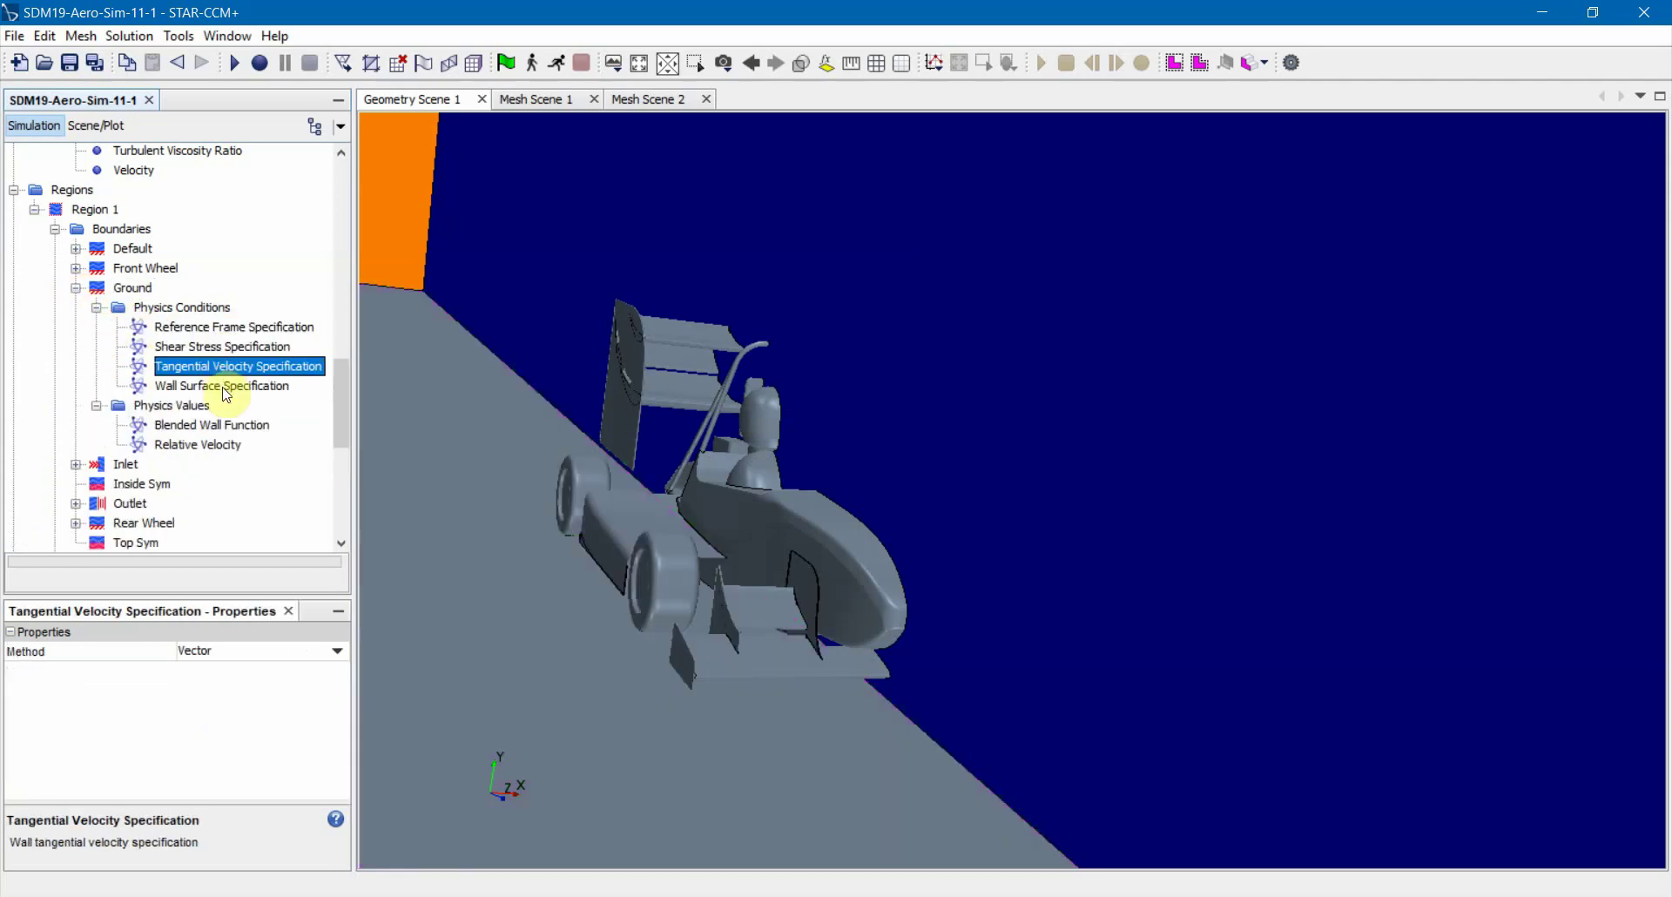
left_click(205, 445)
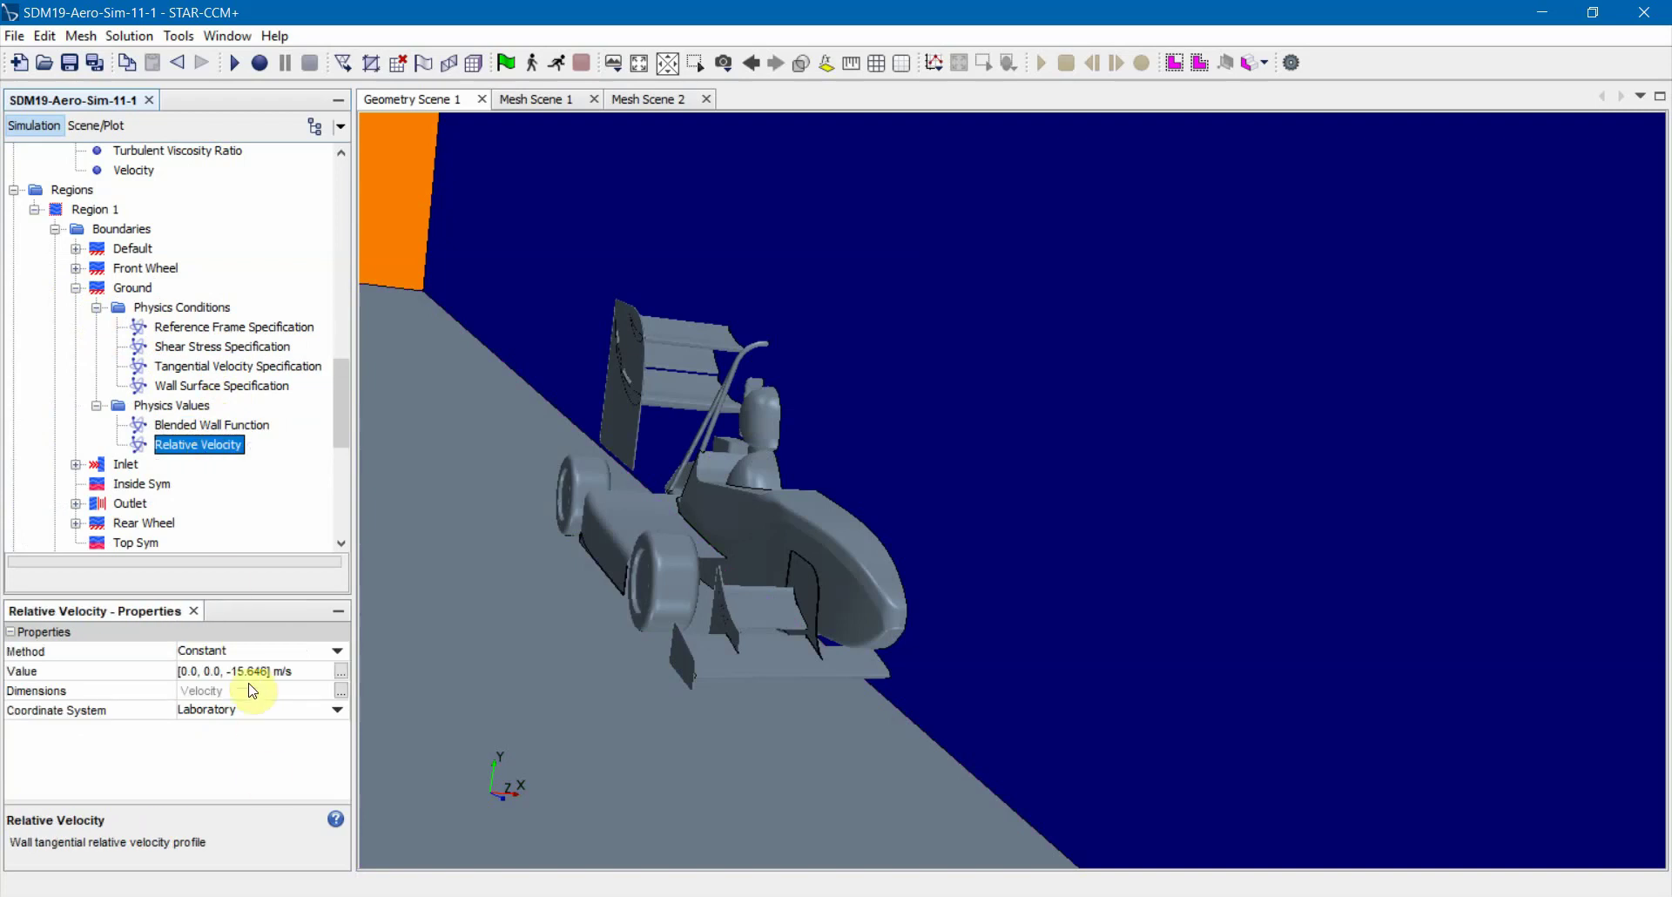
Collapse the Ground boundary's settings and examine the highlighted Ground surface across the whole flow domain
left_click(76, 287)
left_click_drag(908, 426, 766, 422)
scroll(867, 467, "down", 8)
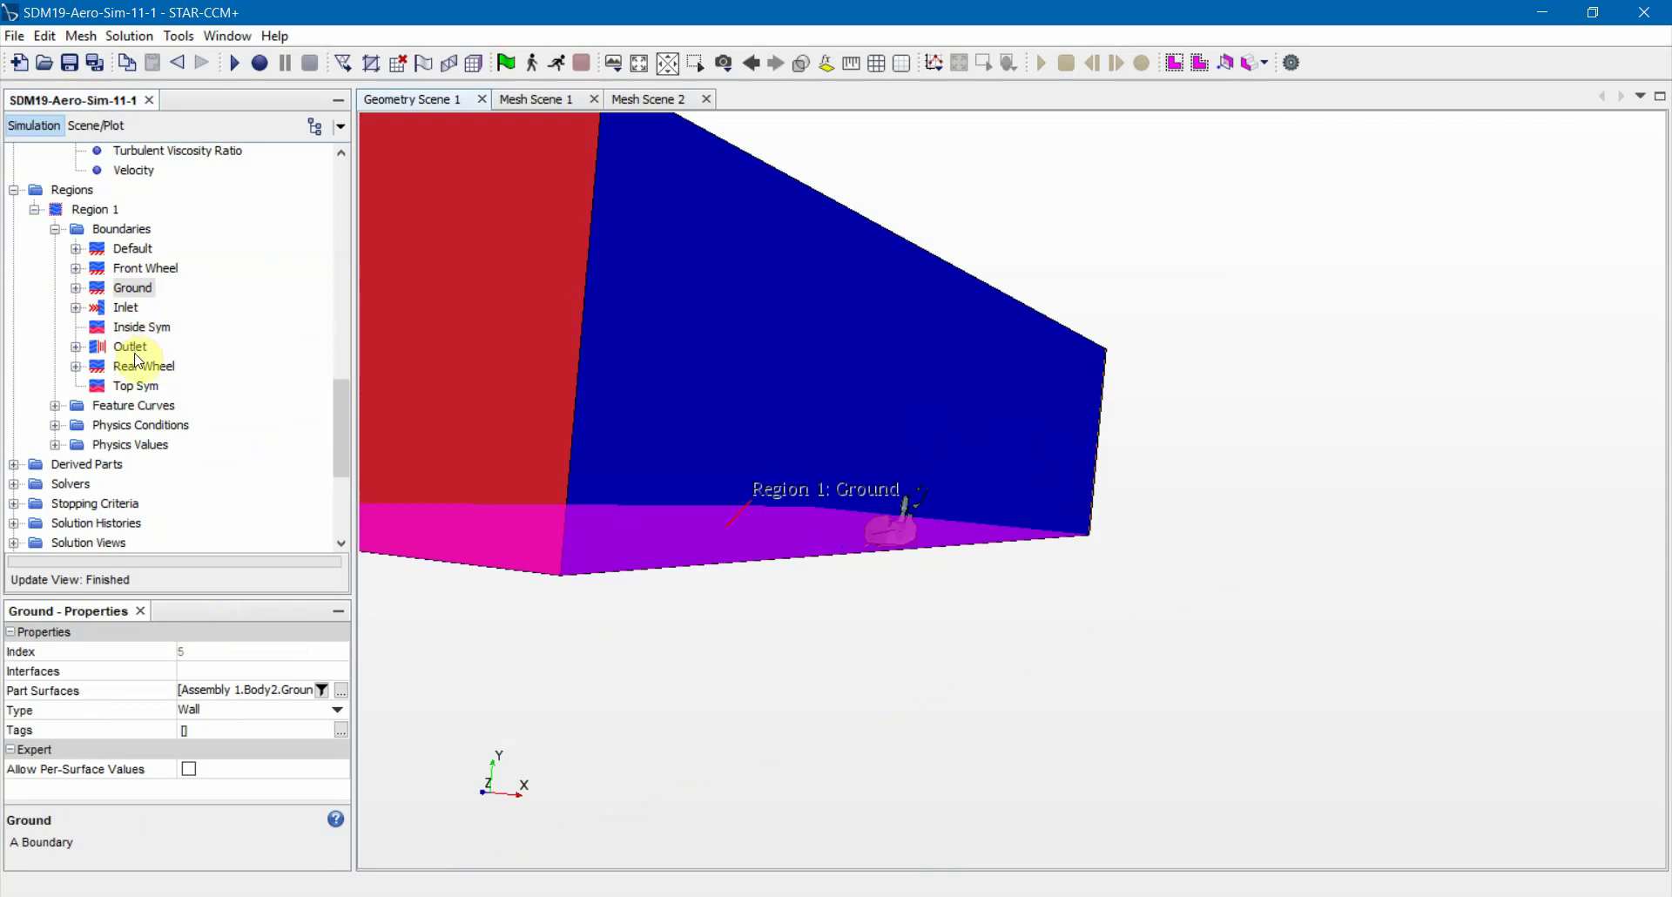
Highlight the Inside Sym symmetry plane of Region 1 and examine where it cuts through the car and the domain
left_click(133, 327)
scroll(780, 568, "down", 4)
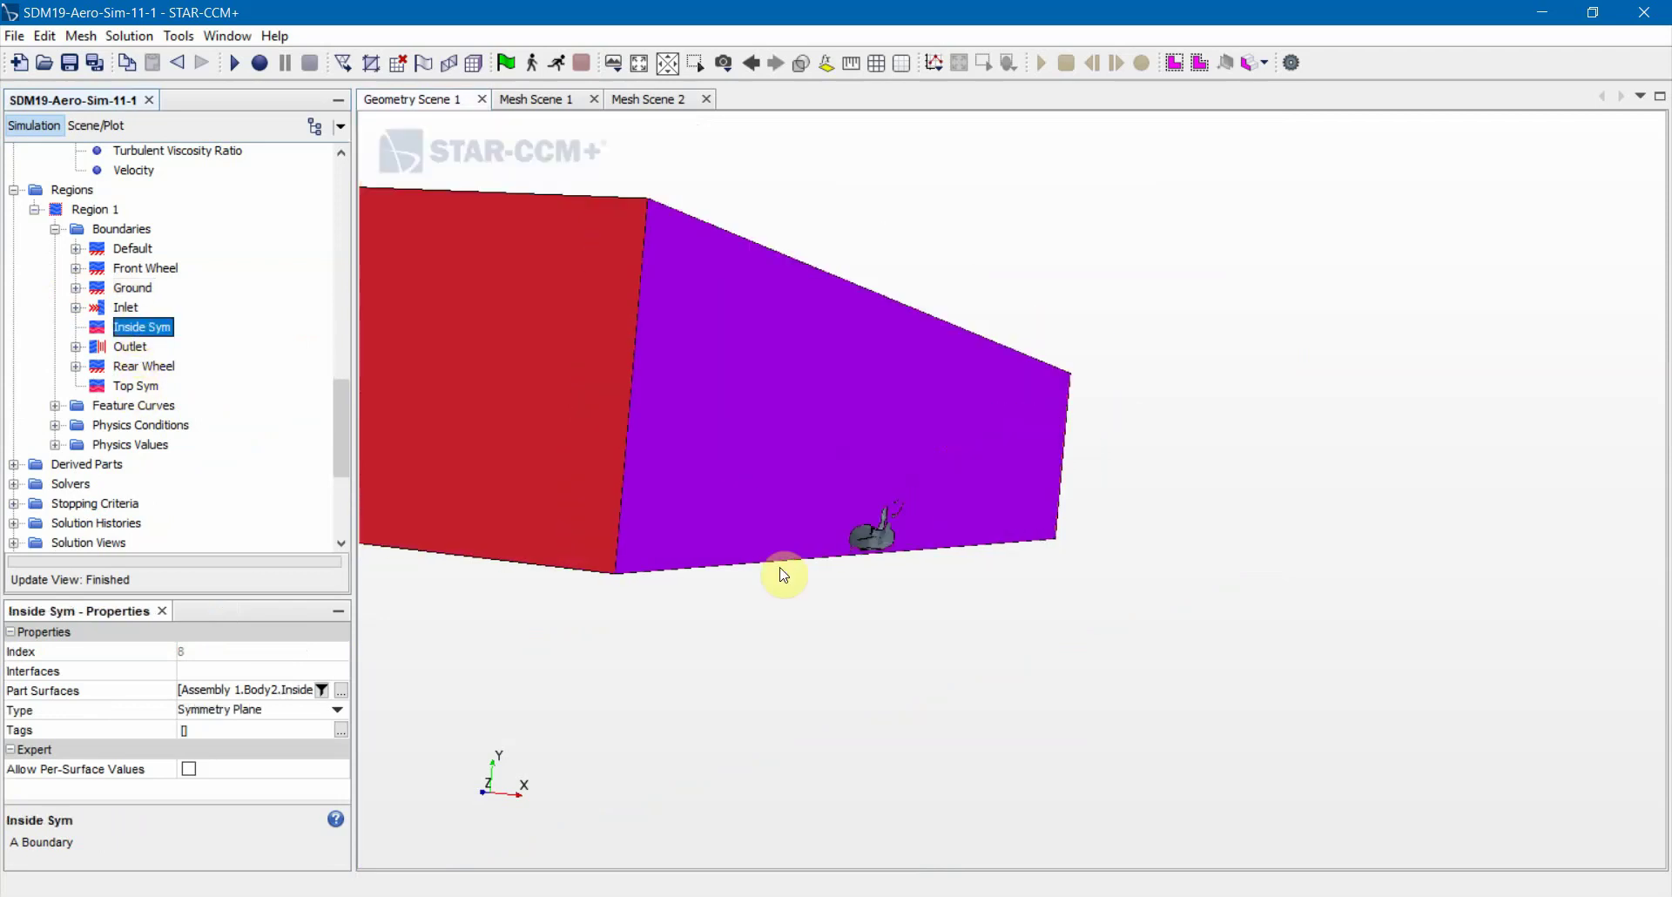
left_click_drag(780, 548, 810, 521)
scroll(846, 493, "up", 3)
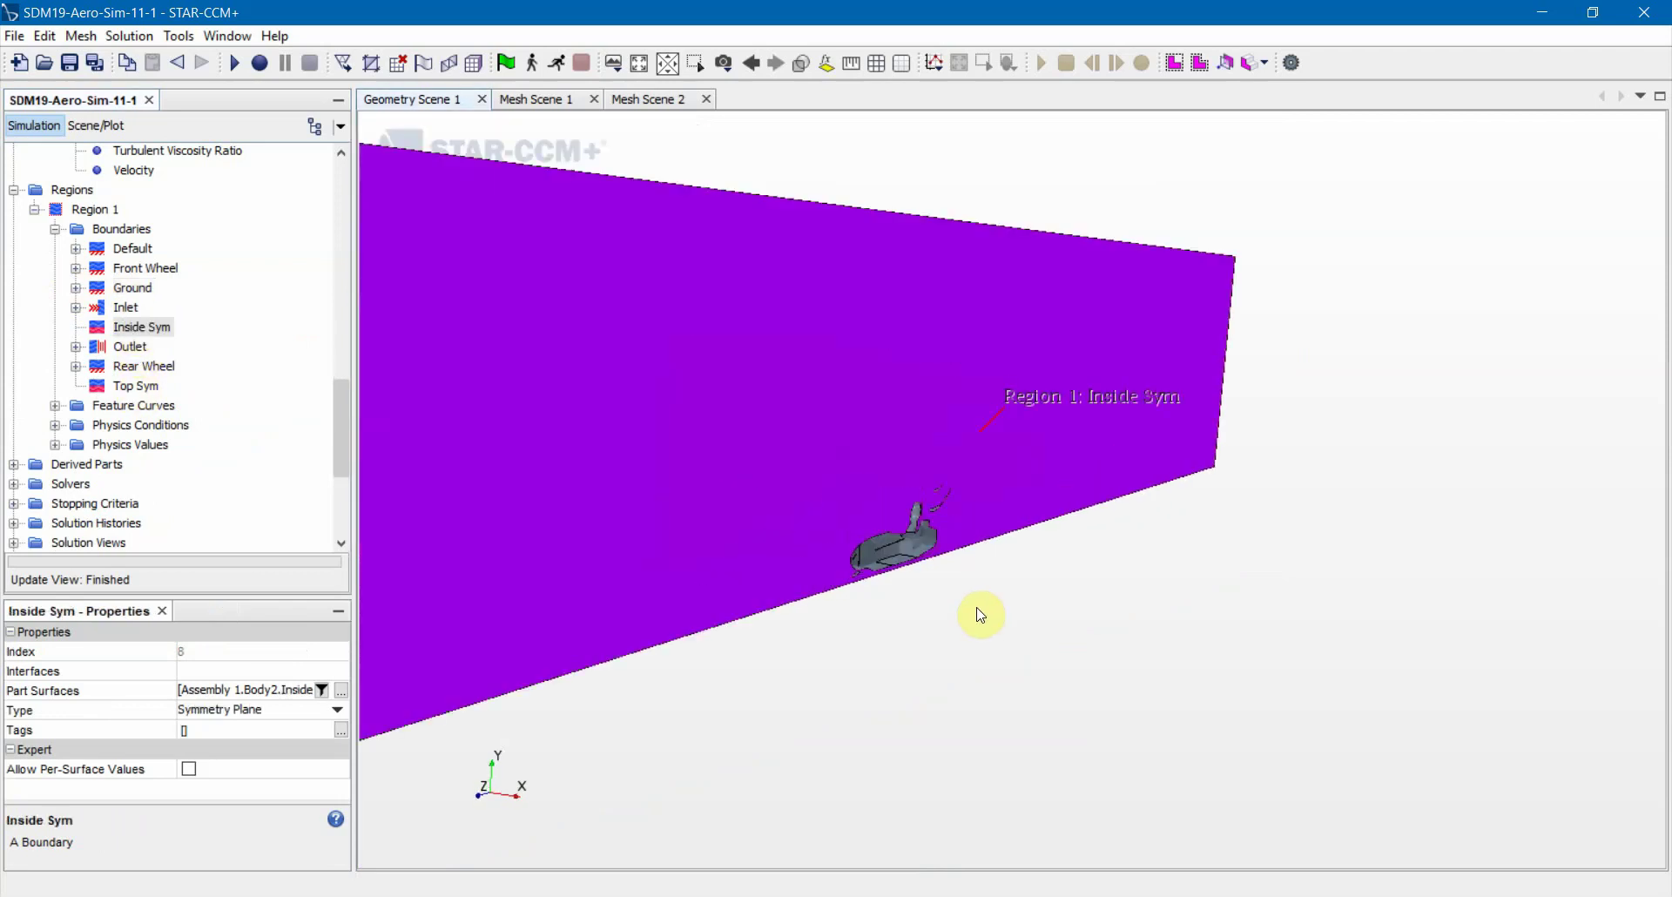
scroll(974, 611, "down", 2)
left_click_drag(942, 609, 965, 600)
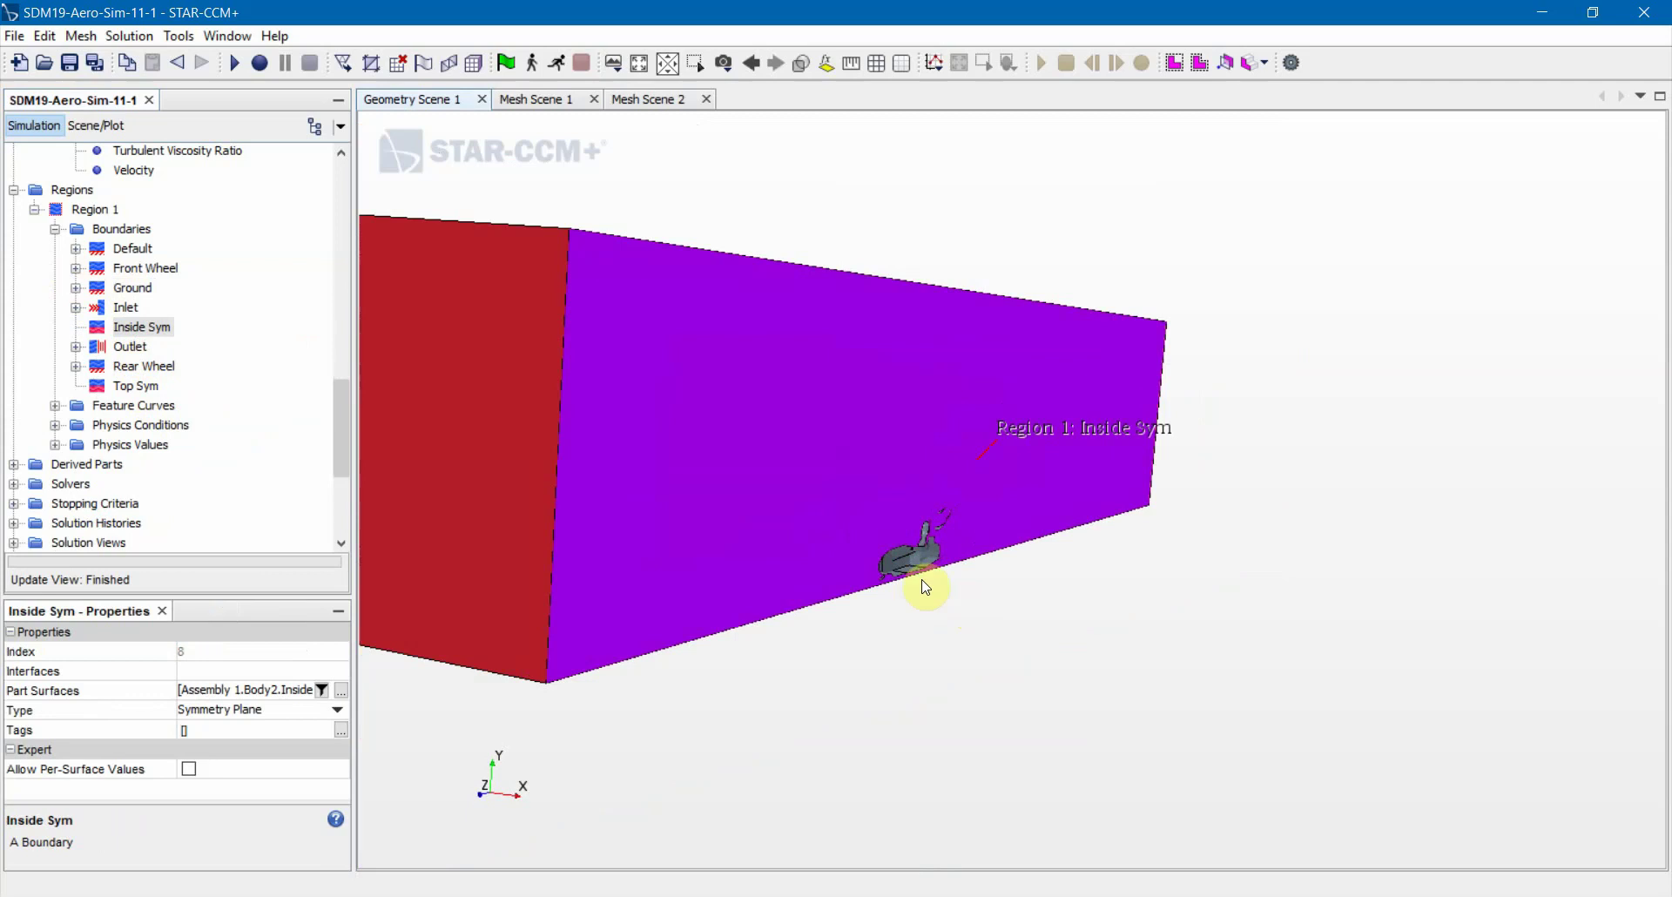
left_click(746, 485)
left_click_drag(920, 559, 949, 586)
scroll(950, 586, "up", 10)
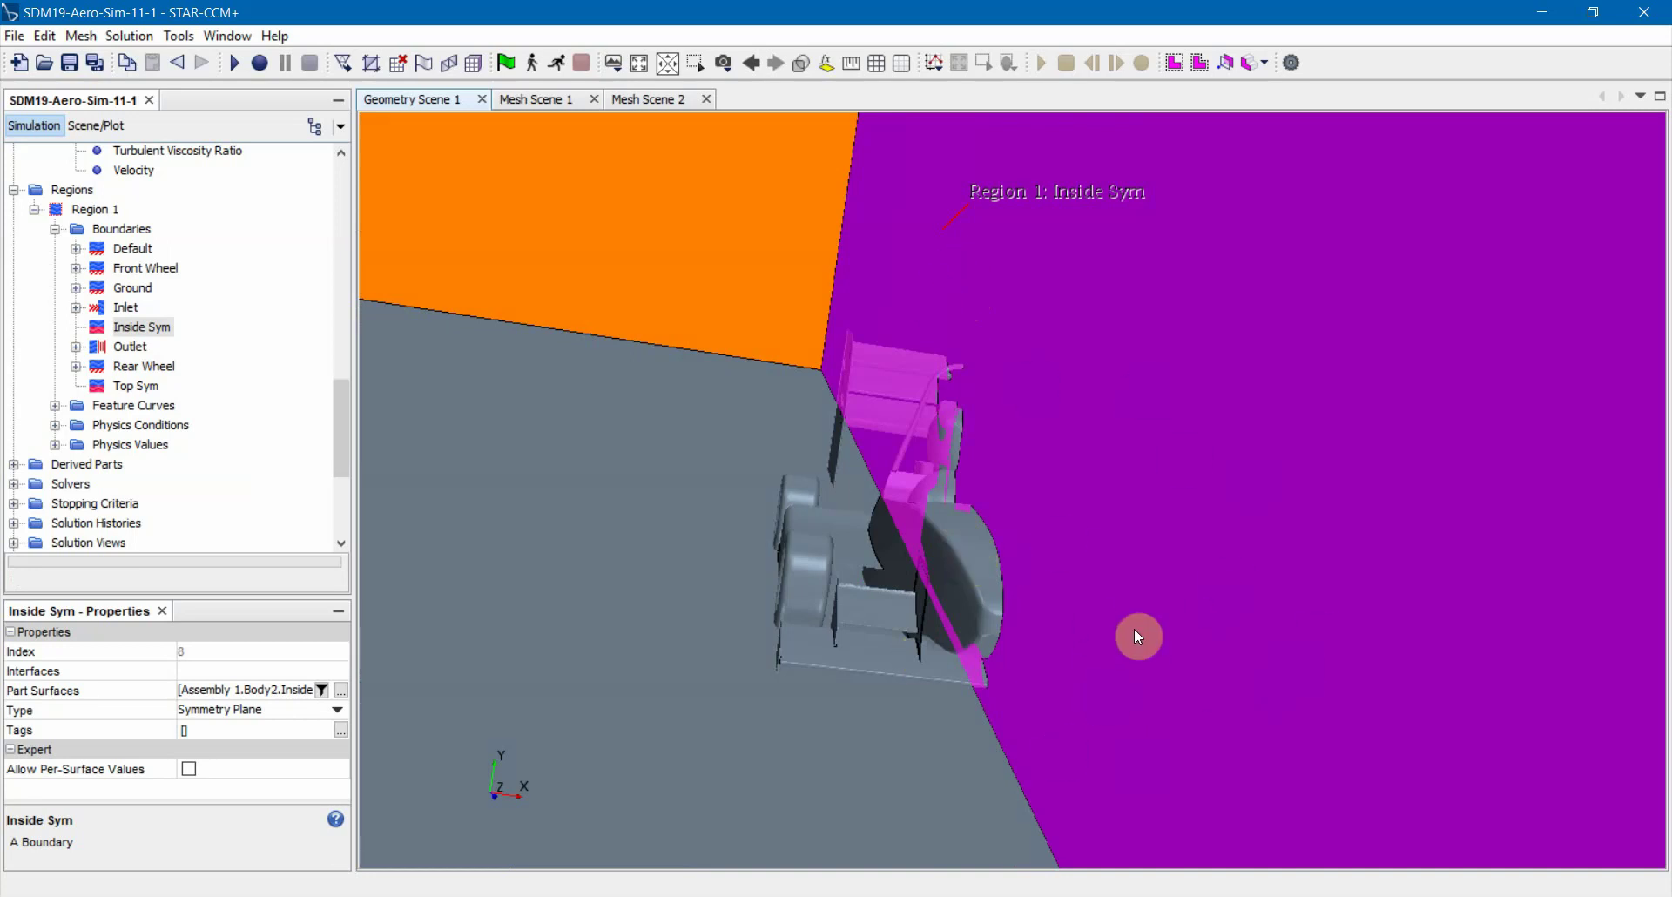
scroll(688, 481, "down", 10)
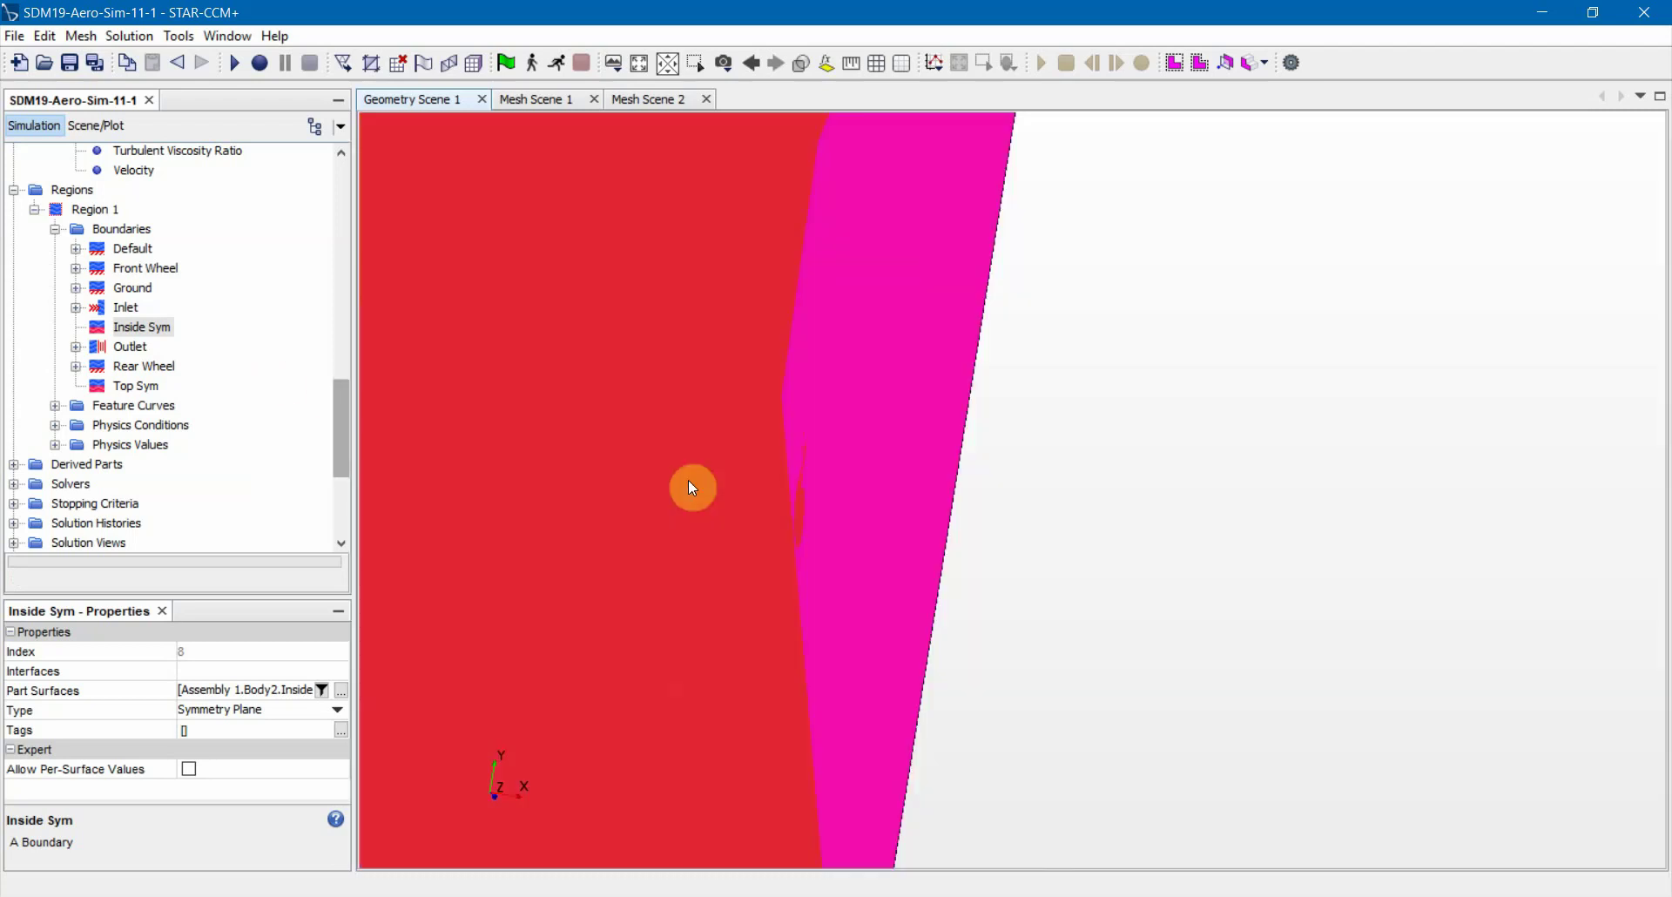
Highlight the Top Sym and Outside surfaces of the domain and examine their locations around the car
left_click_drag(1060, 555, 942, 625)
left_click(671, 211)
scroll(700, 441, "down", 4)
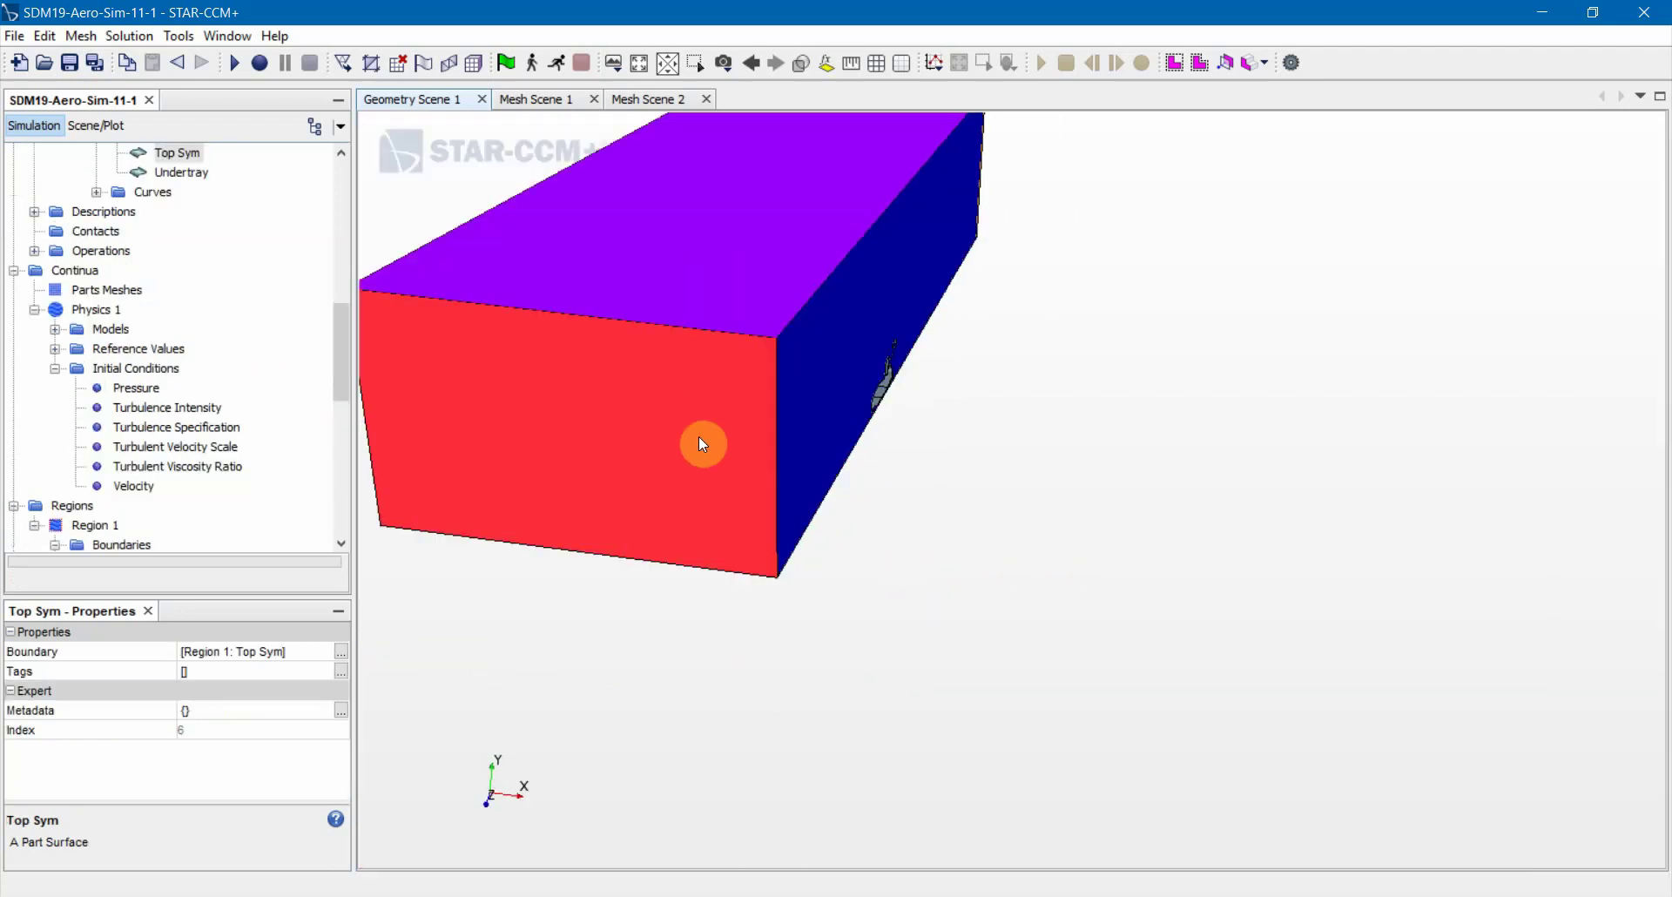
left_click_drag(669, 523, 854, 493)
left_click(381, 289)
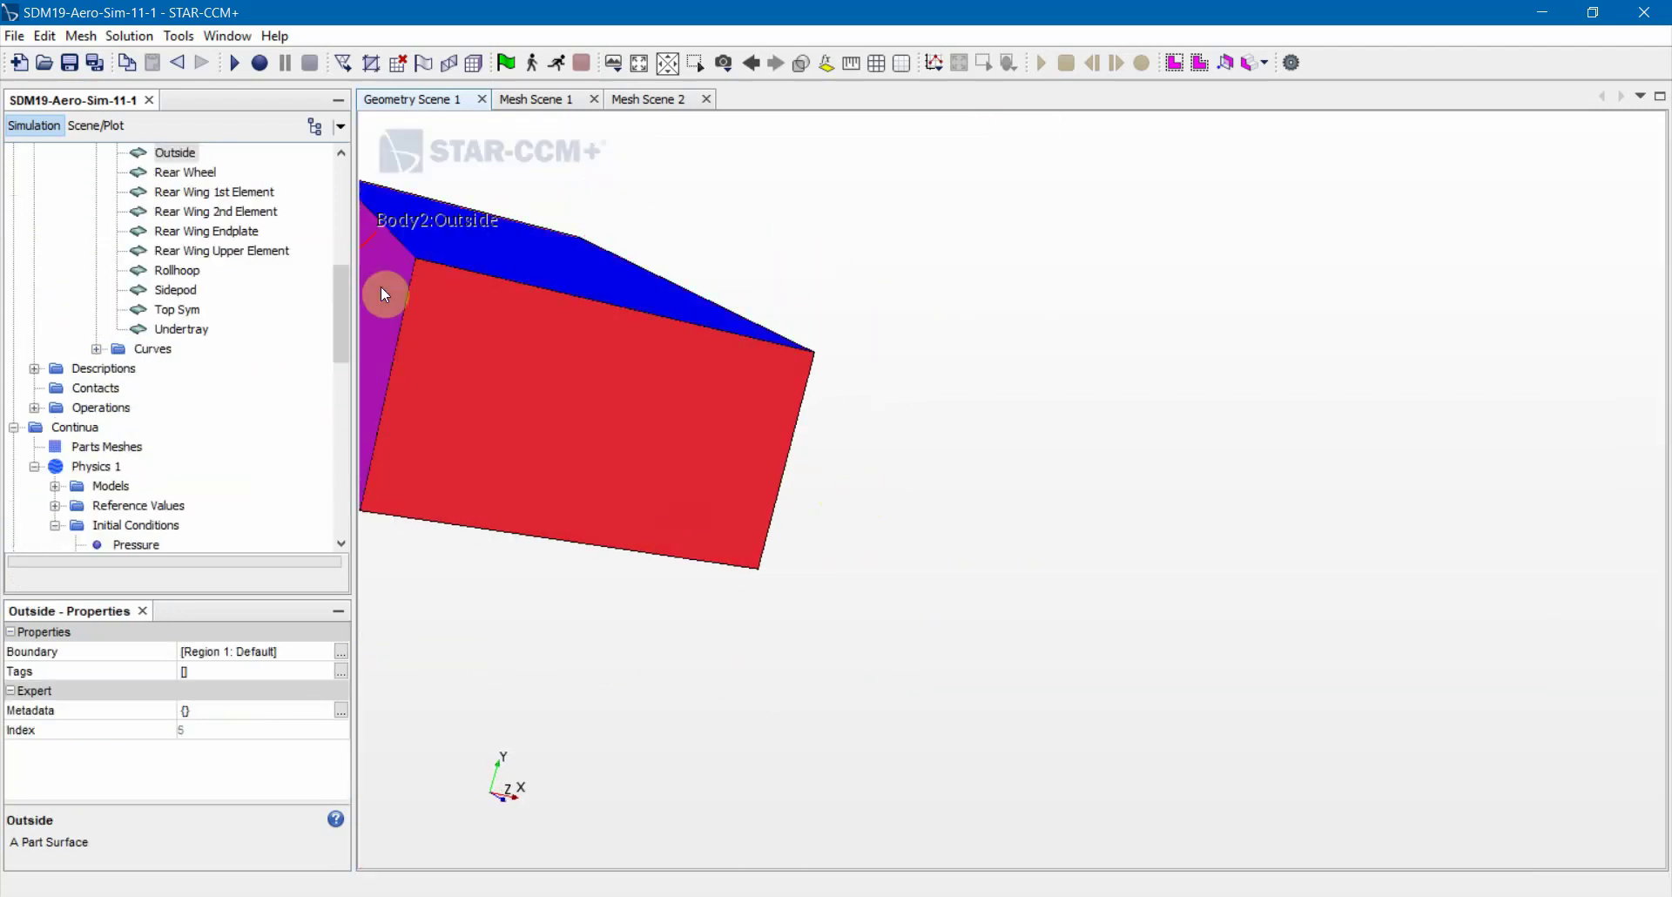
left_click_drag(490, 562, 470, 451)
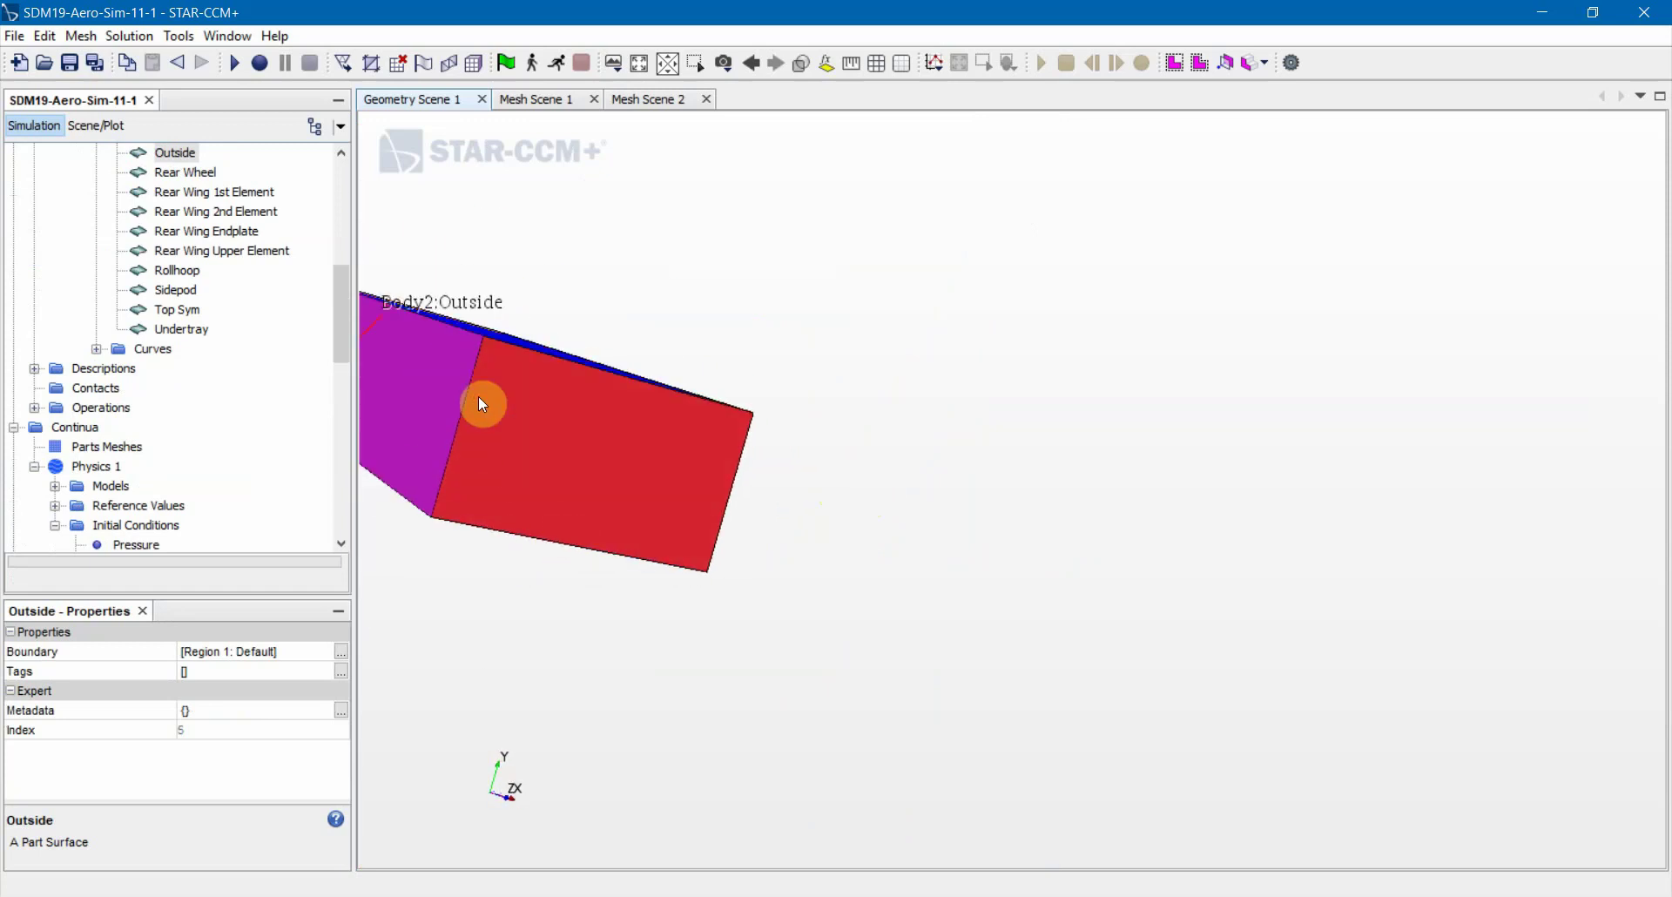
left_click_drag(478, 396, 345, 399)
Collapse the Body2, Parts, Geometry and Continua branches of the simulation tree
scroll(296, 361, "up", 8)
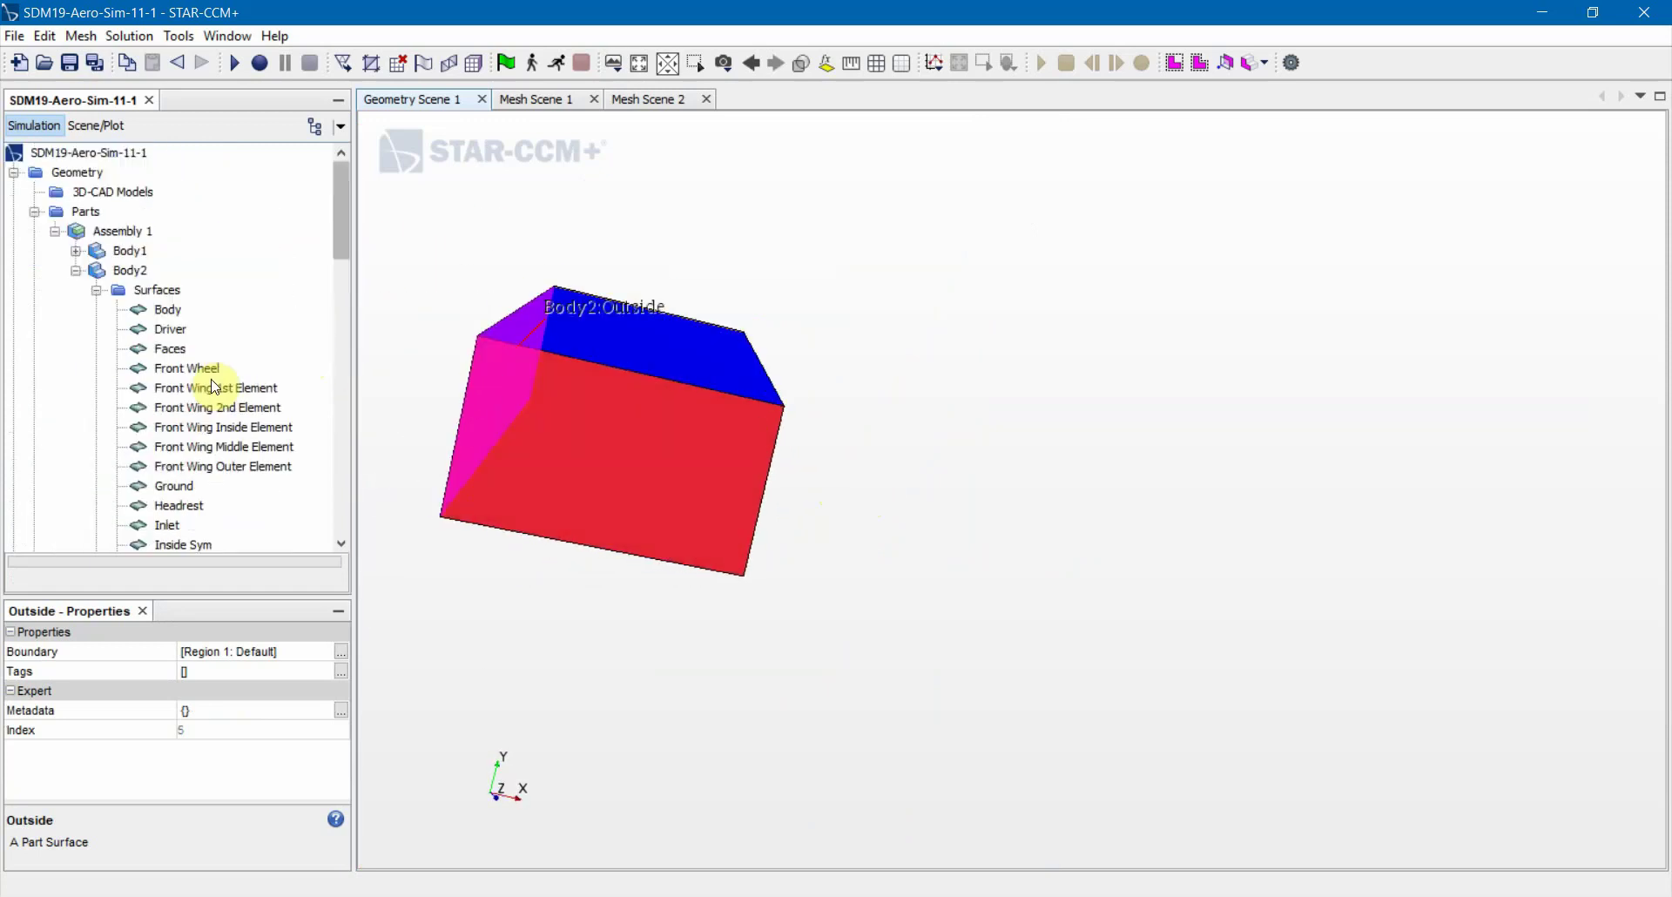
left_click(80, 270)
scroll(78, 296, "down", 6)
scroll(52, 278, "up", 6)
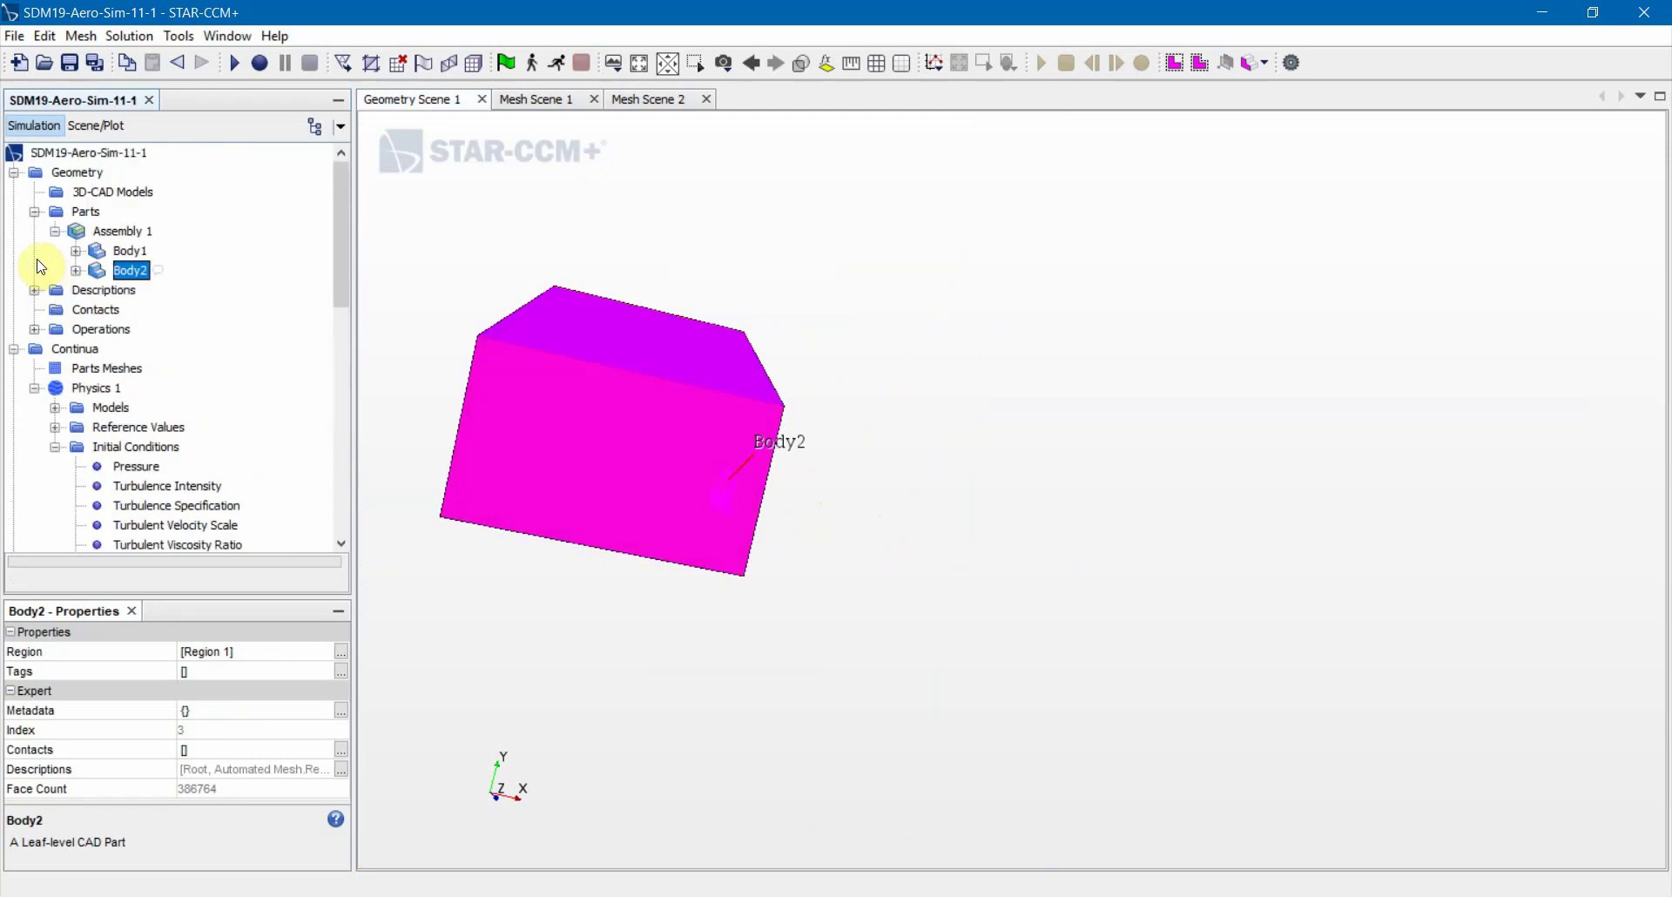
left_click(34, 211)
left_click(14, 172)
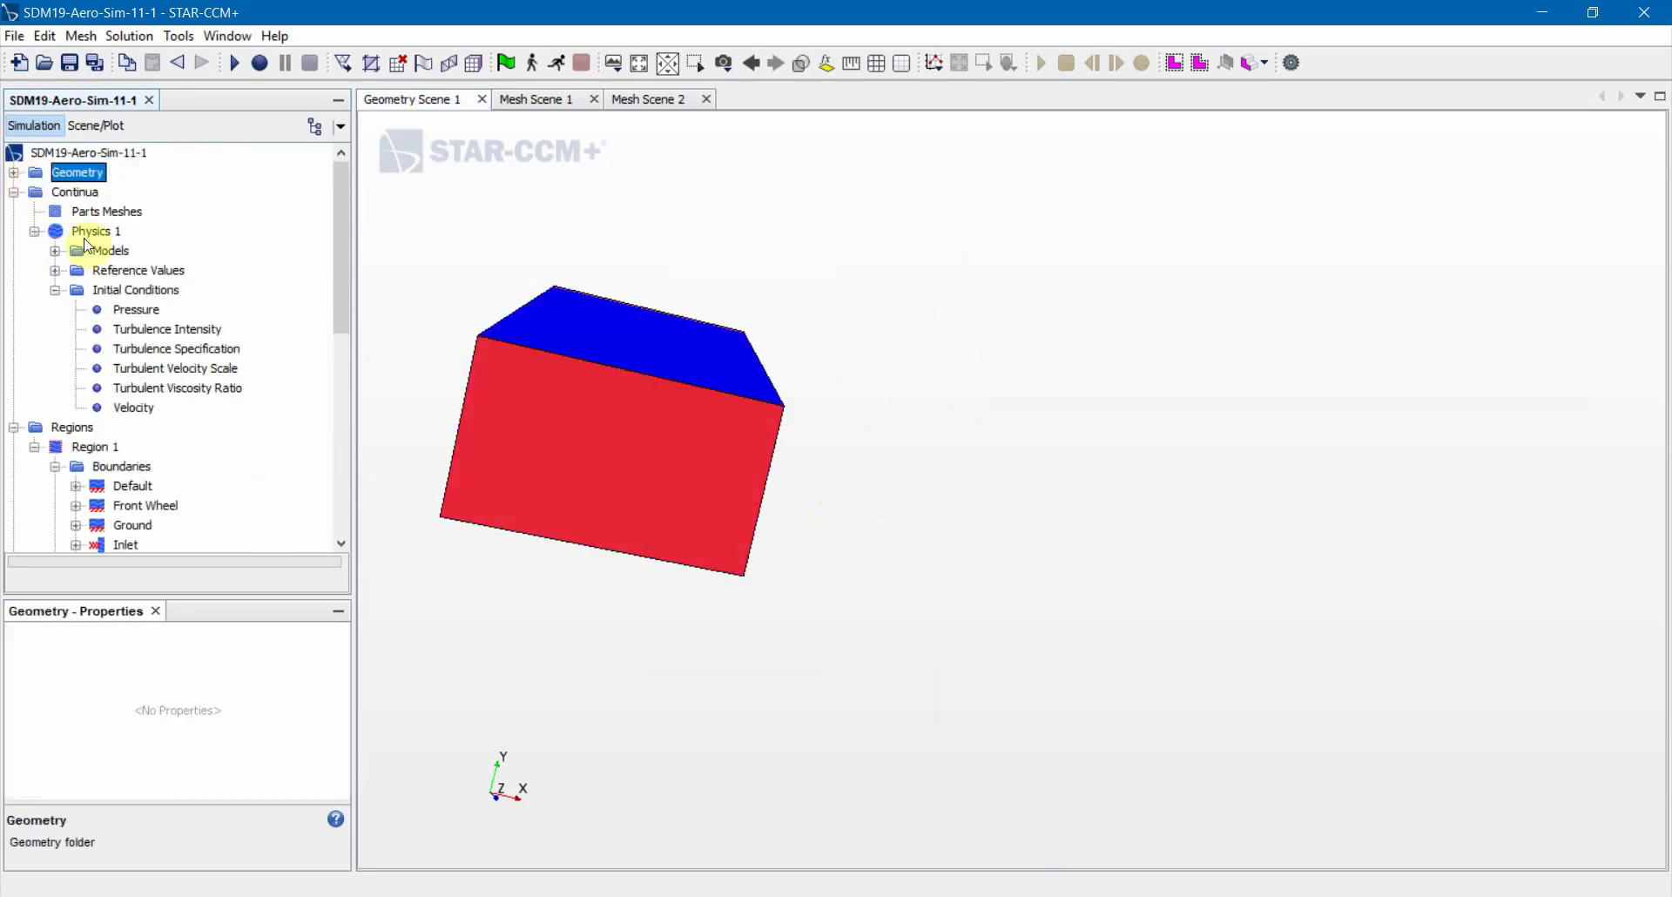
left_click(14, 193)
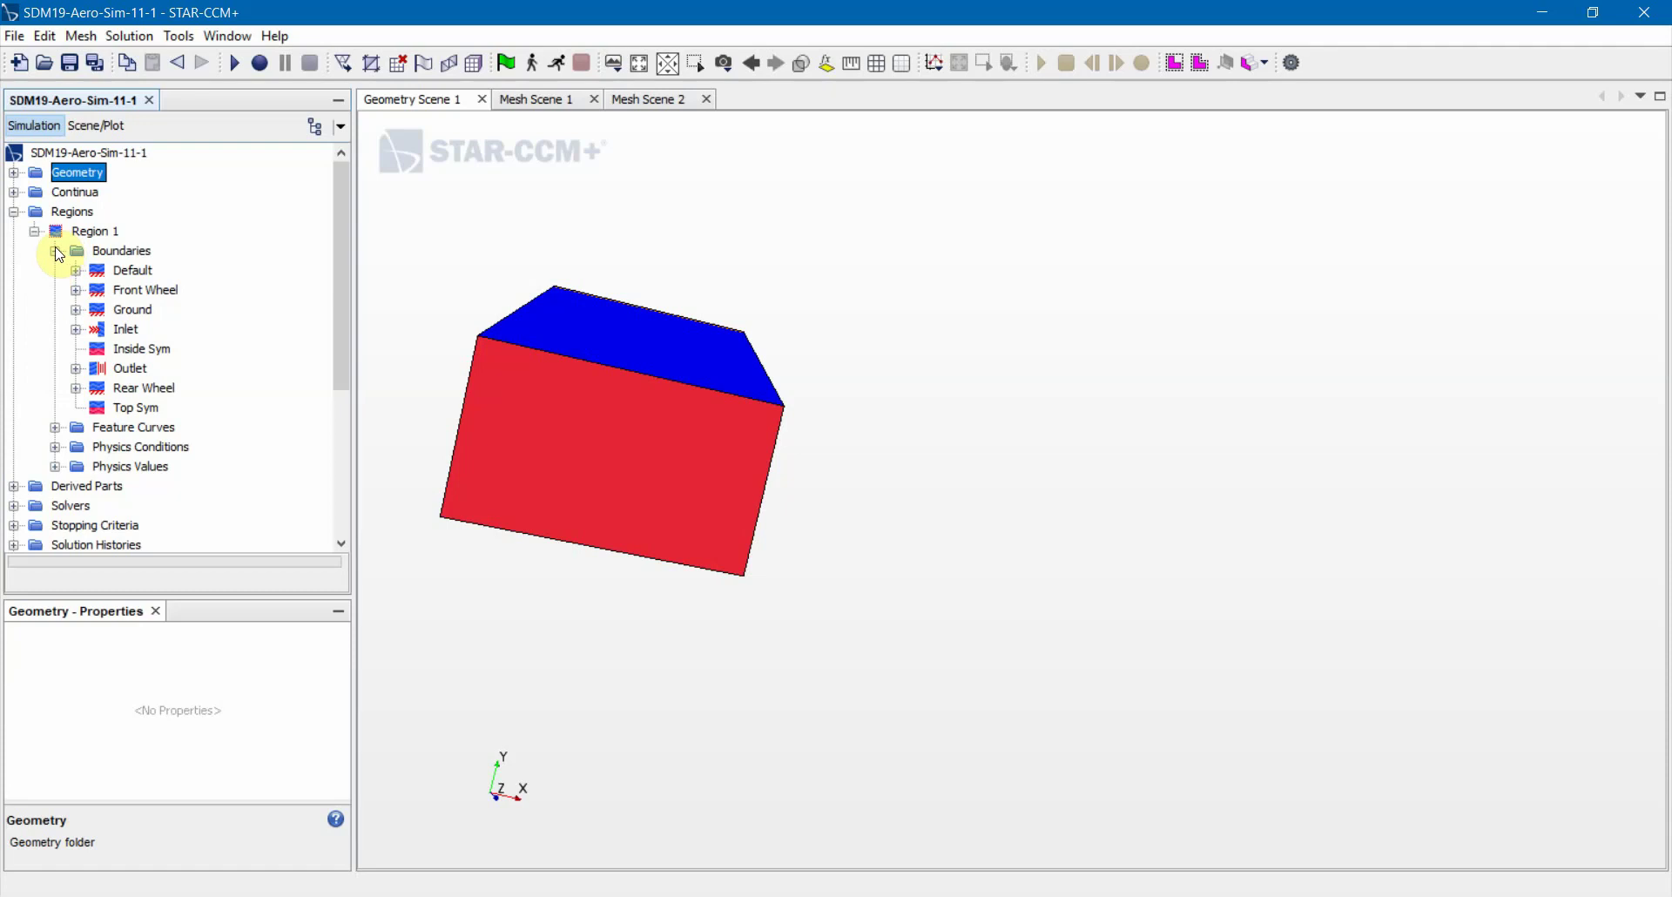
Check Region 1's physics conditions and the plane sections and streamline among the derived parts, collapsing each branch after viewing
left_click(54, 251)
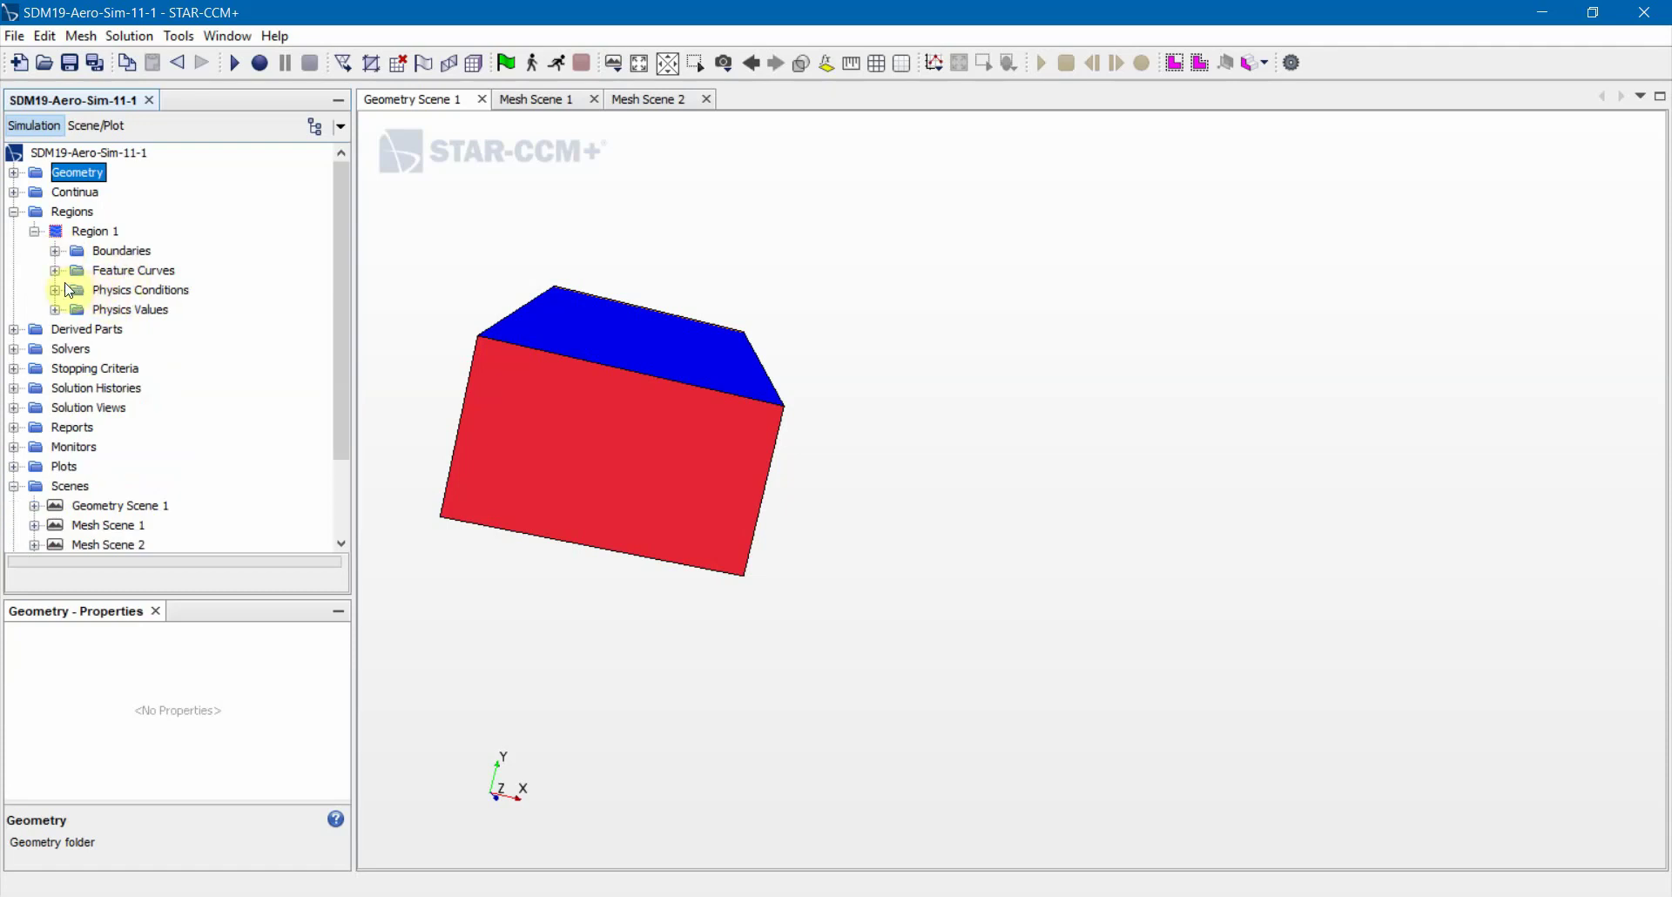
left_click(55, 289)
left_click(55, 290)
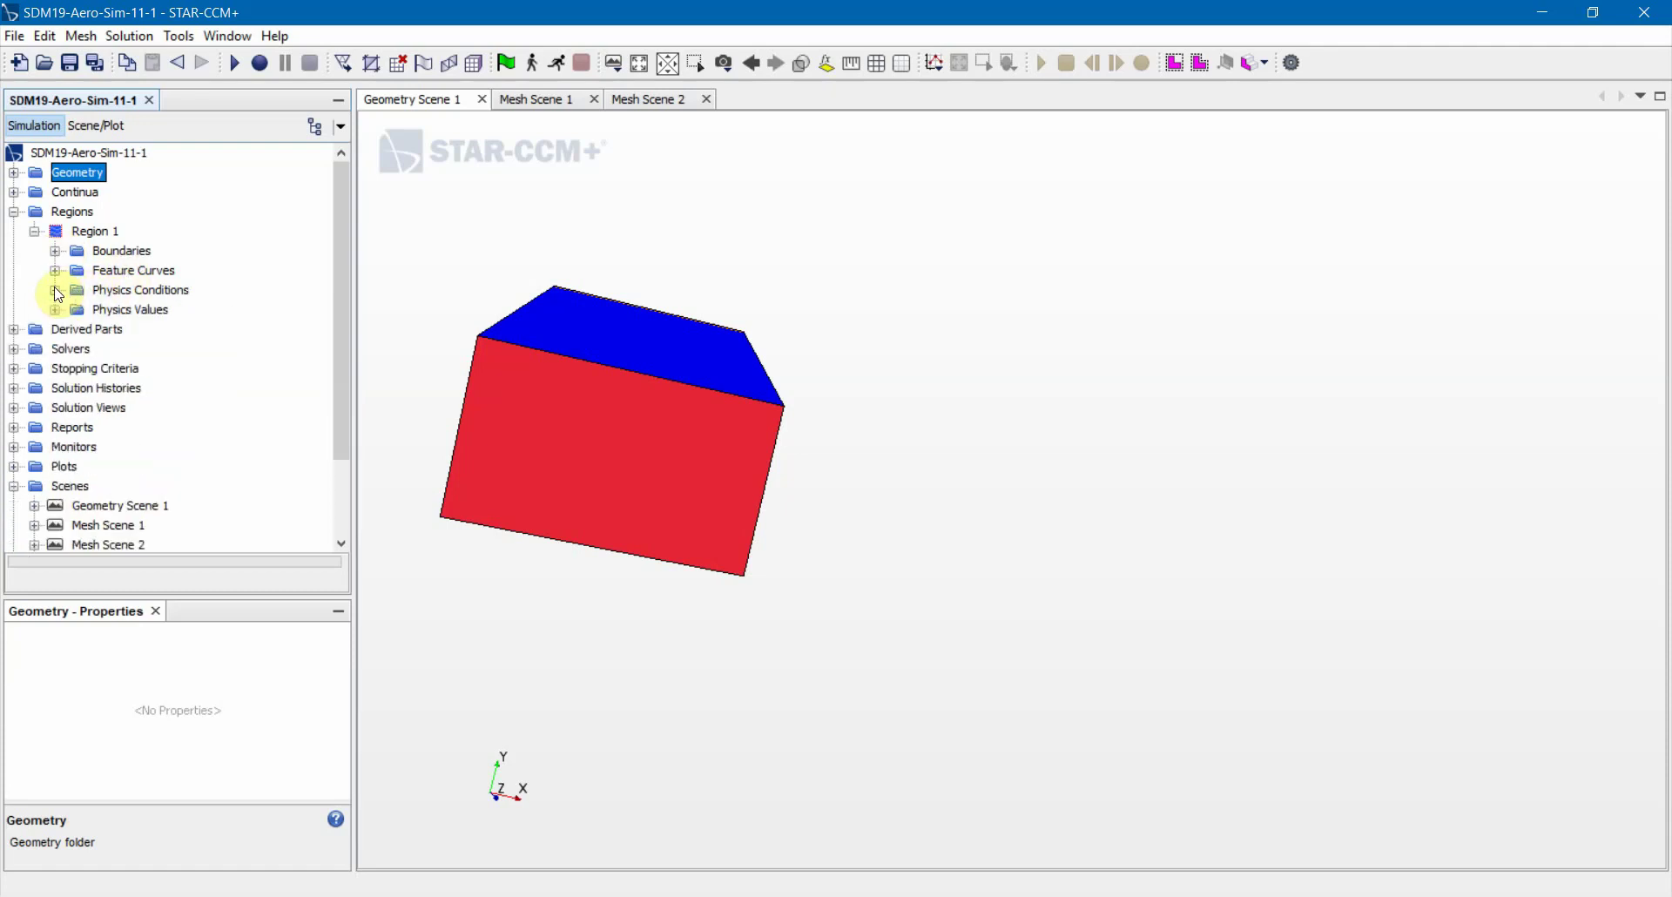
left_click(14, 212)
left_click(13, 232)
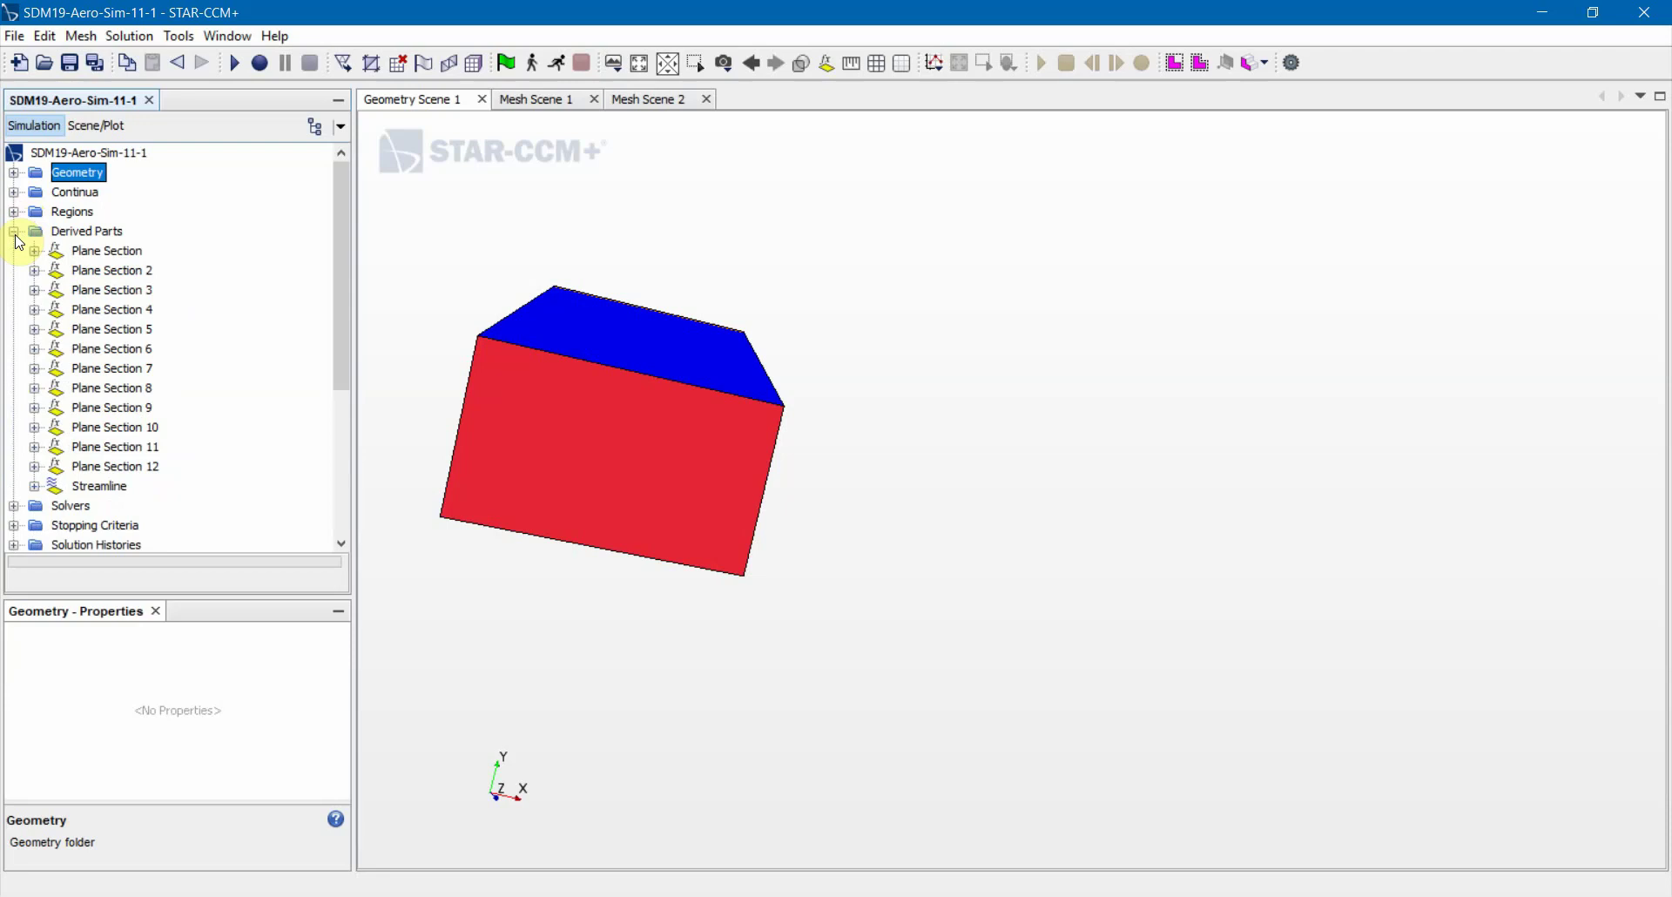
left_click(14, 233)
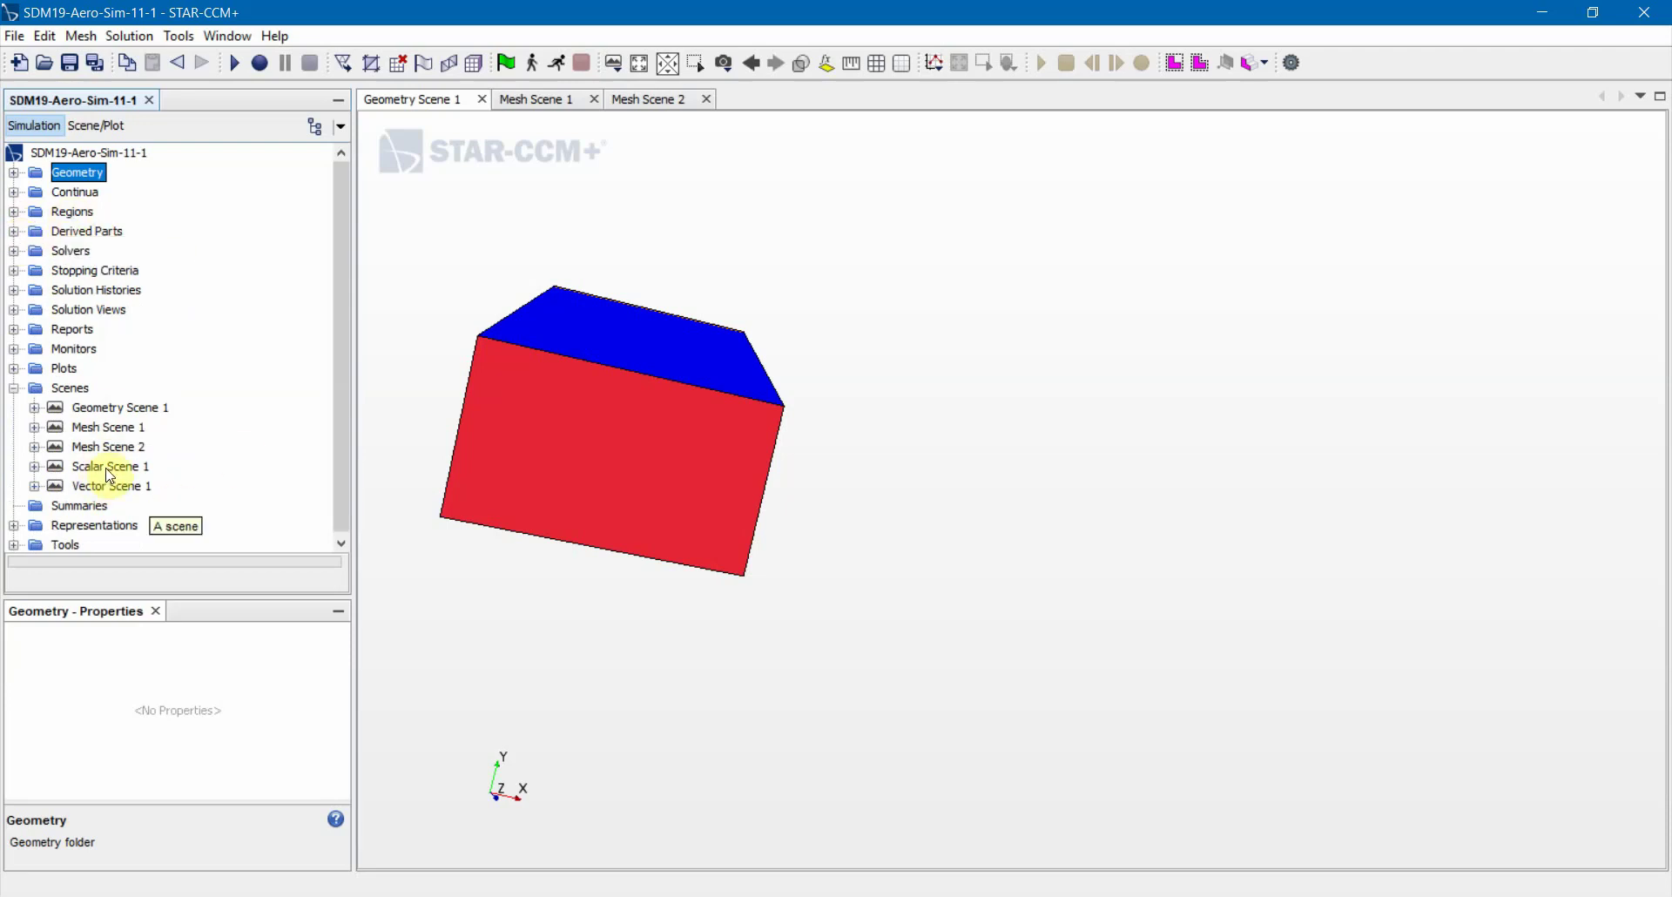
List the solvers and review the Implicit Unsteady solver's time-step without changing it
left_click(13, 252)
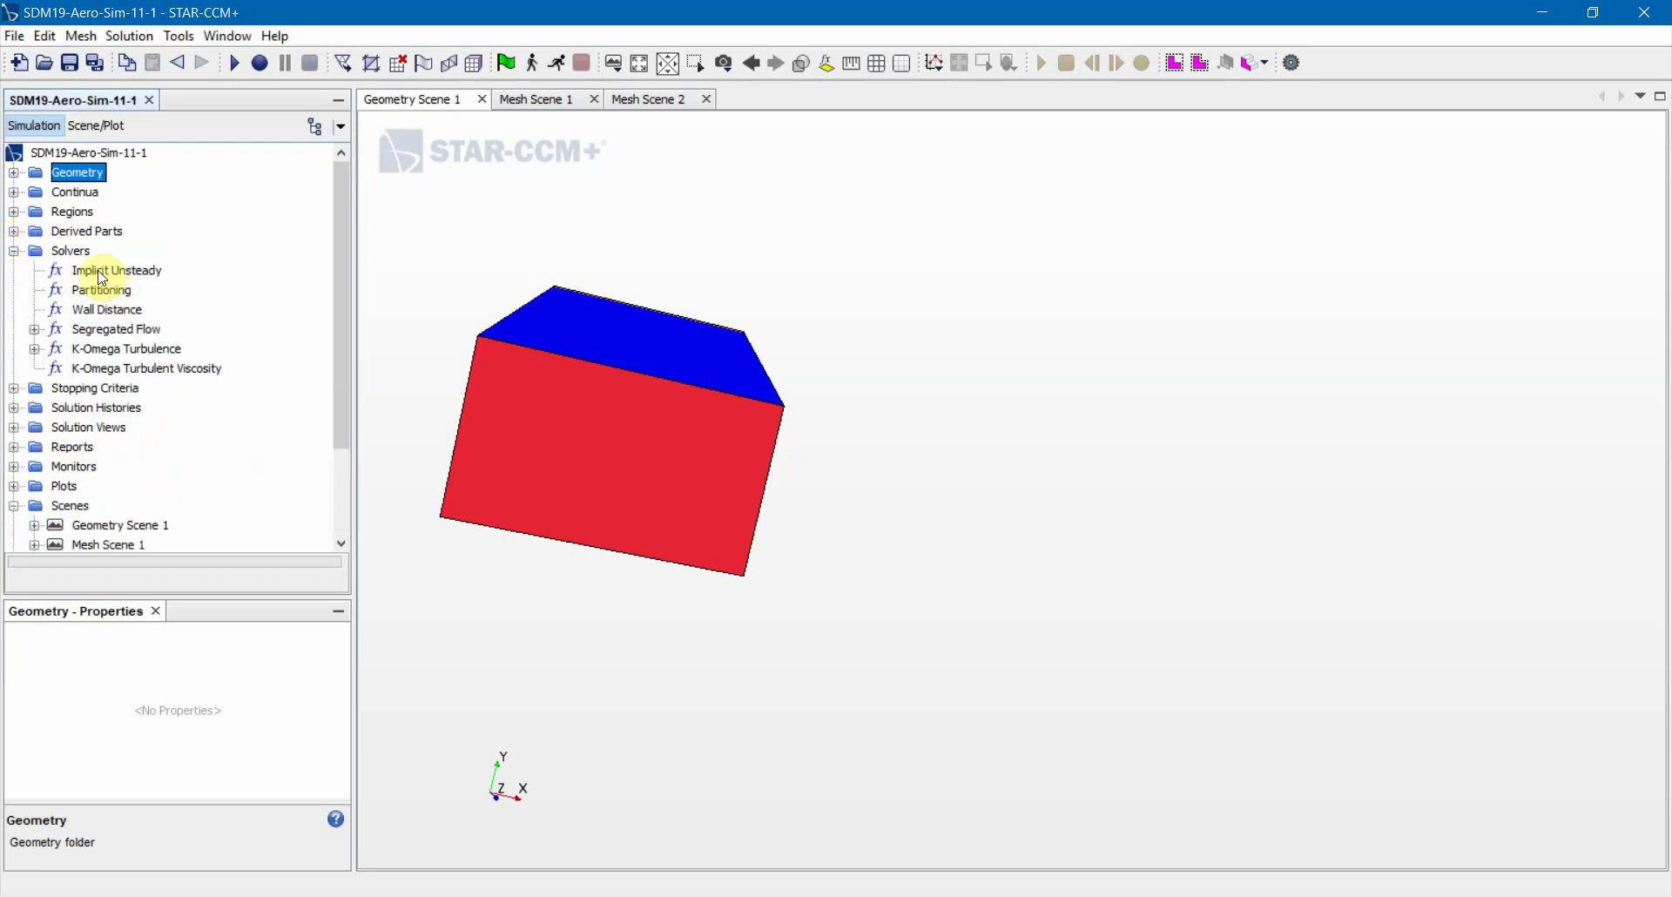
scroll(761, 496, "up", 5)
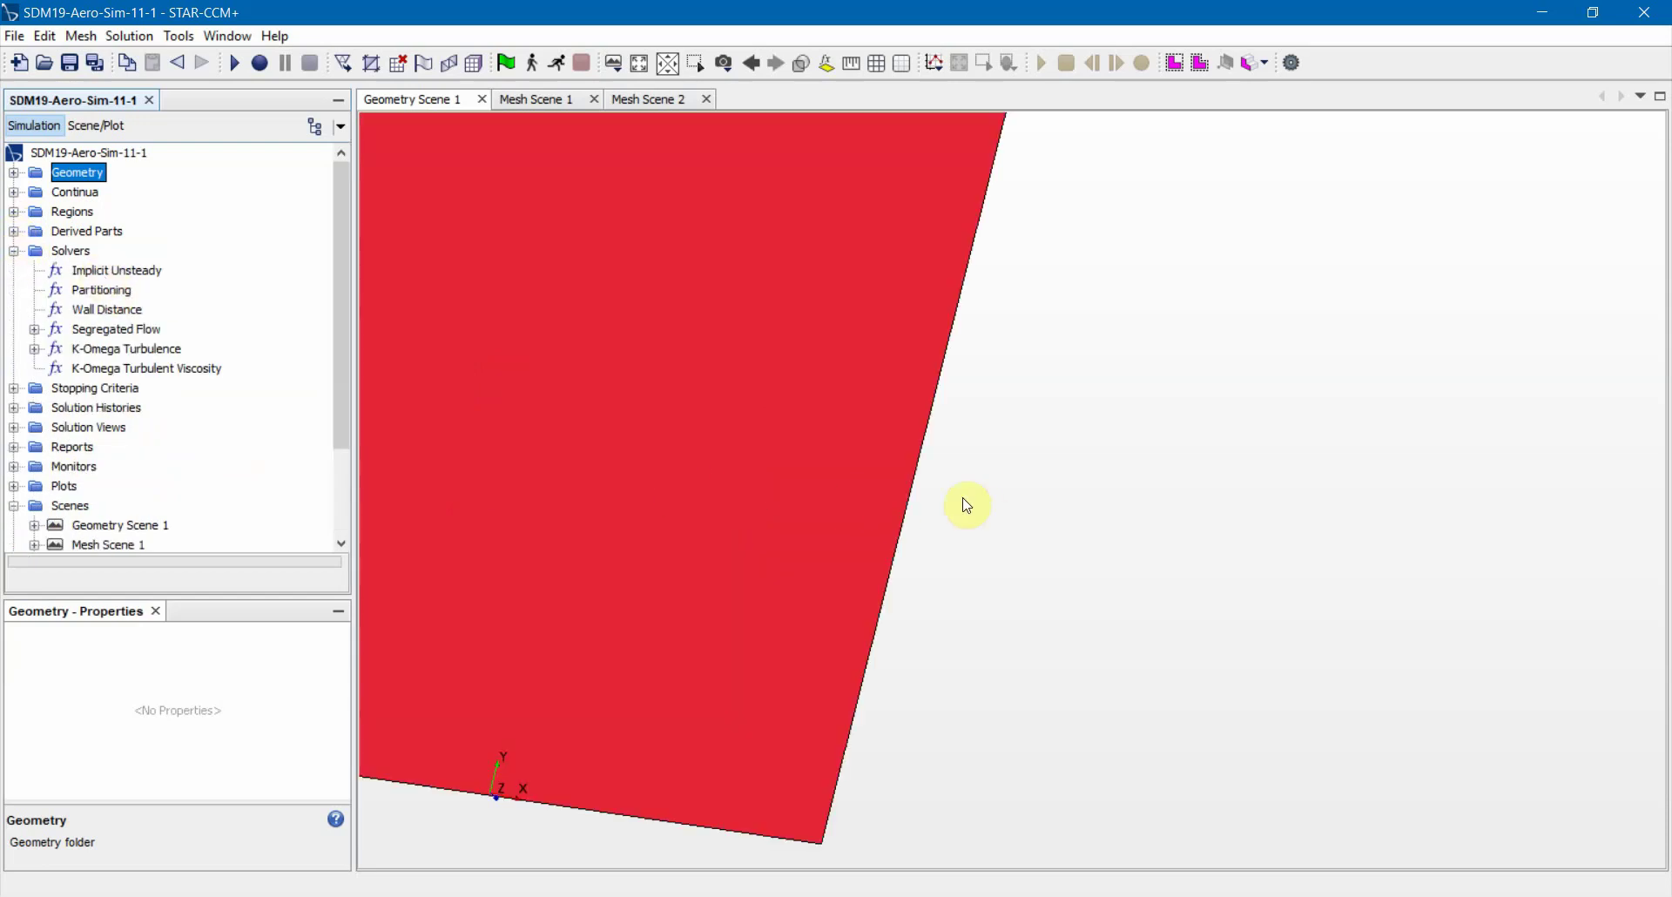
left_click_drag(963, 500, 672, 430)
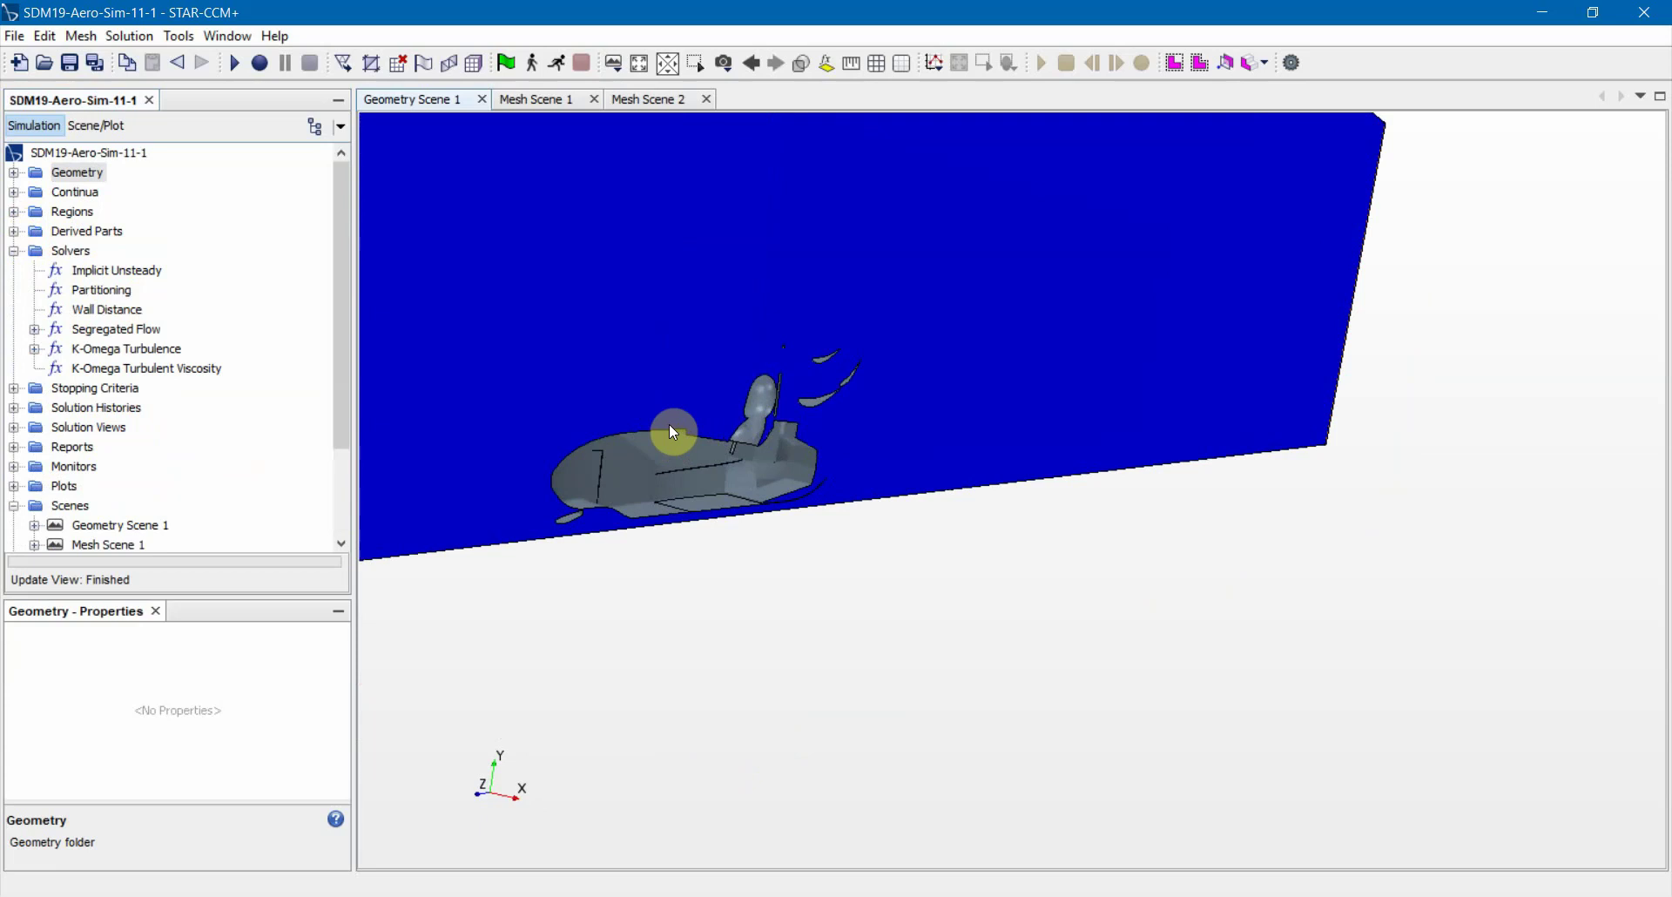
left_click(117, 270)
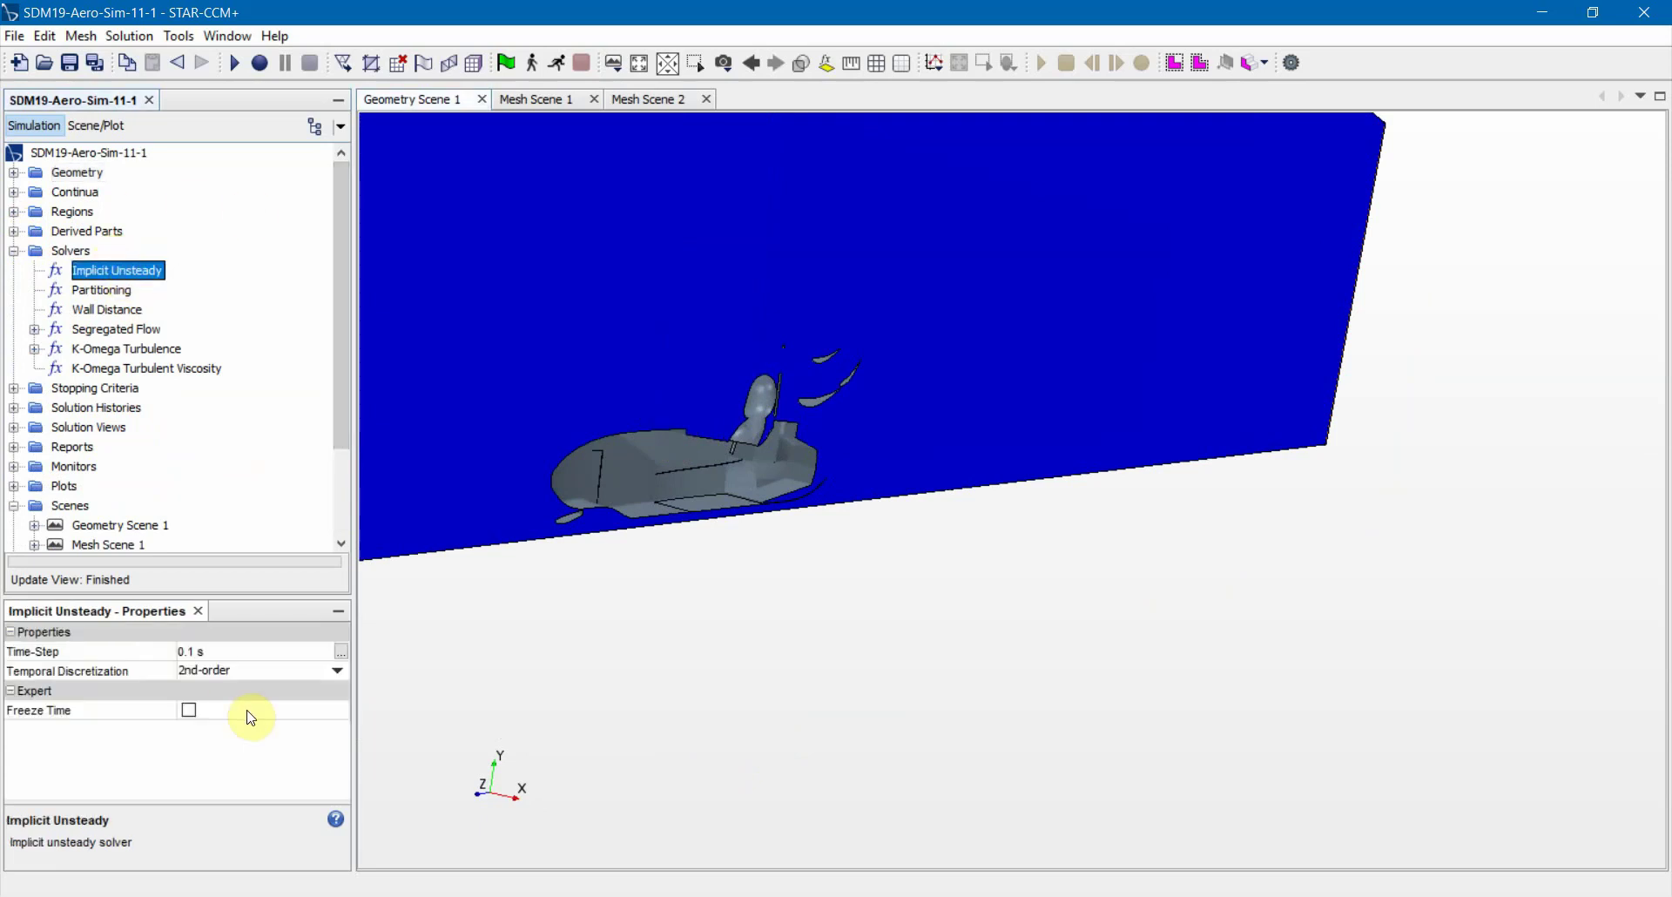
left_click(224, 653)
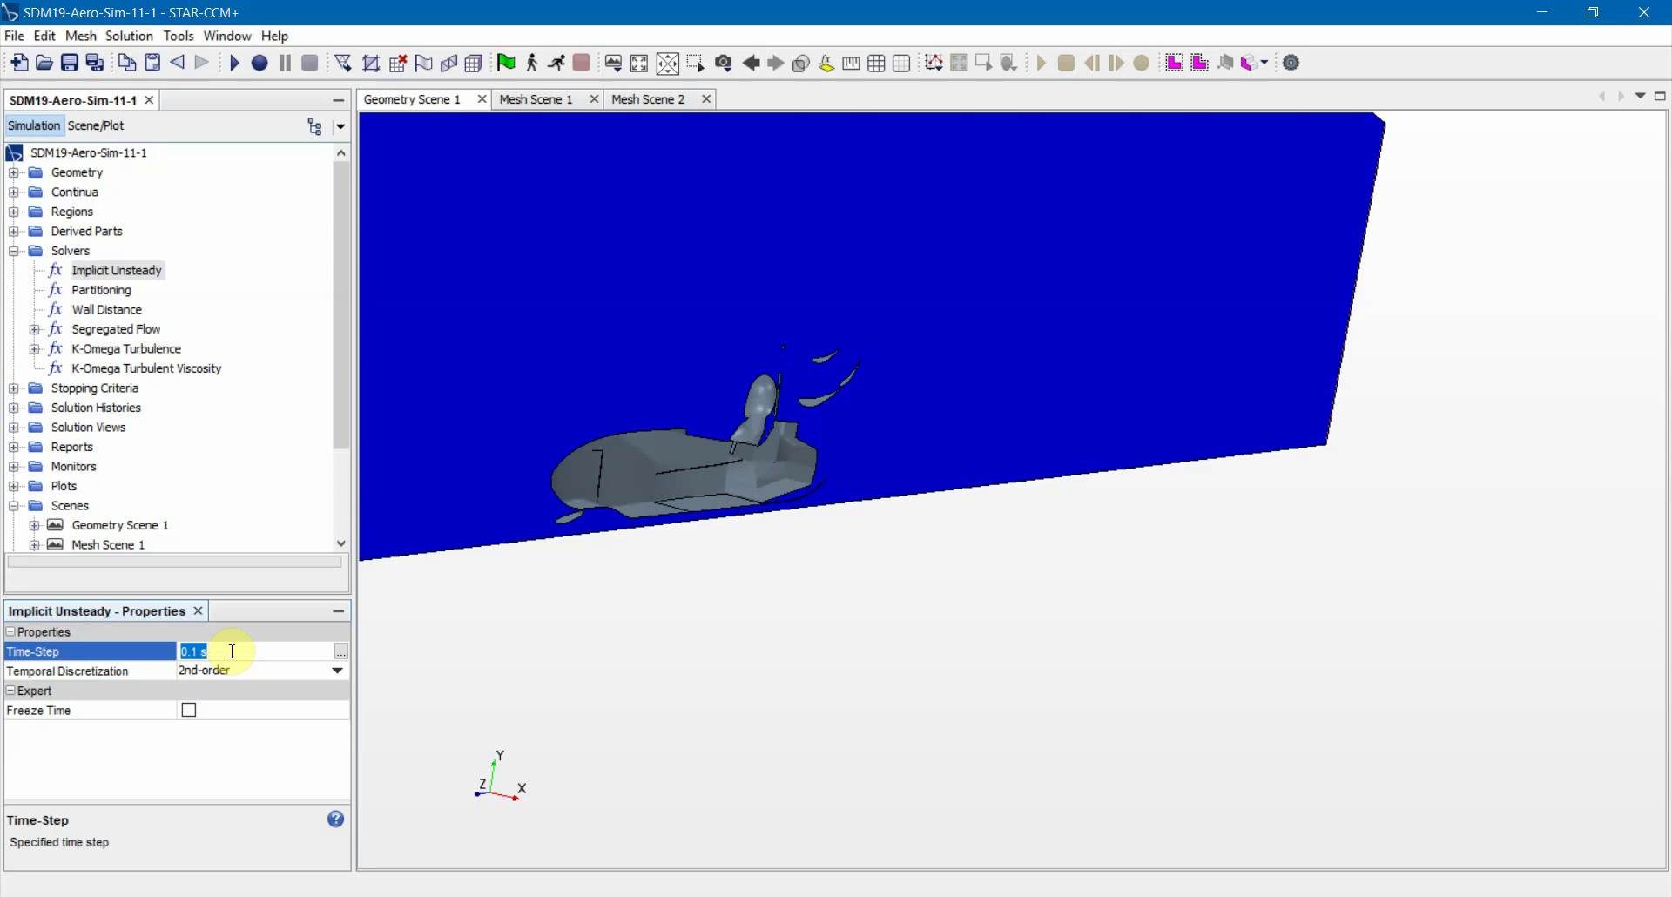
left_click(655, 618)
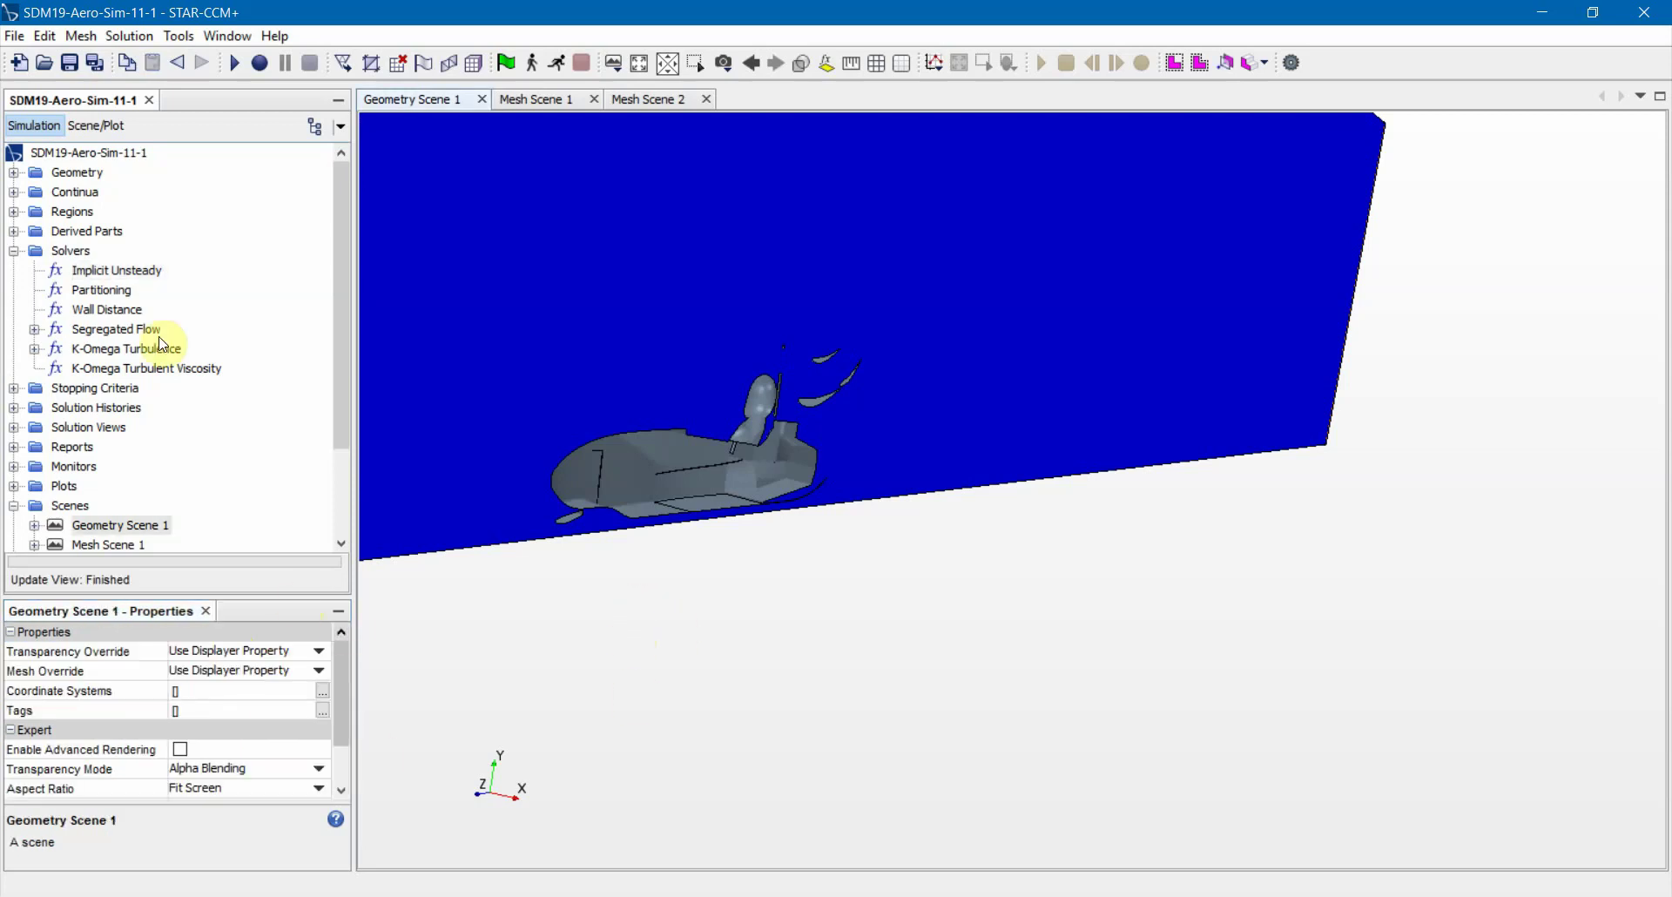
Review the temporal discretization options of the Implicit Unsteady solver, keeping 2nd-order
left_click(105, 271)
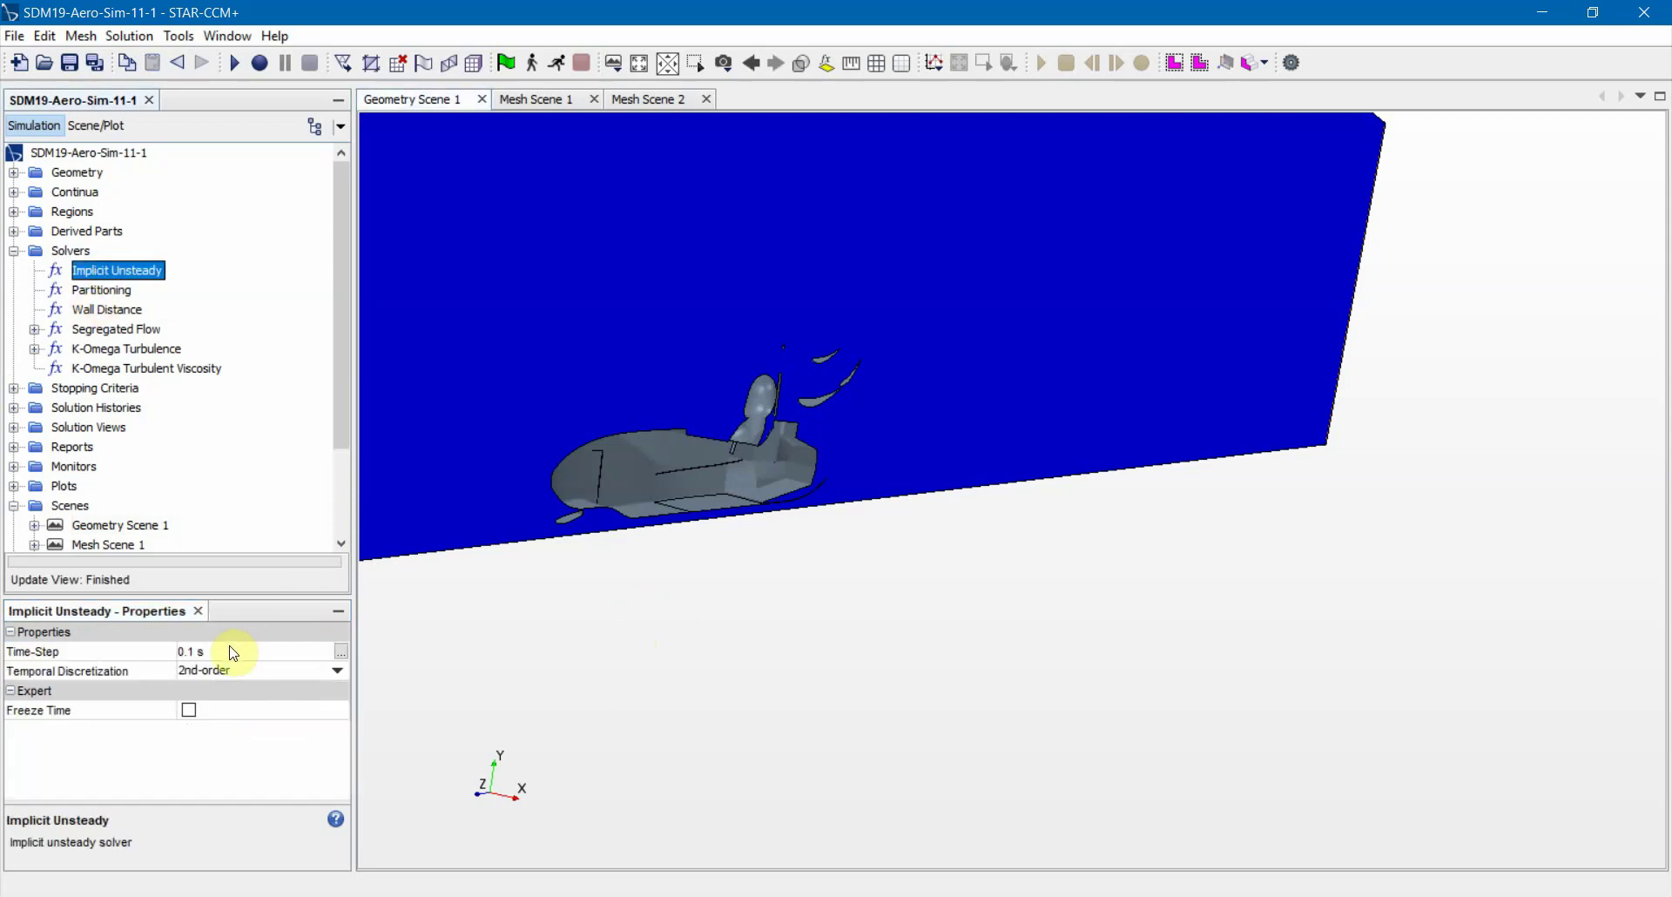
left_click(260, 676)
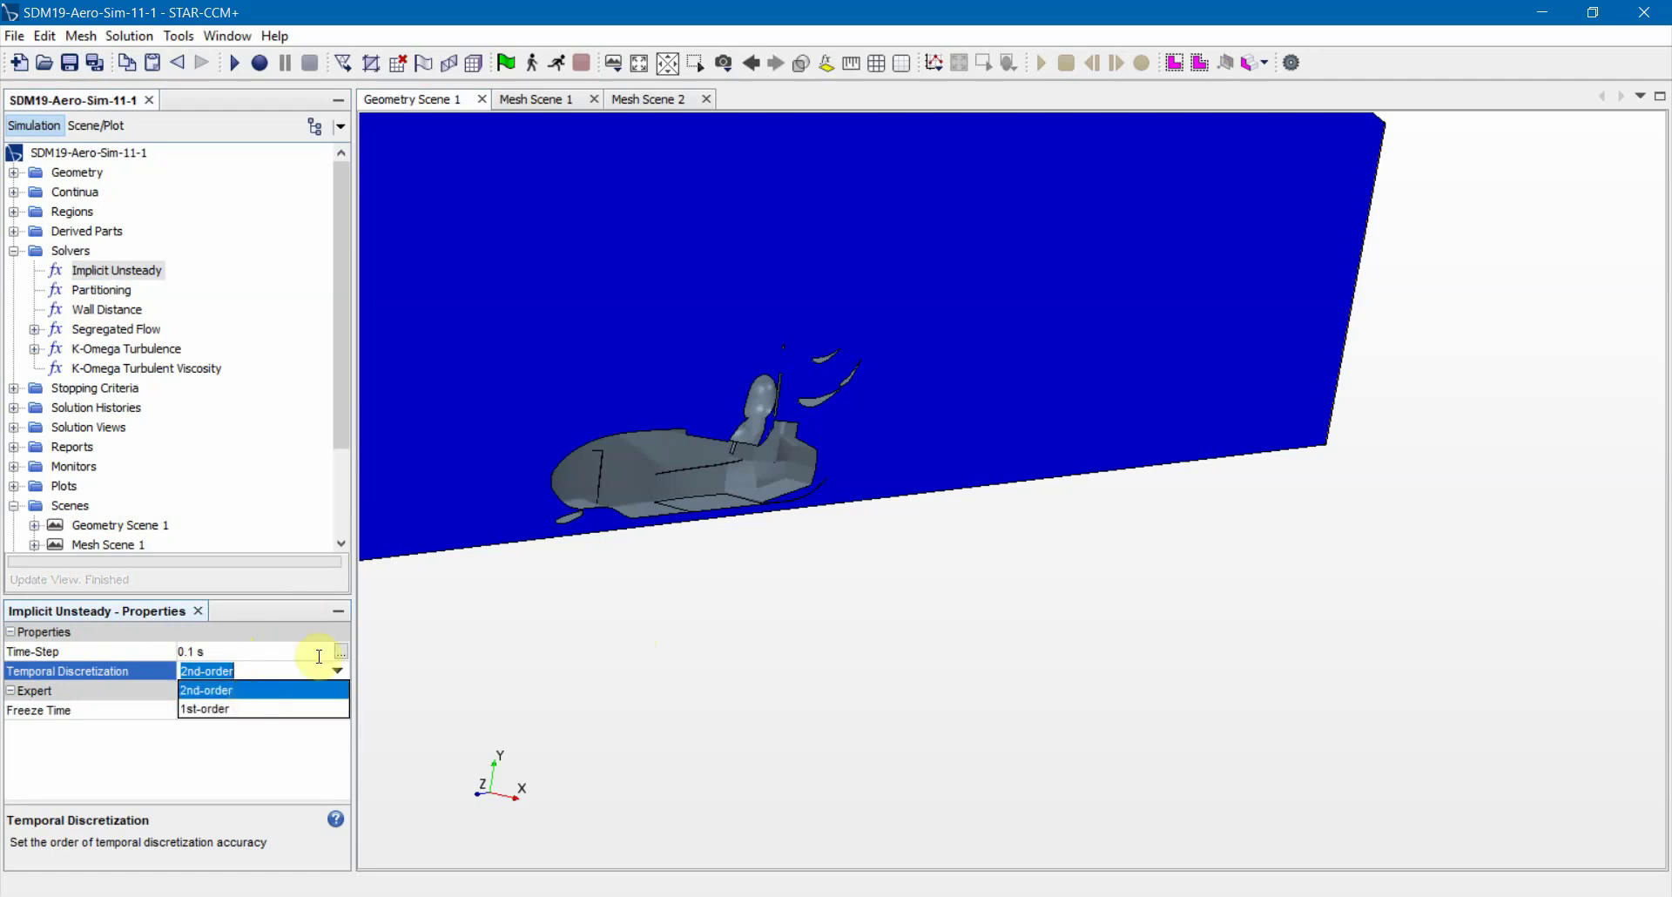
left_click(707, 601)
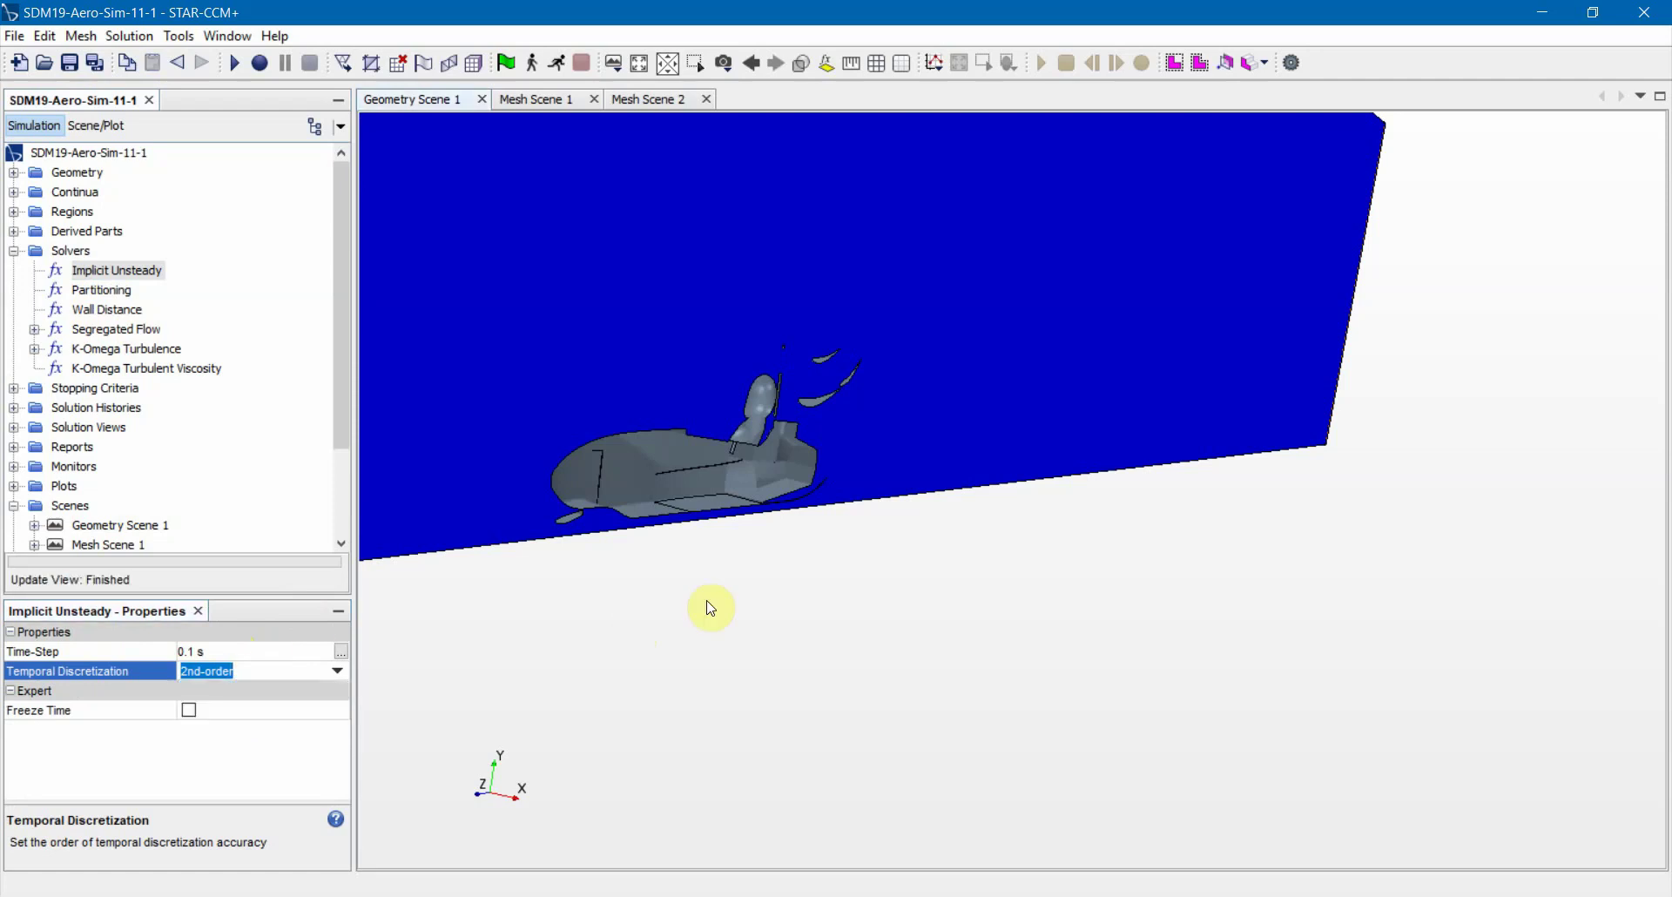
left_click(91, 270)
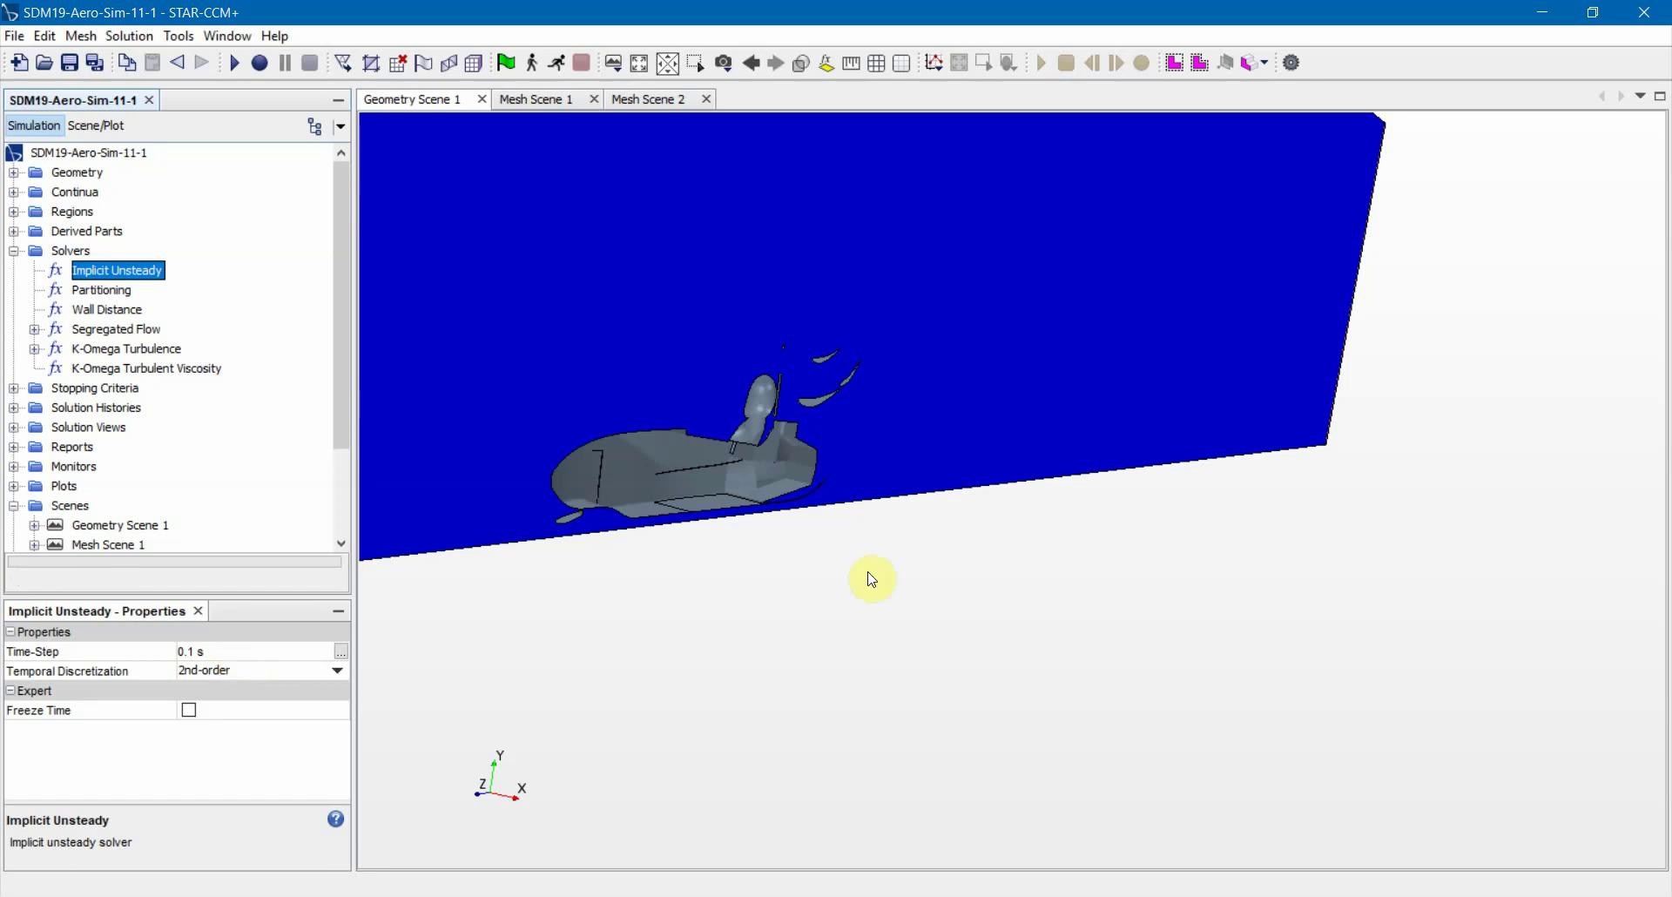
Inspect the car in the geometry scene and review the Partitioning and Wall Distance solver properties
left_click_drag(688, 499, 1102, 398)
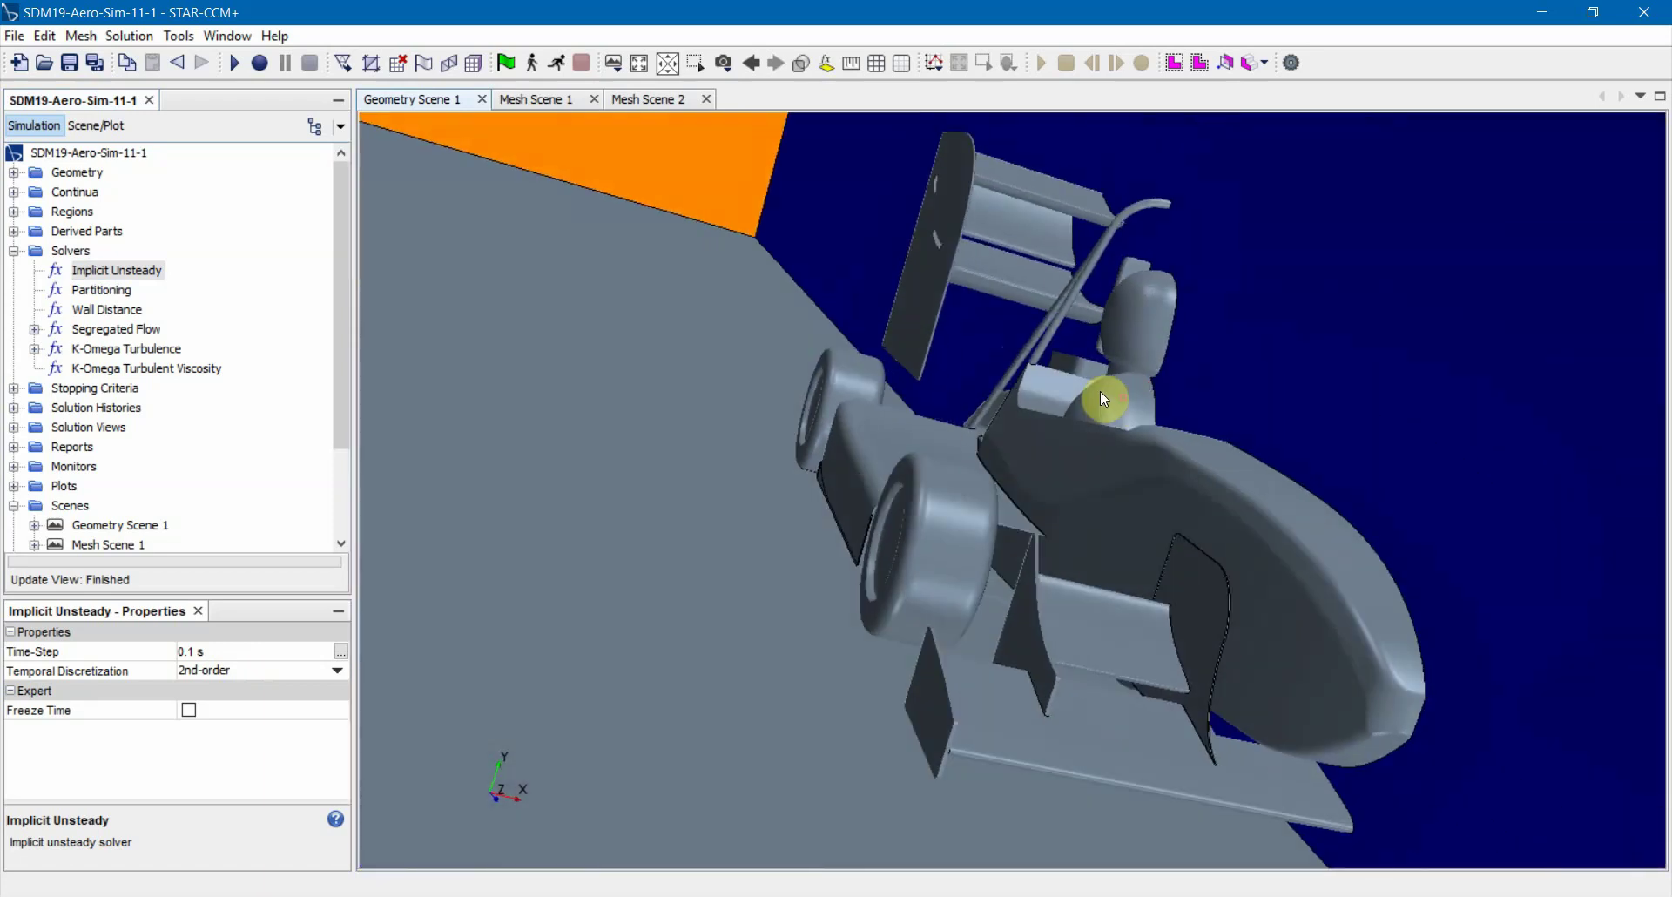
scroll(1099, 415, "down", 3)
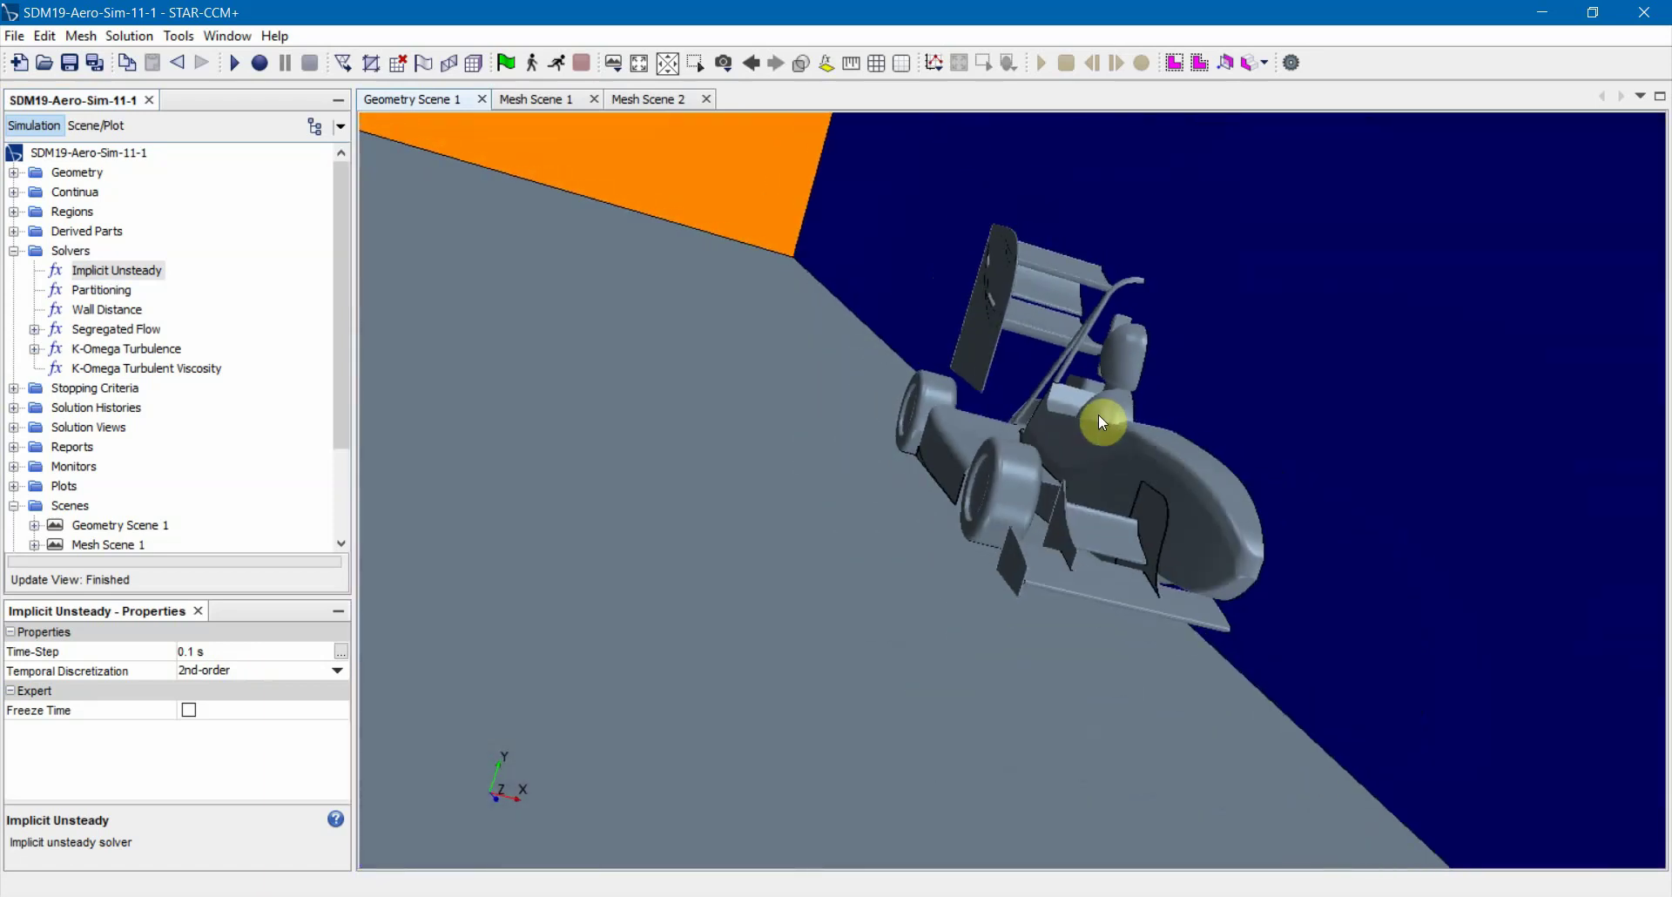
left_click_drag(1101, 423, 823, 396)
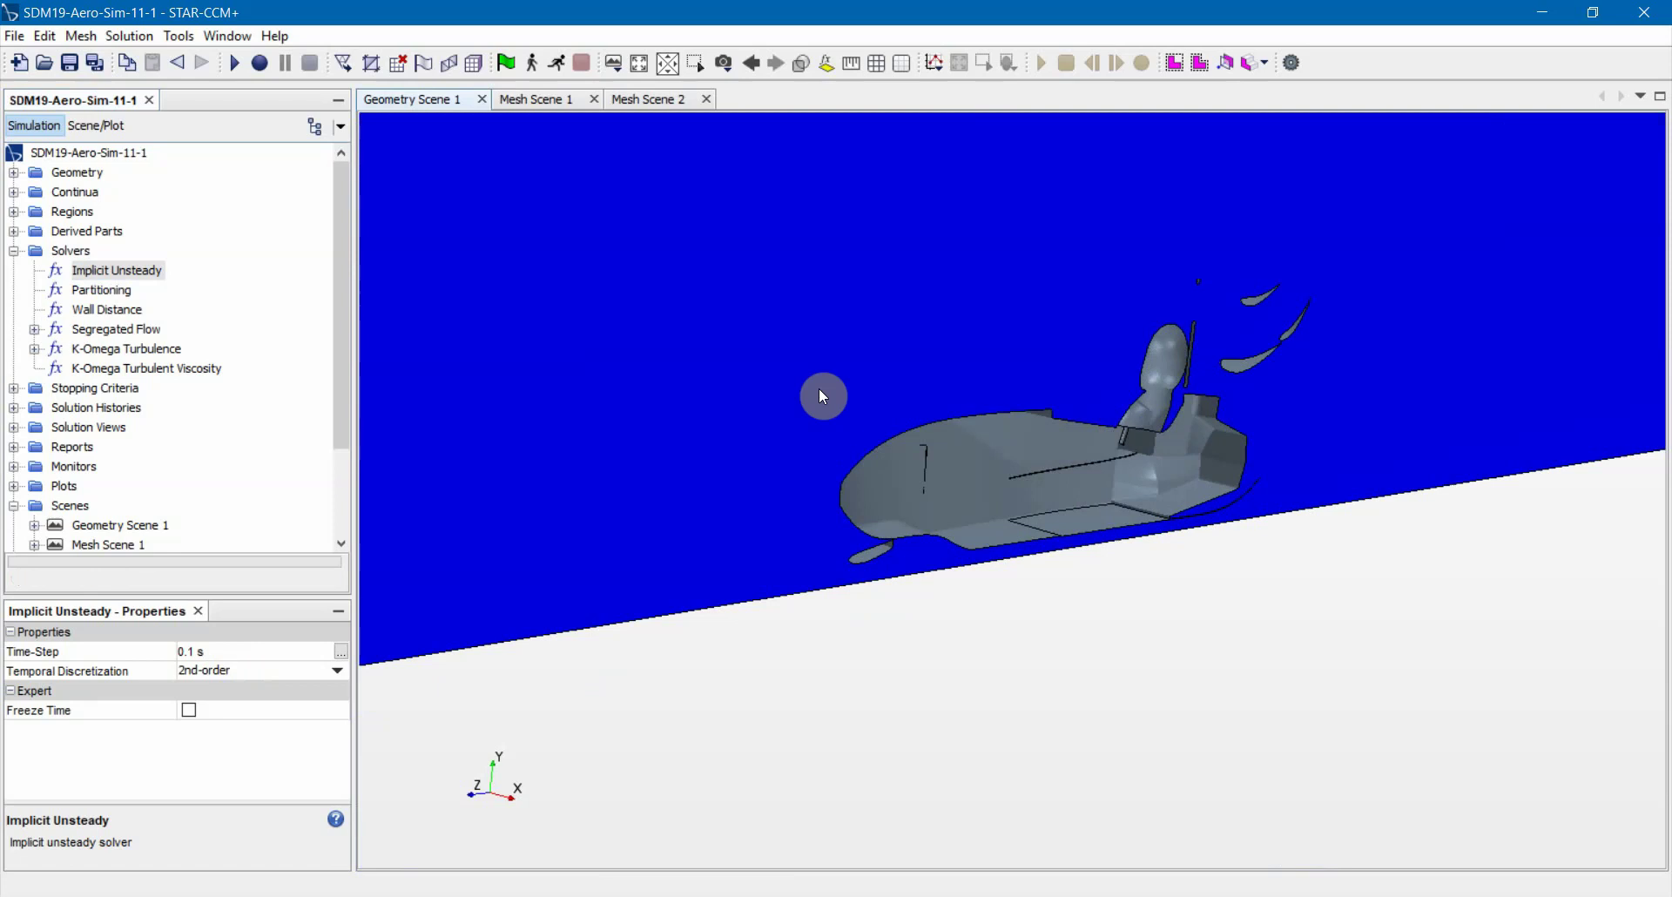
left_click(101, 290)
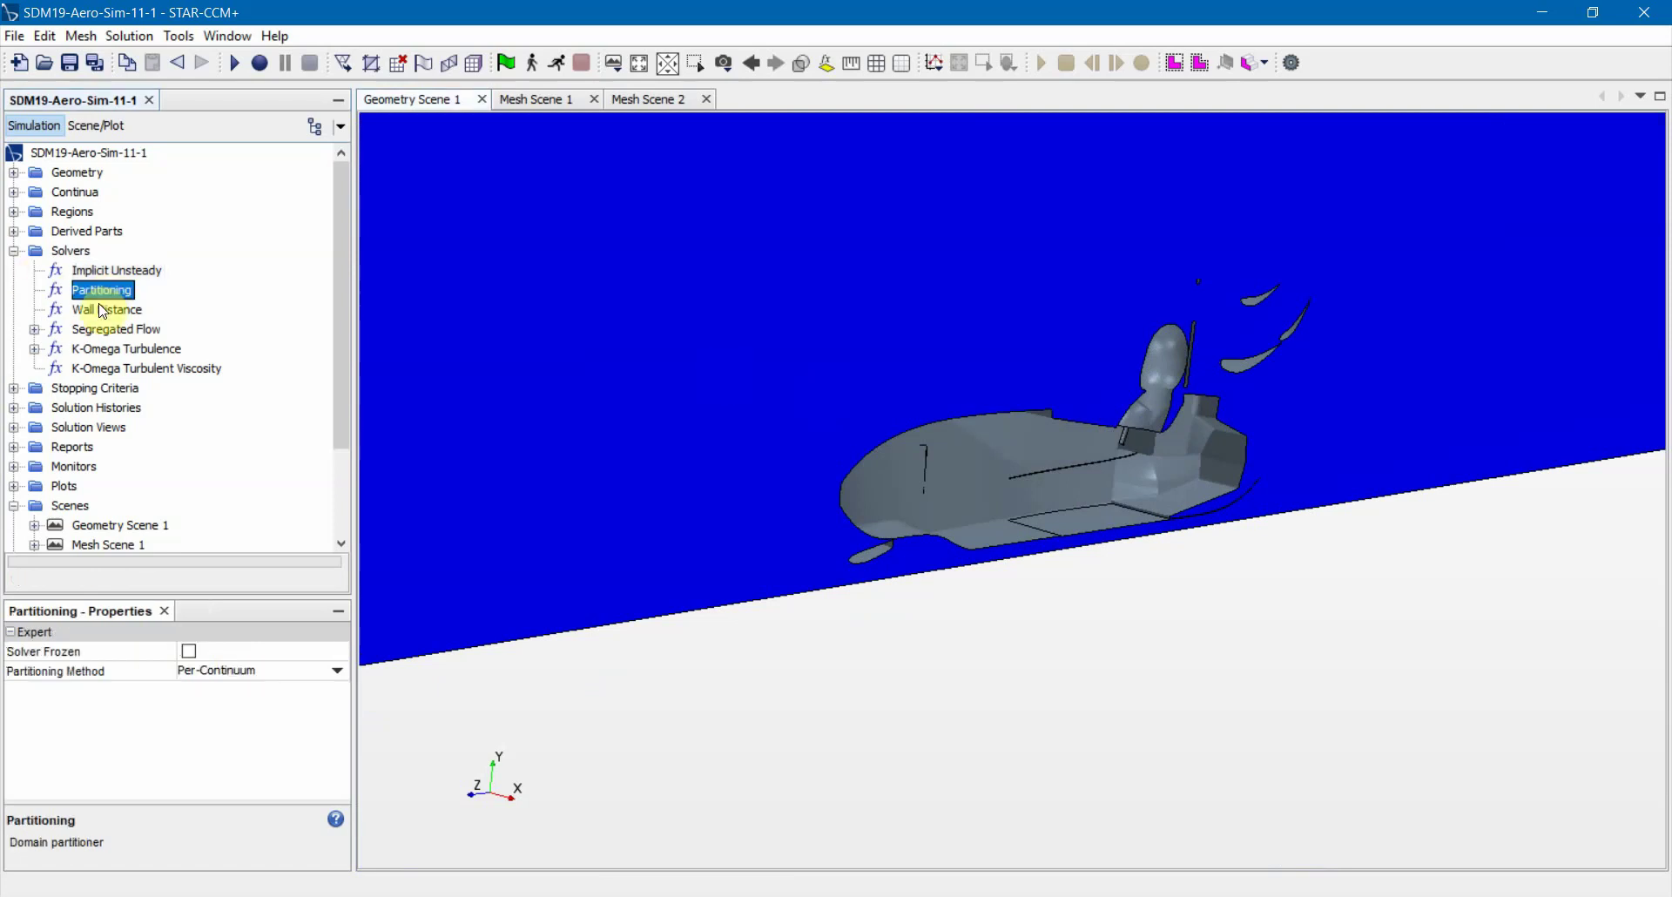
left_click(103, 311)
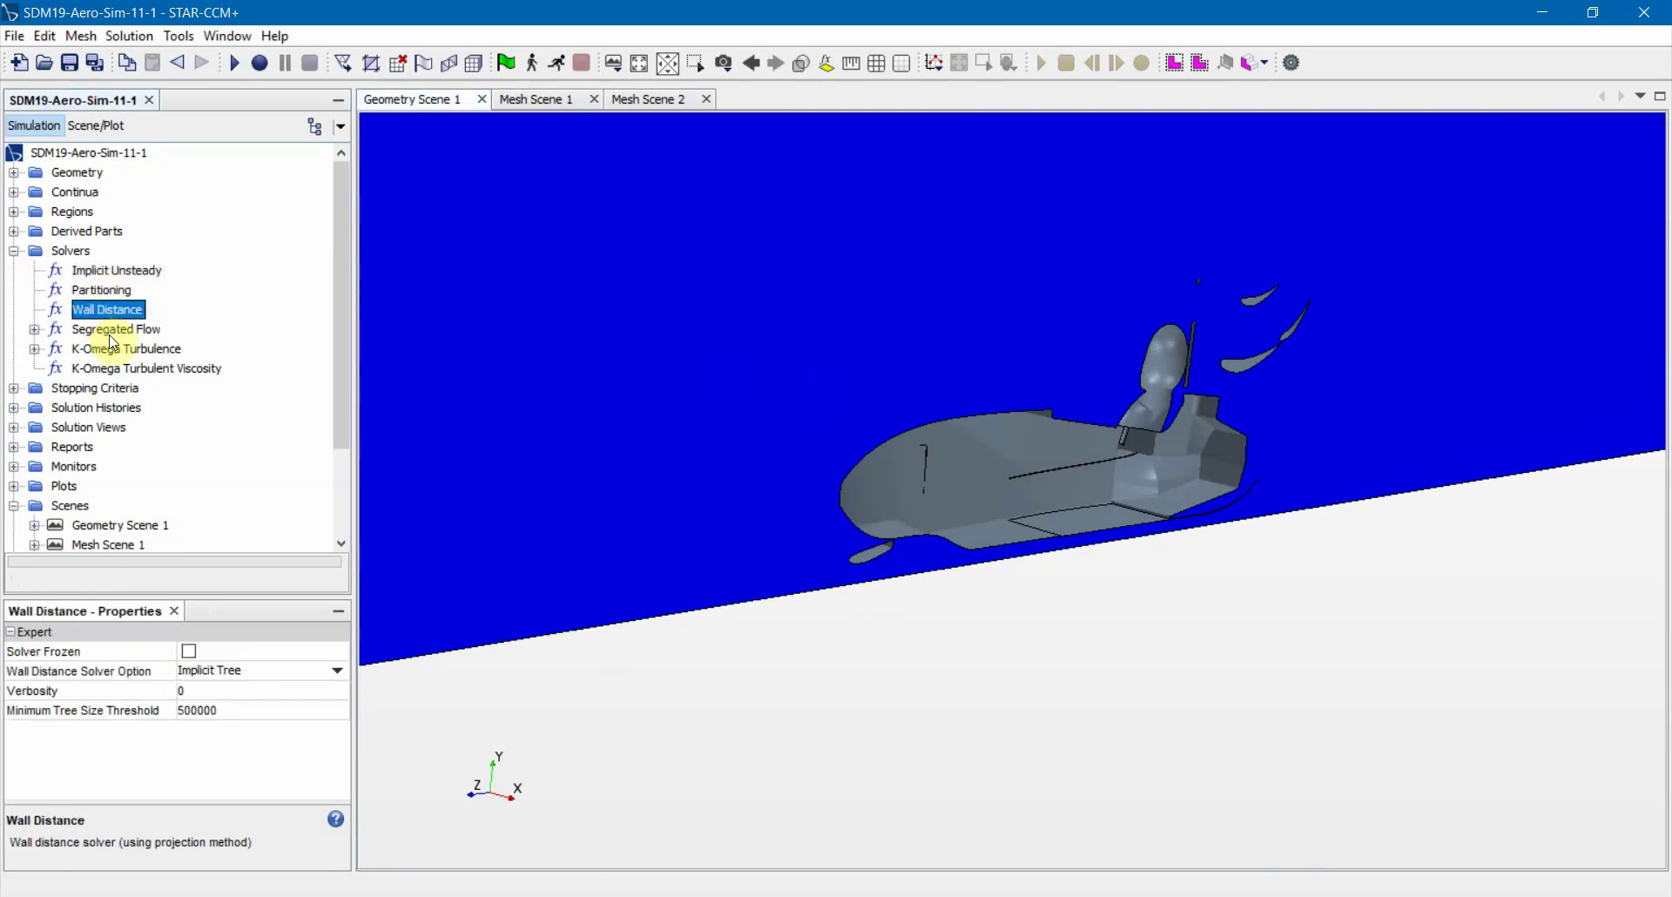
Review the stopping criteria, including the Maximum Steps properties, and recheck the Implicit Unsteady solver's settings
left_click(14, 251)
left_click(15, 271)
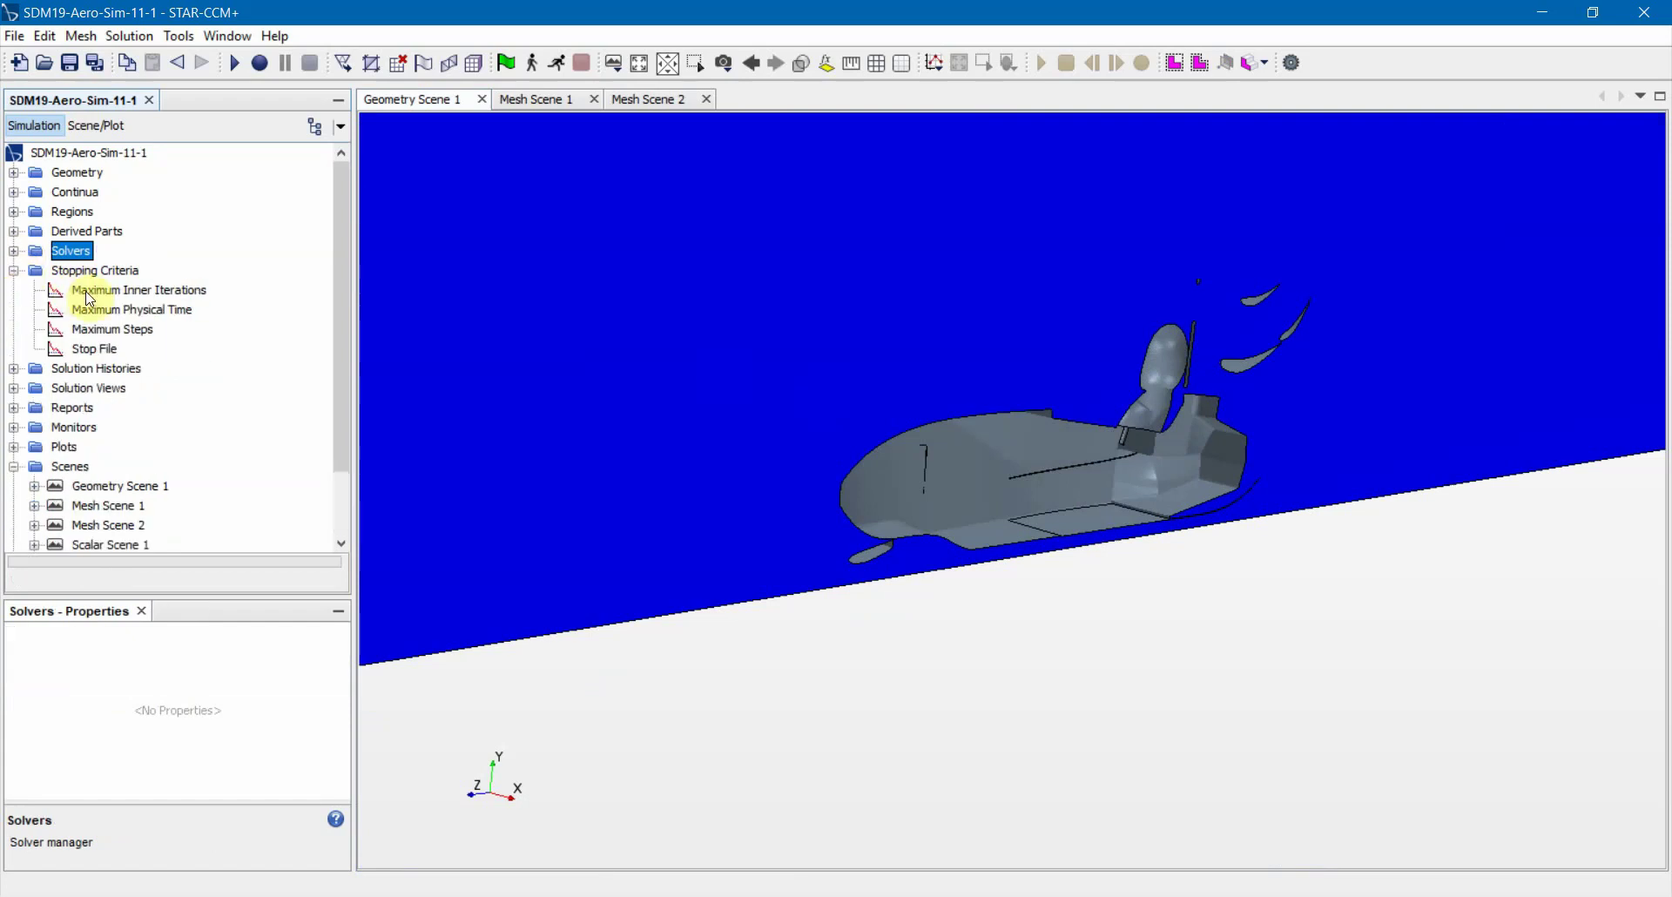
left_click(106, 330)
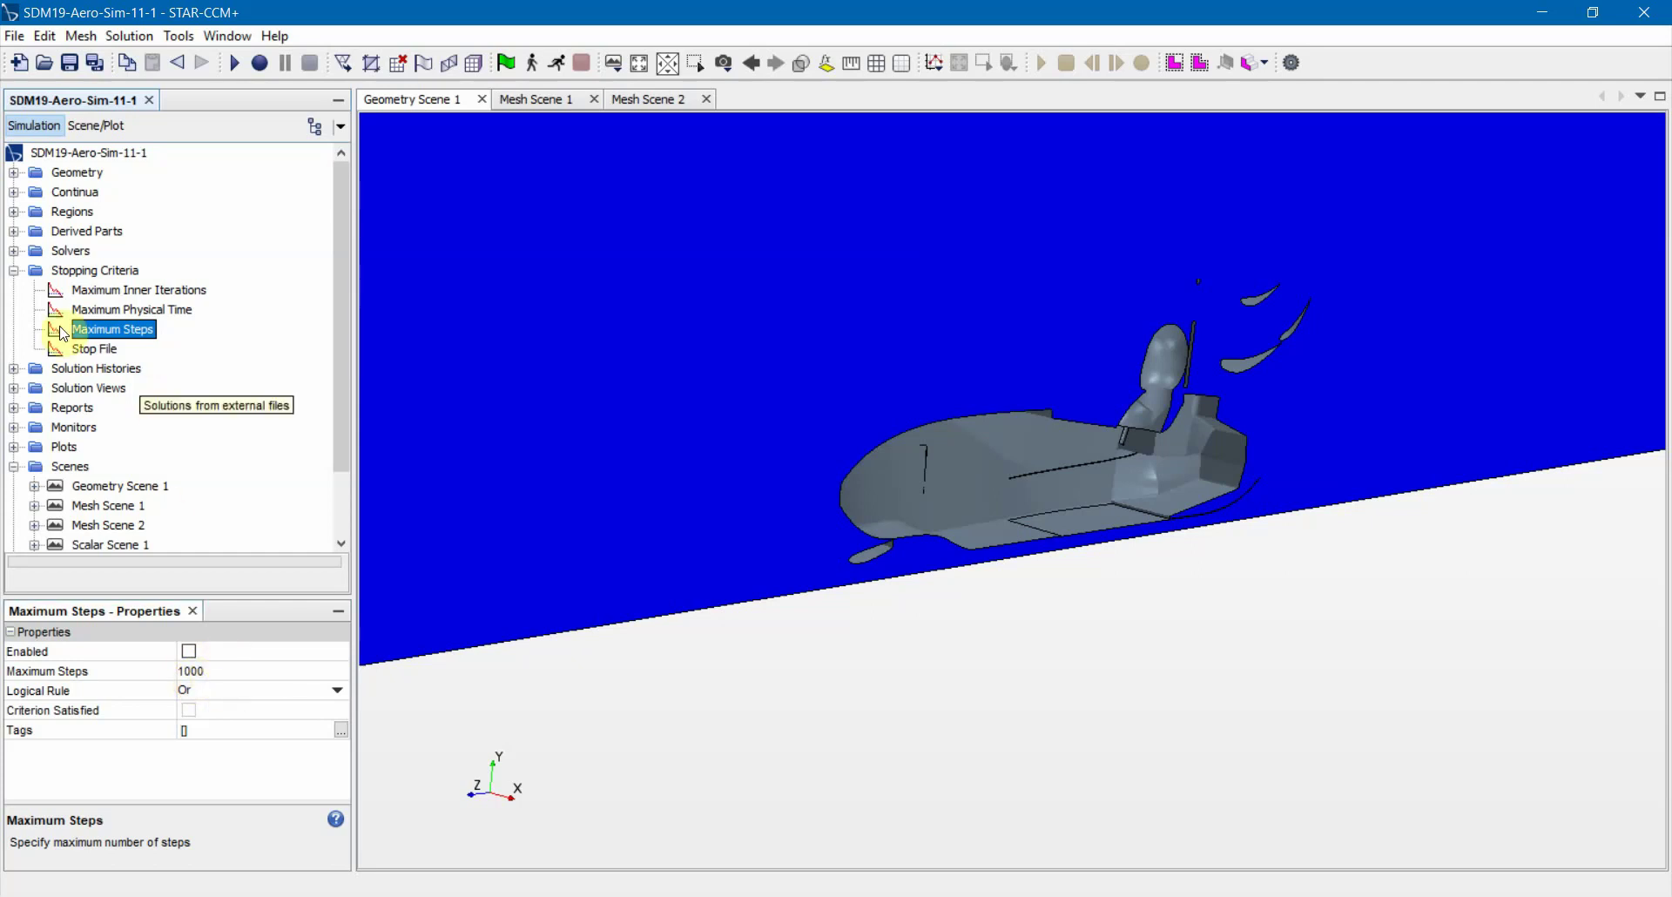
left_click(13, 249)
left_click(93, 272)
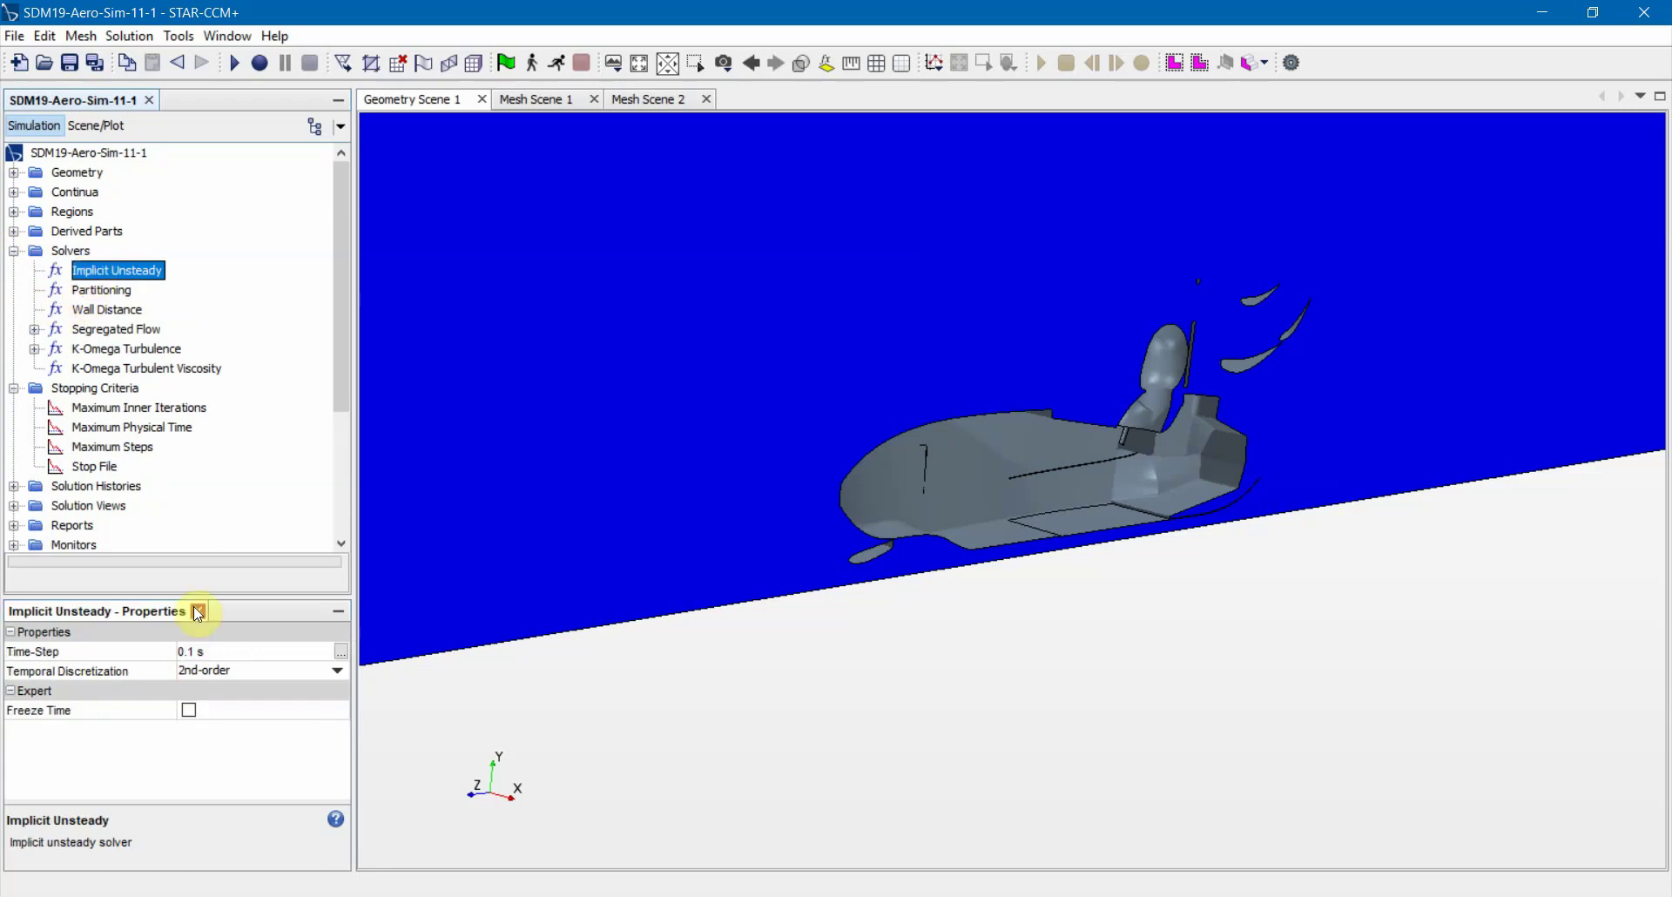
Review the Maximum Physical Time, Maximum Inner Iterations and Stop File stopping criteria
left_click(156, 428)
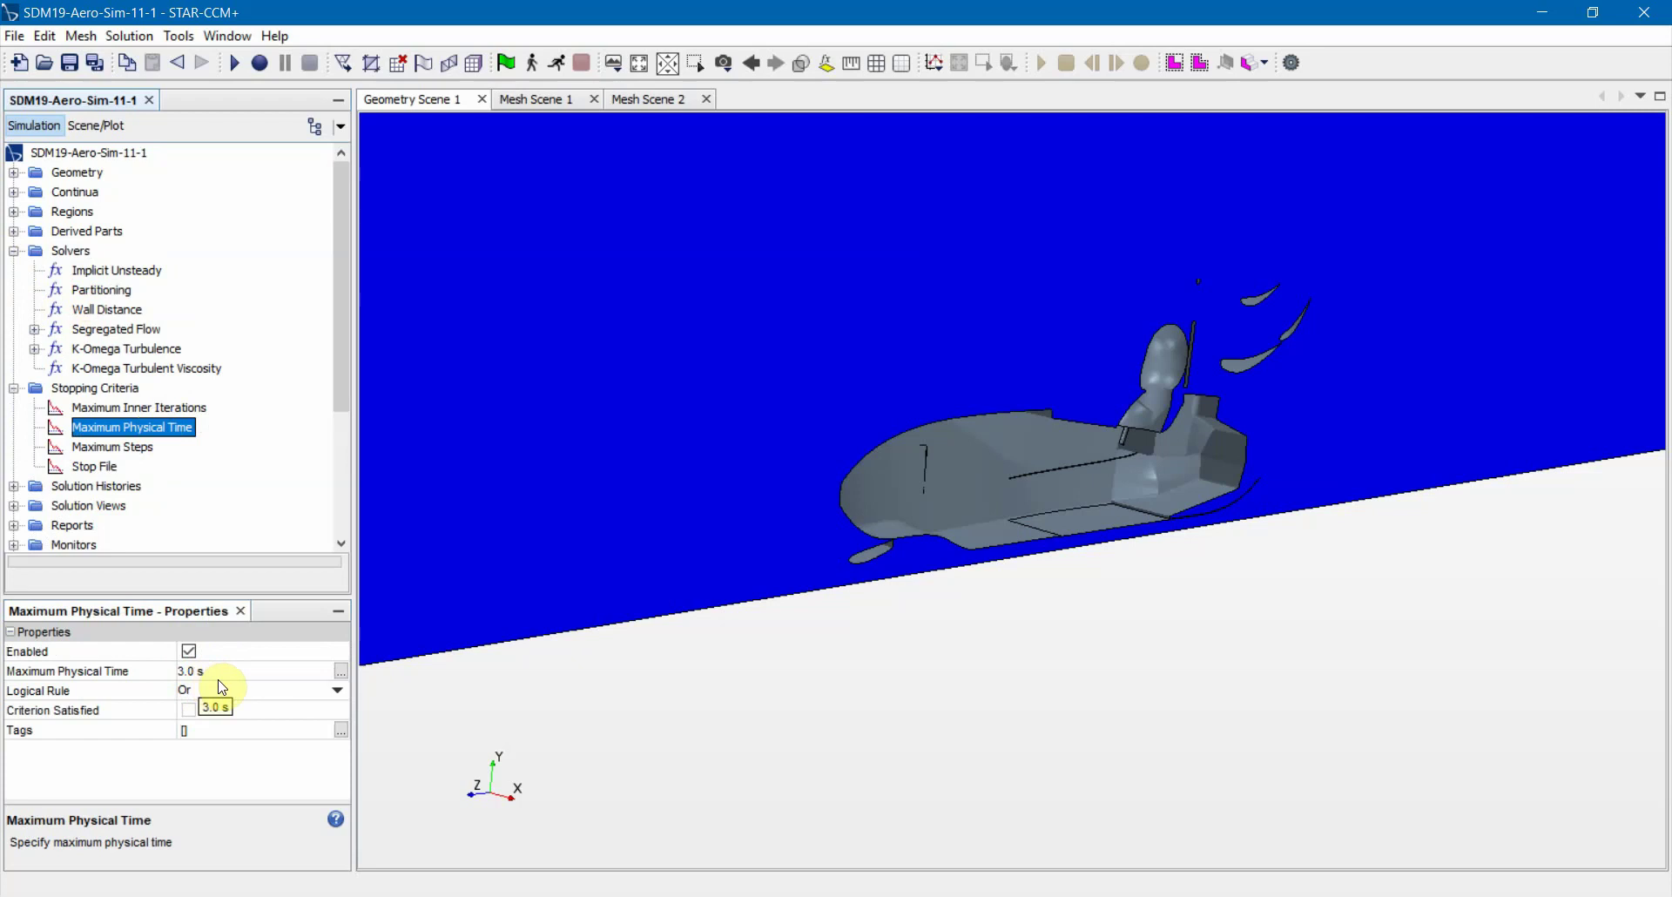
left_click(193, 408)
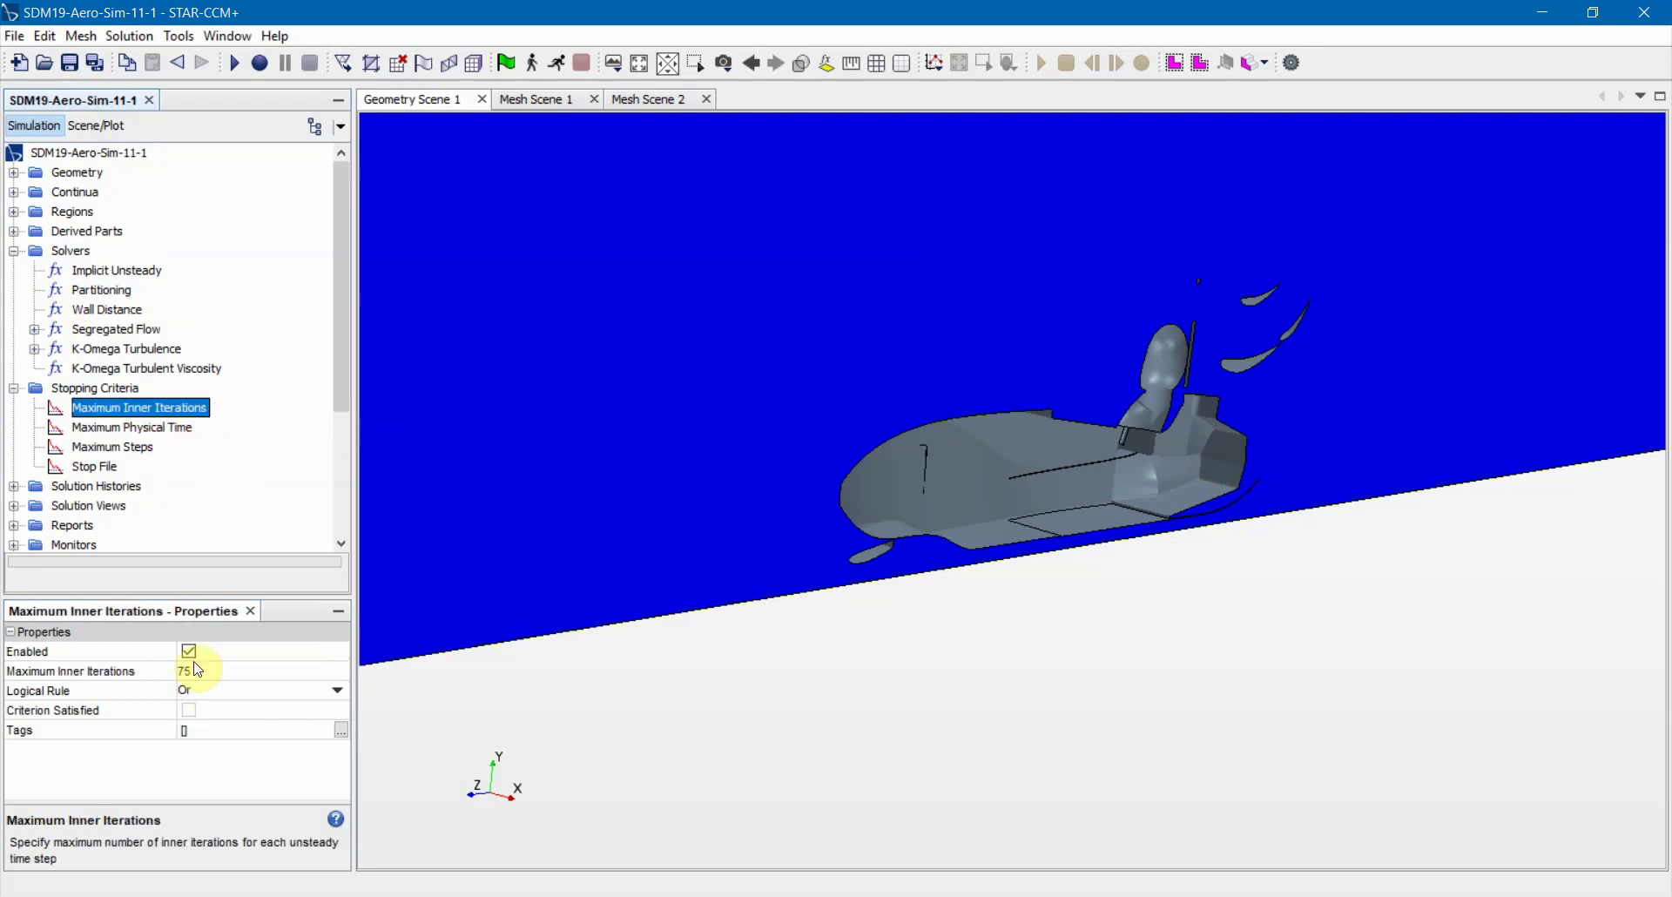
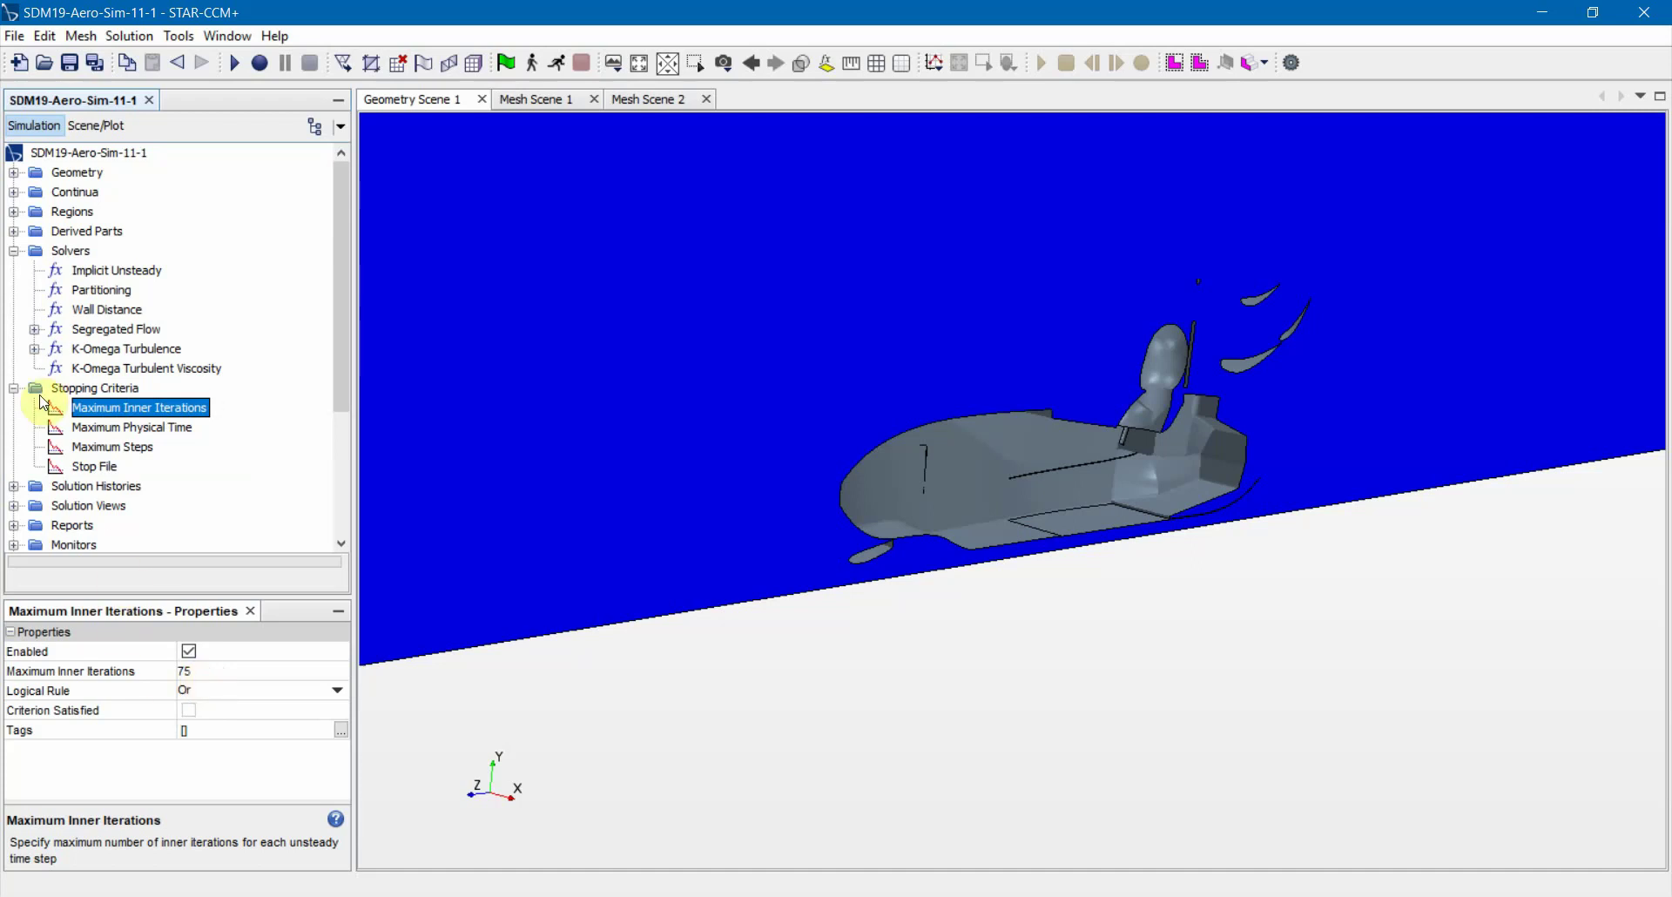
scroll(77, 422, "down", 1)
left_click(87, 408)
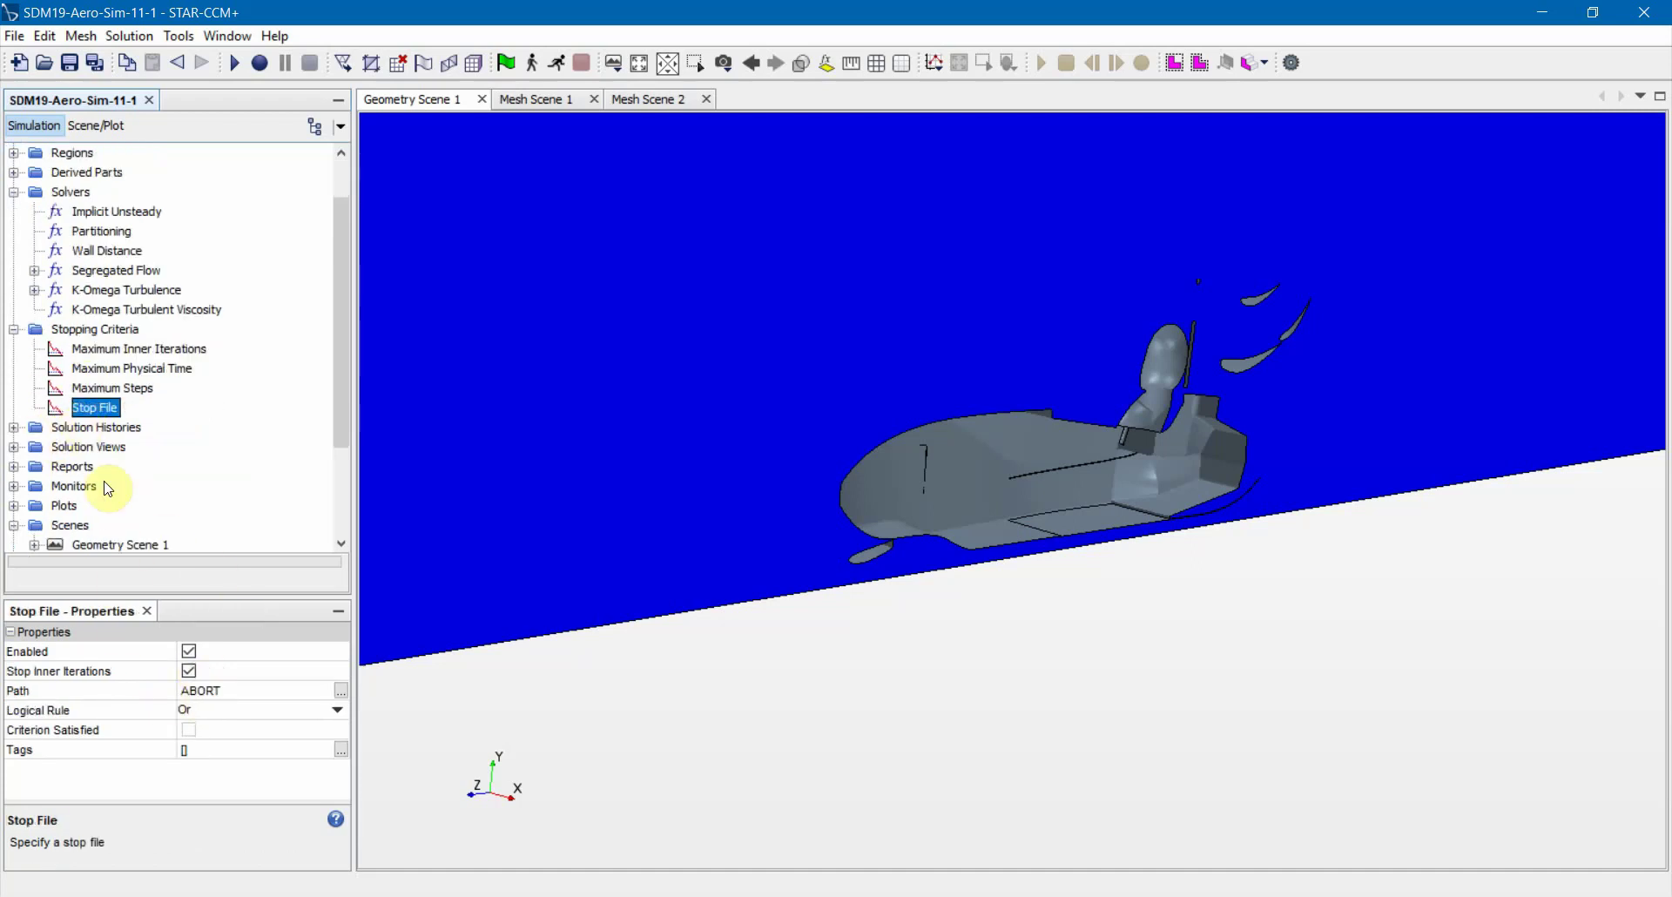
List the solution histories and check how a new history file is created, without saving one
left_click(14, 428)
left_click(75, 431)
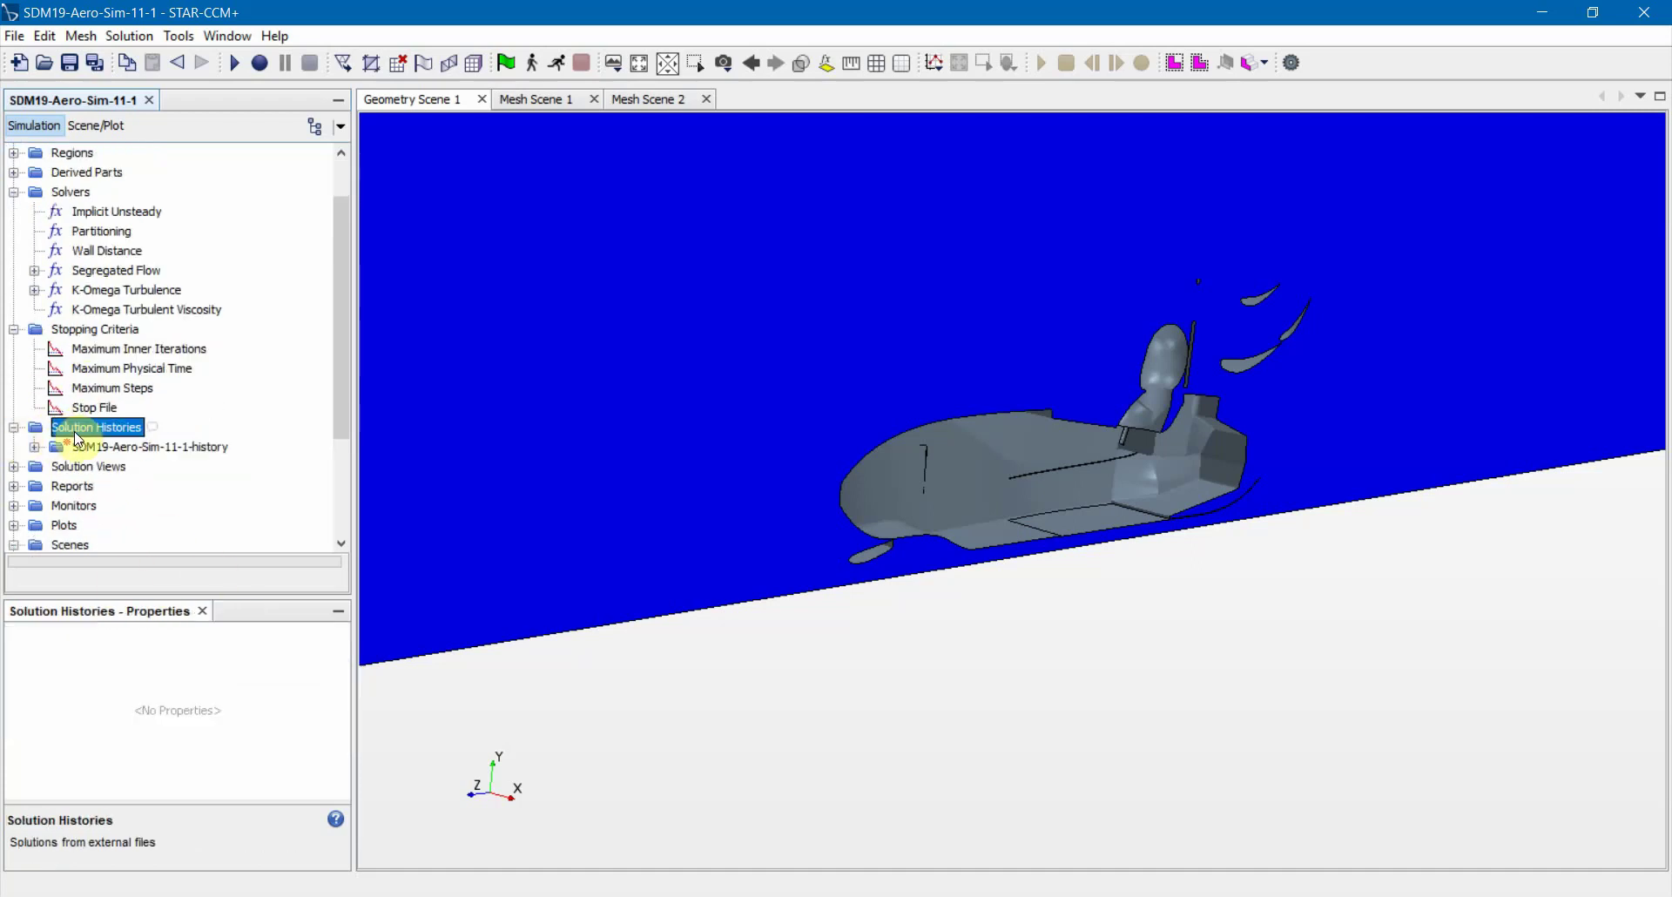
right_click(75, 431)
left_click(91, 446)
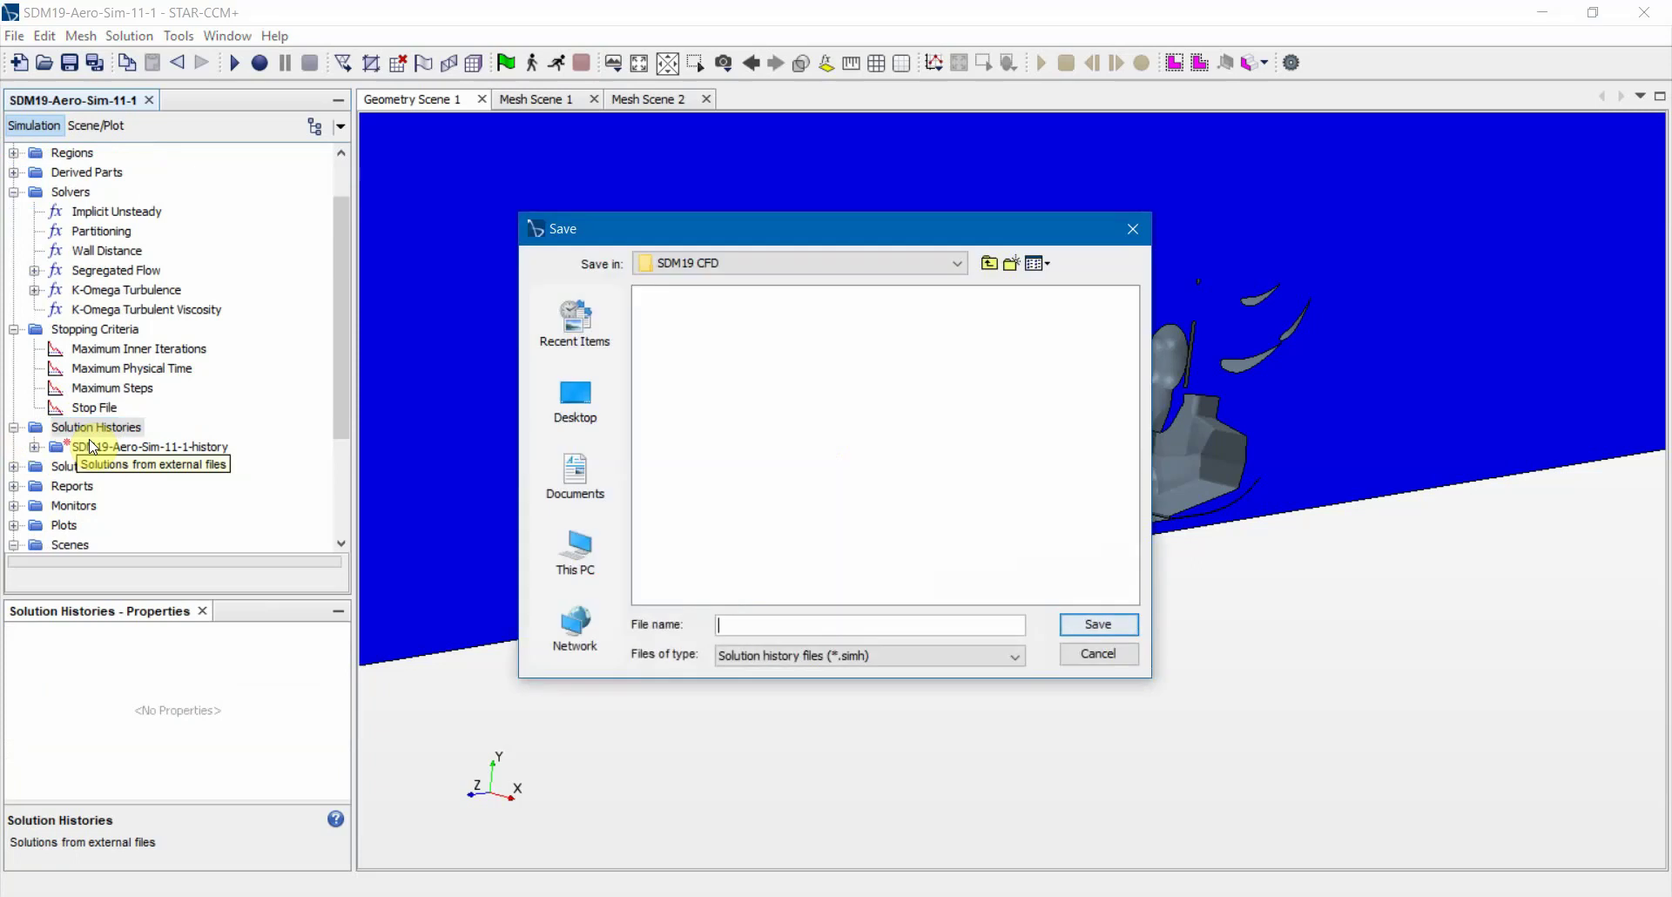
left_click(851, 655)
left_click(813, 625)
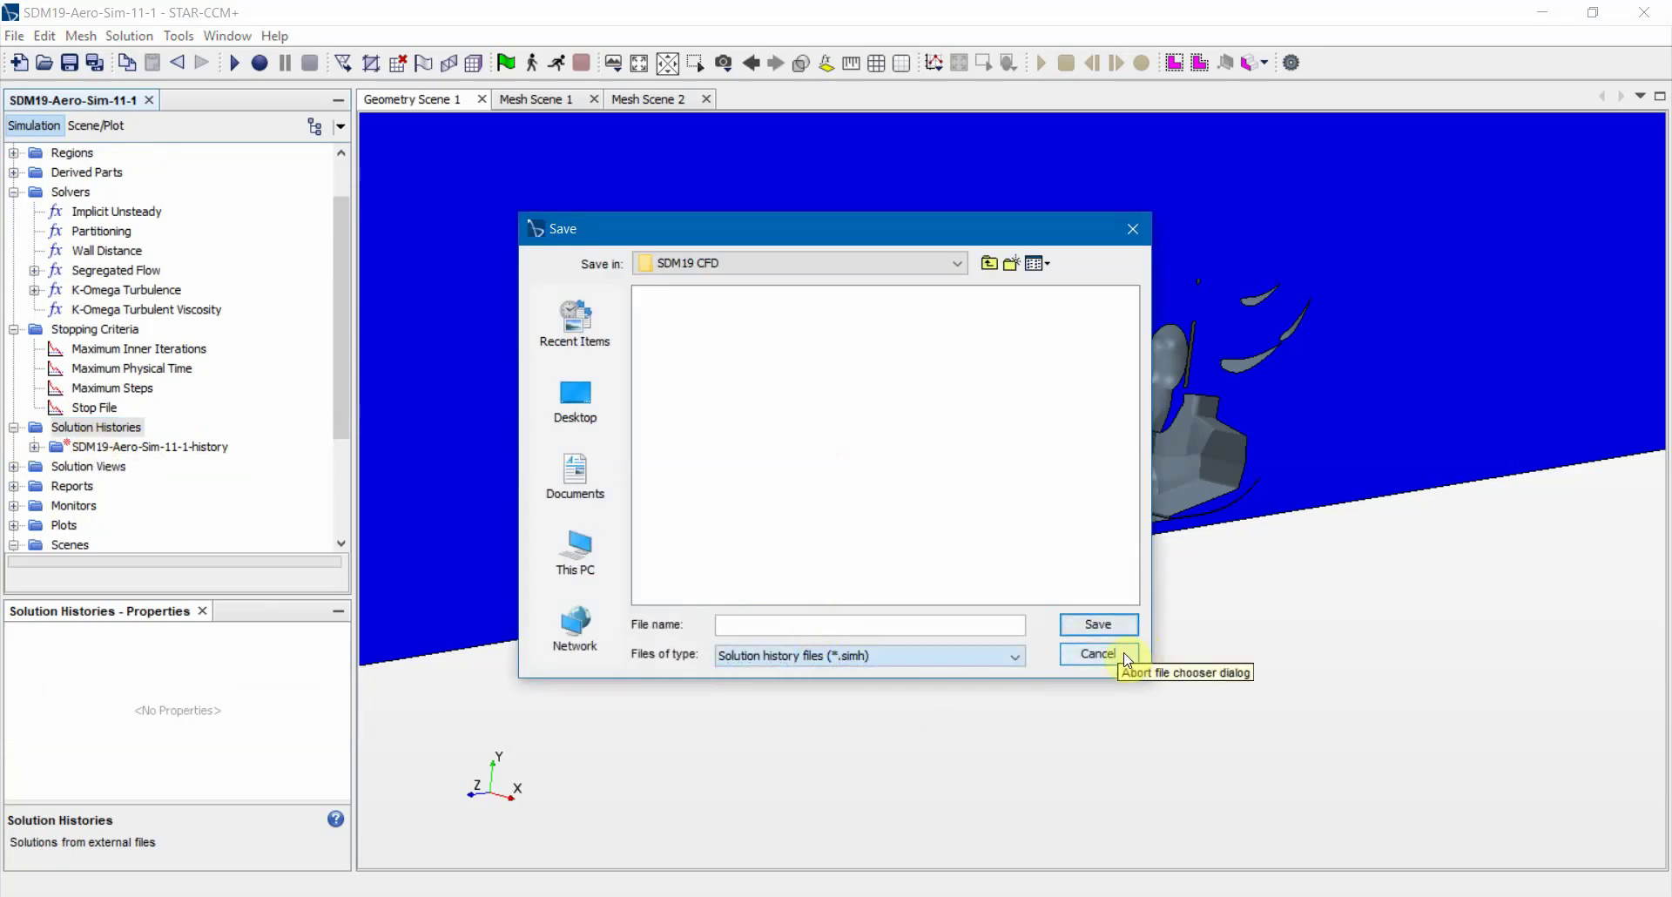
left_click(1099, 655)
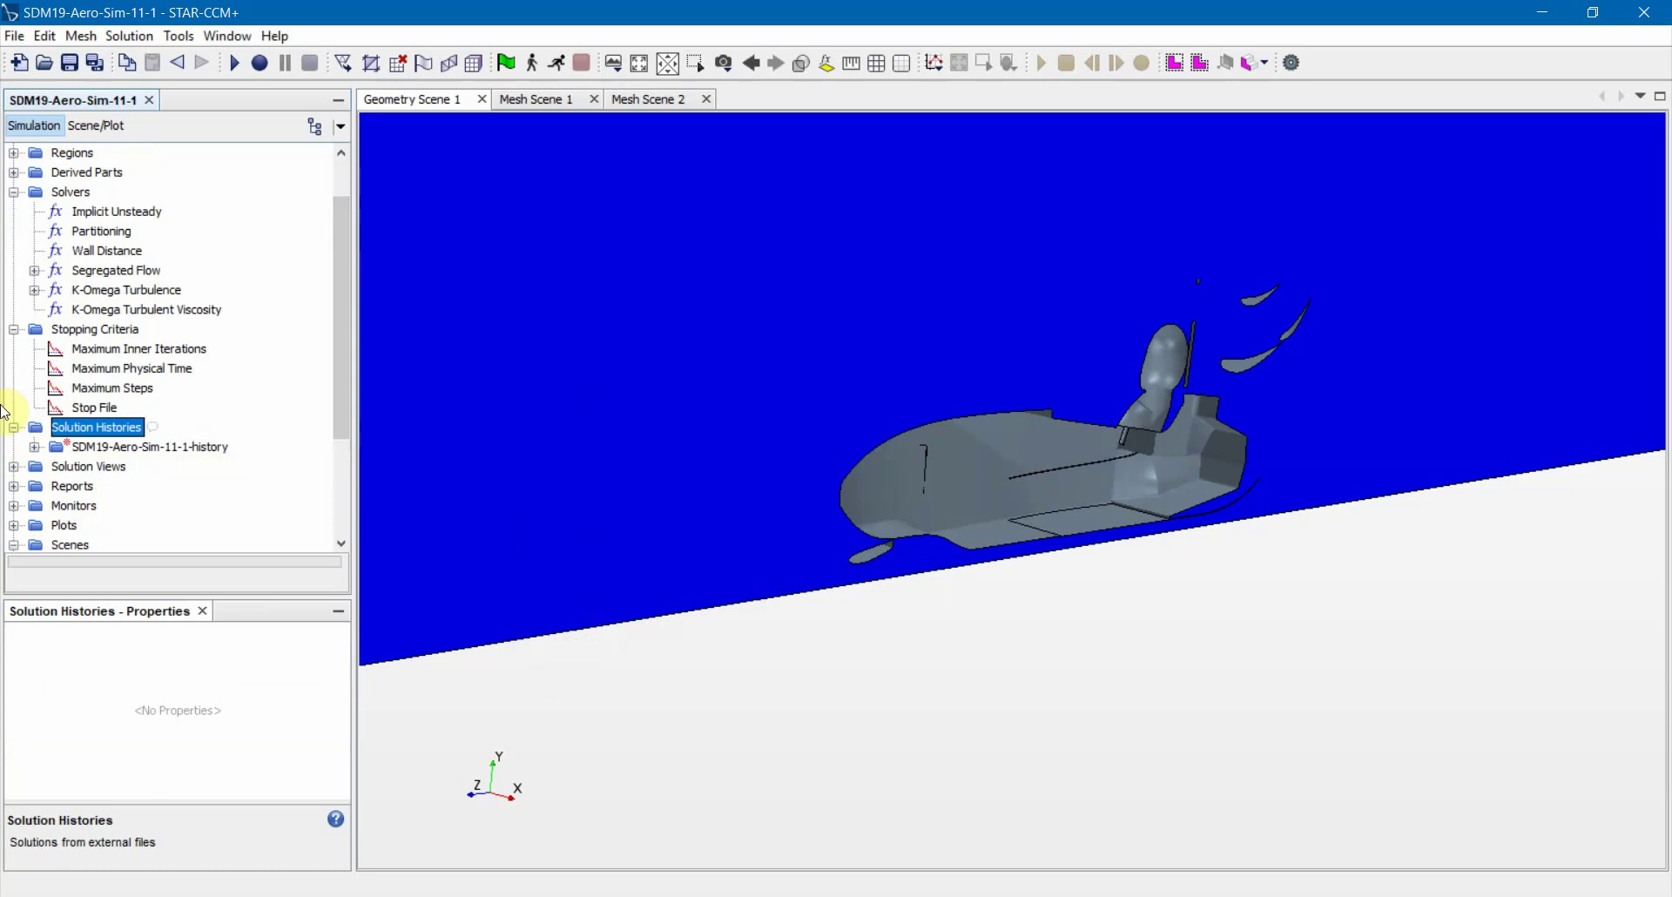
Review the SDM19-Aero-Sim-11-1-history properties and browse the field functions available for saving, without changing the selection
left_click(34, 447)
left_click(98, 448)
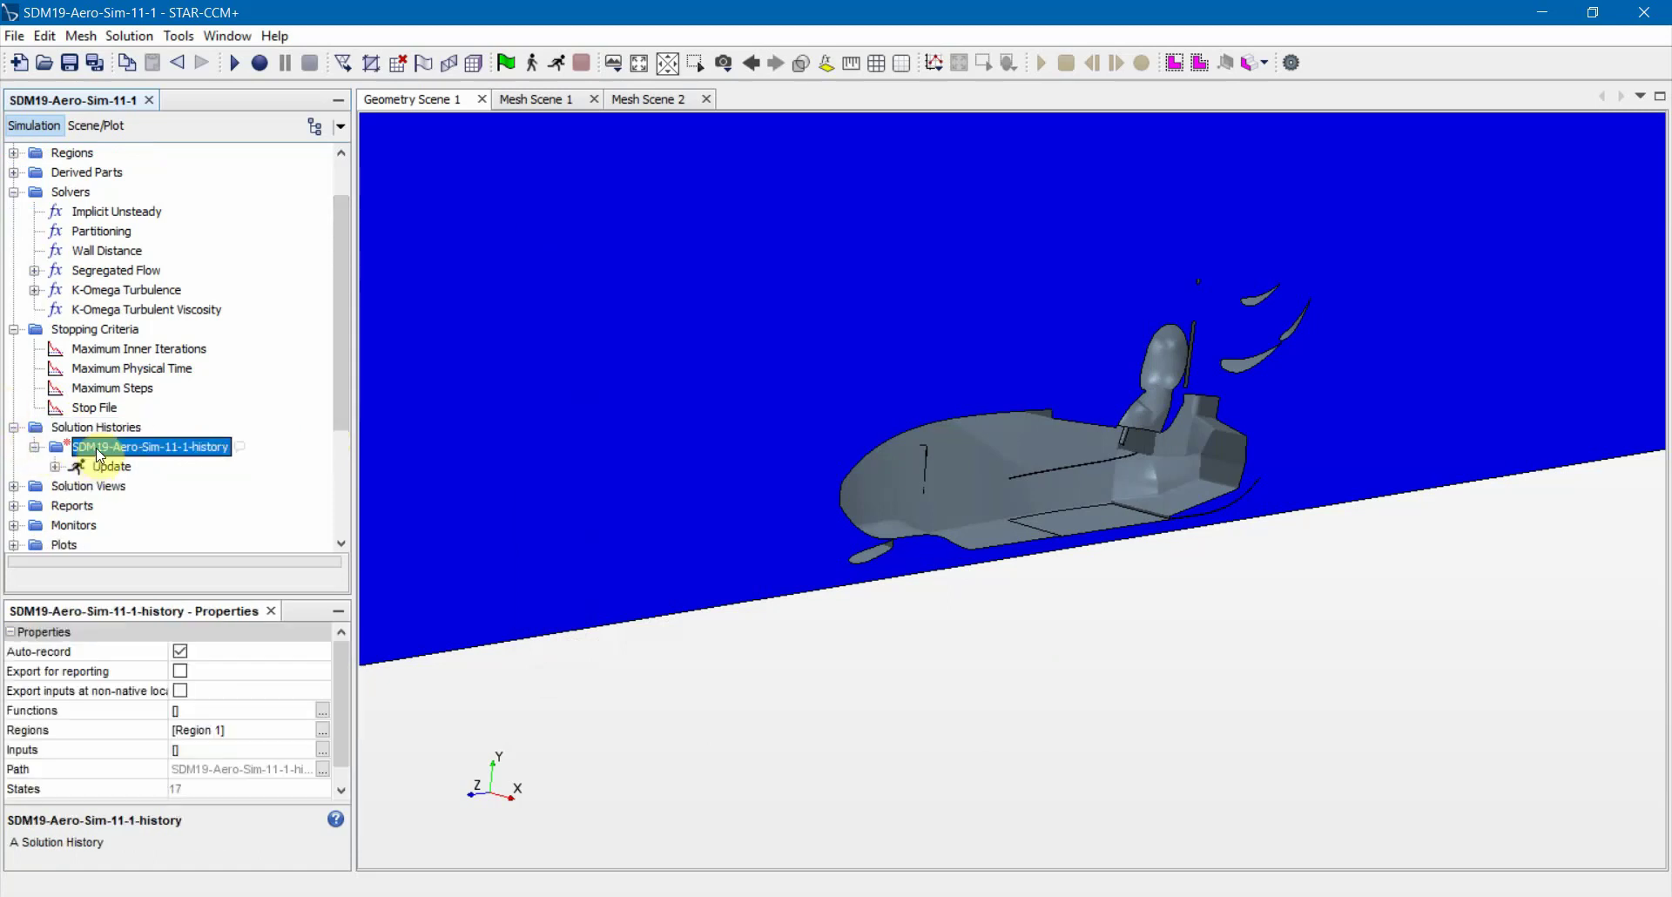
left_click(322, 714)
left_click_drag(781, 366, 780, 467)
left_click(1119, 590)
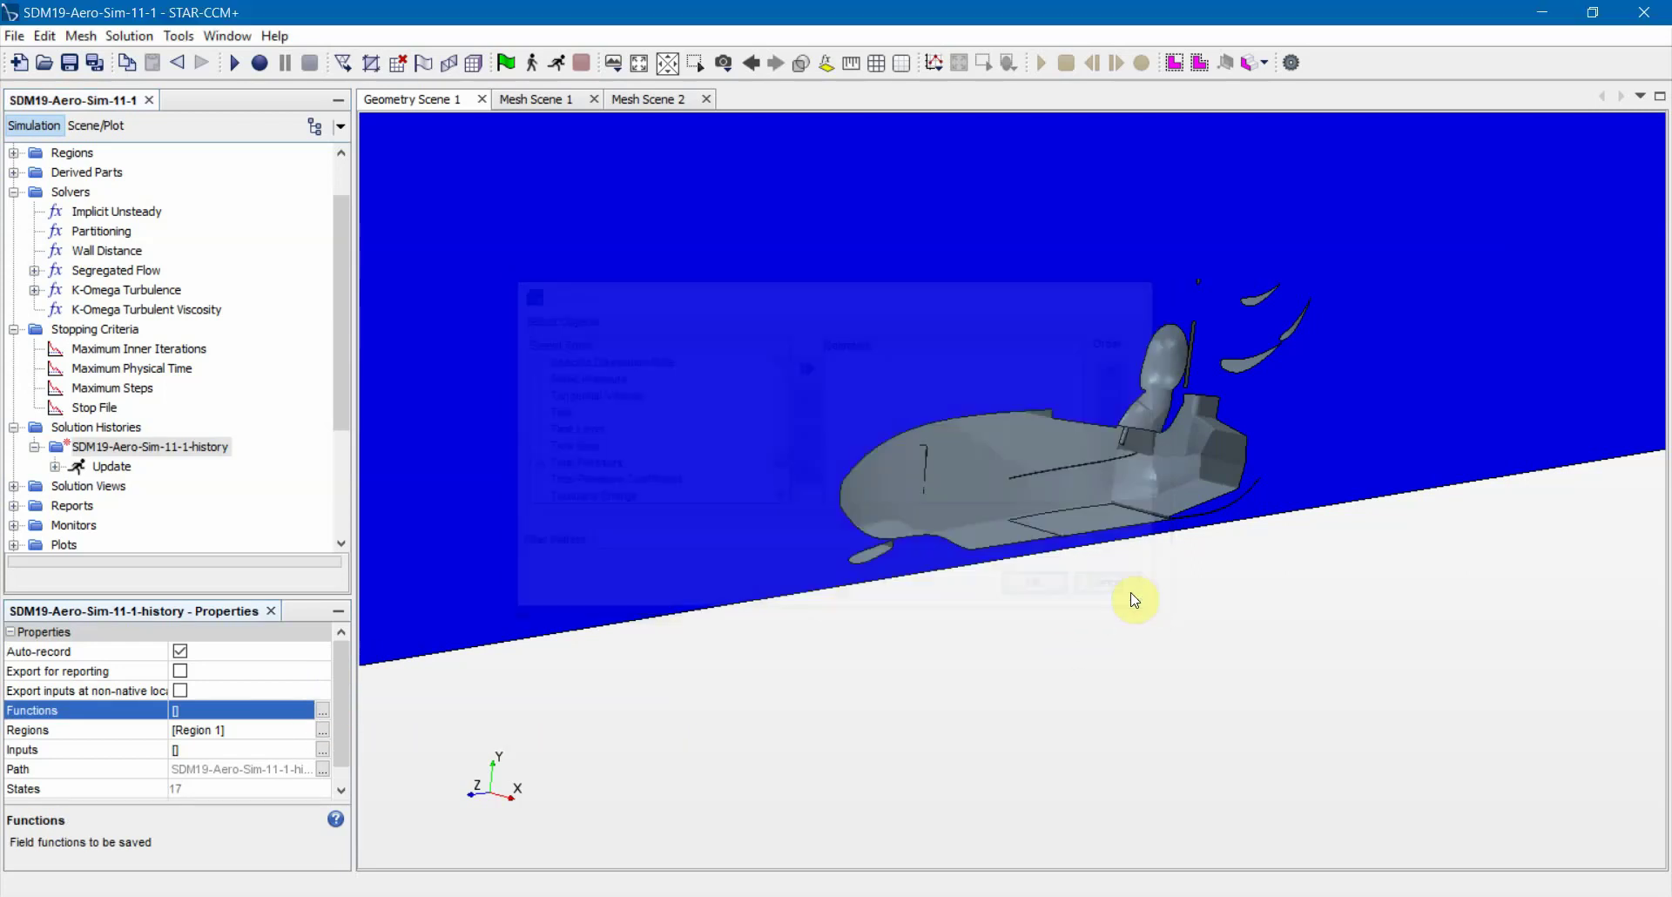
Collapse the Solvers, Stopping Criteria and Solution Histories branches and check the contents of Solution Views
left_click(22, 438)
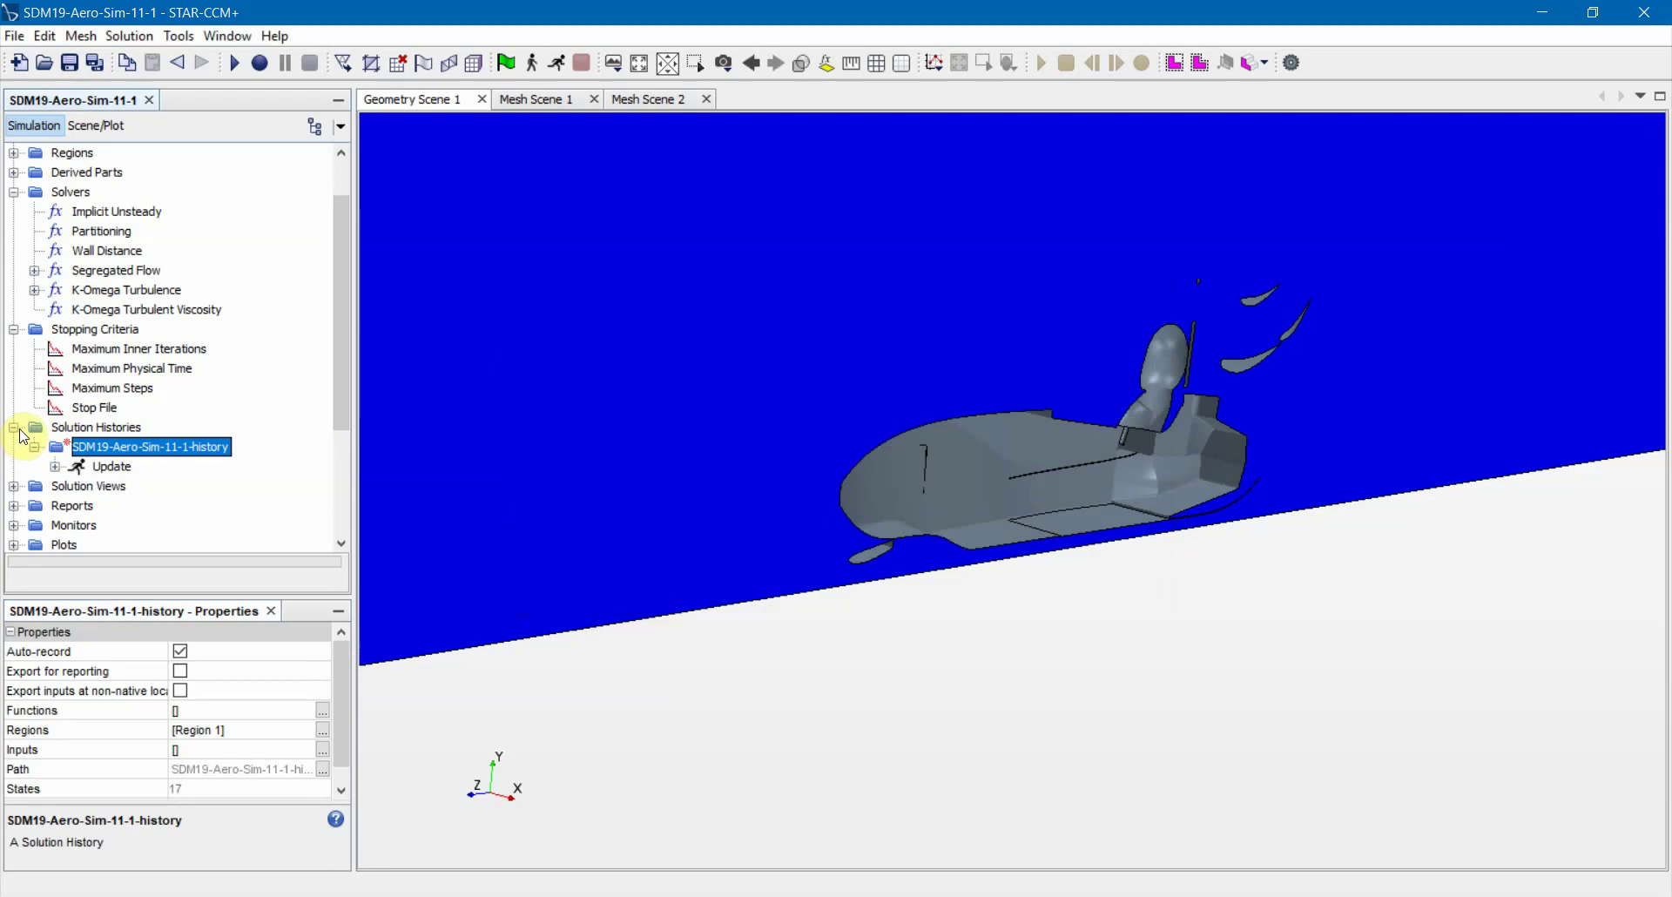
scroll(23, 431, "up", 1)
left_click(13, 251)
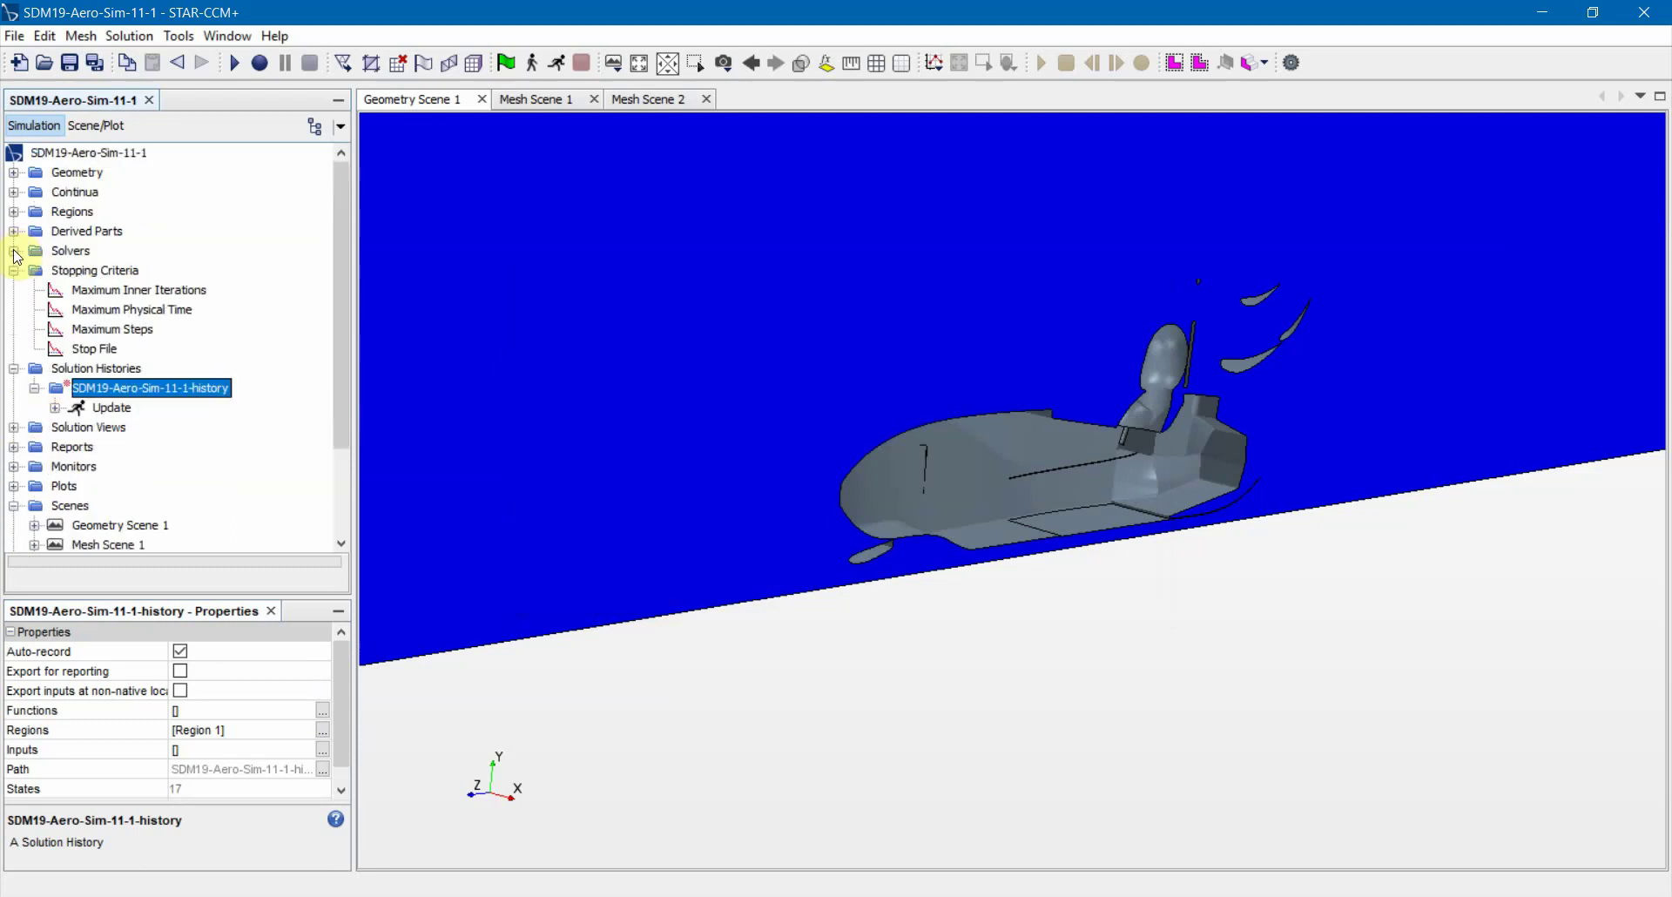
left_click(13, 270)
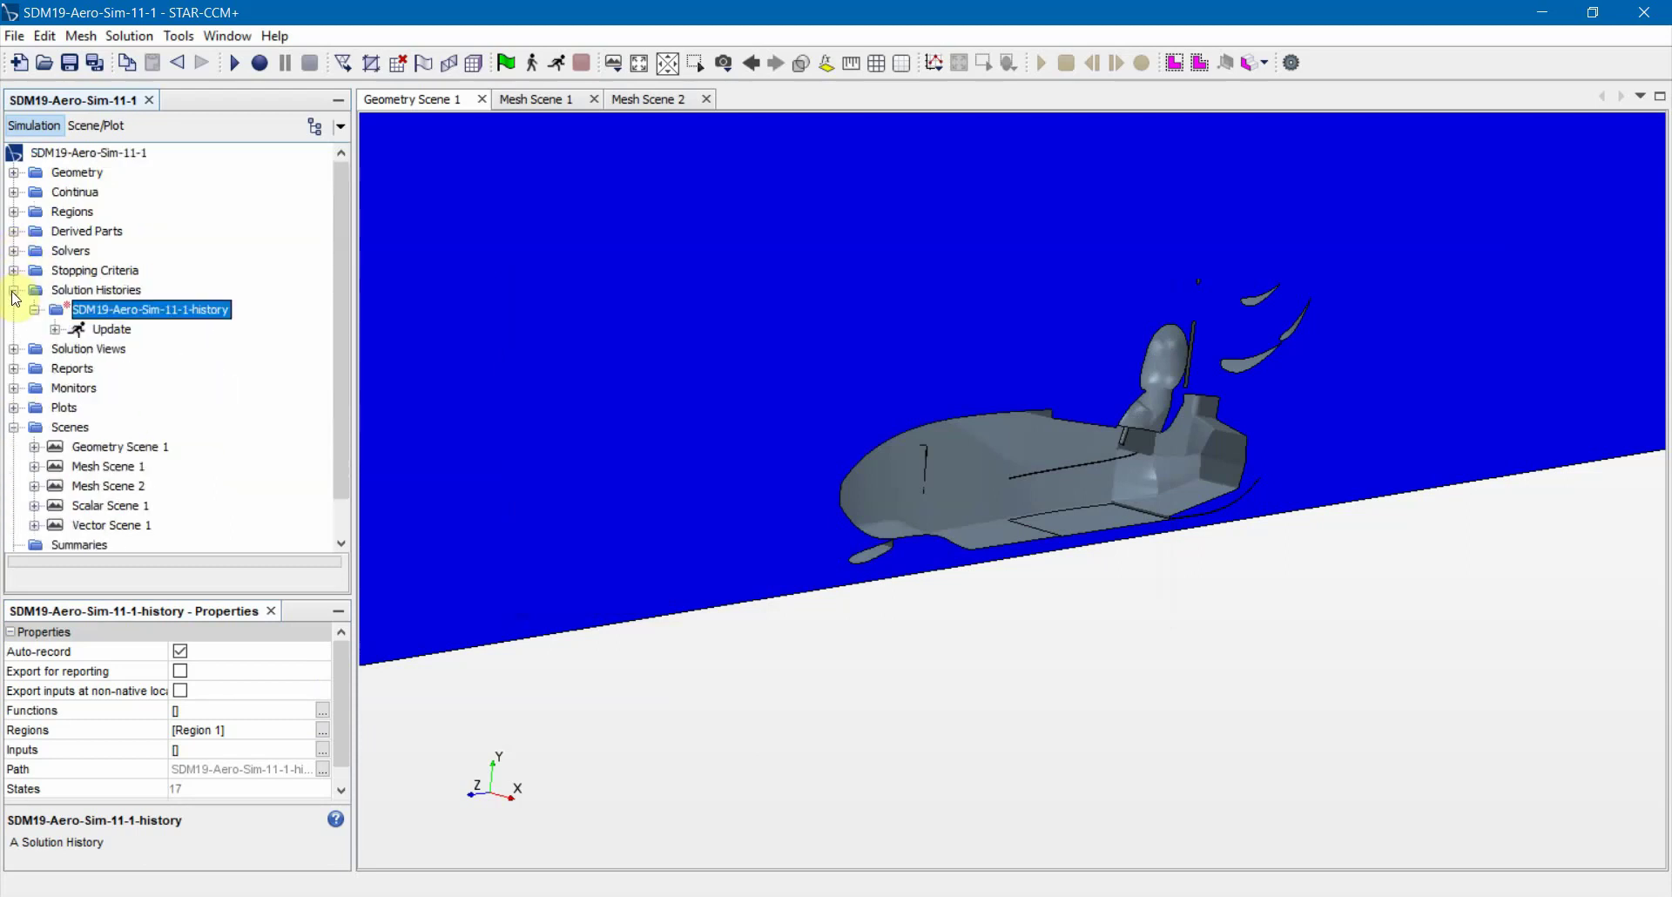
left_click(14, 290)
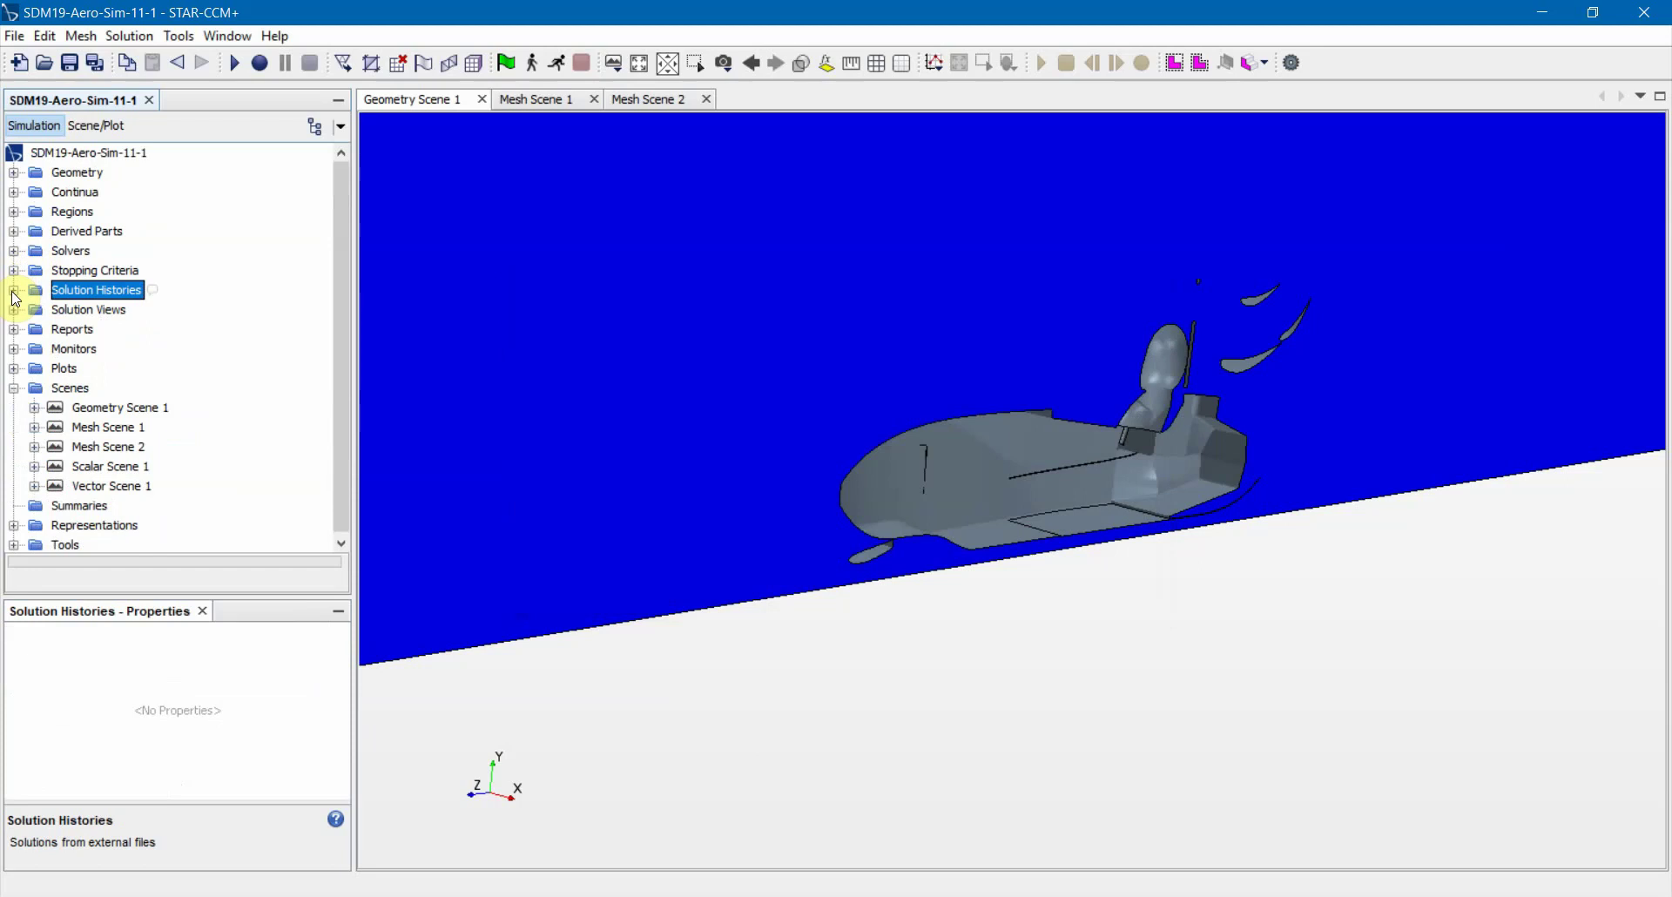
left_click(14, 310)
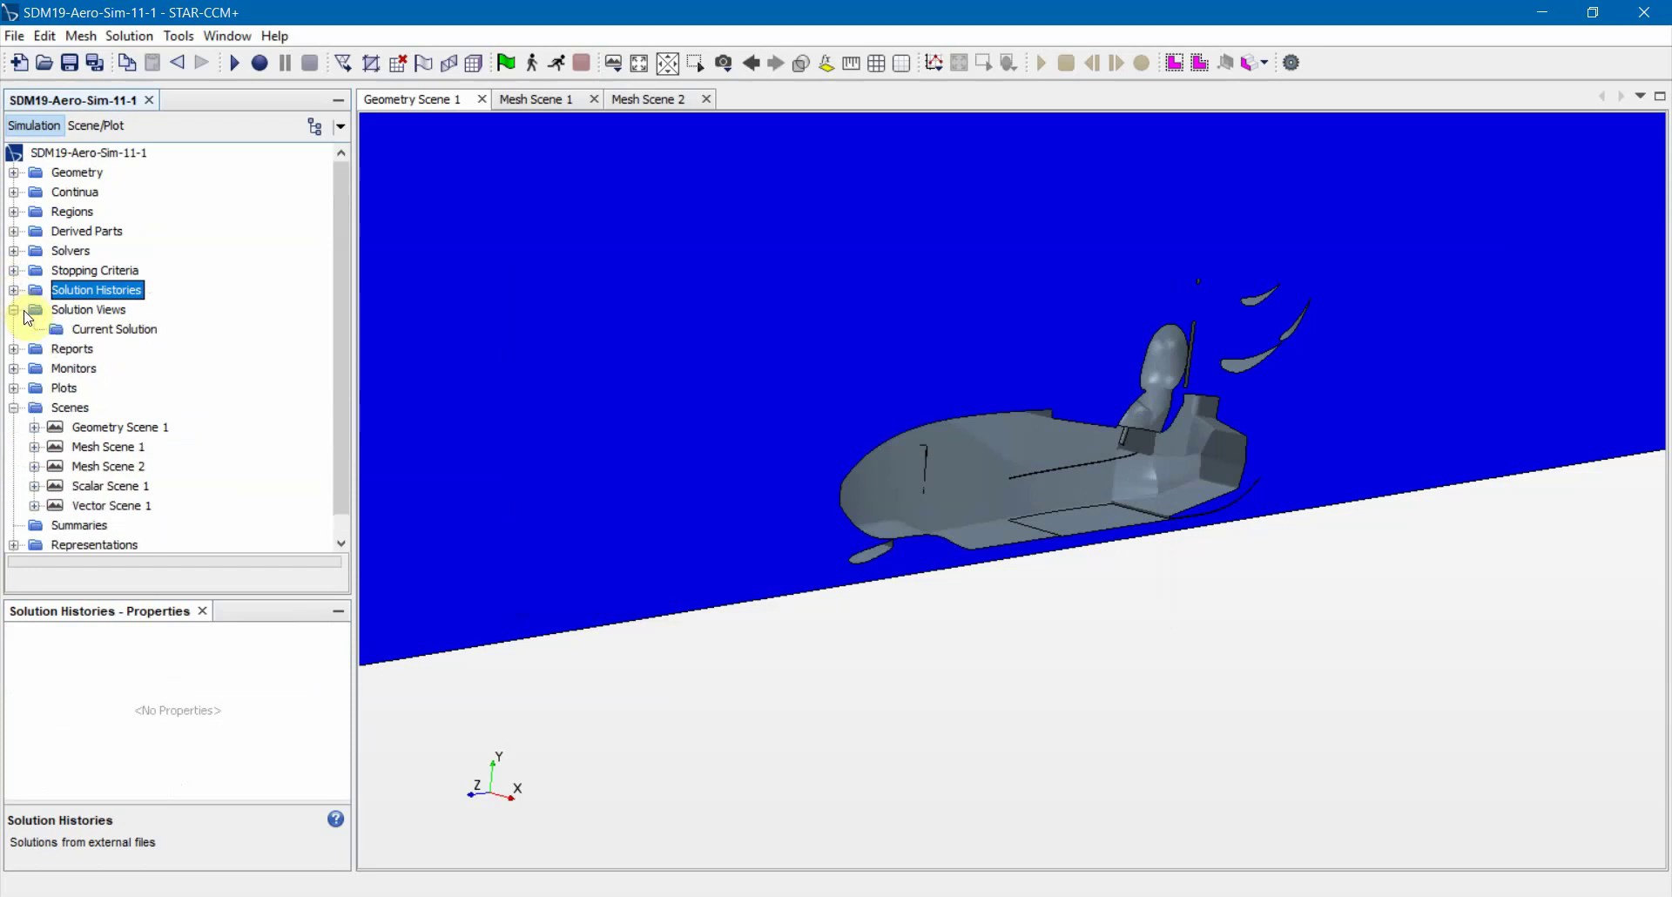
left_click(14, 310)
List the reports and review the properties of Downforce, Drag, Cd and Cl
left_click(14, 329)
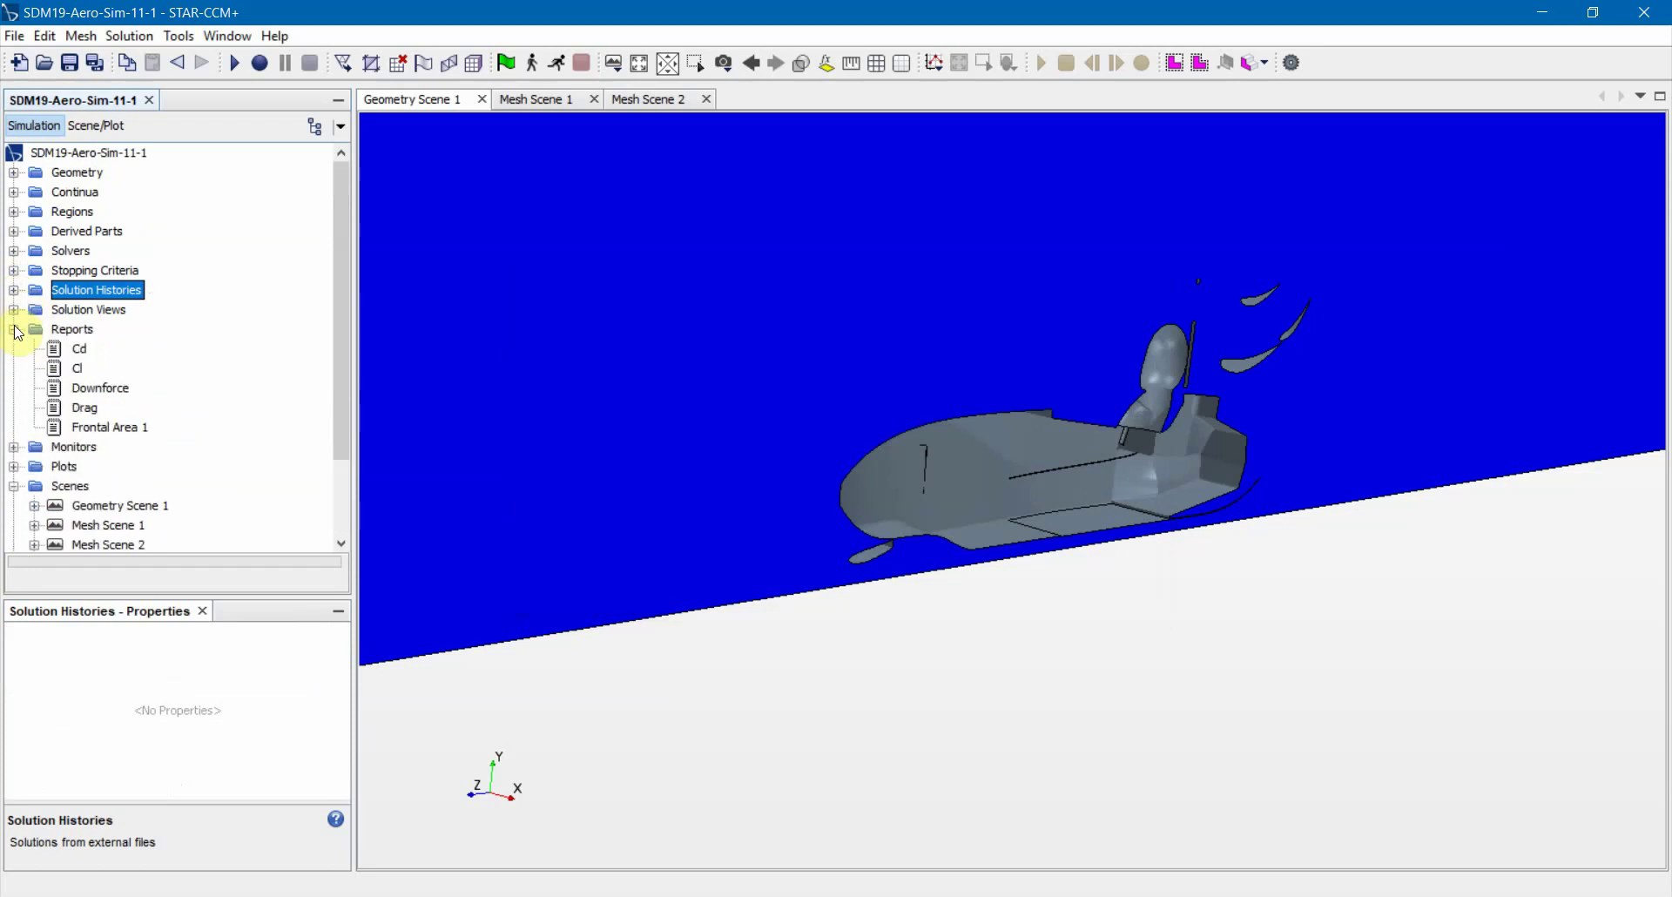
left_click(86, 390)
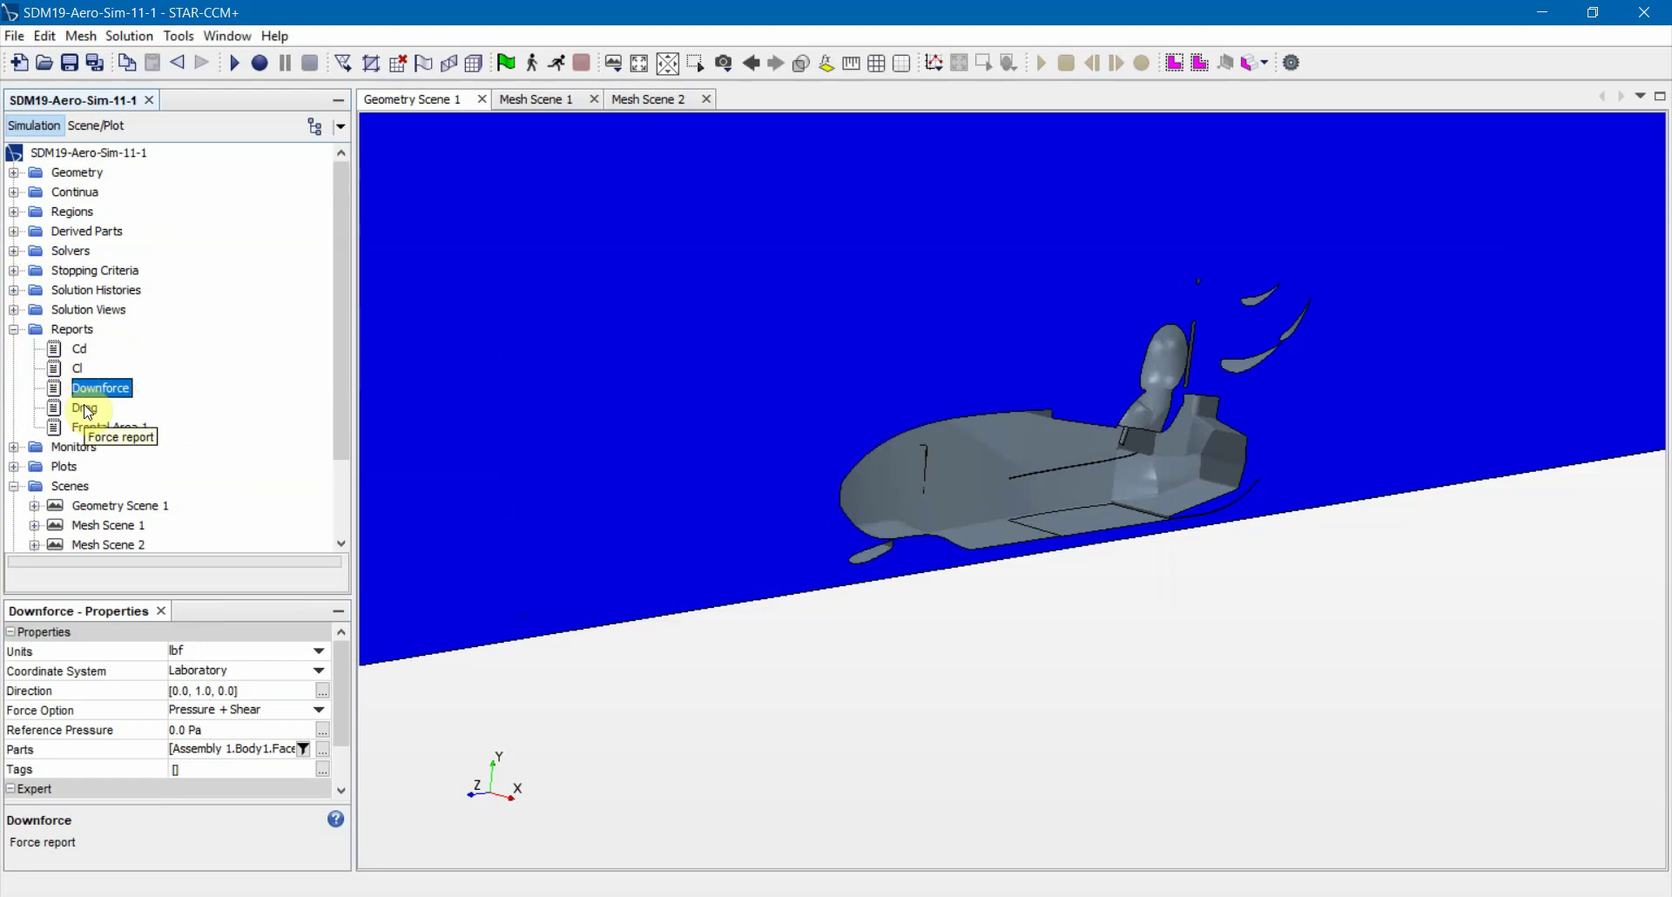
left_click(85, 409)
left_click(89, 391)
left_click(79, 348)
left_click(78, 367)
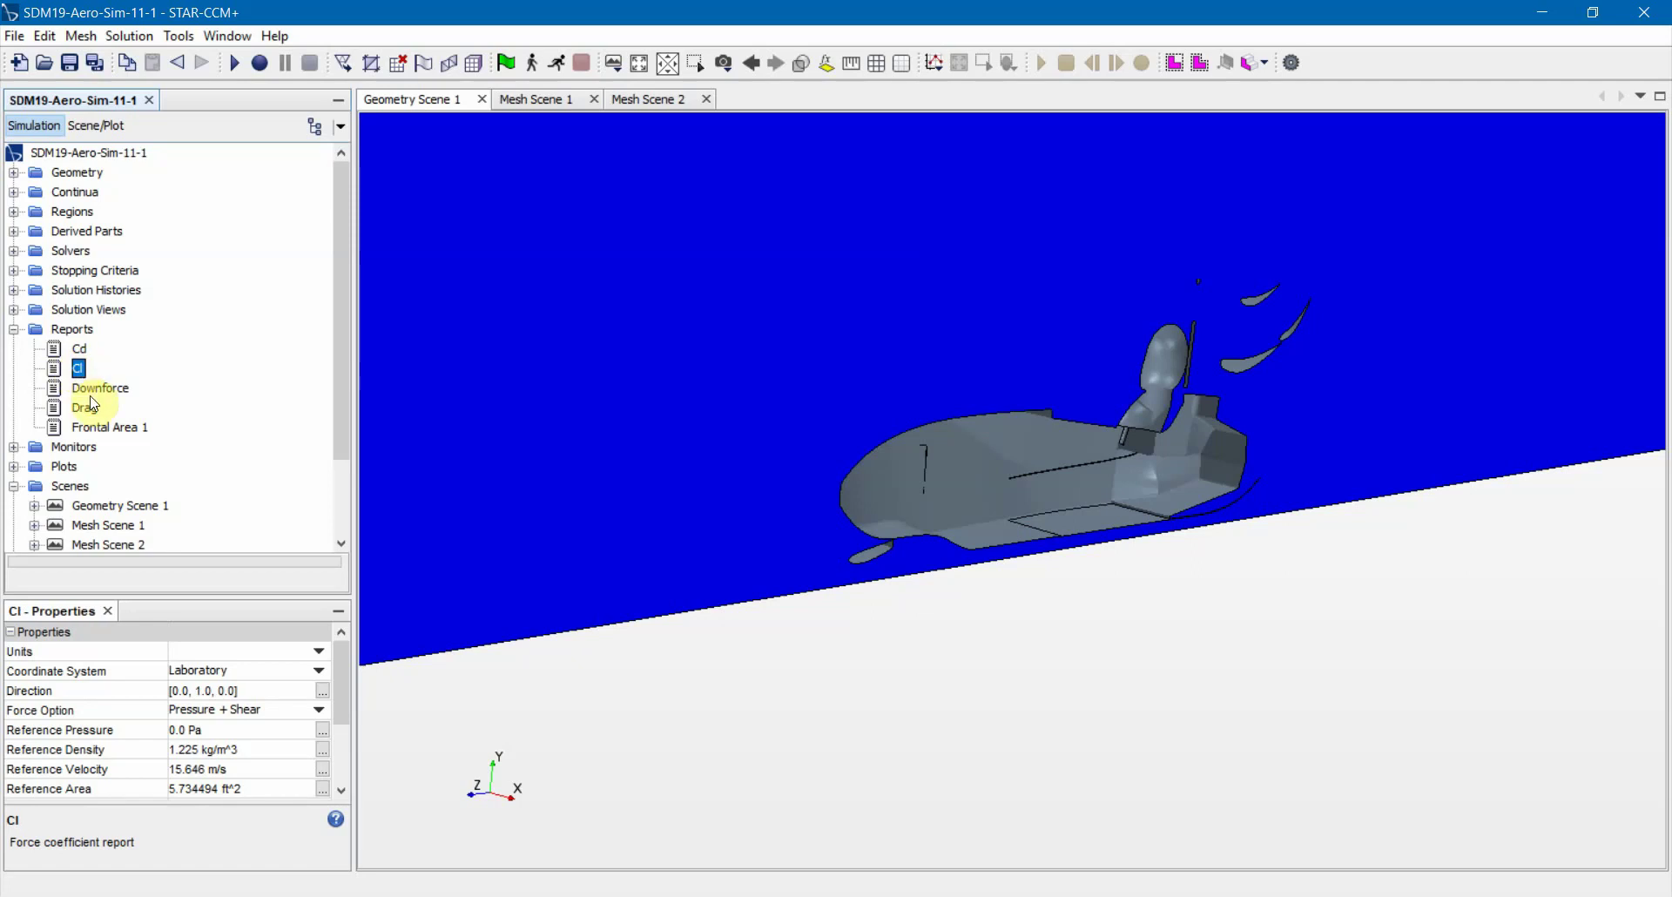
Browse the available types for a new report, including Force, without creating one
left_click(72, 329)
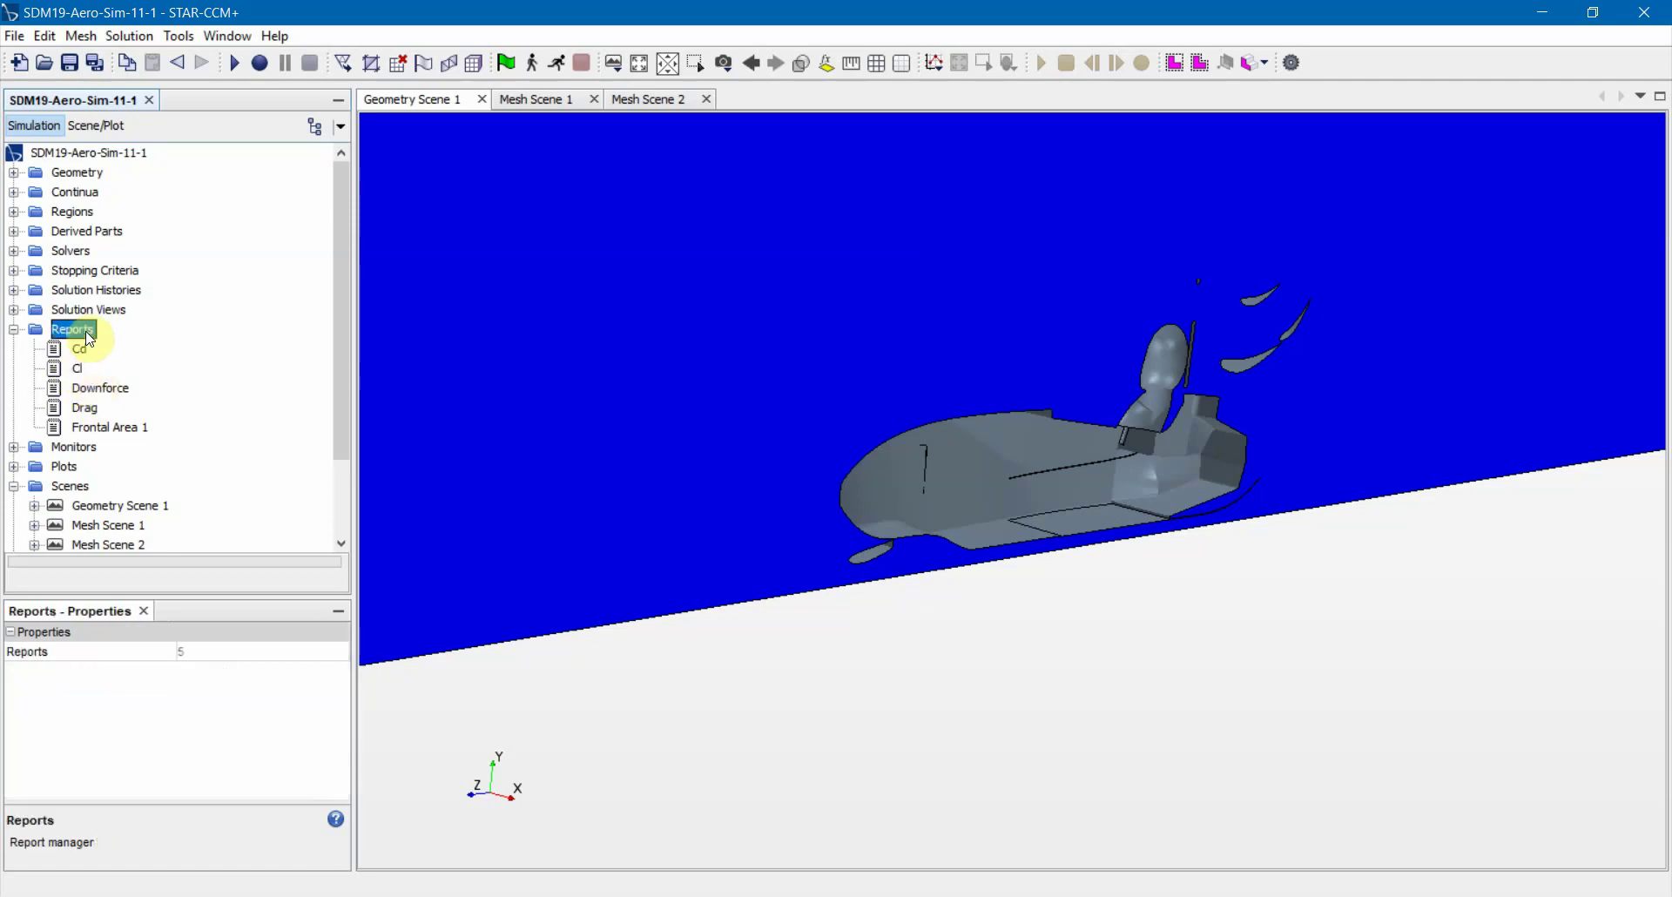
right_click(72, 329)
mouse_move(152, 347)
mouse_move(437, 357)
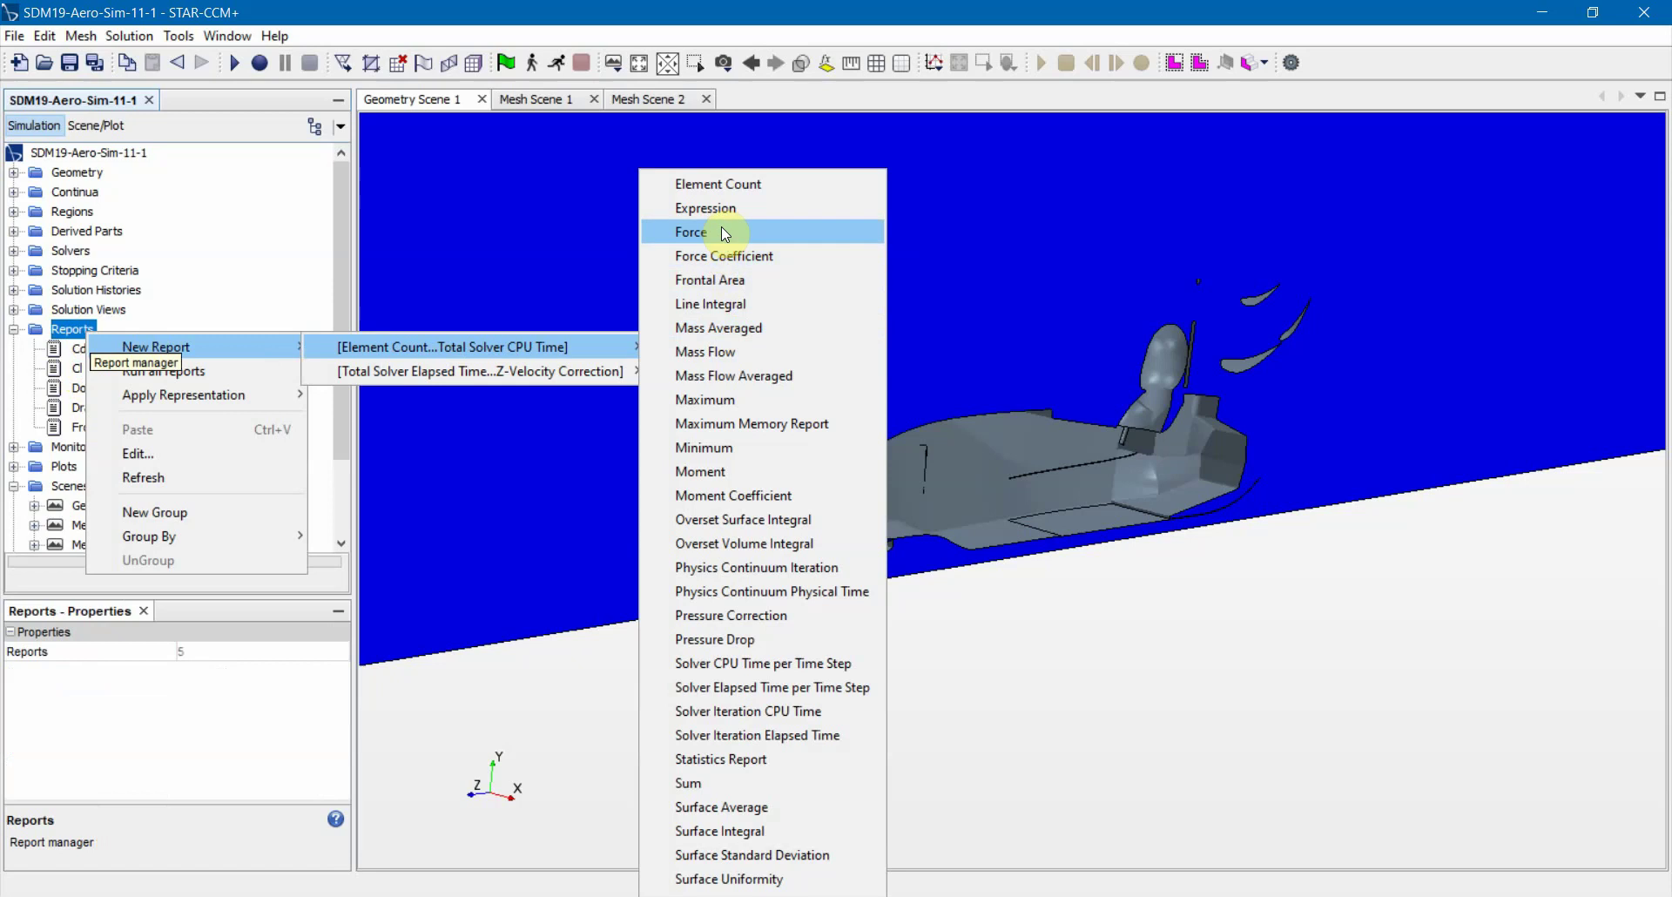
left_click(41, 331)
Compare the Downforce and Drag report directions with the car's orientation in the geometry scene
left_click(96, 387)
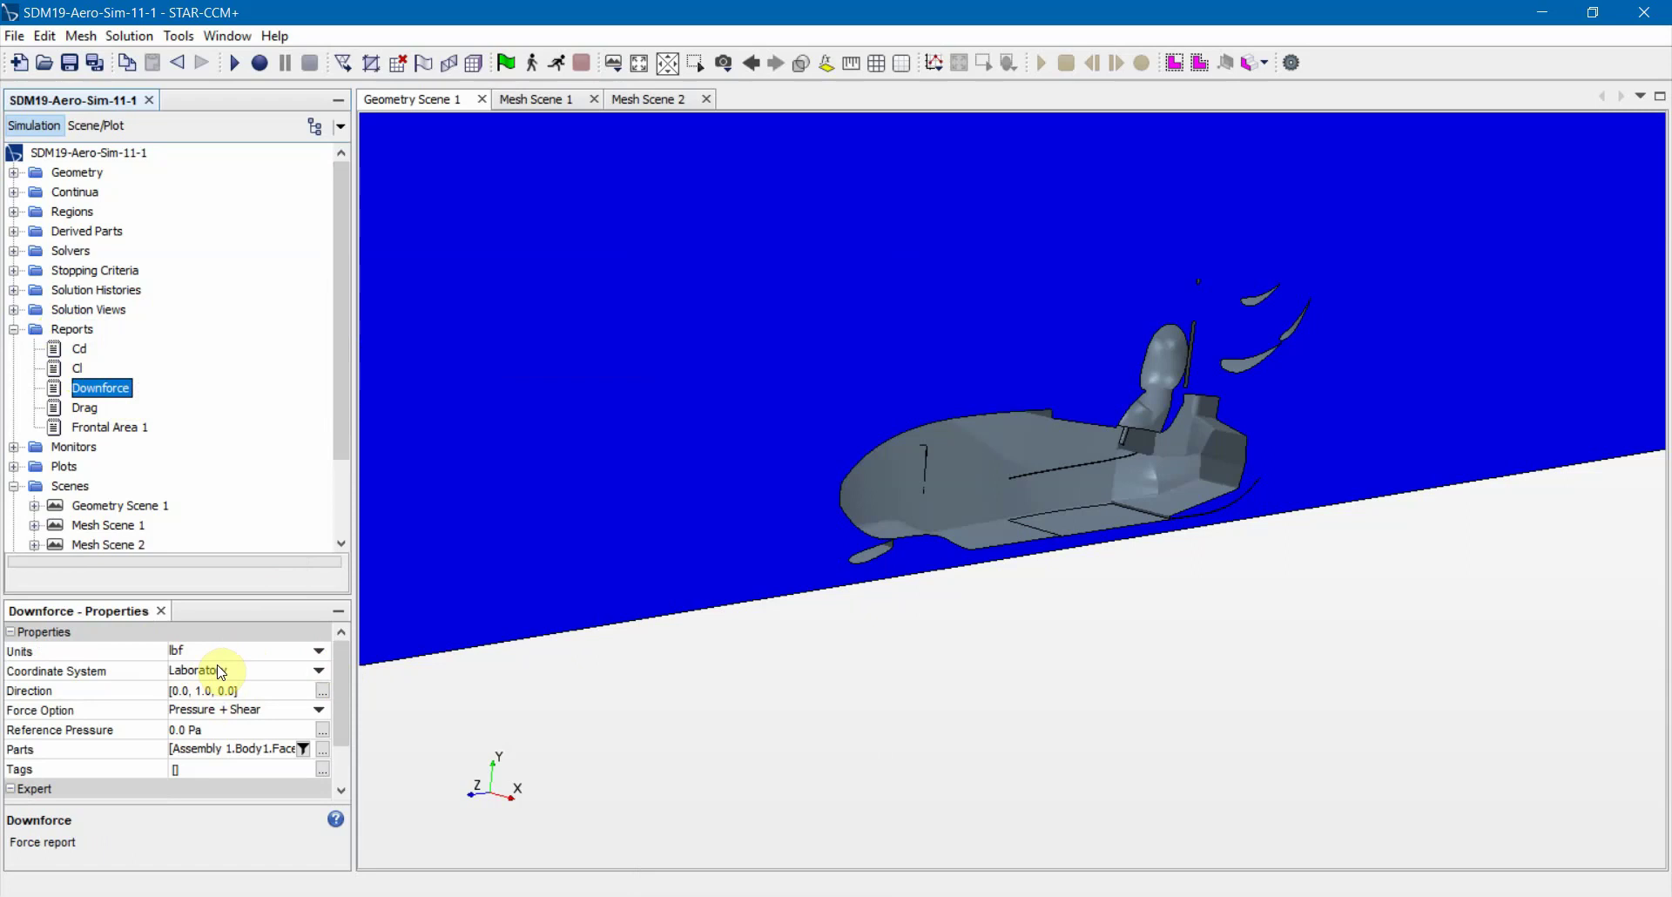
left_click(779, 518)
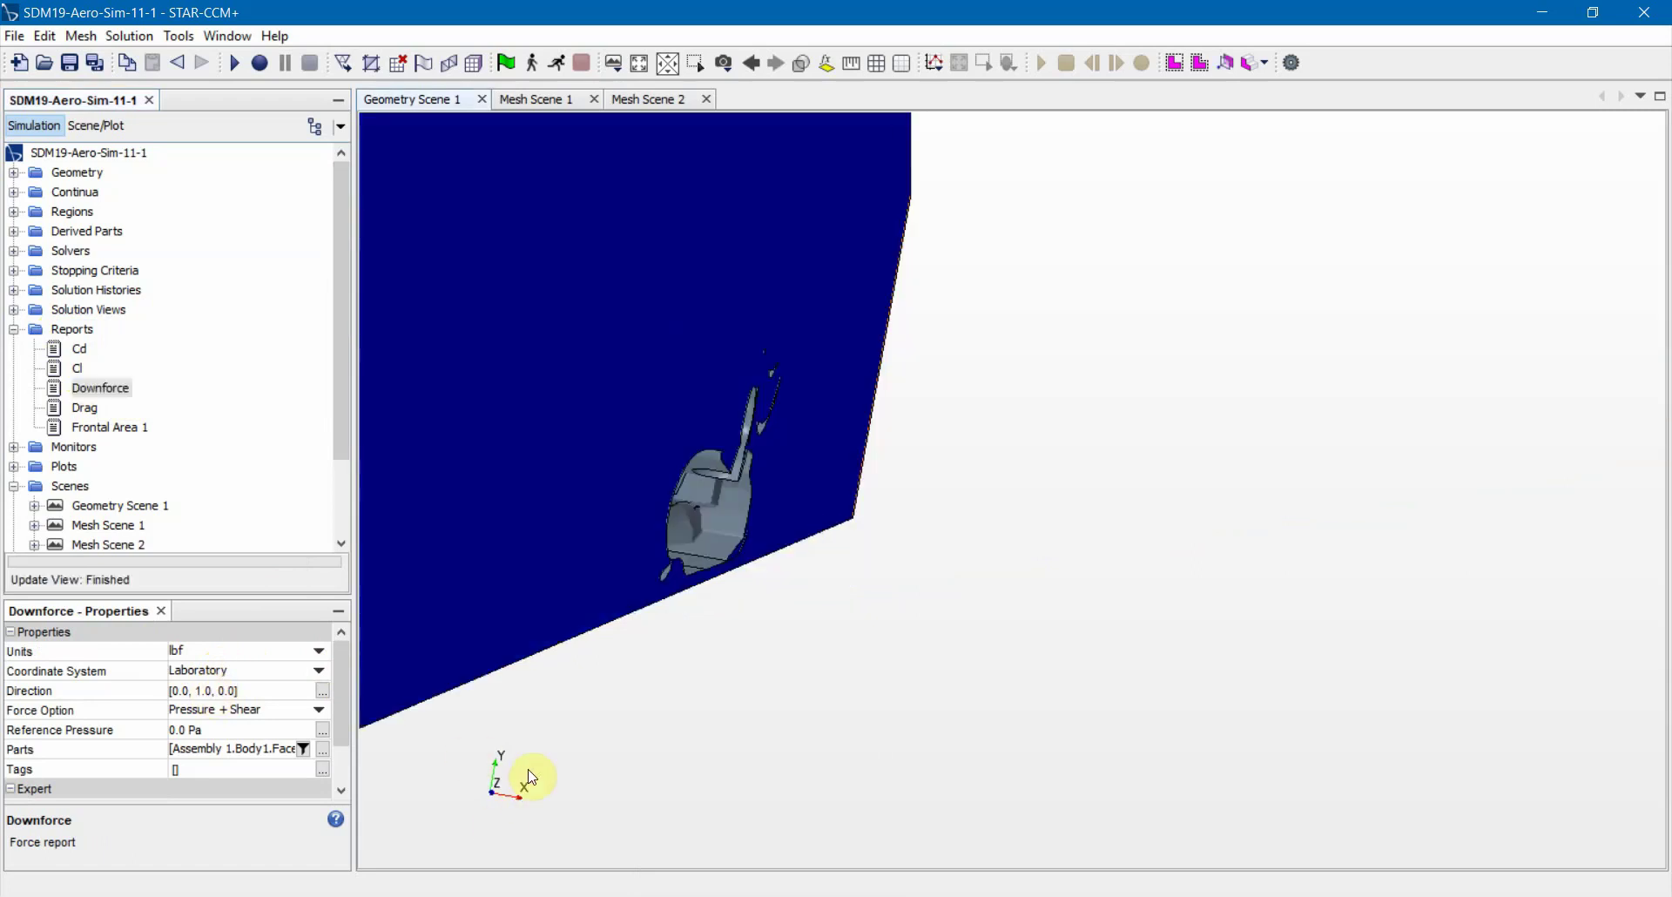
left_click_drag(562, 474, 467, 558)
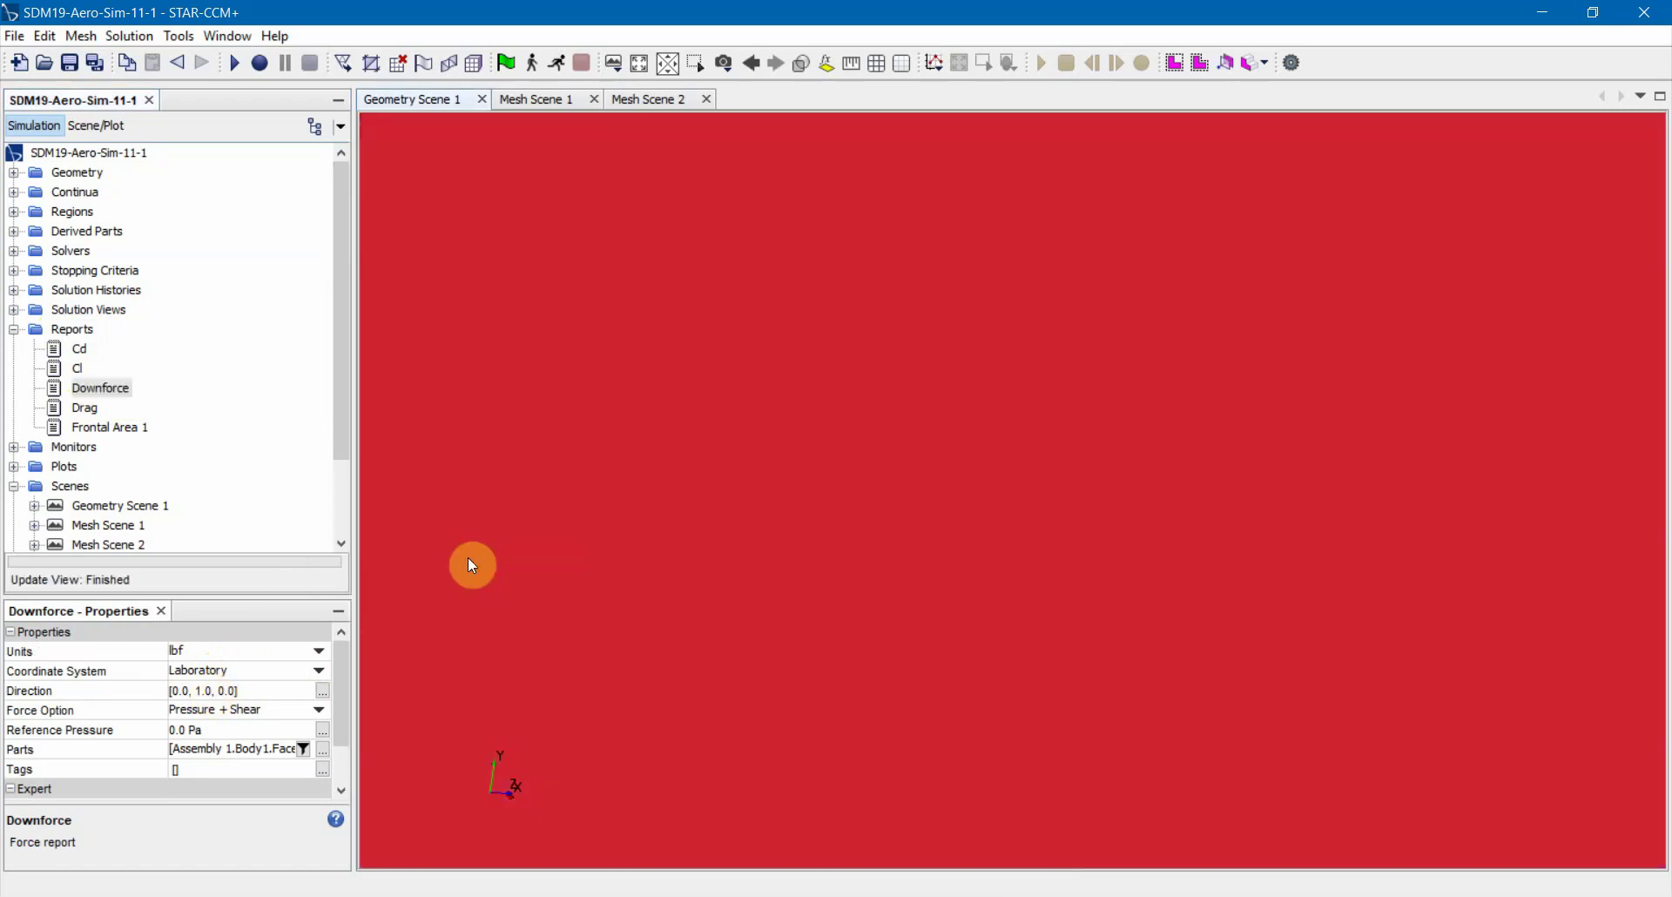
mouse_move(690, 627)
left_mouse_down()
mouse_move(560, 620)
mouse_move(670, 609)
left_mouse_up()
left_click_drag(538, 529, 743, 560)
left_click(102, 406)
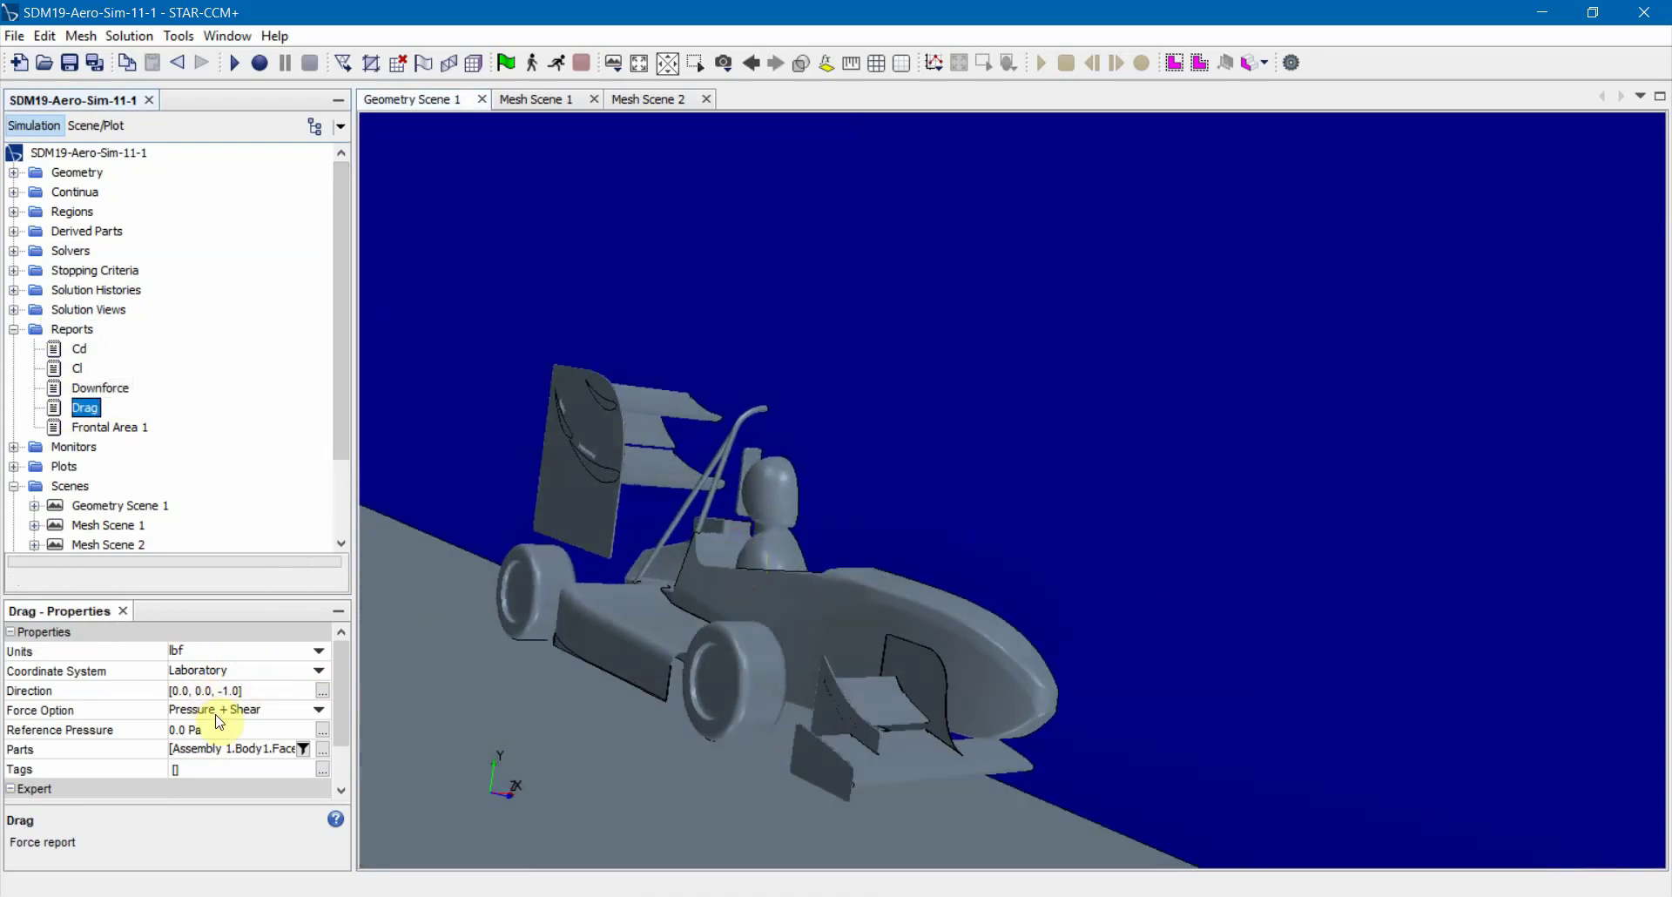
scroll(239, 731, "down", 3)
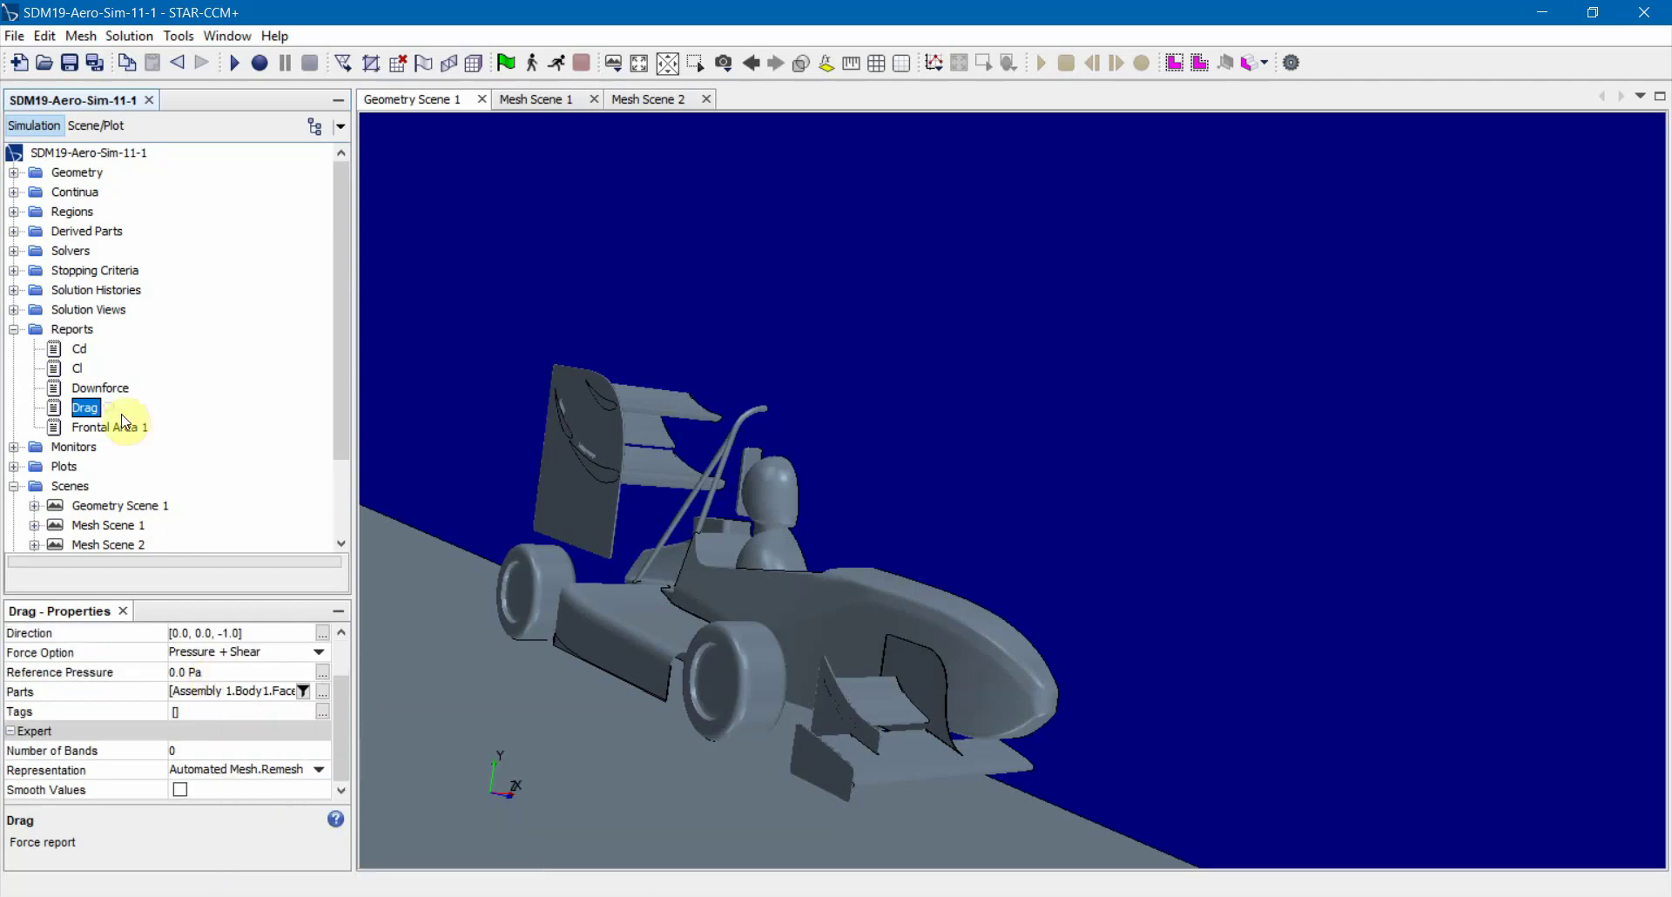
Review which Body2 surfaces are included in the Downforce report's parts, leaving the selection as it is
left_click(91, 388)
left_click(323, 750)
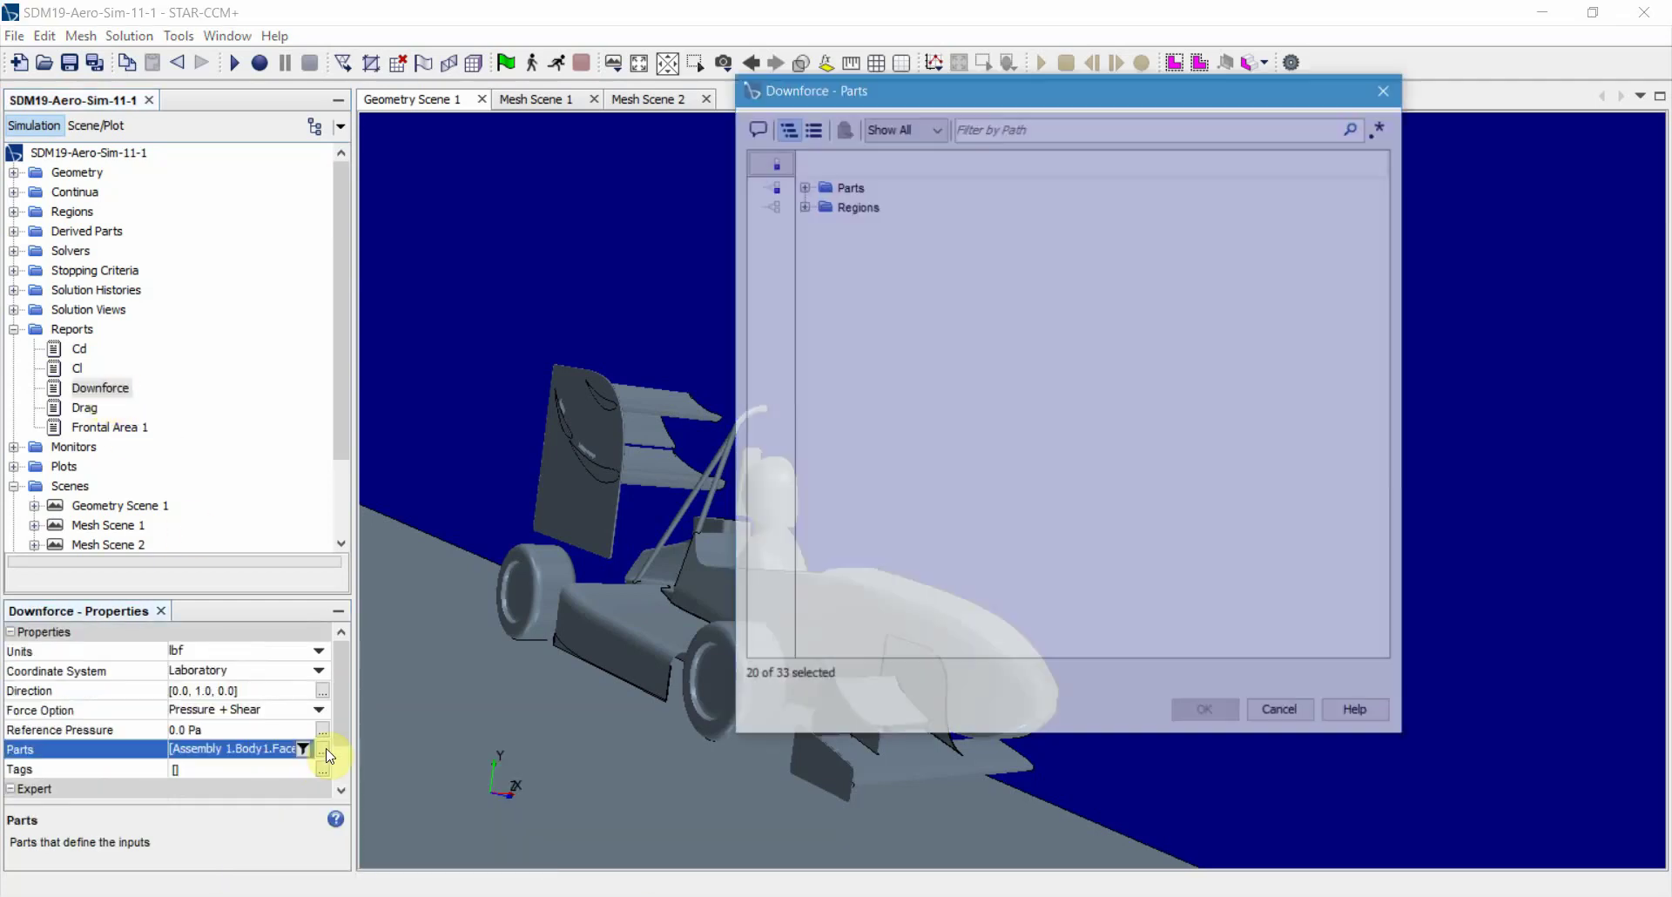
left_click(802, 186)
left_click(822, 205)
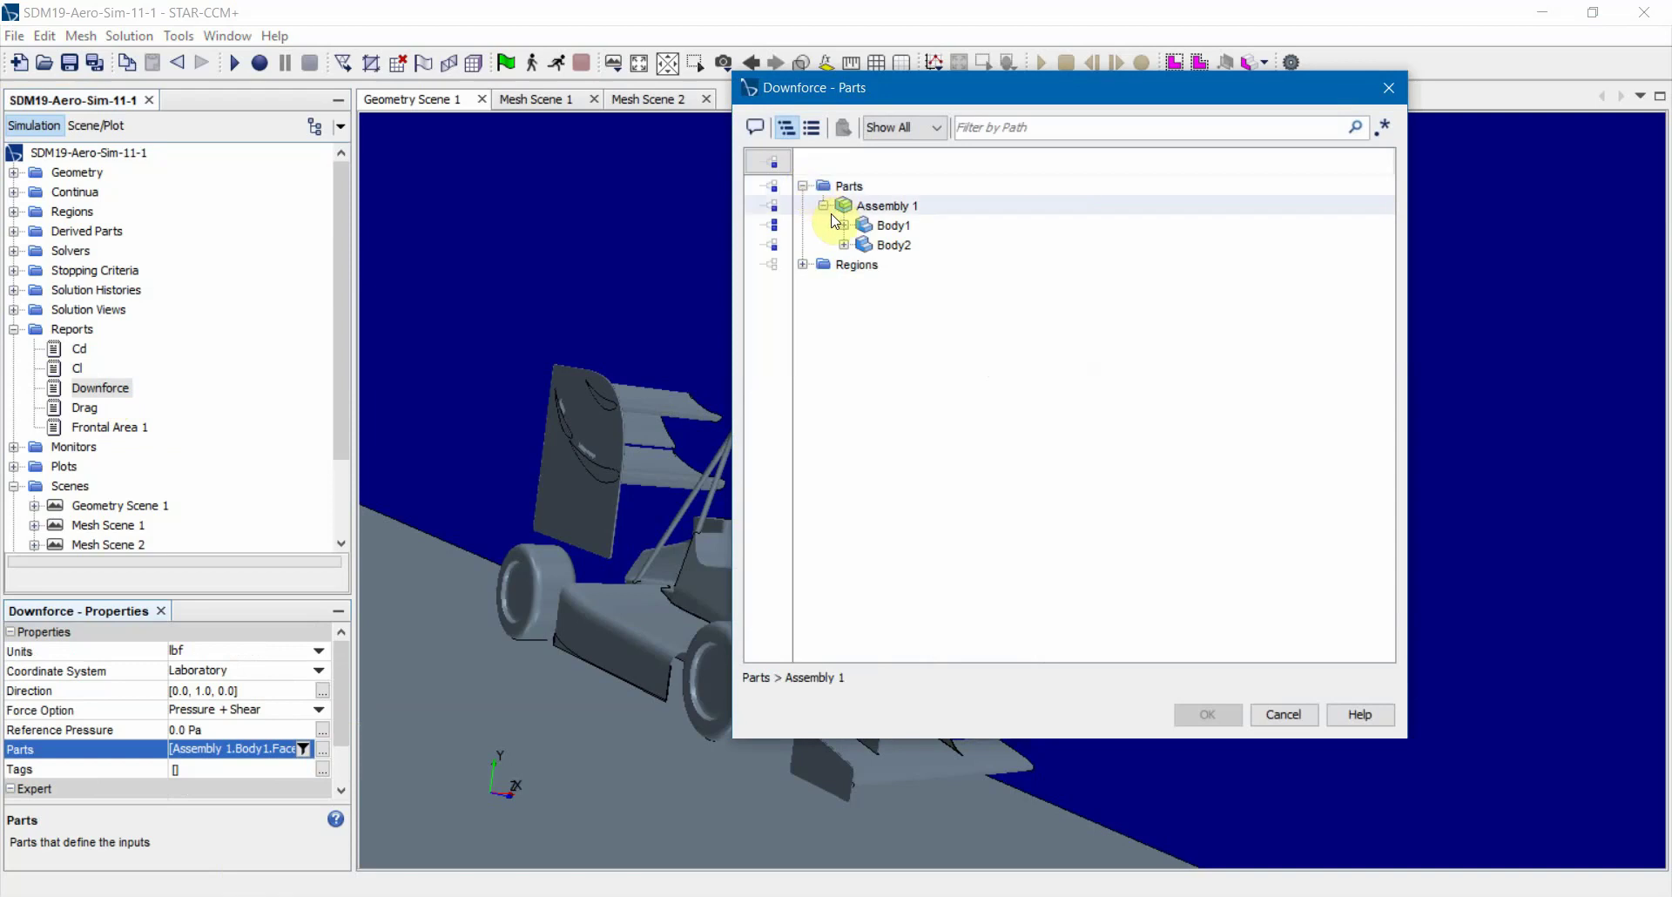
left_click(843, 244)
left_click(842, 245)
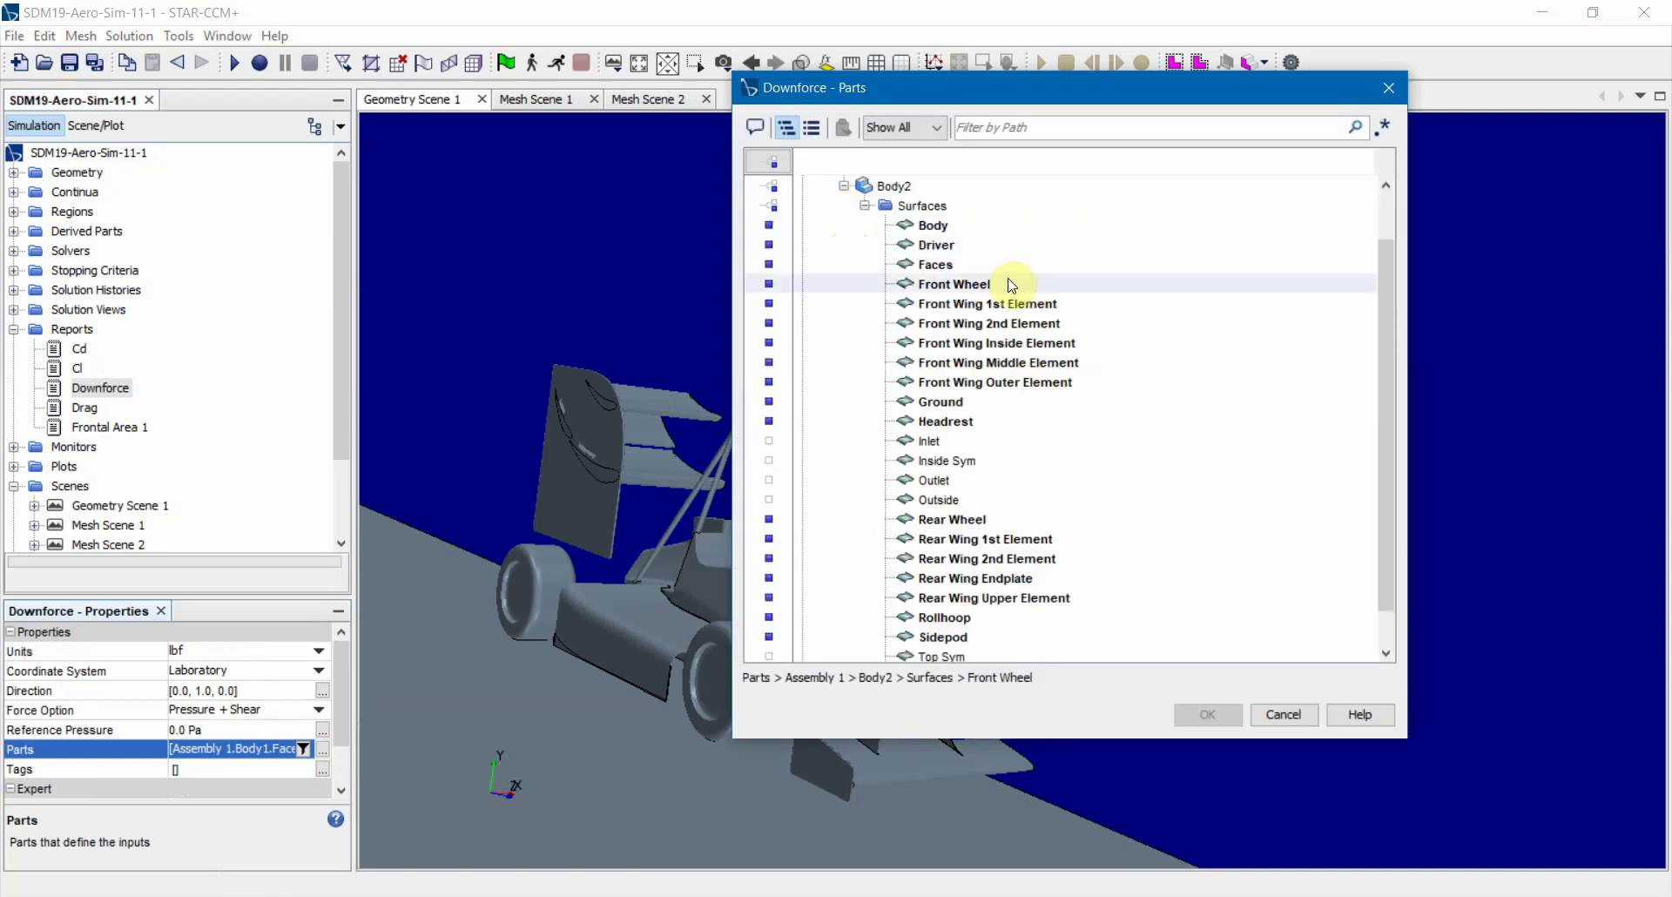
scroll(967, 436, "down", 1)
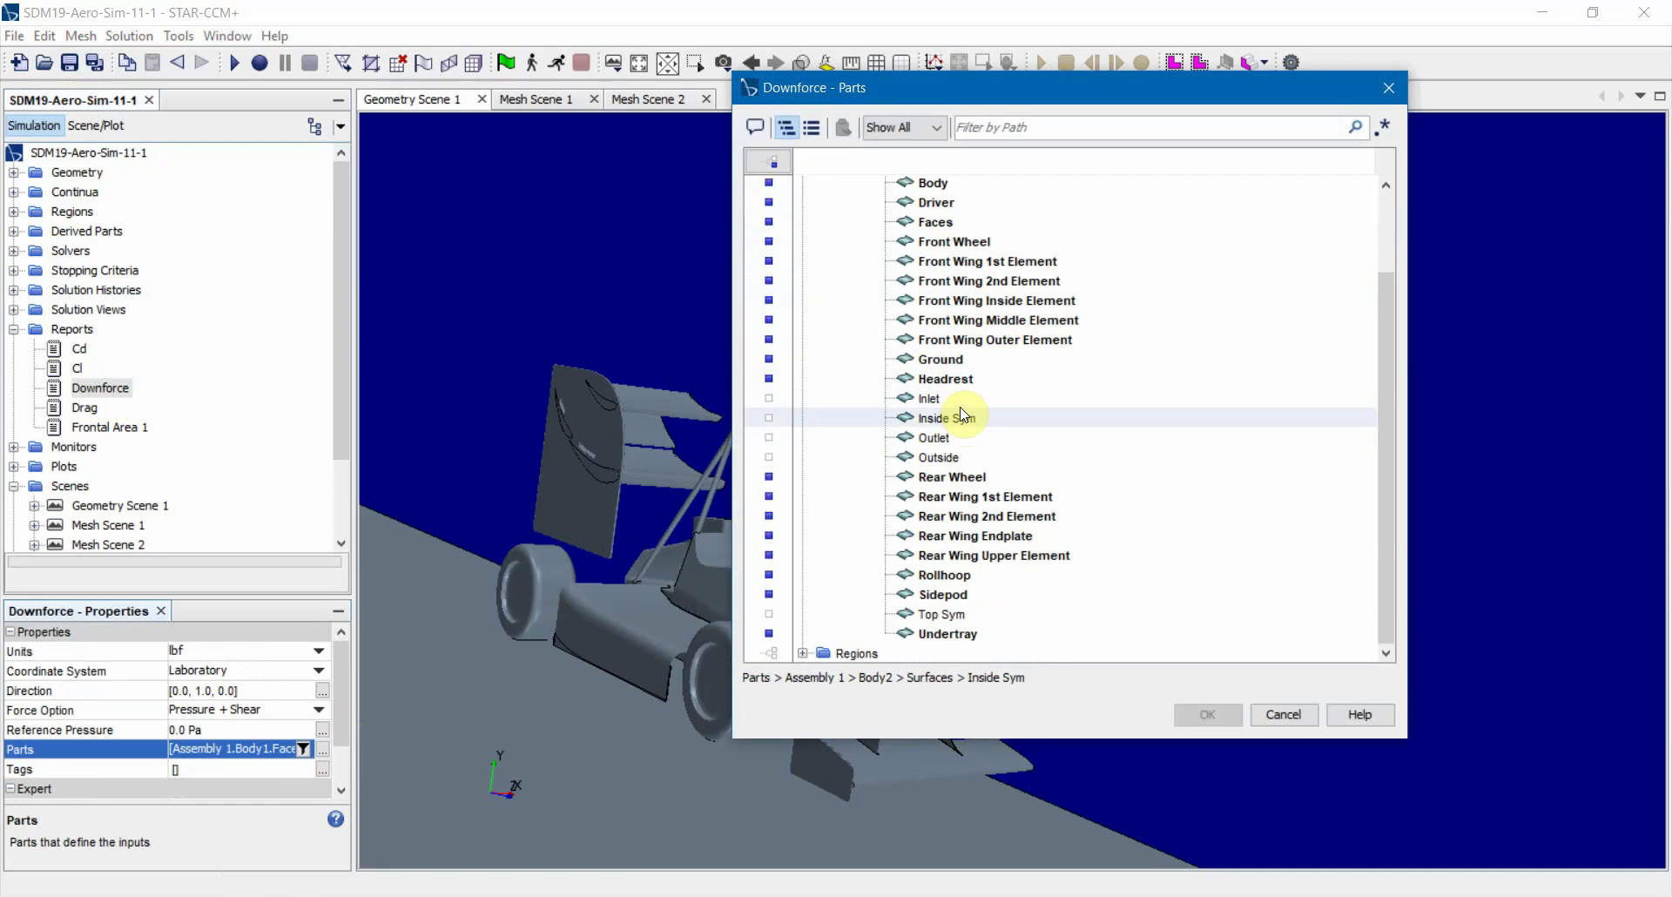
left_click(1283, 714)
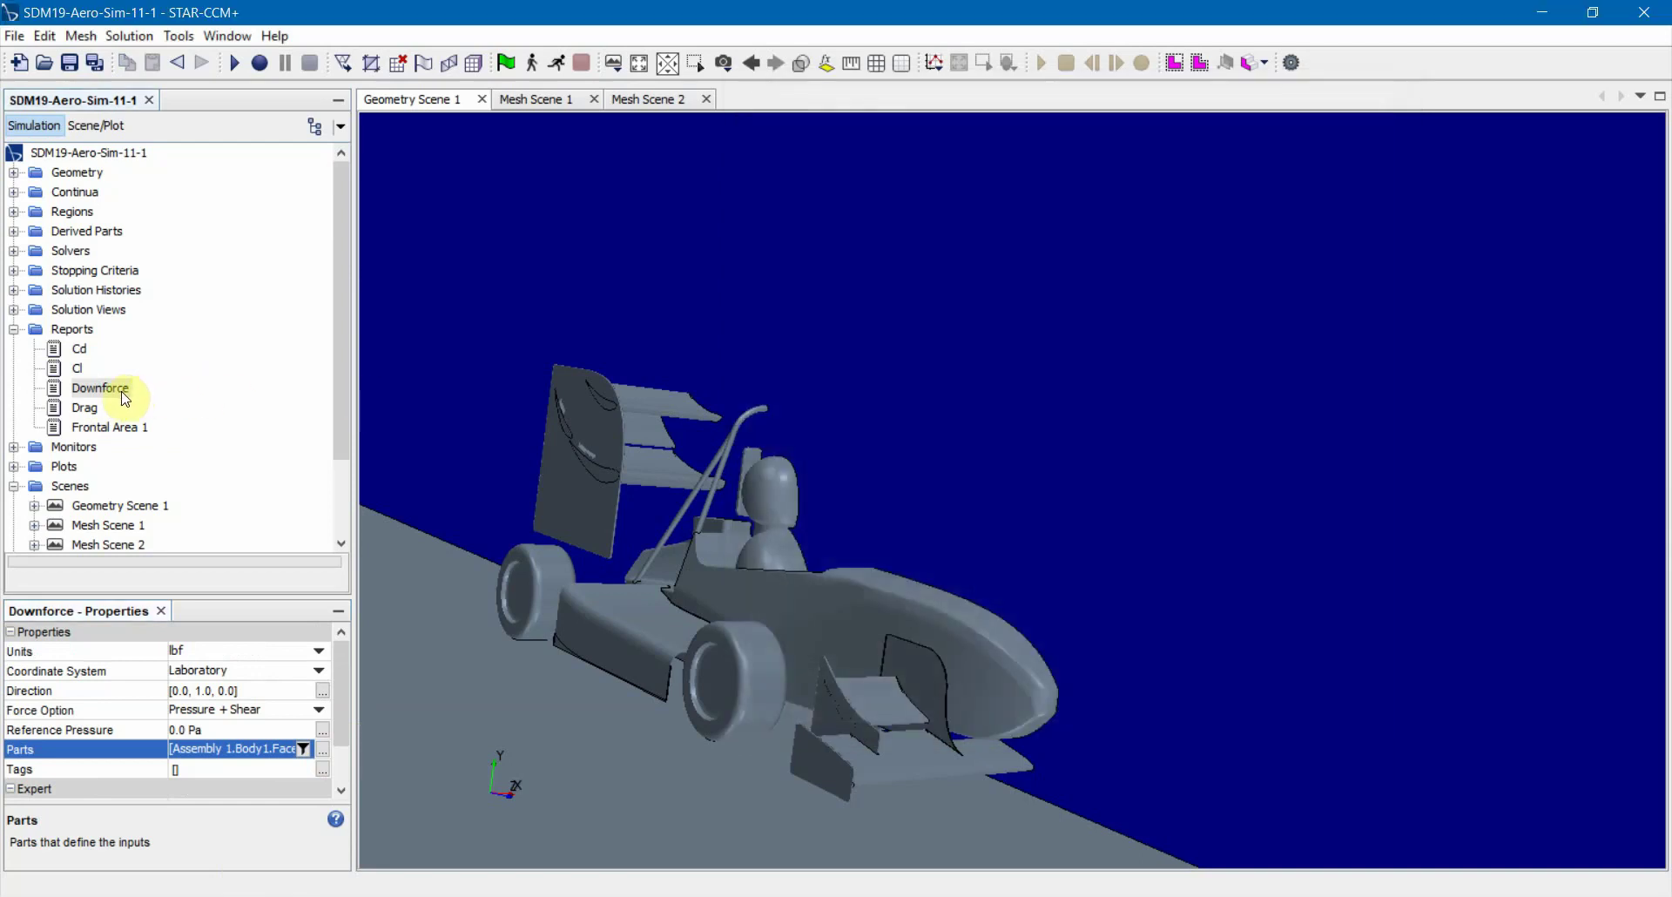
Run the Downforce report, enlarge the output area and show the report's results
double_click(137, 390)
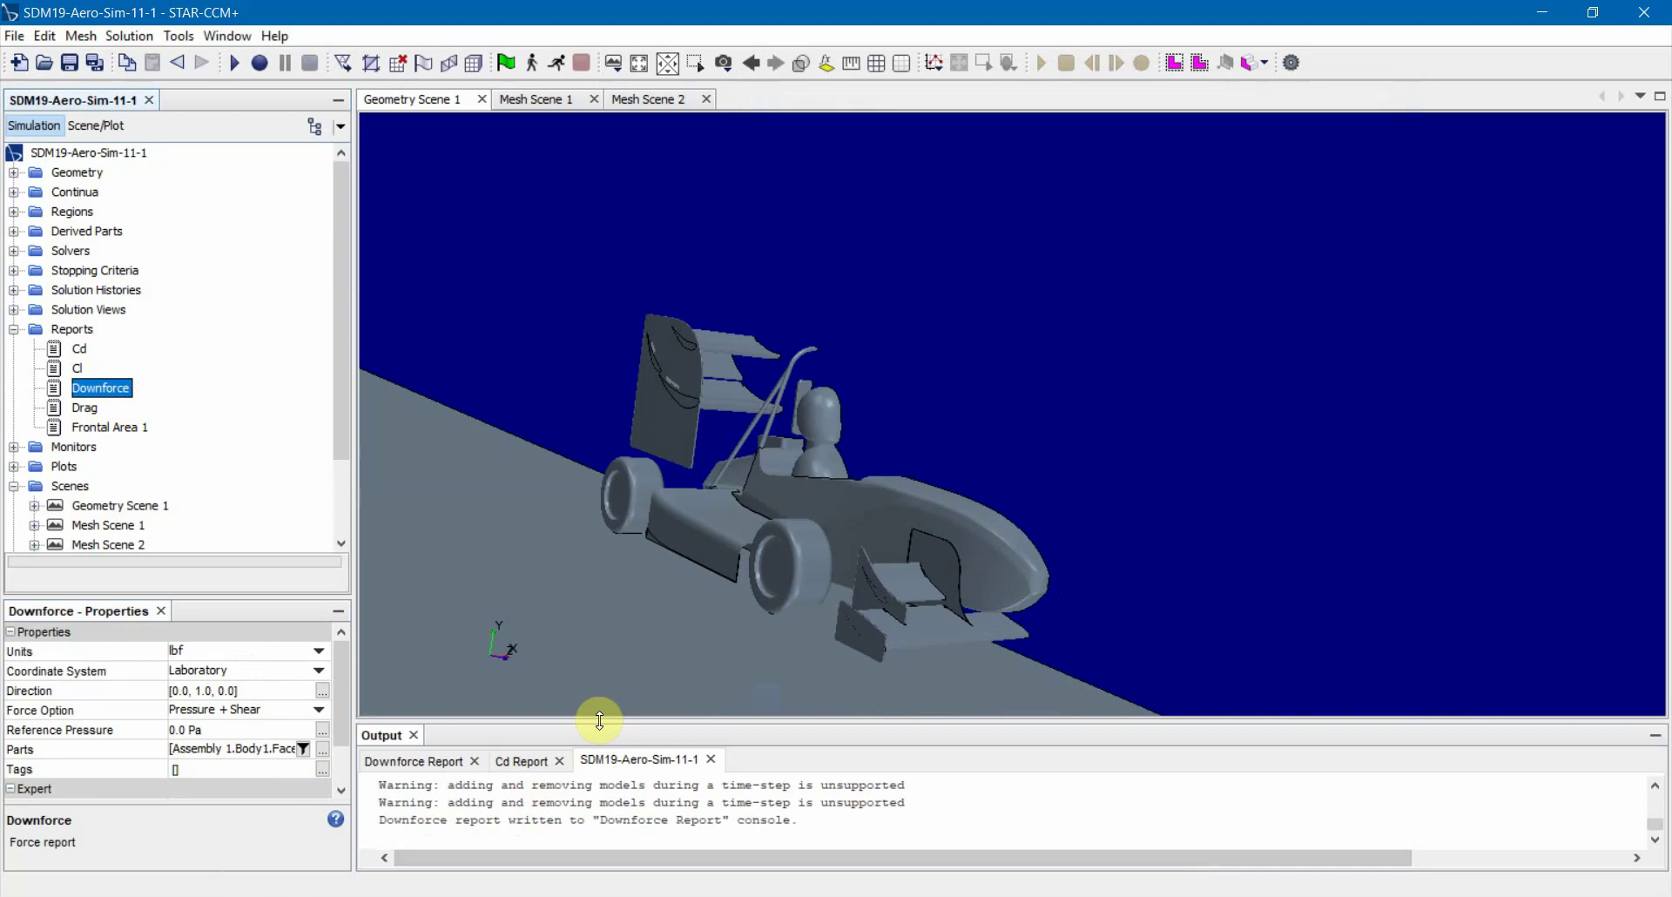
left_click_drag(598, 723, 519, 475)
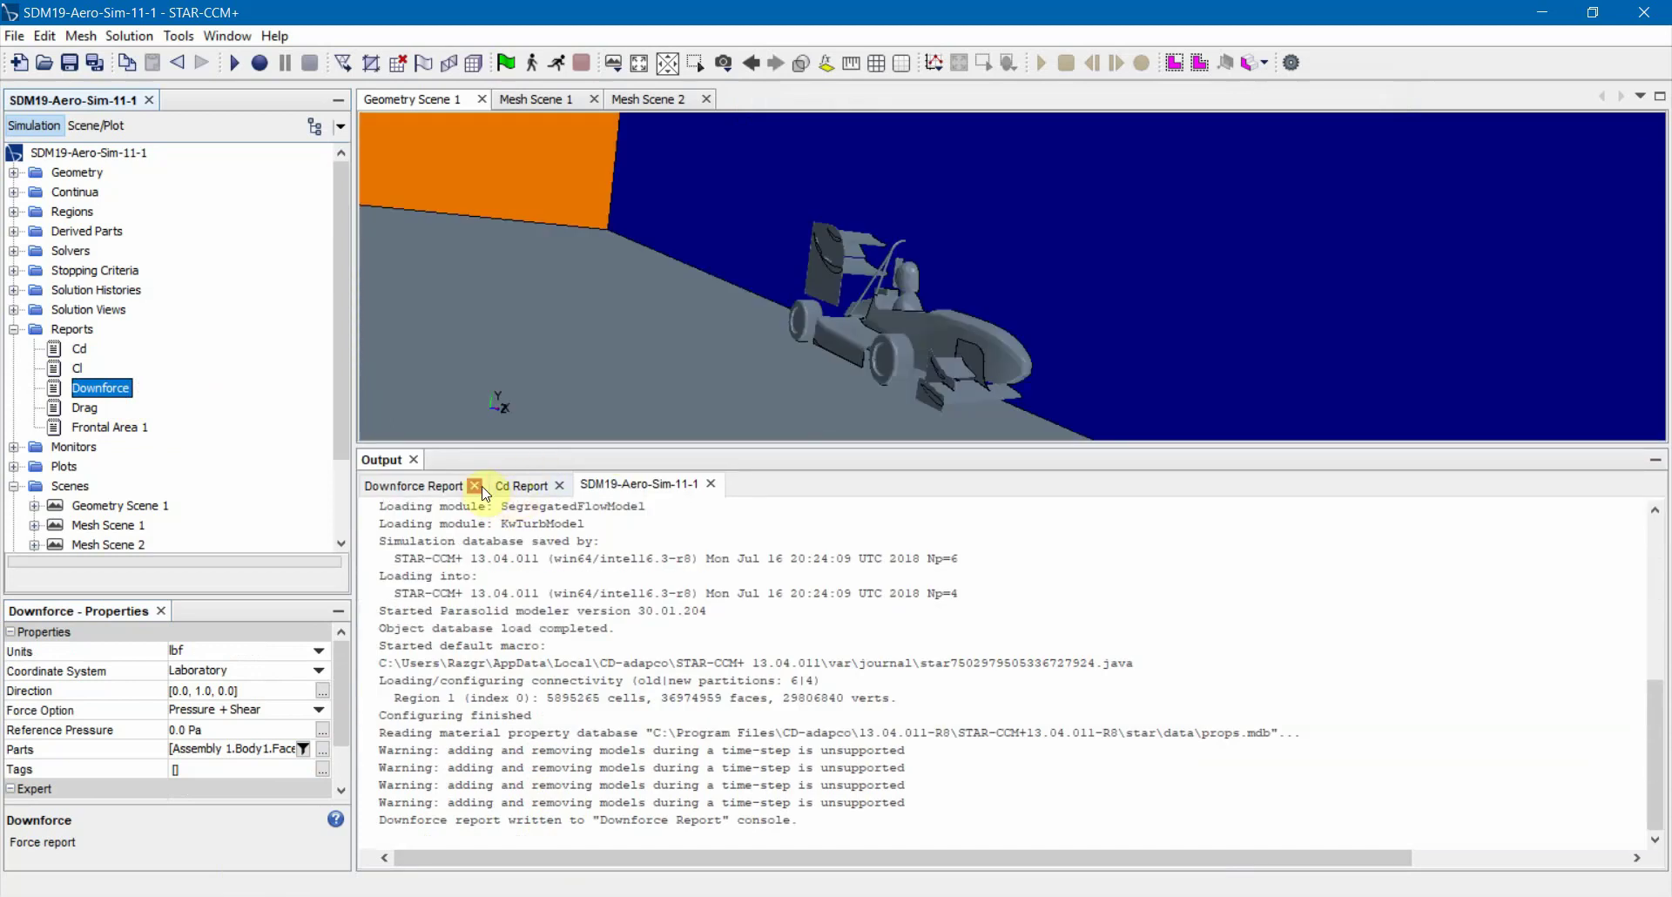
scroll(566, 597, "up", 2)
scroll(644, 608, "down", 2)
left_click(440, 492)
Examine the per-part pressure, shear and net downforce values, focusing on the front wing elements
scroll(600, 593, "up", 5)
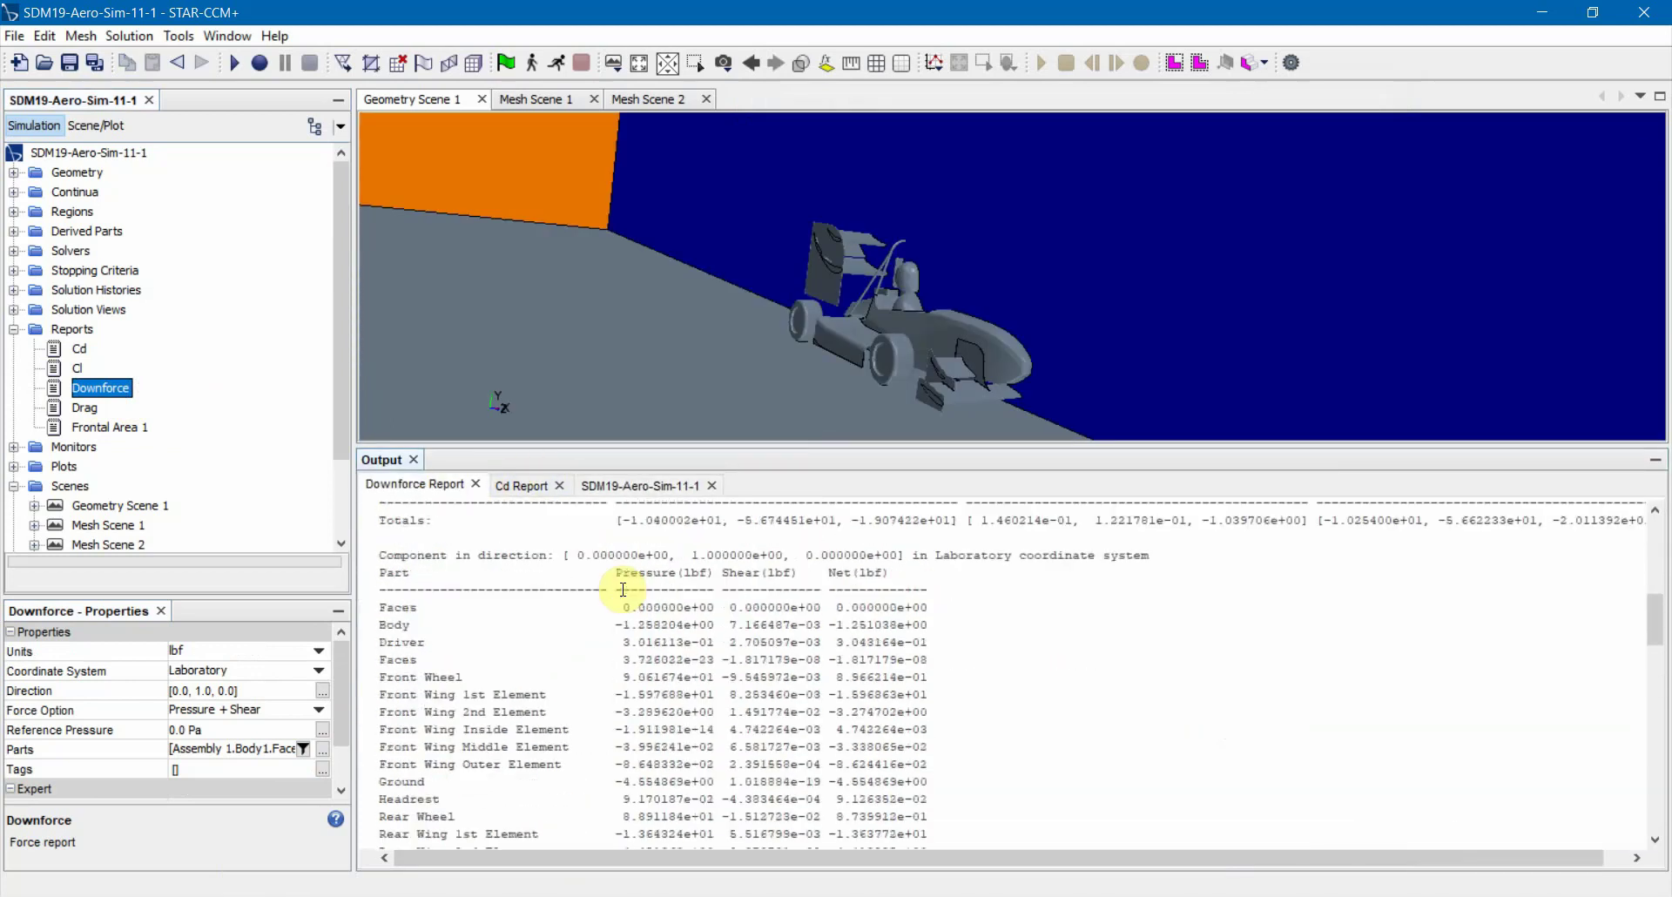
left_click_drag(379, 641, 516, 729)
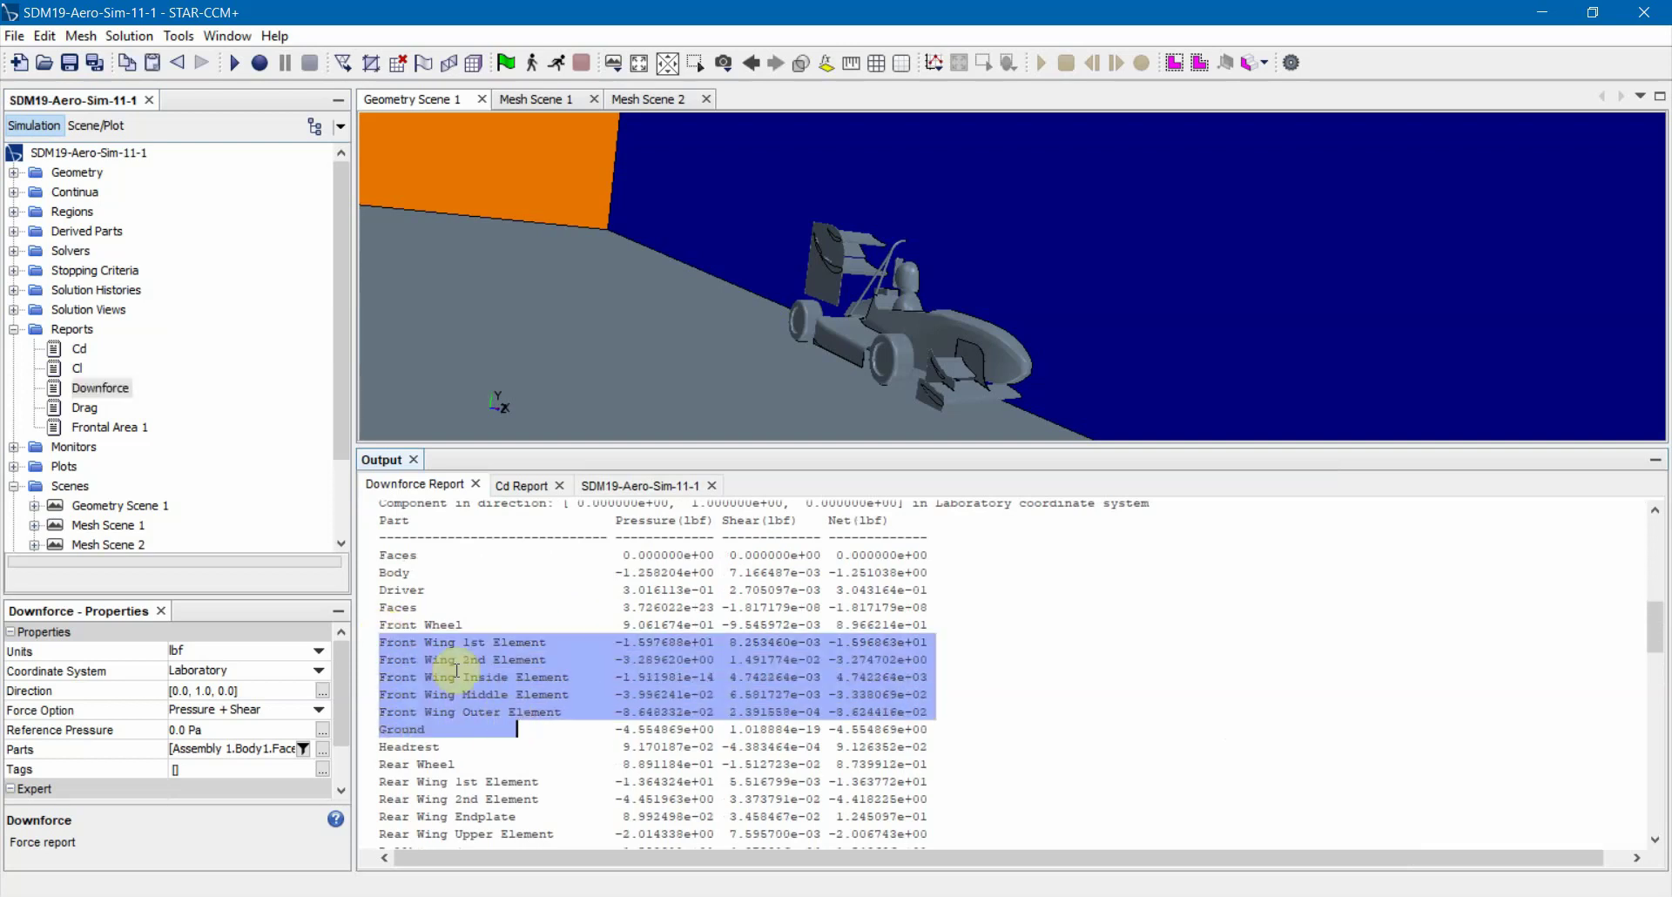
left_click(424, 653)
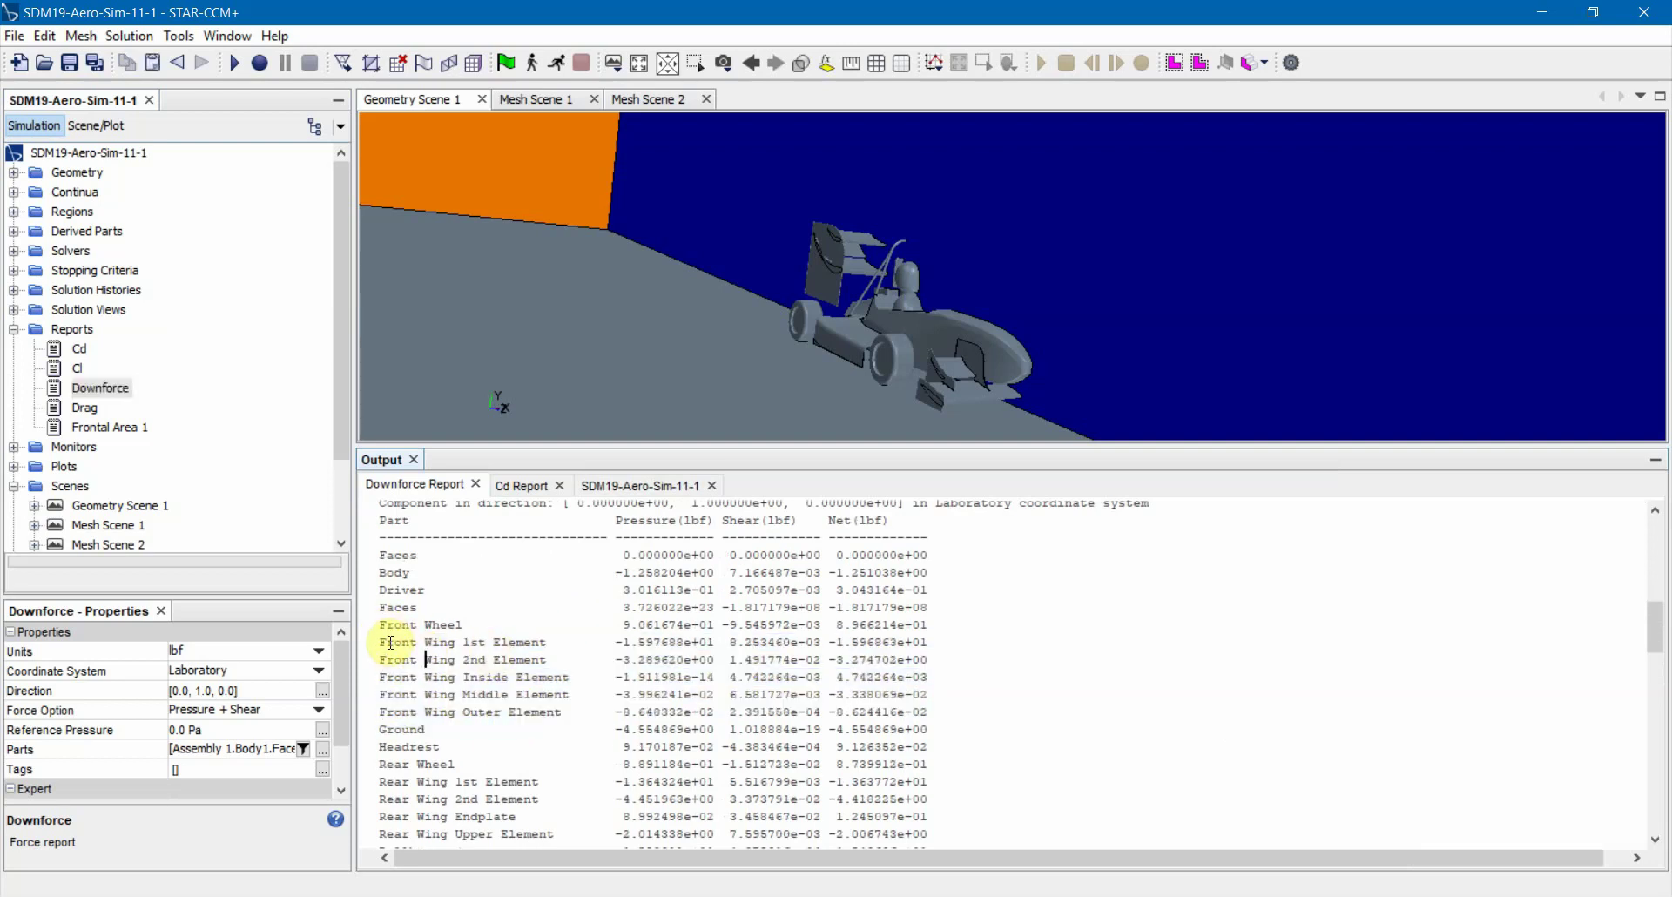
Examine the Downforce report's values for the front wing 1st element, the rear wing elements and the remaining parts
left_click_drag(381, 642, 929, 640)
scroll(938, 636, "down", 1)
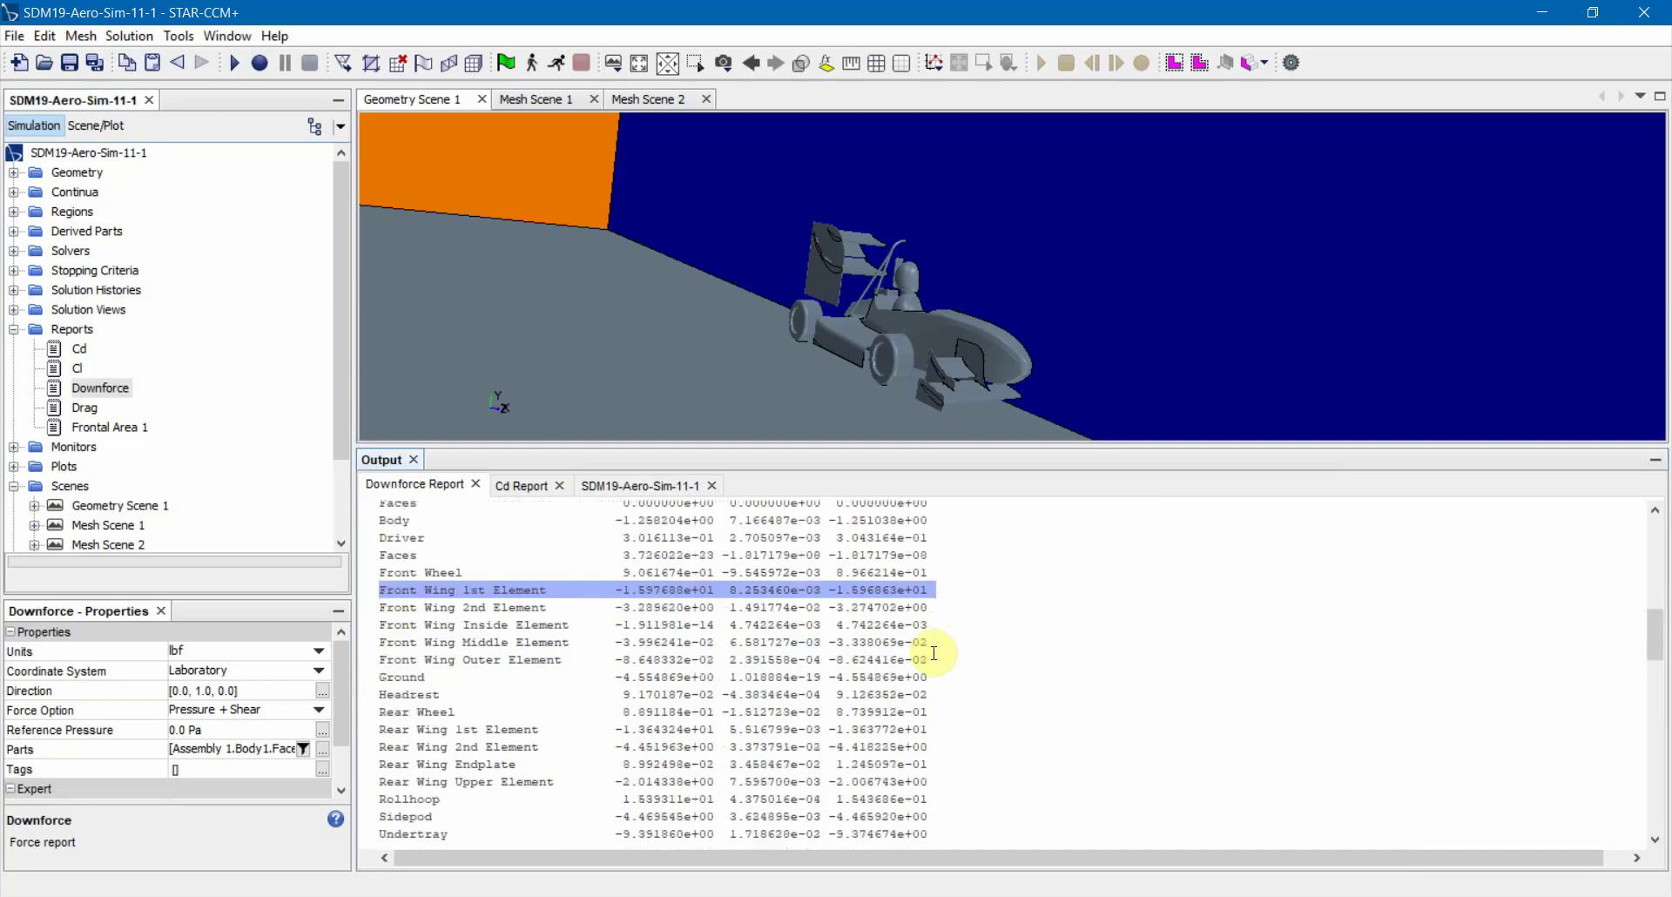
scroll(626, 635, "down", 1)
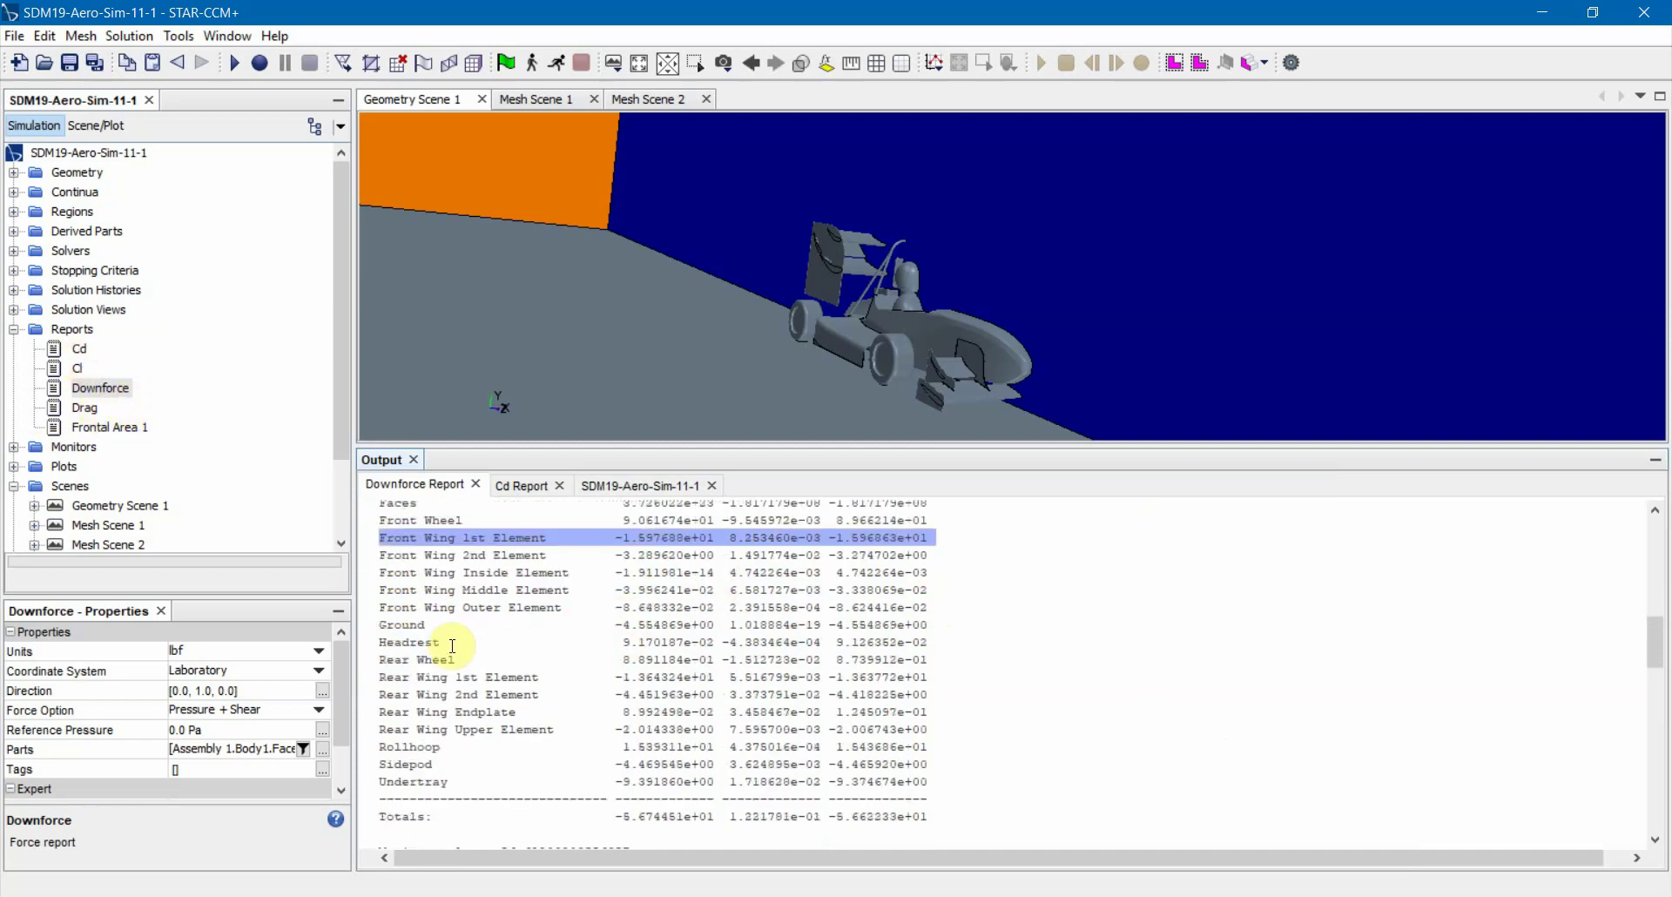
left_click_drag(449, 645, 883, 639)
left_click(883, 639)
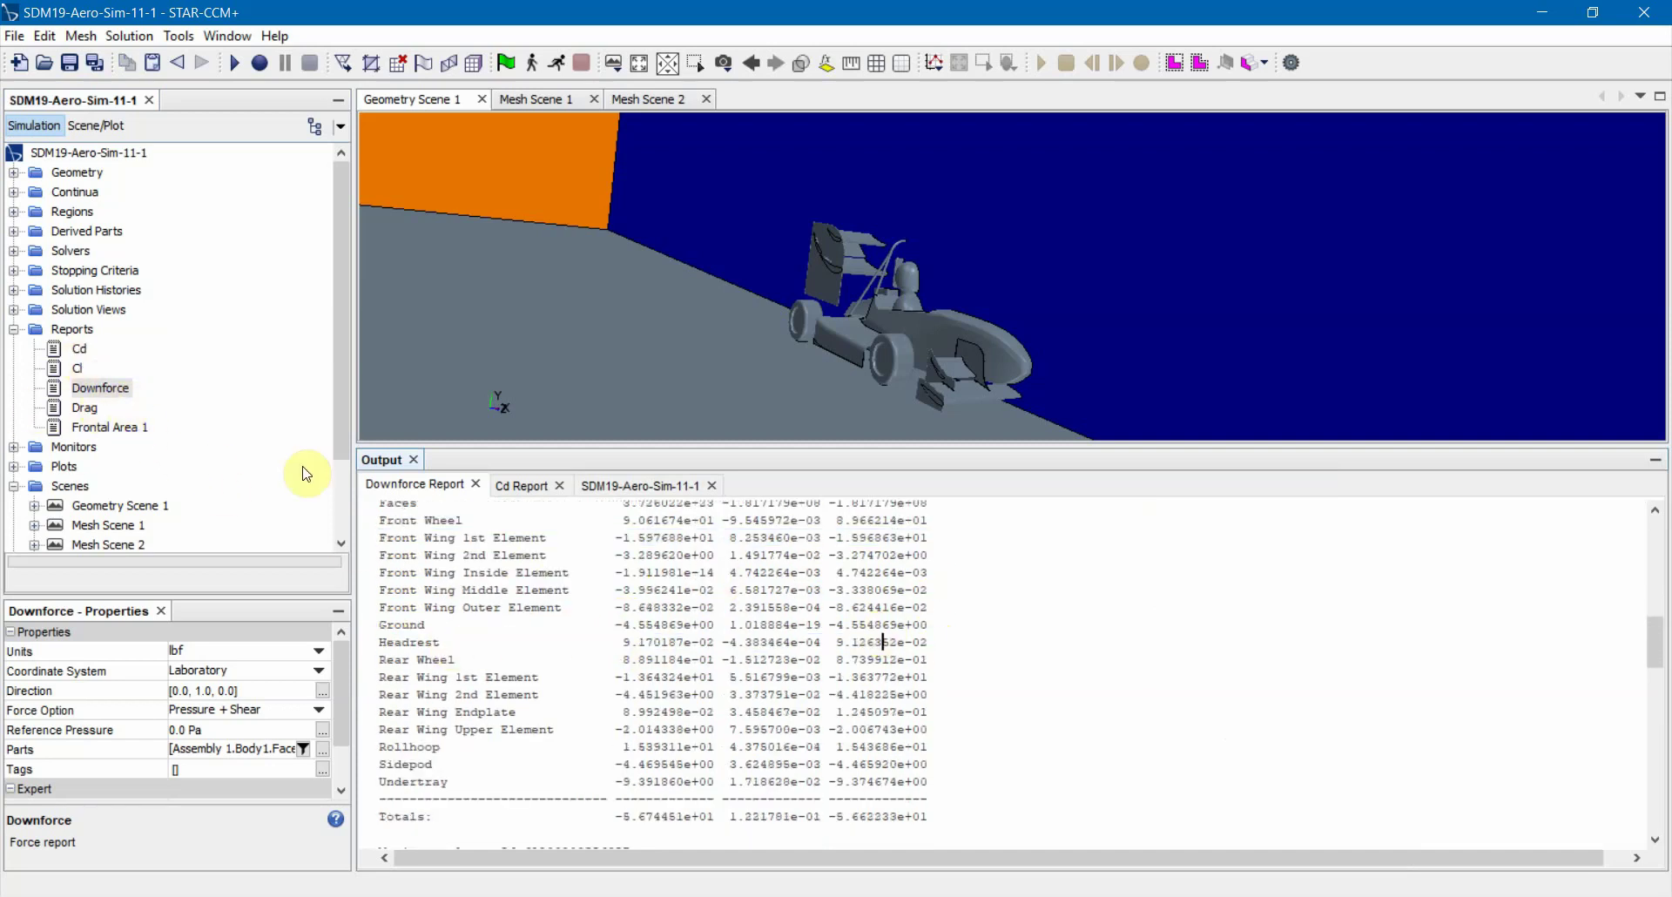
Review the Cd report's reference density, velocity and area, and inspect the Frontal Area 1 report that relates to the area
left_click(81, 351)
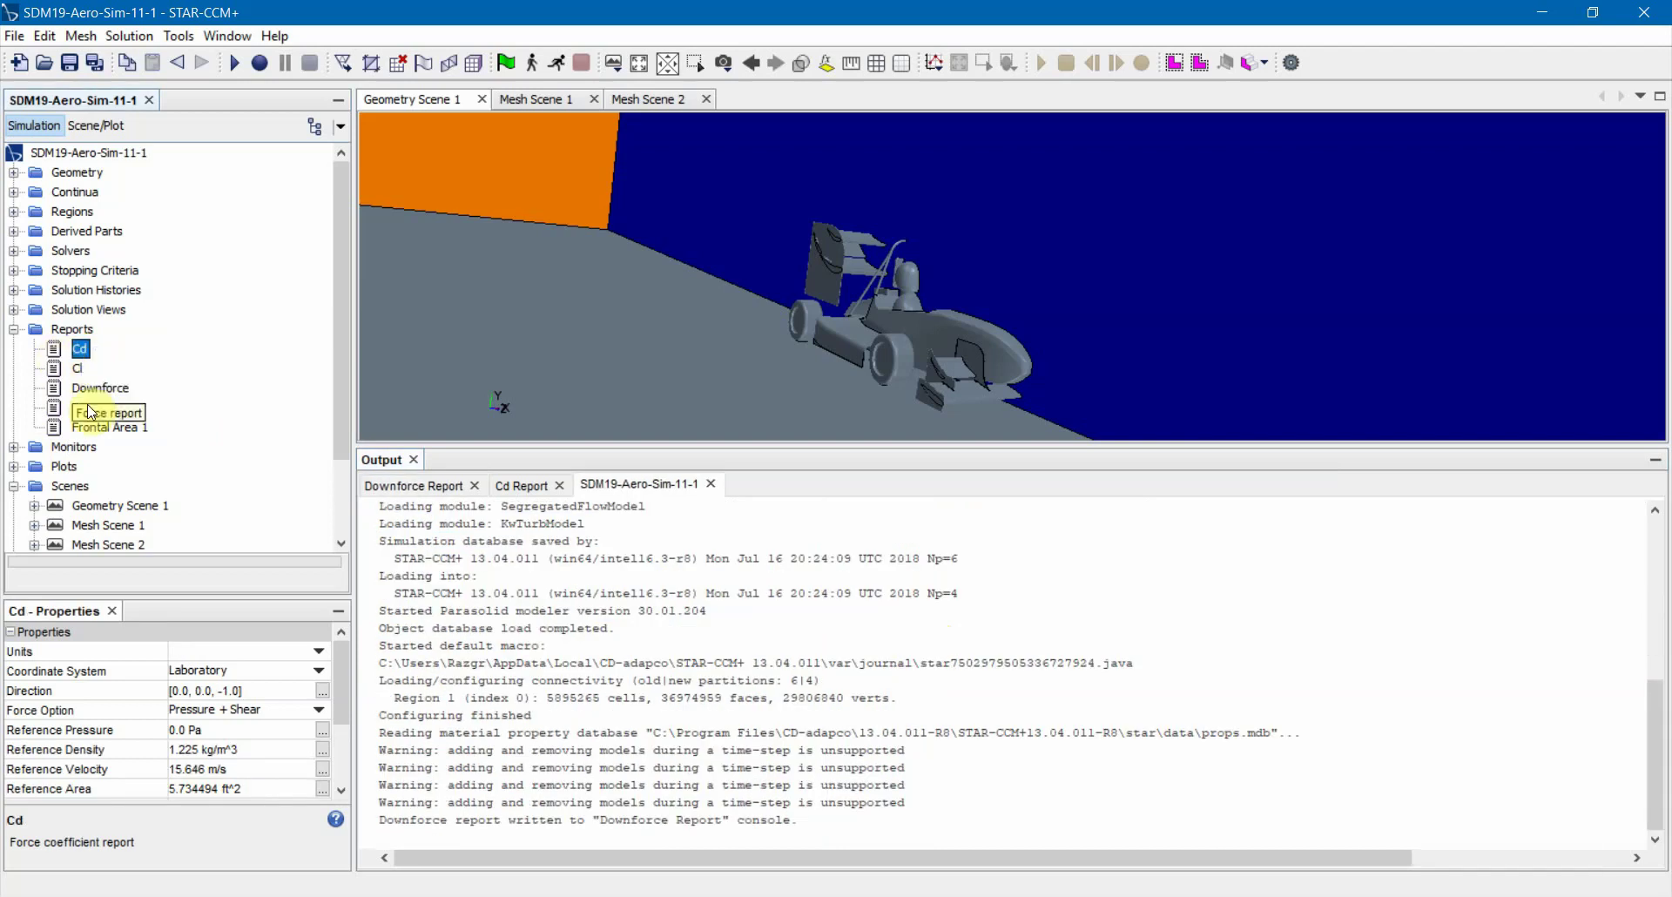
left_click_drag(338, 326, 345, 357)
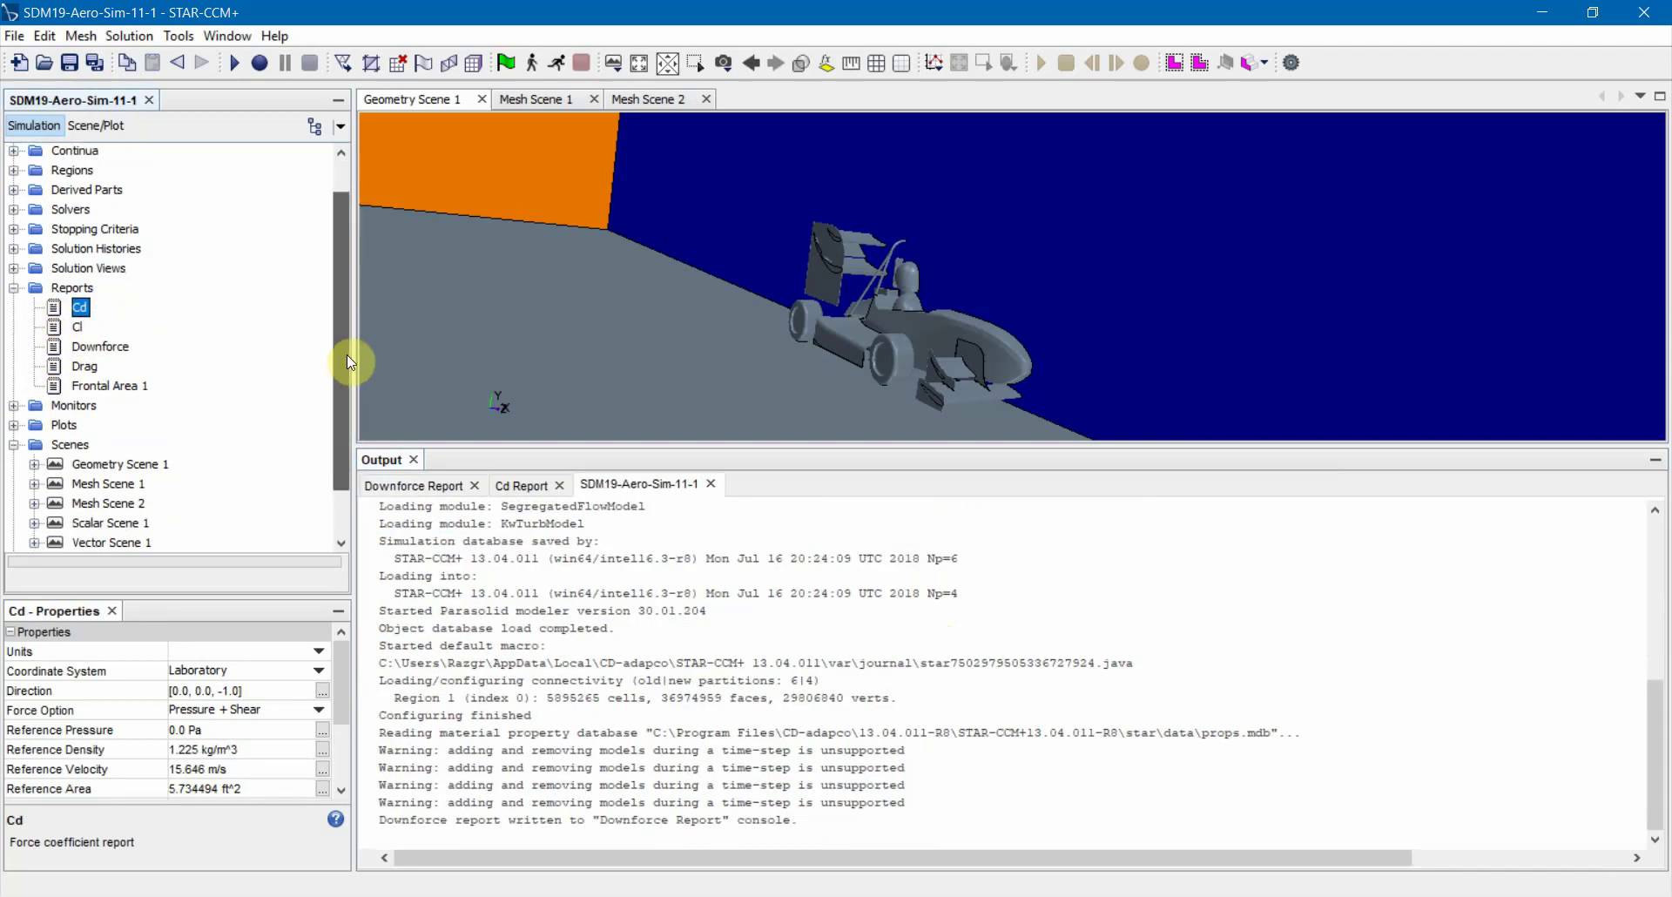
left_click(345, 685)
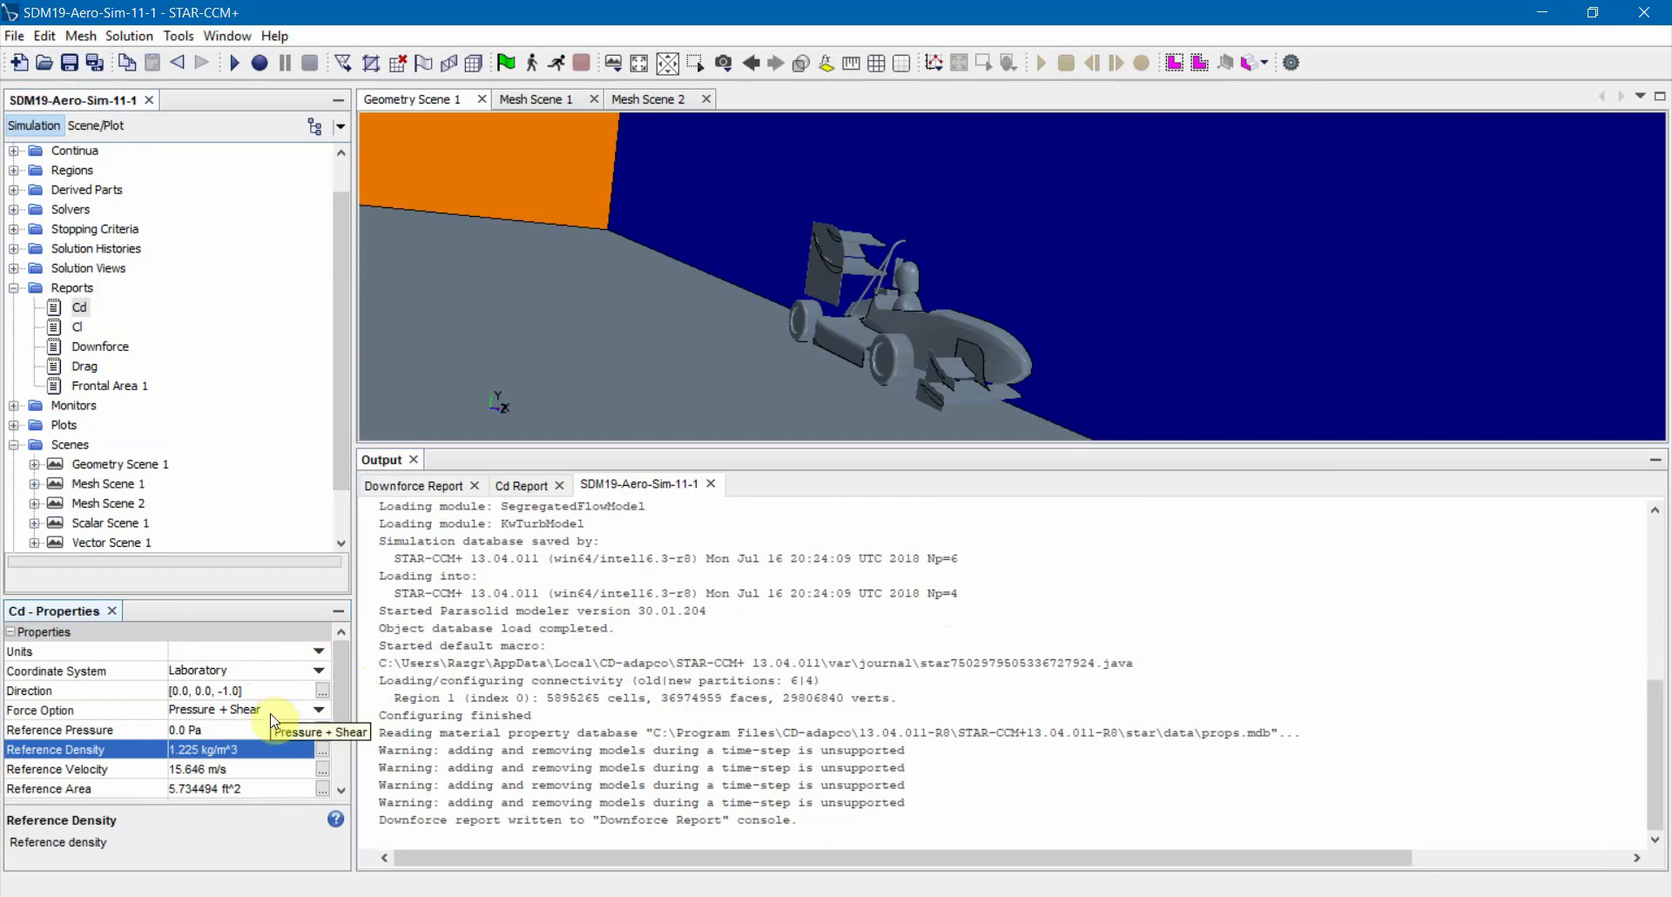
scroll(345, 712, "down", 2)
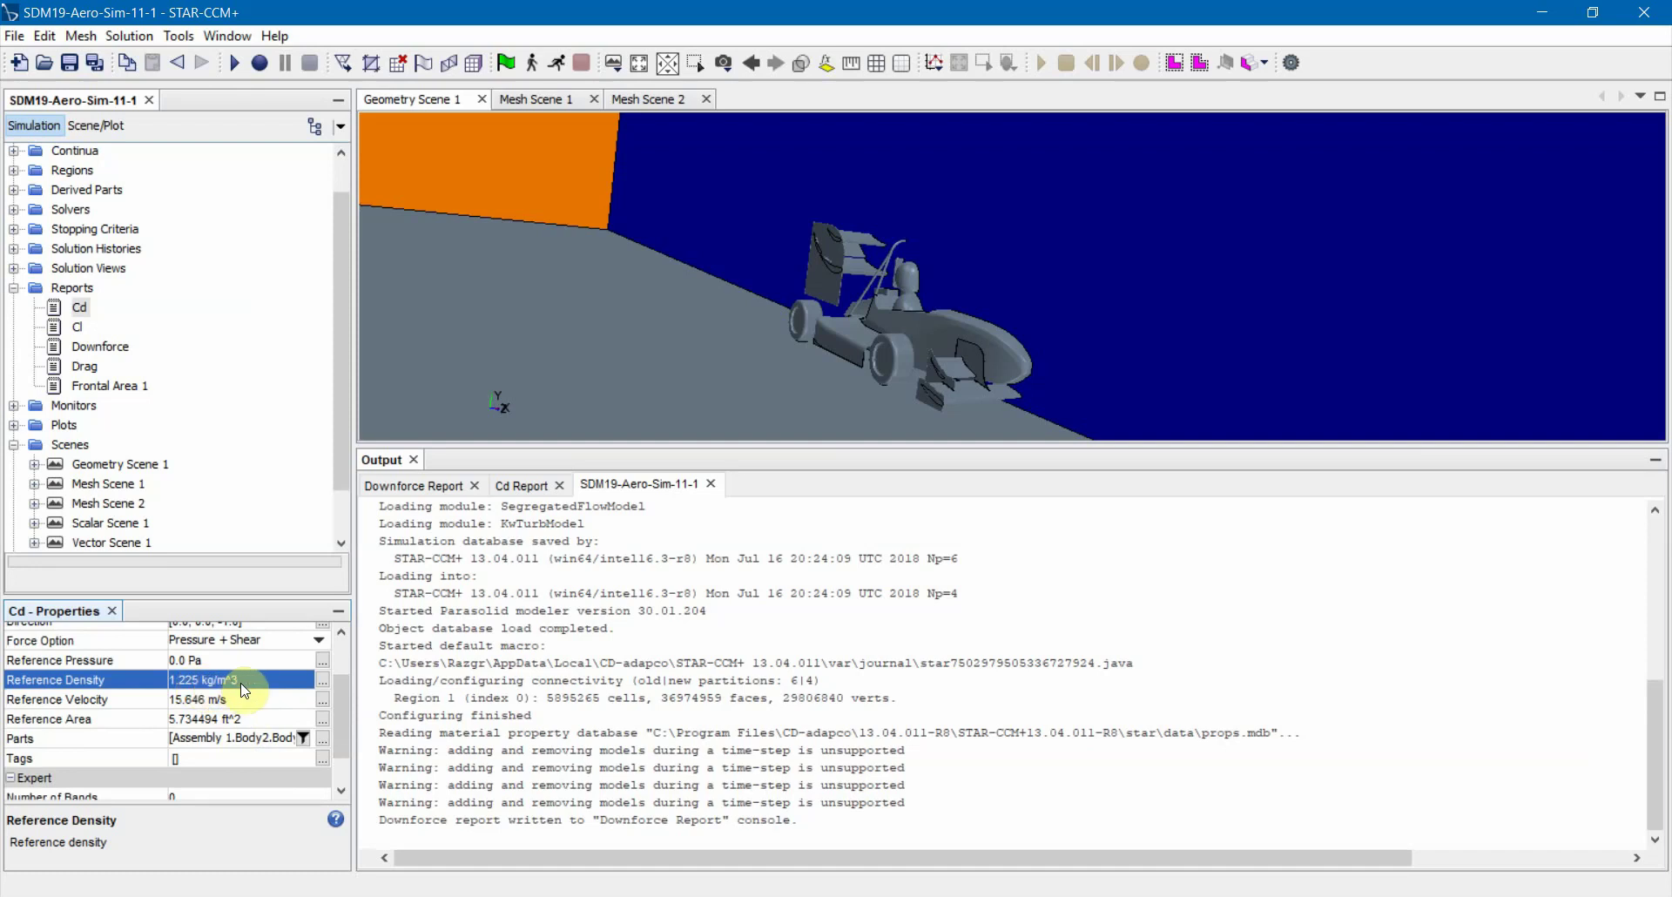
left_click(261, 699)
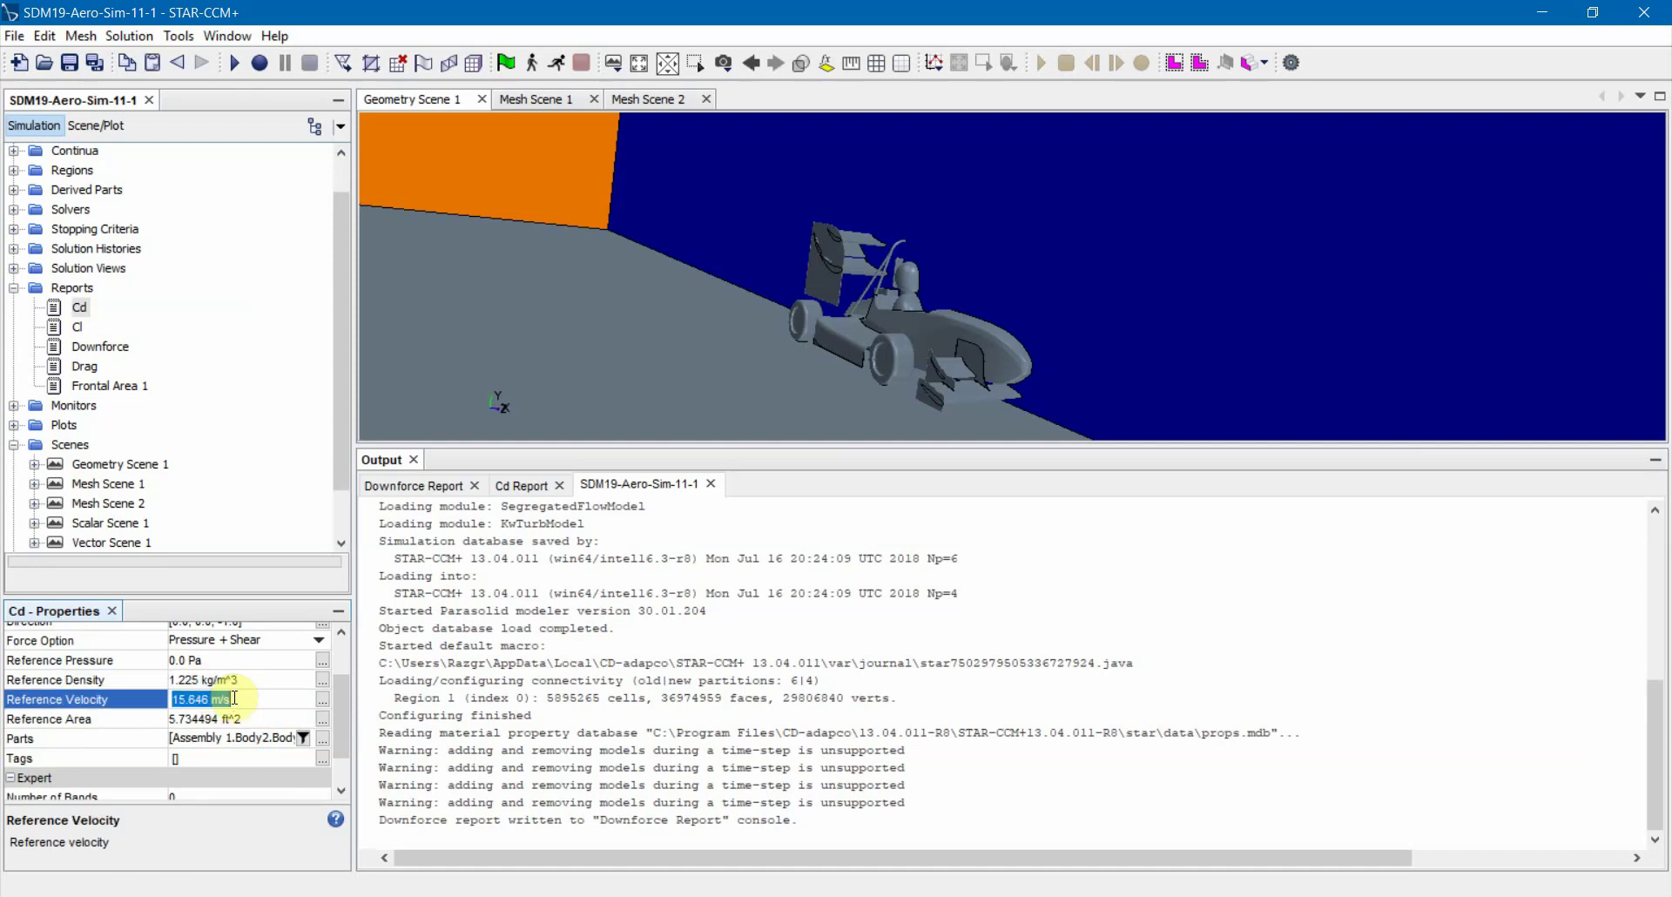
left_click(276, 701)
left_click(273, 719)
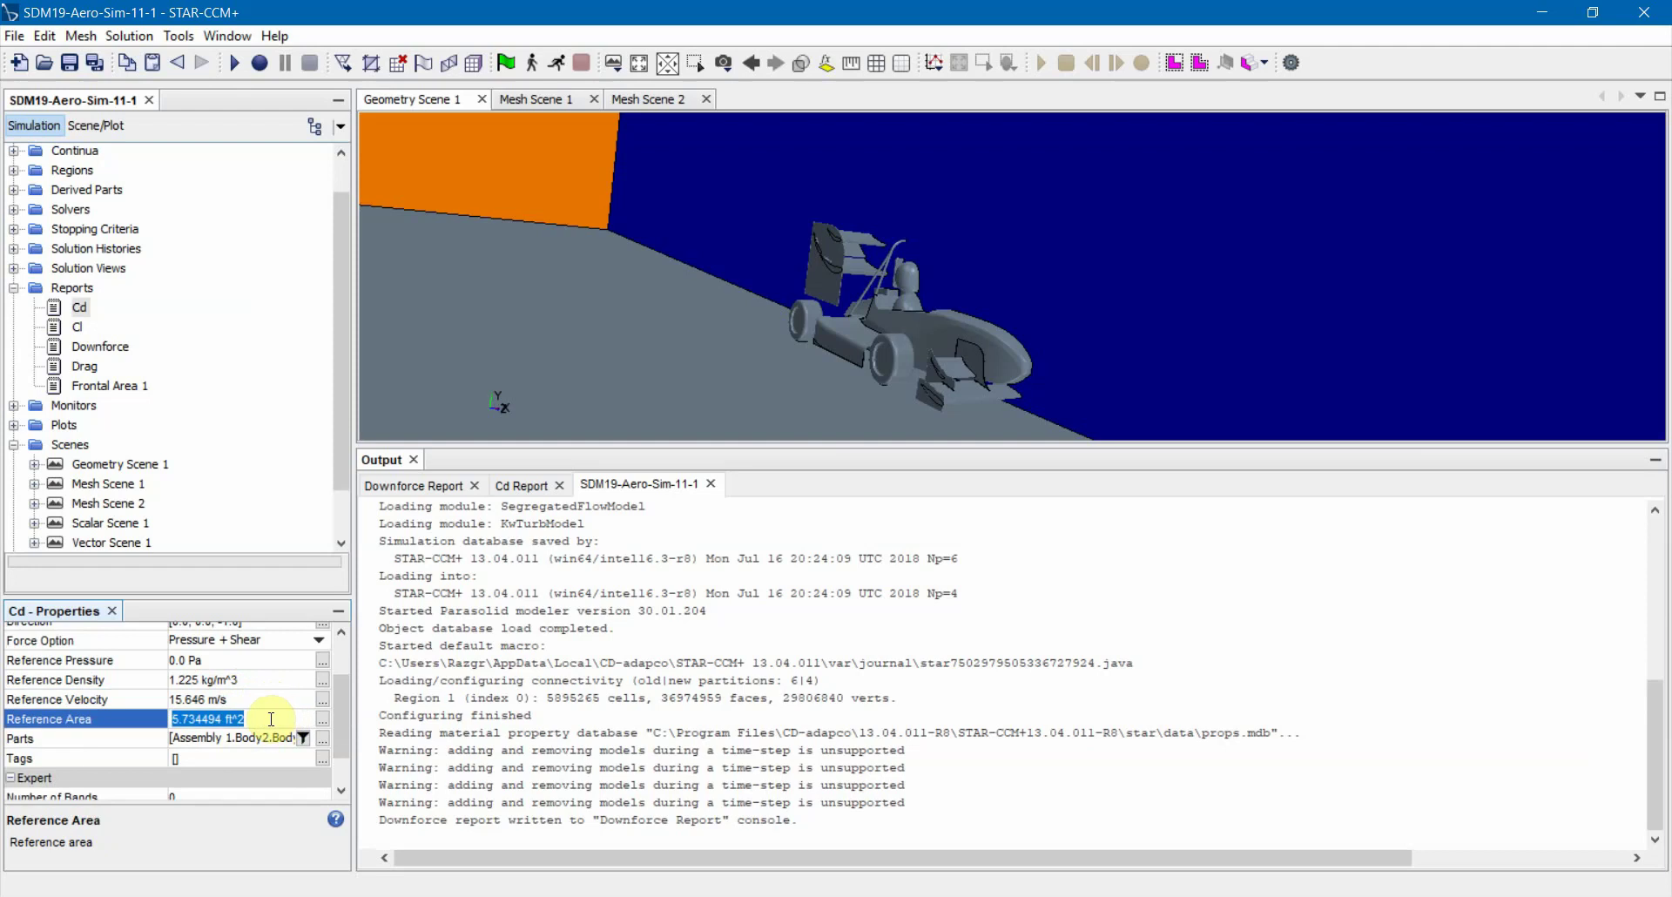
left_click(106, 386)
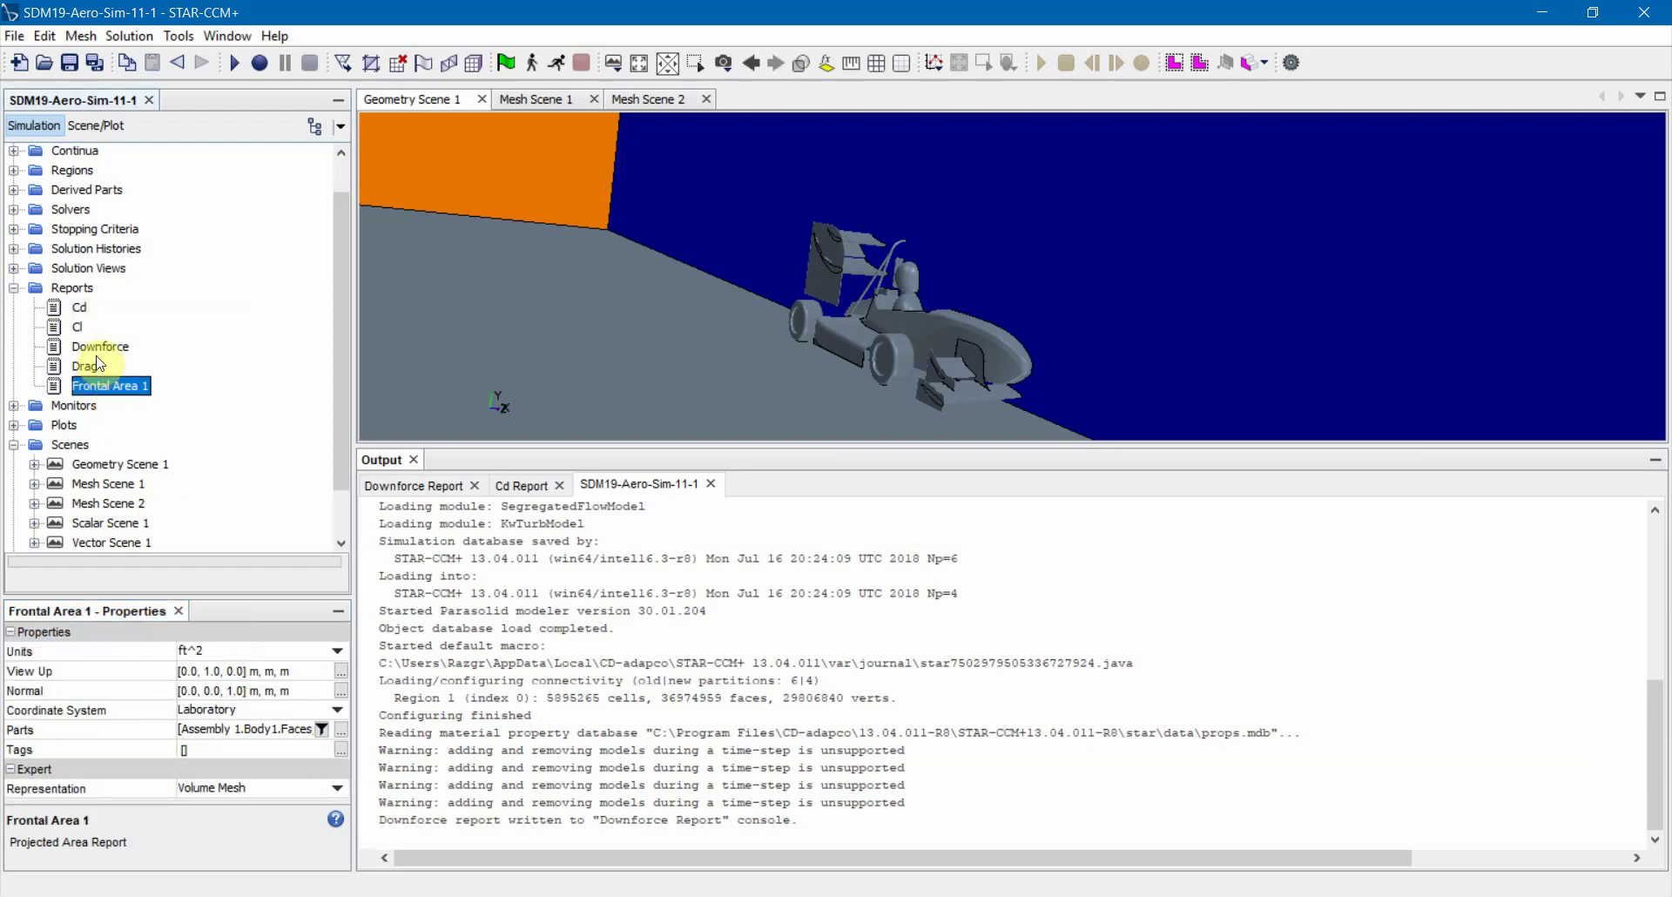
Run the Cd report and examine its per-part pressure, shear and net drag coefficients, including the front wing 1st element
left_click(79, 307)
left_click(521, 485)
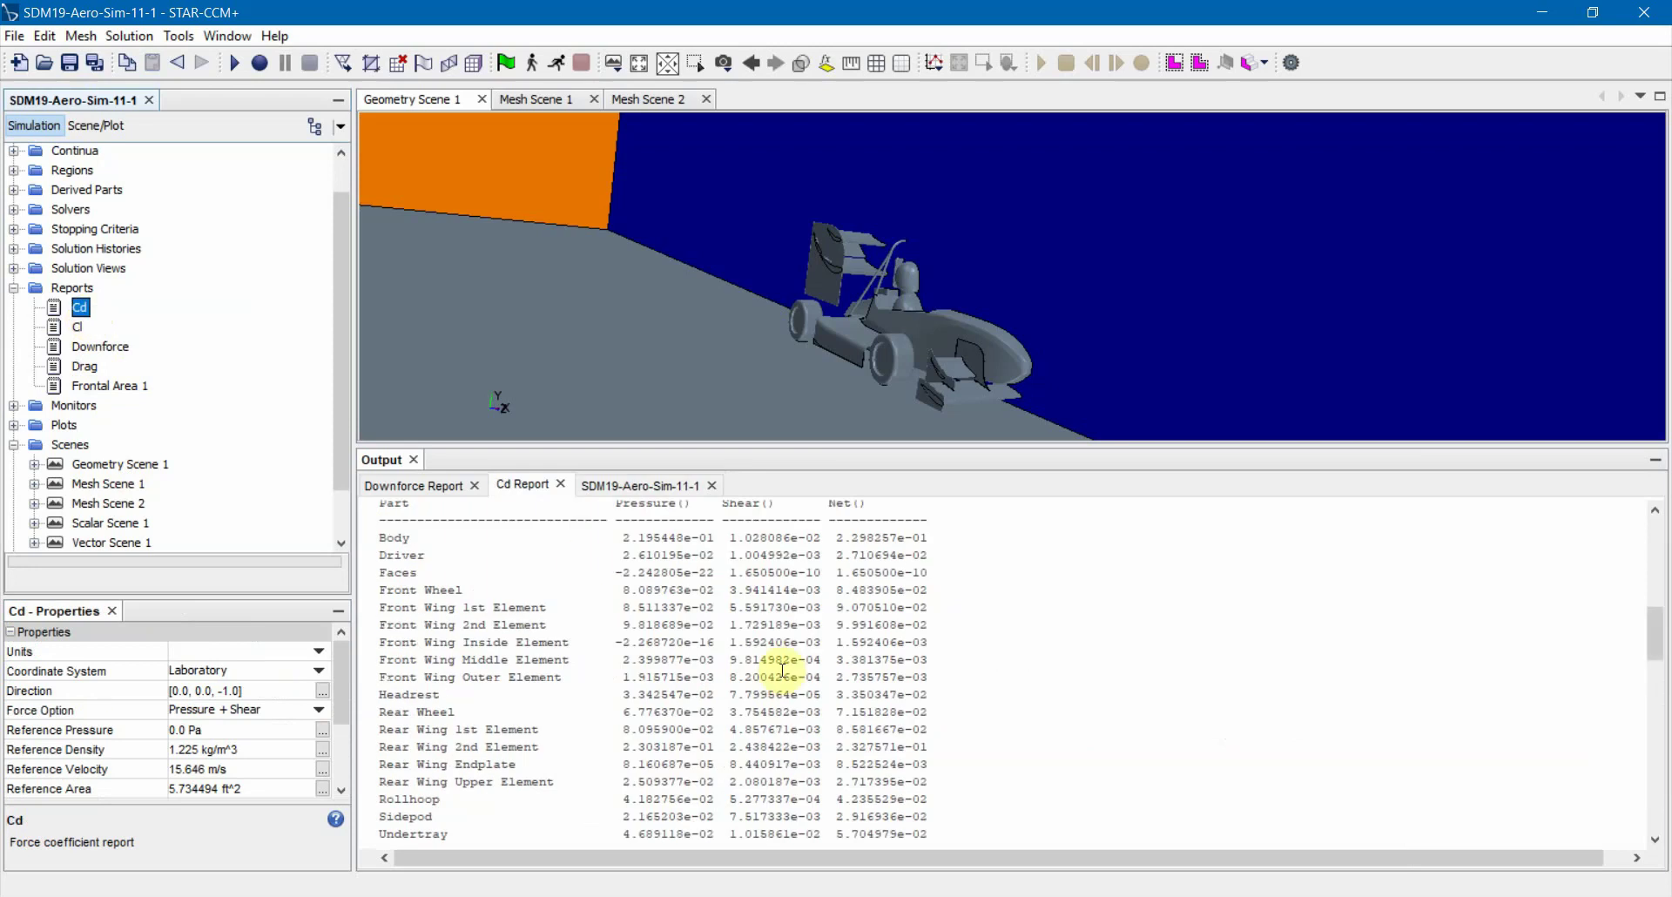
scroll(765, 677, "up", 2)
scroll(527, 640, "down", 1)
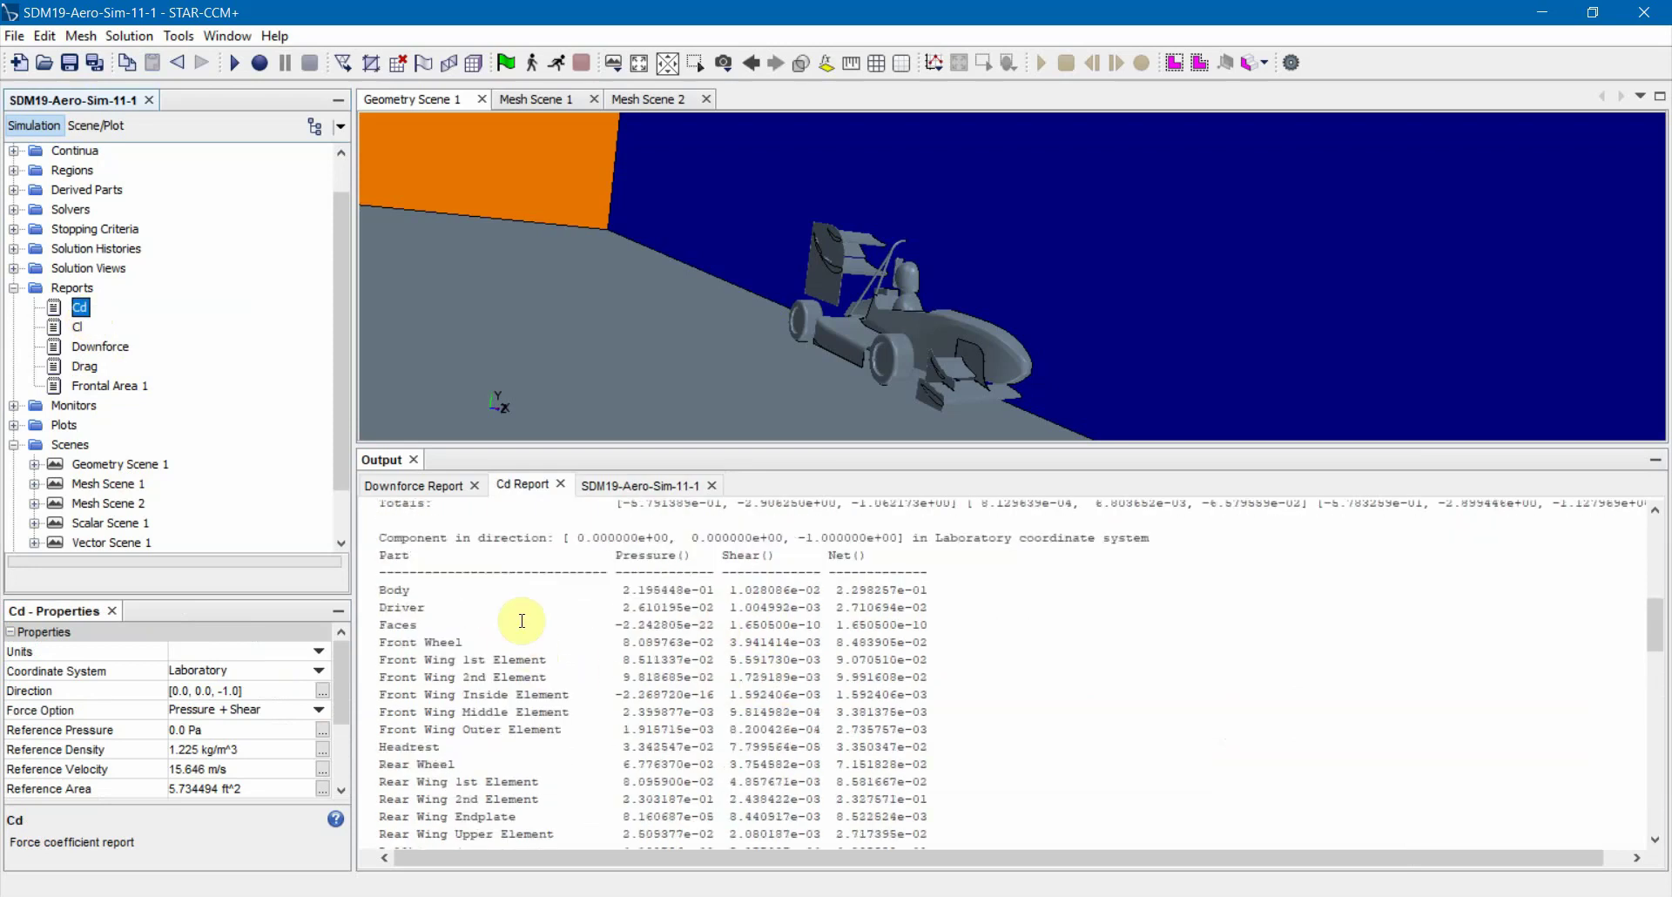
left_click_drag(380, 659, 925, 661)
scroll(895, 692, "down", 3)
scroll(522, 810, "down", 2)
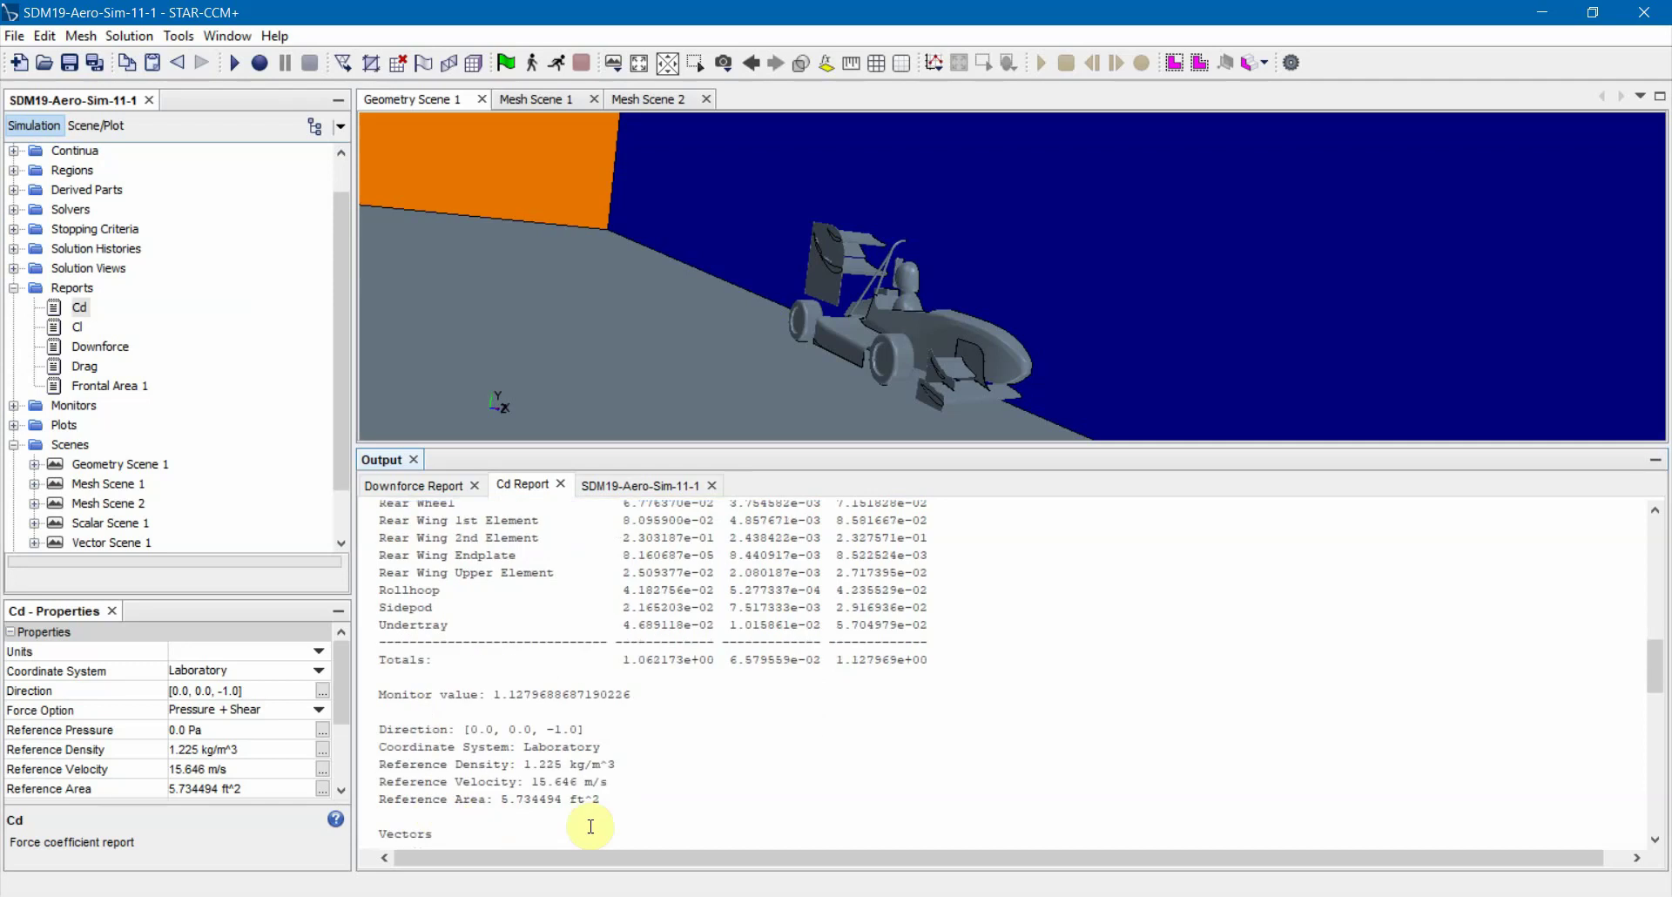
Examine the overall monitor value and the vector and component tables in the Cd report output
left_click_drag(493, 694, 698, 702)
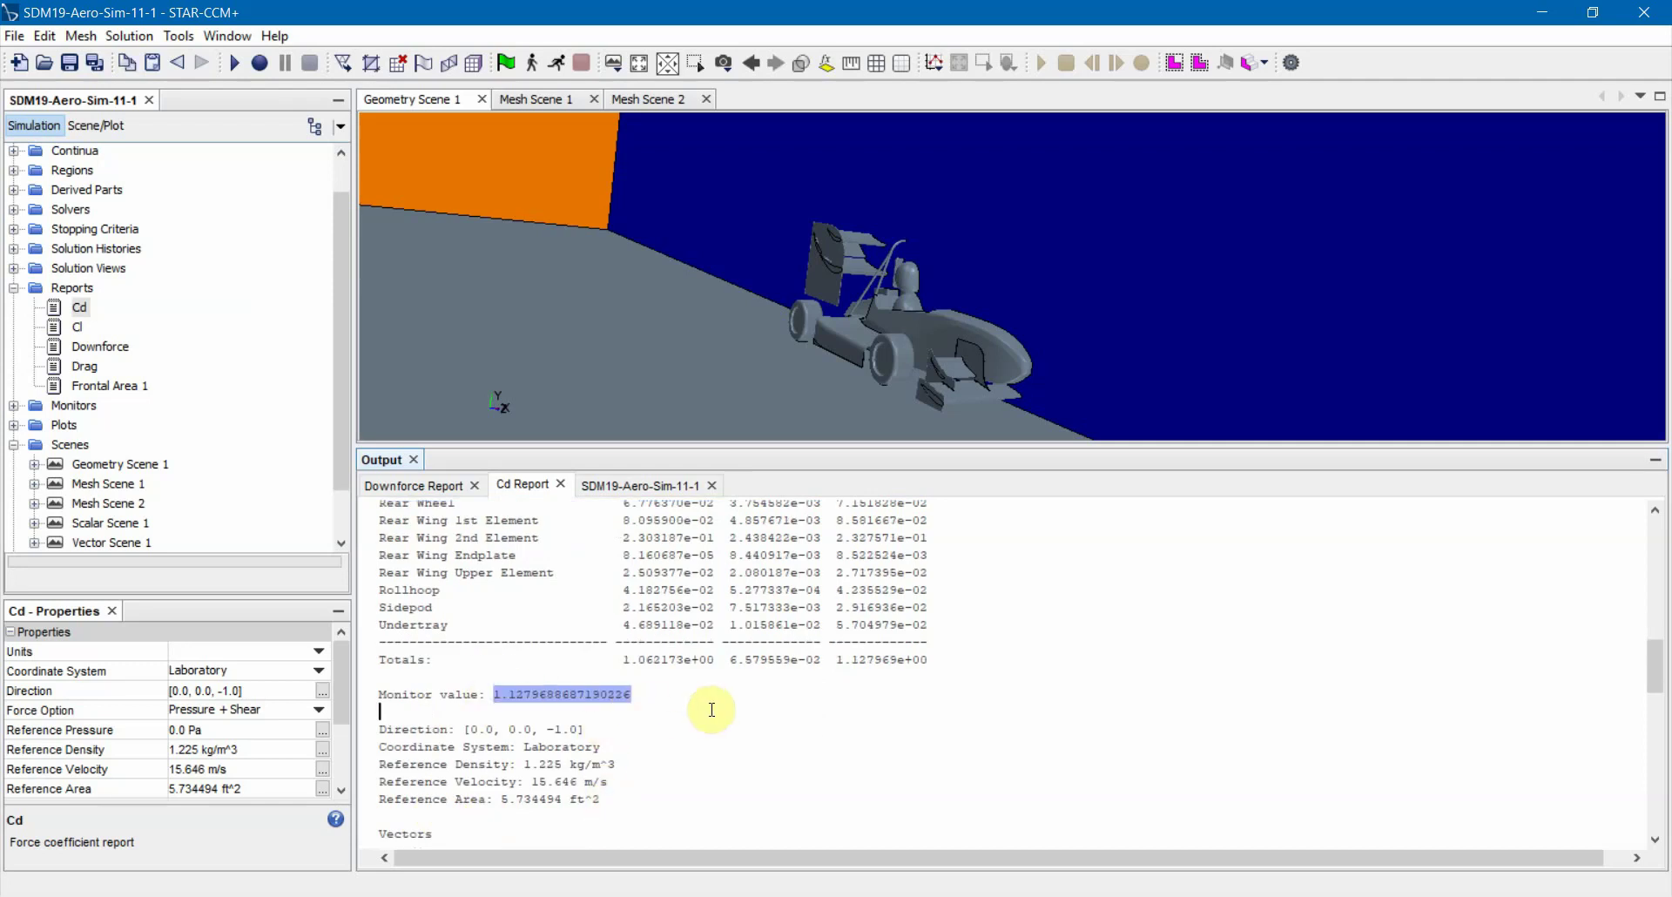
scroll(675, 728, "down", 4)
scroll(644, 755, "down", 10)
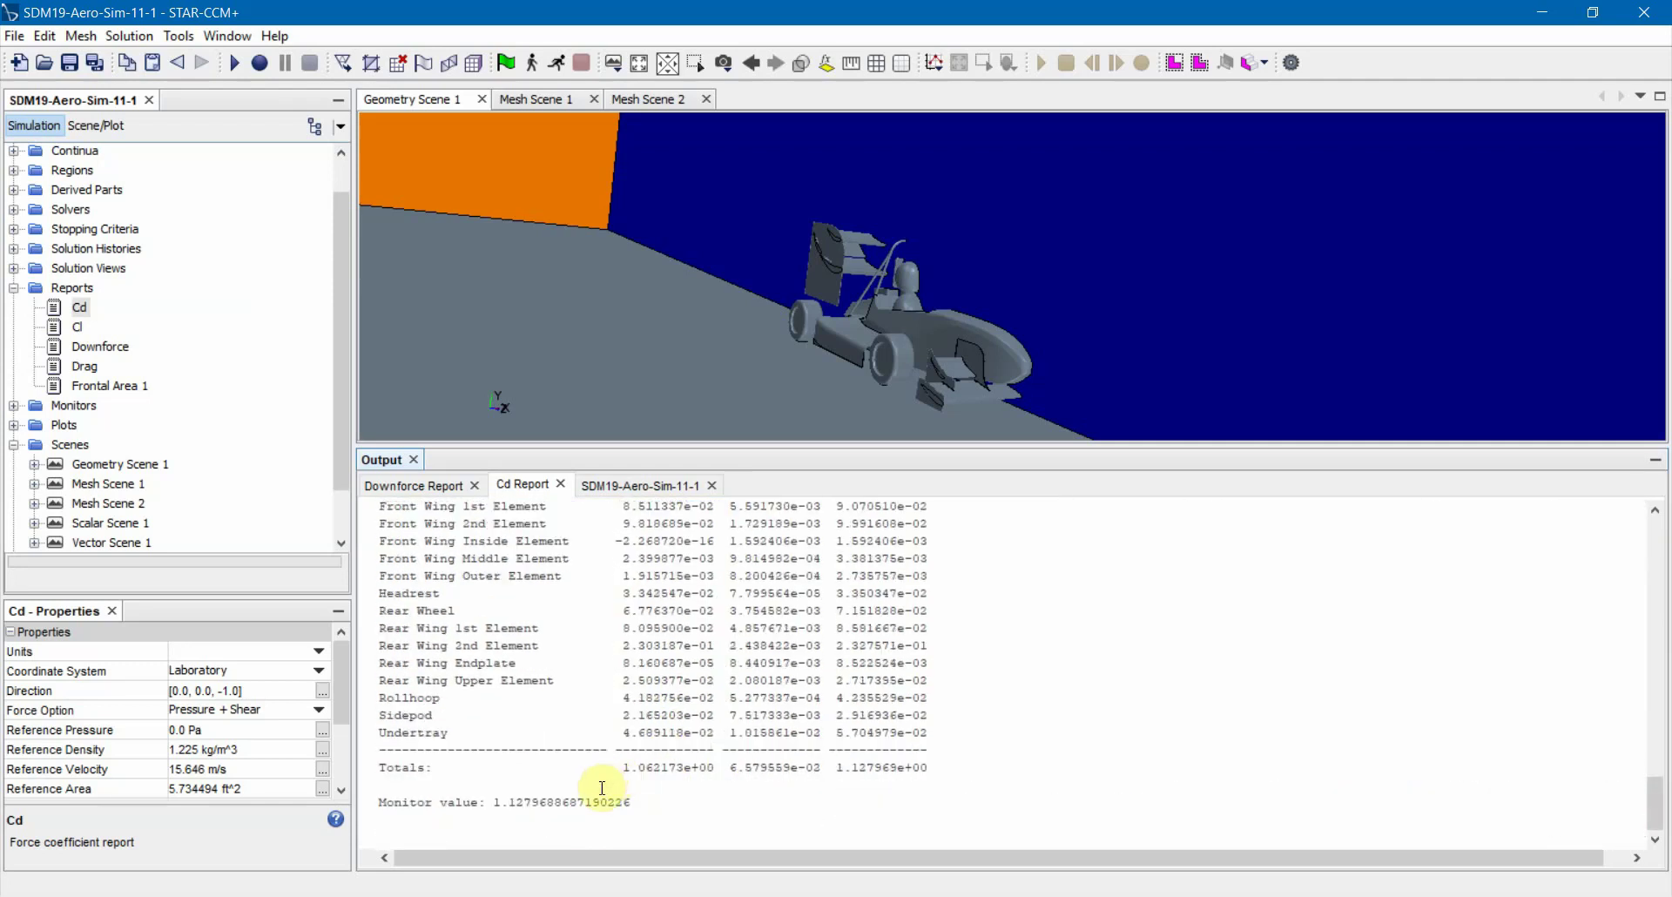
scroll(640, 749, "up", 4)
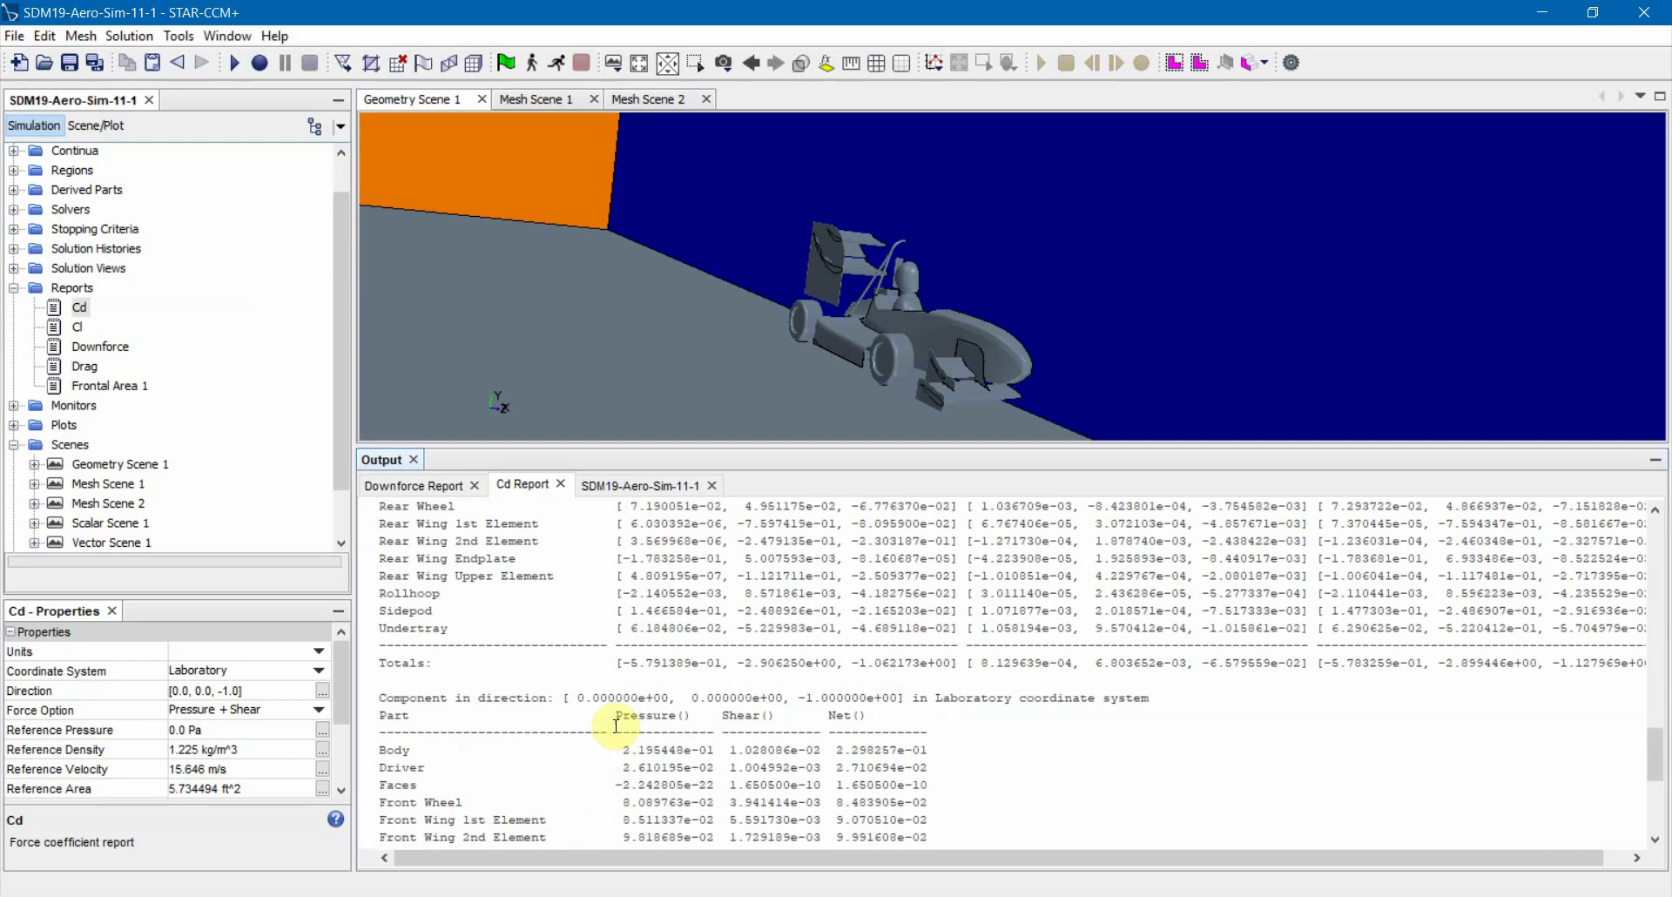
Return to the Downforce report output and check its totals and monitor value
left_click(425, 485)
scroll(607, 843, "down", 20)
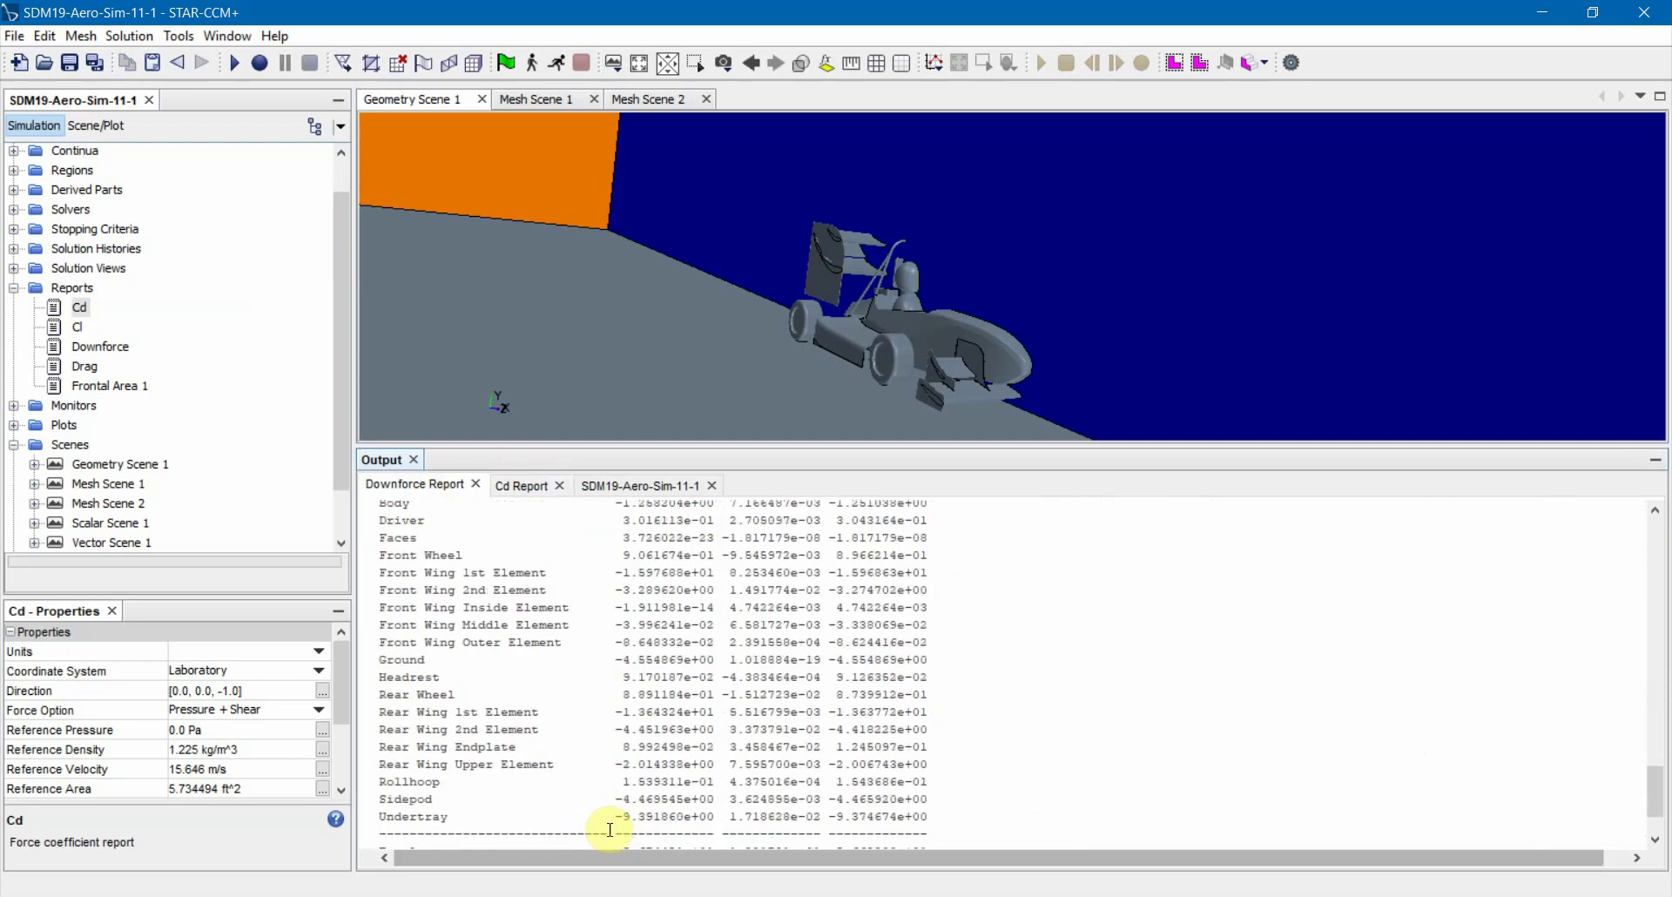
left_click(650, 804)
double_click(538, 799)
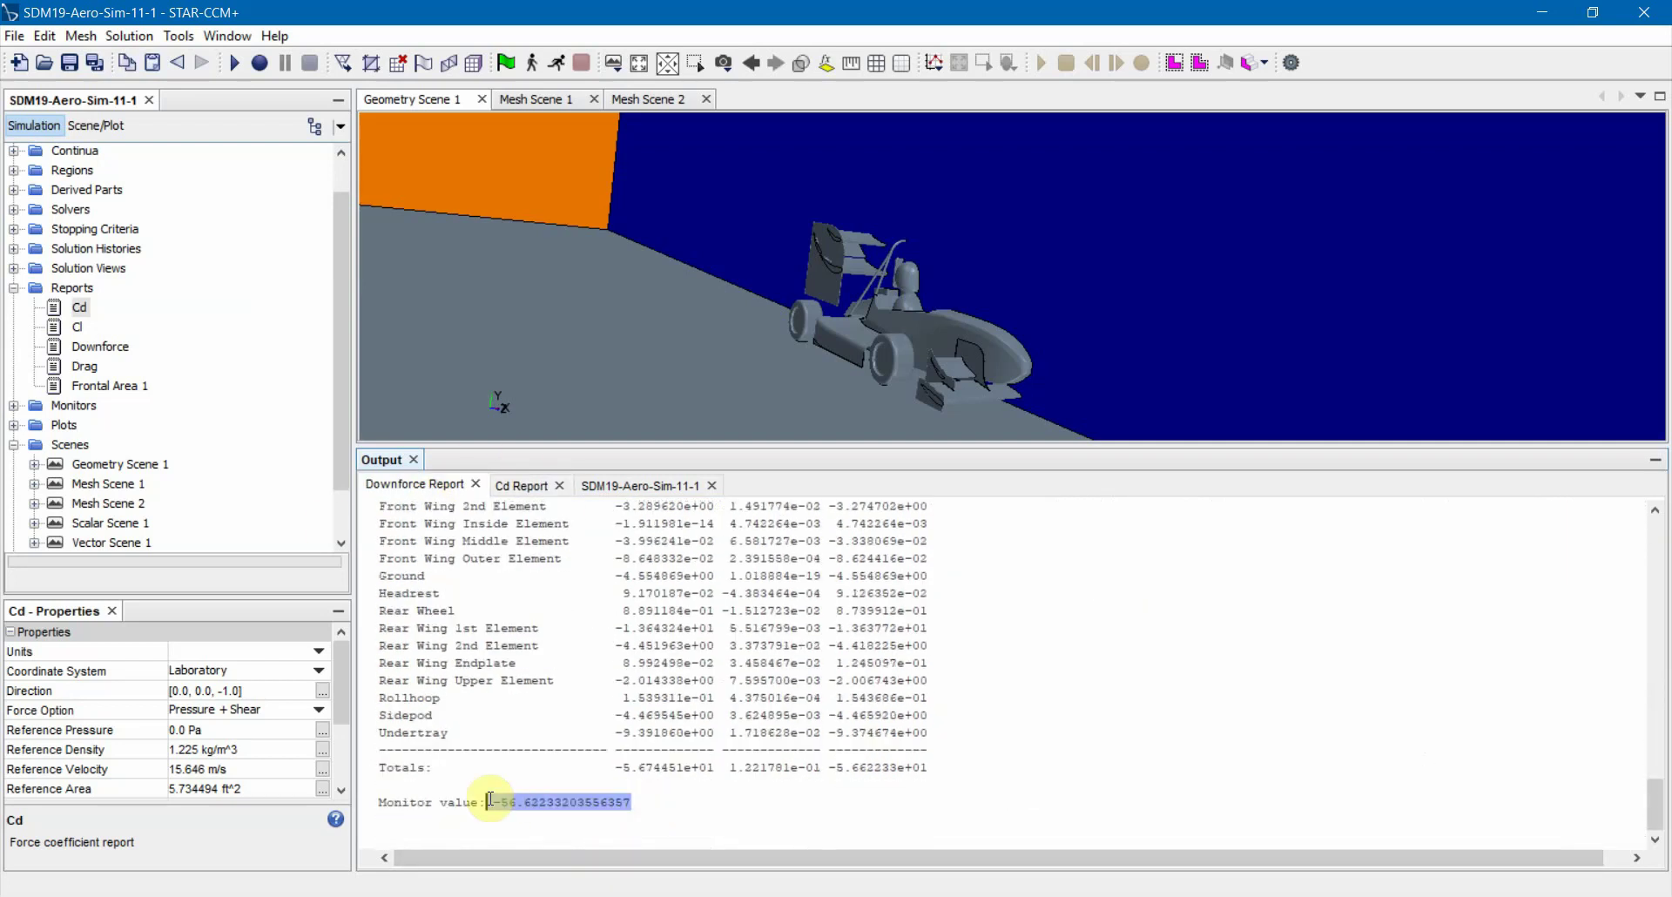
left_click(541, 799)
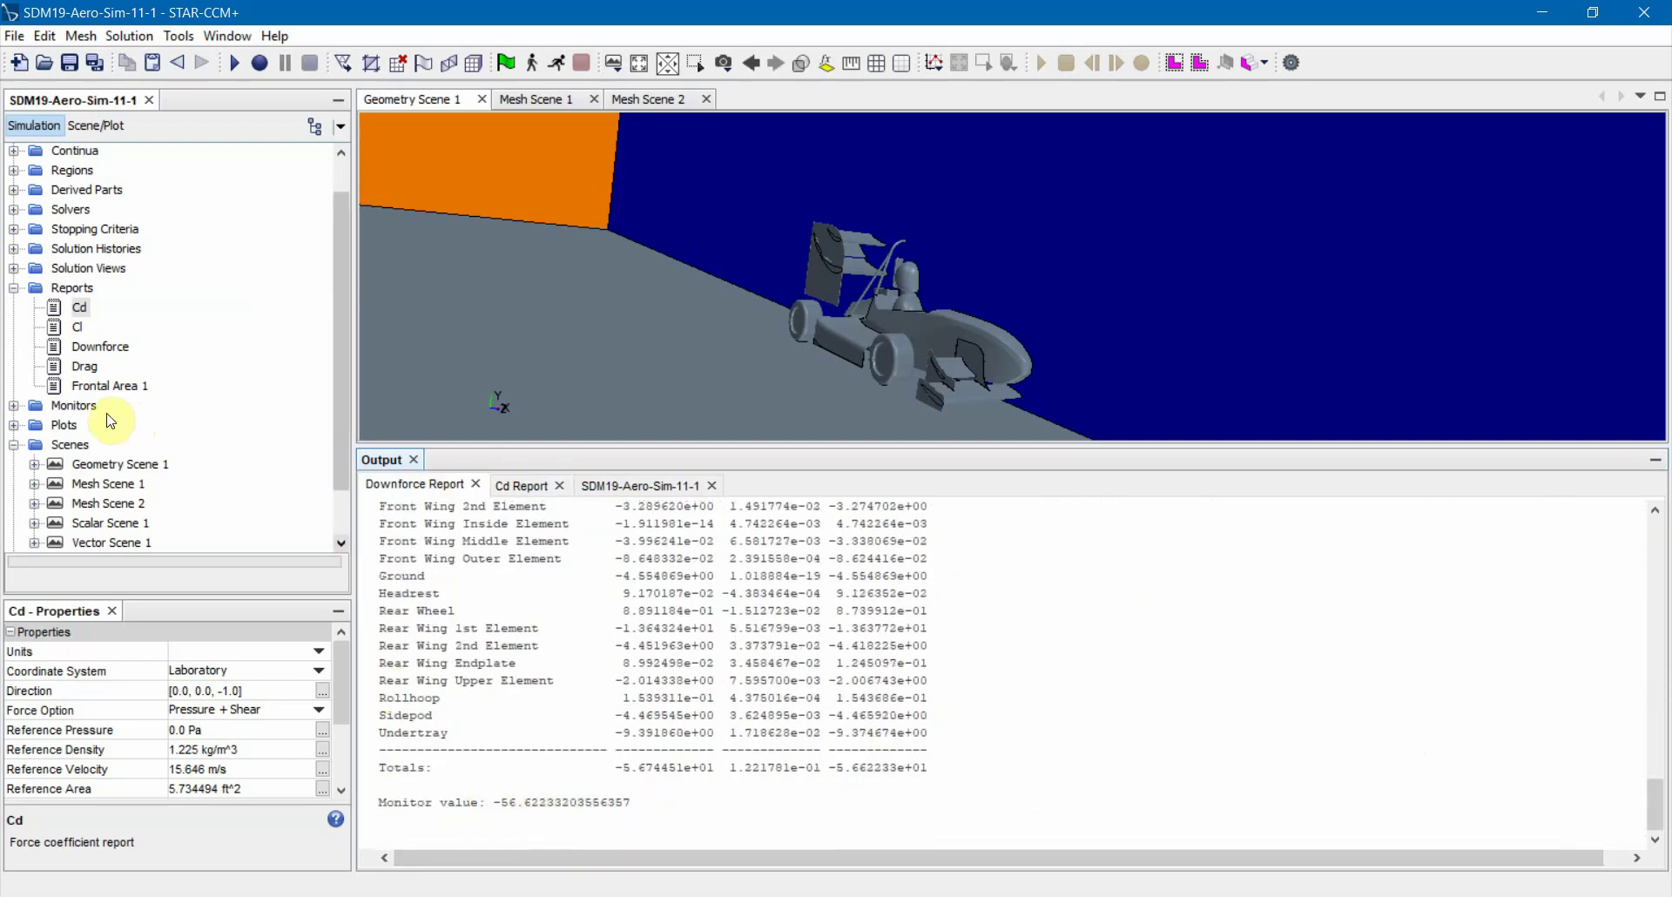
Expand the Monitors in the simulation tree and look at the Cd and Cl reports they can be created from
scroll(58, 344, "down", 2)
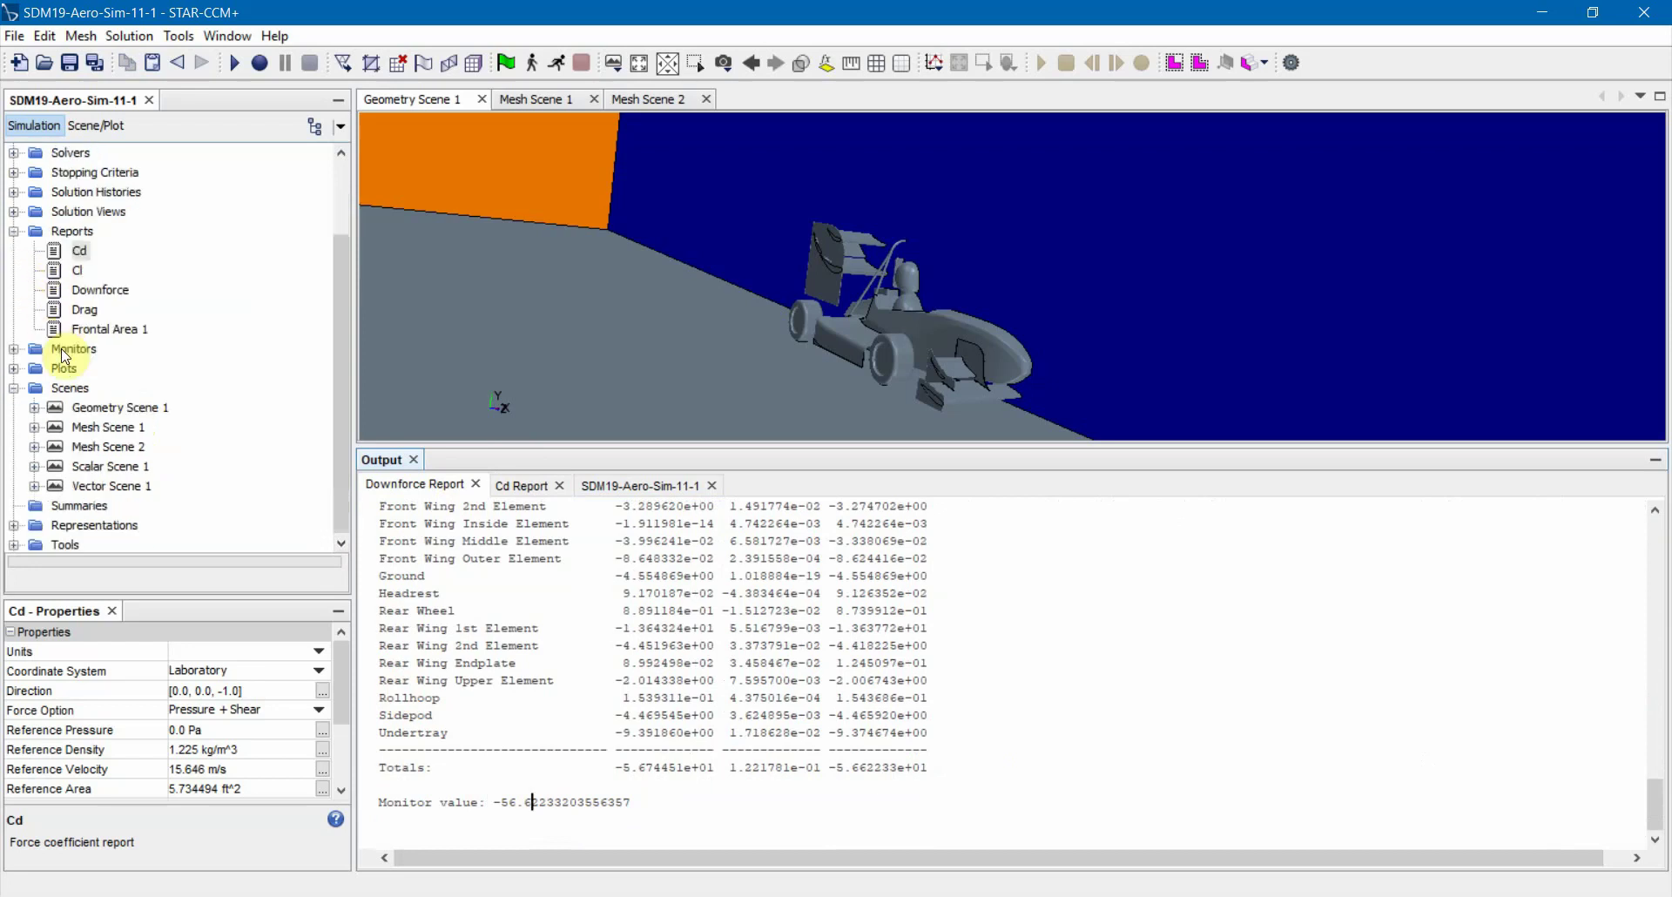
left_click(17, 349)
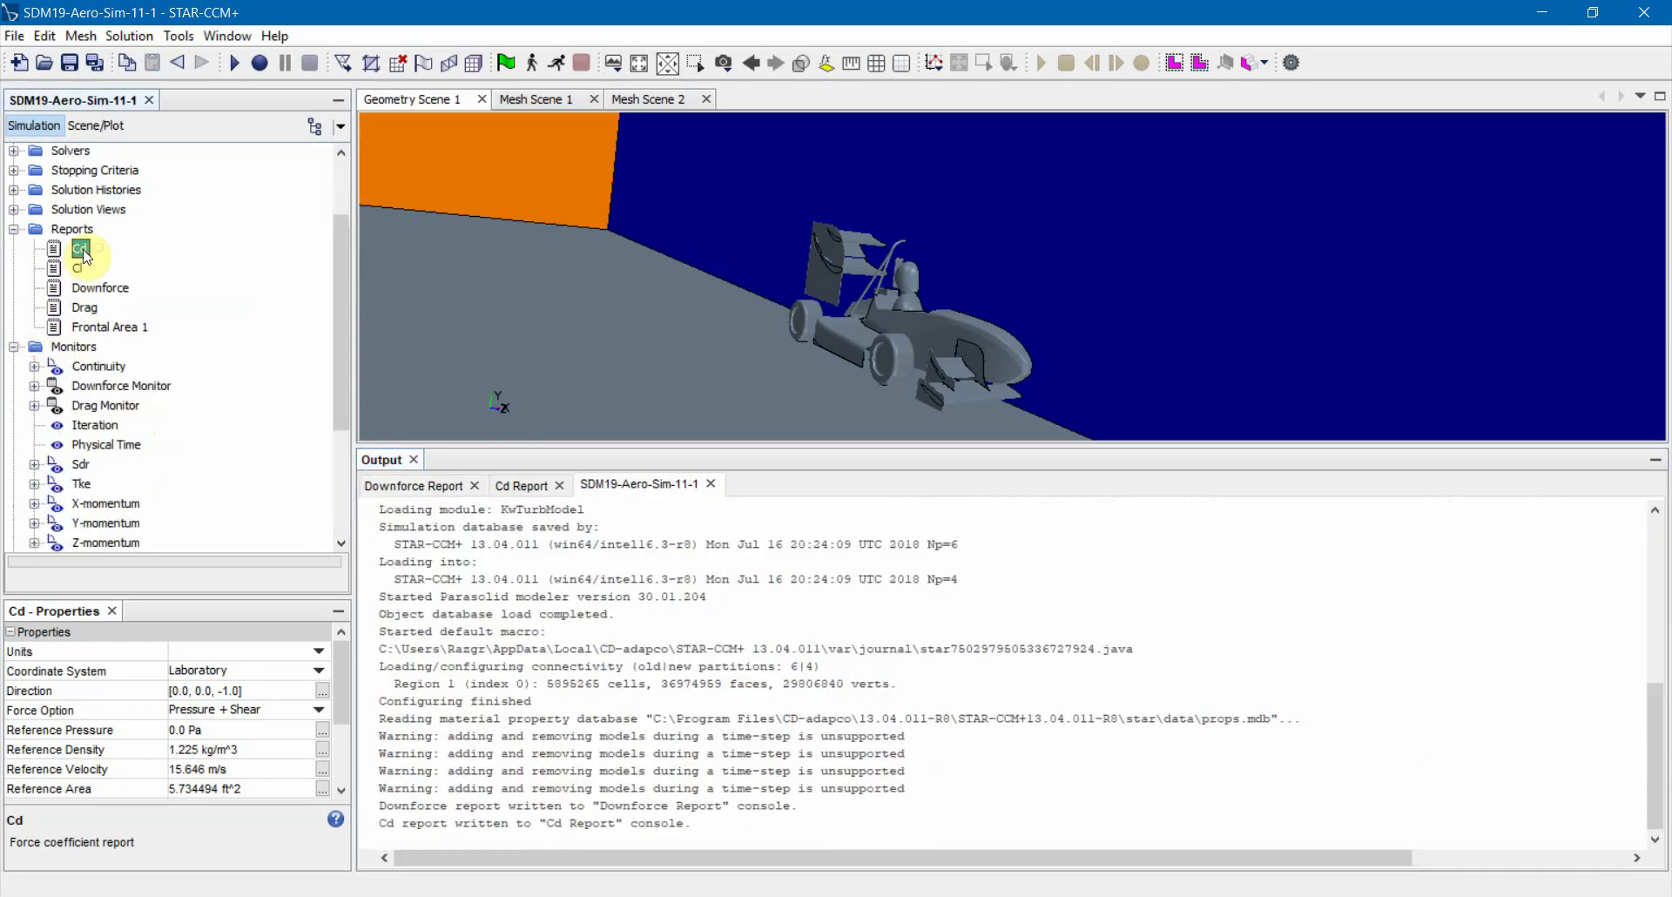
left_click(75, 288)
left_click(72, 277)
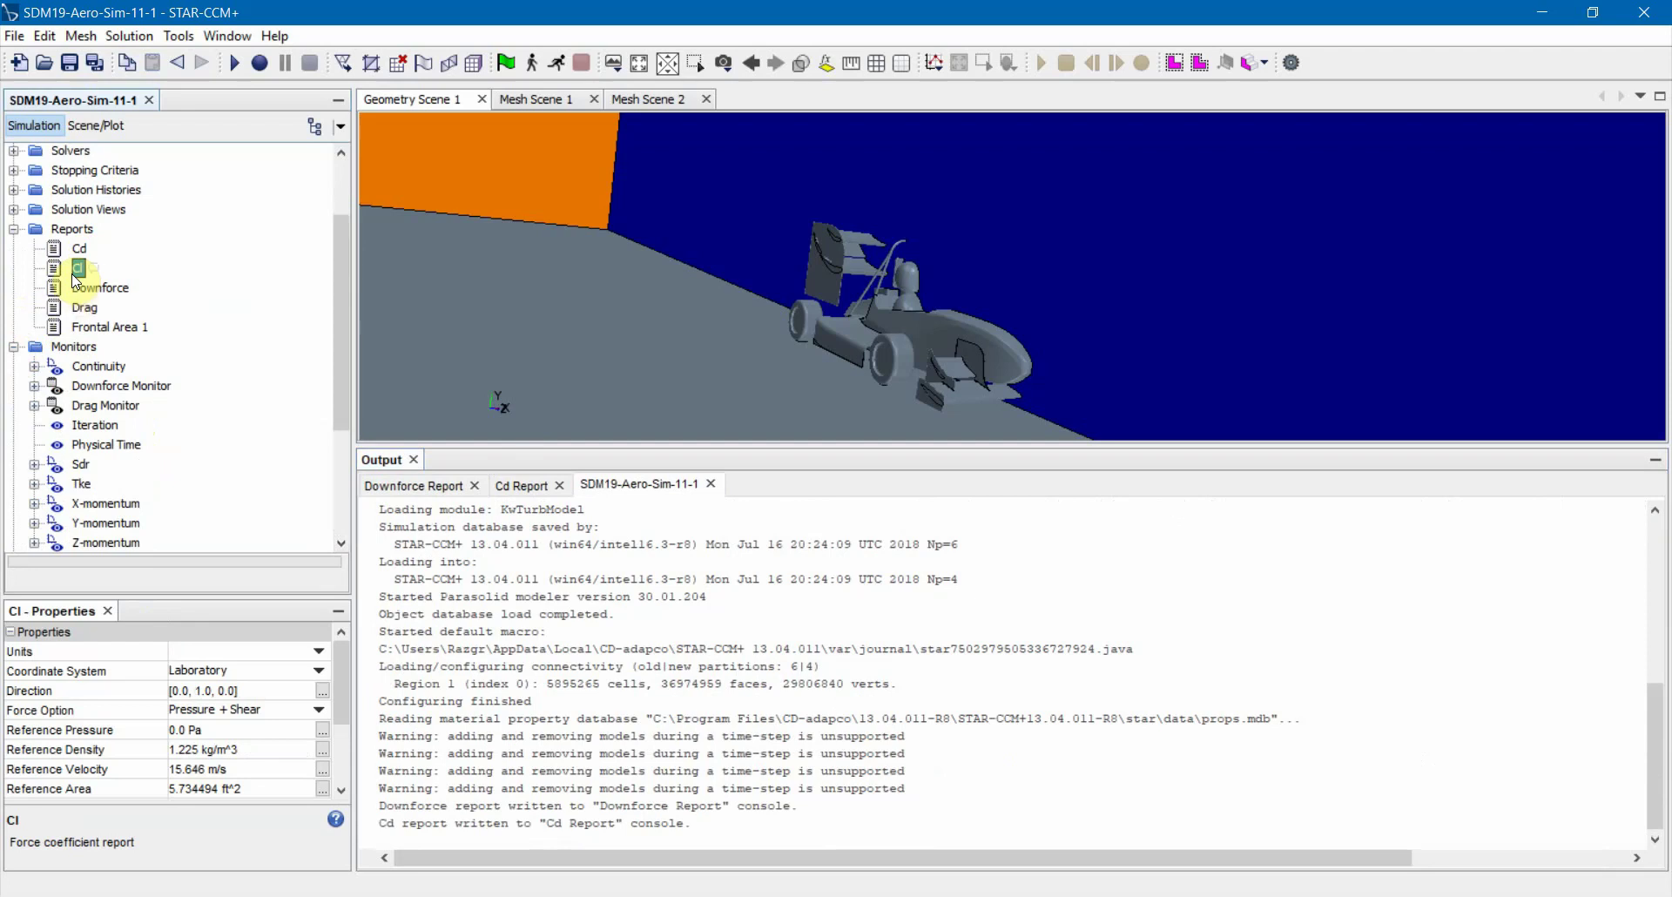
Relate the Downforce report to its monitor by highlighting the monitor value line in the report output
left_click(90, 290)
left_click(440, 485)
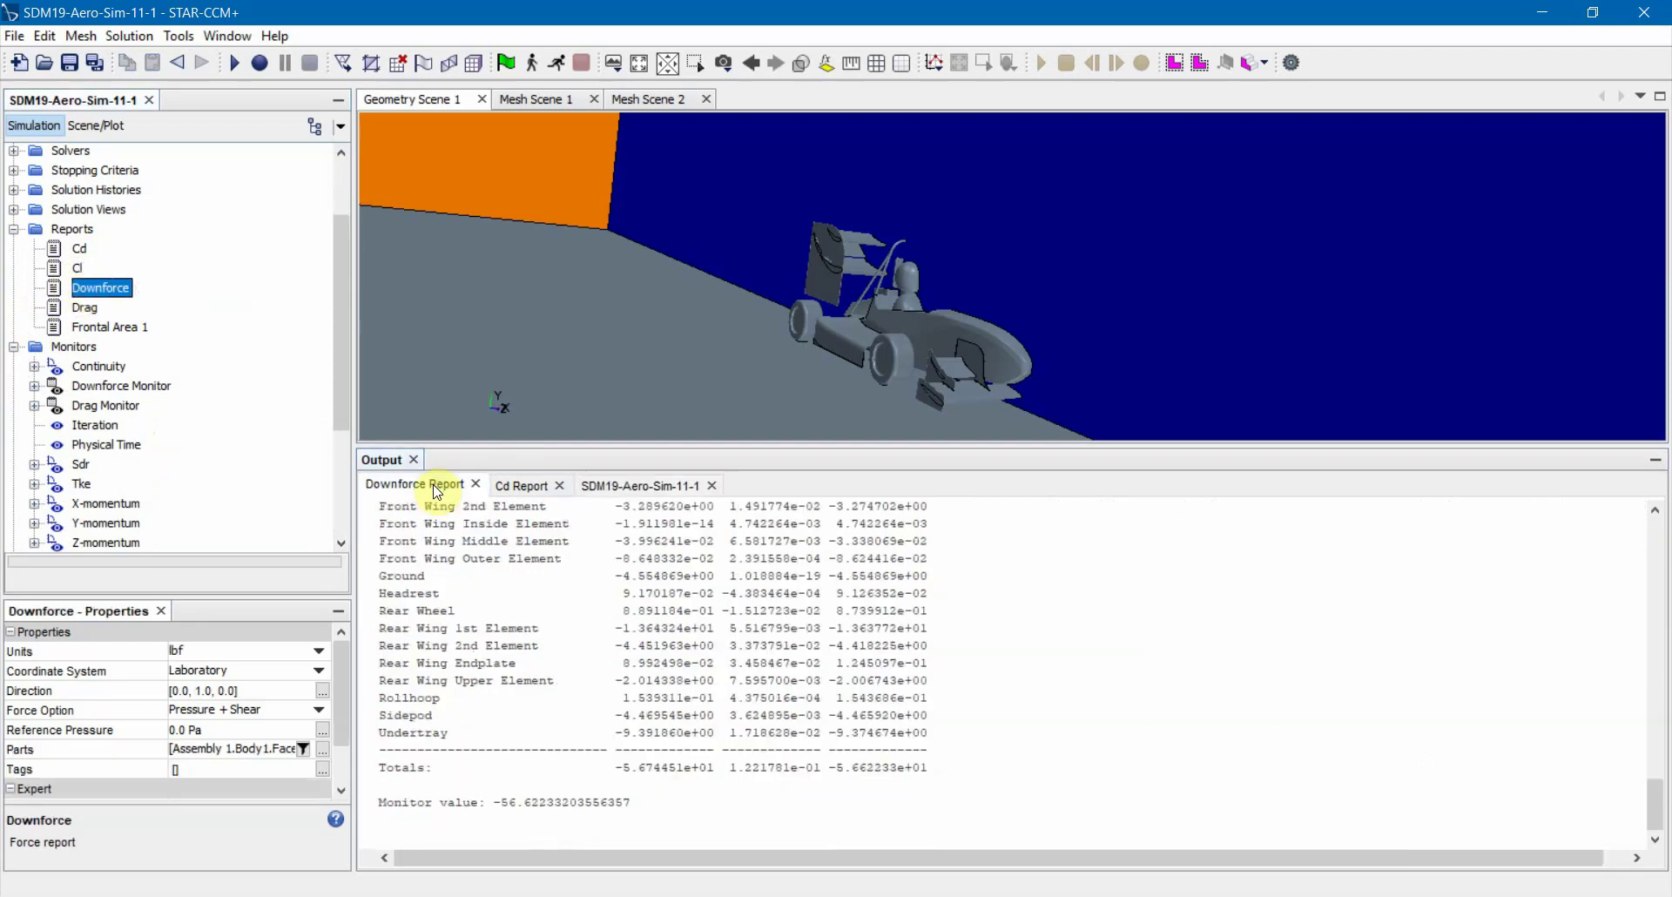
left_click_drag(378, 802, 517, 802)
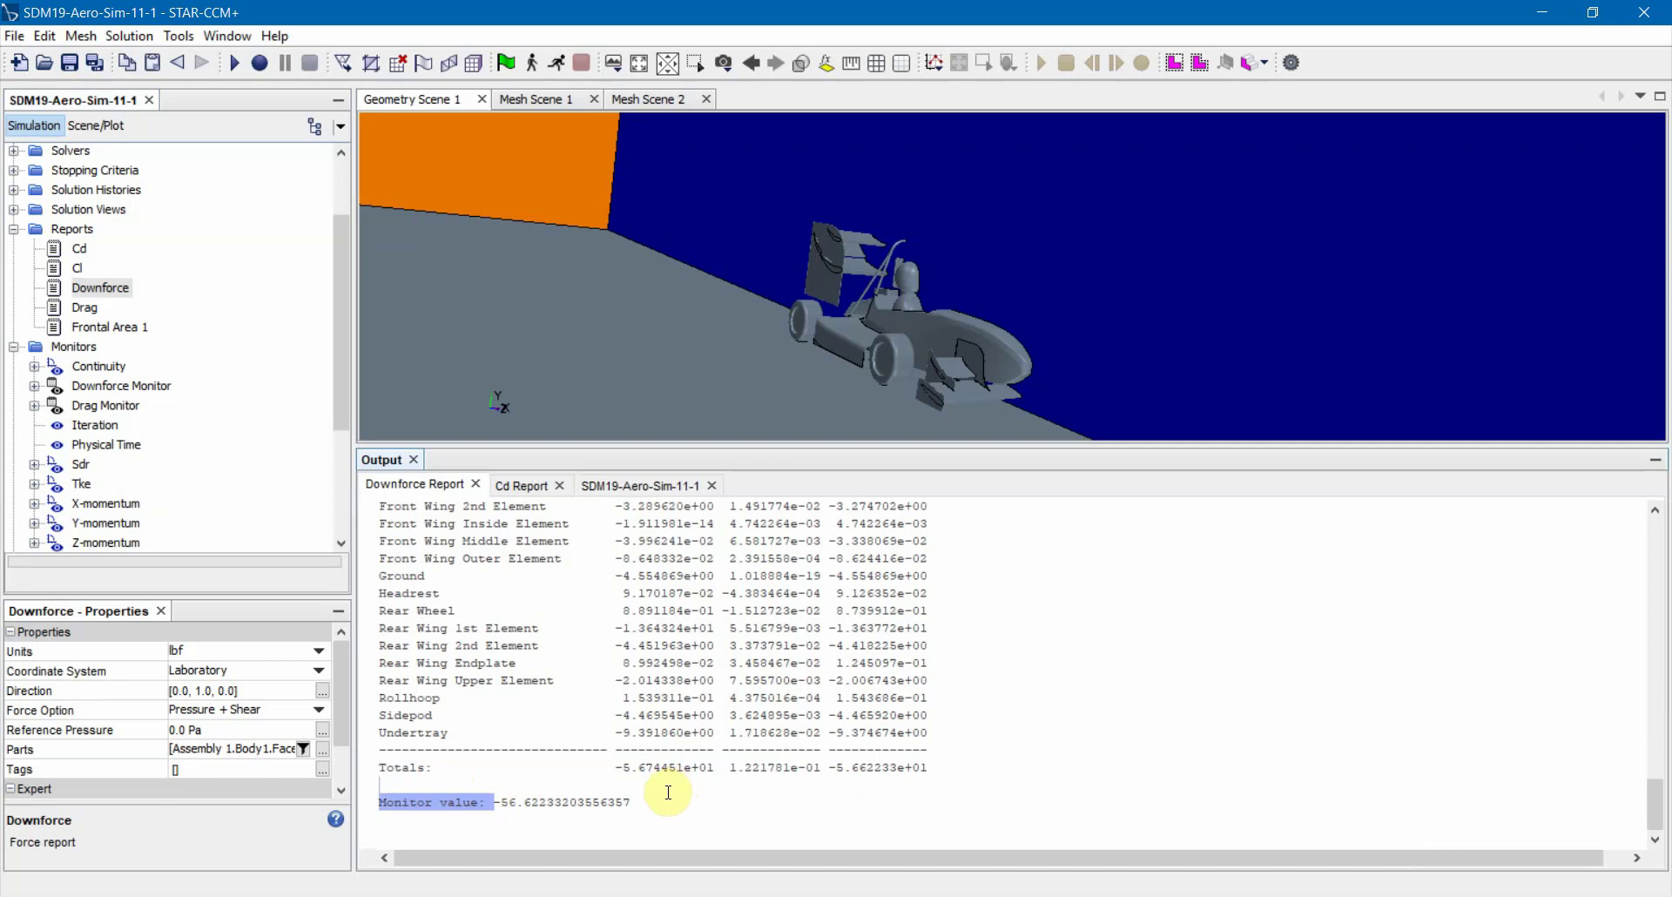
left_click_drag(632, 802, 493, 802)
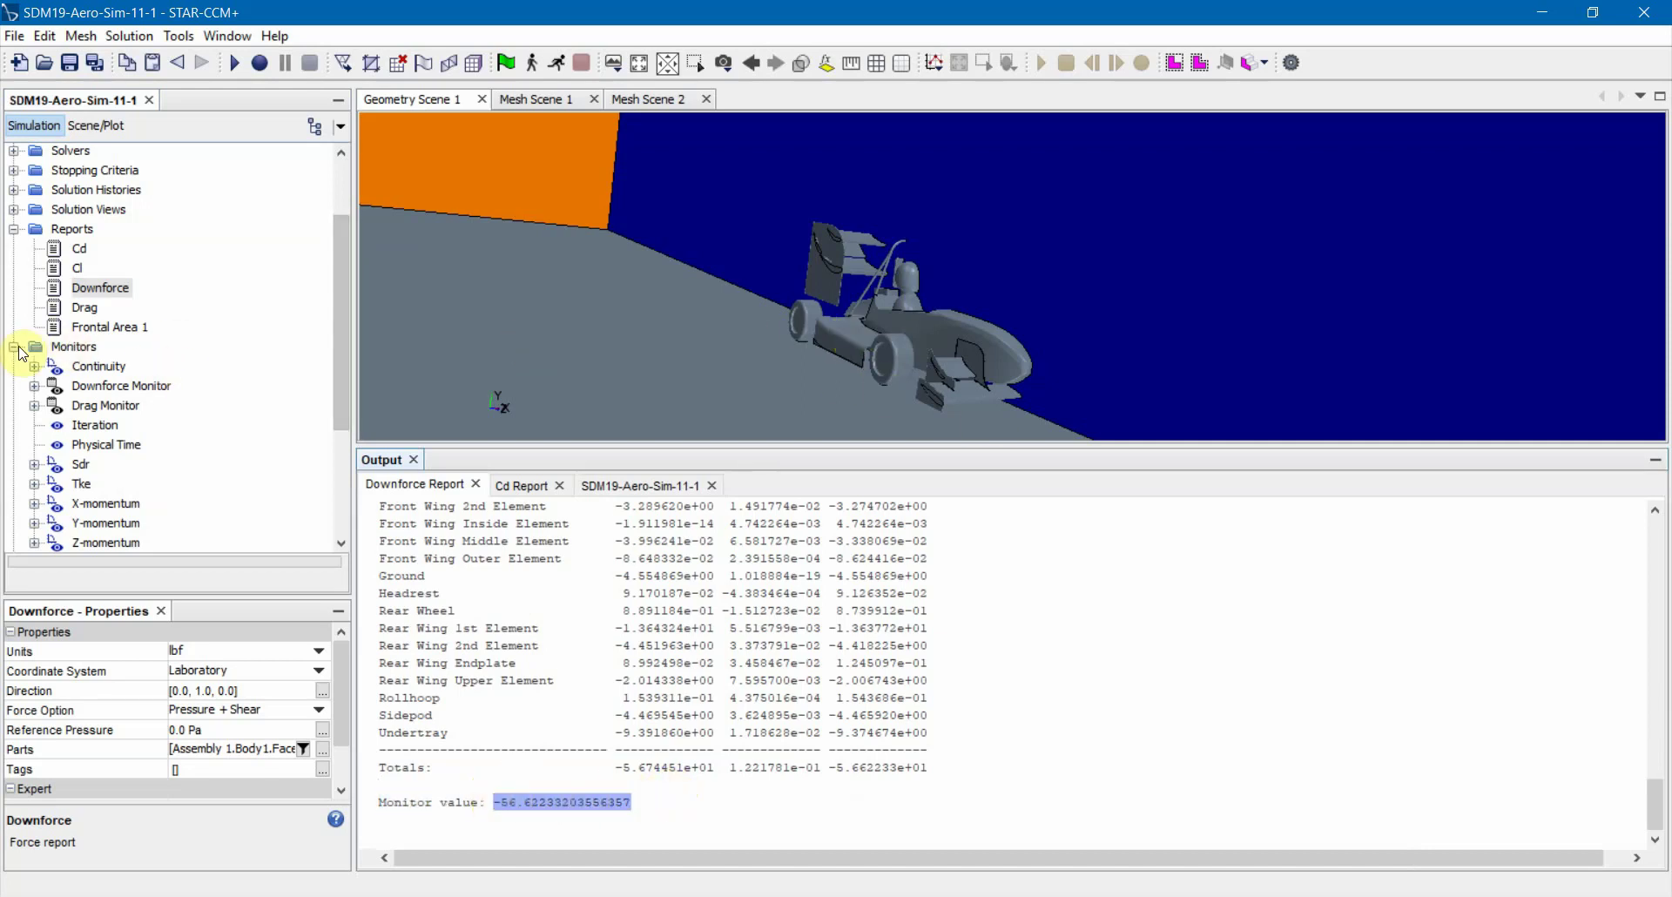
View the Downforce Monitor, Drag Monitor and Residuals plots, checking how forces and residuals develop
scroll(19, 353, "down", 1)
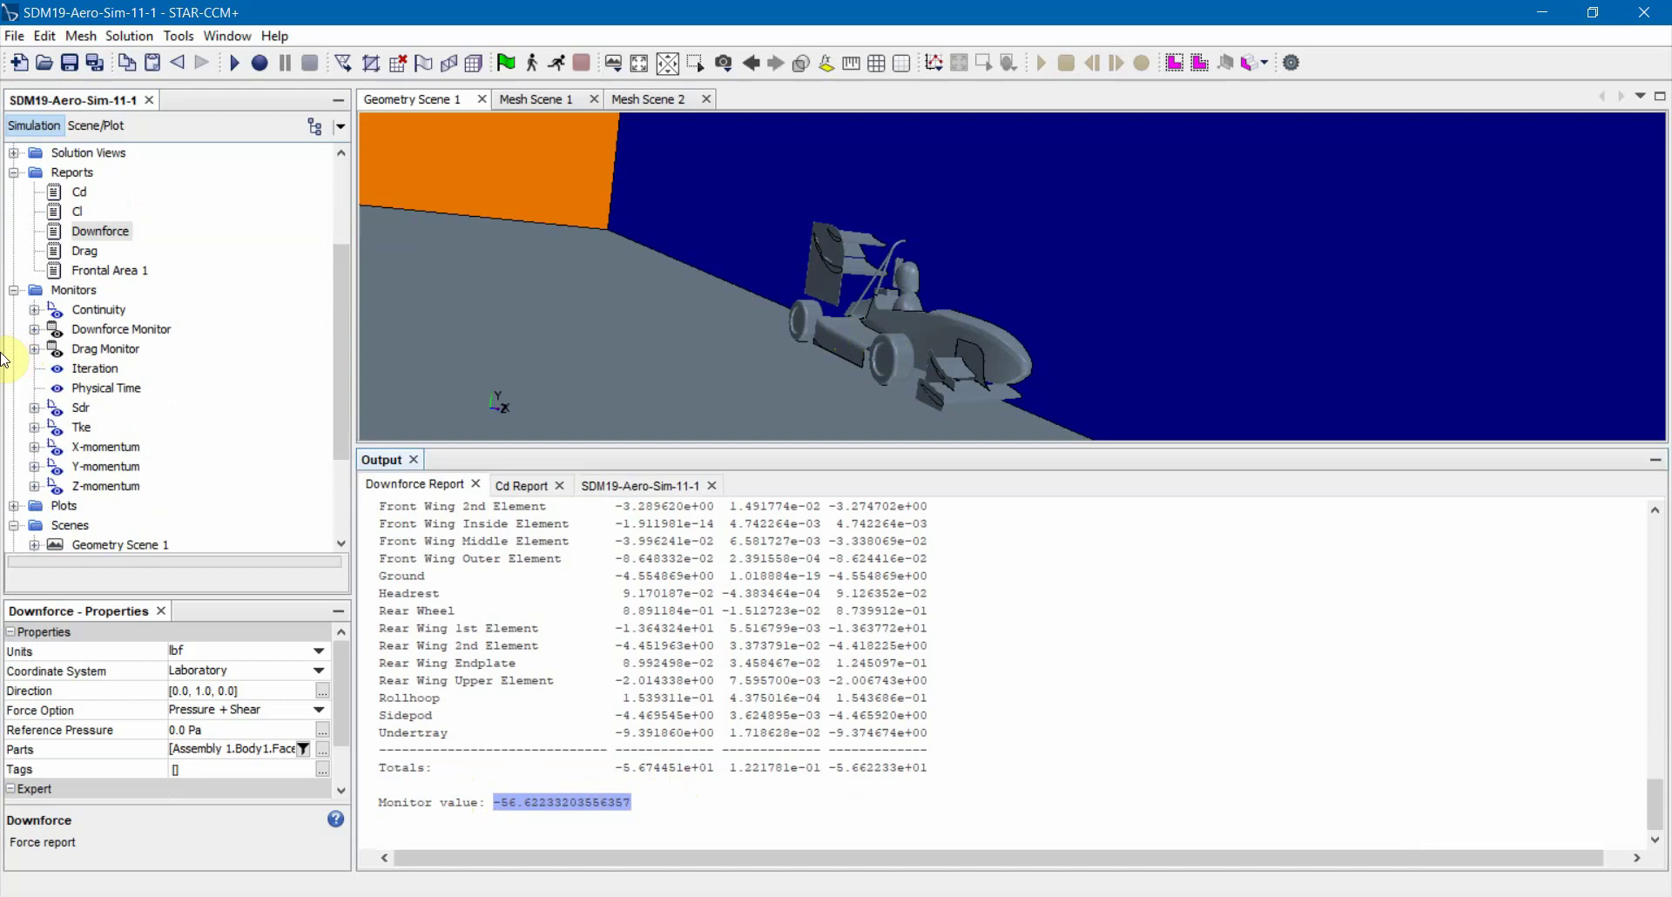
scroll(24, 392, "down", 1)
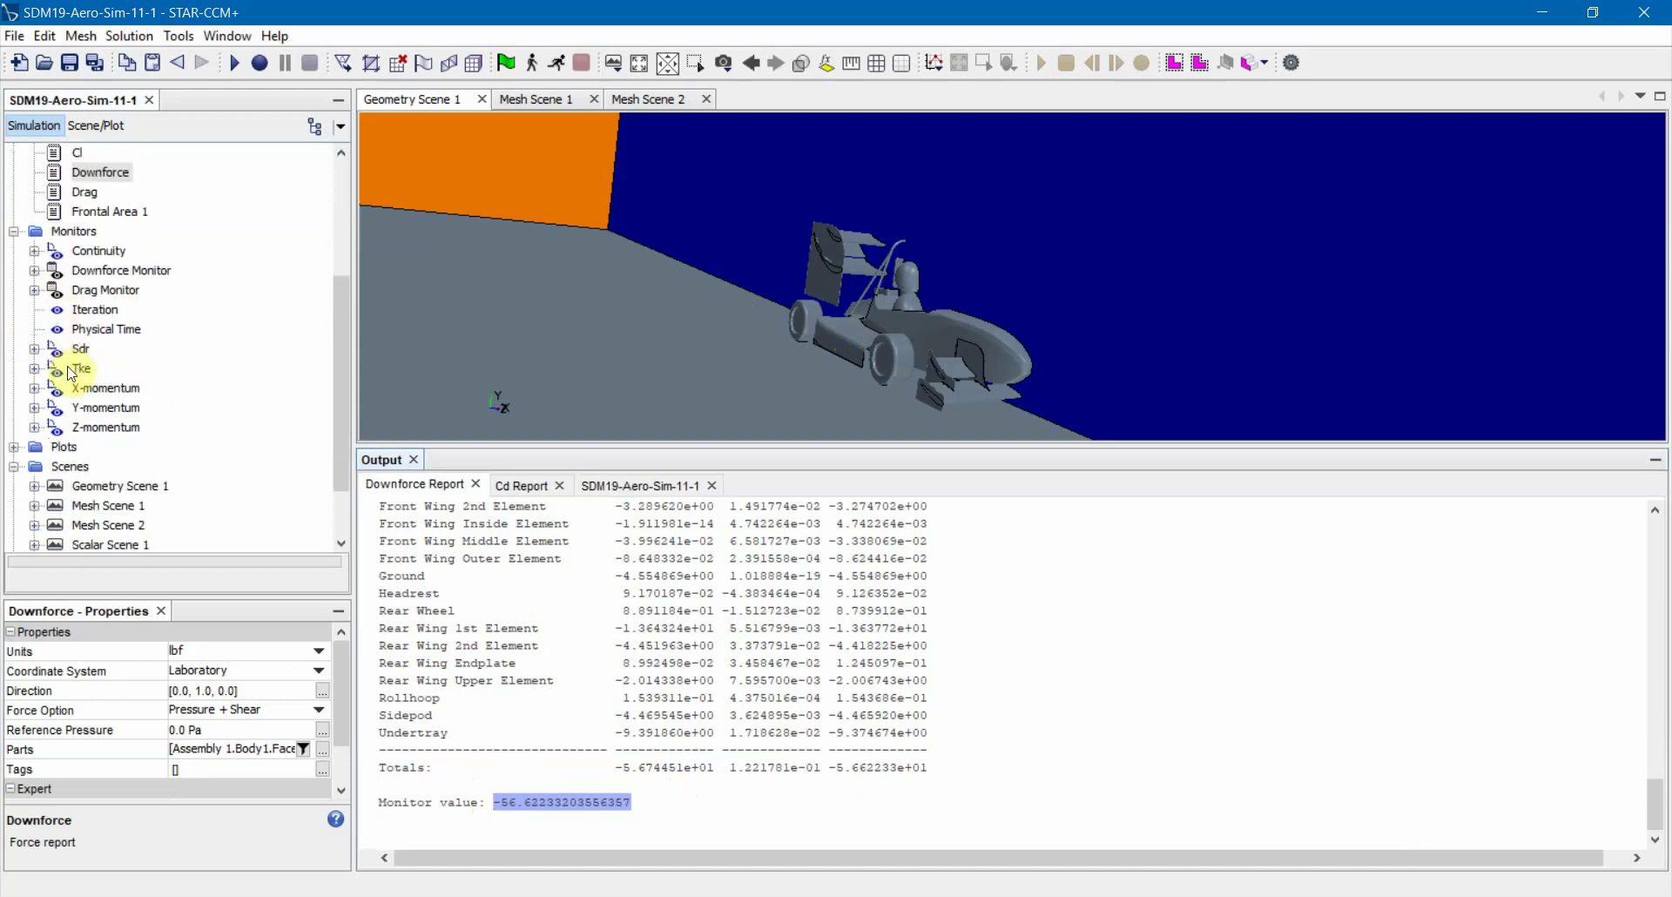
left_click(13, 448)
scroll(142, 375, "down", 1)
double_click(133, 407)
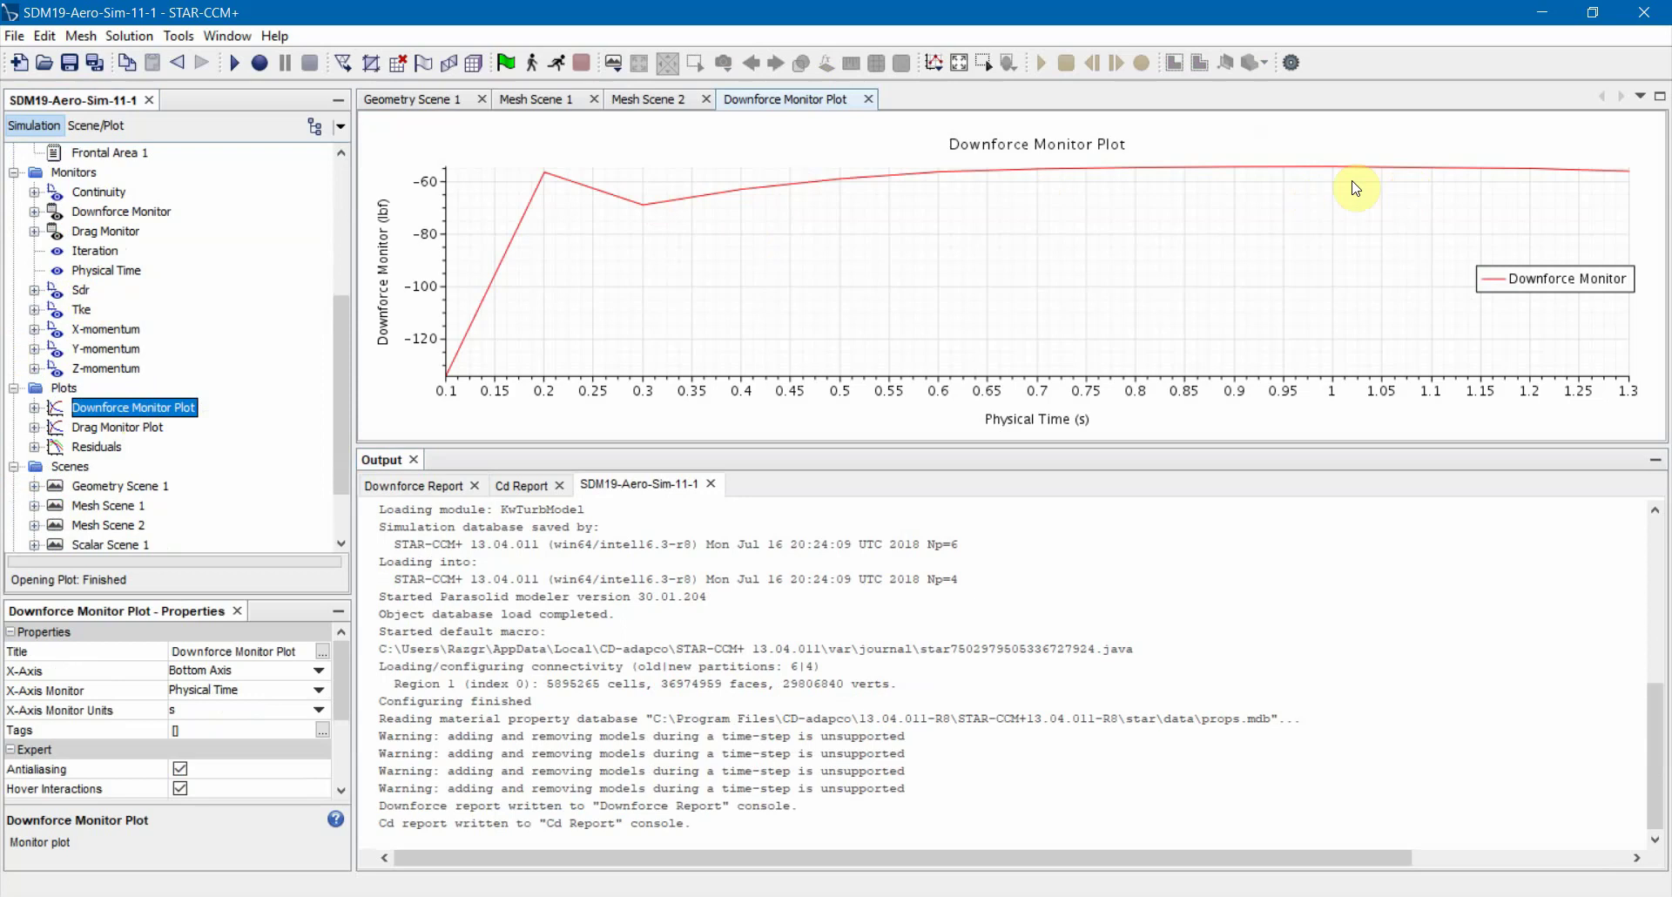
double_click(154, 429)
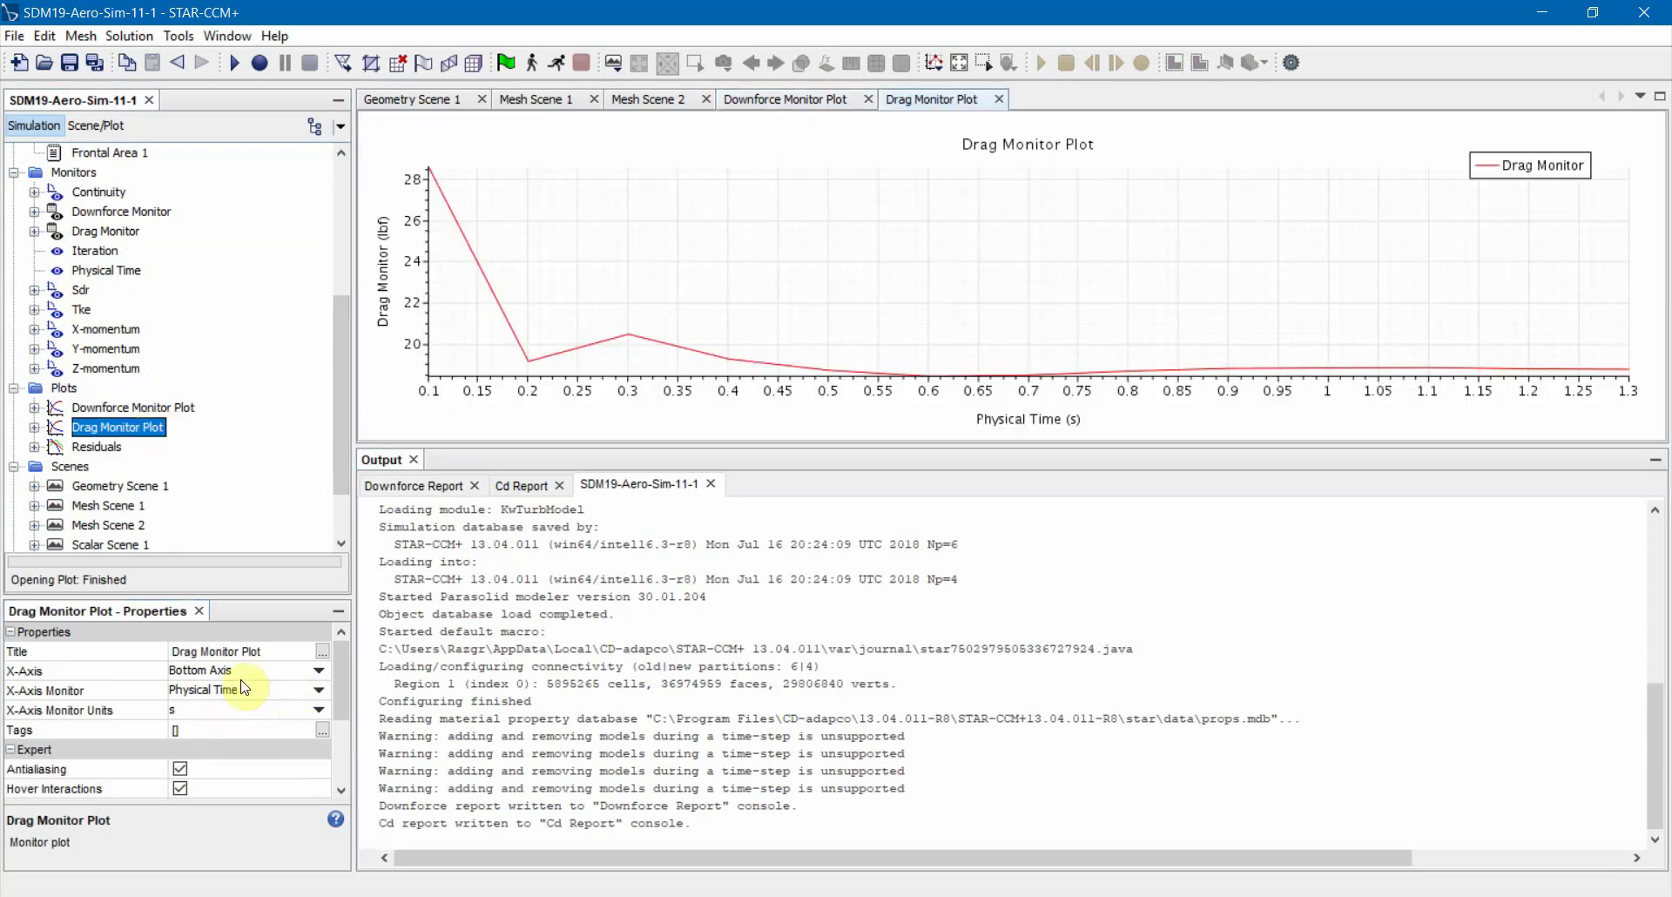
double_click(110, 449)
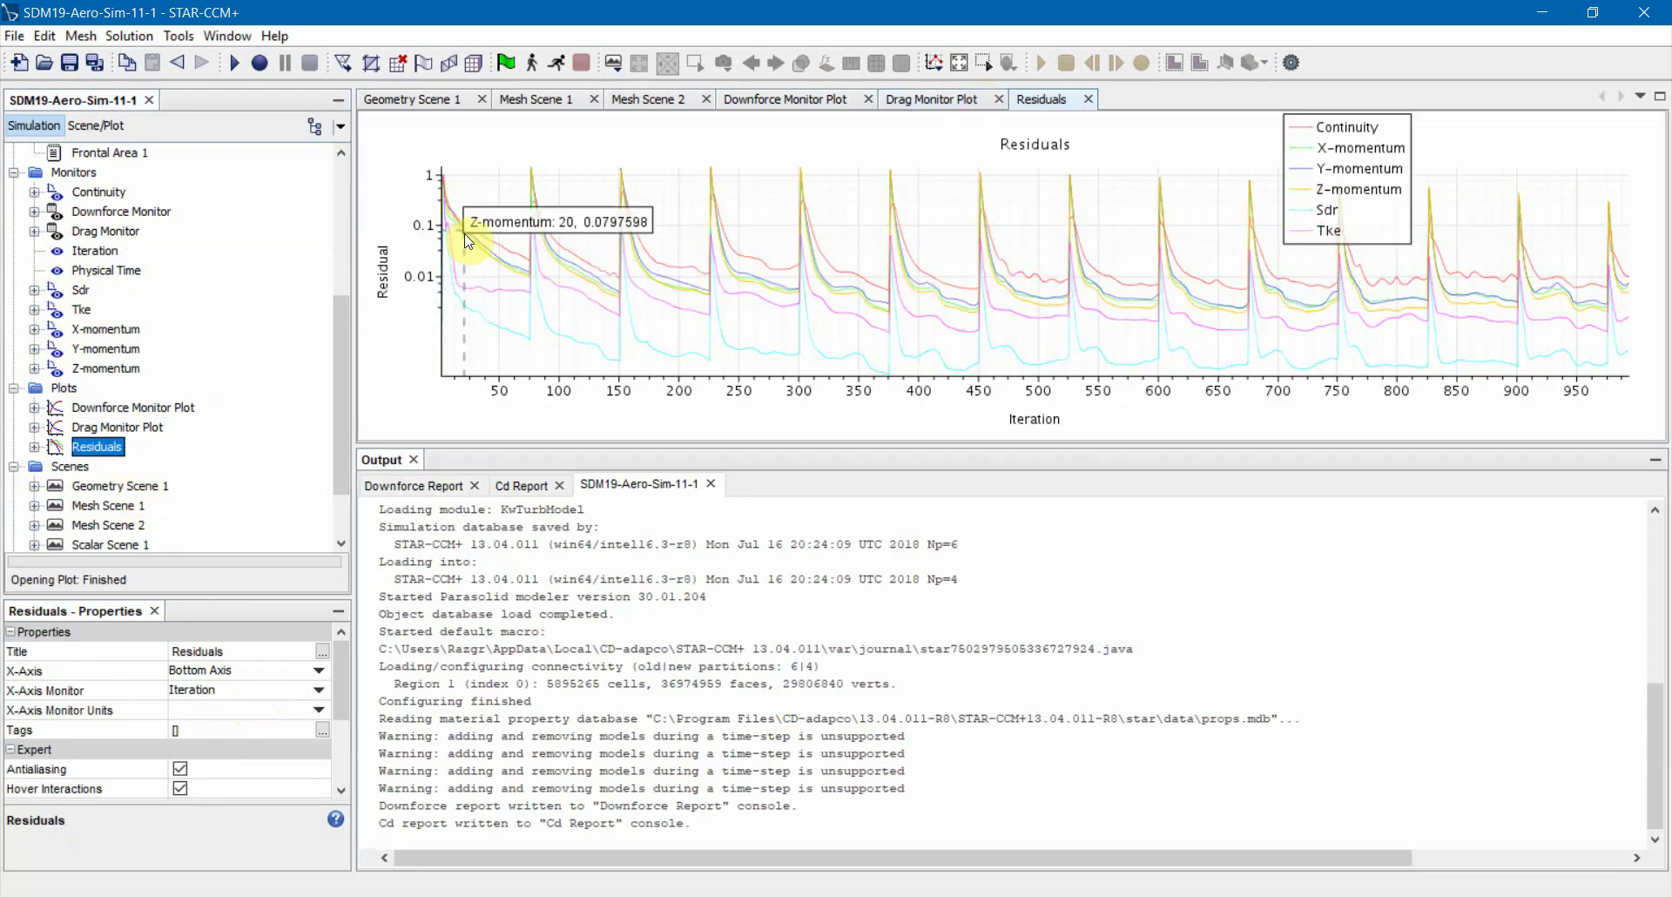
Close the three plots and shrink the output area to enlarge the geometry scene
left_click(868, 100)
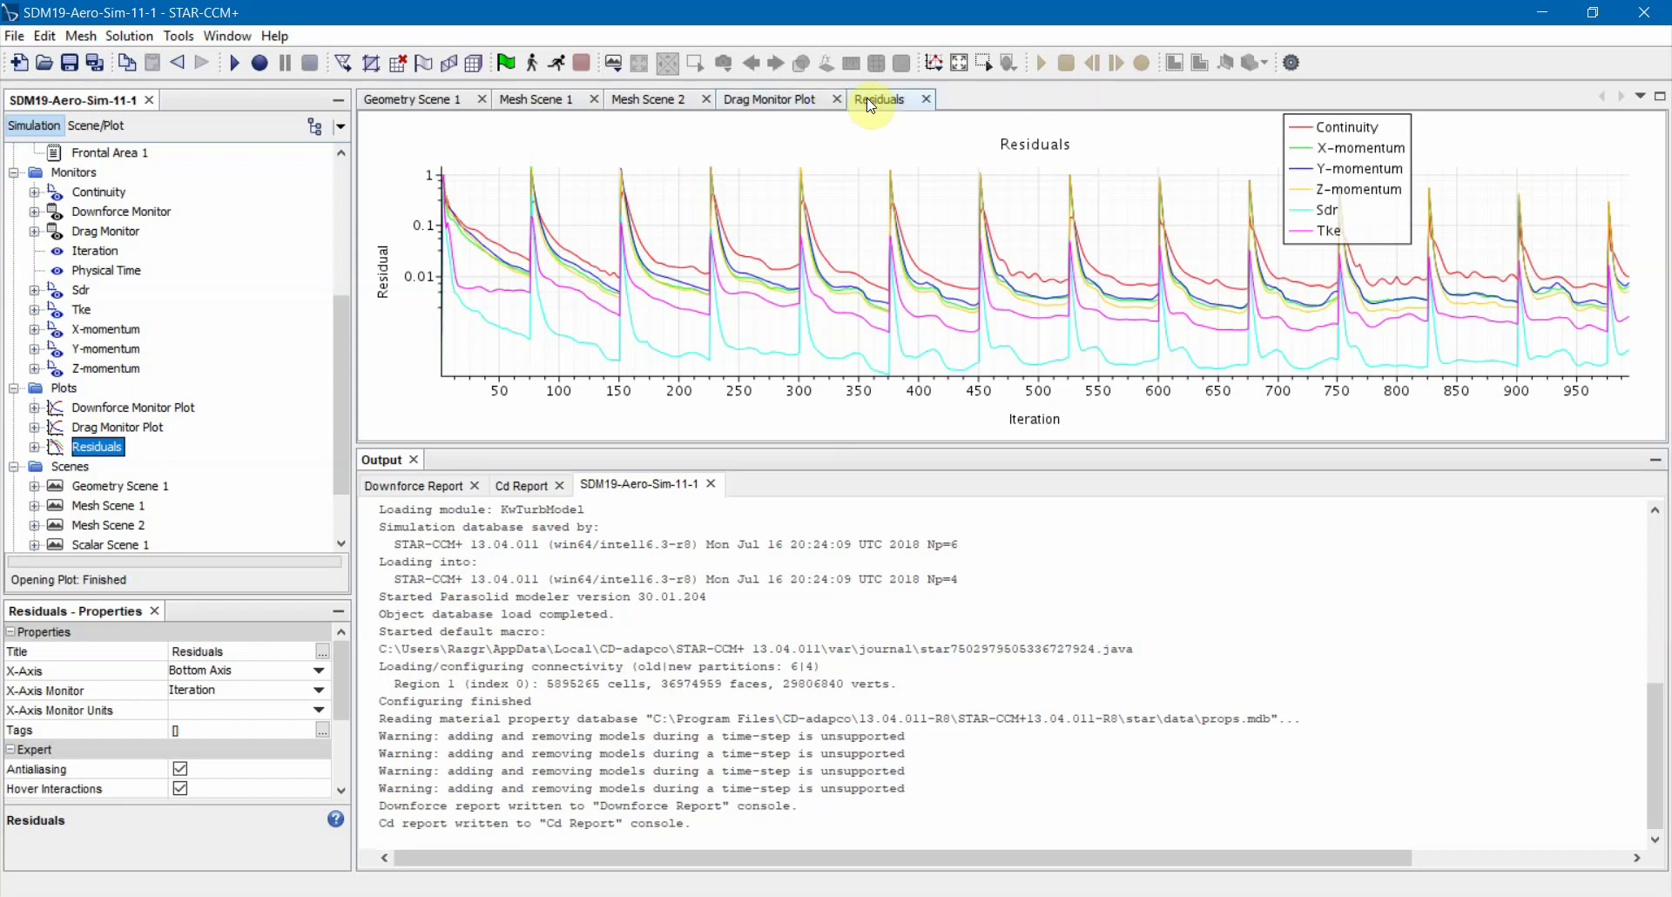
left_click(926, 99)
left_click(837, 100)
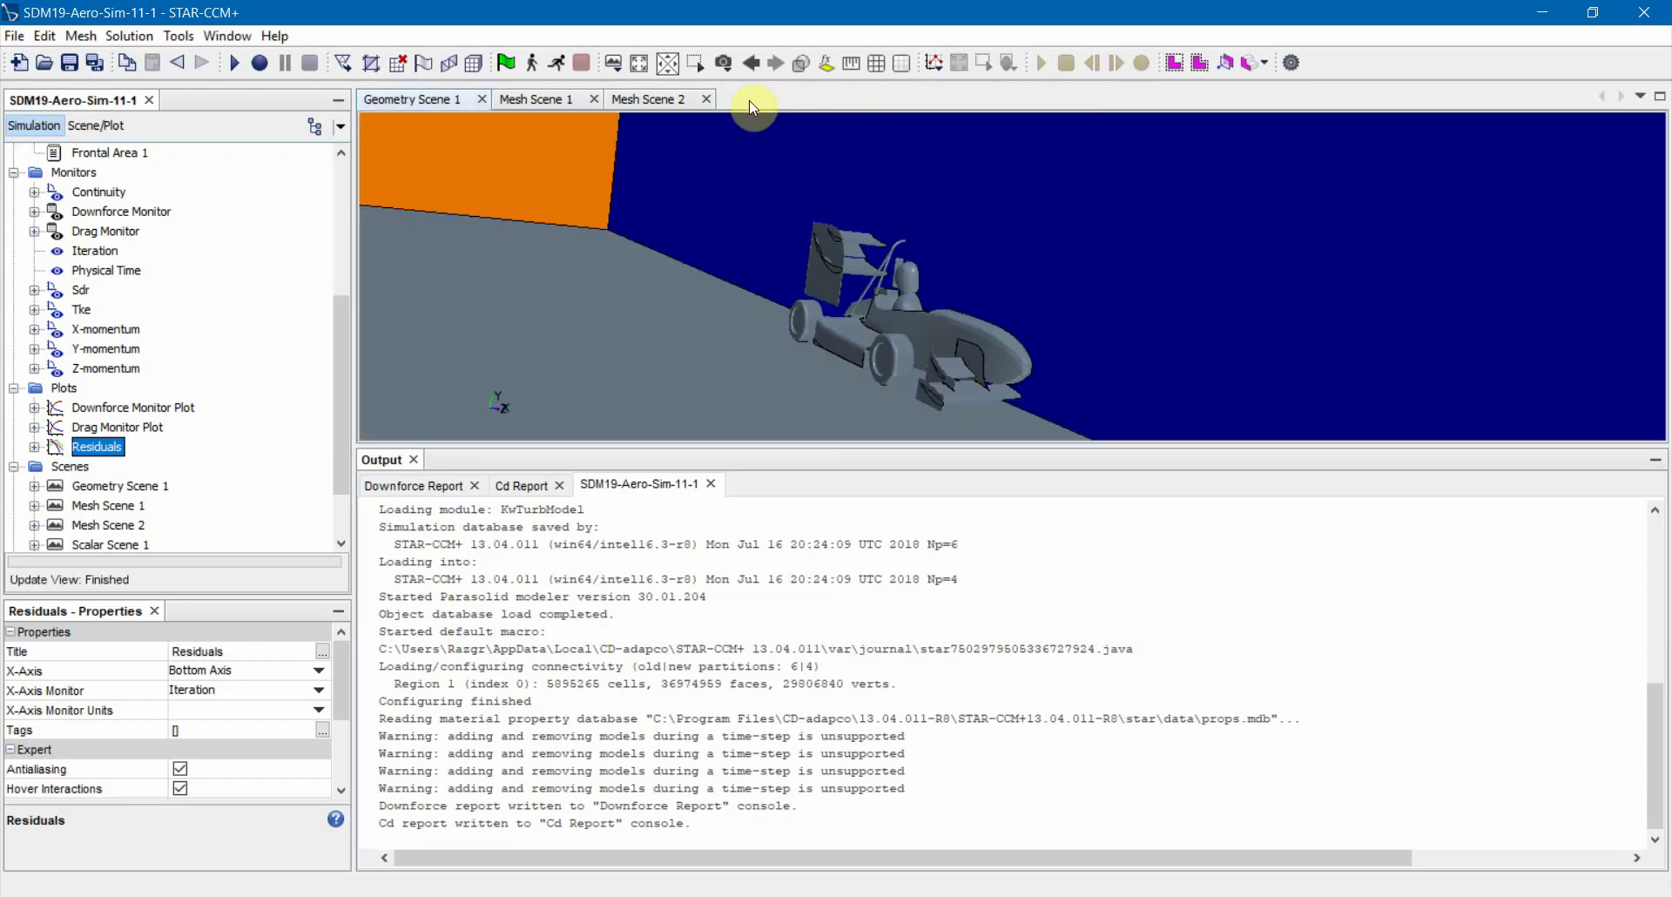
left_click_drag(550, 451, 549, 706)
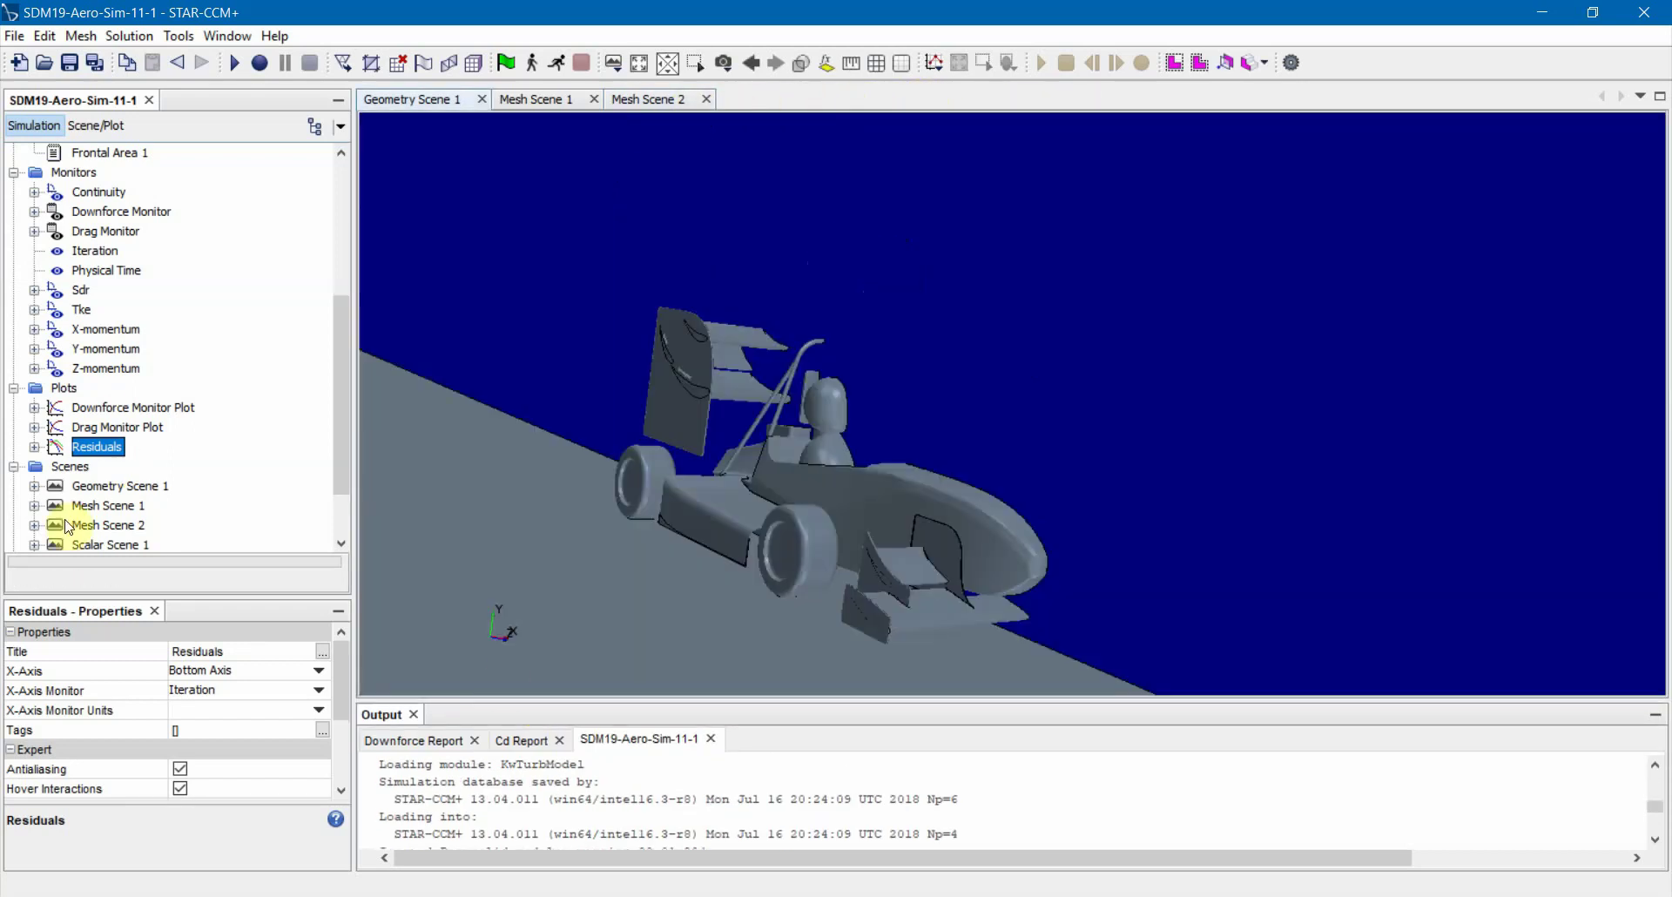
Open Scalar Scene 1 to show the pressure distribution around the wing elements
scroll(63, 475, "down", 1)
scroll(61, 446, "down", 1)
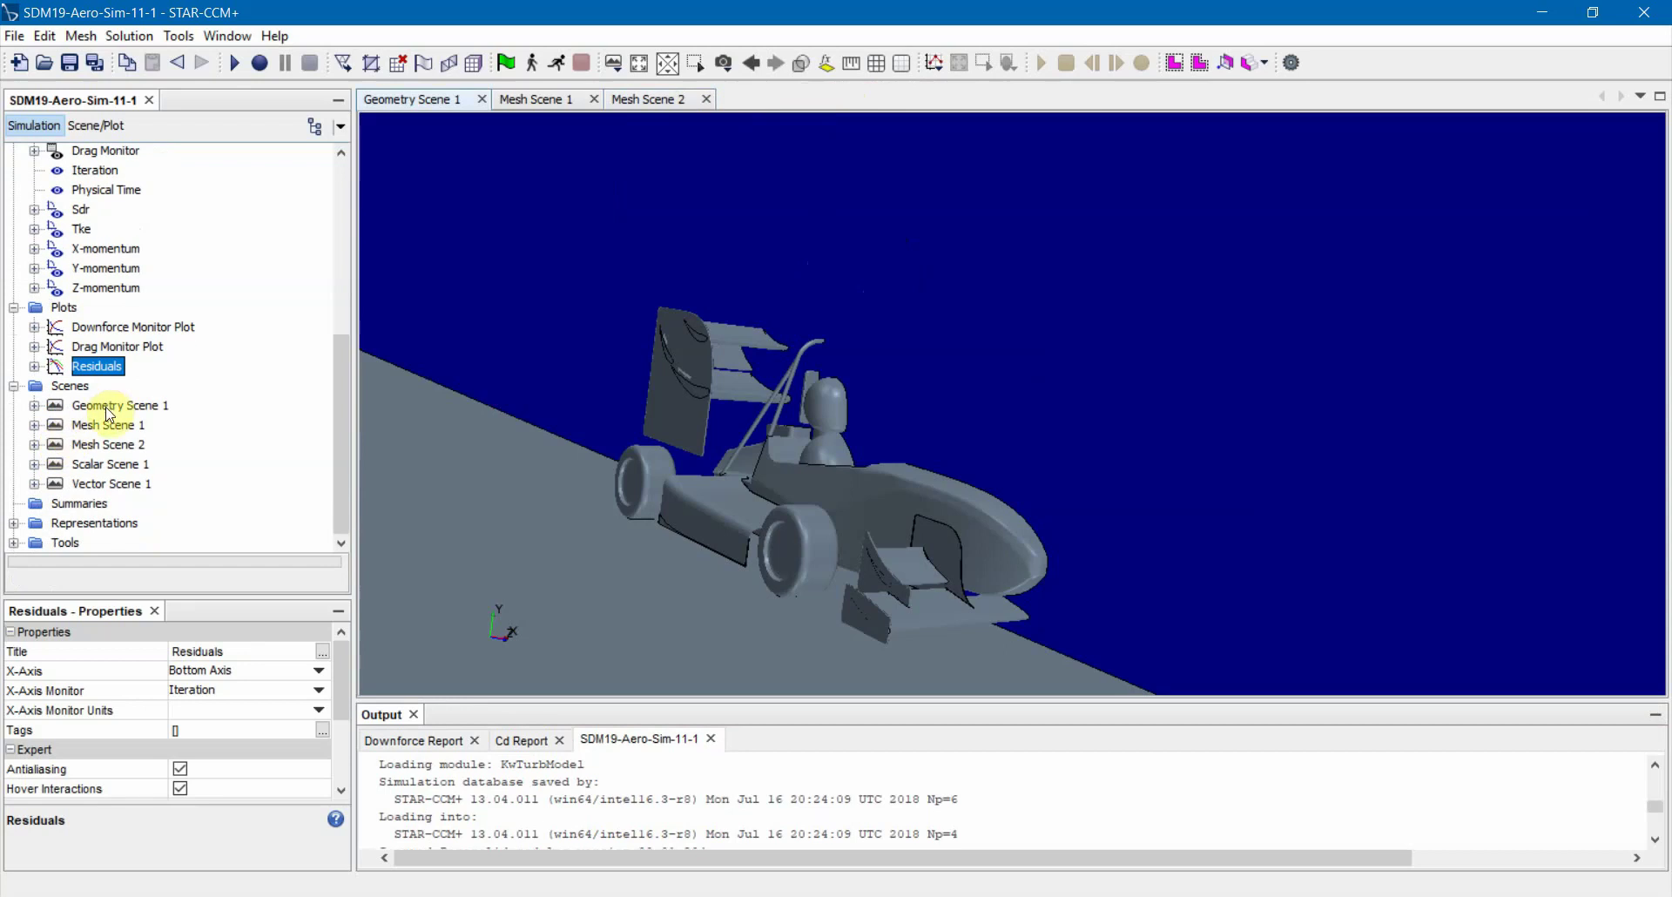
left_click(122, 464)
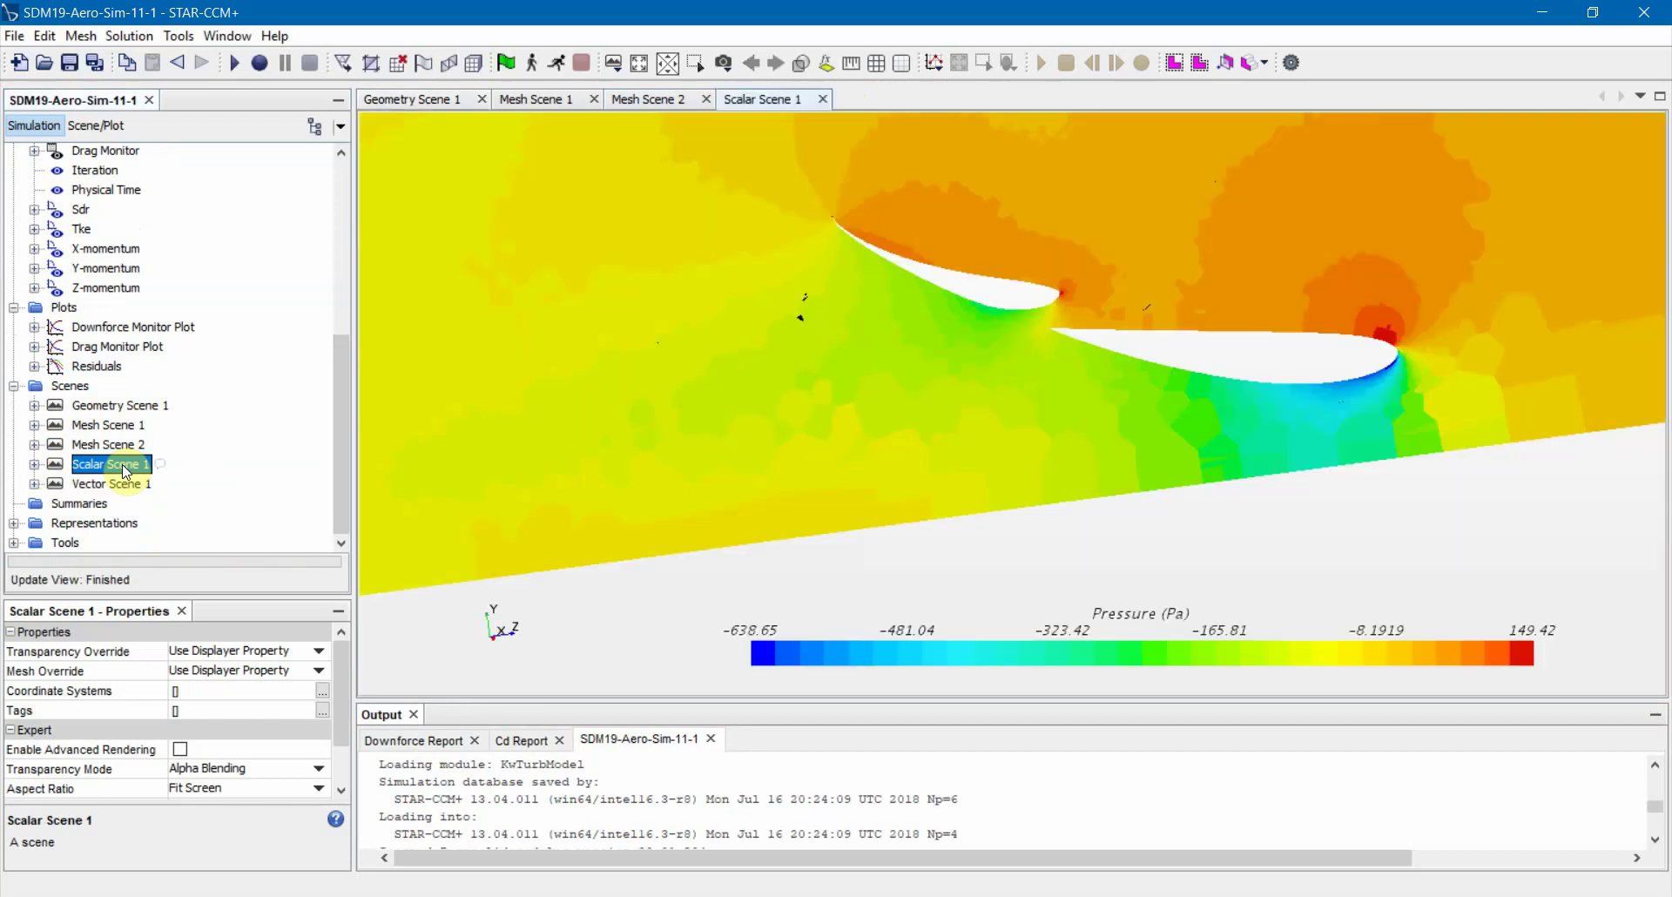
Zoom out and rotate Scalar Scene 1 to view the whole pressure section plane
scroll(1431, 362, "down", 7)
left_click_drag(1225, 363, 743, 429)
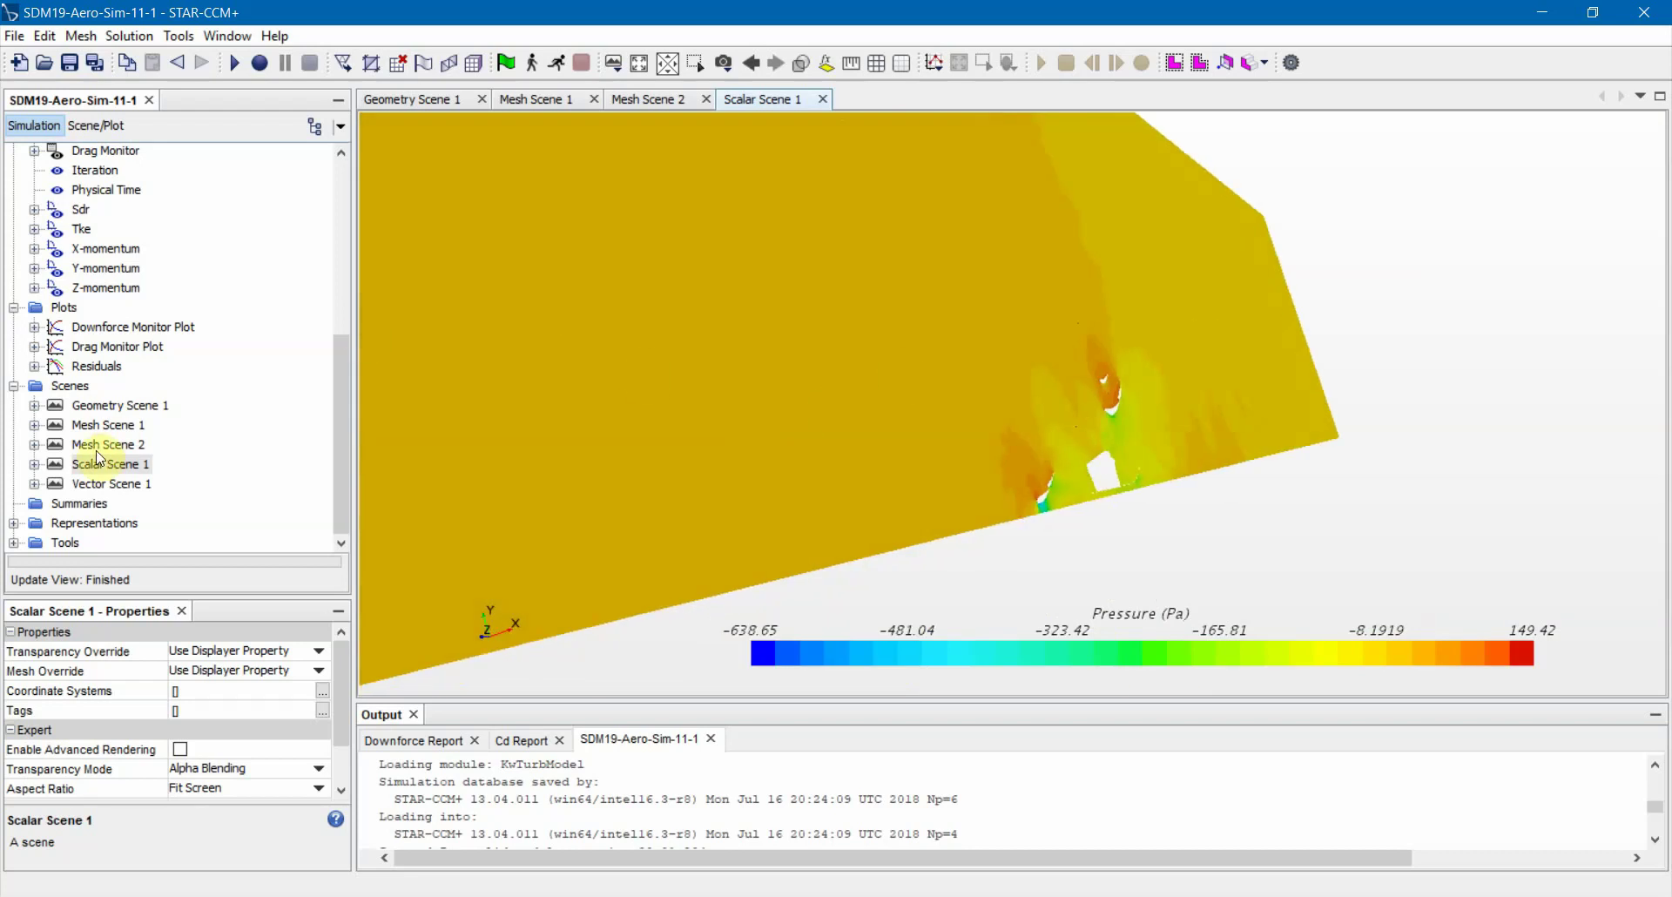
Show Geometry Scene 1, expand the derived parts and check which new derived part types are available
scroll(206, 354, "up", 6)
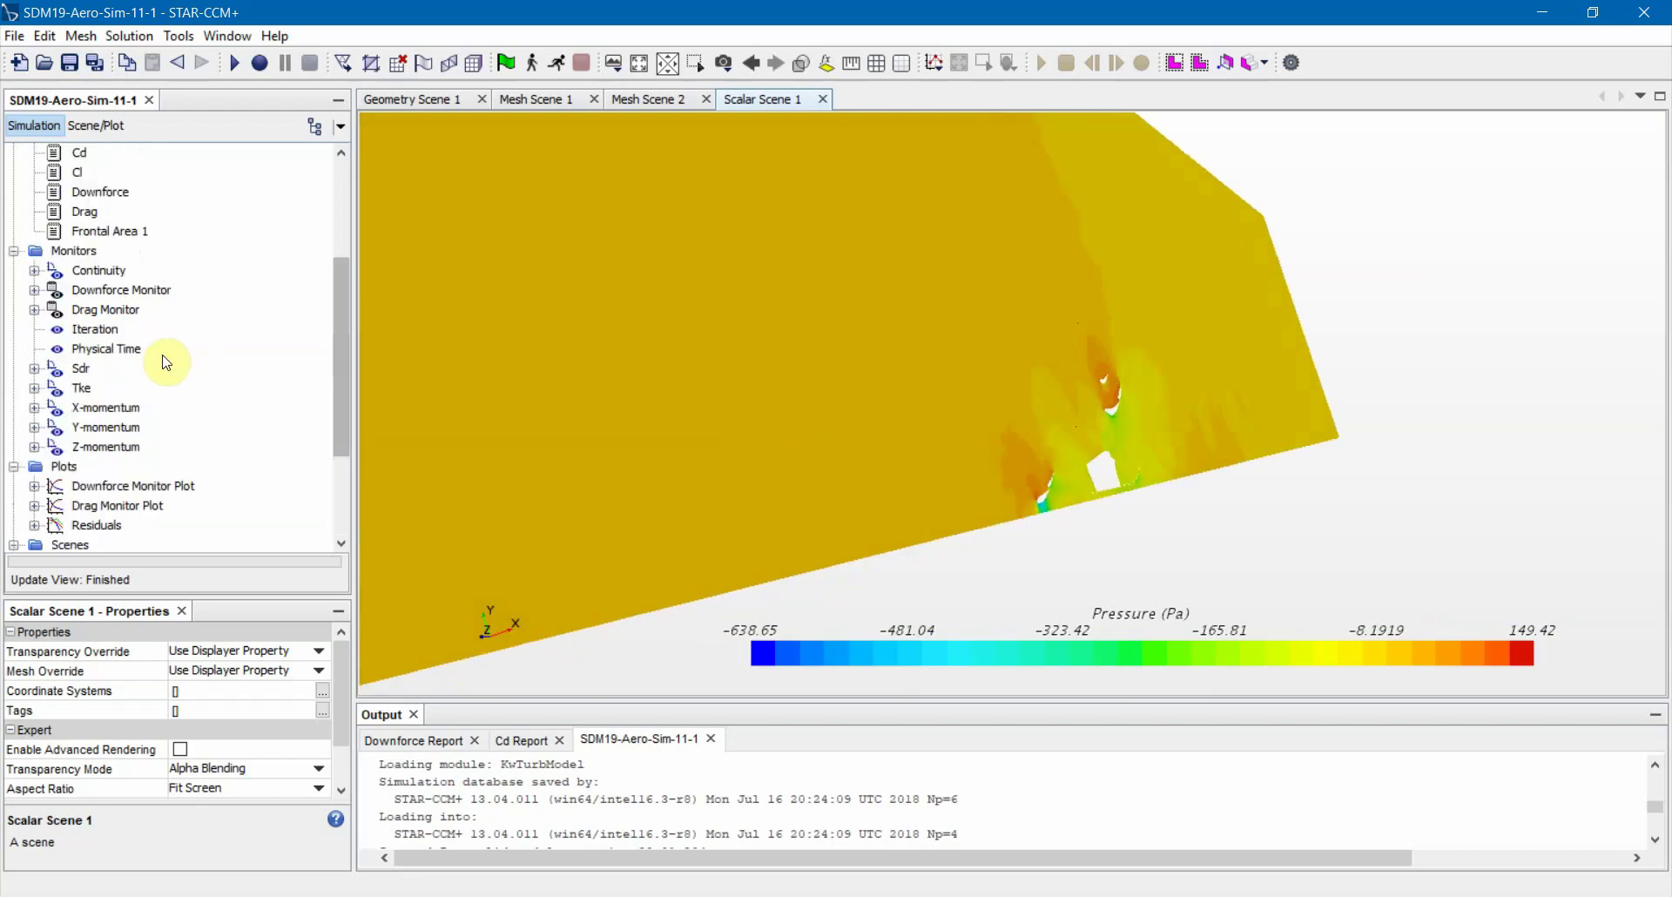
left_click(405, 107)
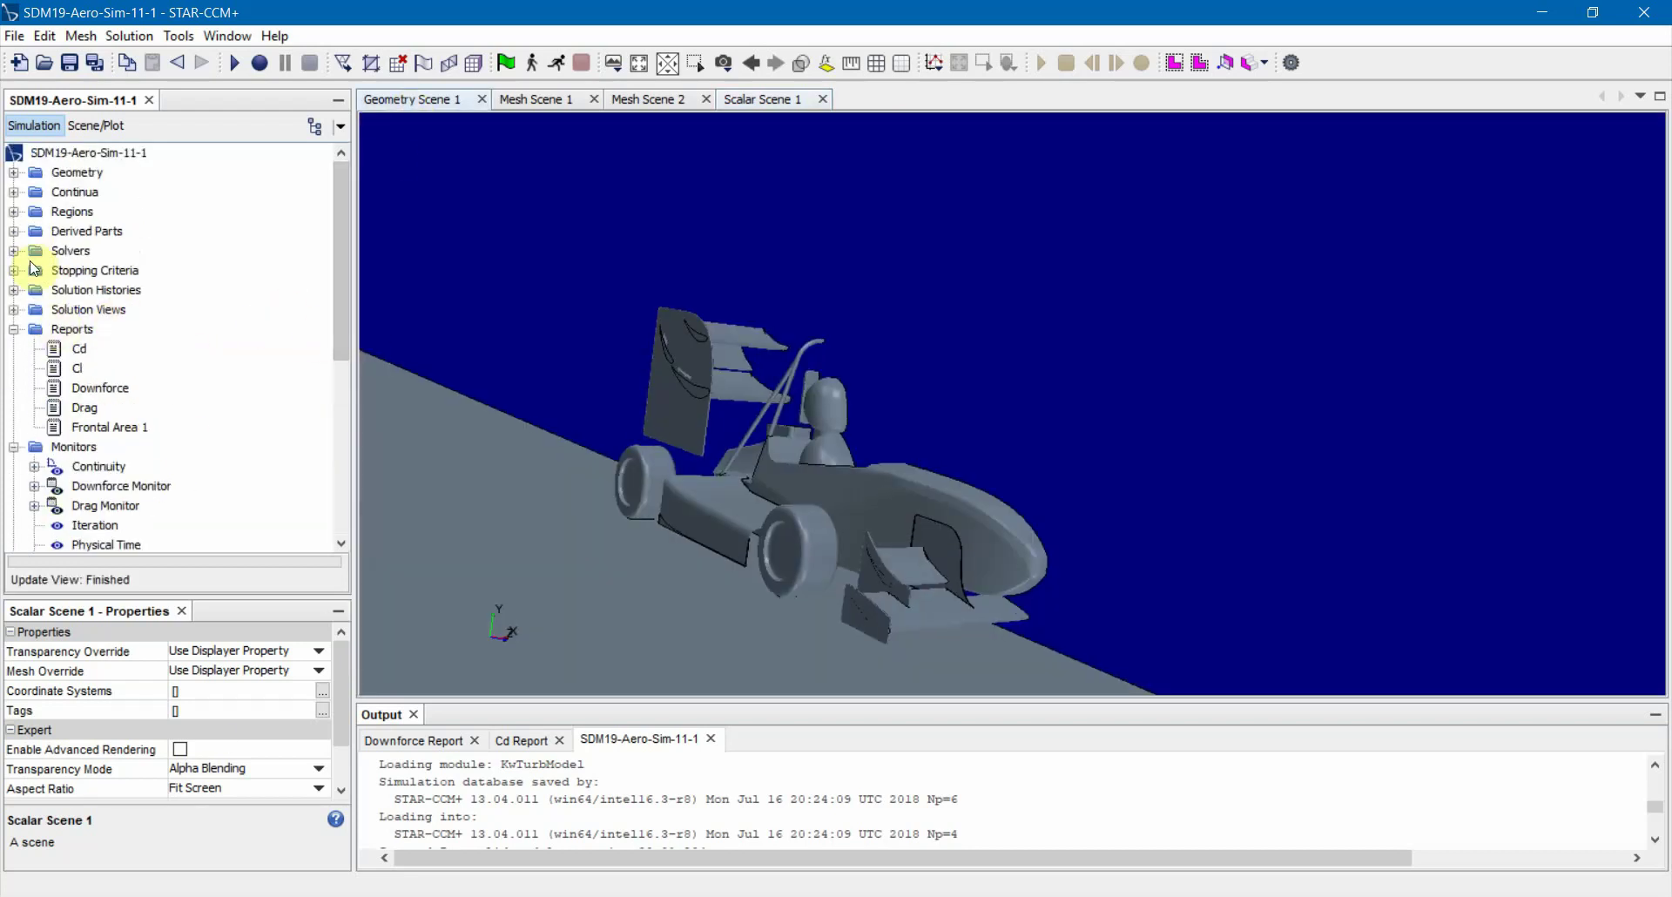
left_click(13, 229)
right_click(90, 230)
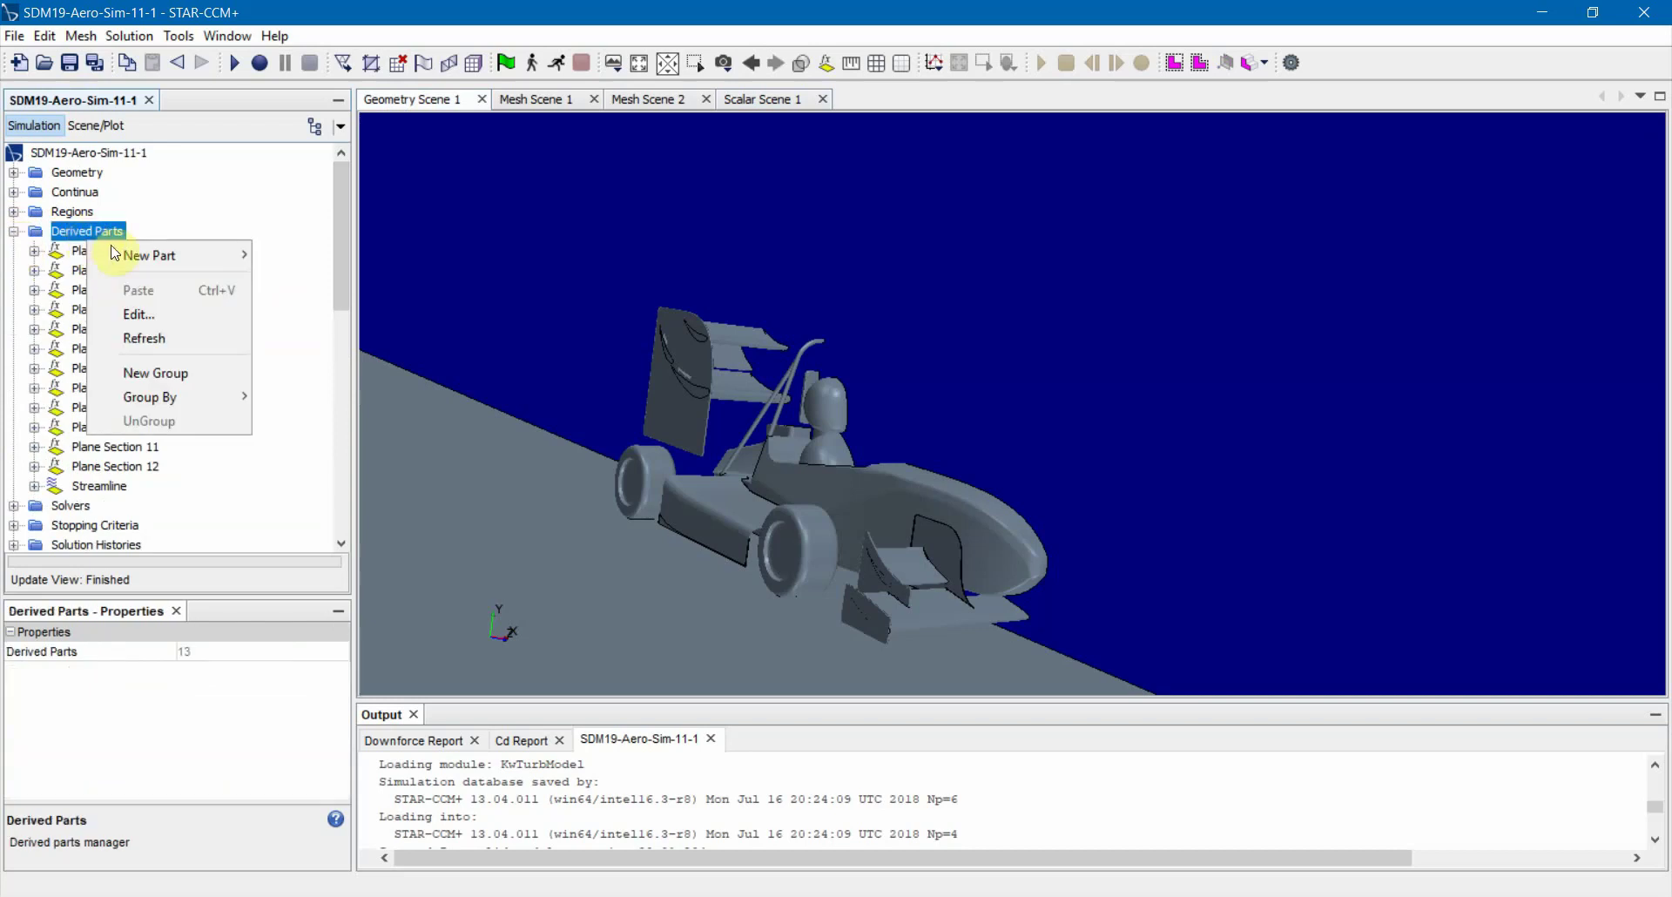
mouse_move(259, 260)
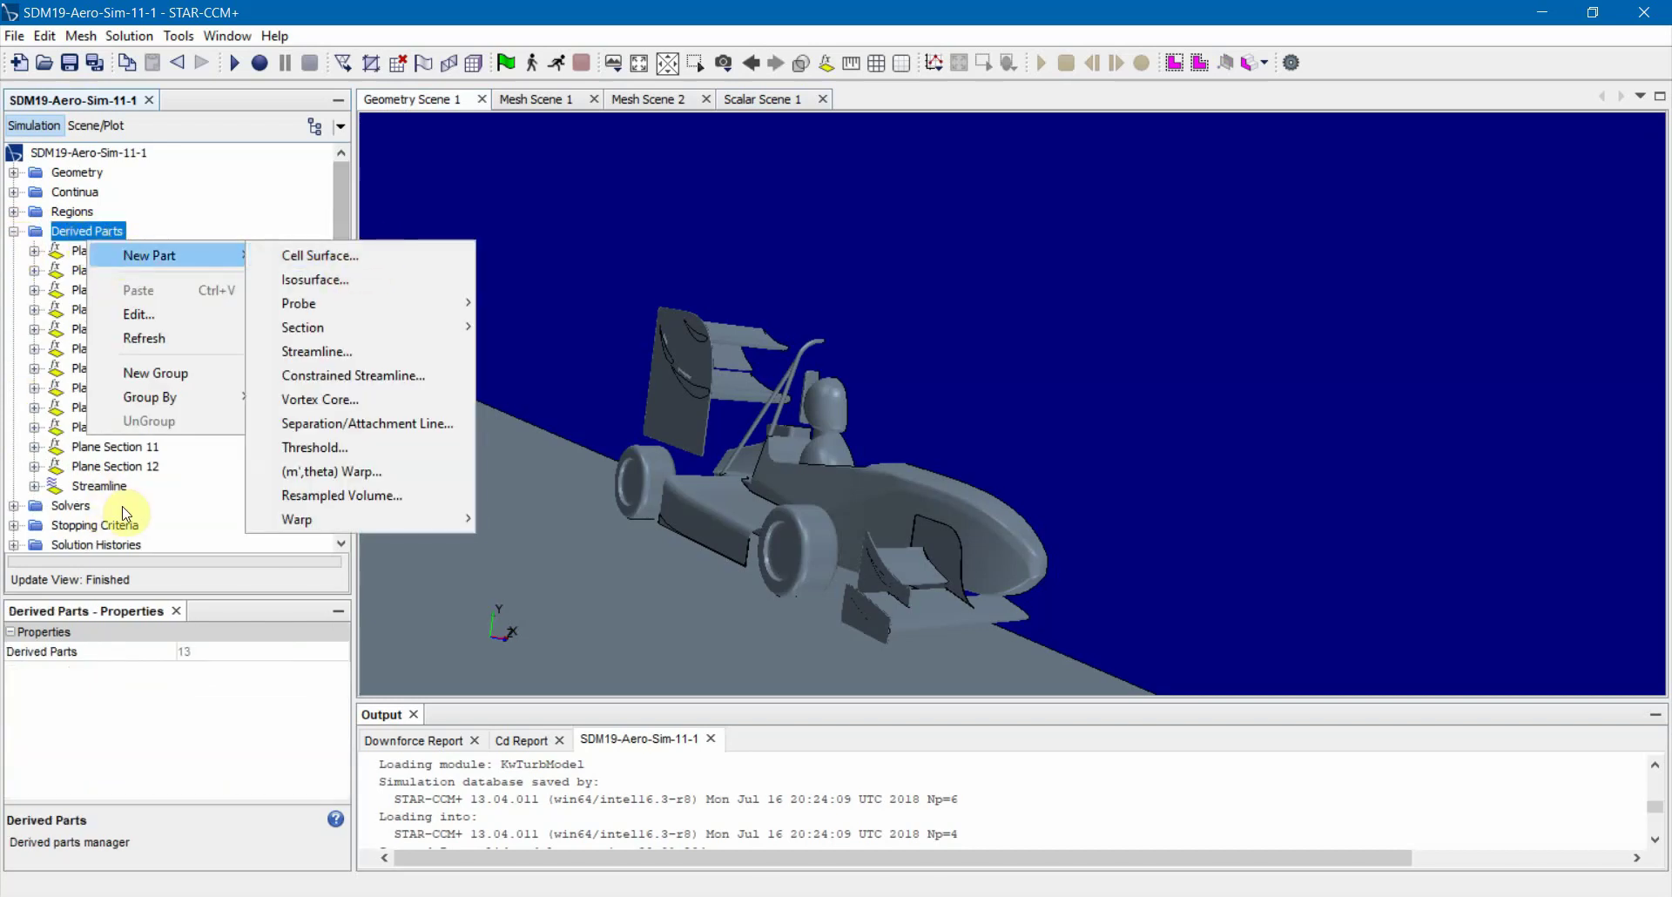
scroll(113, 500, "down", 6)
scroll(114, 492, "down", 2)
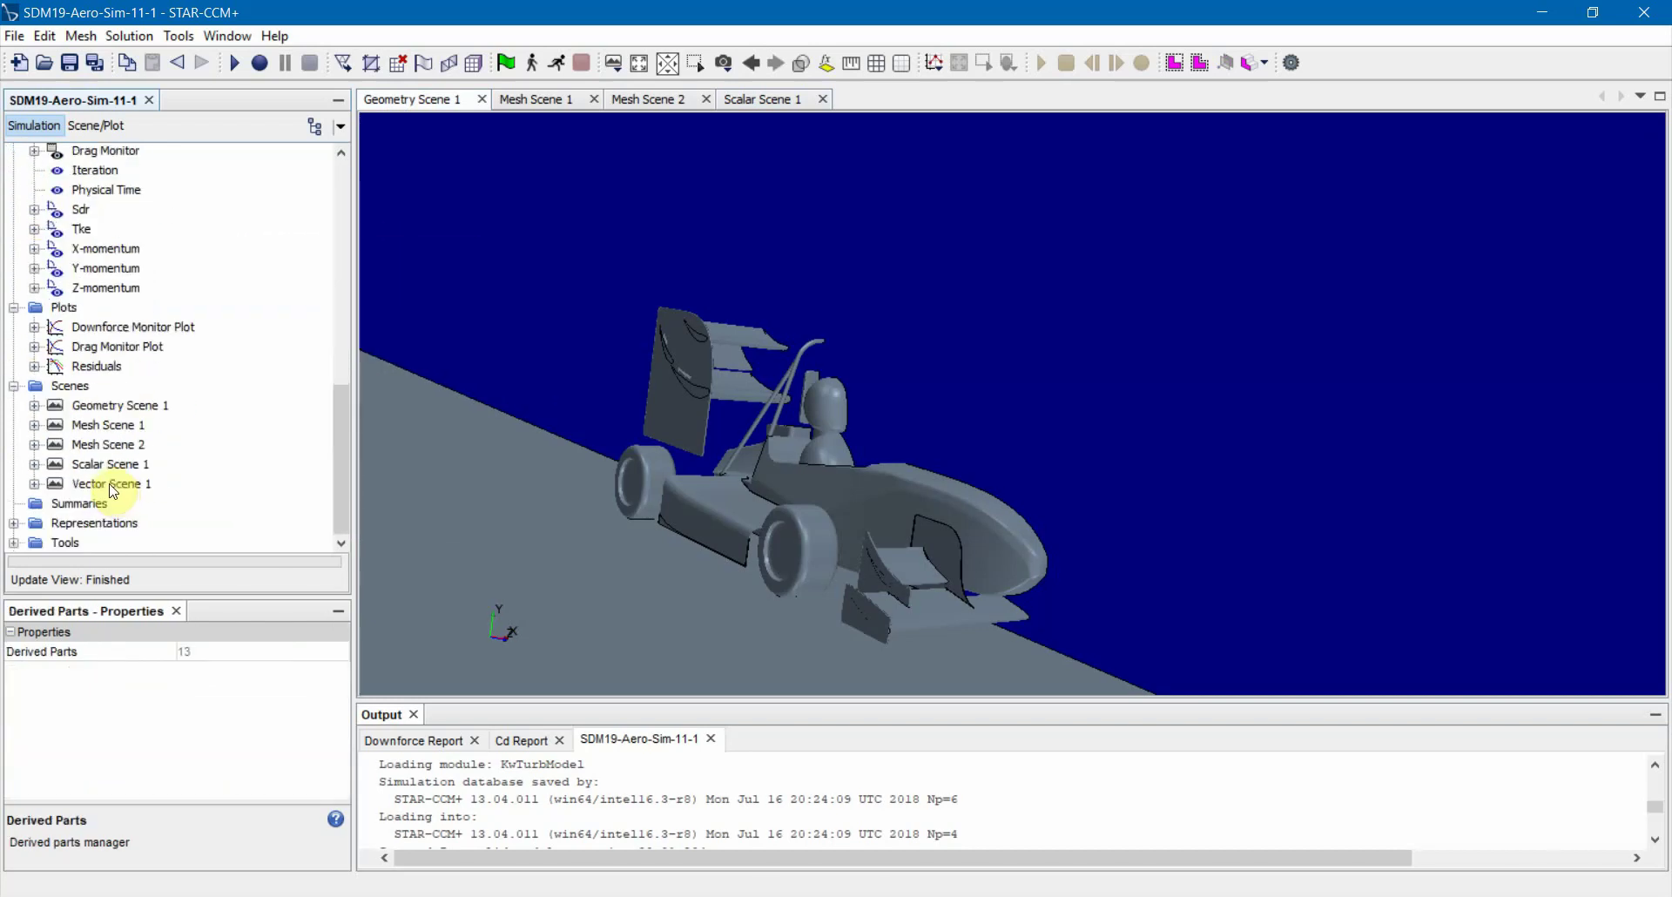
Return to Scalar Scene 1, select Plane Section 6 and examine it from both sides
left_click(729, 98)
left_click_drag(900, 250, 1172, 303)
left_click(984, 345)
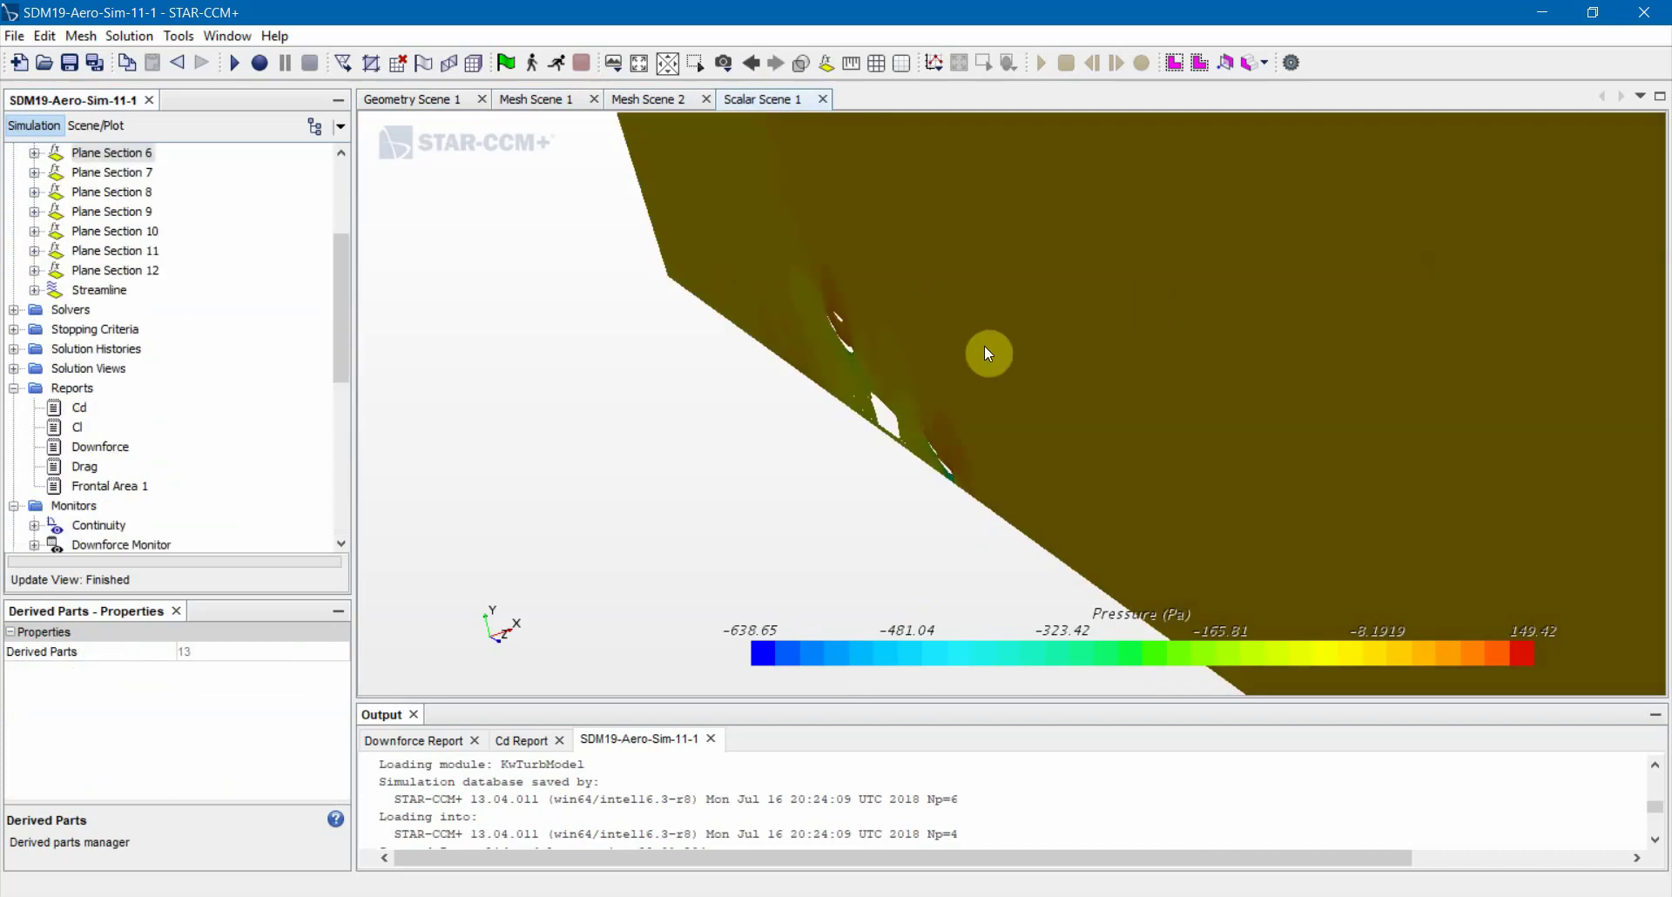
scroll(982, 346, "down", 5)
left_click_drag(973, 349, 1333, 380)
scroll(1063, 327, "up", 2)
scroll(1186, 381, "up", 5)
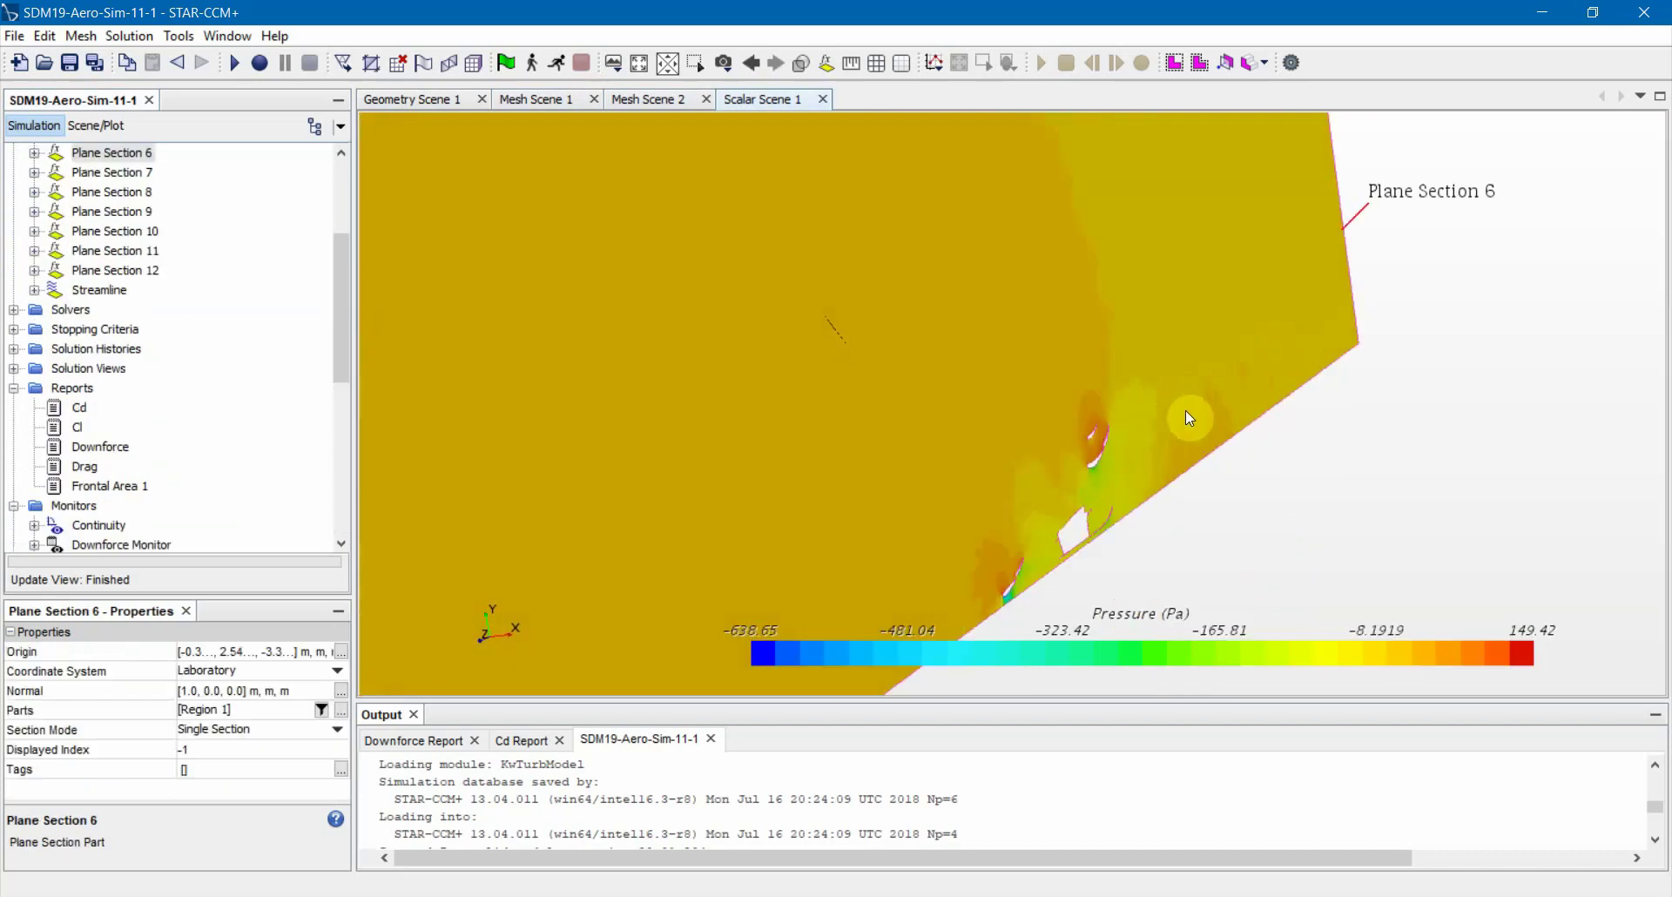
Open Vector Scene 1 and examine the velocity streamlines around the car's wings, wheels and body
scroll(232, 284, "down", 5)
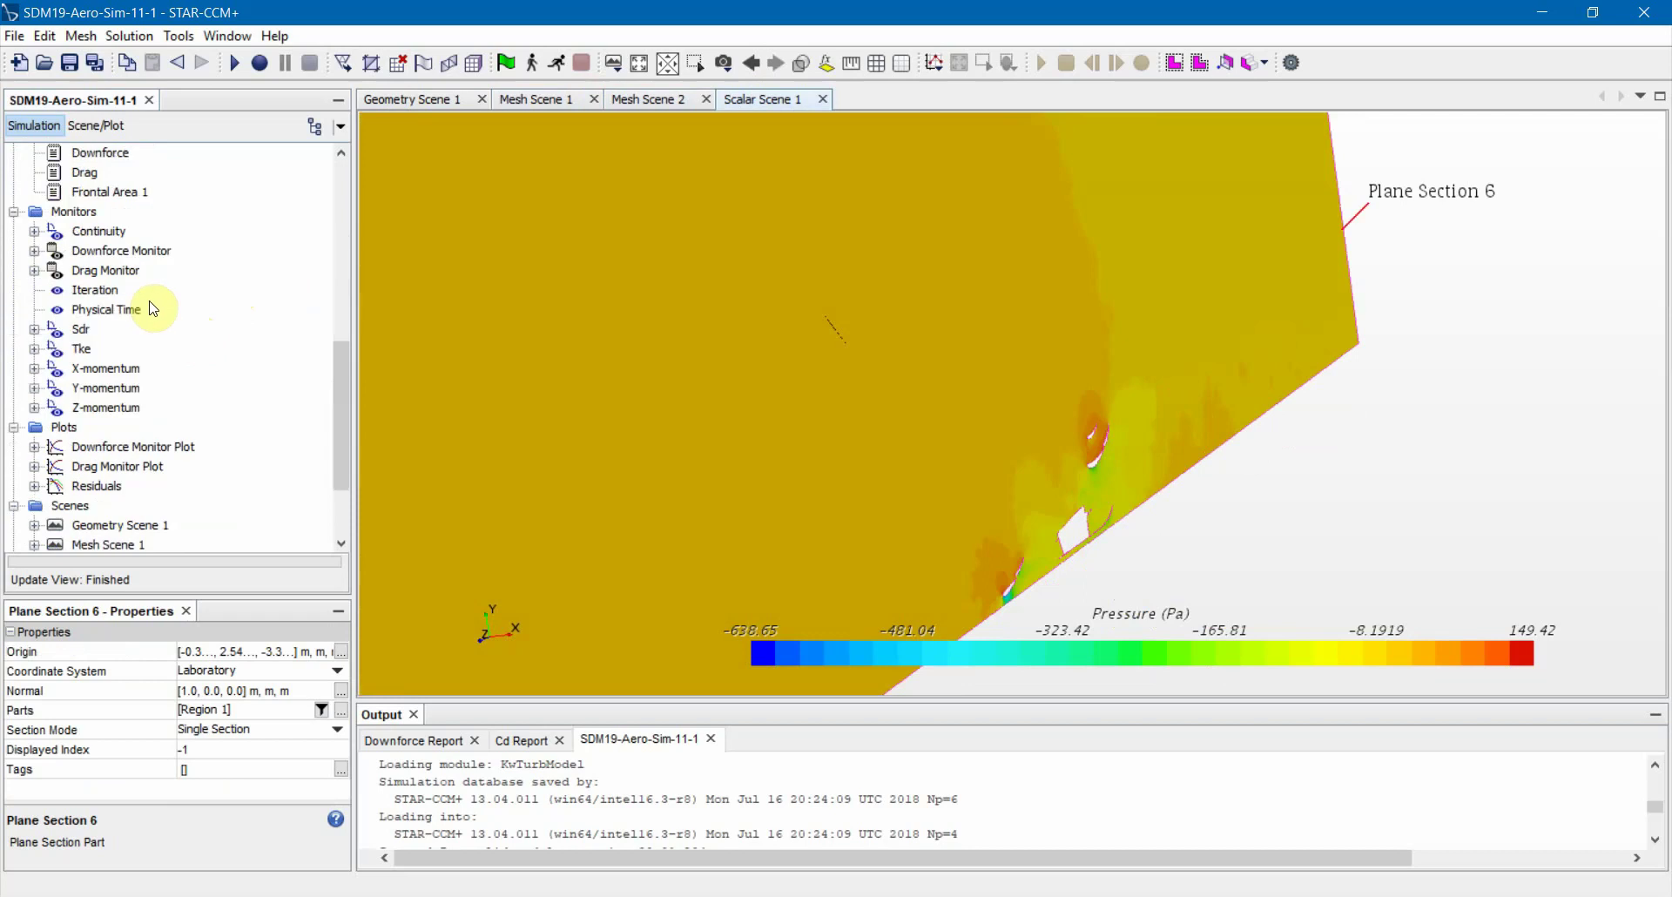
scroll(155, 314, "down", 2)
double_click(131, 485)
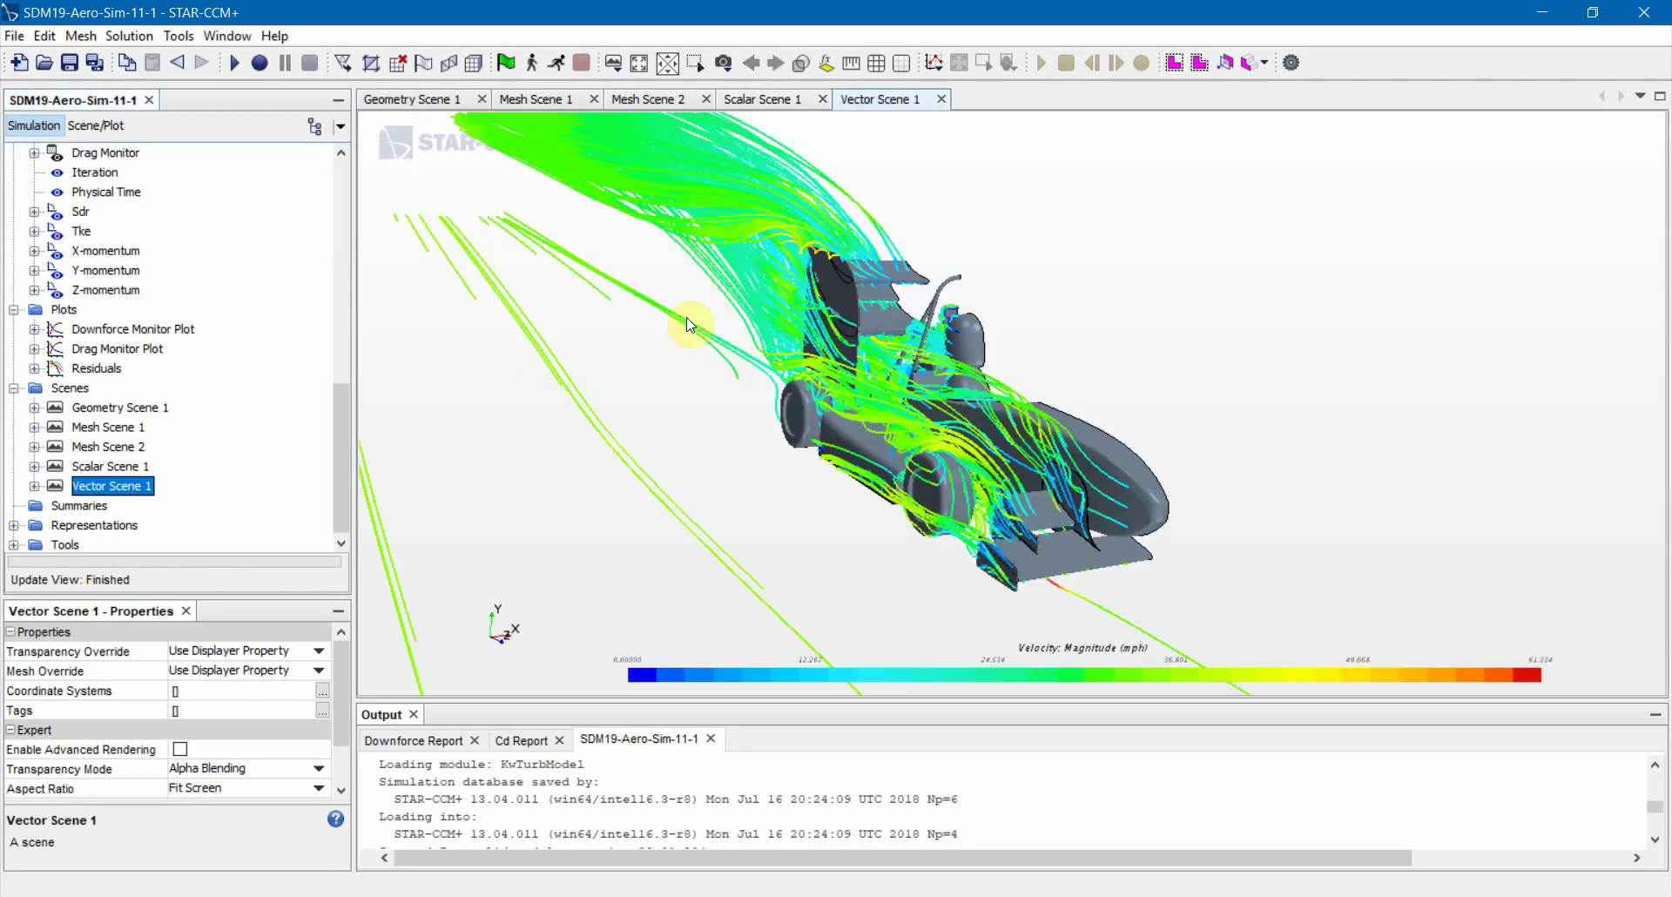
left_click_drag(796, 398, 895, 400)
scroll(897, 400, "up", 3)
right_click_drag(907, 419, 865, 350)
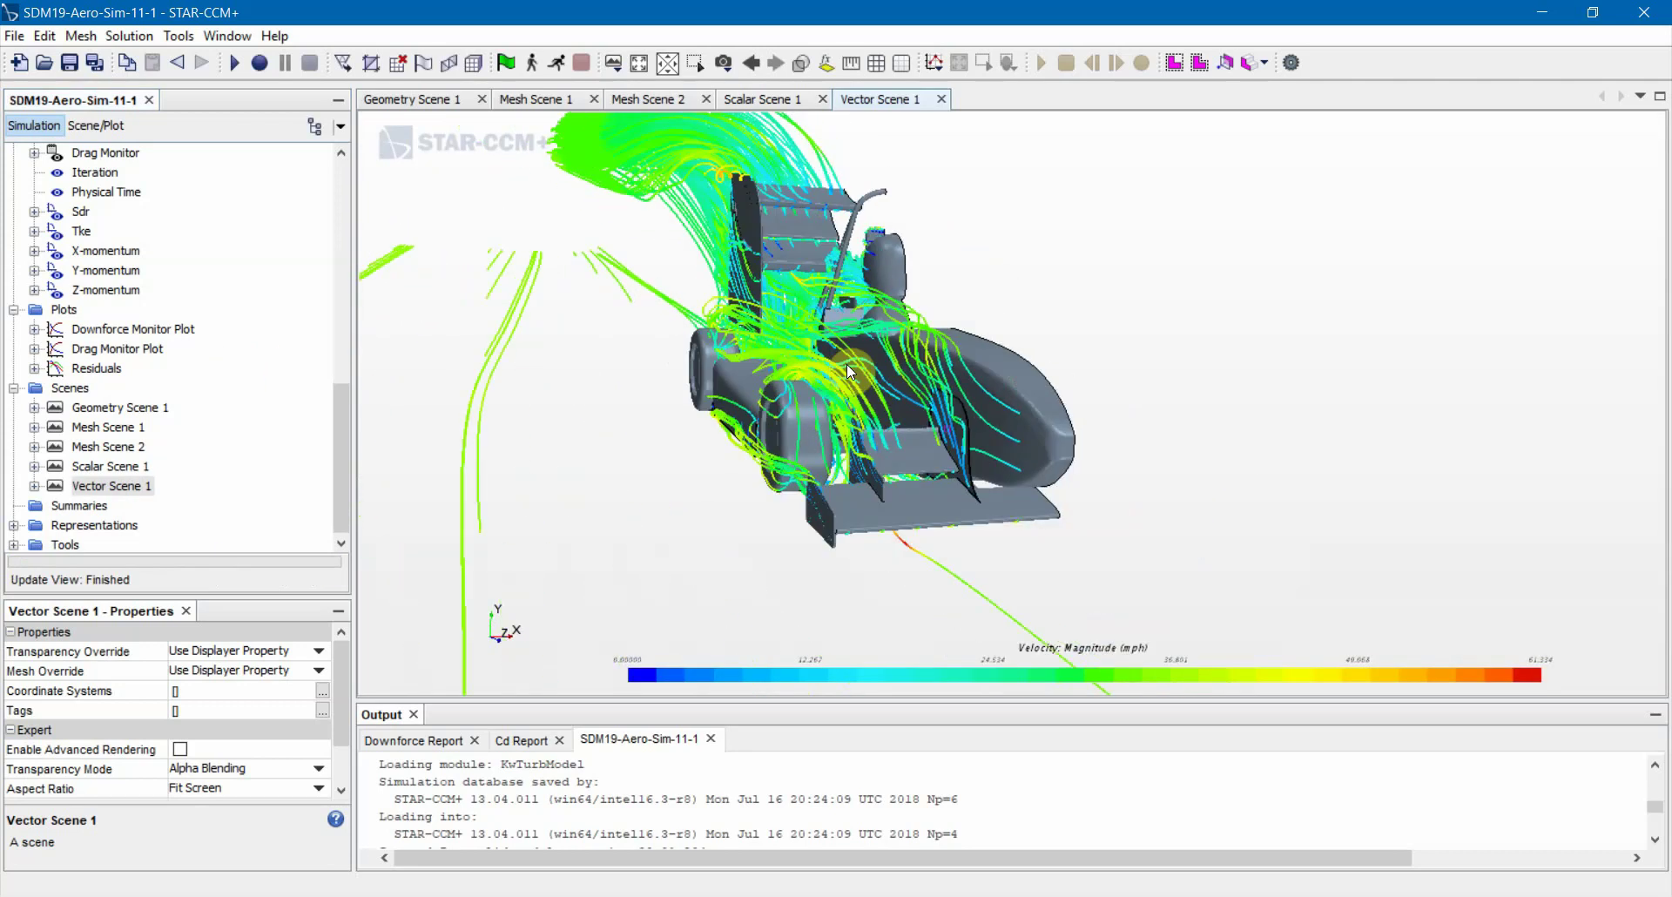
mouse_move(865, 350)
left_mouse_down()
mouse_move(904, 358)
mouse_move(923, 390)
mouse_move(906, 391)
left_mouse_up()
scroll(856, 356, "up", 4)
scroll(857, 355, "down", 2)
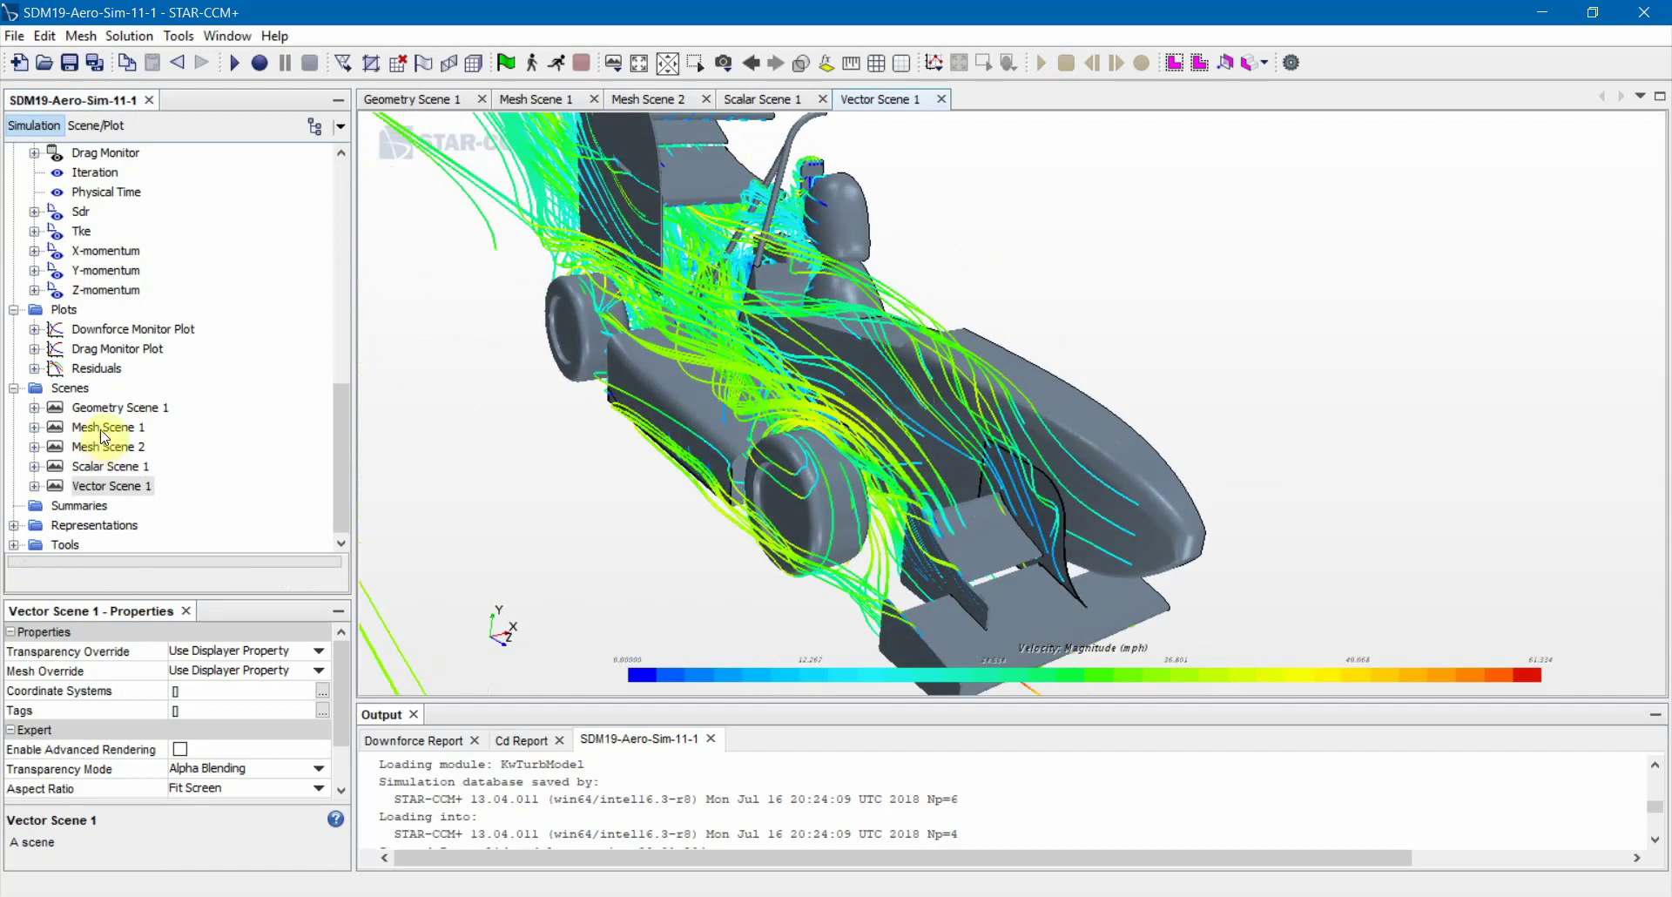
scroll(123, 435, "up", 10)
left_click(90, 234)
right_click(96, 234)
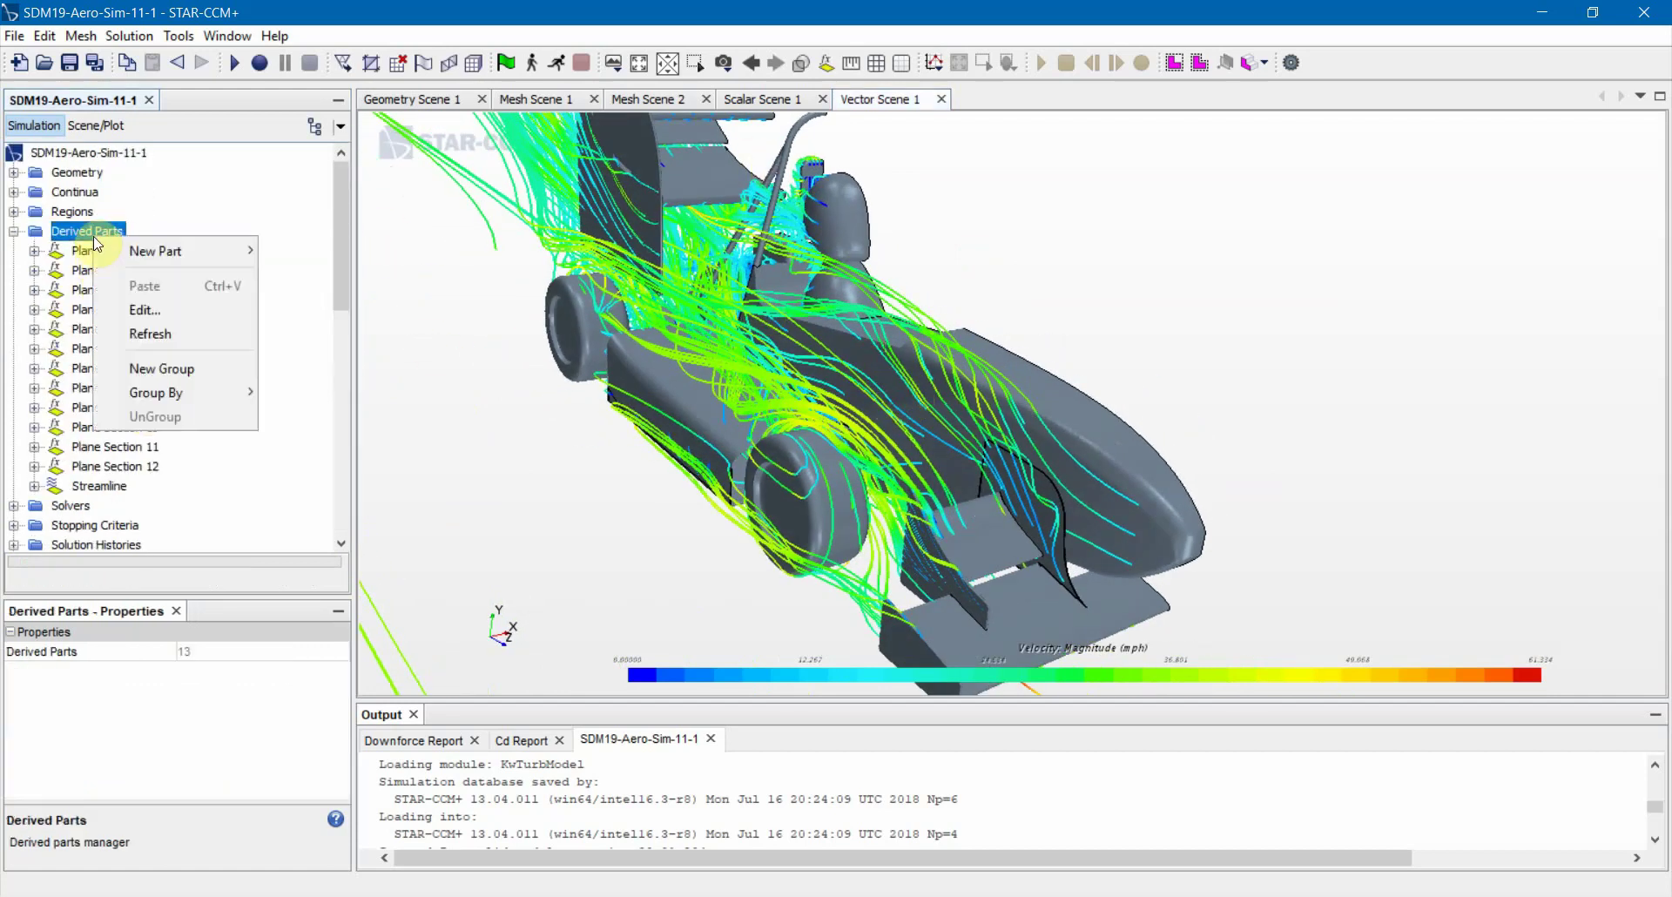
mouse_move(224, 250)
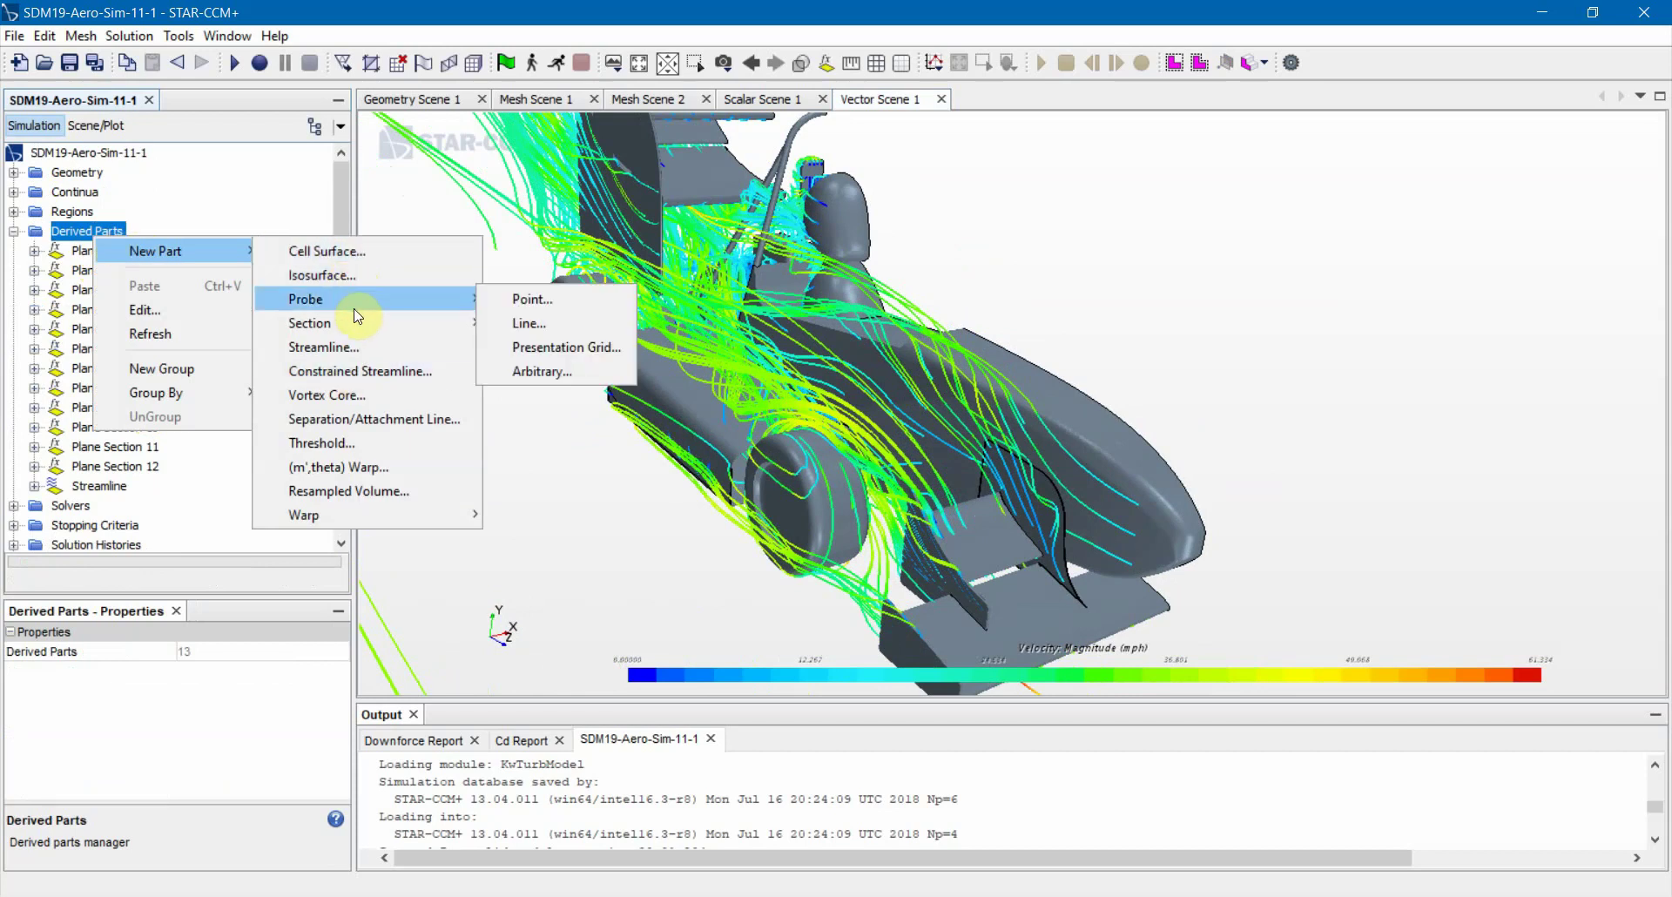
mouse_move(426, 315)
left_click(491, 323)
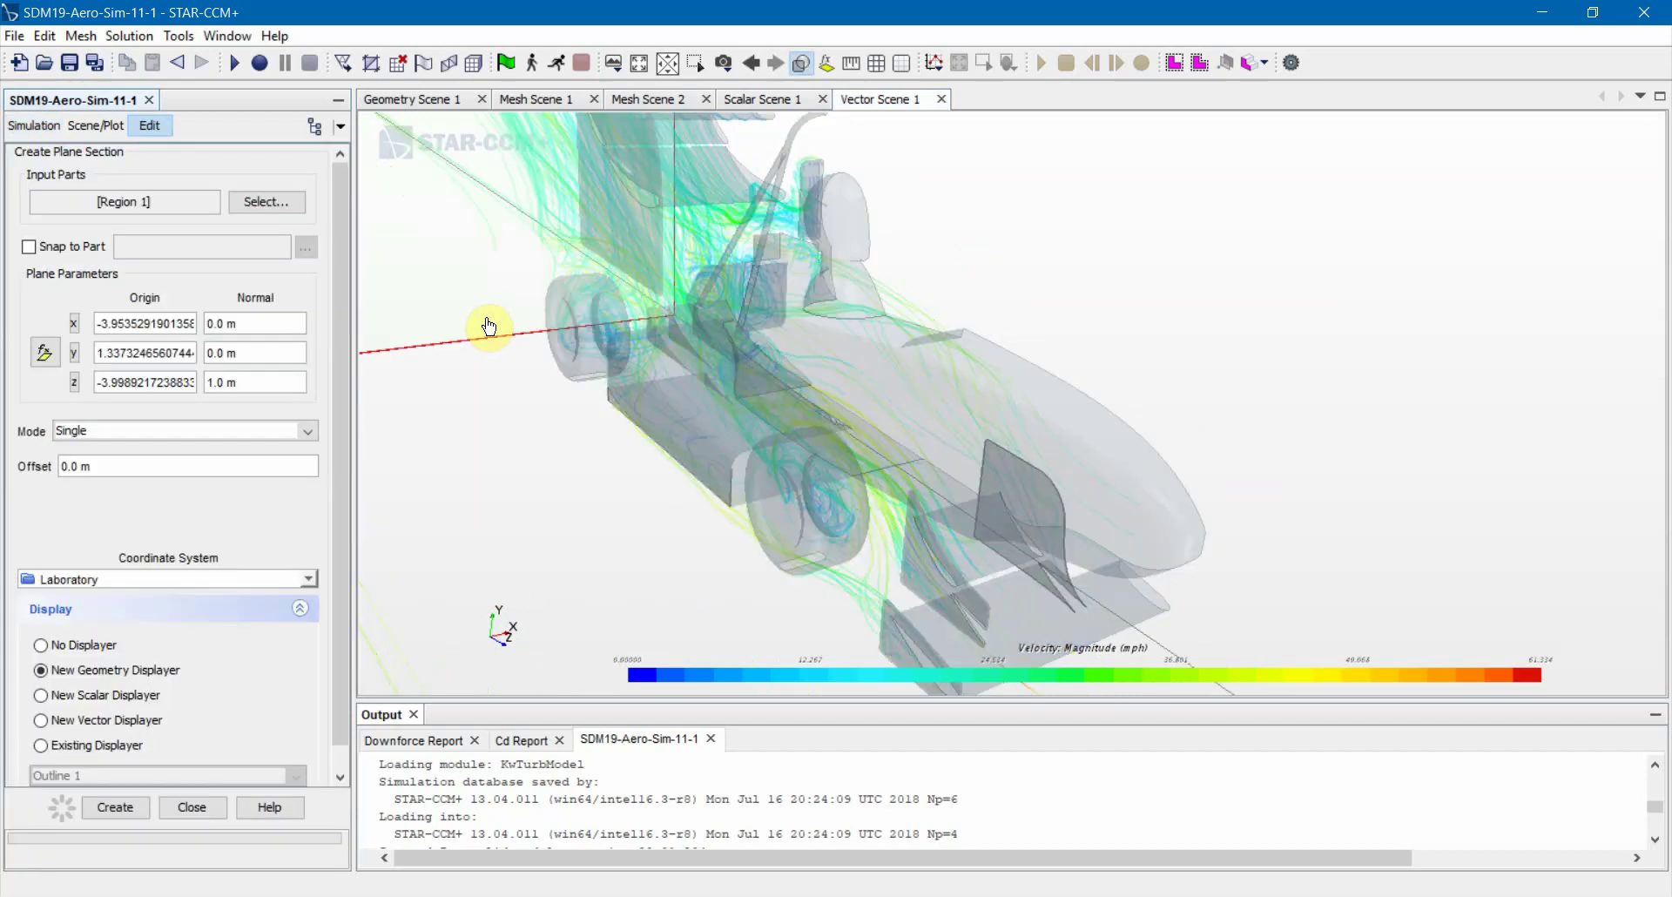
left_click(190, 807)
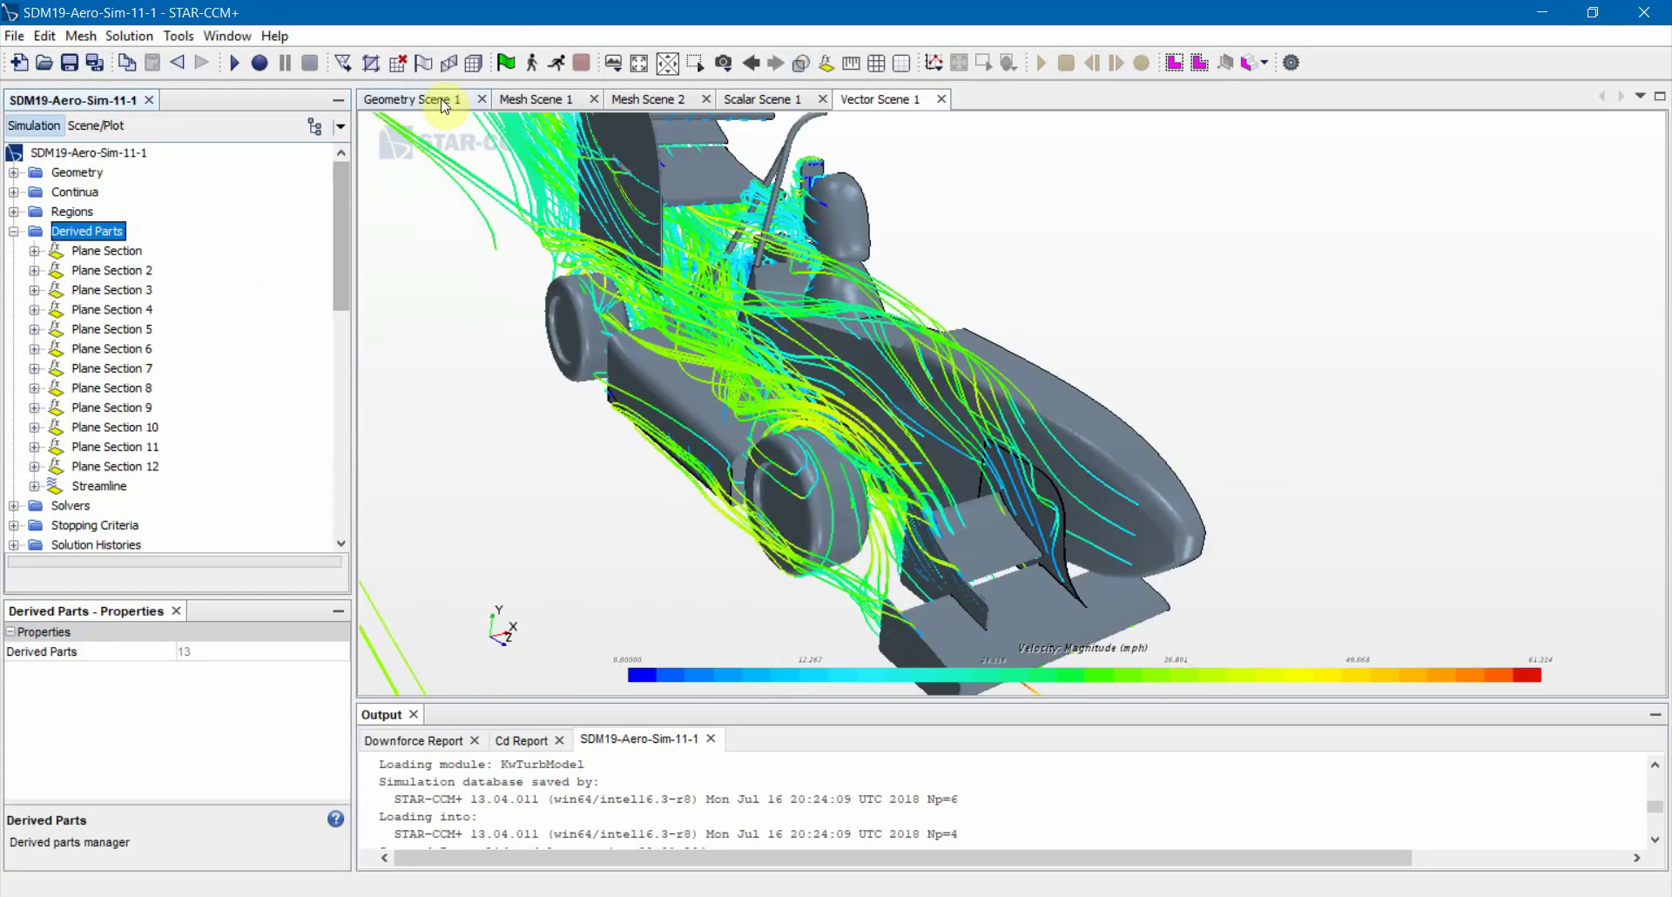
Start a new plane section for Region 1 in Geometry Scene 1 and set its normal to X 1 and Z 0
left_click(416, 99)
right_click(109, 233)
mouse_move(252, 249)
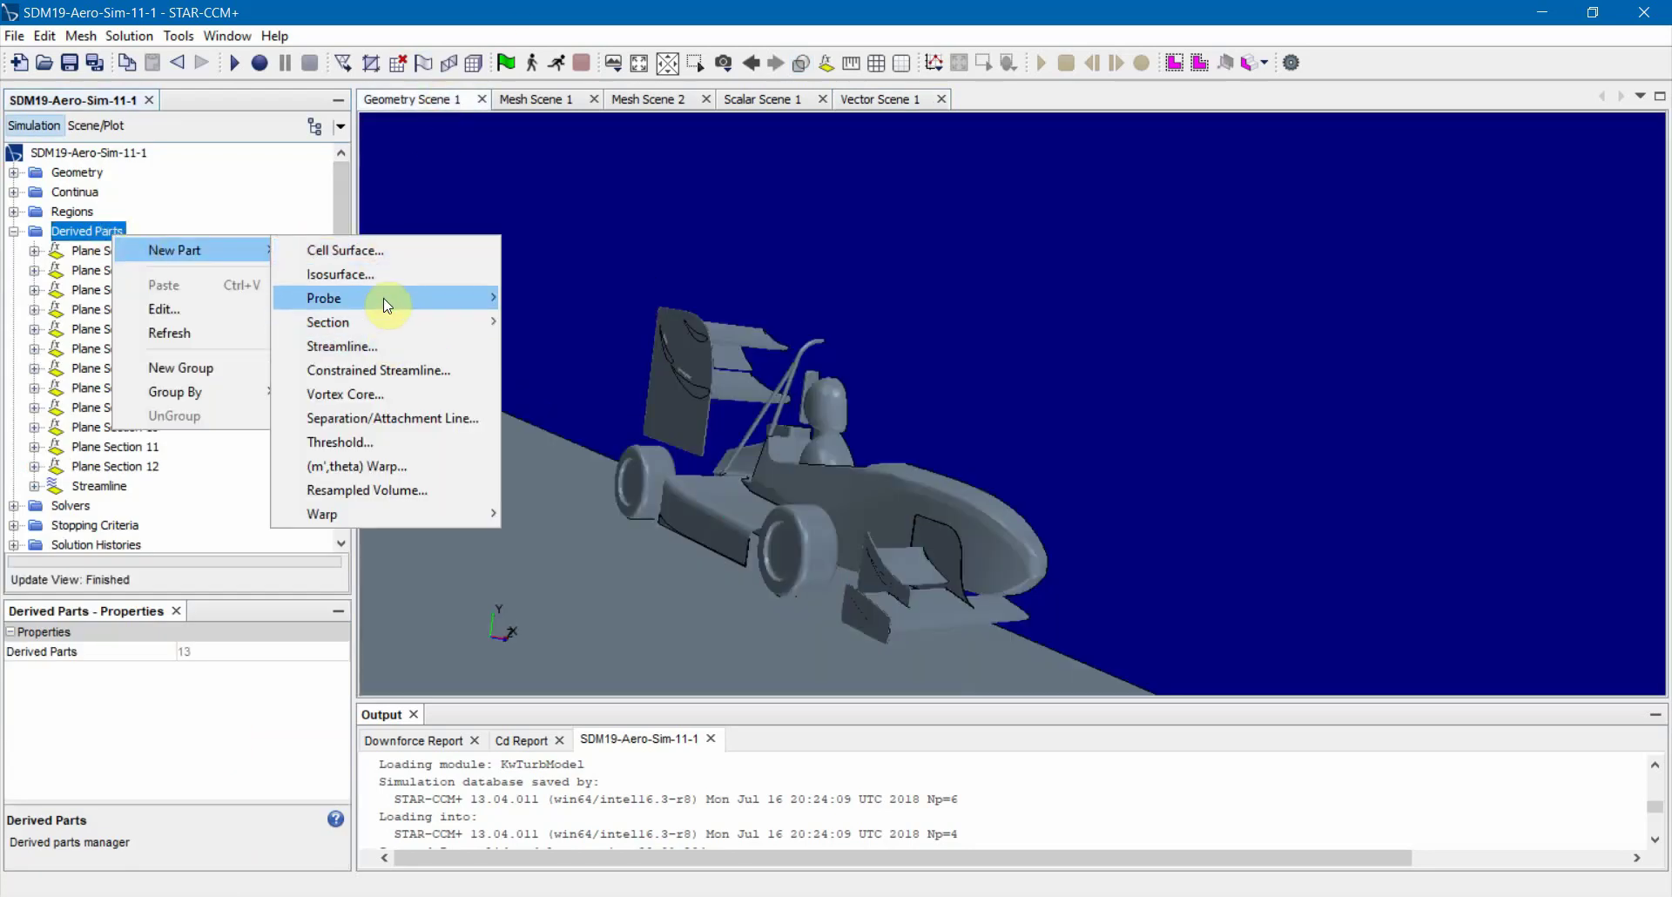
mouse_move(384, 319)
left_click(512, 319)
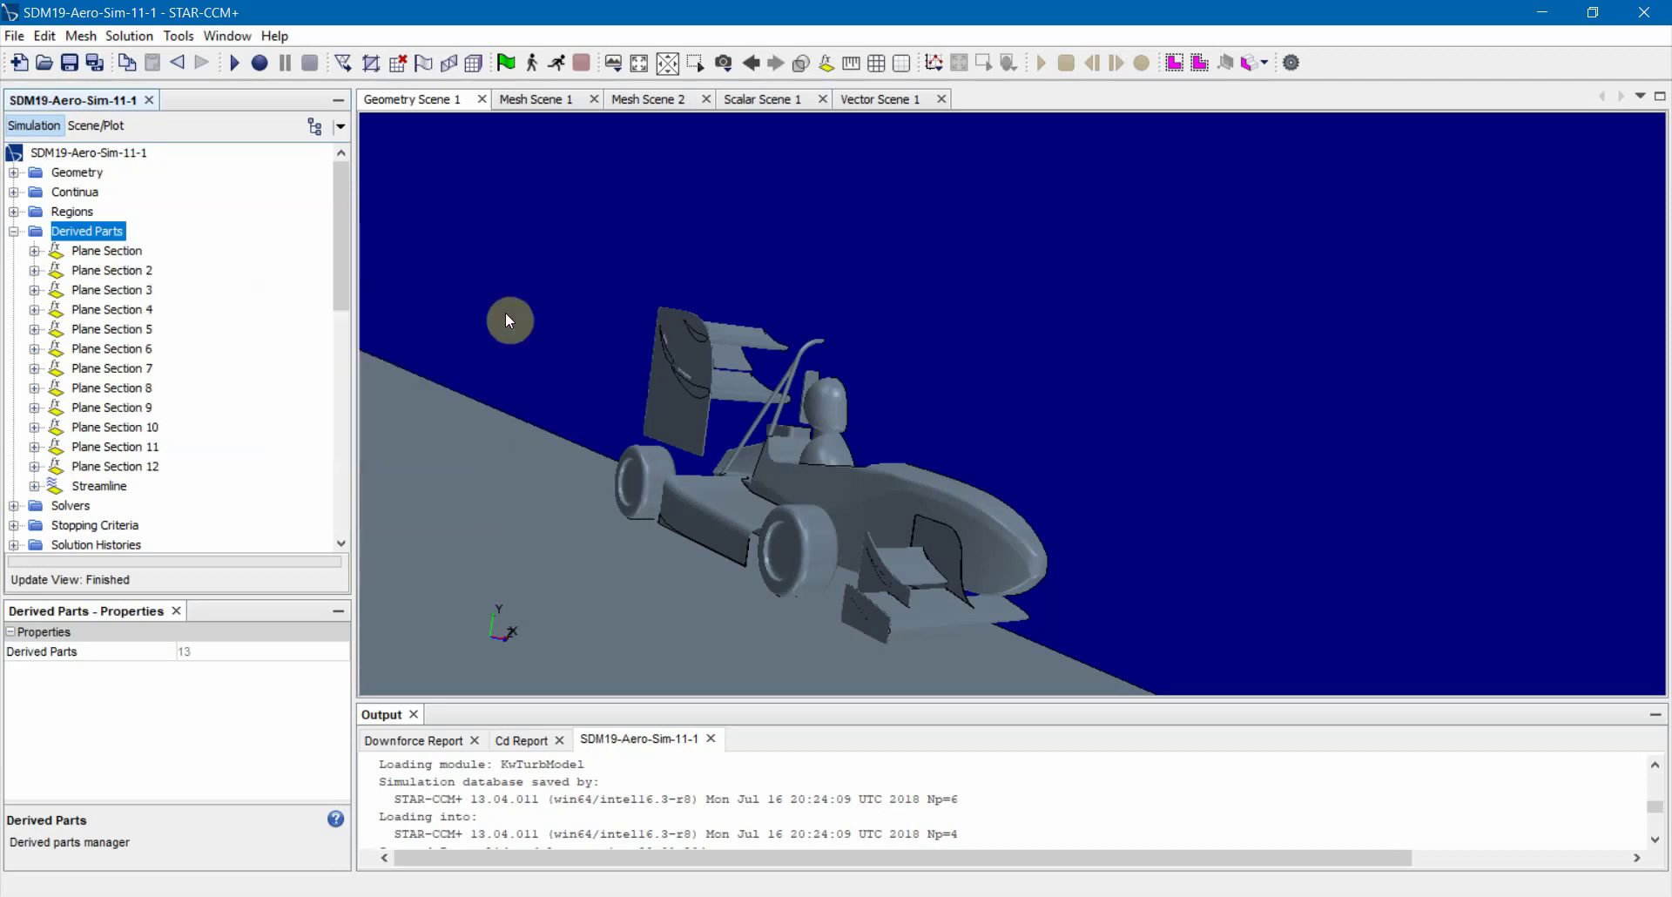
scroll(801, 341, "down", 8)
left_click_drag(750, 383, 754, 438)
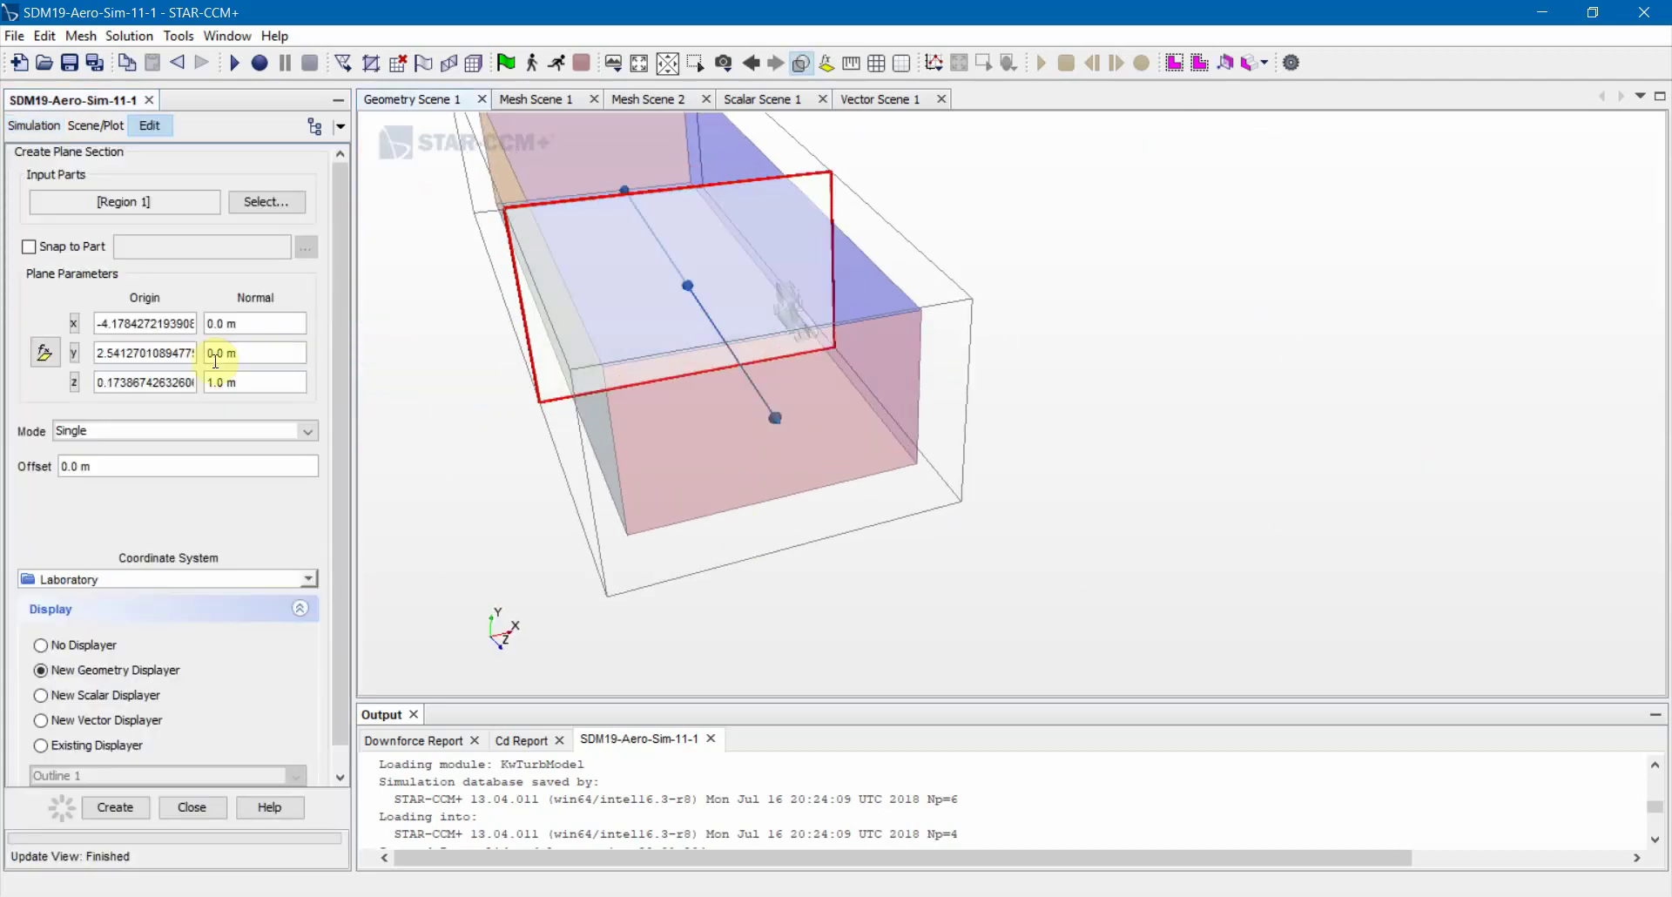
left_click_drag(246, 323, 157, 319)
left_click(157, 319)
left_click(282, 319)
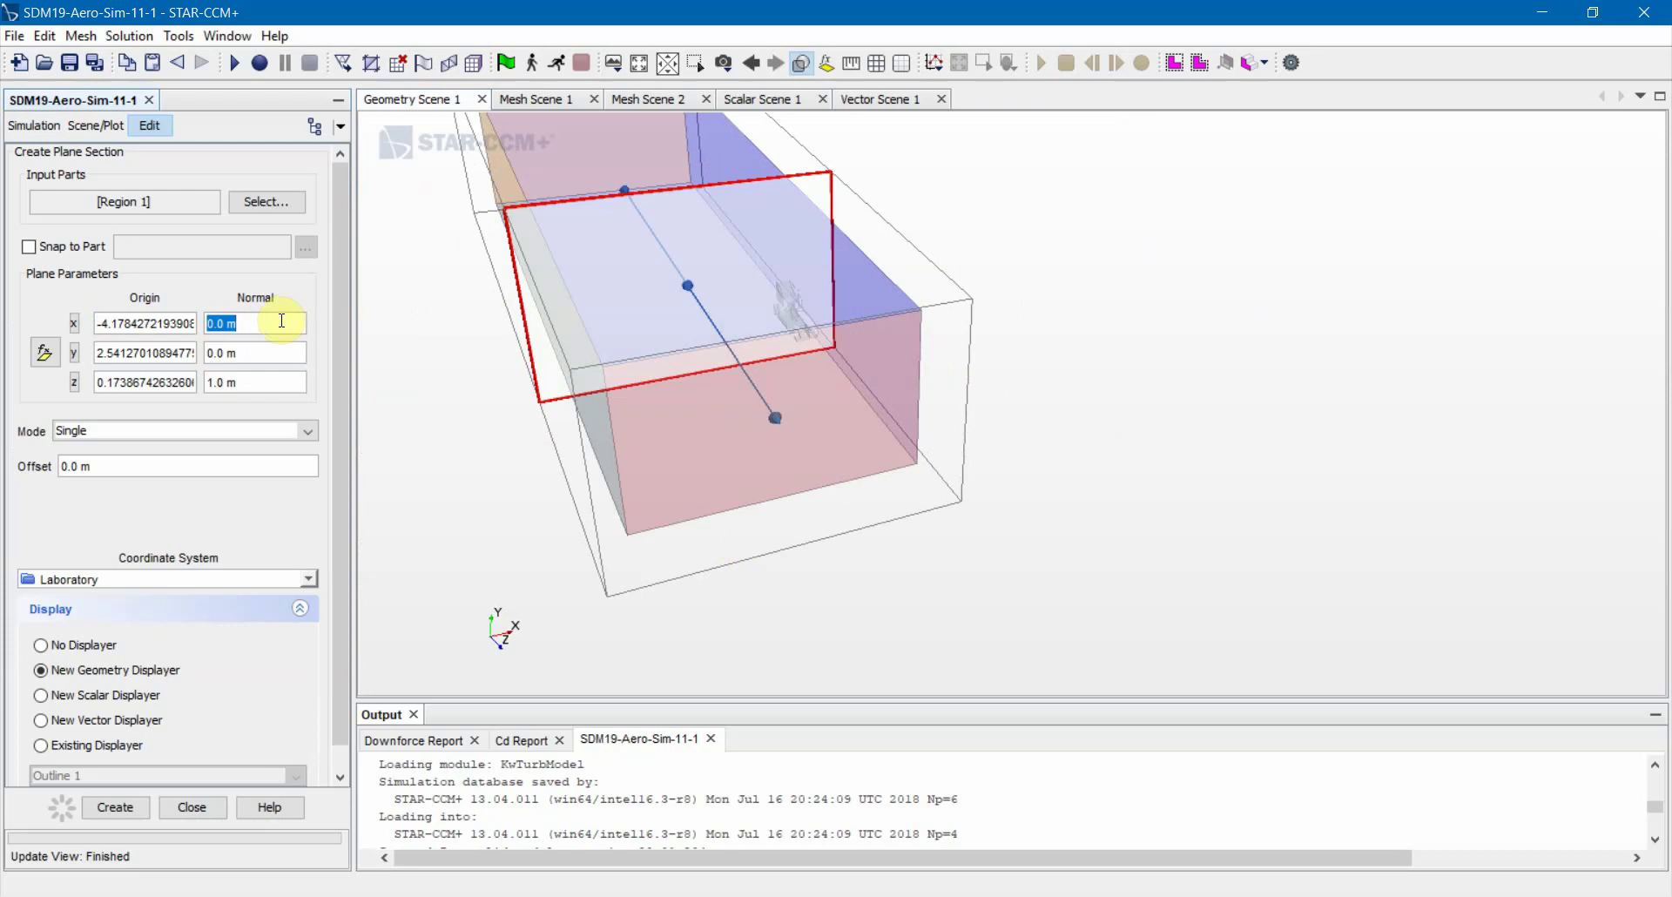
type("q")
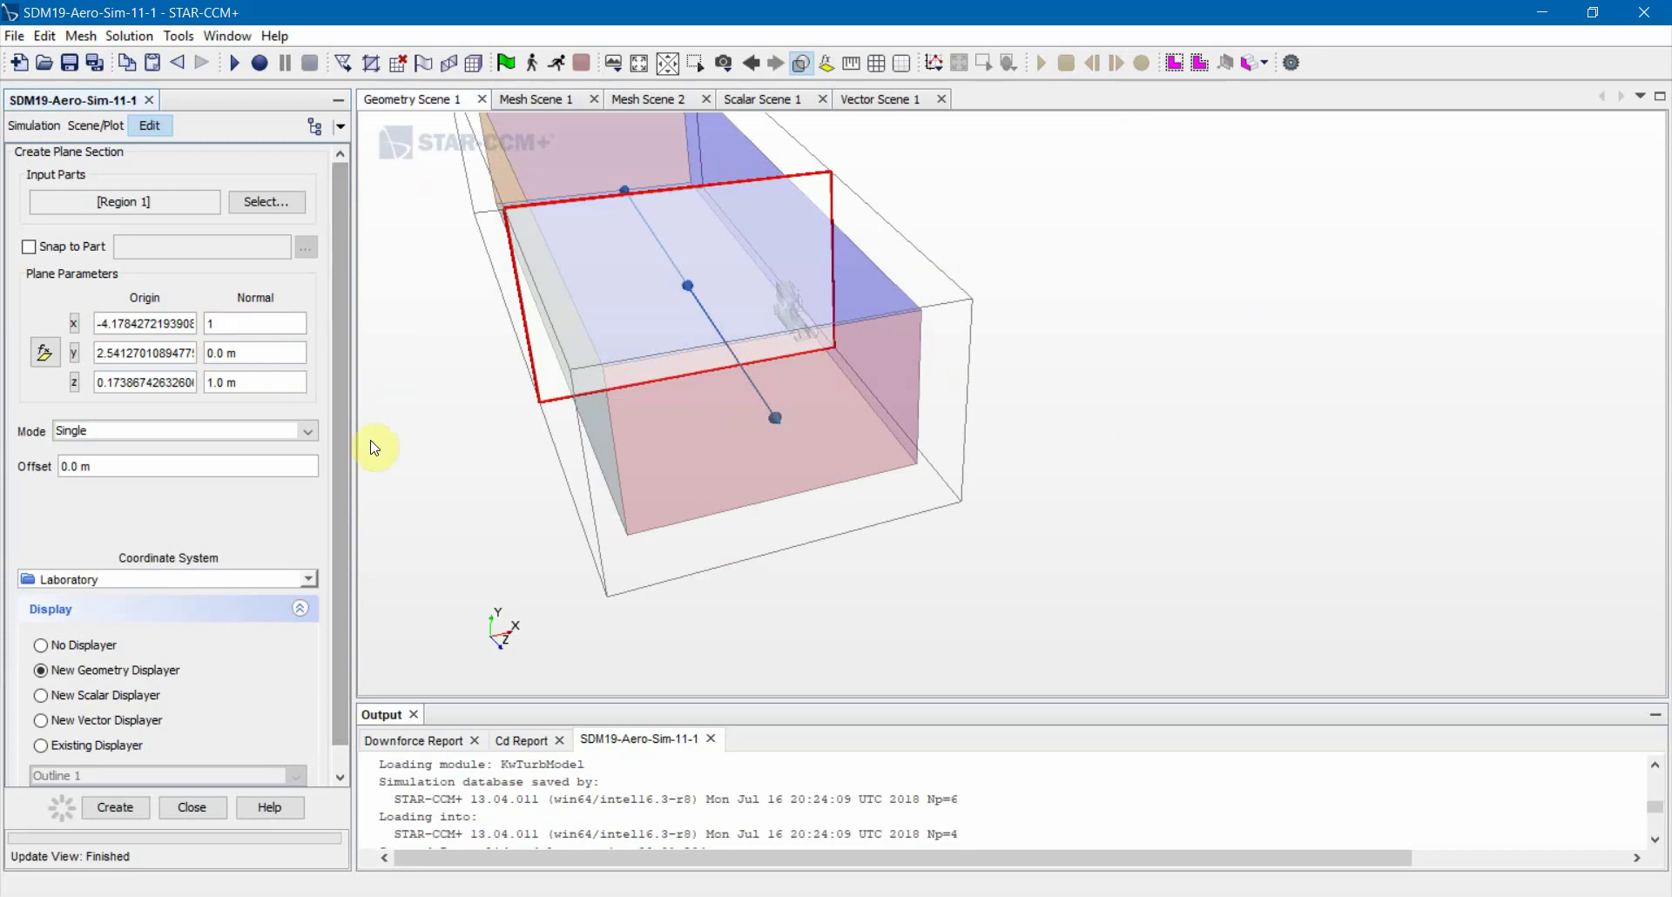
left_click(210, 382)
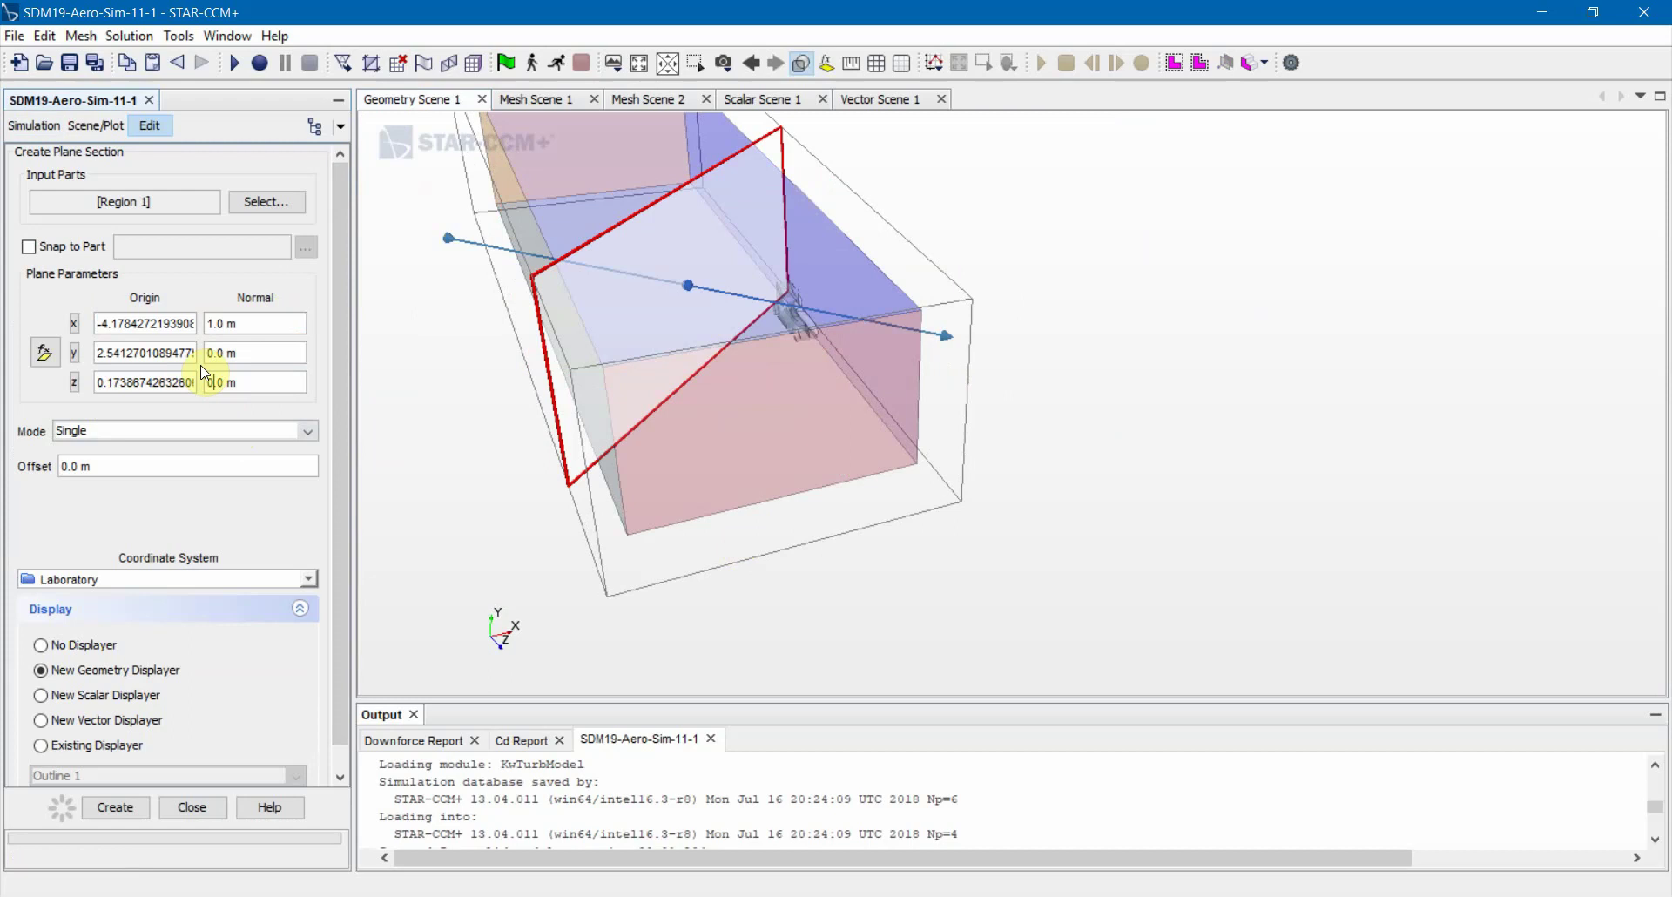
Move the section plane to an X origin of about -0.17 m near the car, and close the definition without creating it
left_click(185, 352)
left_click_drag(765, 380, 923, 355)
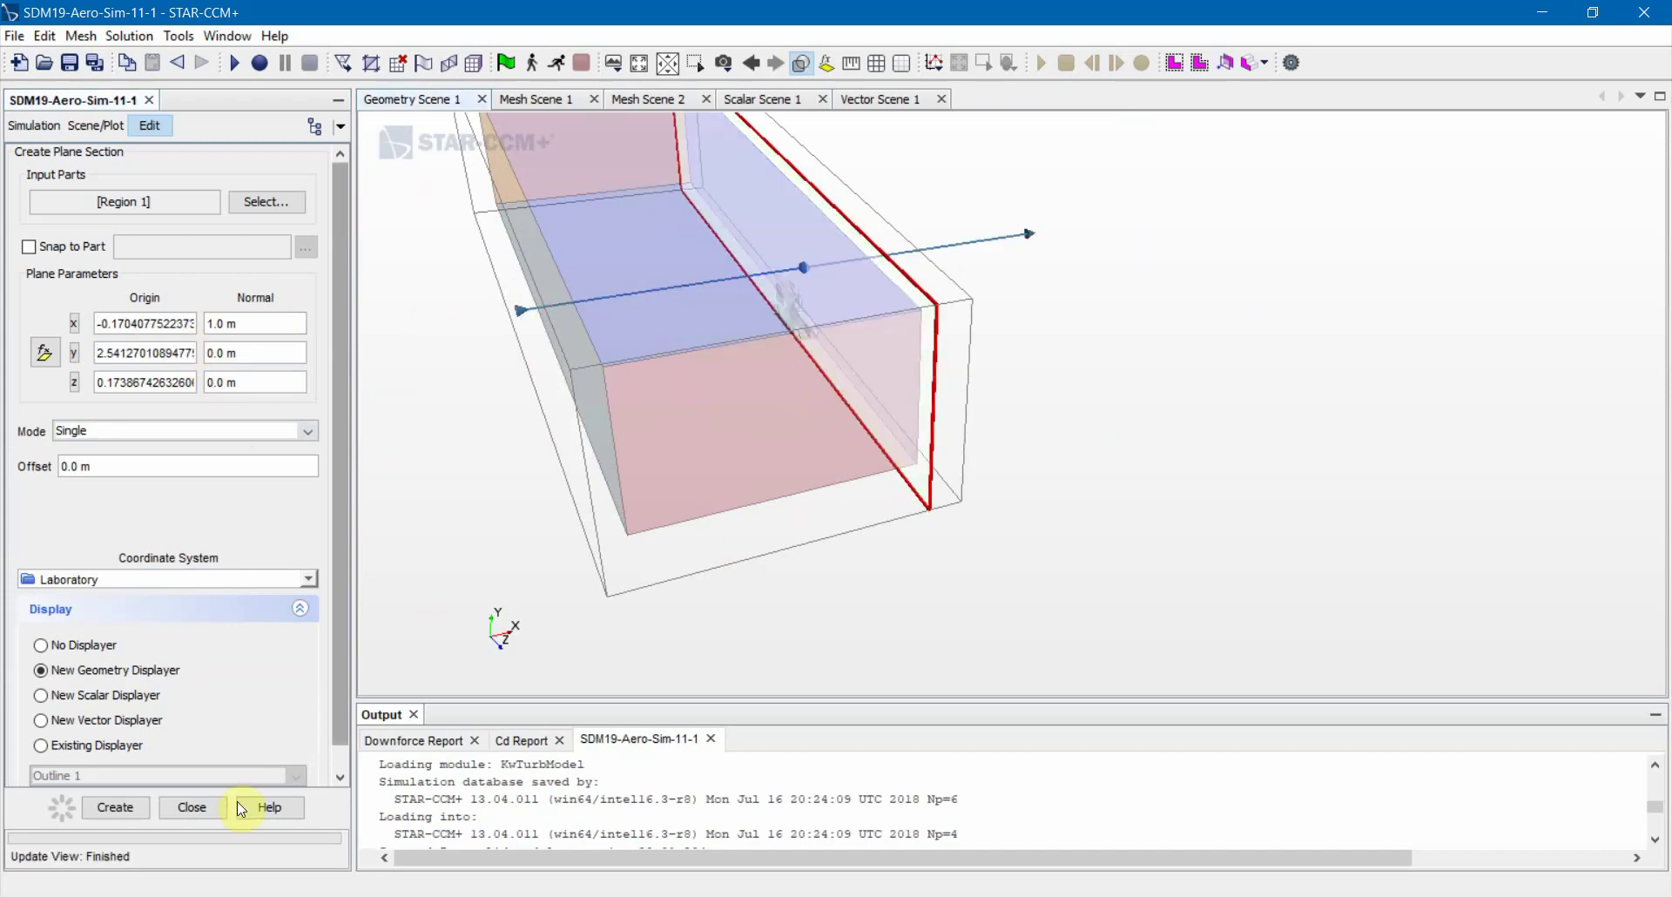
left_click(193, 808)
Start a new streamline, try the Line Seed and Point Seed modes, and close the definition without creating it
right_click(118, 232)
mouse_move(198, 252)
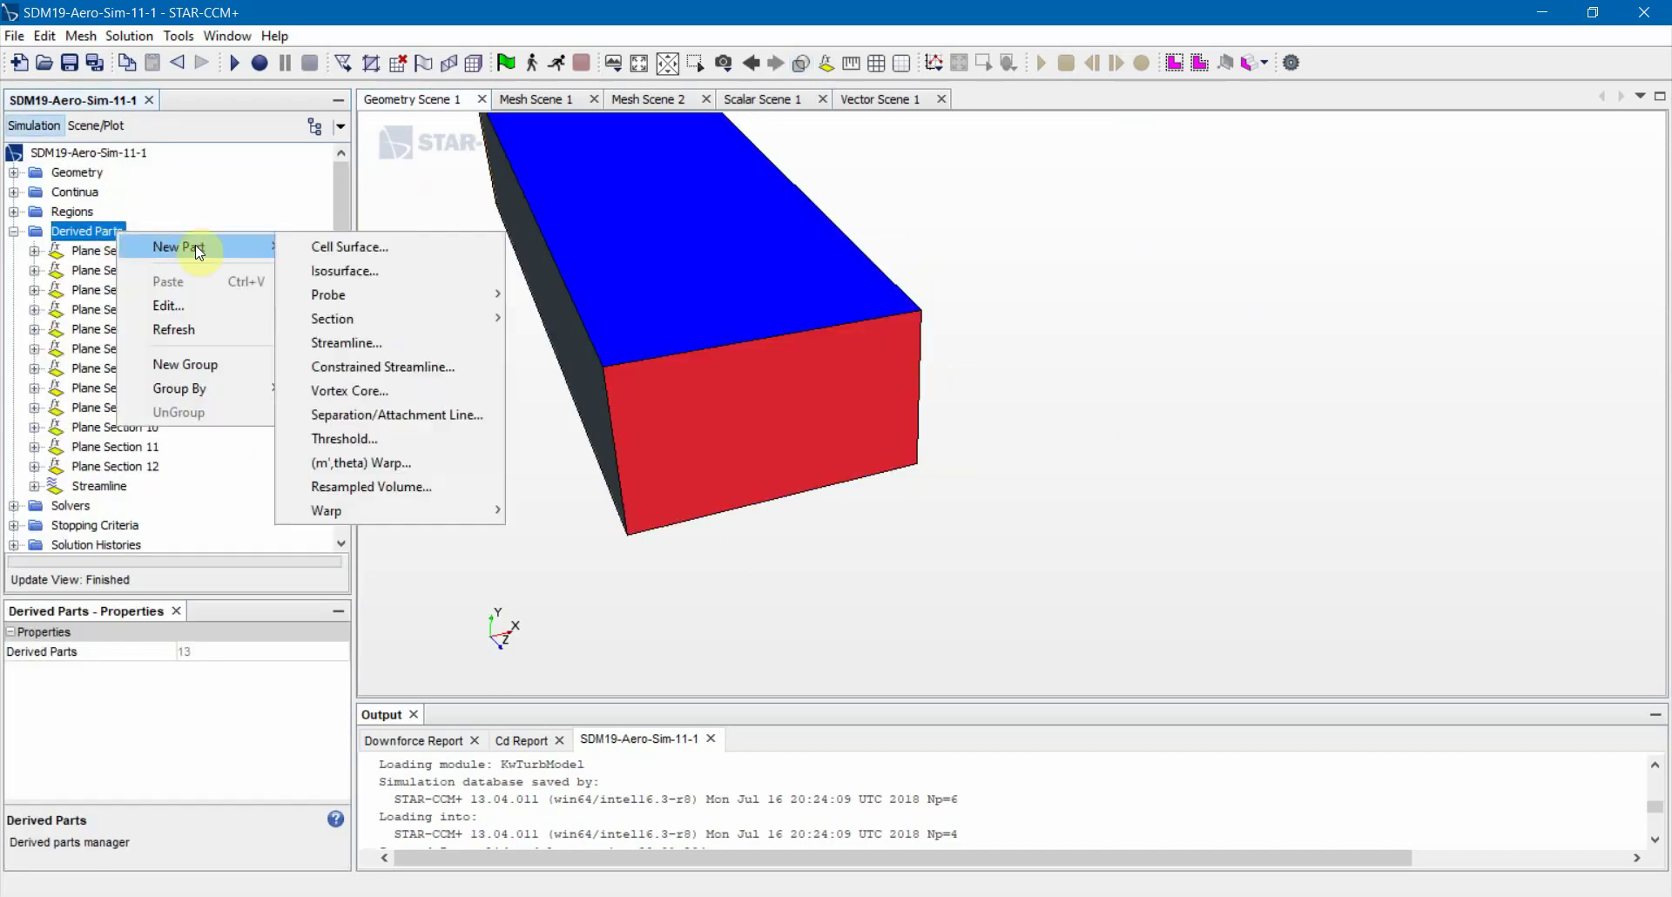
left_click(362, 343)
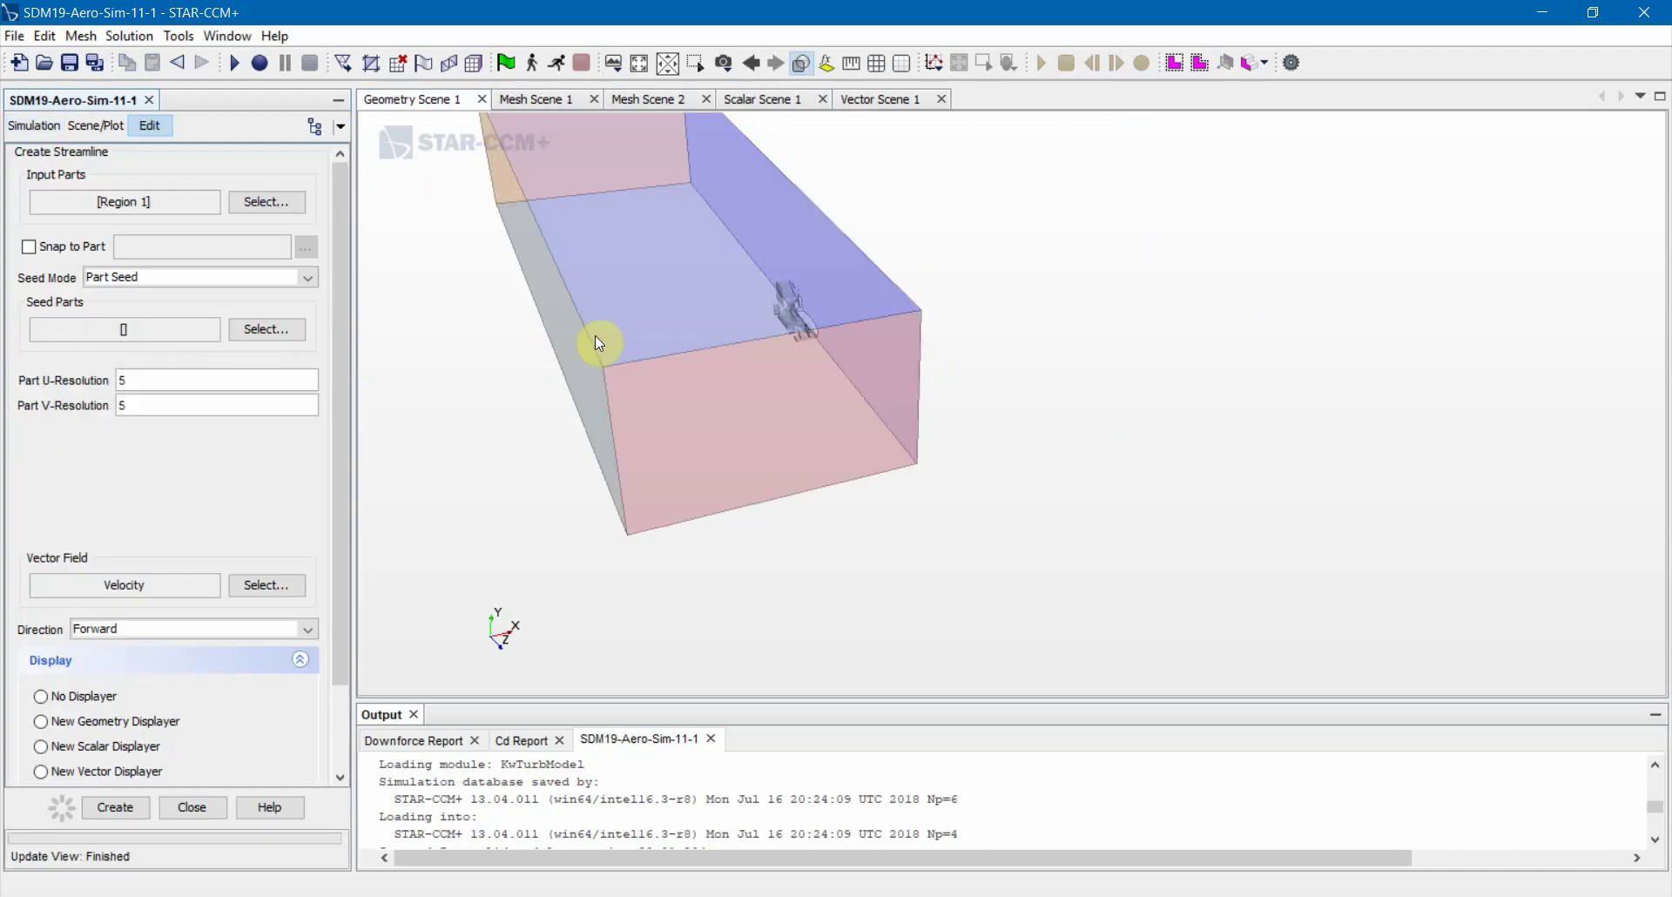
left_click(222, 277)
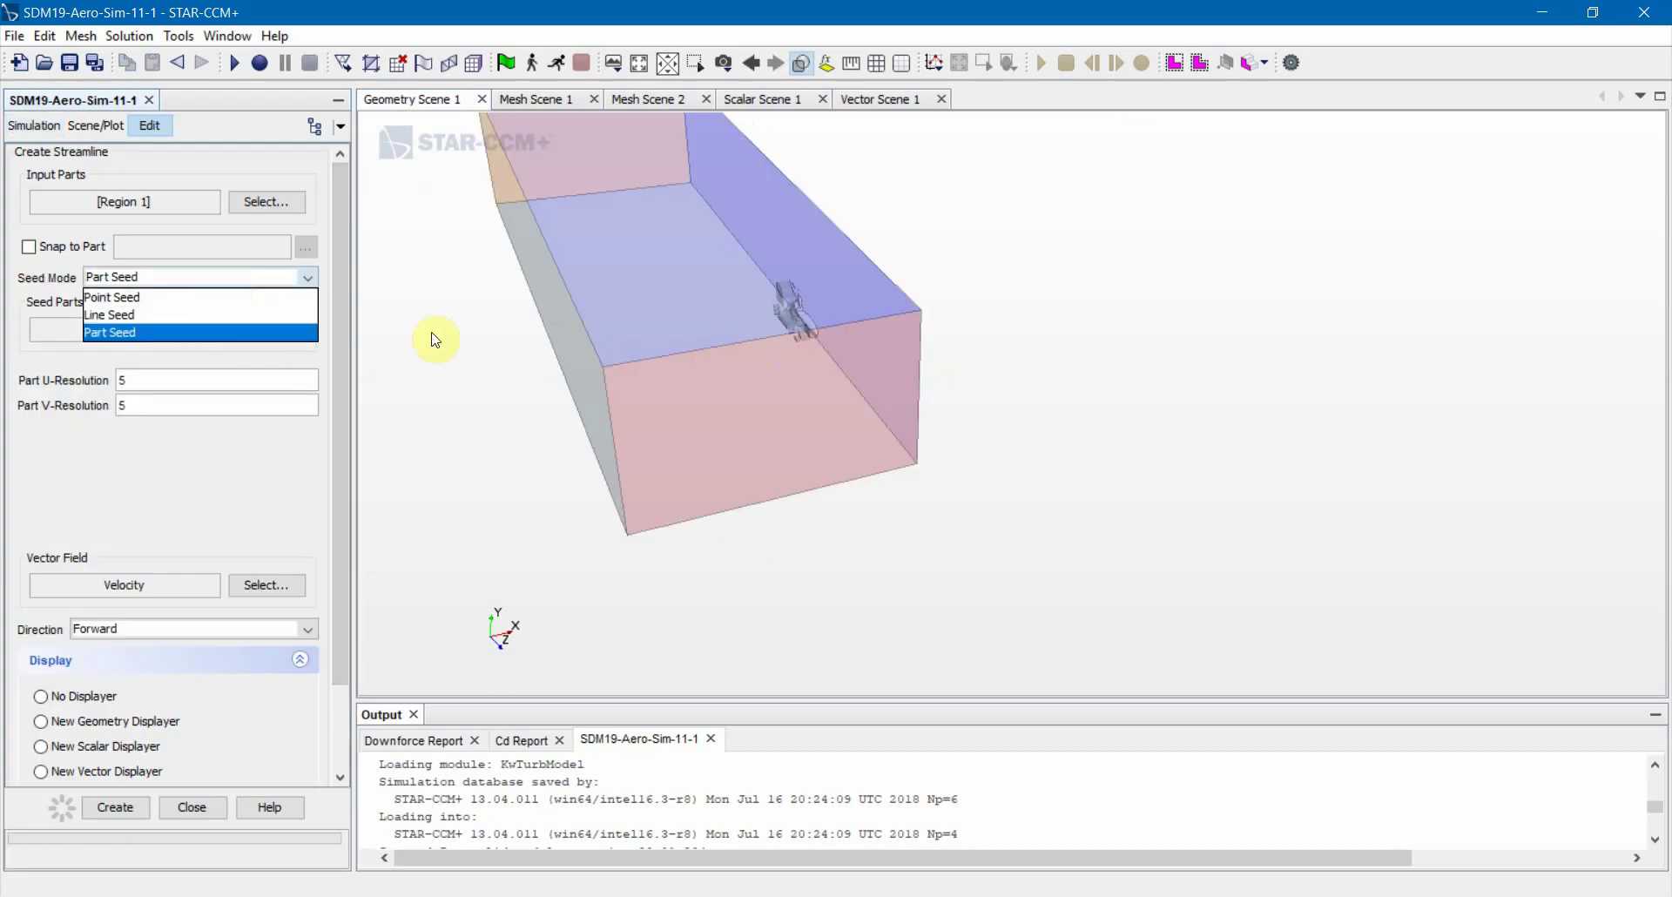
left_click(228, 315)
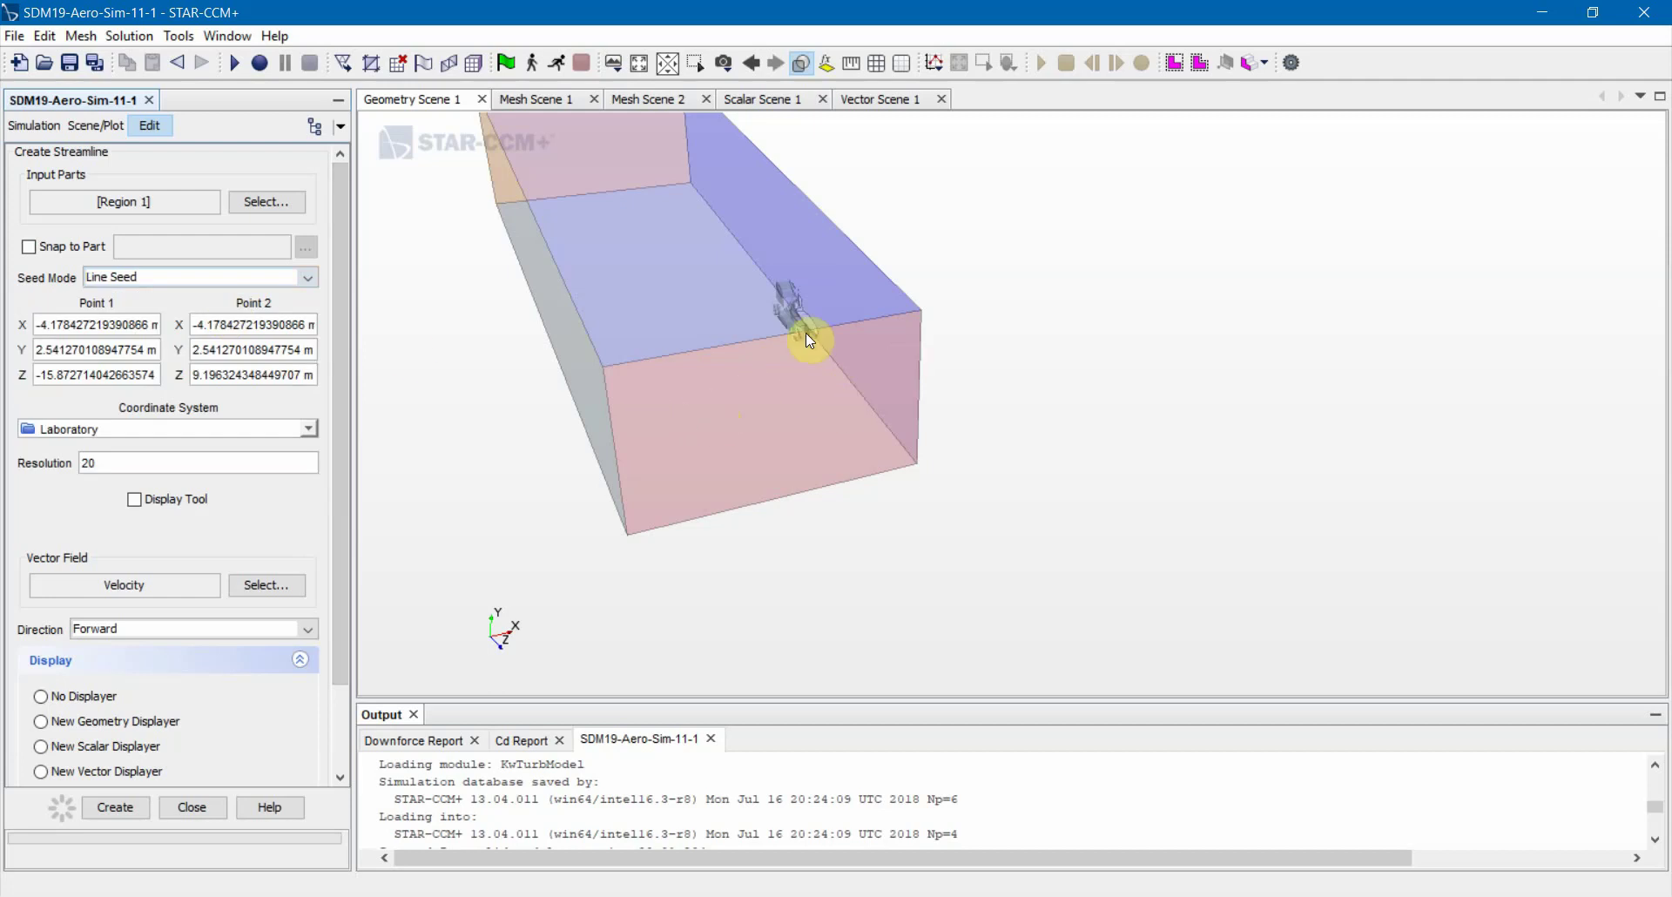
left_click(307, 278)
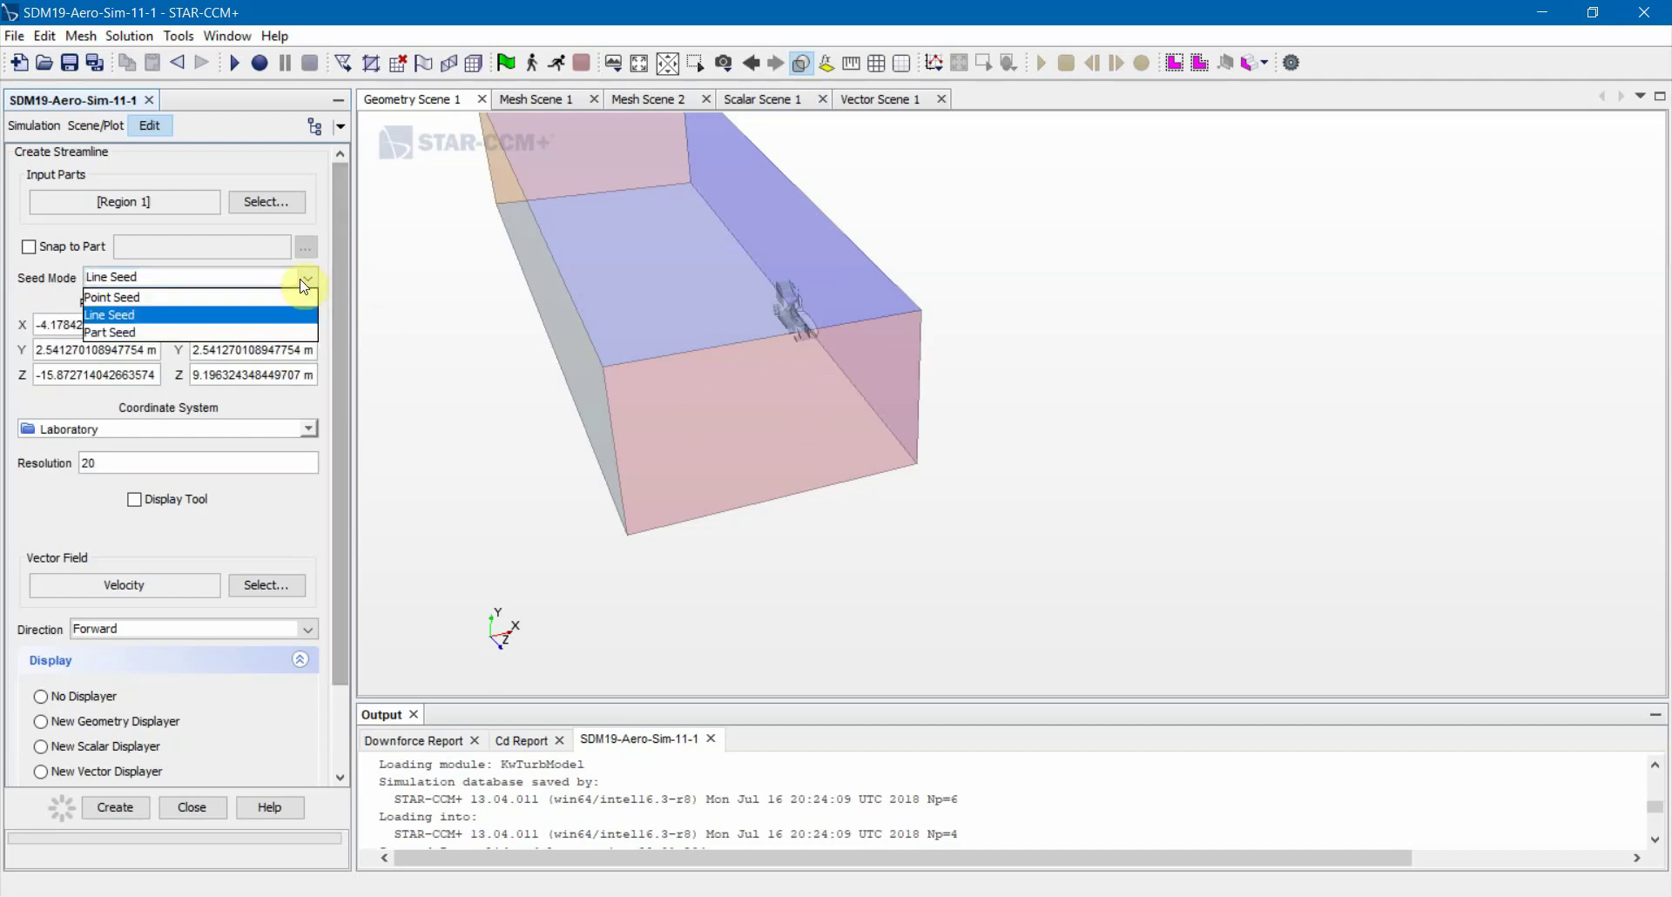
left_click(285, 294)
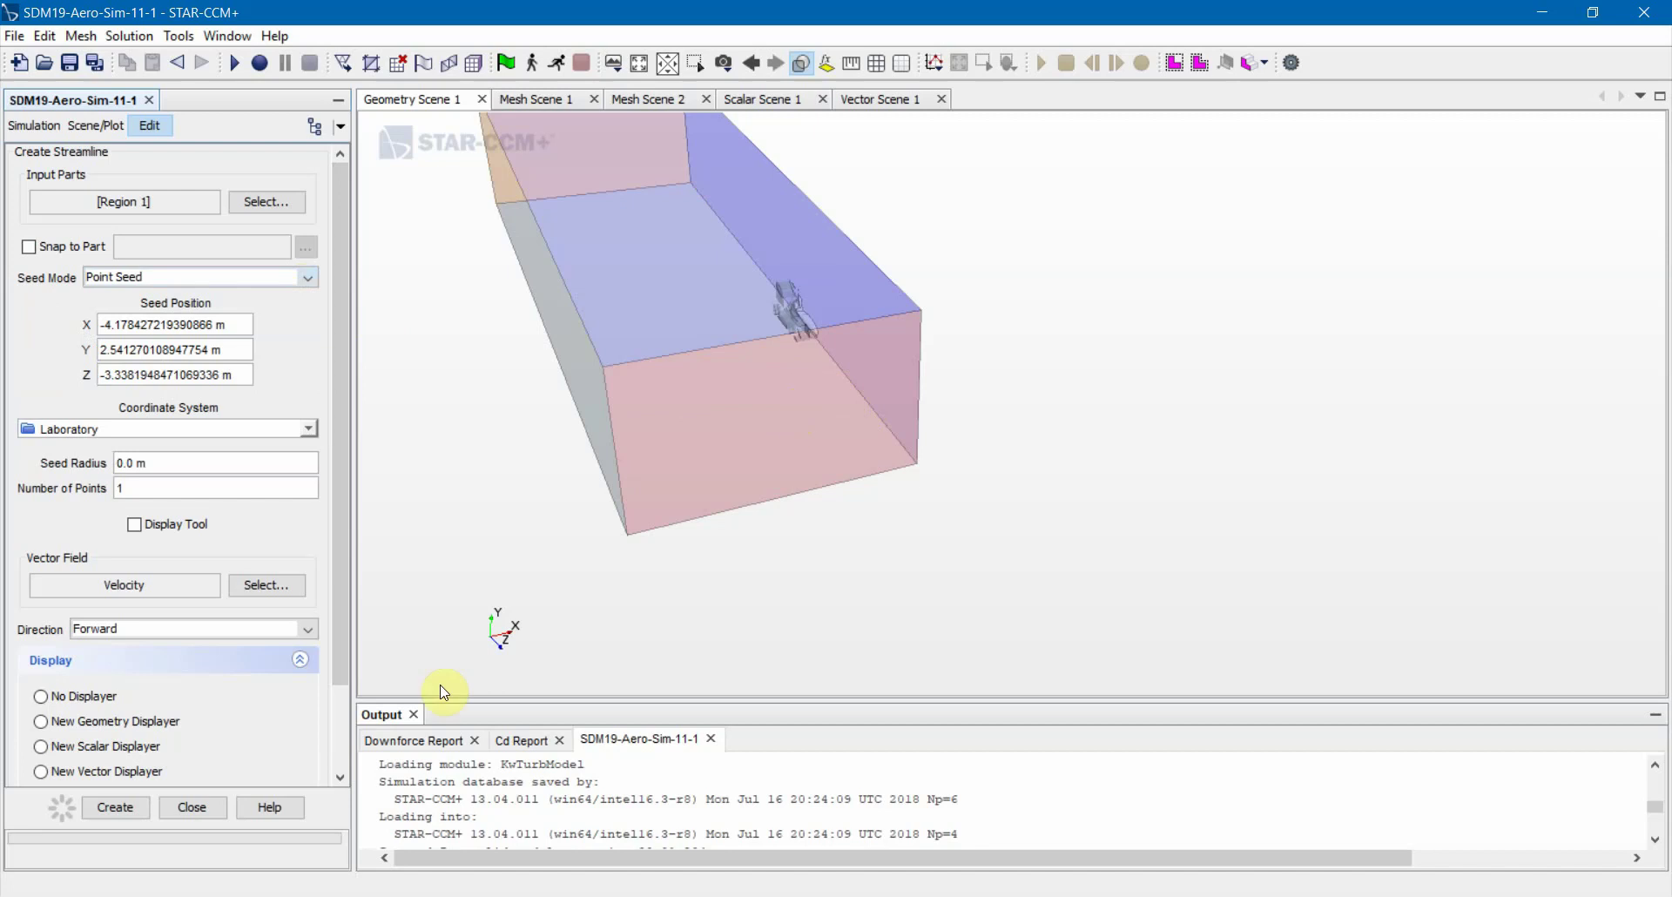
left_click(193, 807)
Show Scalar Scene 1 again and view its pressure plane from the opposite side
scroll(261, 428, "down", 8)
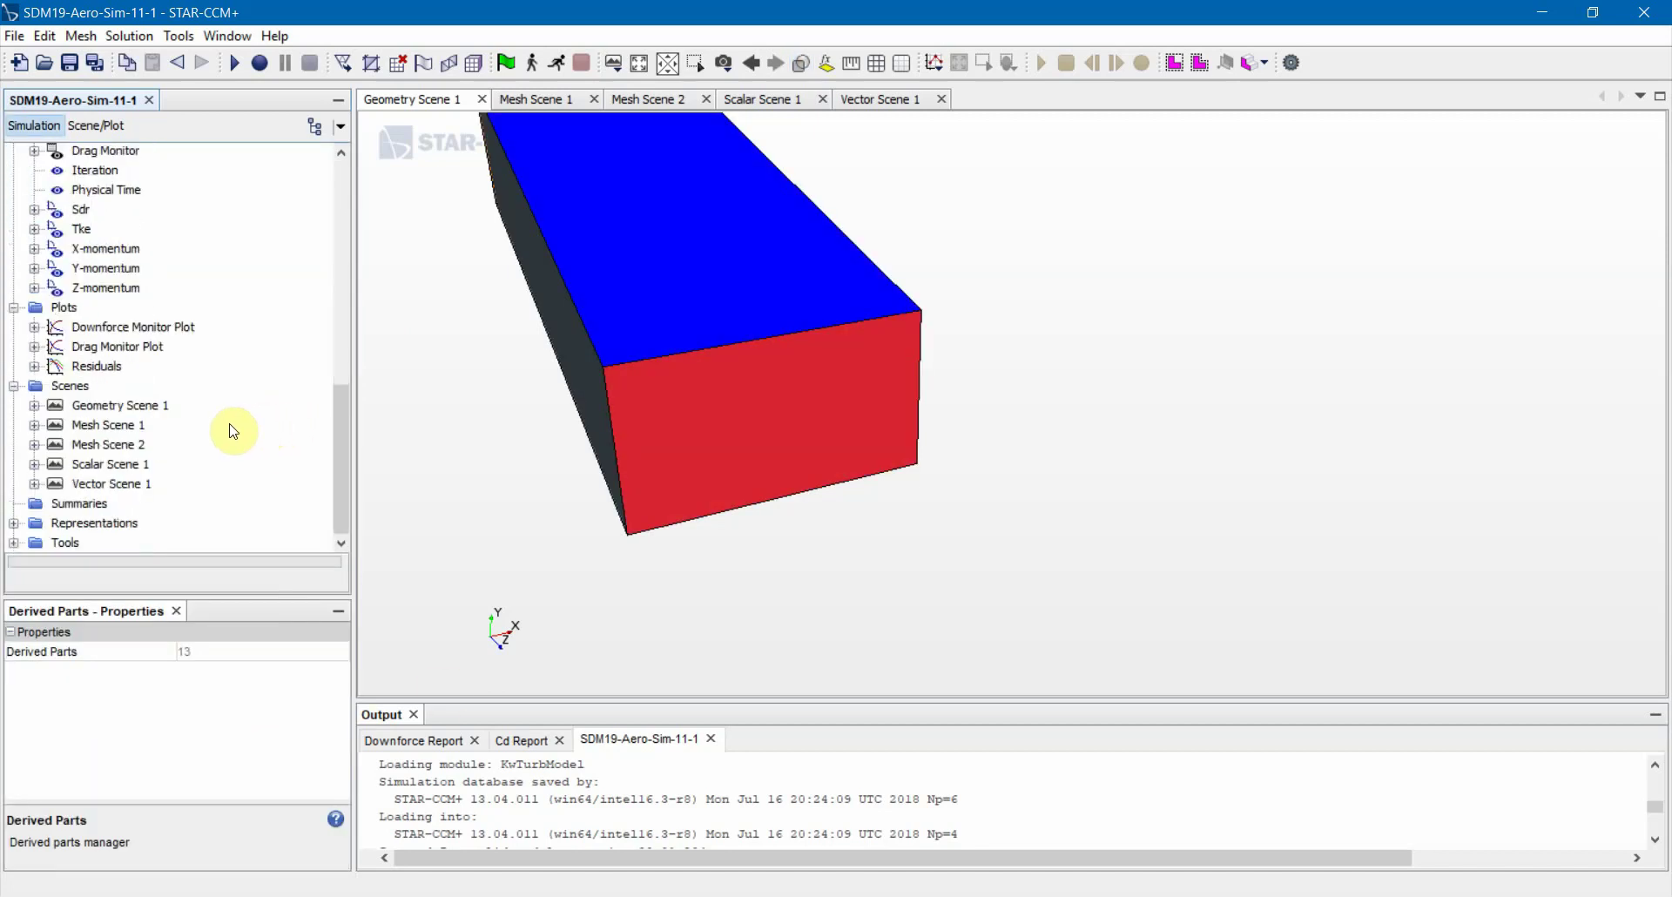
left_click(751, 107)
scroll(637, 428, "down", 3)
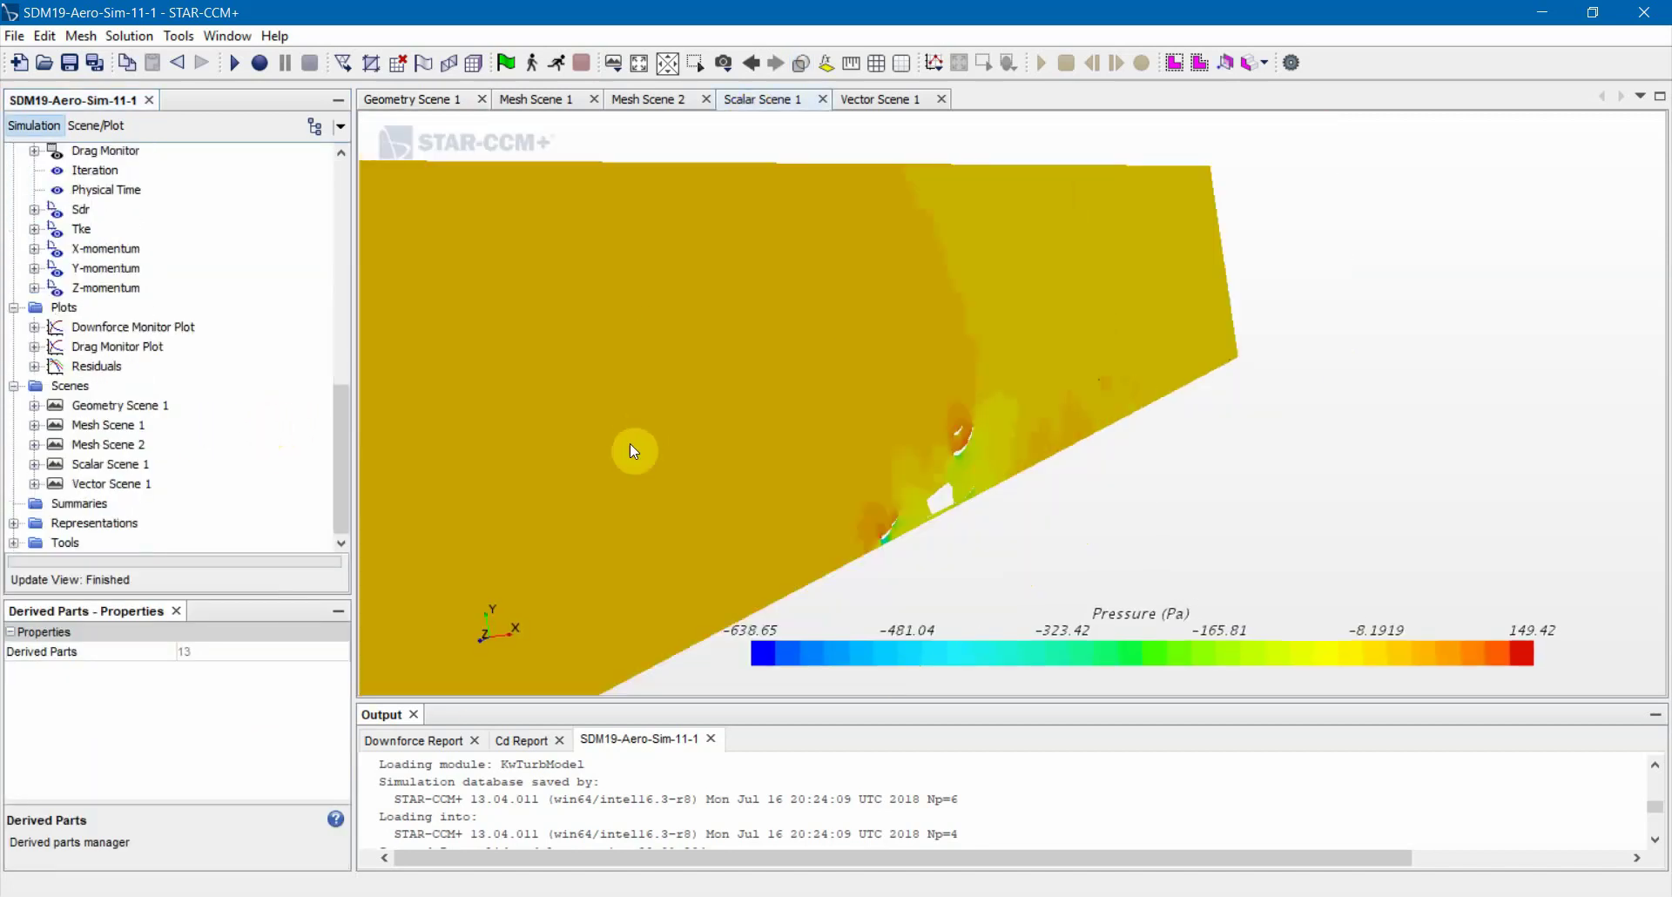
mouse_move(633, 449)
left_mouse_down()
mouse_move(869, 429)
mouse_move(644, 478)
left_mouse_up()
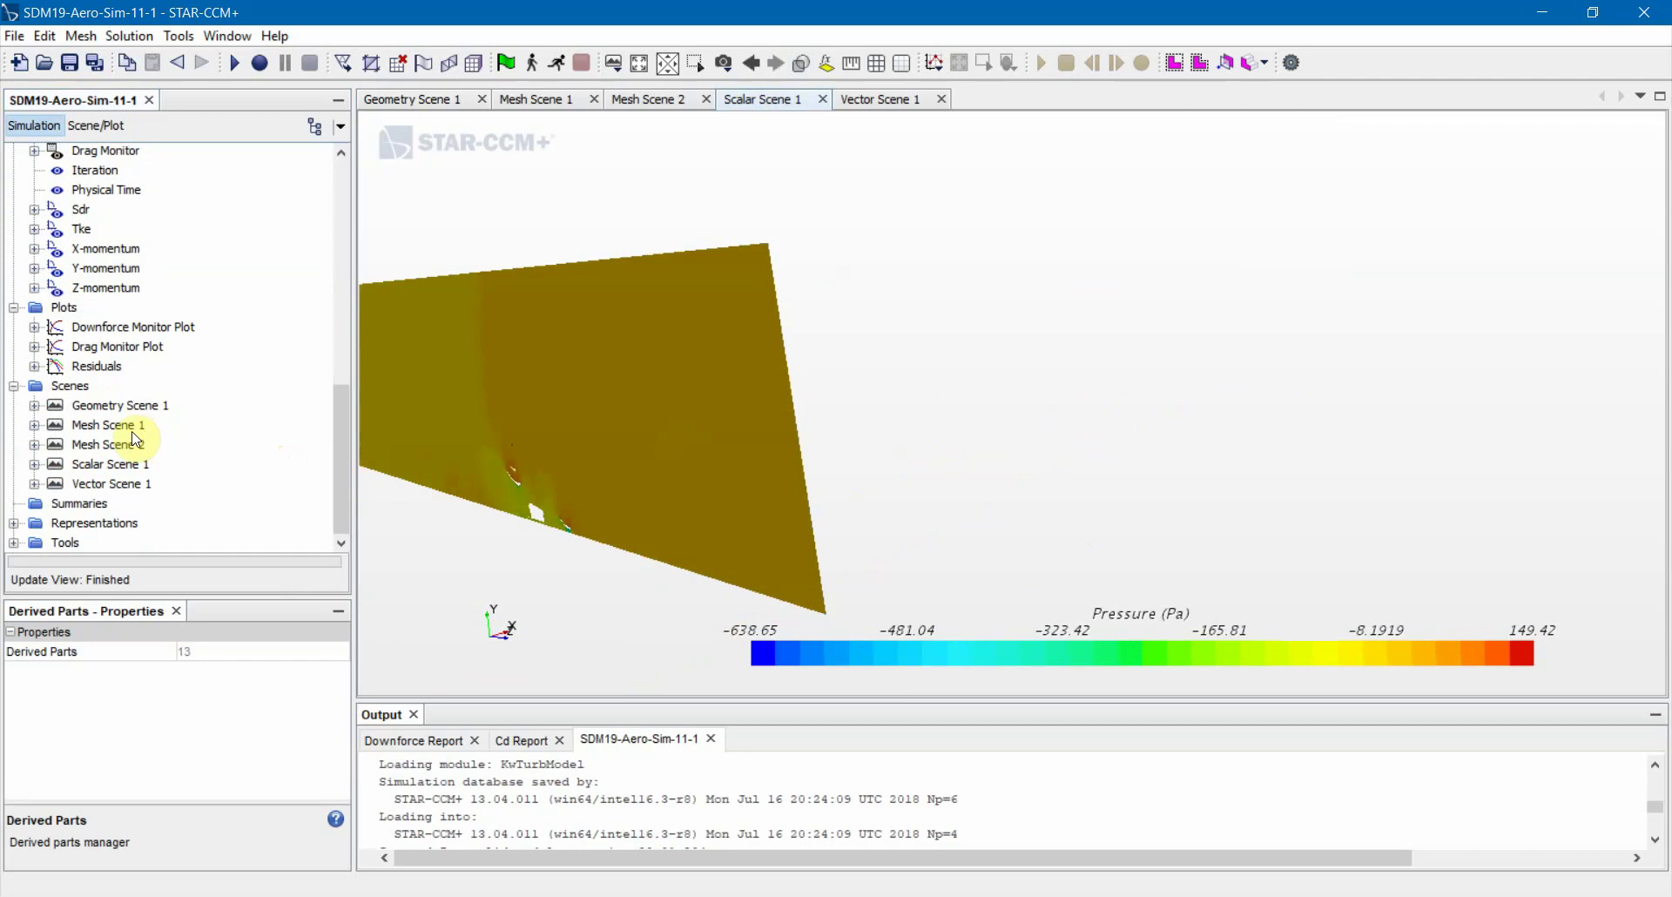
View the available types for a new scene without creating one
right_click(57, 393)
mouse_move(107, 394)
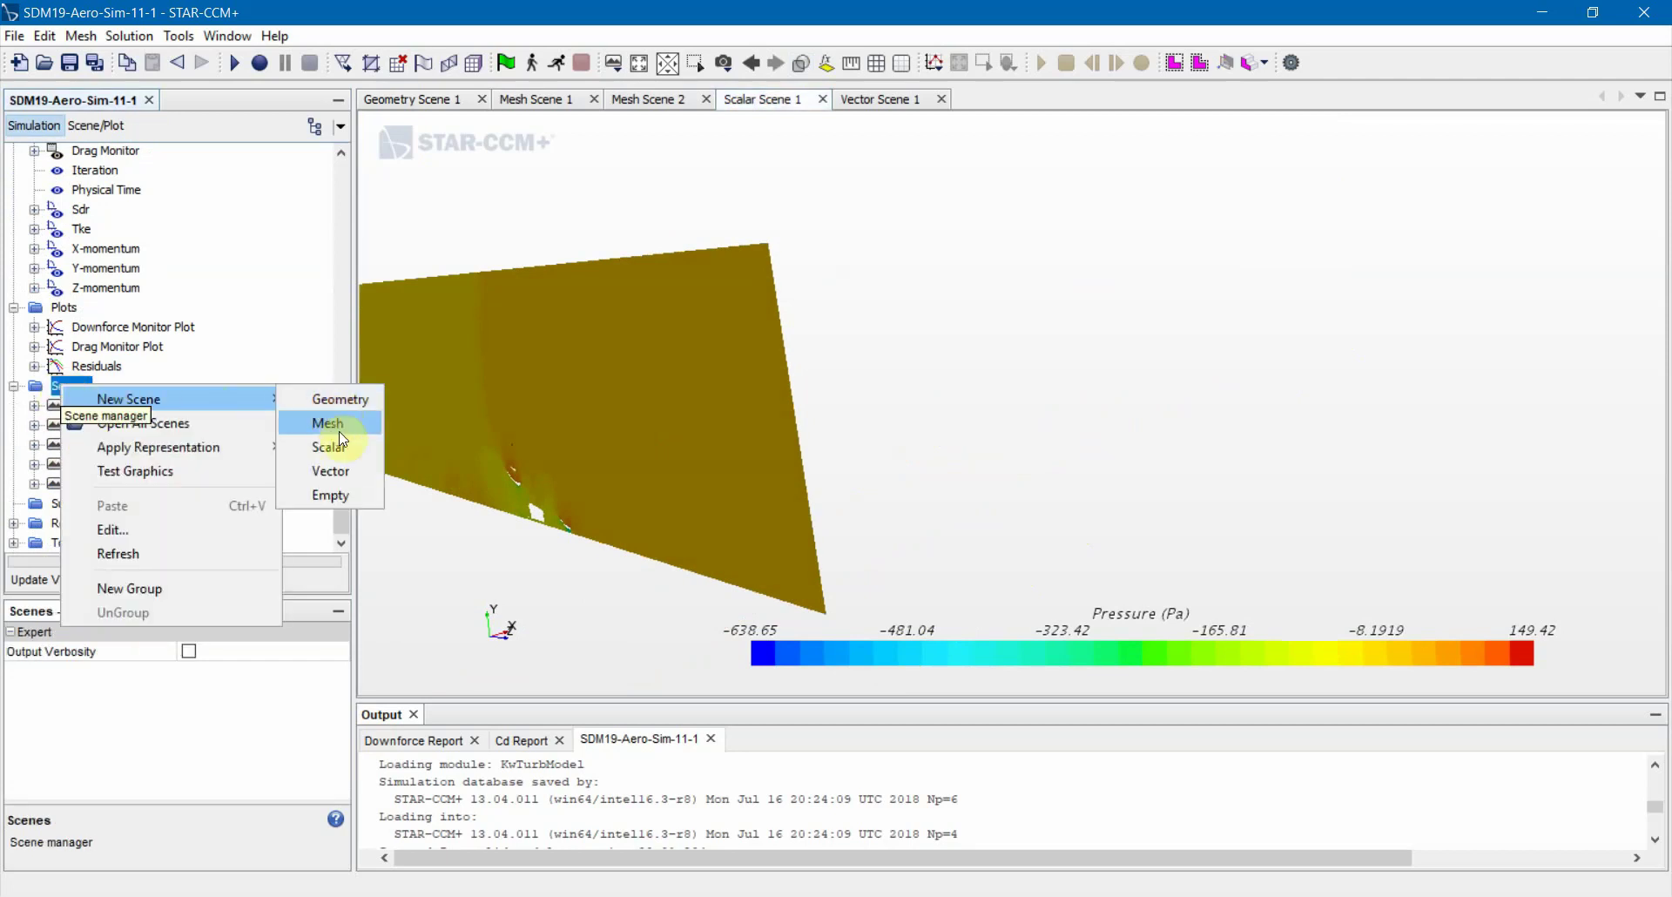
left_click(45, 483)
Expand Scalar Scene 1 and Vector Scene 1 to list the displayers of each
left_click(34, 465)
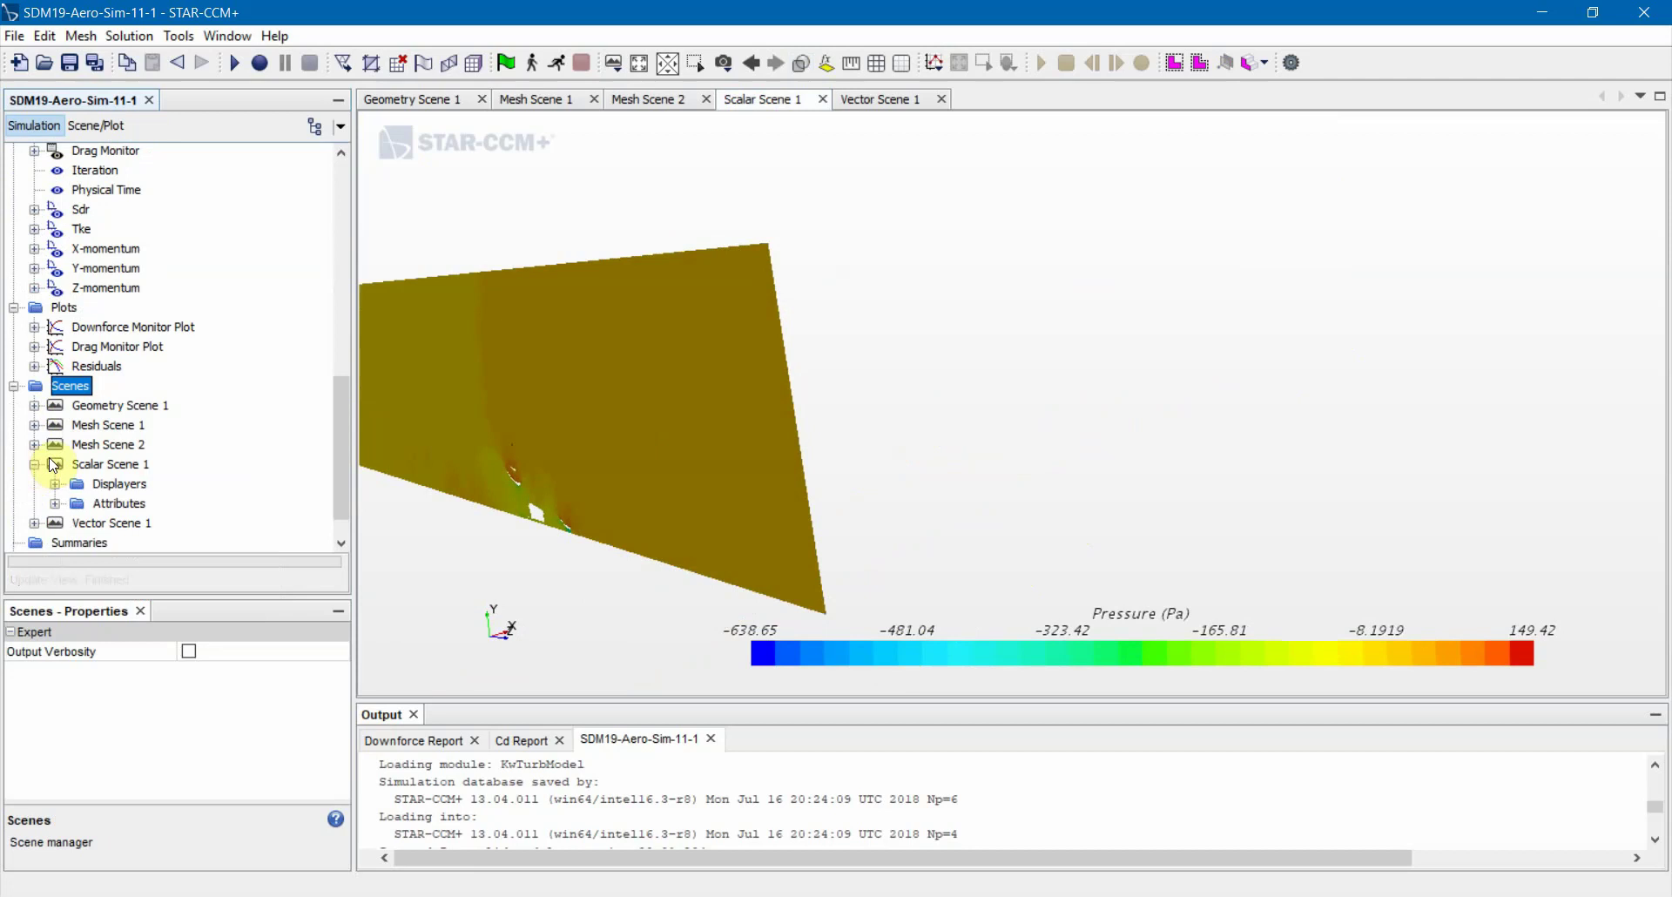
scroll(87, 453, "down", 1)
right_click(78, 432)
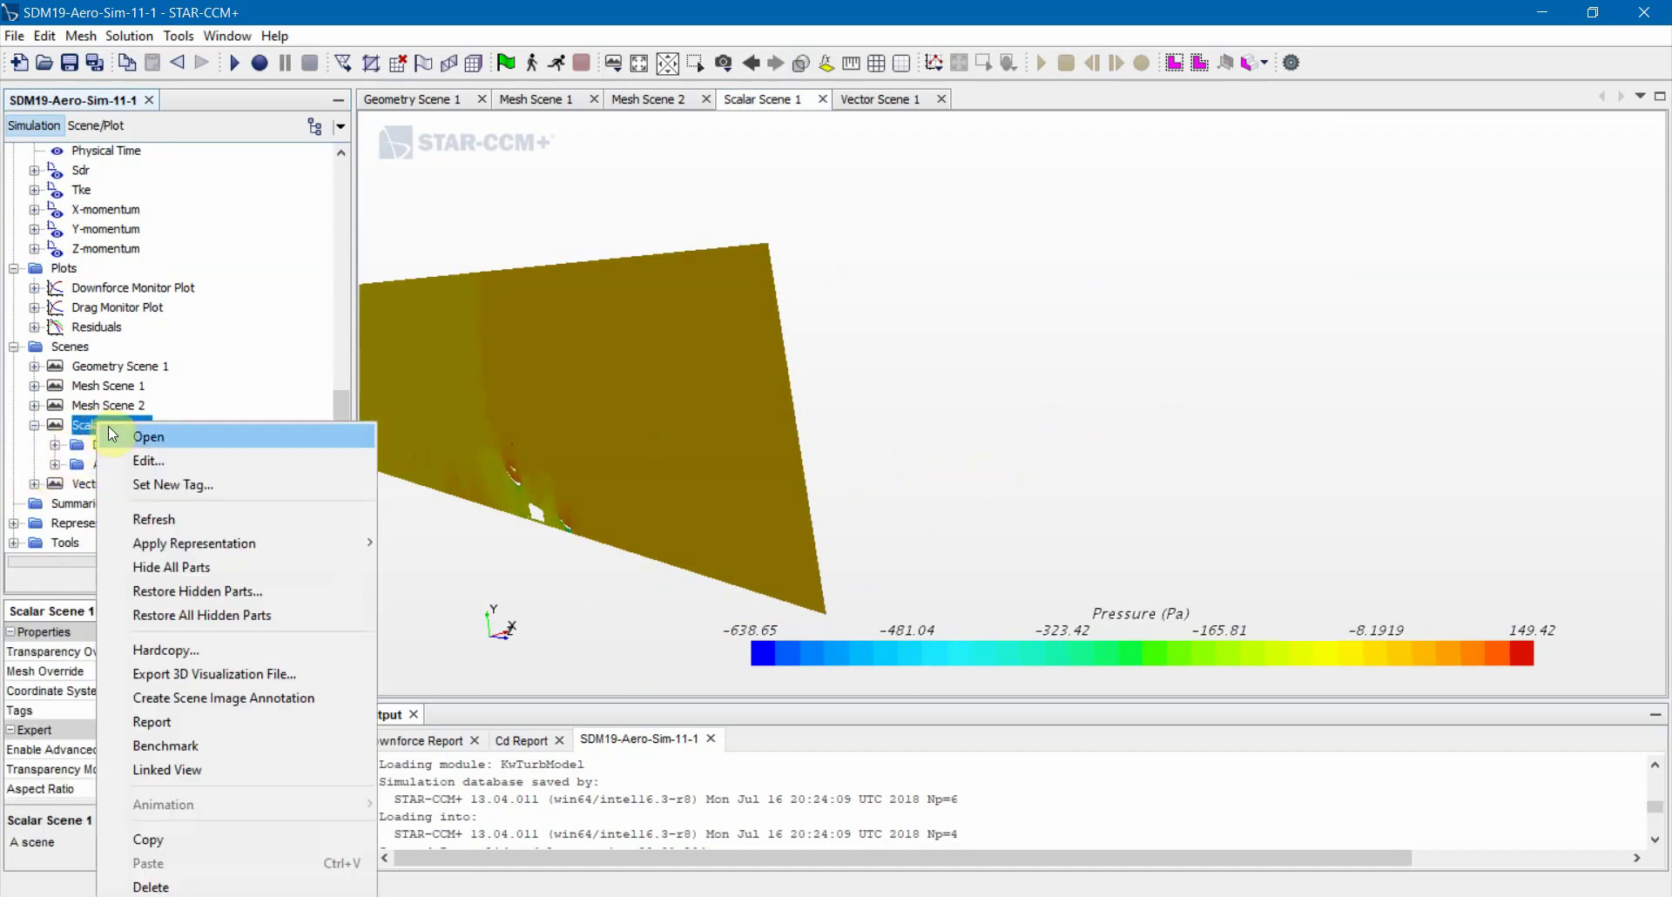
left_click(55, 446)
left_click(54, 445)
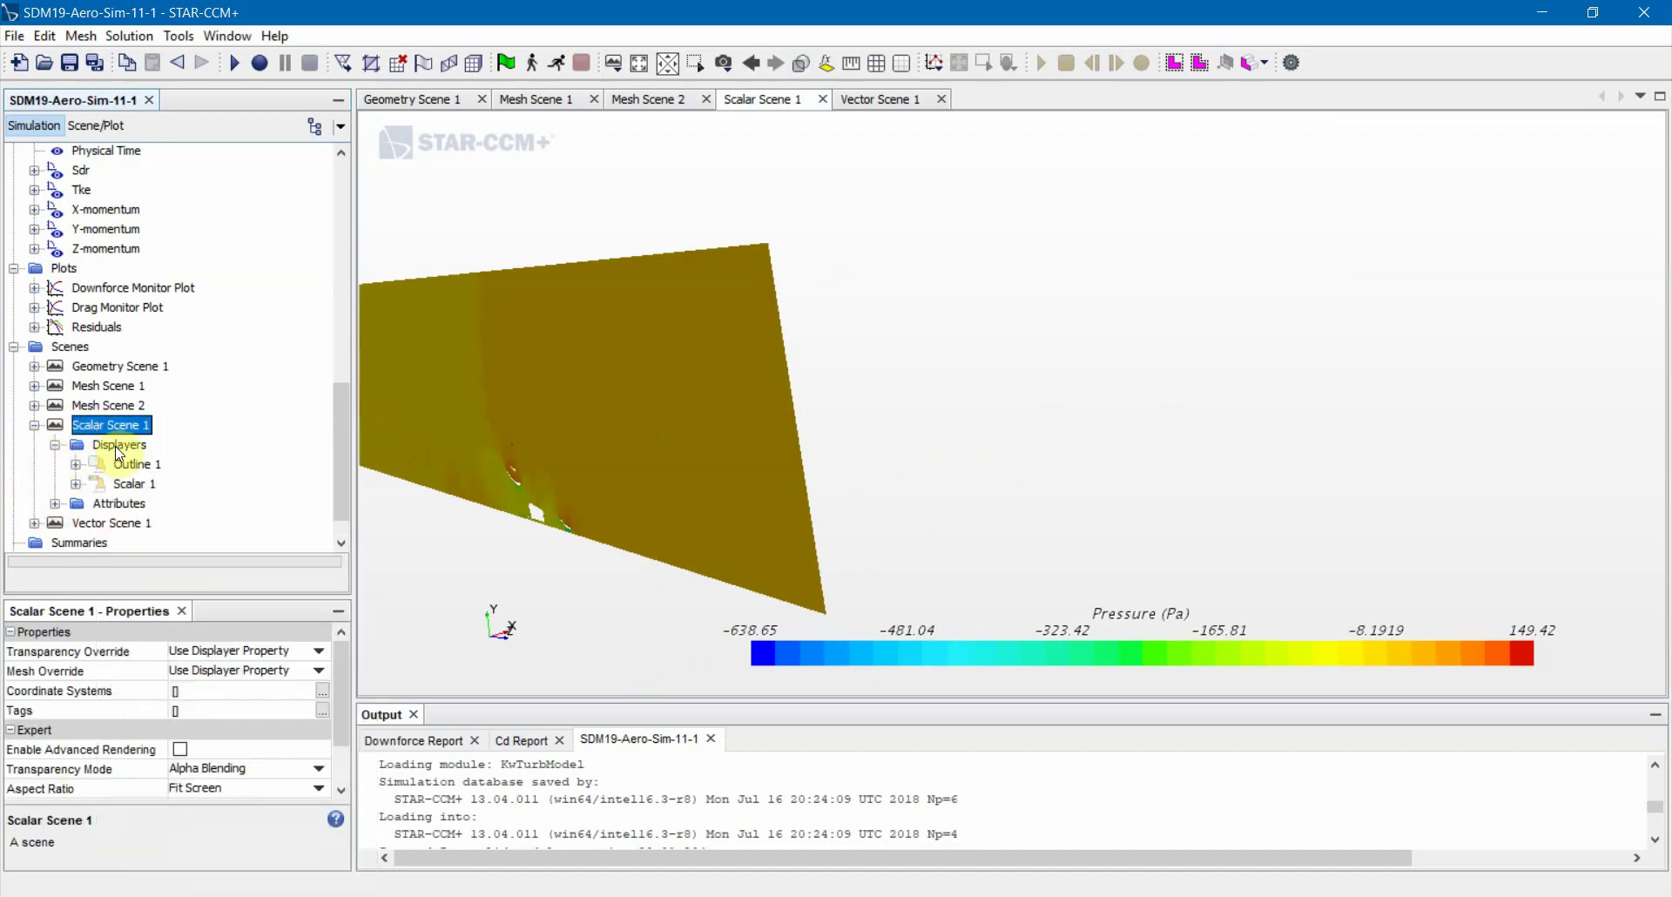
right_click(118, 445)
mouse_move(139, 459)
left_click(72, 464)
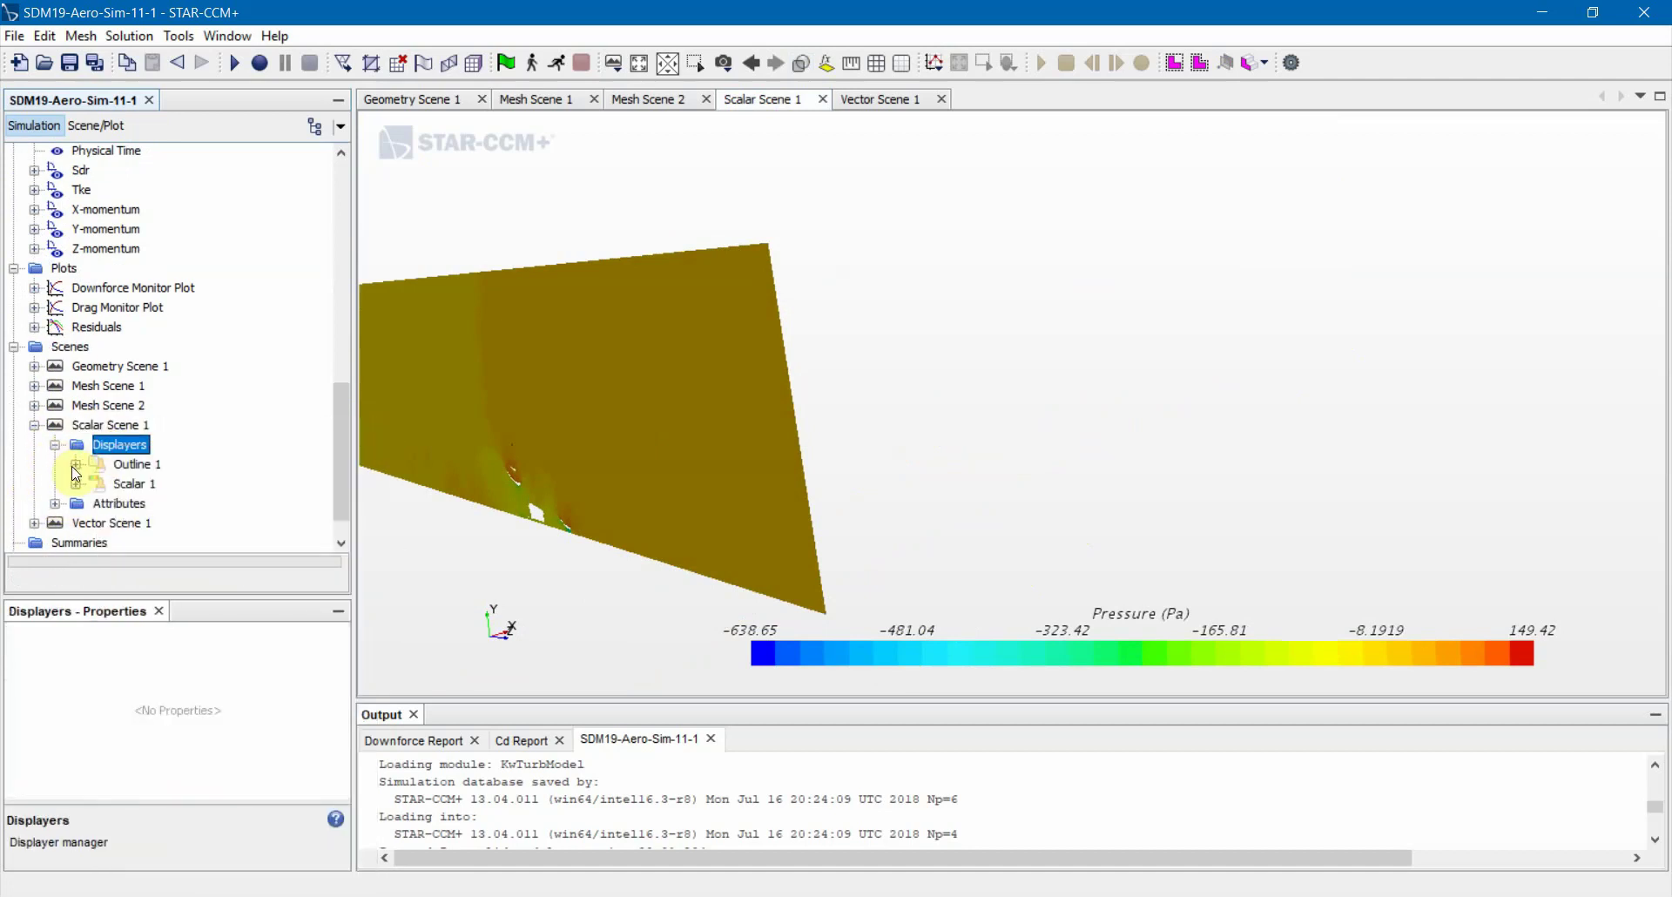
scroll(87, 465, "down", 1)
left_click(35, 484)
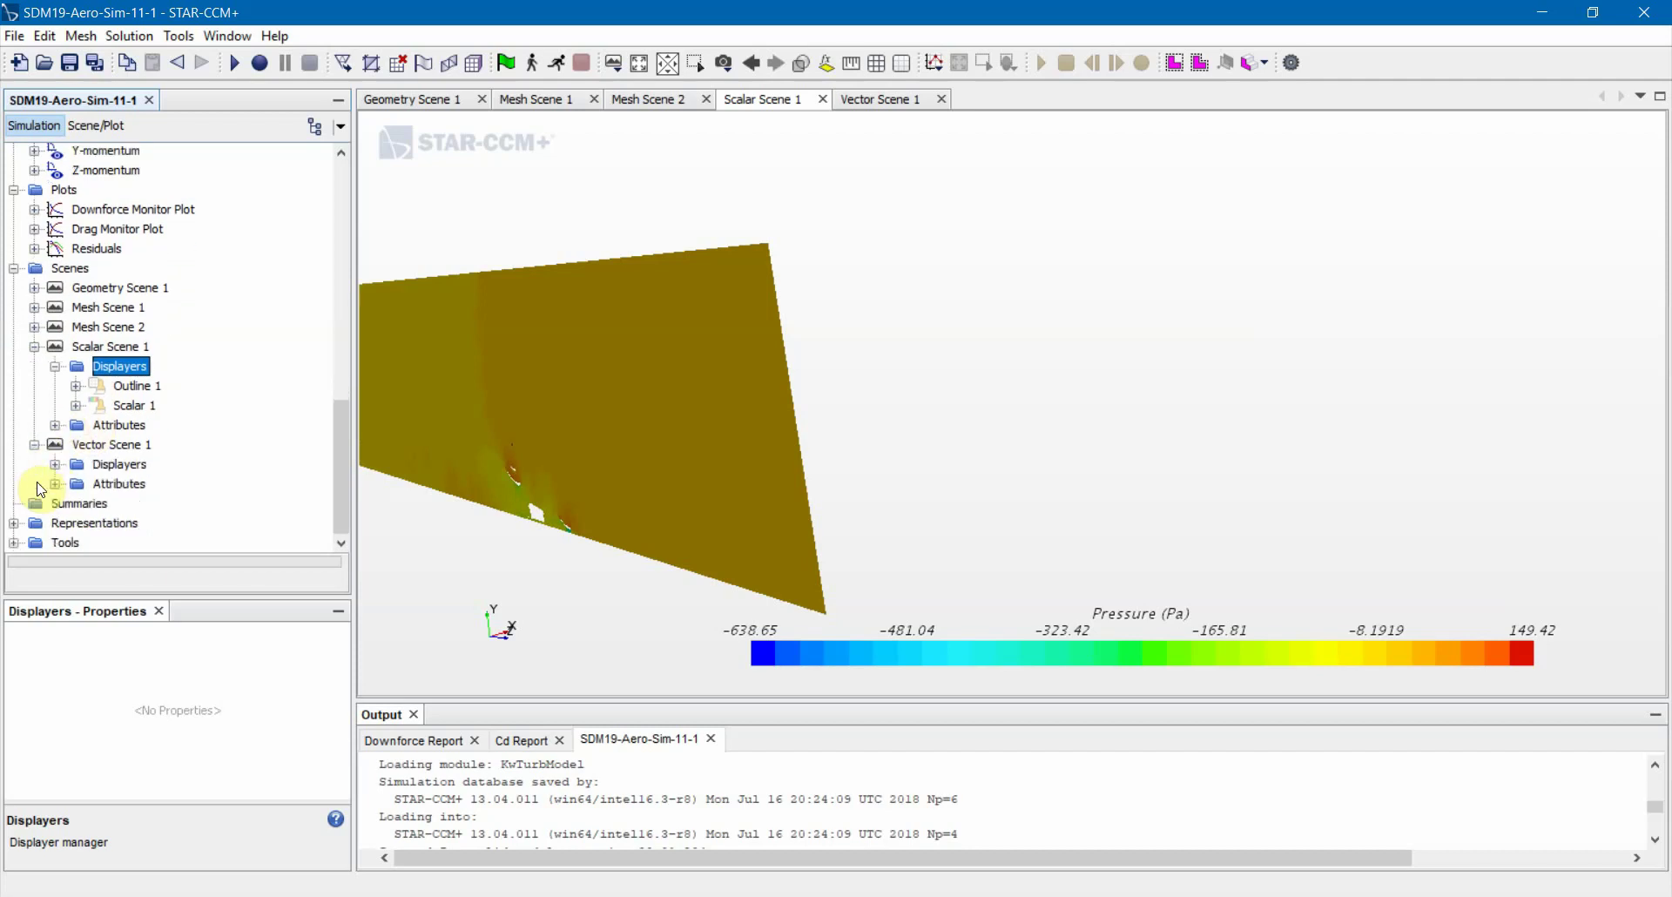
left_click(58, 464)
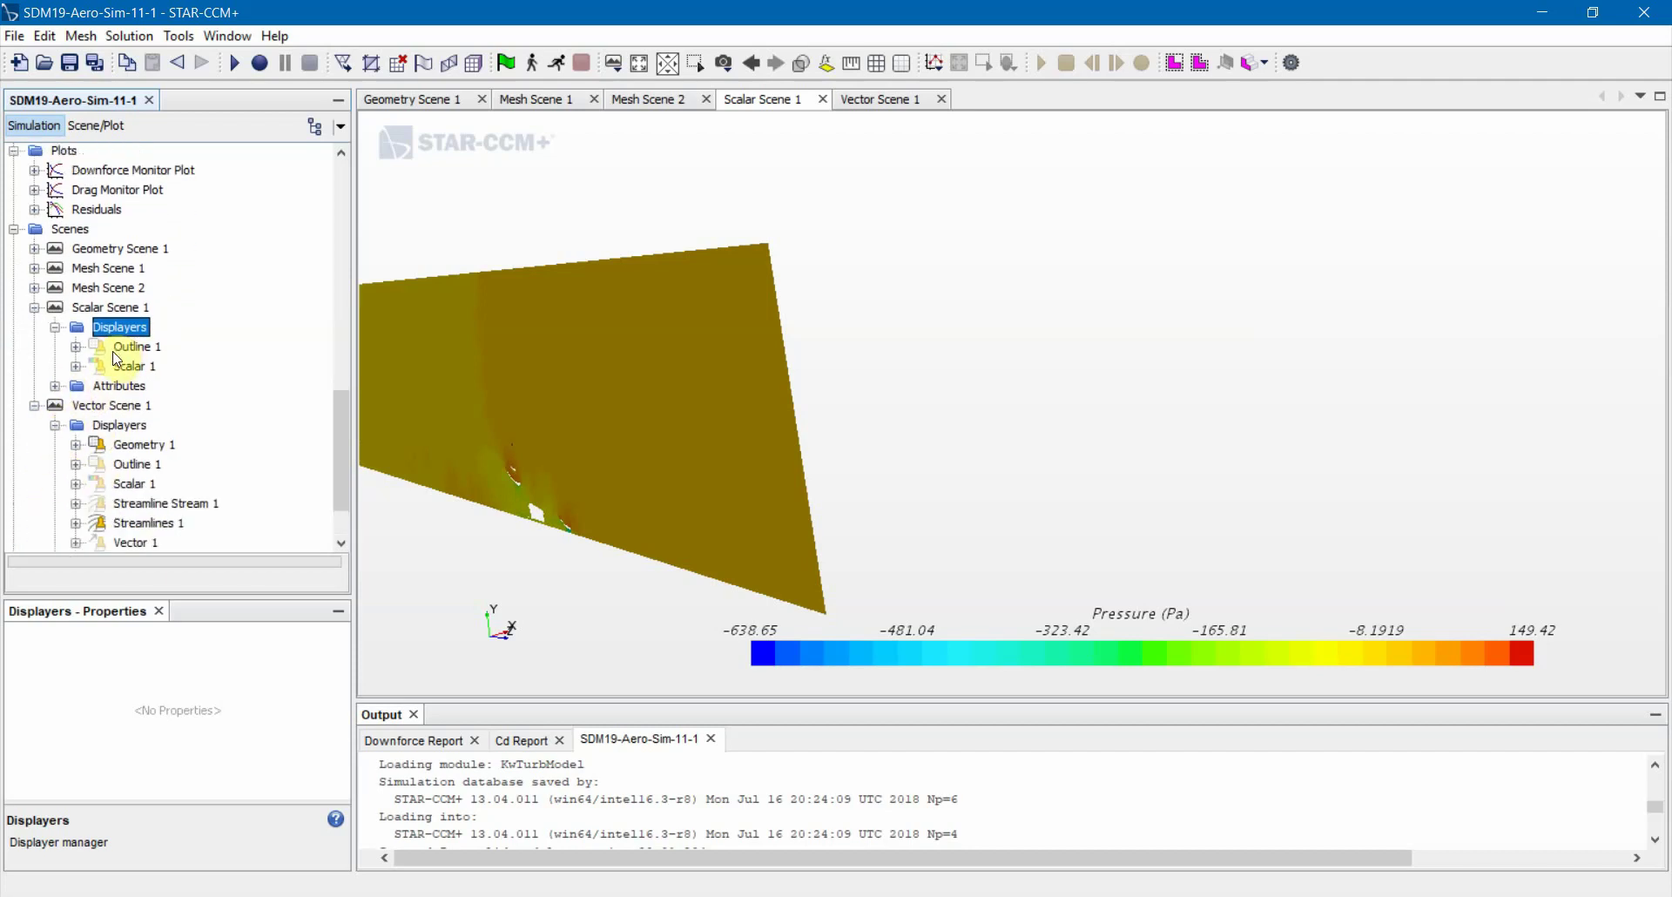
List the parts of the Scalar 1 displayer in Scalar Scene 1 and view its Scalar Field properties
left_click(76, 366)
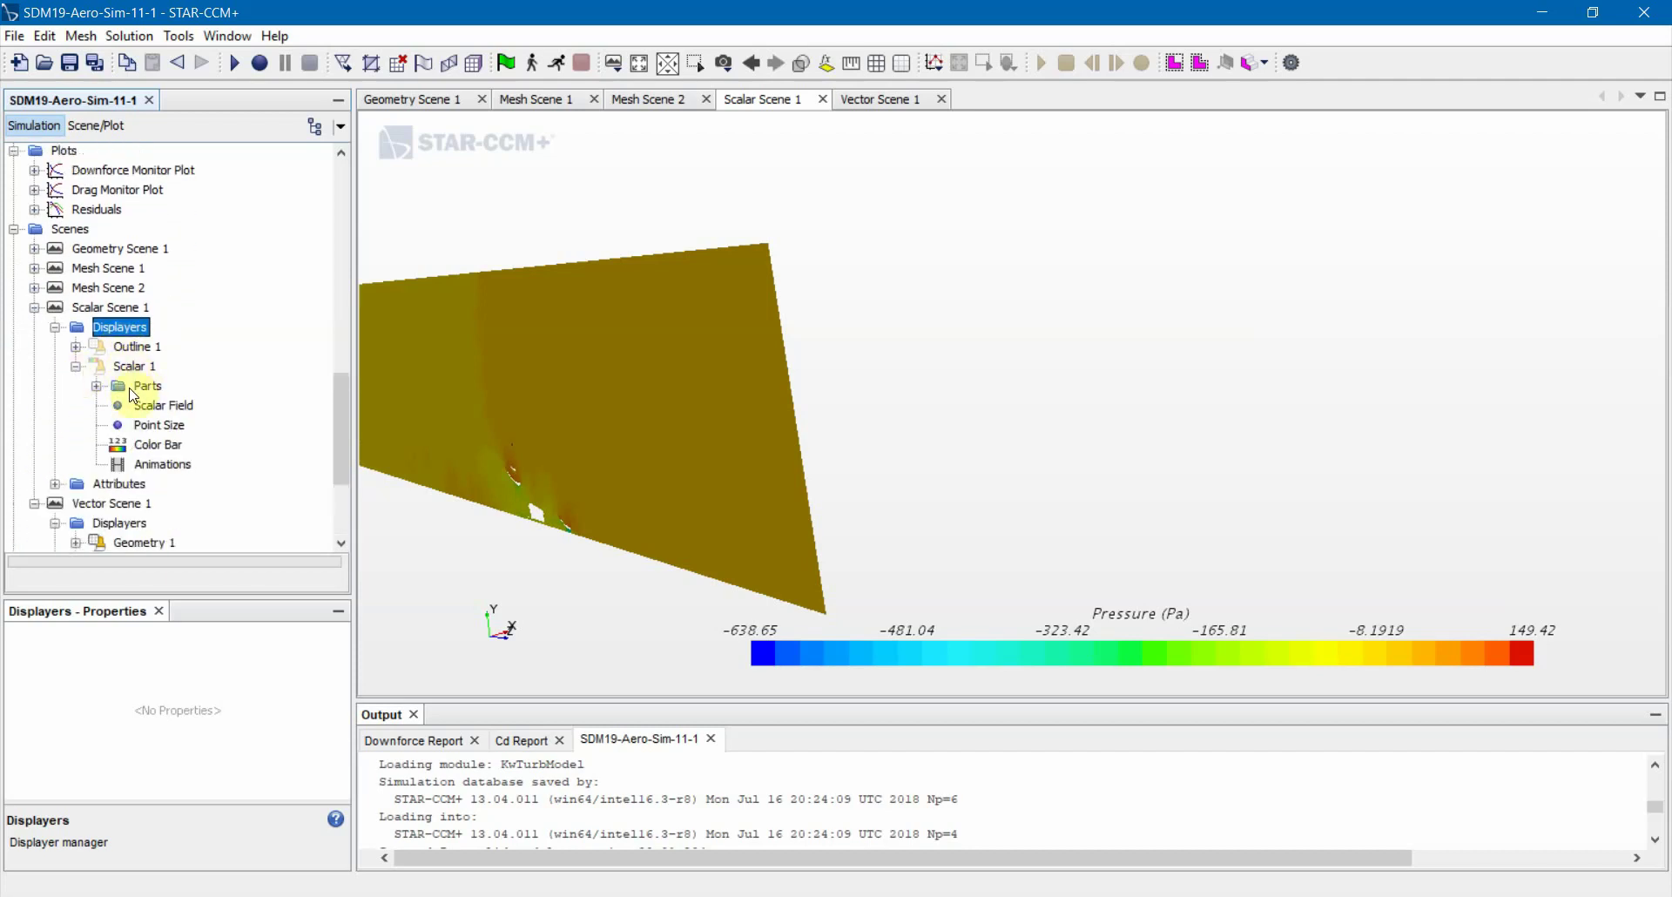
left_click(98, 386)
scroll(98, 376, "down", 8)
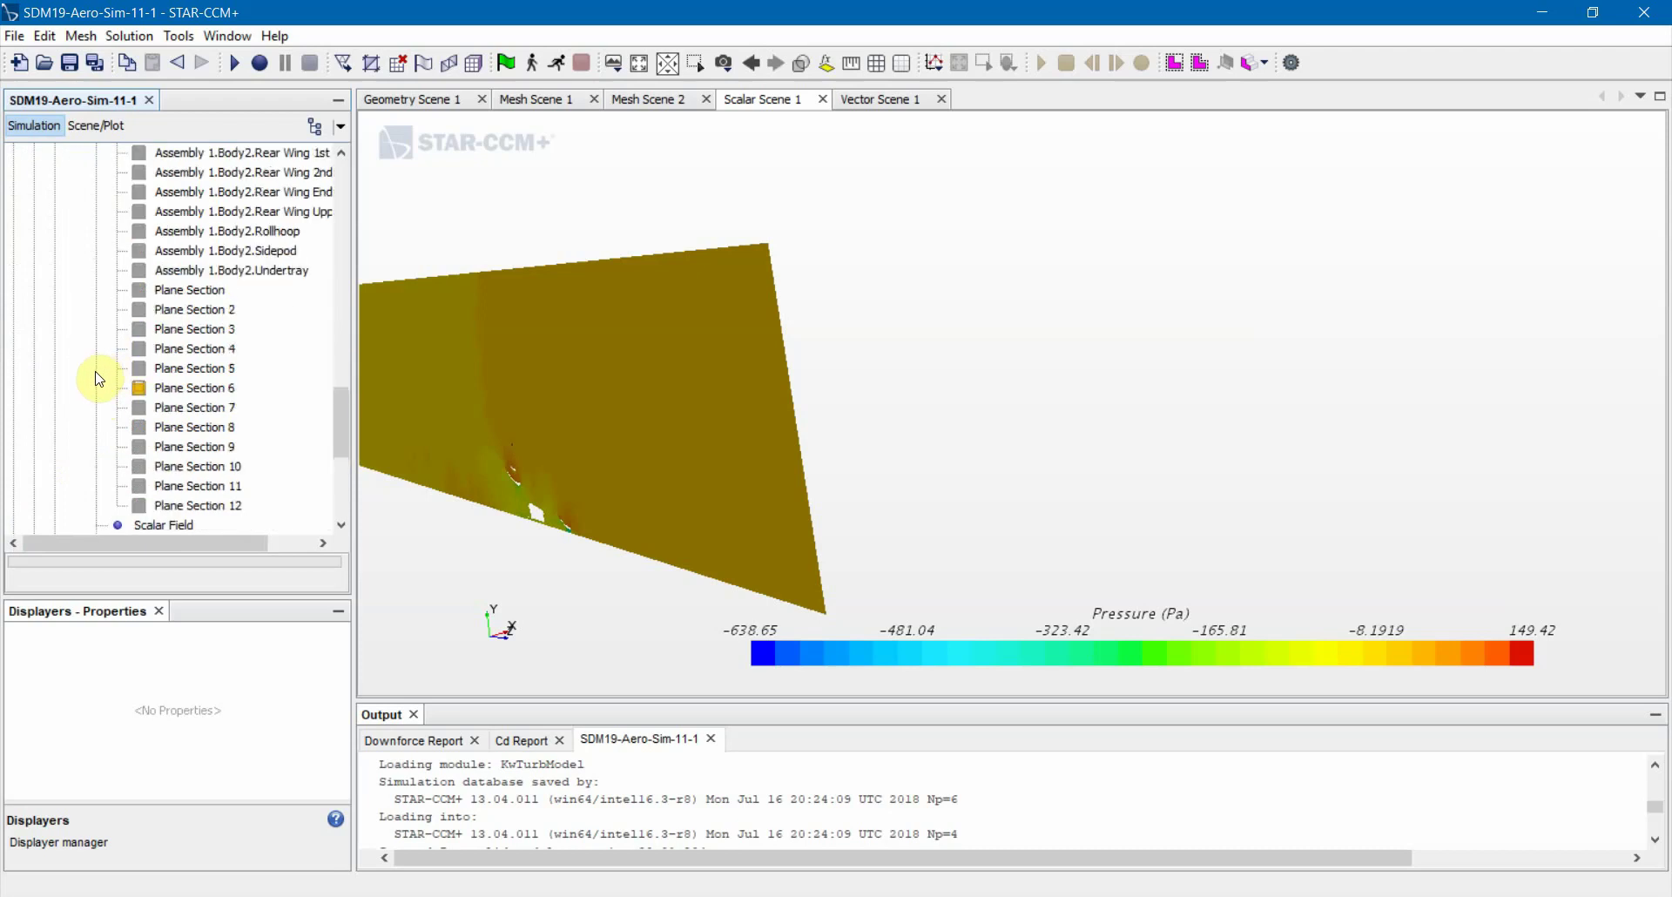
left_click(163, 289)
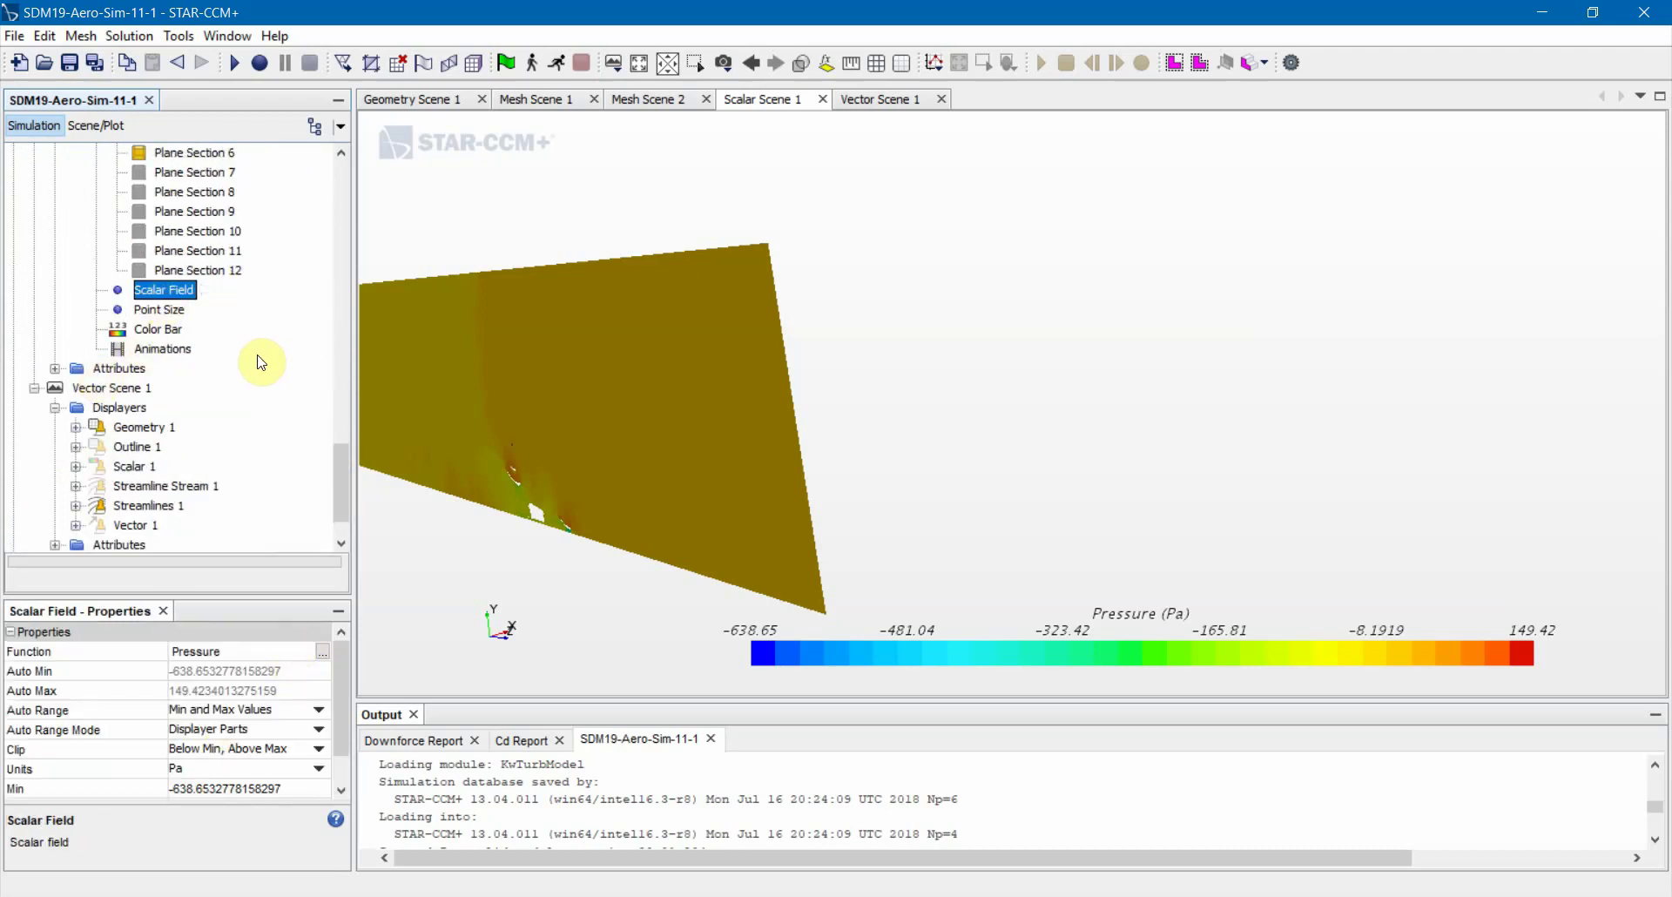
Highlight Plane Section 7 and the Assembly 1.Body2.Body part of Scalar 1 to locate them in the scene
scroll(261, 358, "up", 3)
left_click(198, 345)
scroll(199, 367, "up", 2)
left_click(190, 348)
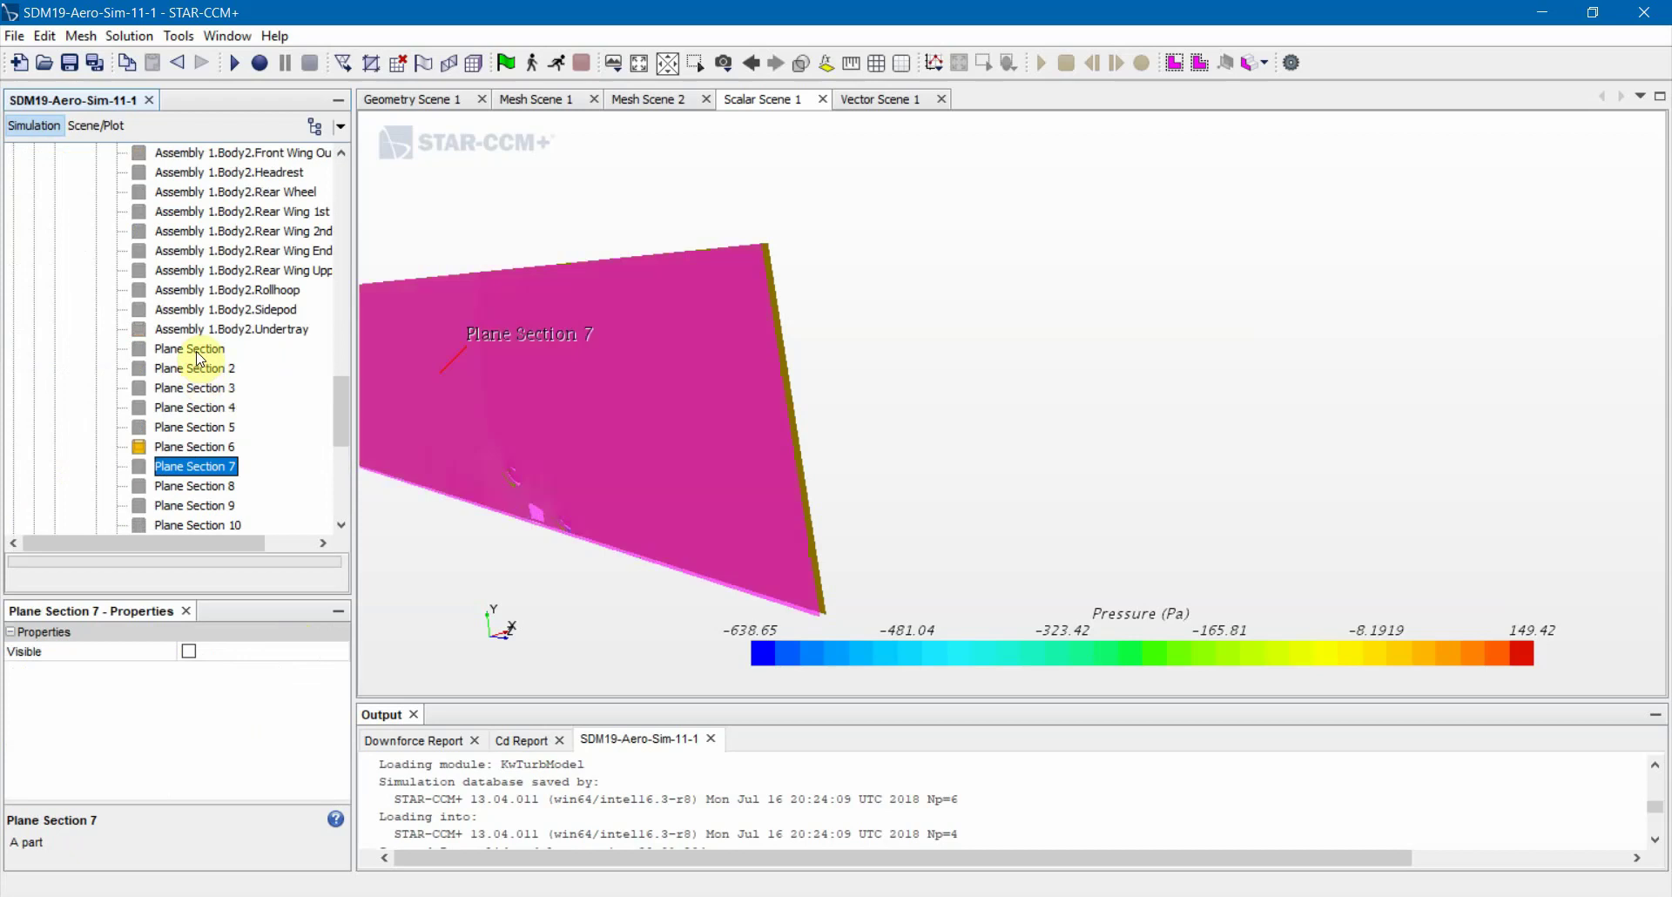
scroll(209, 288, "up", 4)
left_click(215, 233)
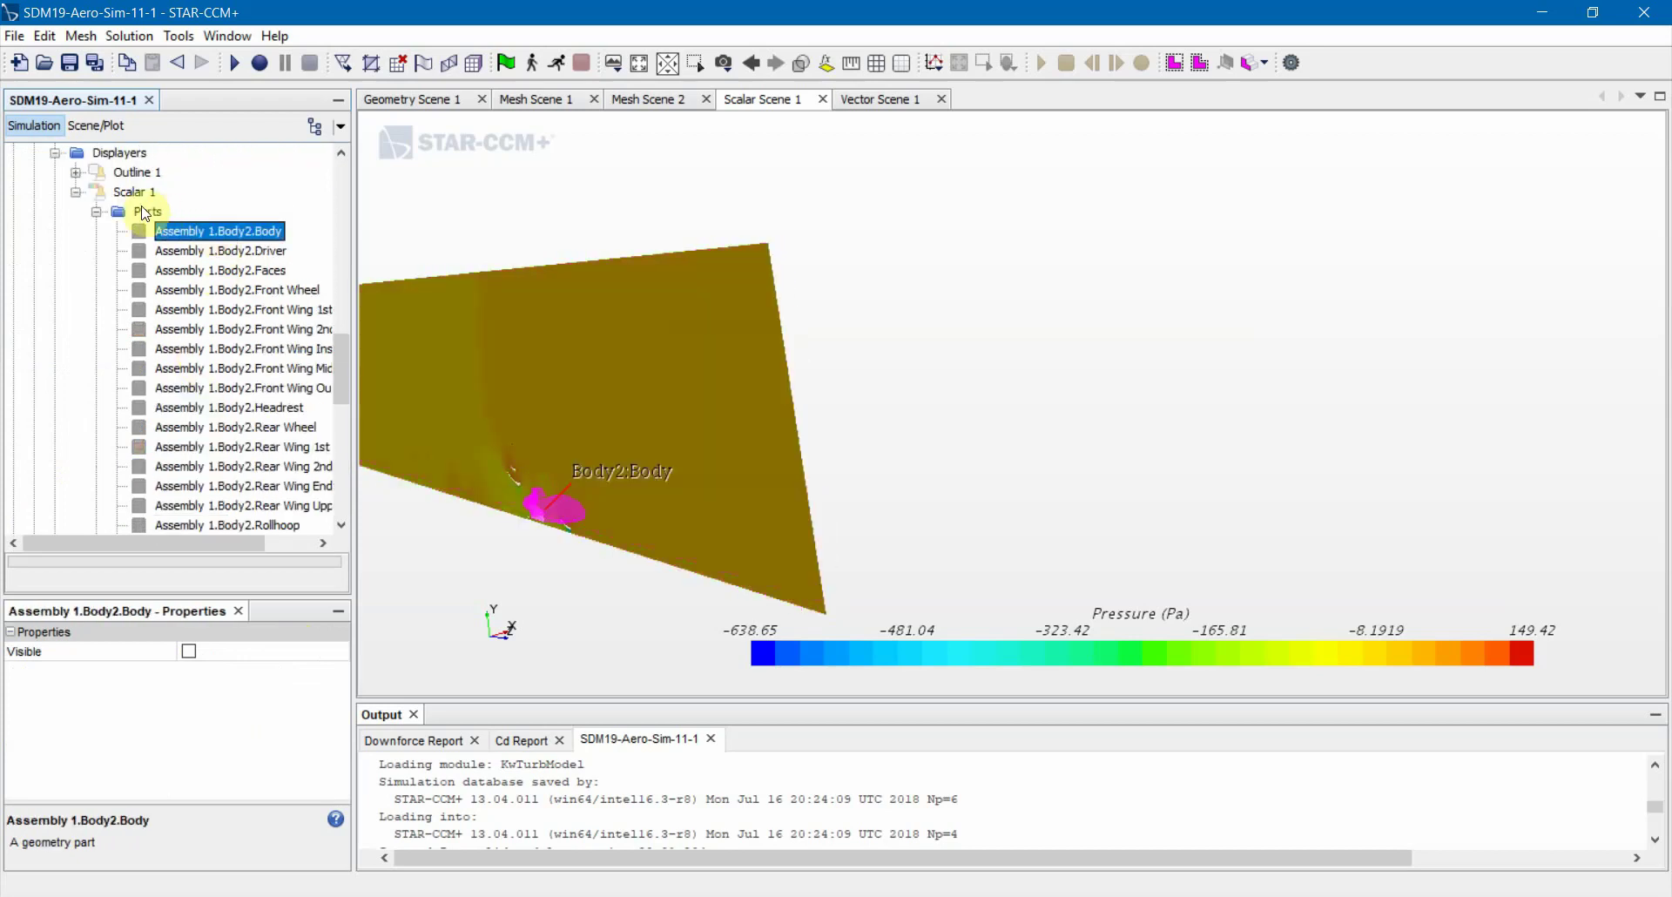
Open the parts selection of the Scalar 1 displayer and close it without changes
right_click(144, 211)
key("Escape")
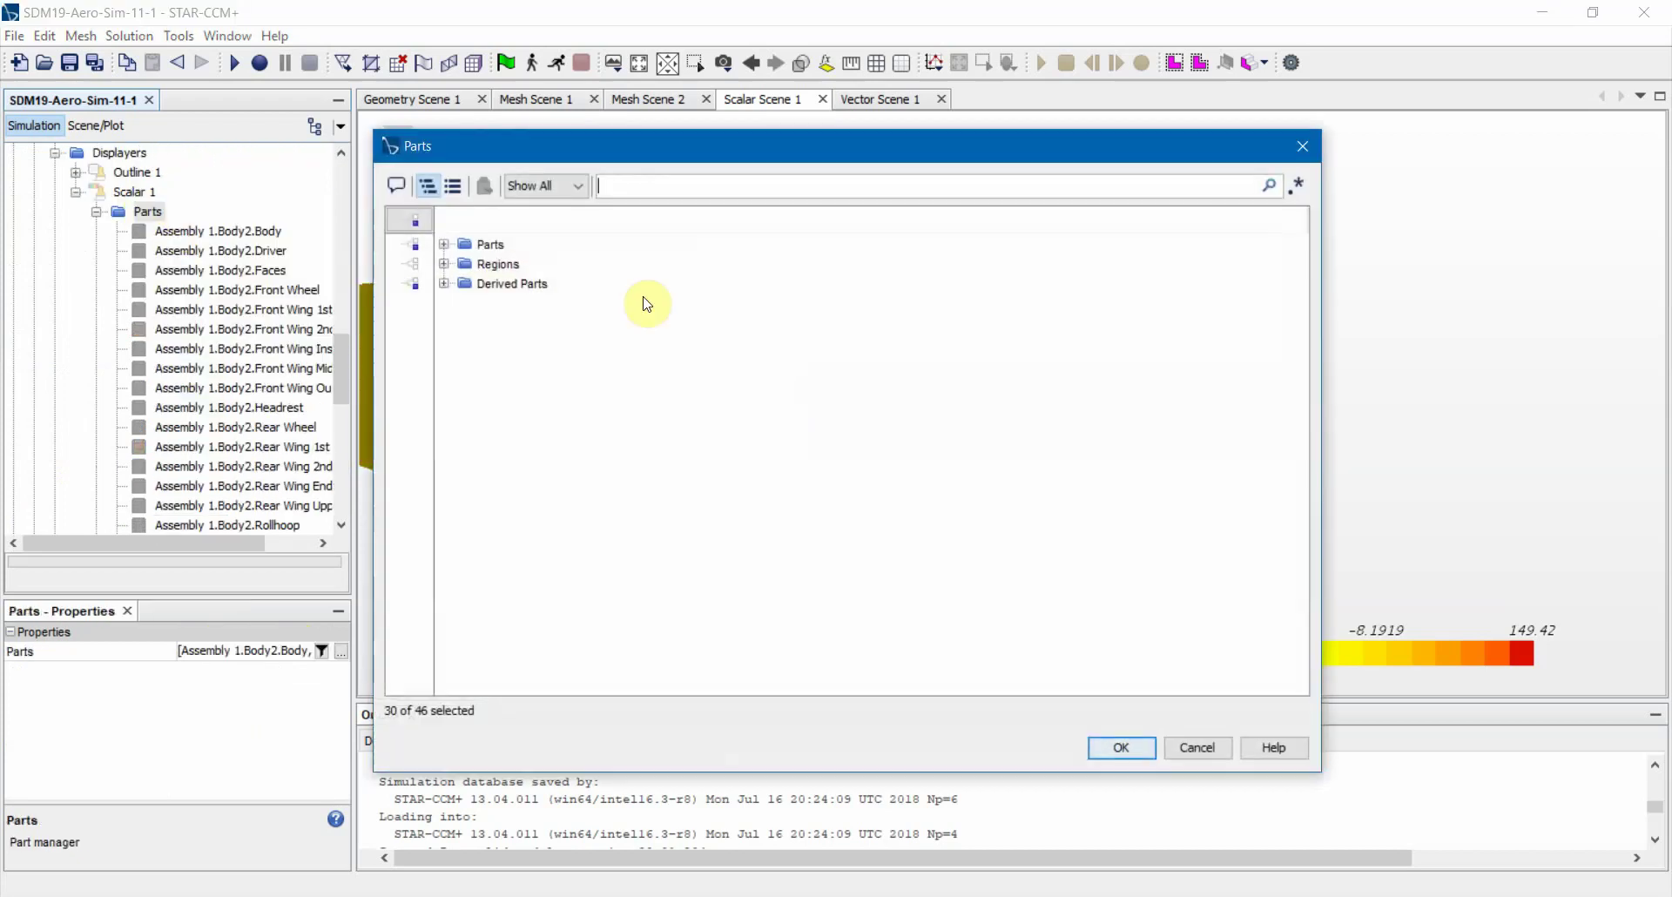
left_click(1195, 749)
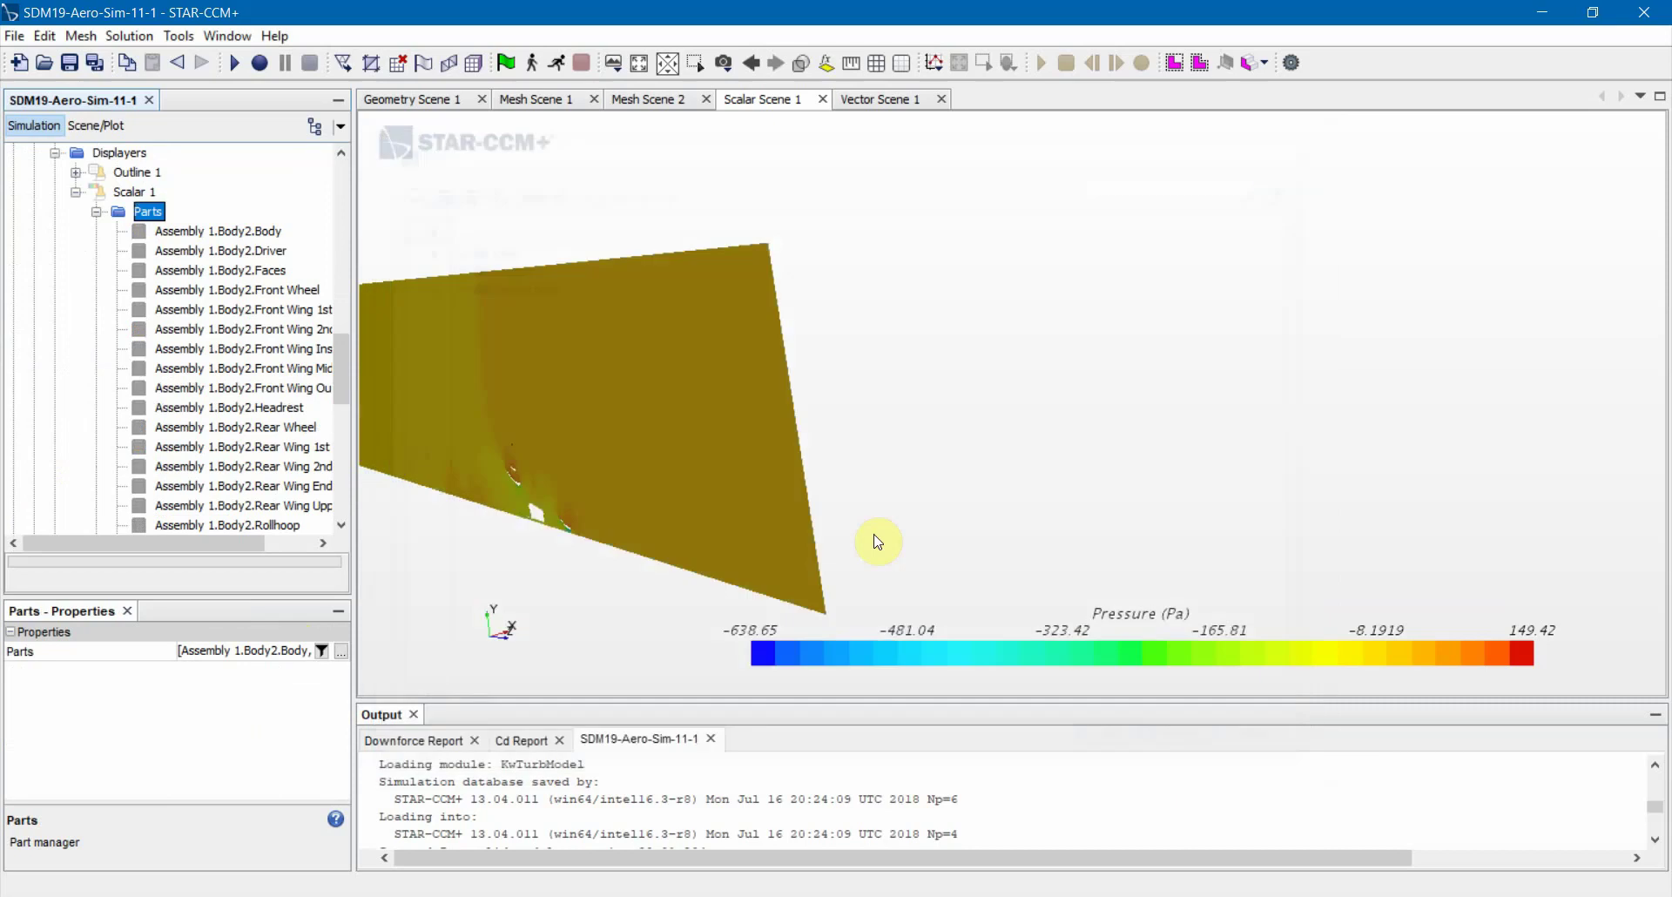
Make all Scalar 1 parts visible, from Assembly 1.Body2.Body through Plane Section 12
left_click(222, 232)
scroll(277, 418, "down", 6)
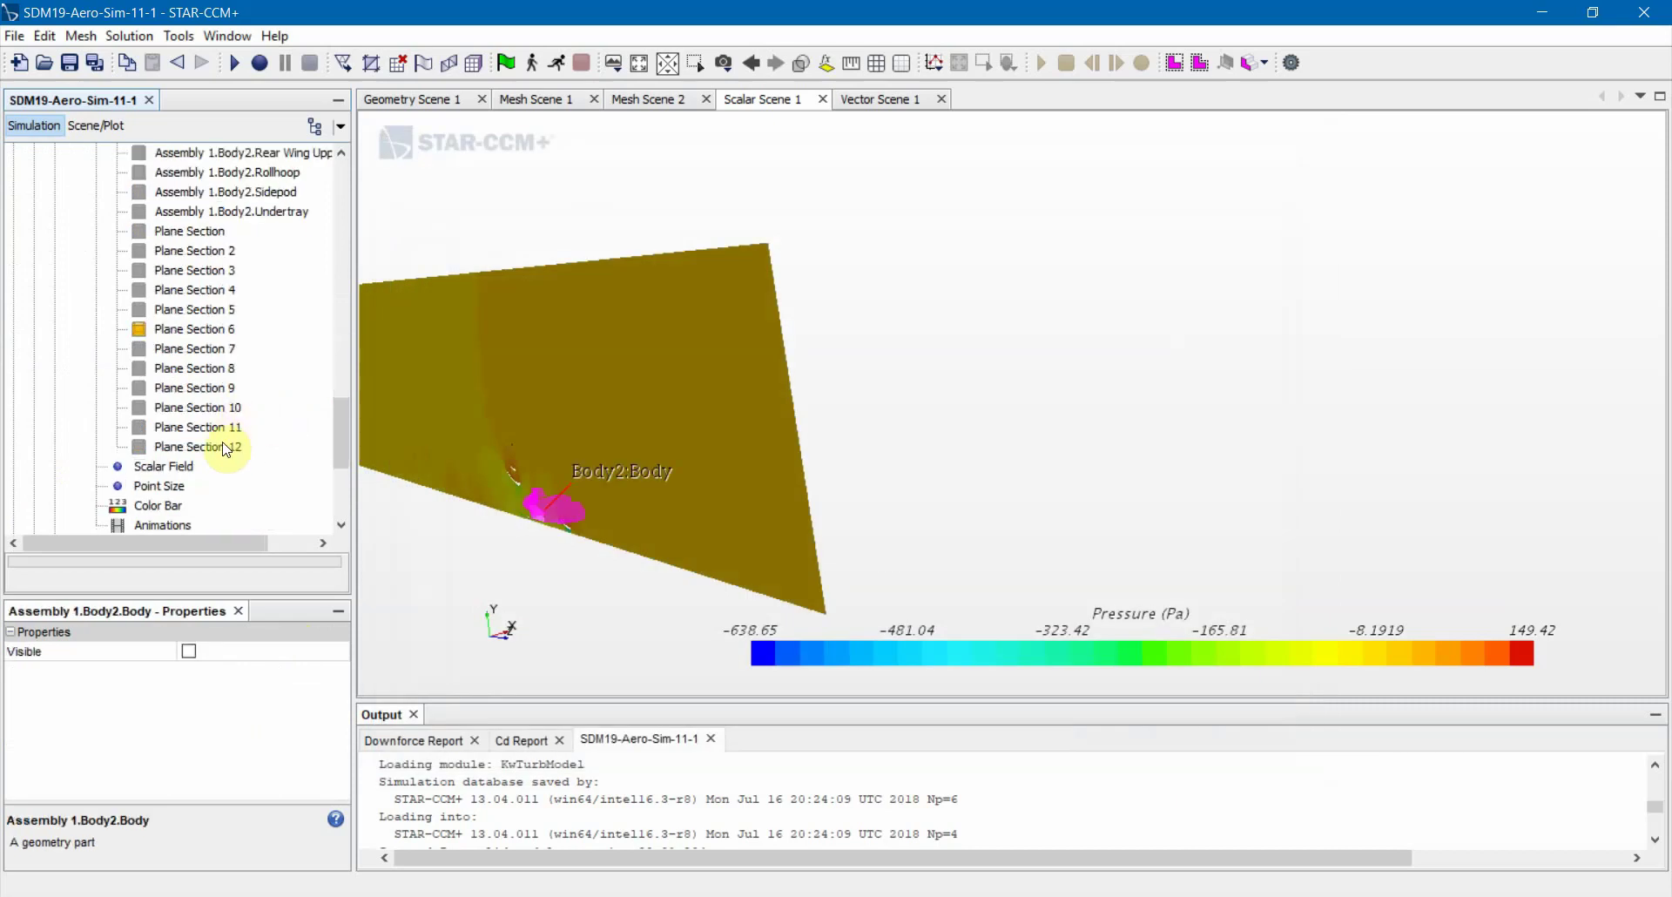
left_click(222, 441, "shift")
right_click(222, 441)
left_click(273, 508)
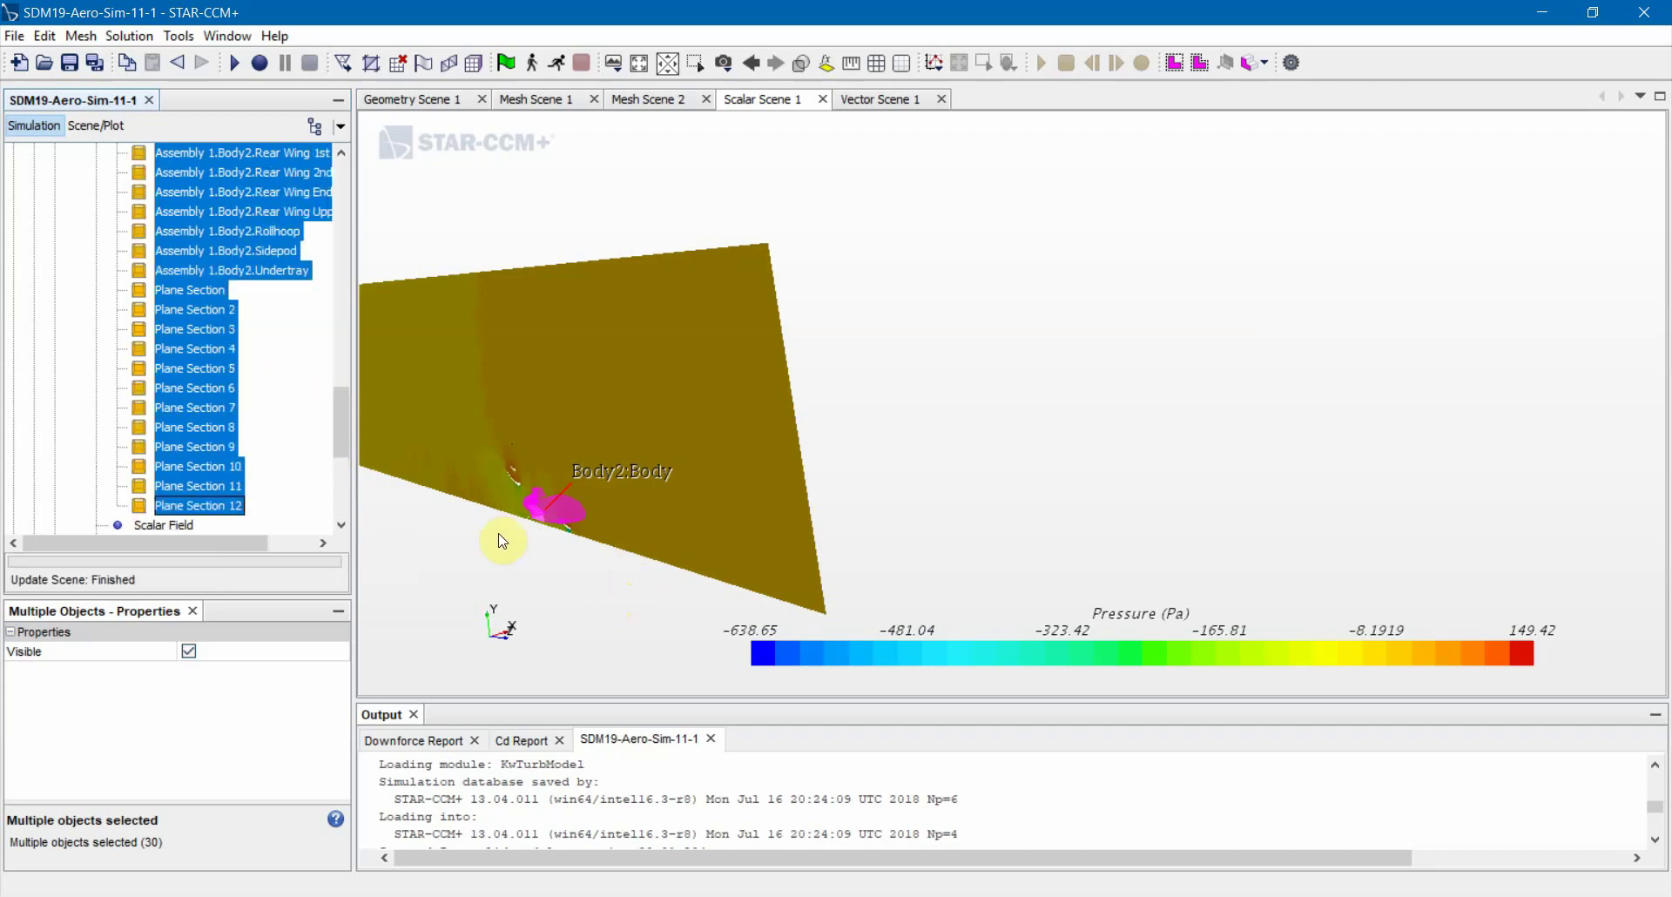
Hide the Scalar 1 parts from Assembly 1.Body2.Body through Plane Section 4
scroll(237, 441, "up", 1)
left_click(591, 584)
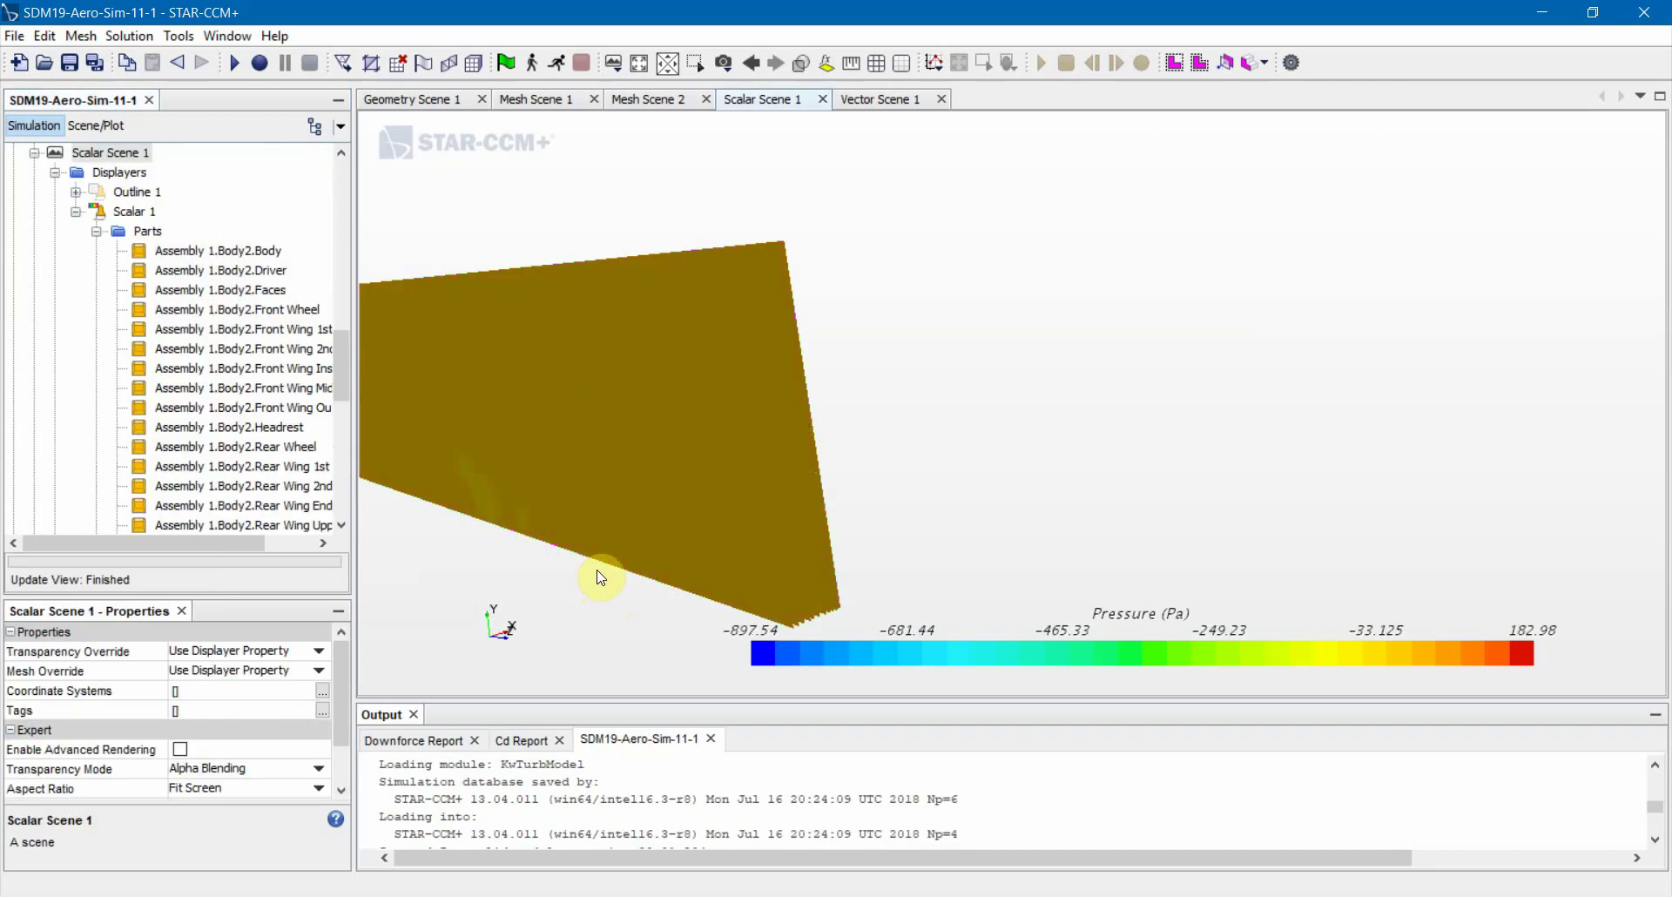
left_click_drag(597, 567, 875, 557)
left_click_drag(747, 419, 762, 473)
left_click(233, 256)
scroll(244, 348, "down", 4)
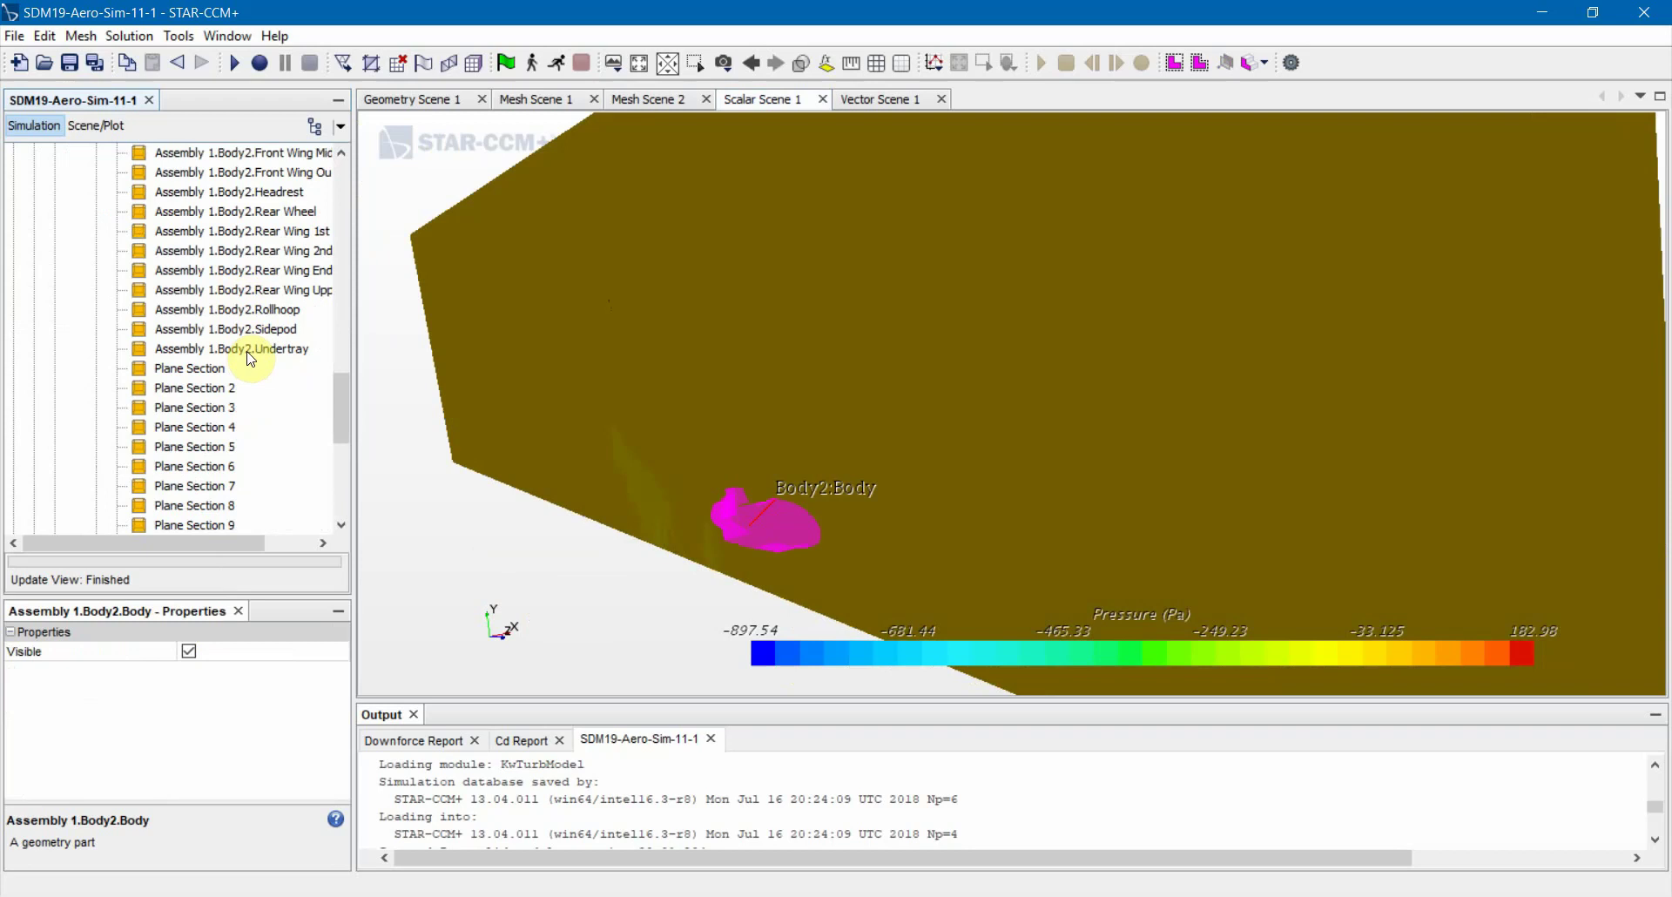
left_click(224, 427, "shift")
right_click(224, 427)
left_click(272, 462)
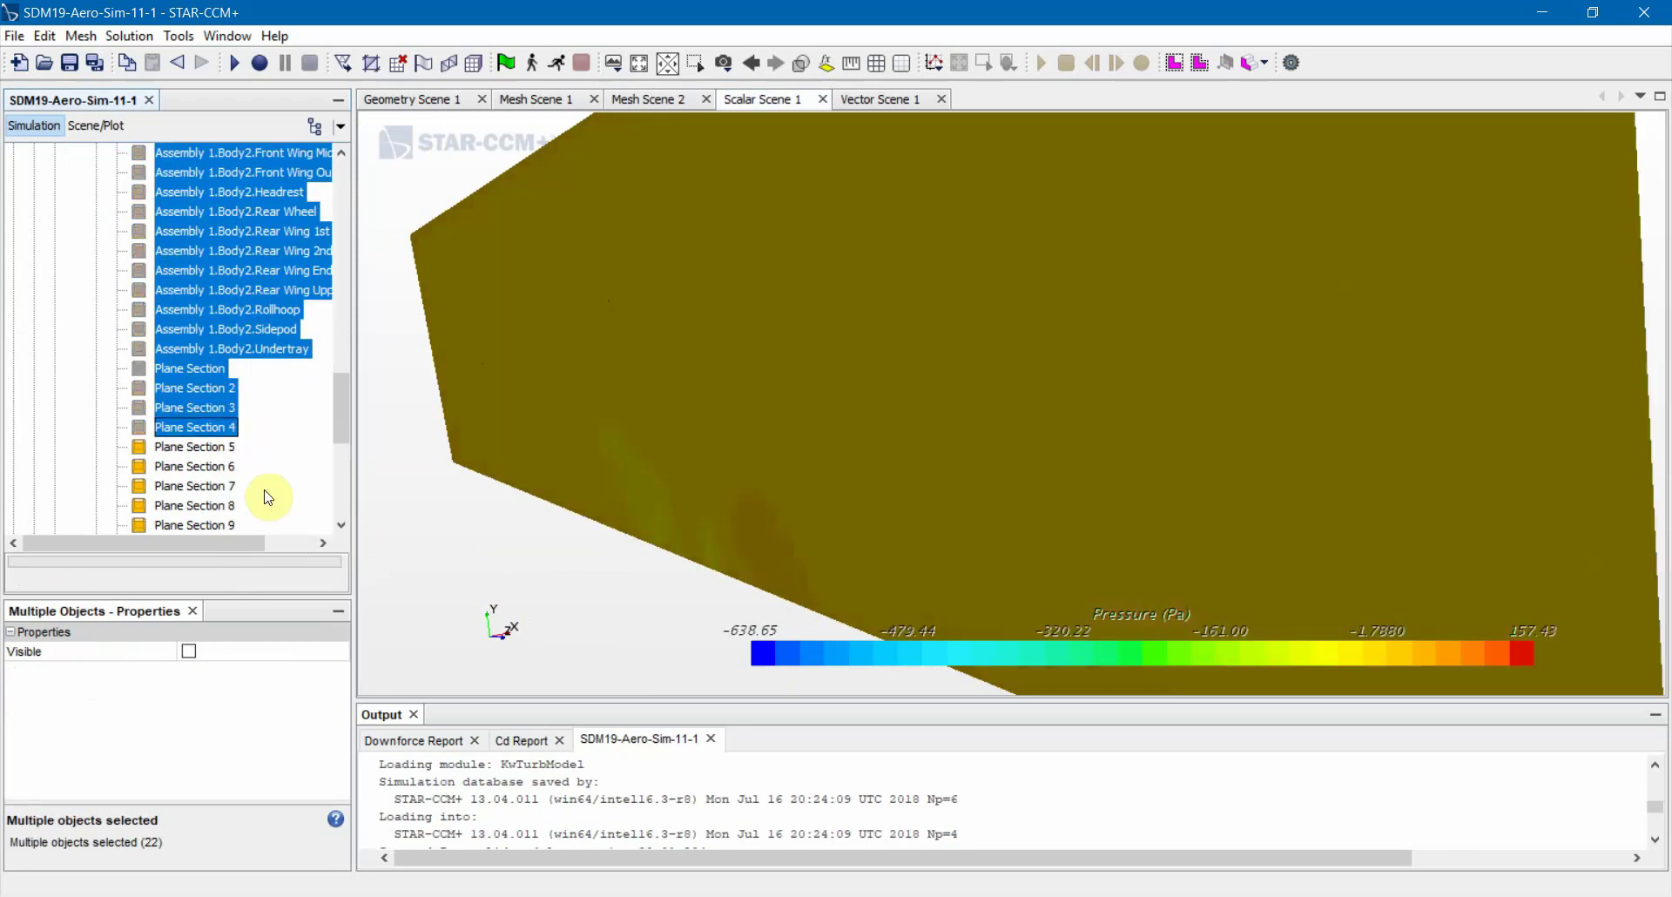
Hide Plane Section 6 through Plane Section 12 in Scalar 1, keeping only Plane Section 5 shown
left_click(194, 447)
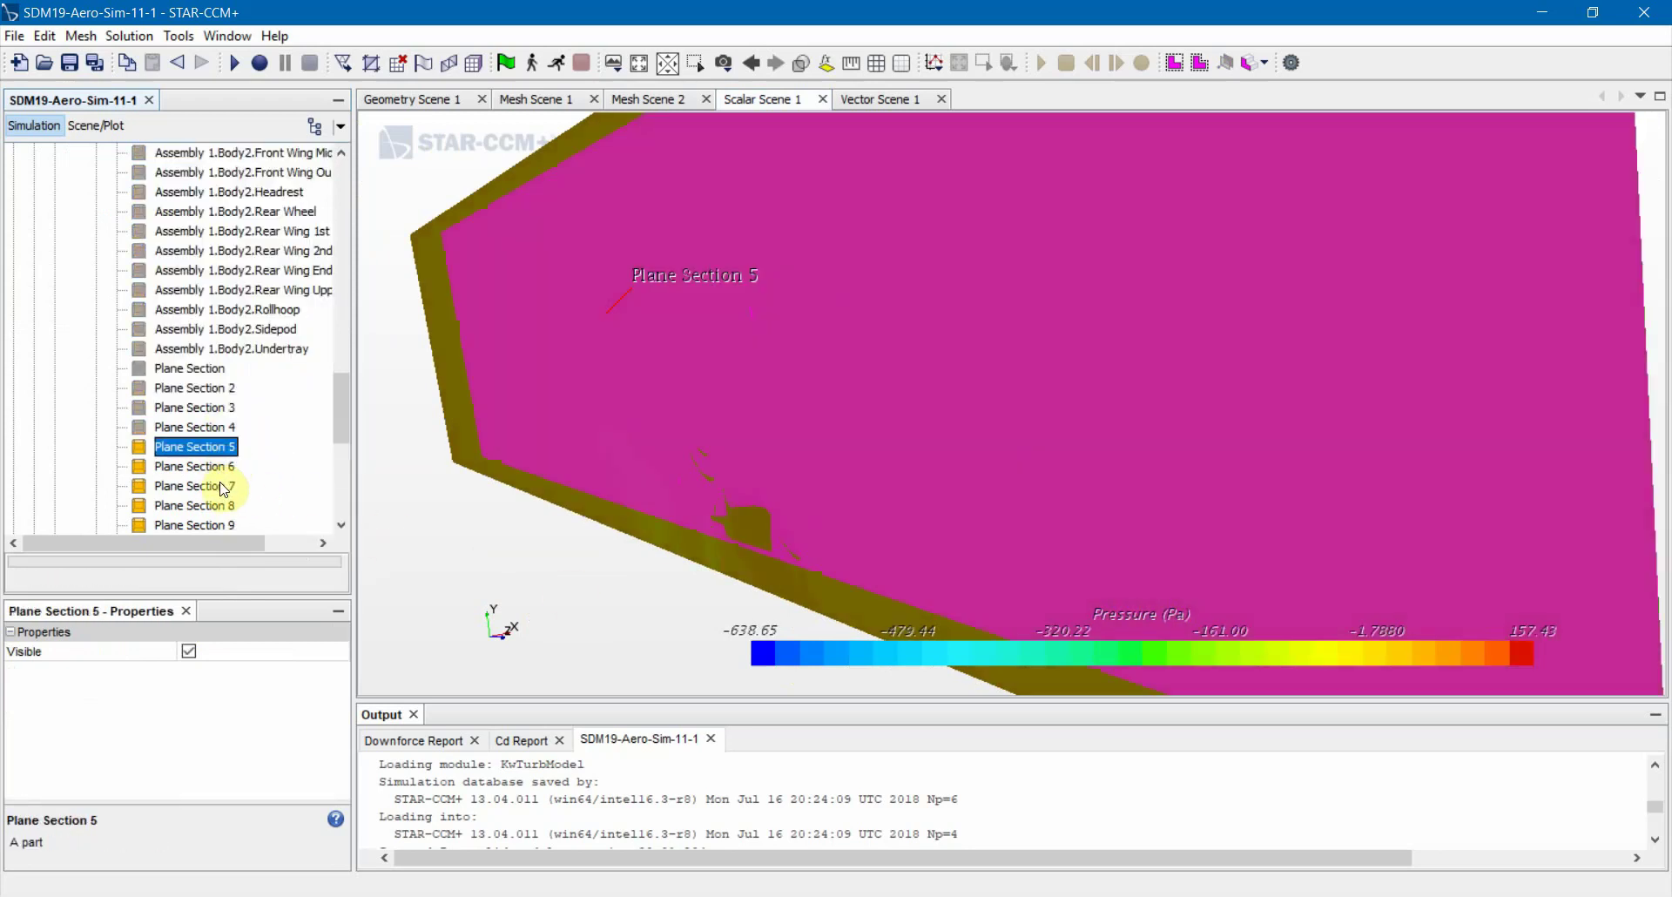
scroll(224, 488, "down", 3)
left_click(209, 290)
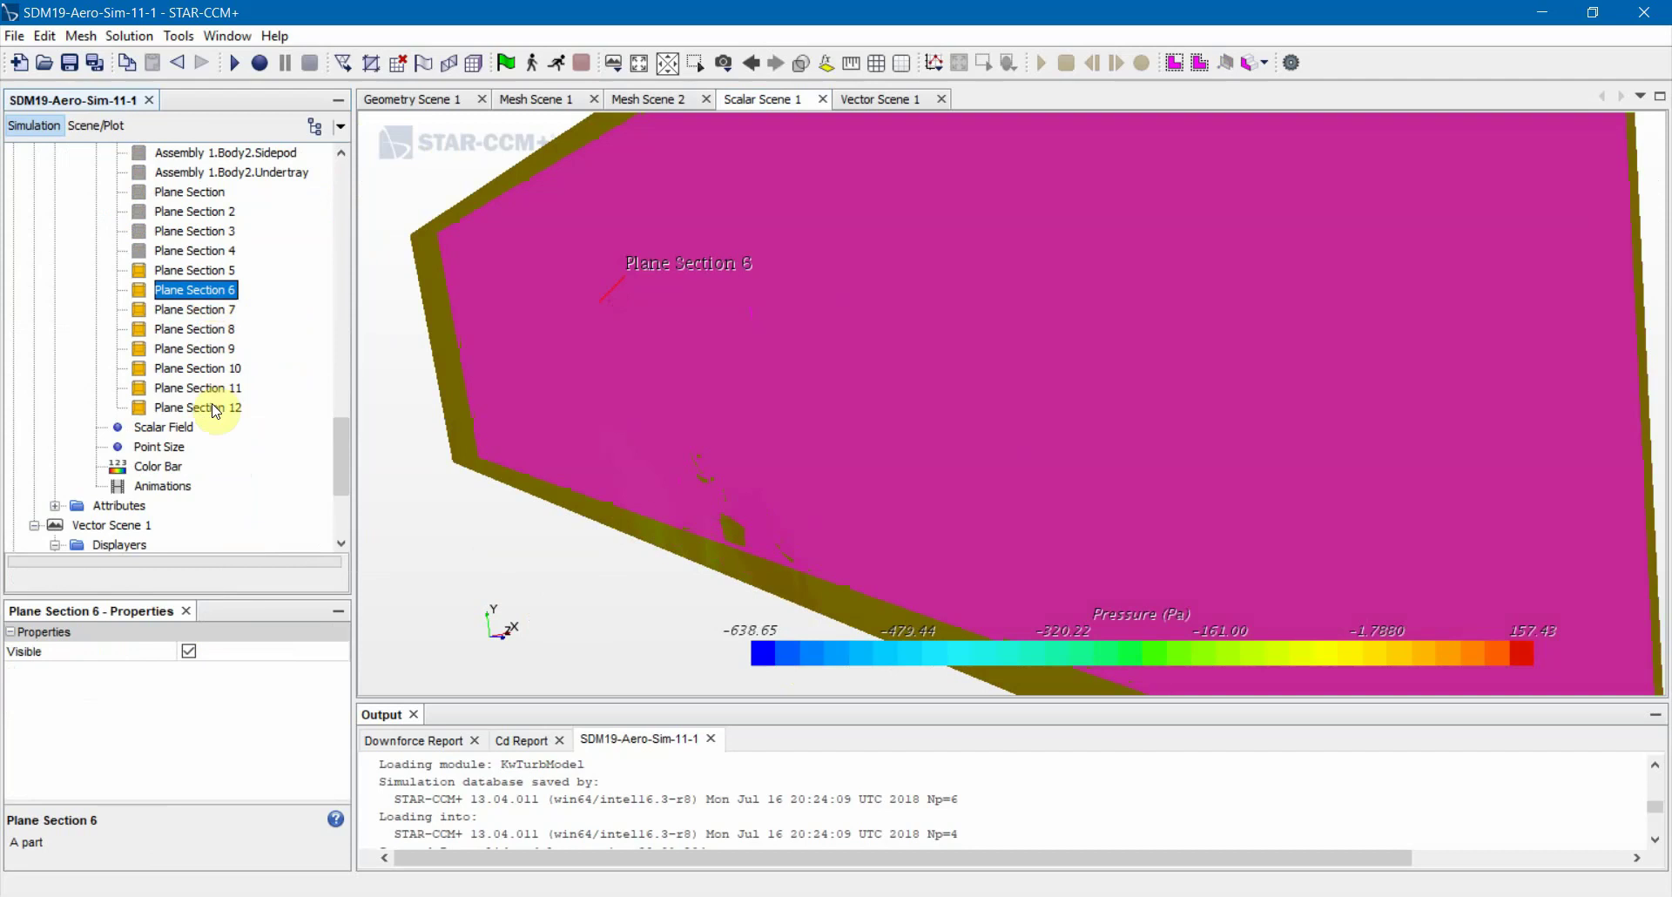
left_click(217, 407, "shift")
right_click(222, 408)
left_click(252, 440)
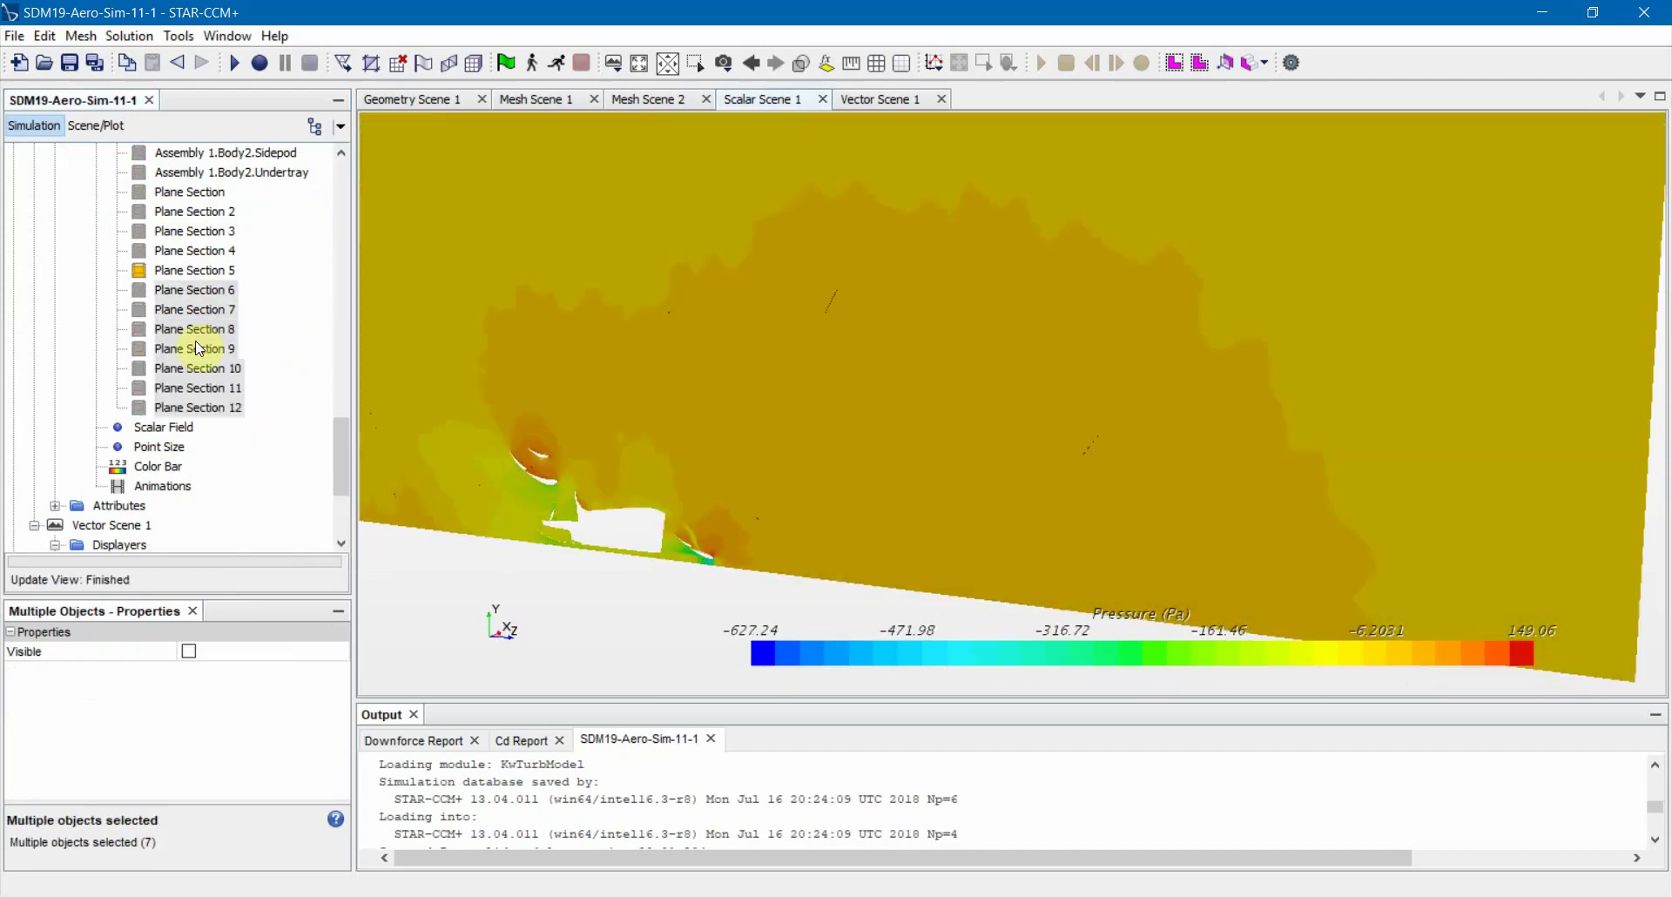
Turn on the Outline 1 displayer in Scalar Scene 1 and view the car against the pressure plane
scroll(187, 339, "up", 8)
left_click(125, 253)
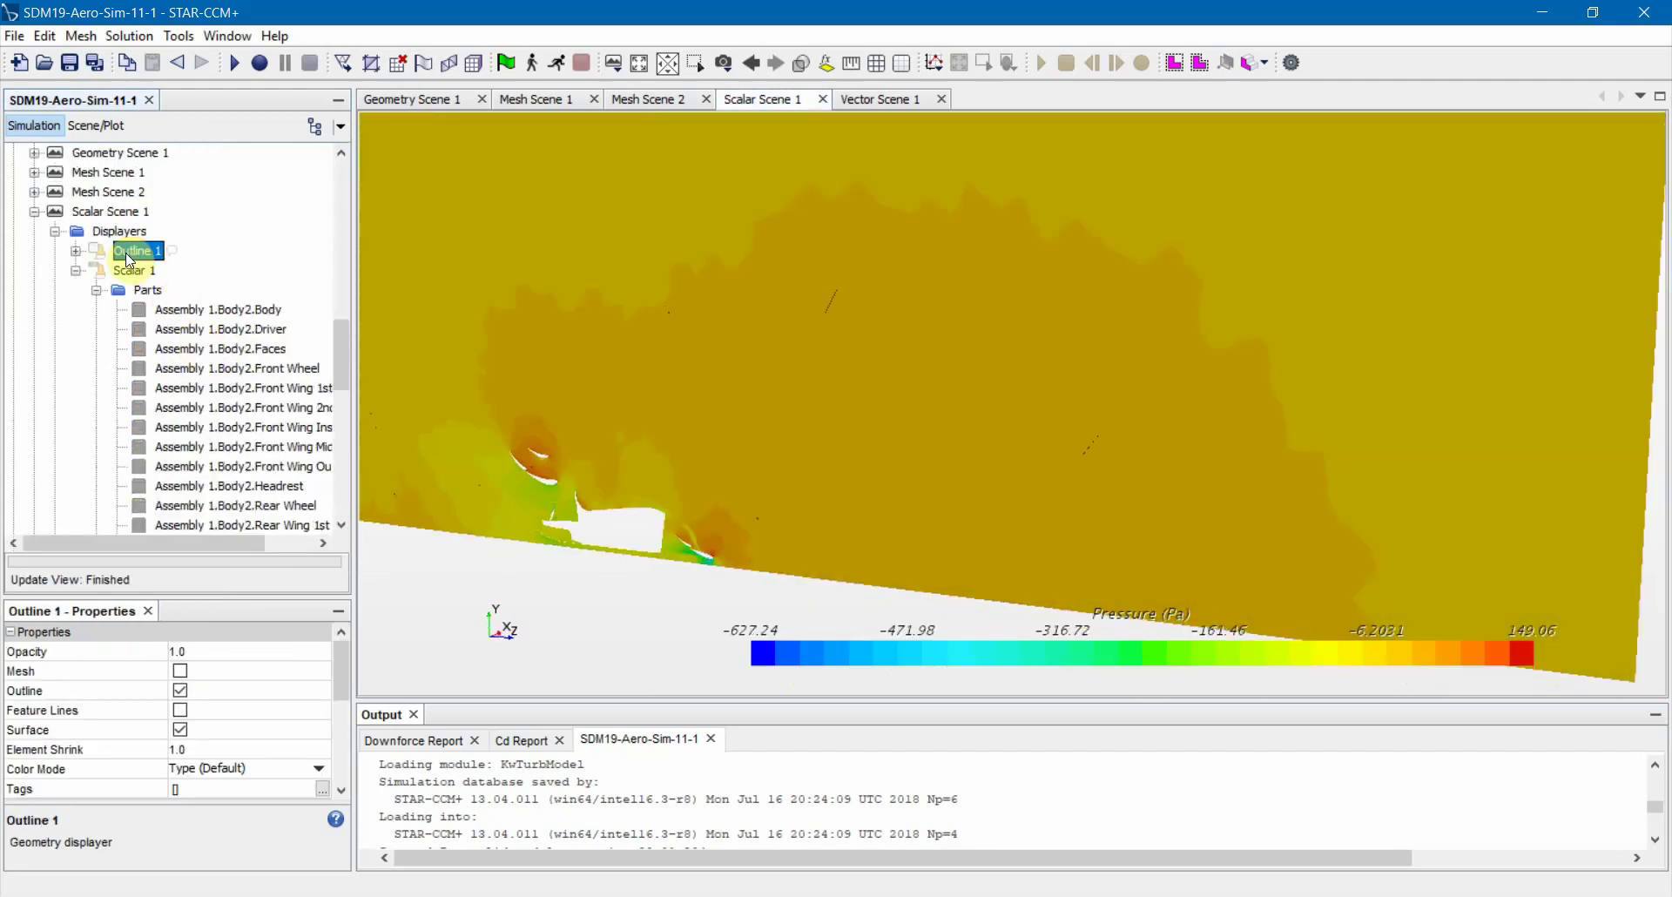
right_click(125, 252)
left_click(202, 260)
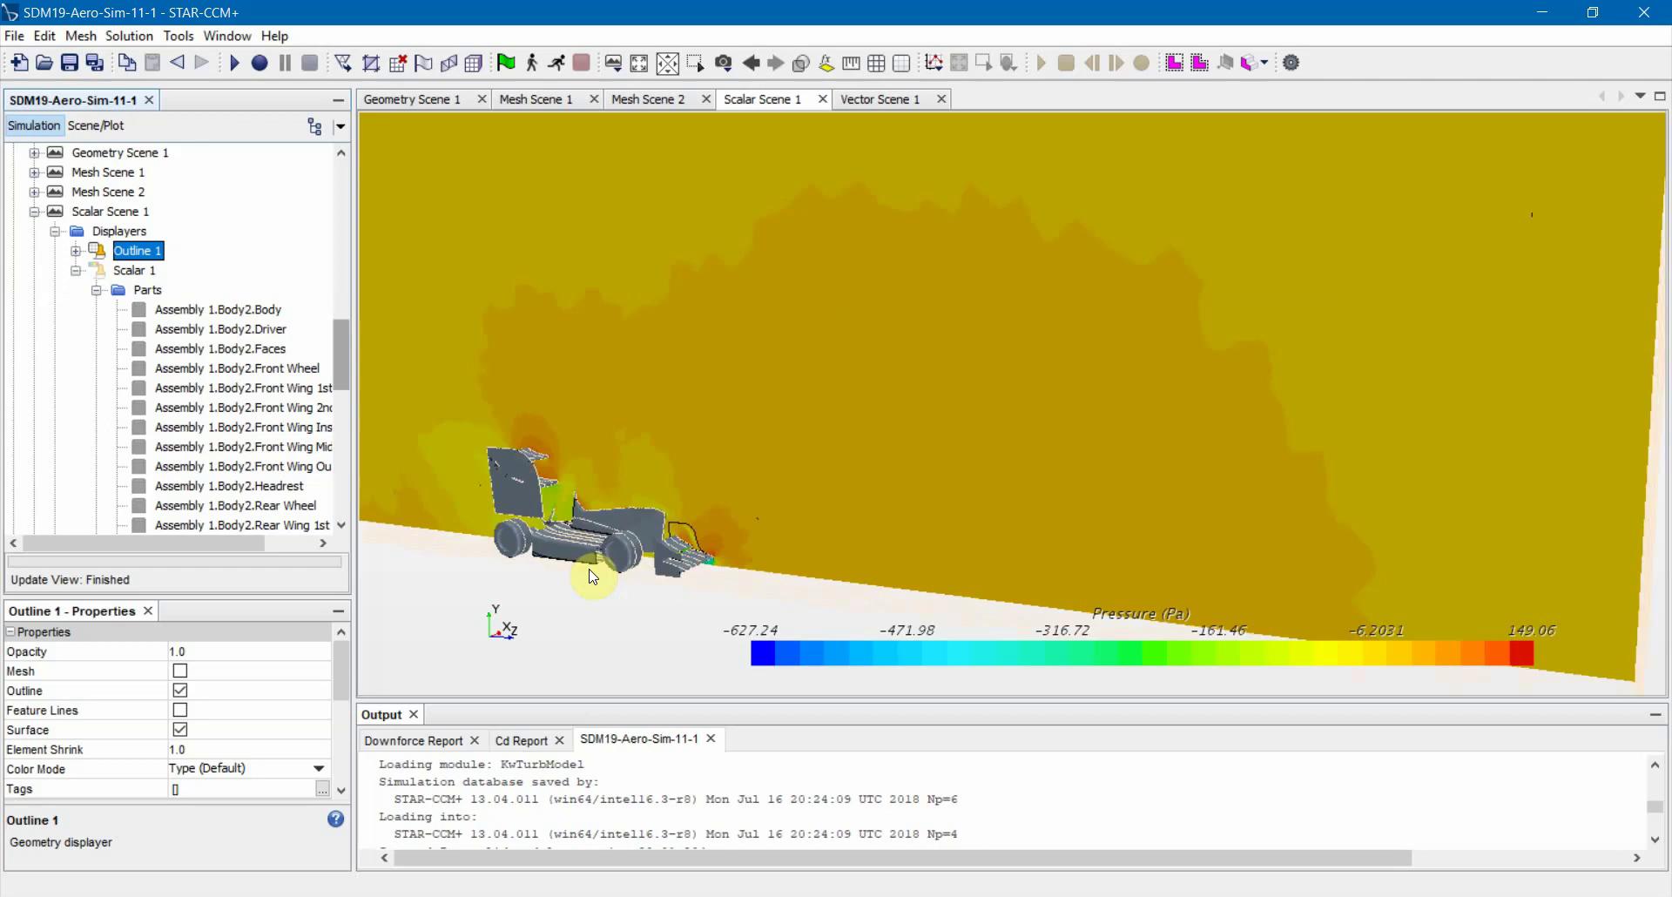
left_click_drag(541, 586, 531, 447)
scroll(239, 300, "down", 8)
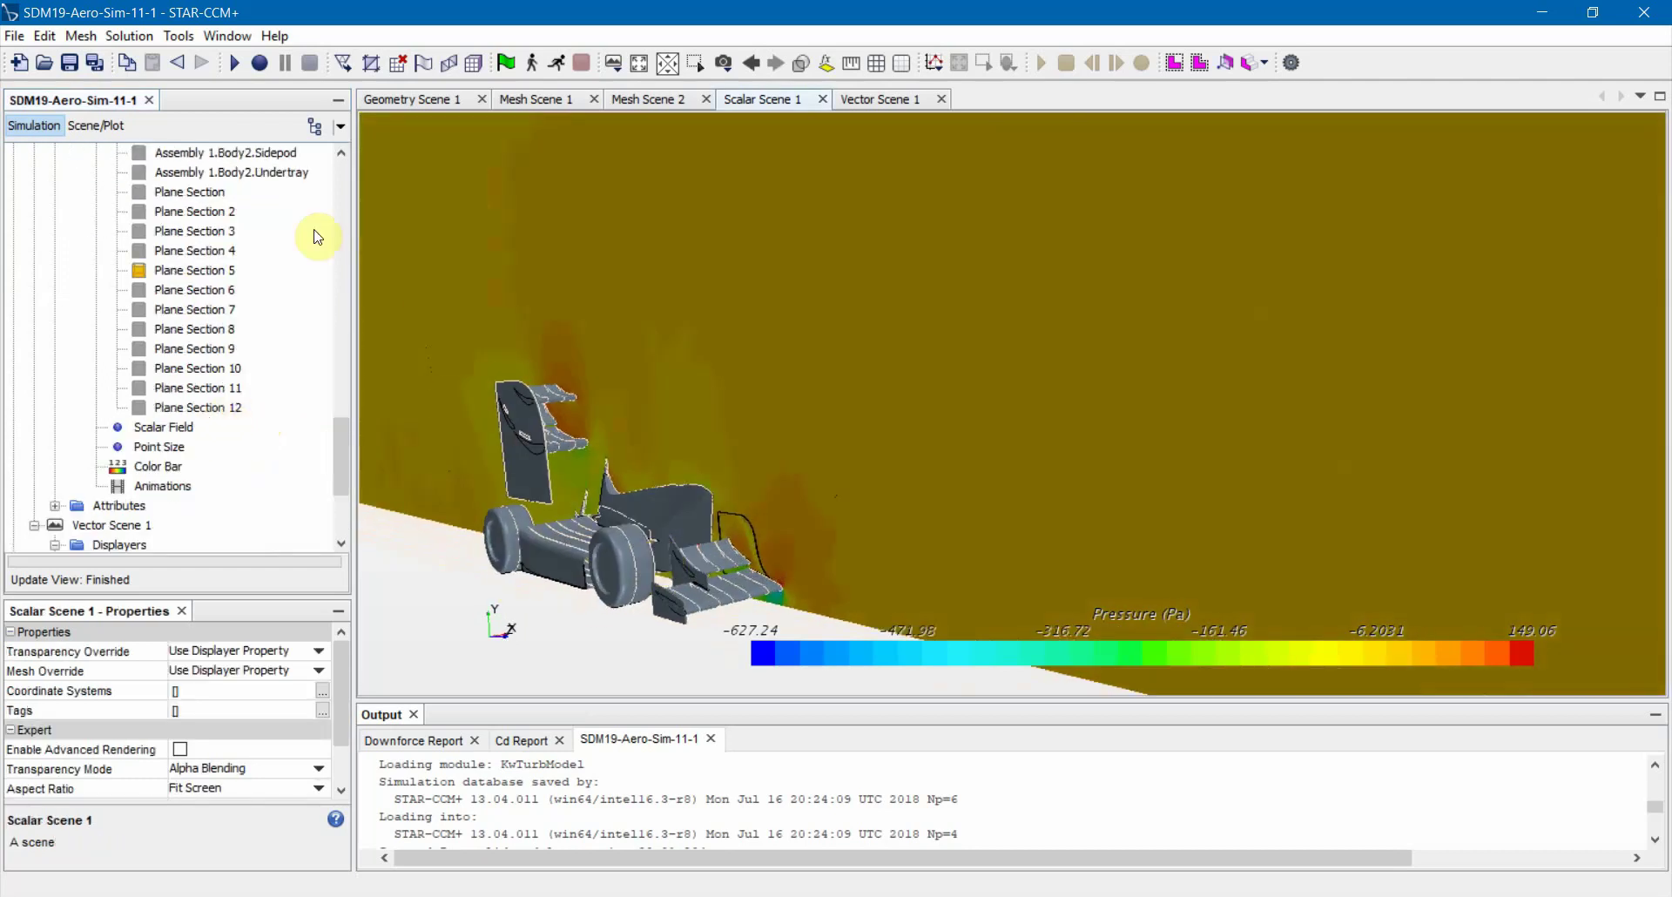
Switch to Vector Scene 1, view the Vector Field properties of its Vector 1 displayer, and list that displayer's parts
left_click(855, 102)
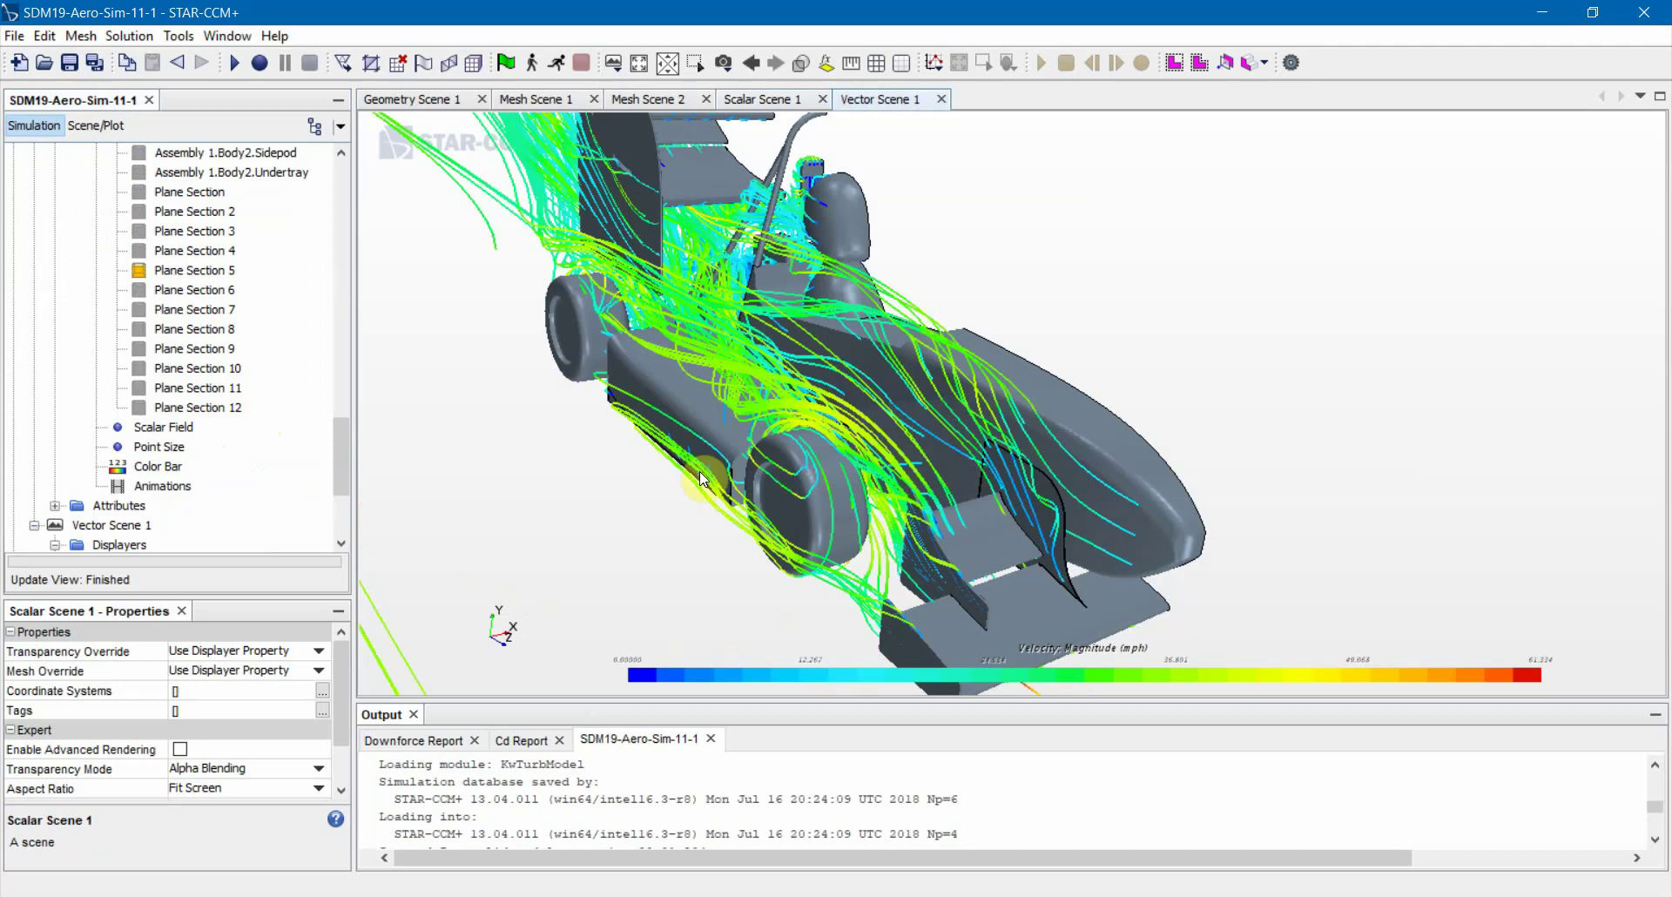
scroll(130, 479, "down", 4)
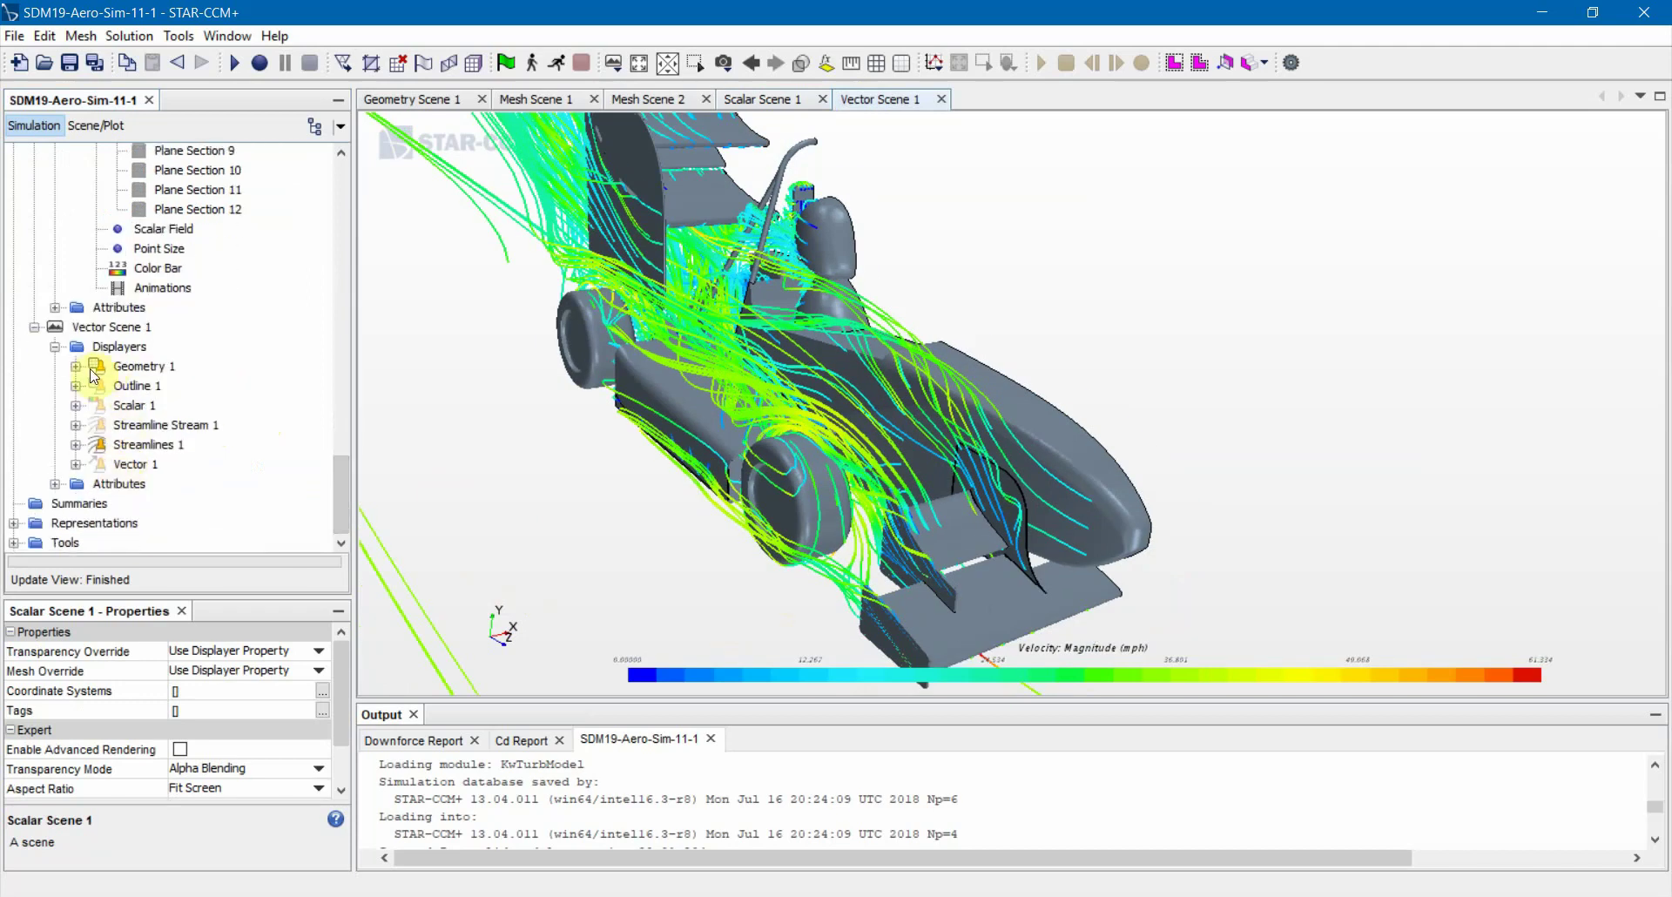
left_click(74, 464)
left_click(149, 484)
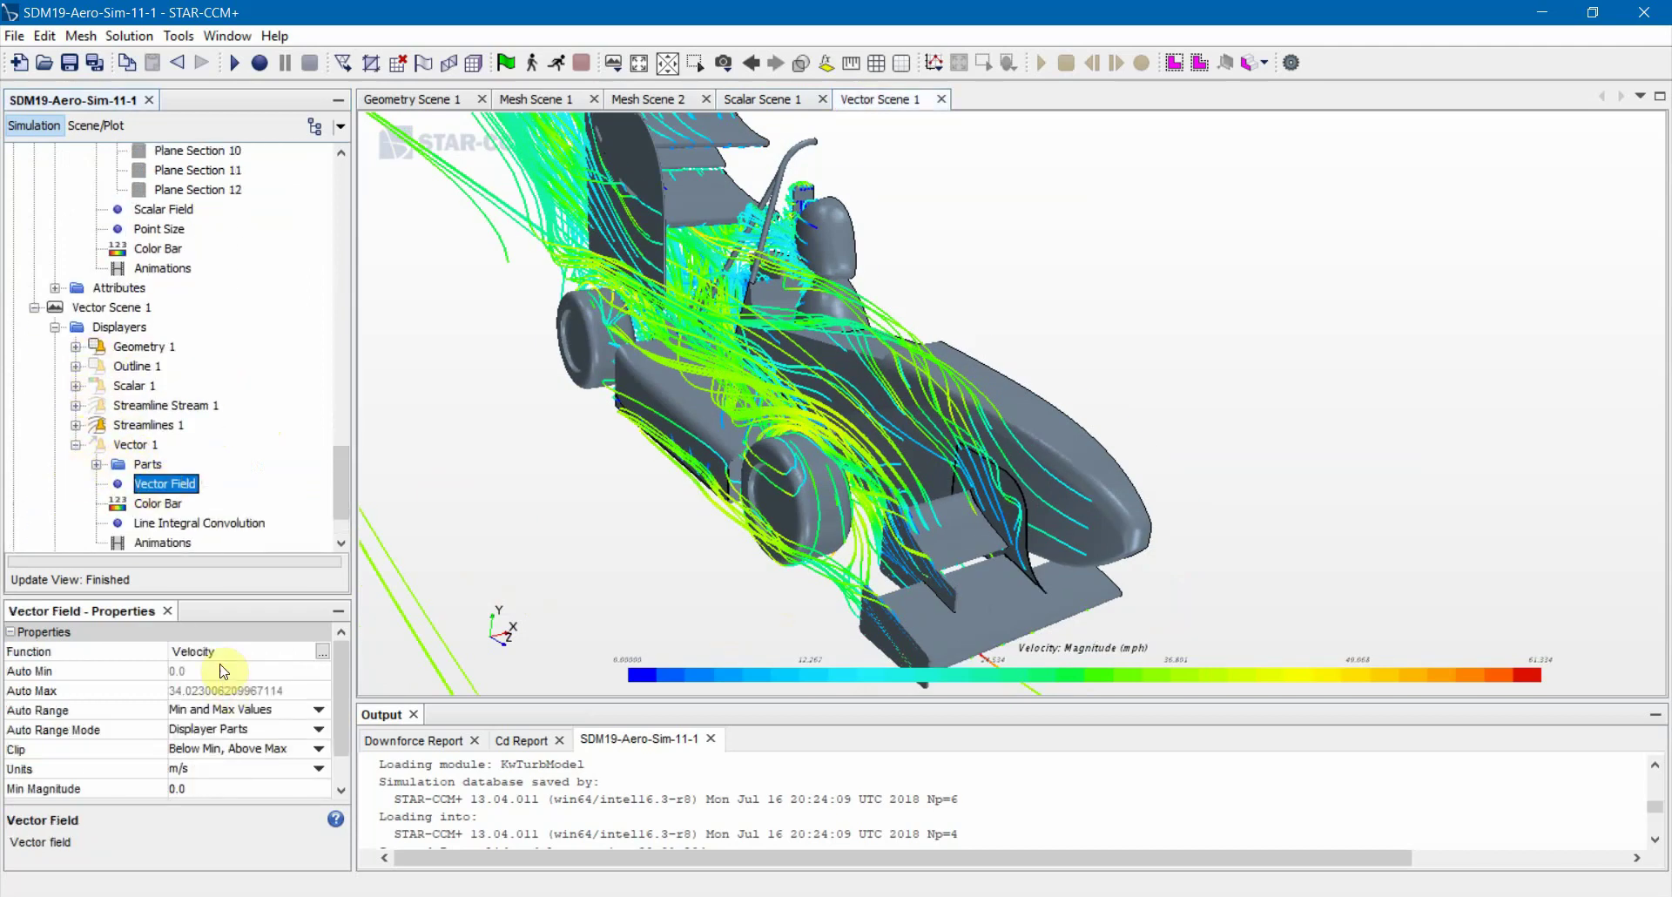
left_click(97, 464)
scroll(148, 392, "up", 2)
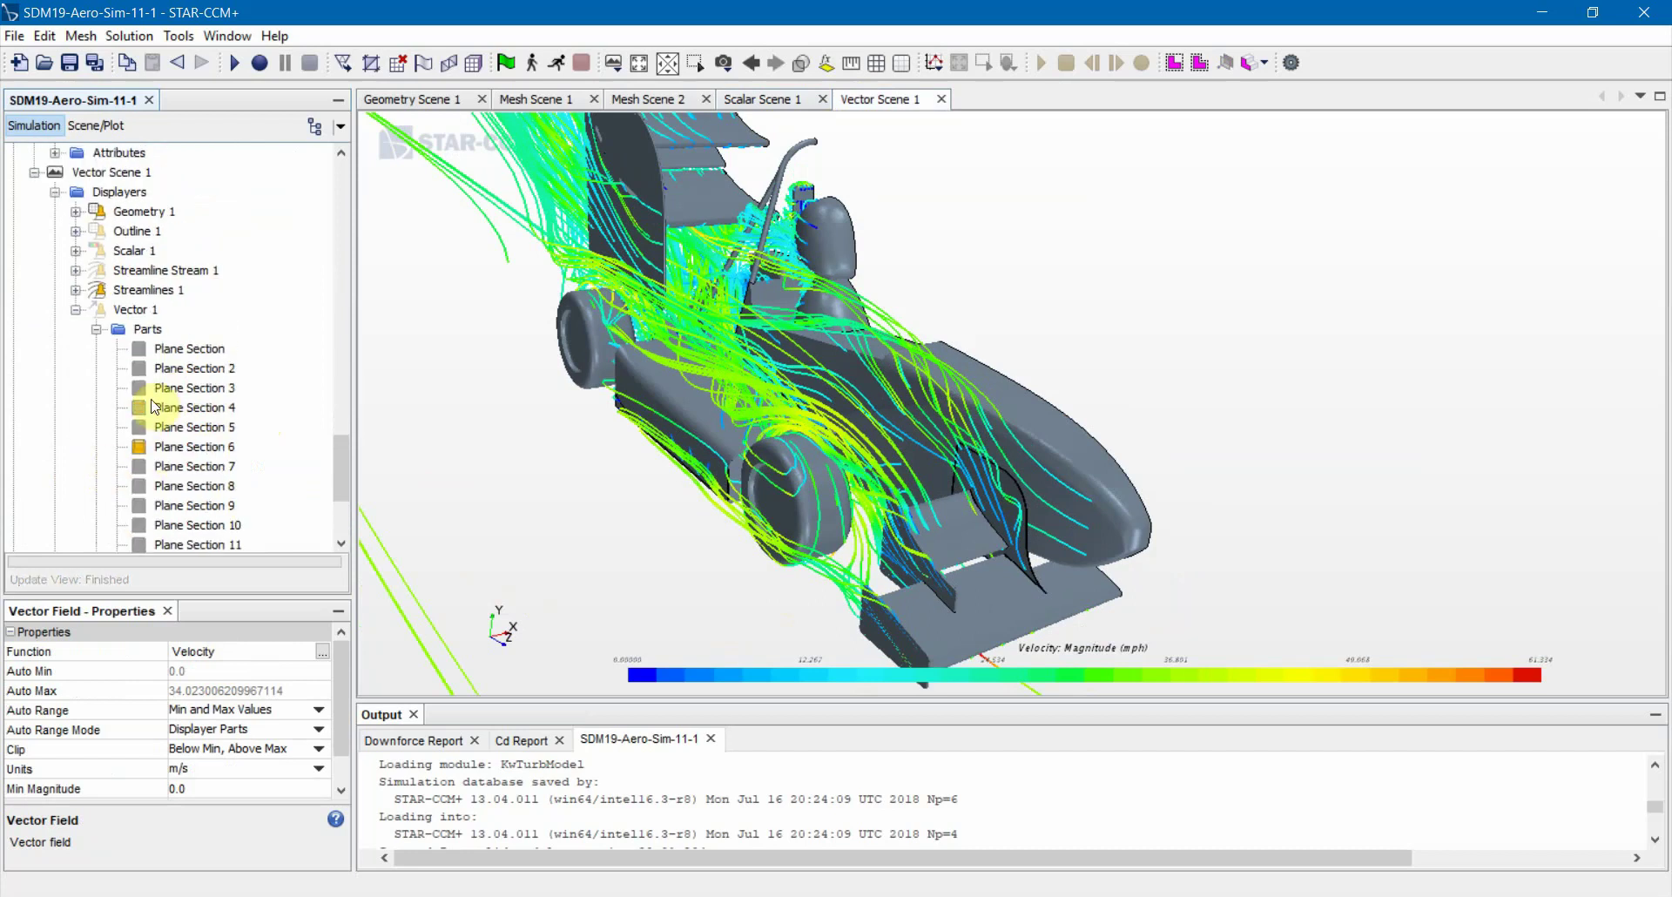
Hide the Streamlines 1 displayer in Vector Scene 1
left_click(145, 348)
right_click(167, 348)
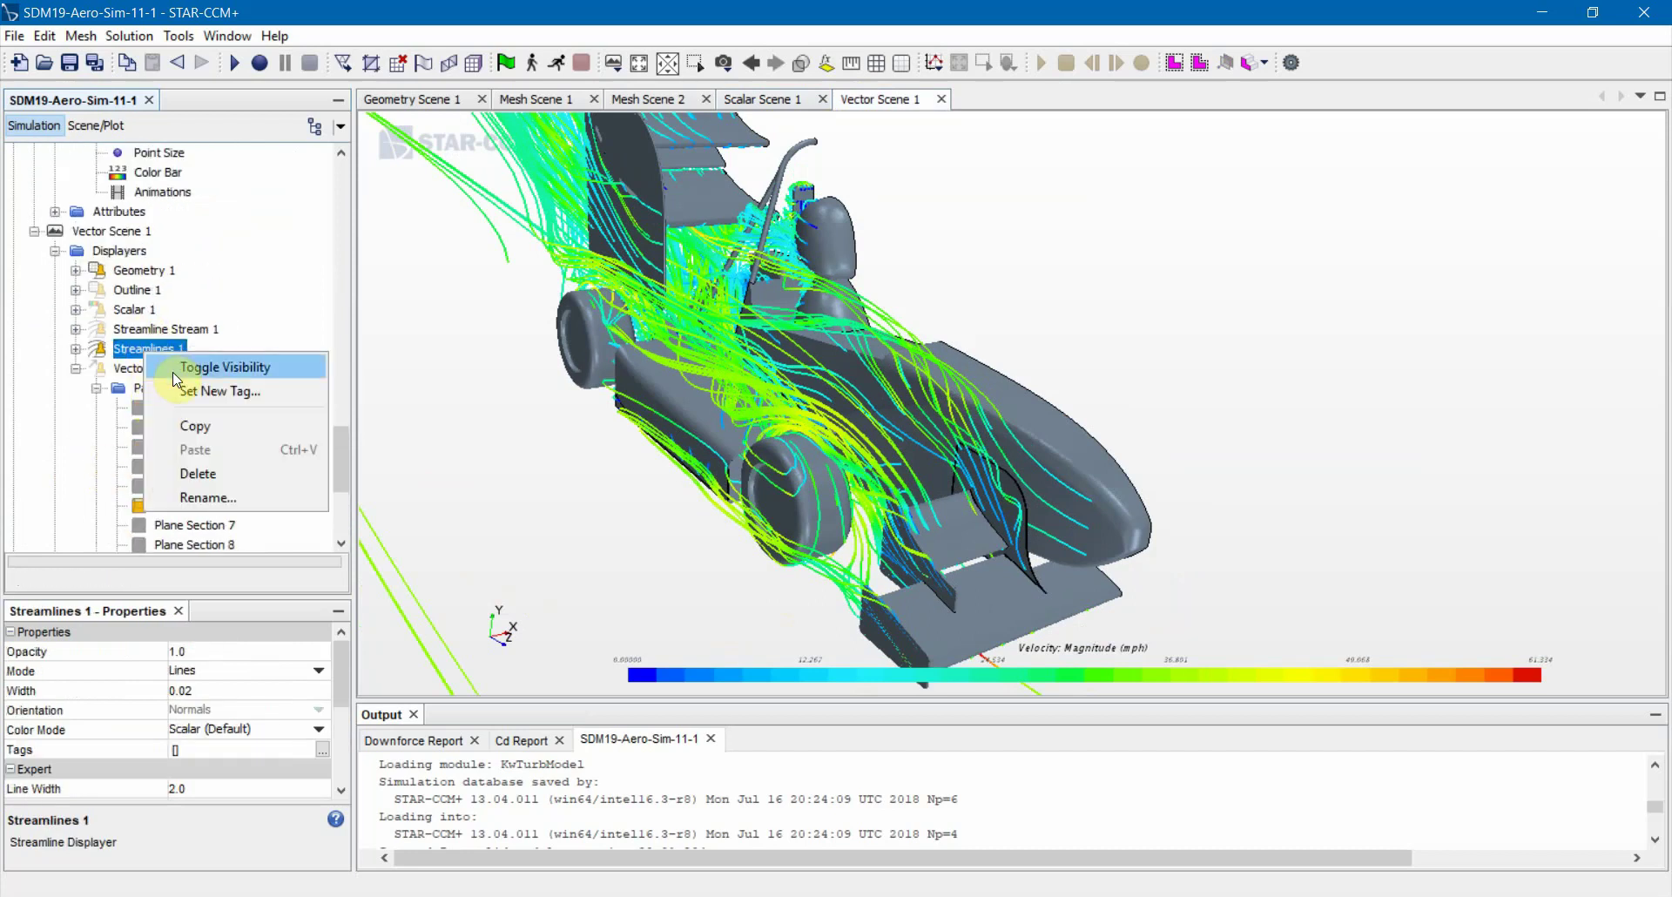
left_click(179, 359)
Highlight Plane Section 6 among the Vector 1 parts and turn on the Vector 1 displayer
left_click(176, 407)
left_click(193, 505)
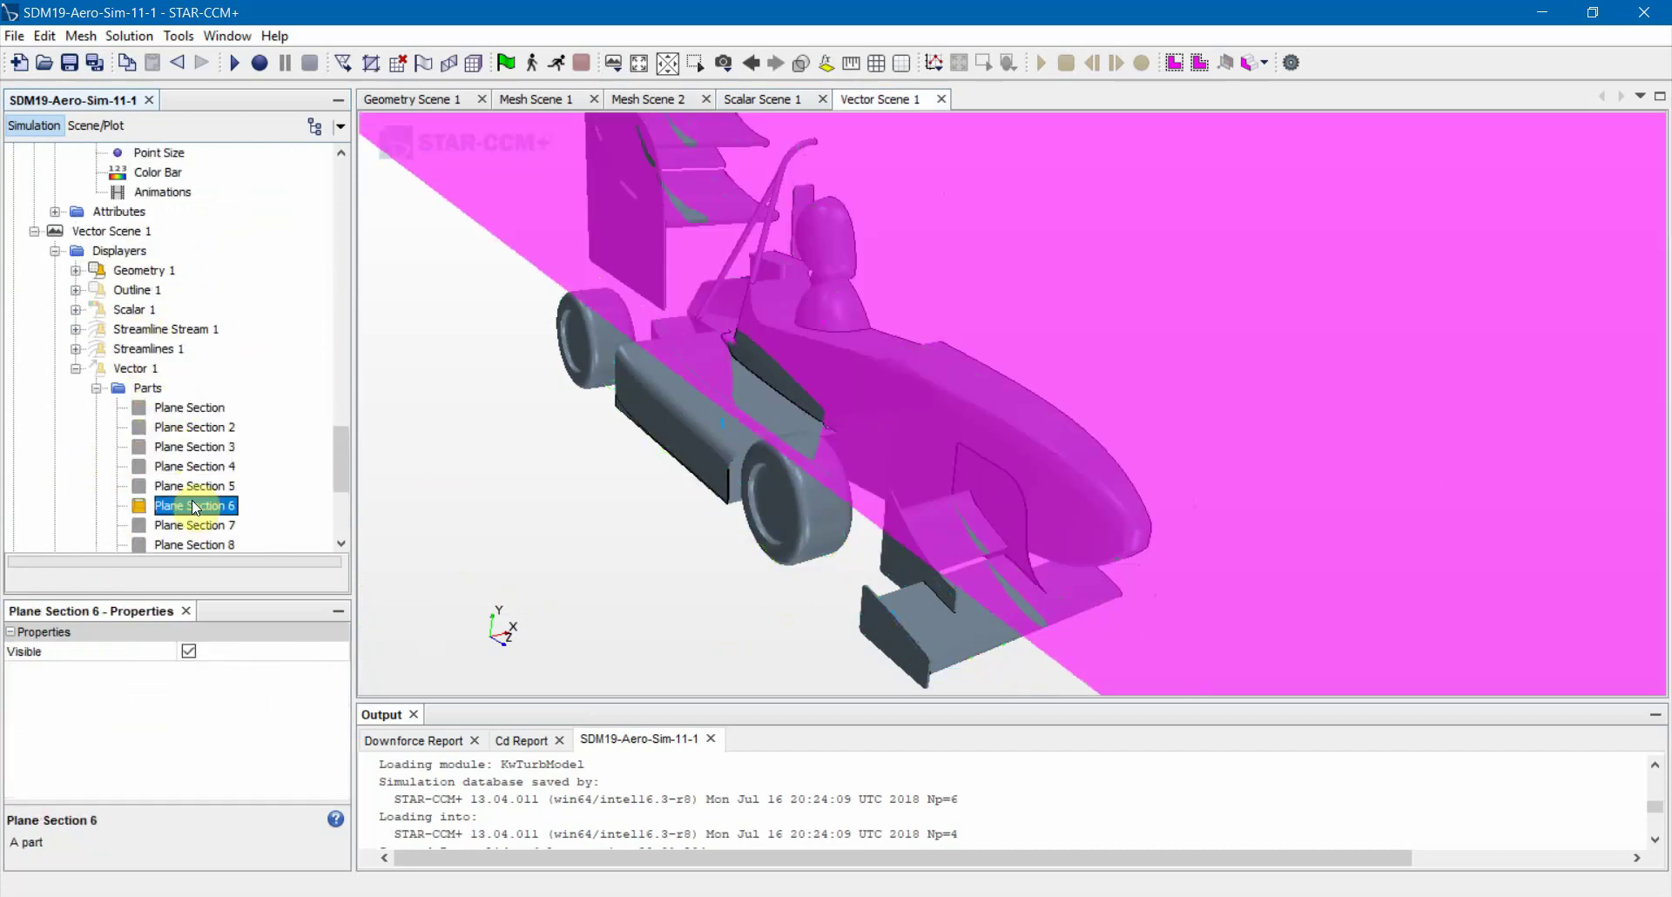
scroll(200, 474, "down", 4)
scroll(185, 451, "up", 1)
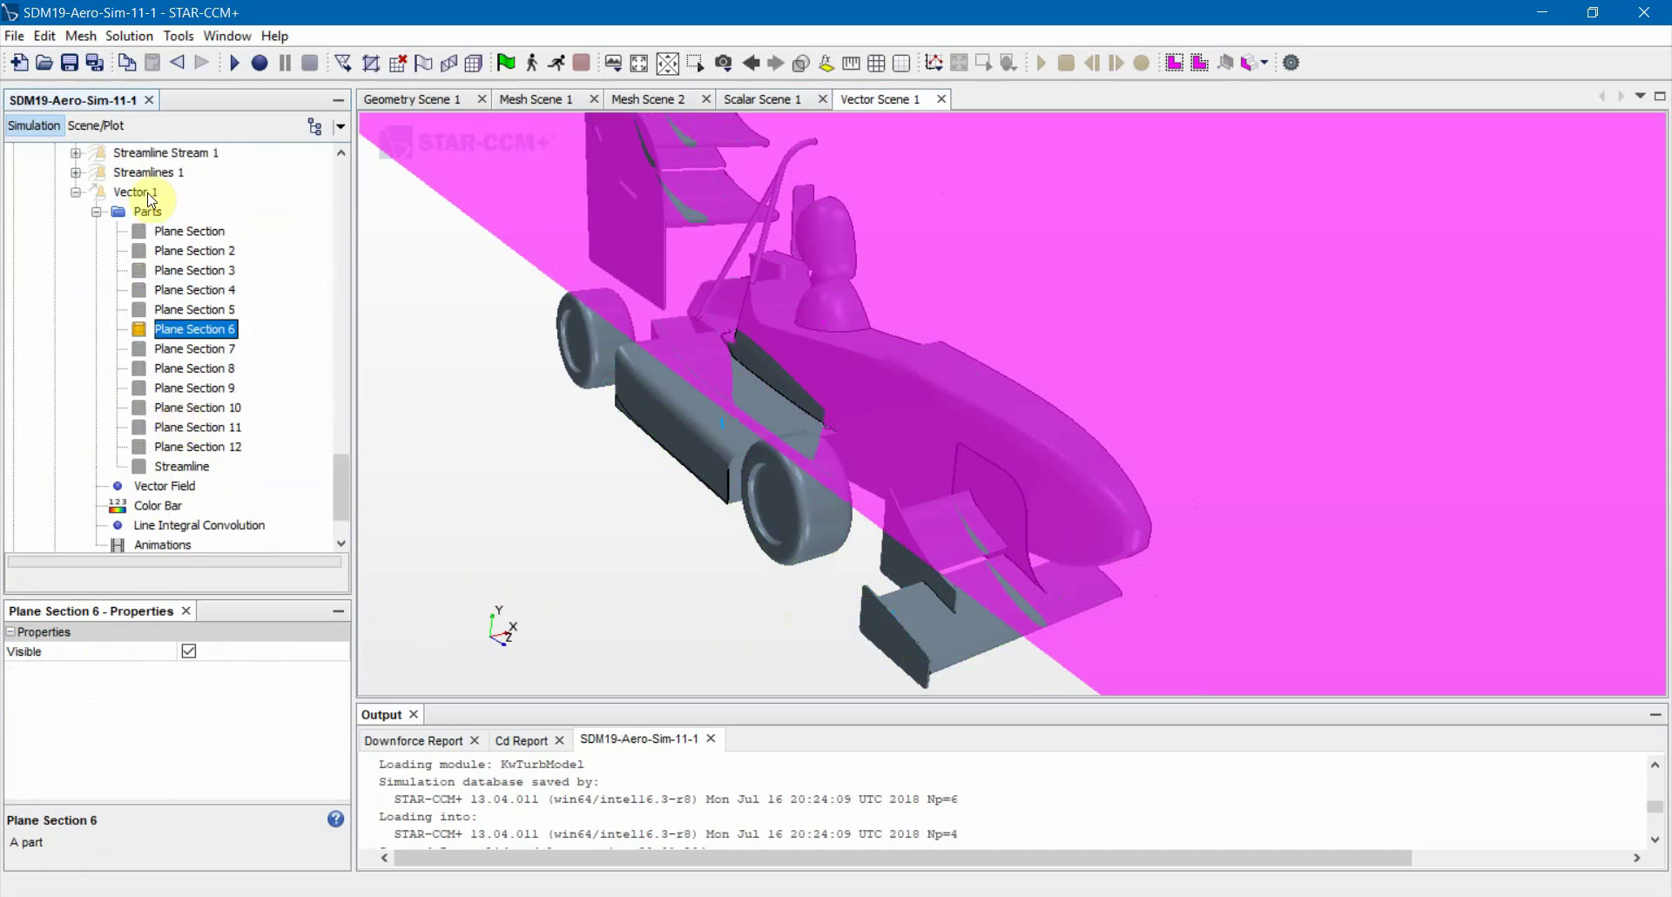
right_click(137, 192)
left_click(187, 206)
Examine the velocity plane around the car in Vector Scene 1 from a side view
left_click(681, 434)
scroll(633, 535, "down", 4)
left_click_drag(683, 539, 698, 478)
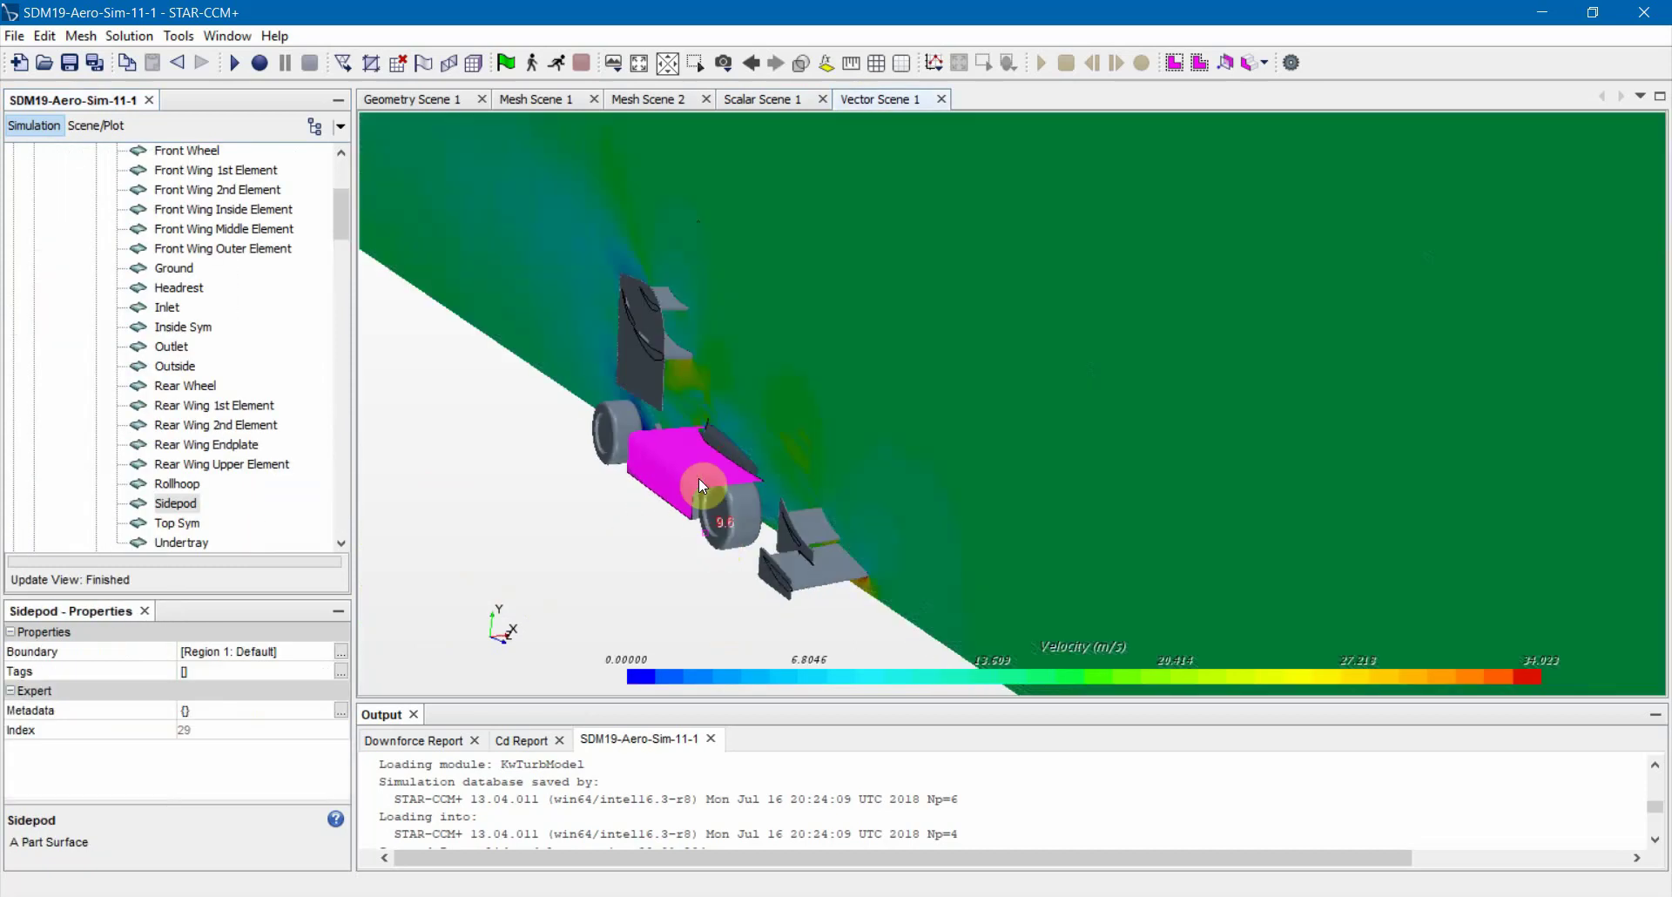
left_click(700, 579)
mouse_move(700, 579)
left_mouse_down()
mouse_move(698, 539)
mouse_move(418, 533)
mouse_move(839, 489)
mouse_move(850, 567)
mouse_move(963, 531)
mouse_move(932, 525)
mouse_move(1107, 515)
mouse_move(1125, 465)
left_mouse_up()
scroll(207, 383, "up", 2)
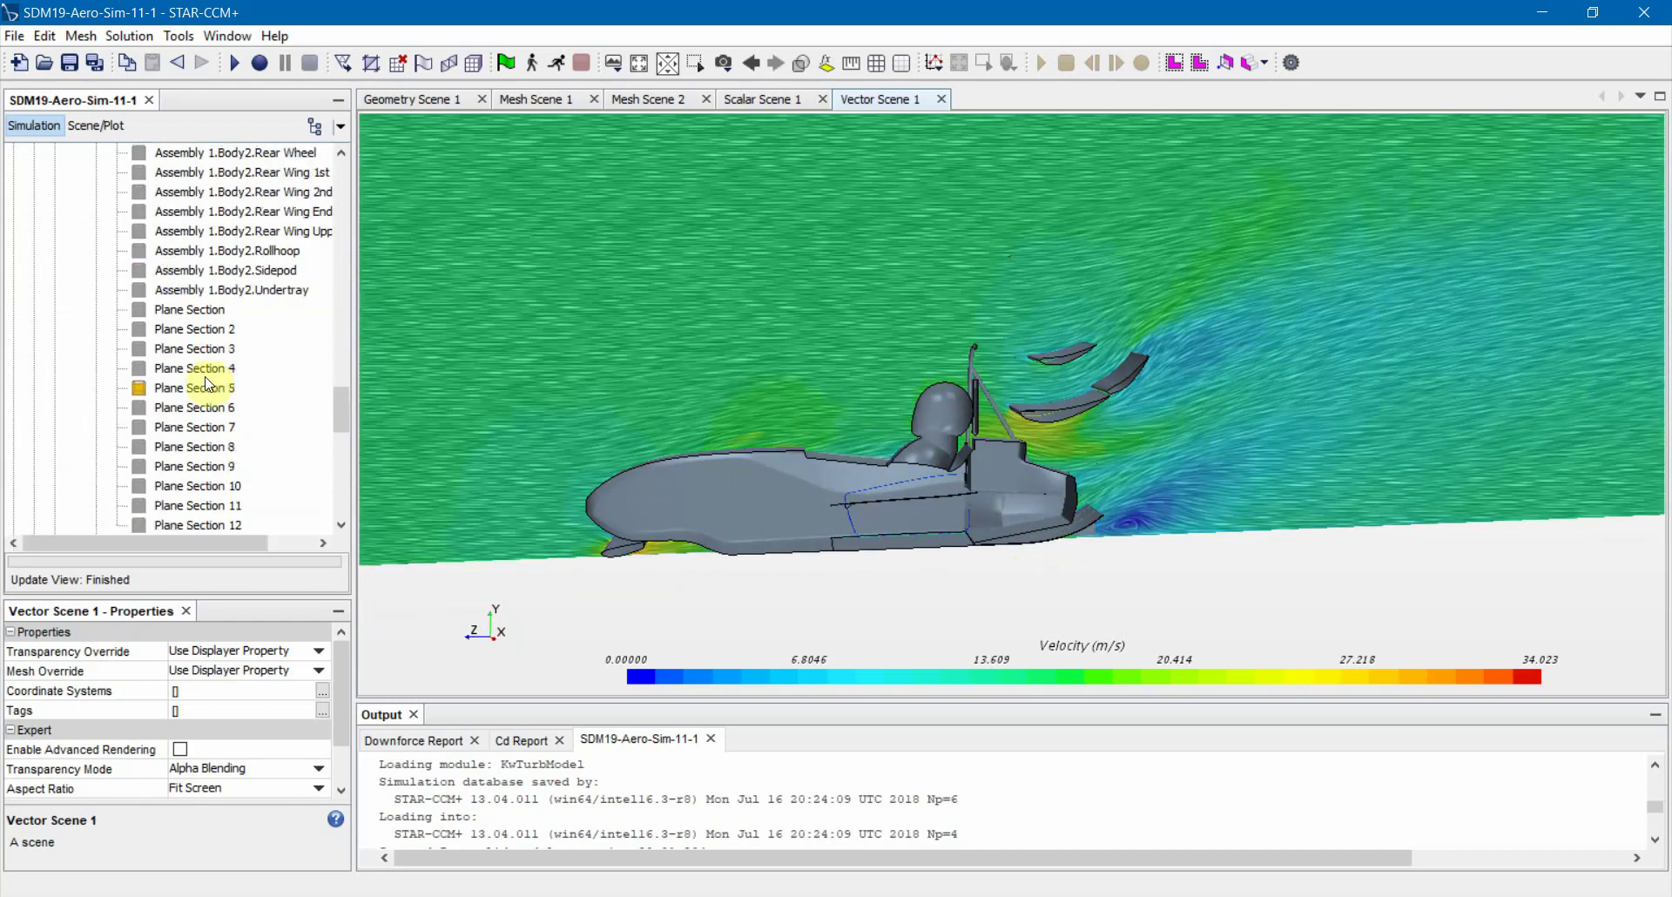
scroll(208, 383, "down", 3)
scroll(209, 423, "down", 3)
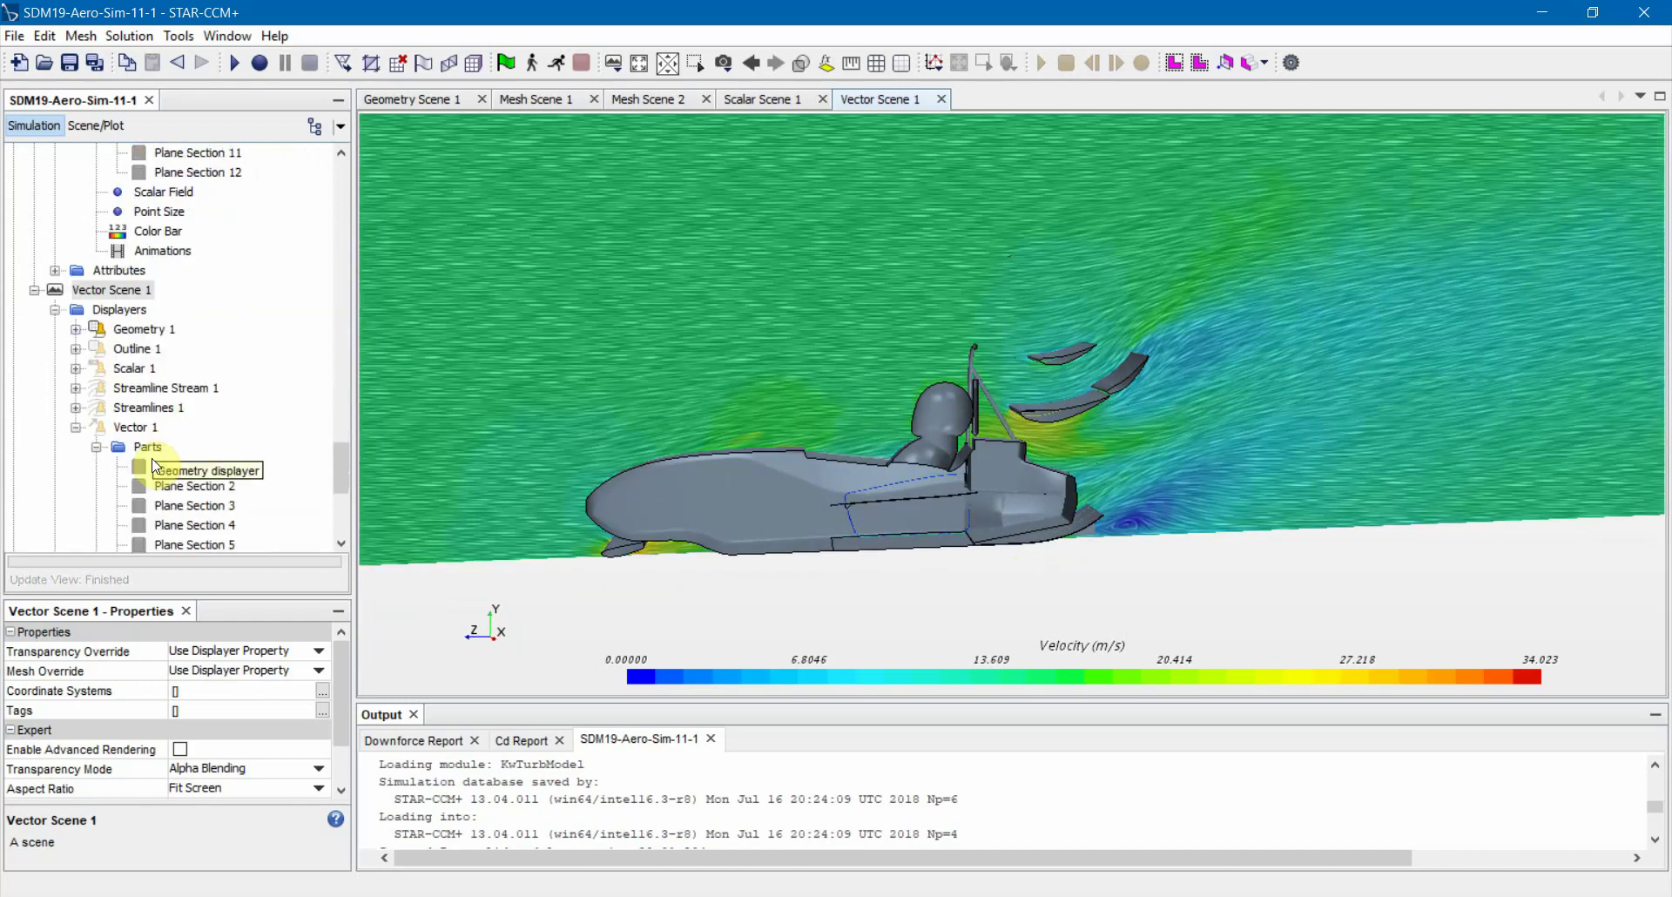
Hide the Vector 1 displayer in Vector Scene 1 and show the Streamlines 1 displayer around the car instead
right_click(139, 426)
left_click(174, 439)
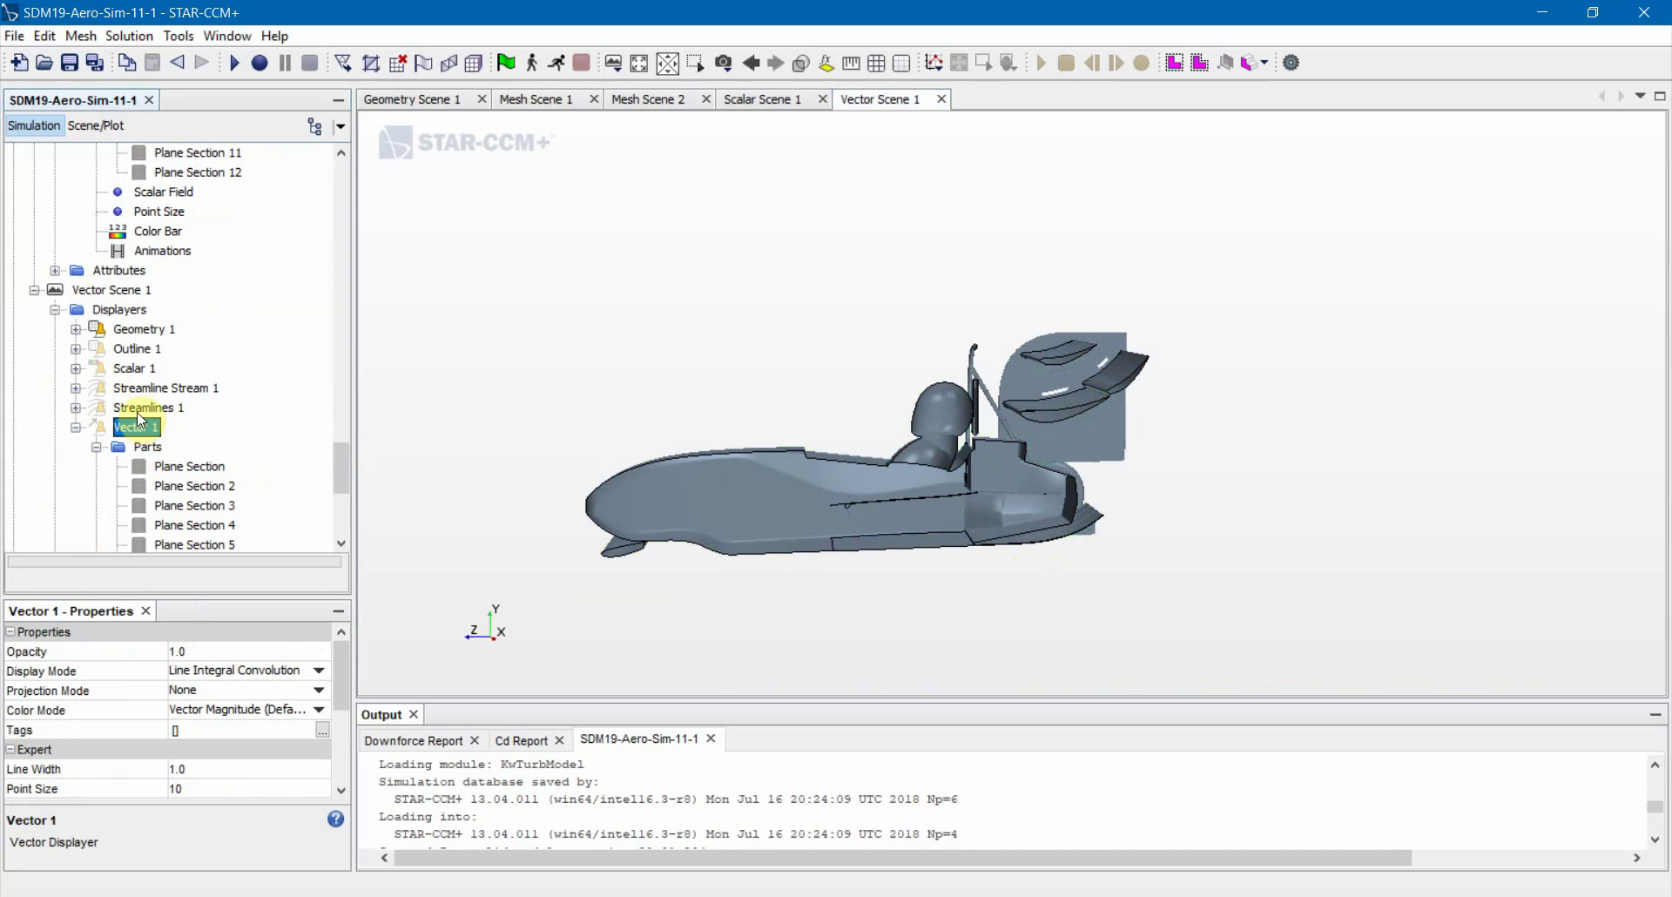
right_click(142, 407)
left_click(161, 423)
left_click_drag(839, 500, 534, 509)
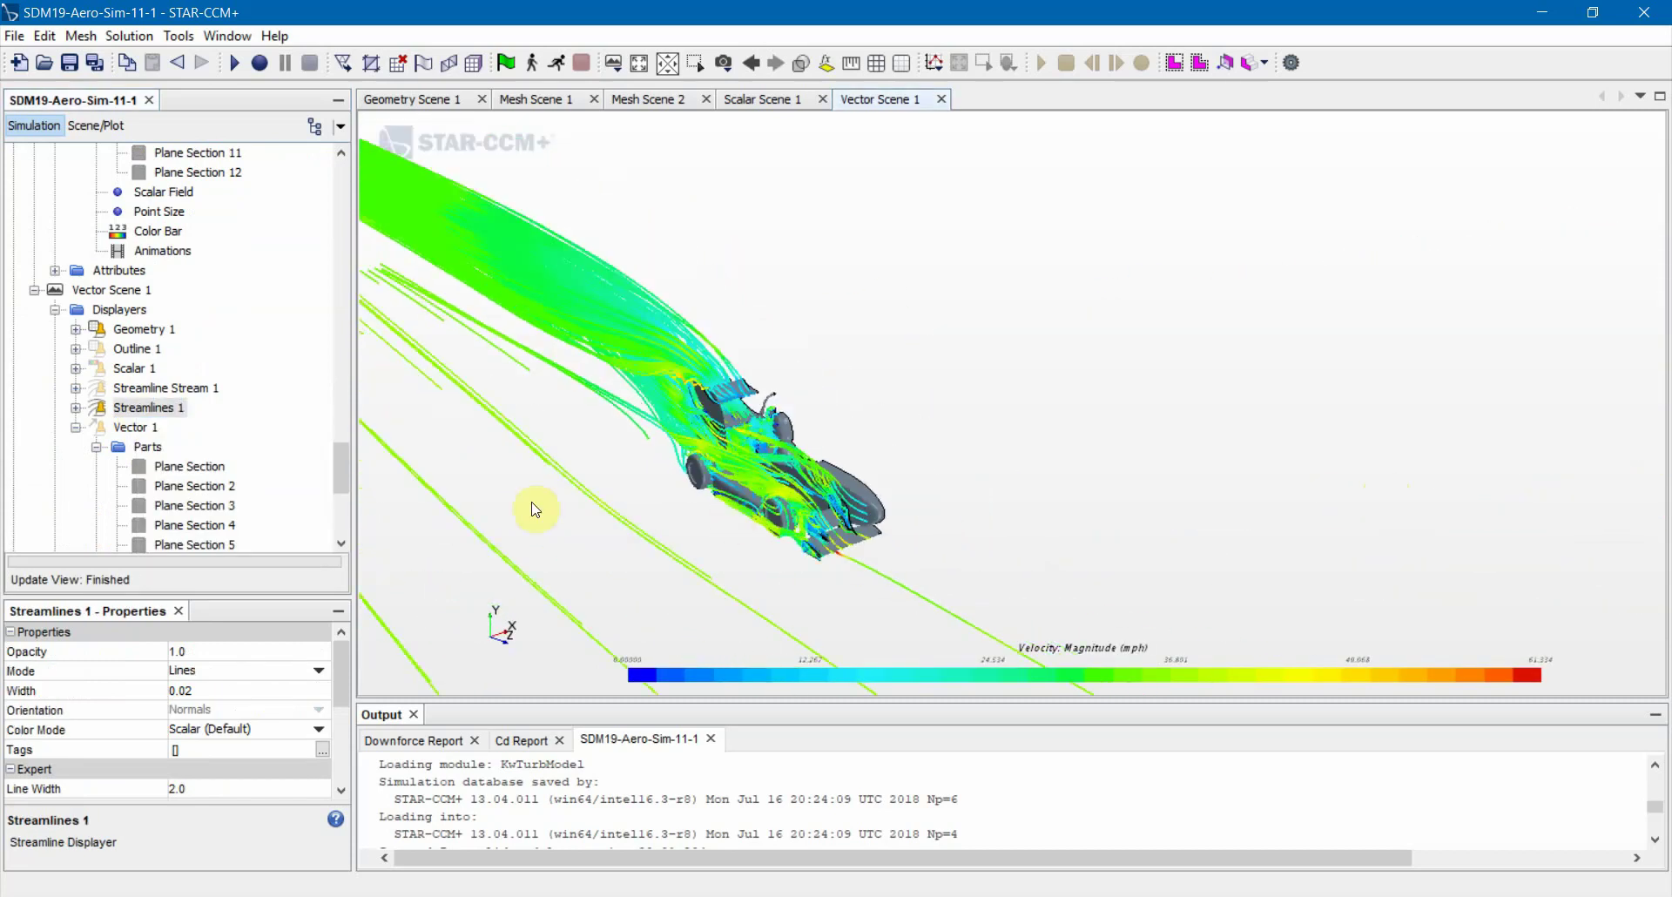
scroll(180, 475, "down", 5)
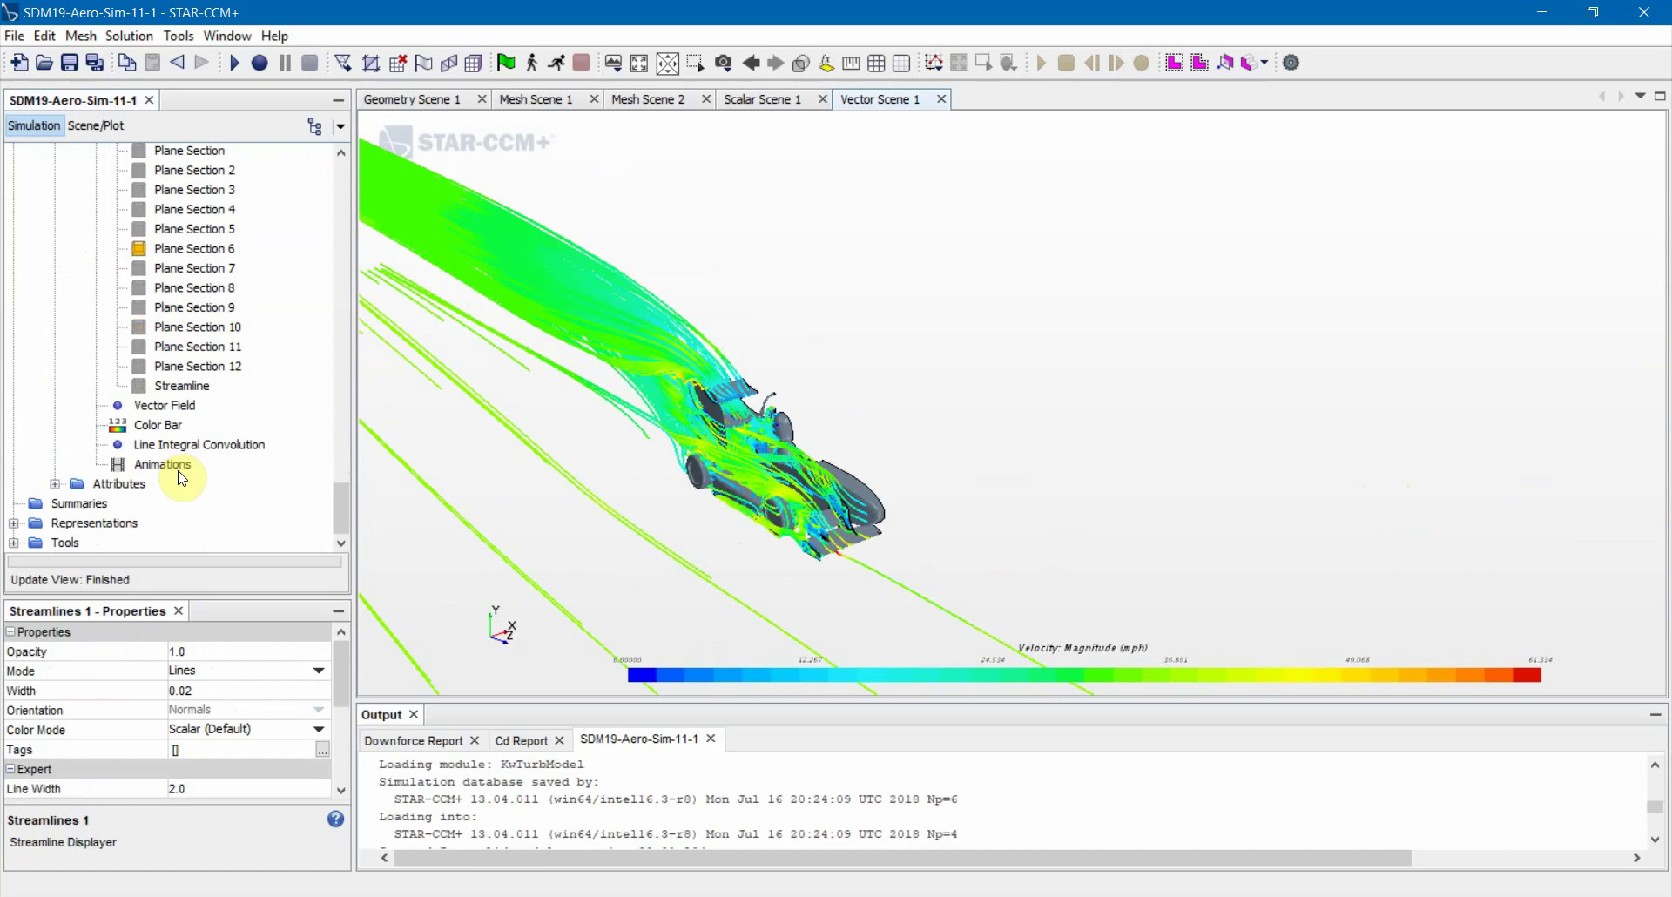
scroll(180, 477, "up", 15)
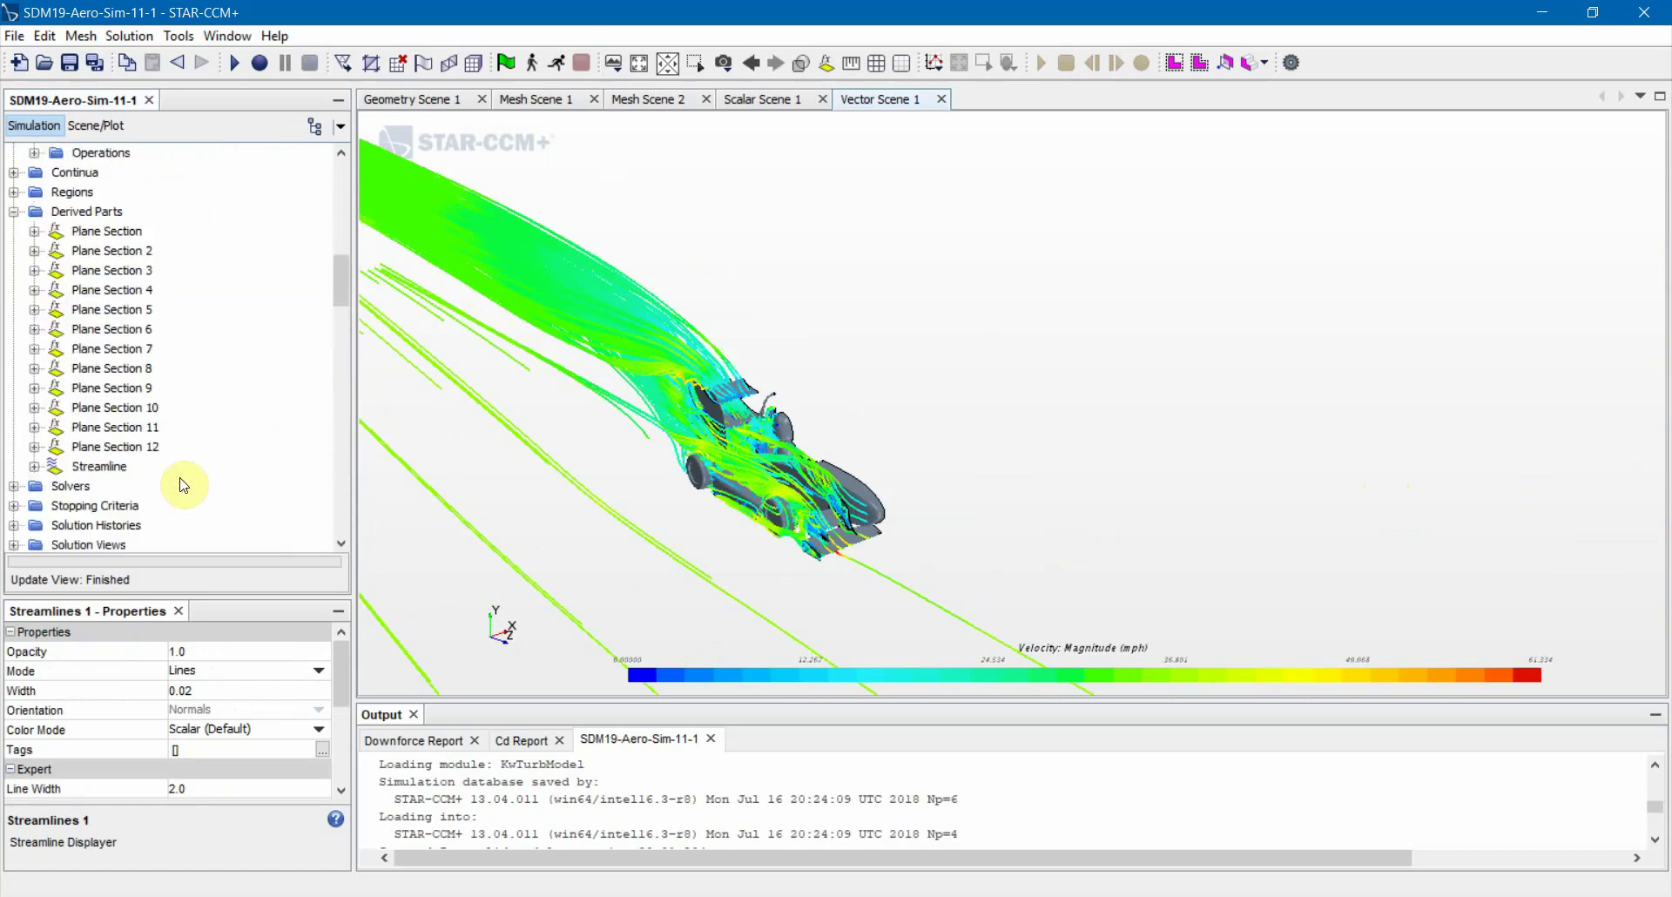
scroll(178, 482, "up", 12)
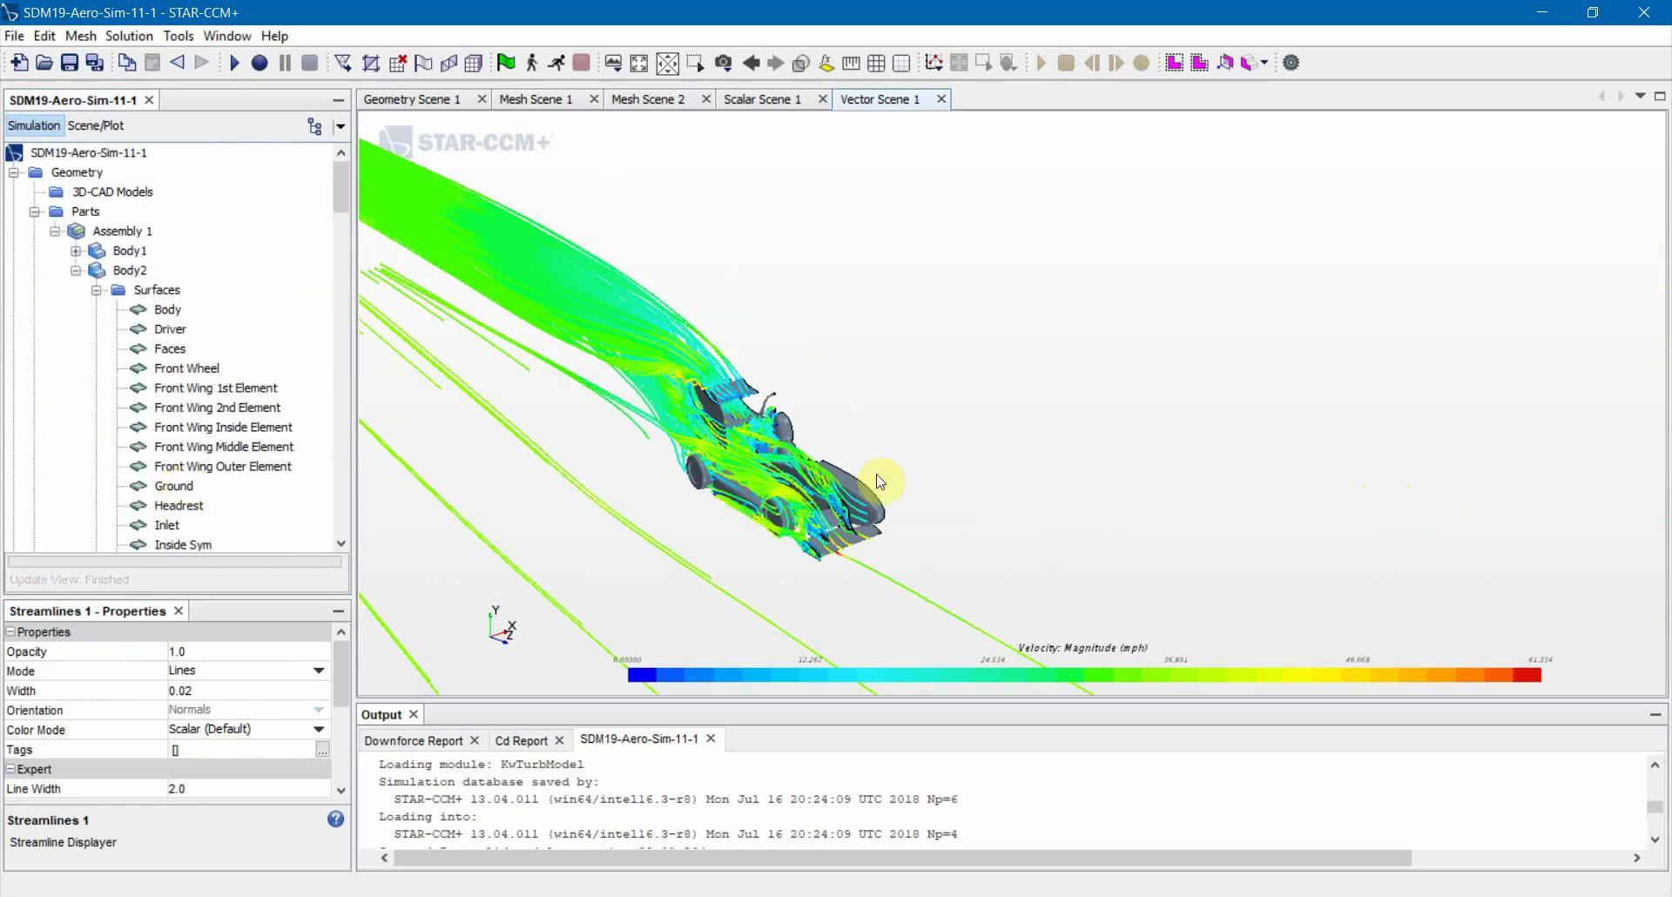
left_click(987, 895)
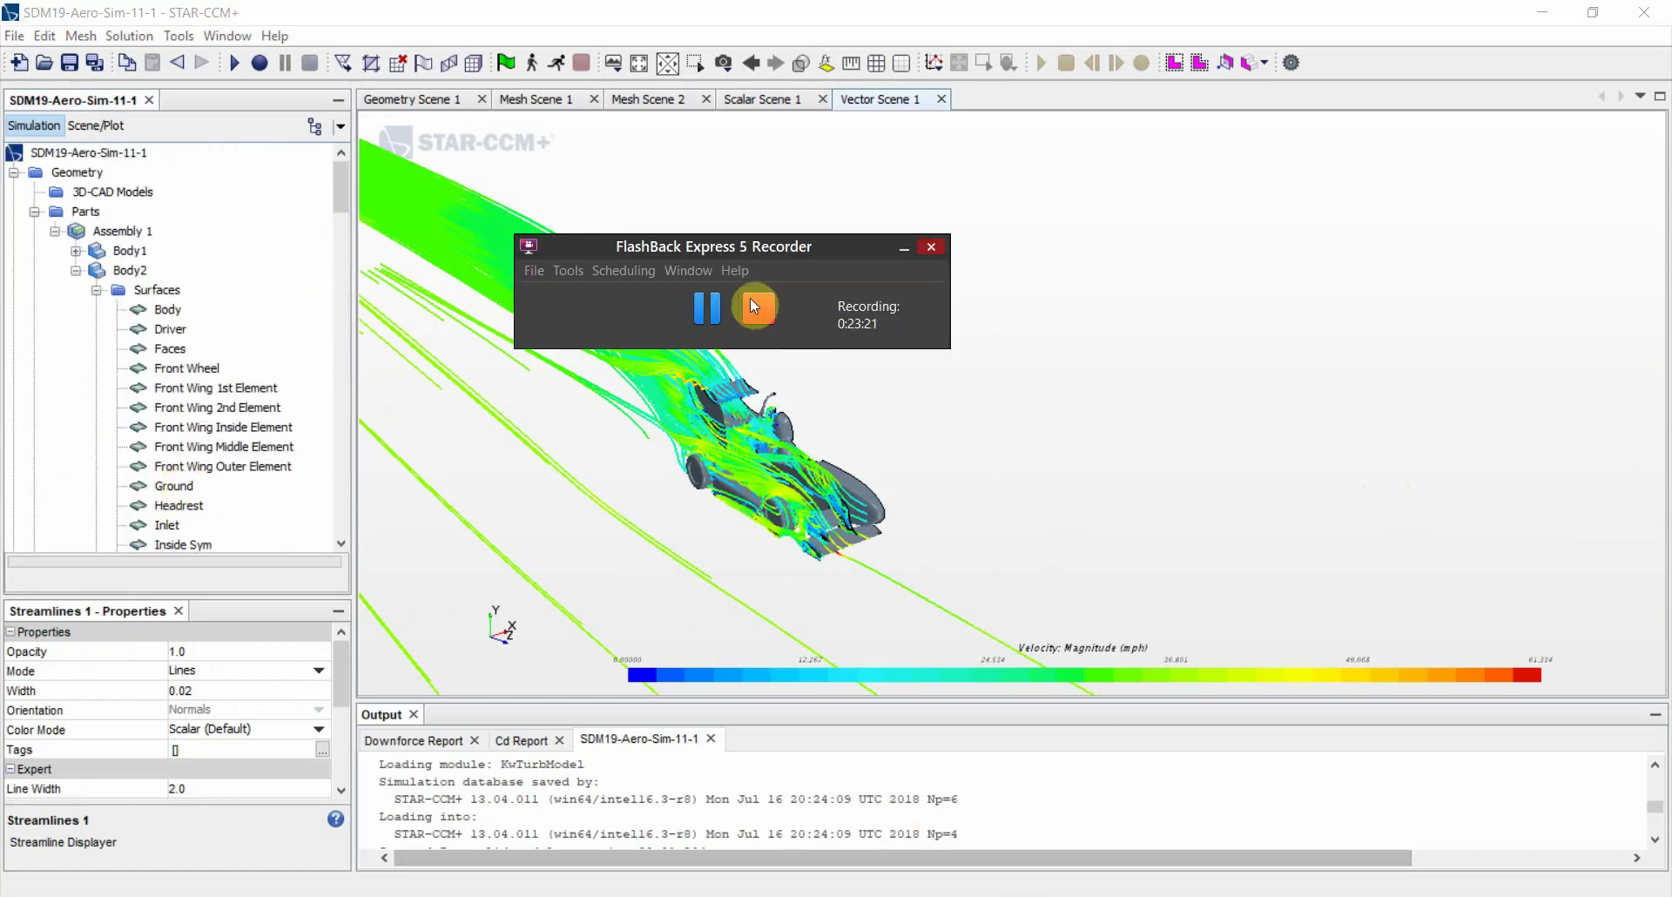